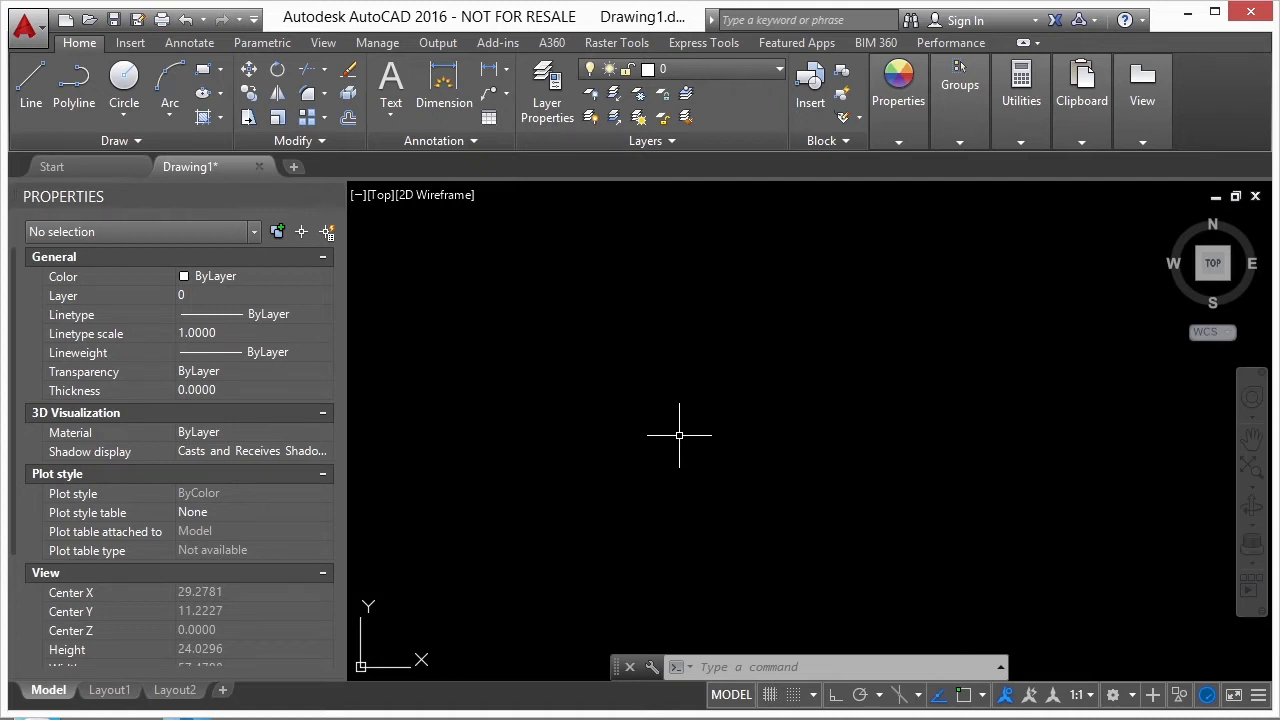
- Open the Sheet Set Manager and start a new sheet set based on existing drawings
type("SSM")
key("Return")
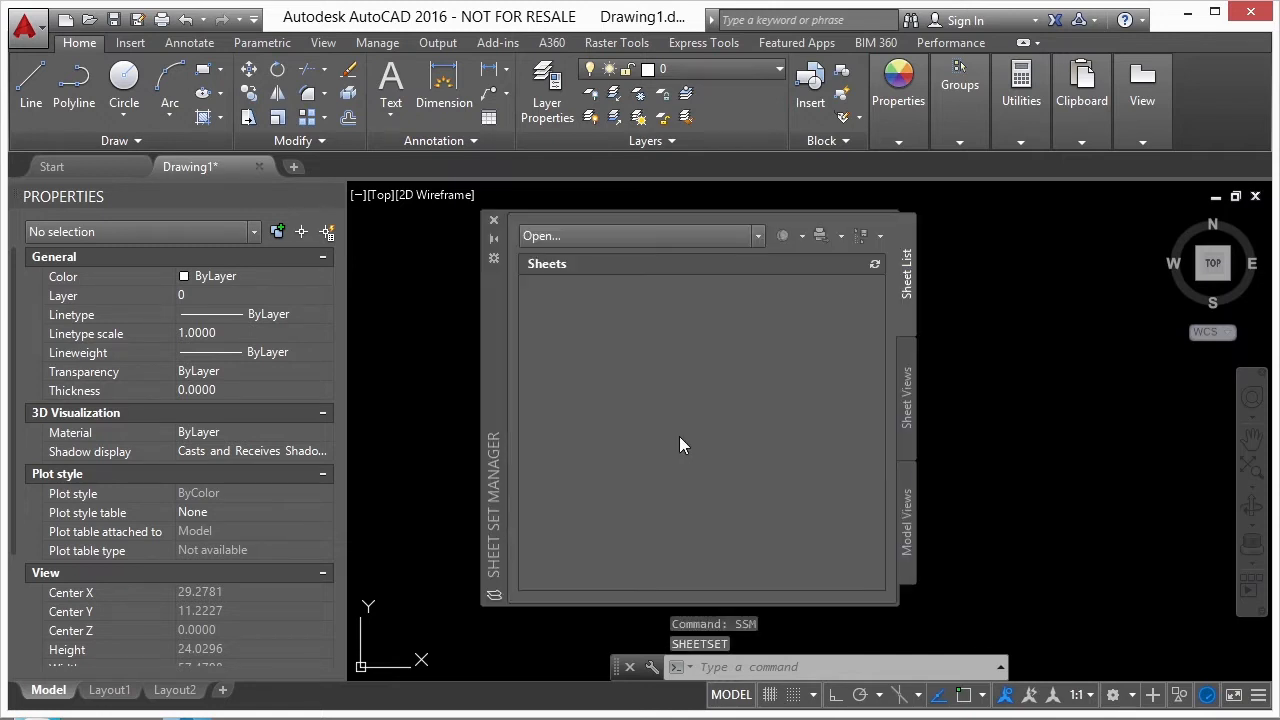
left_click(757, 236)
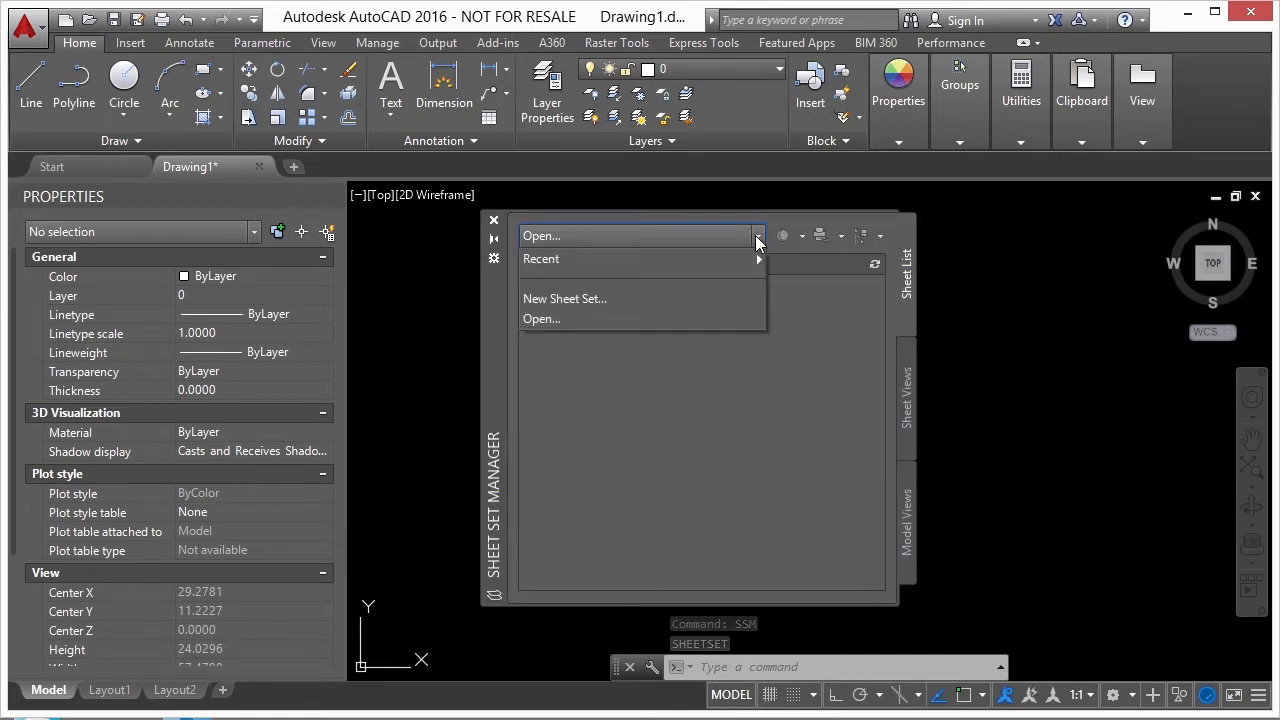
left_click(591, 300)
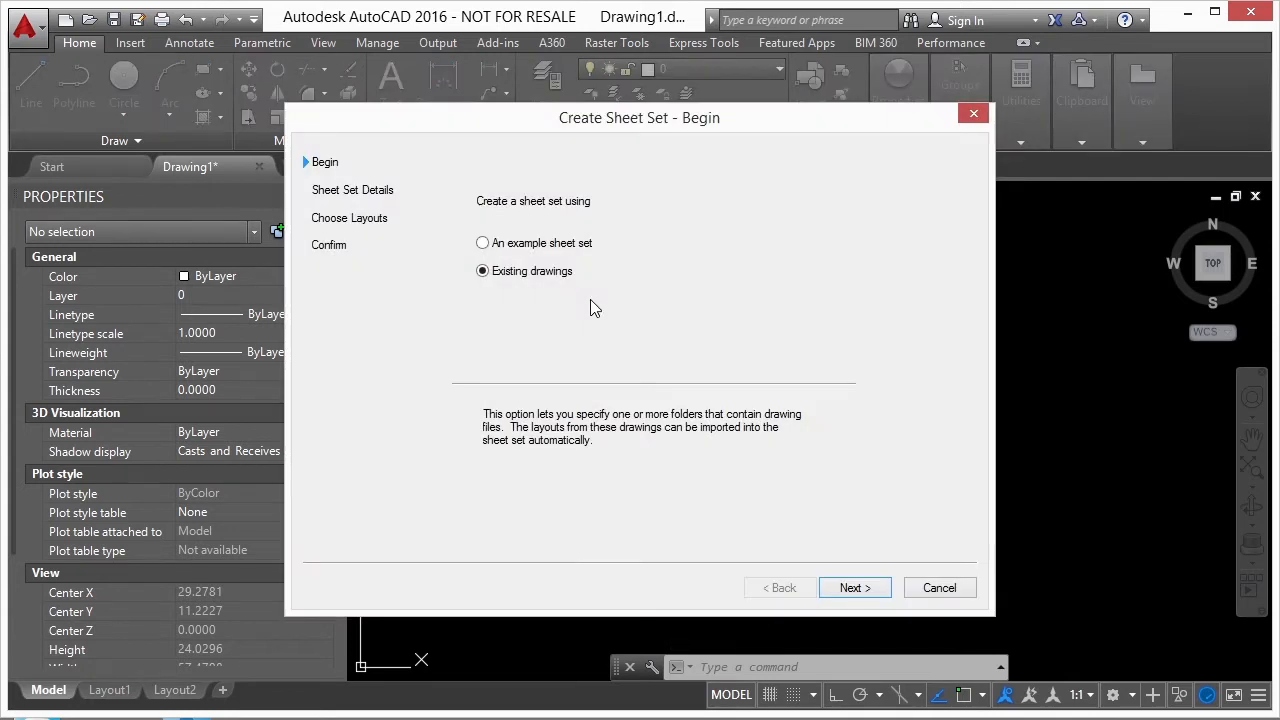
left_click(570, 245)
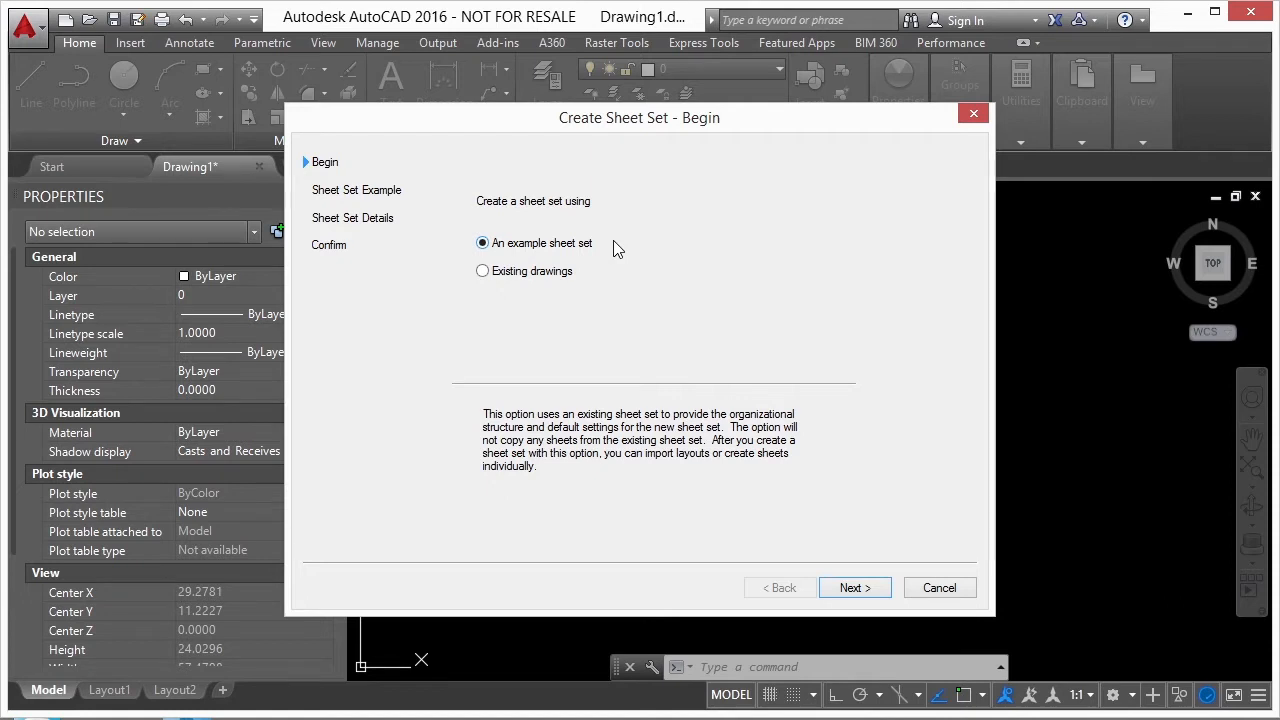
left_click(545, 273)
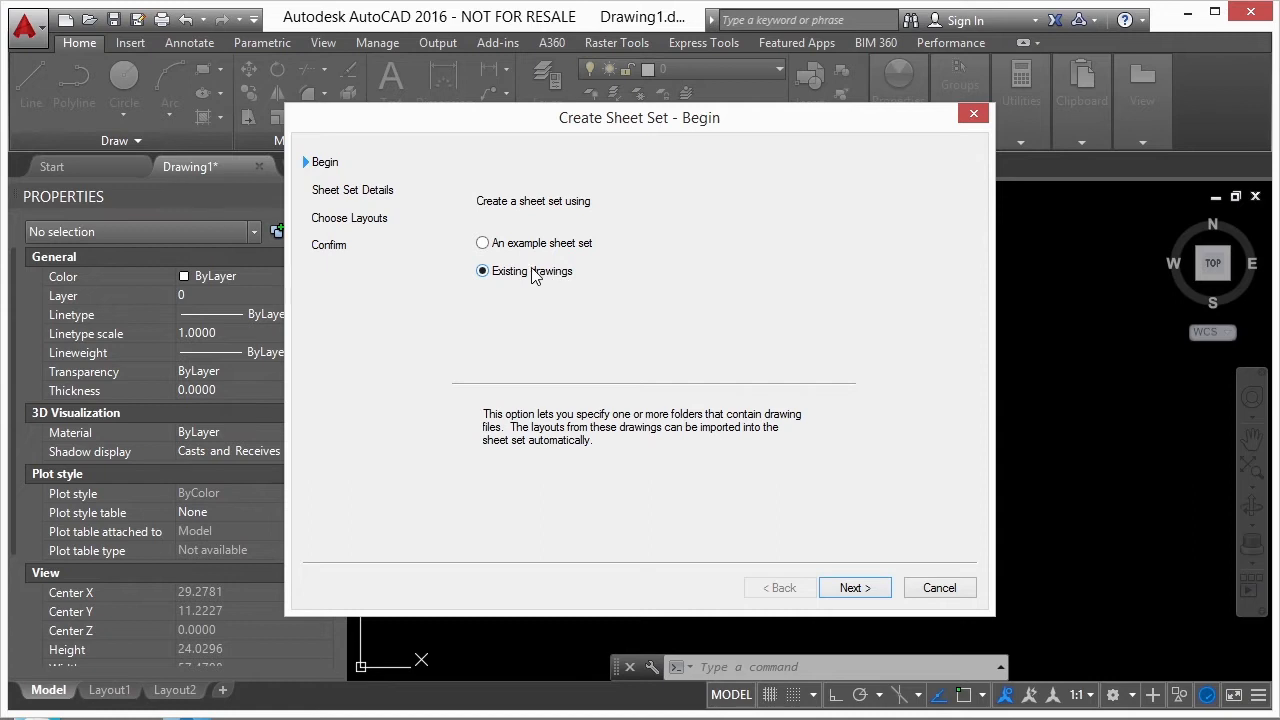
left_click(853, 588)
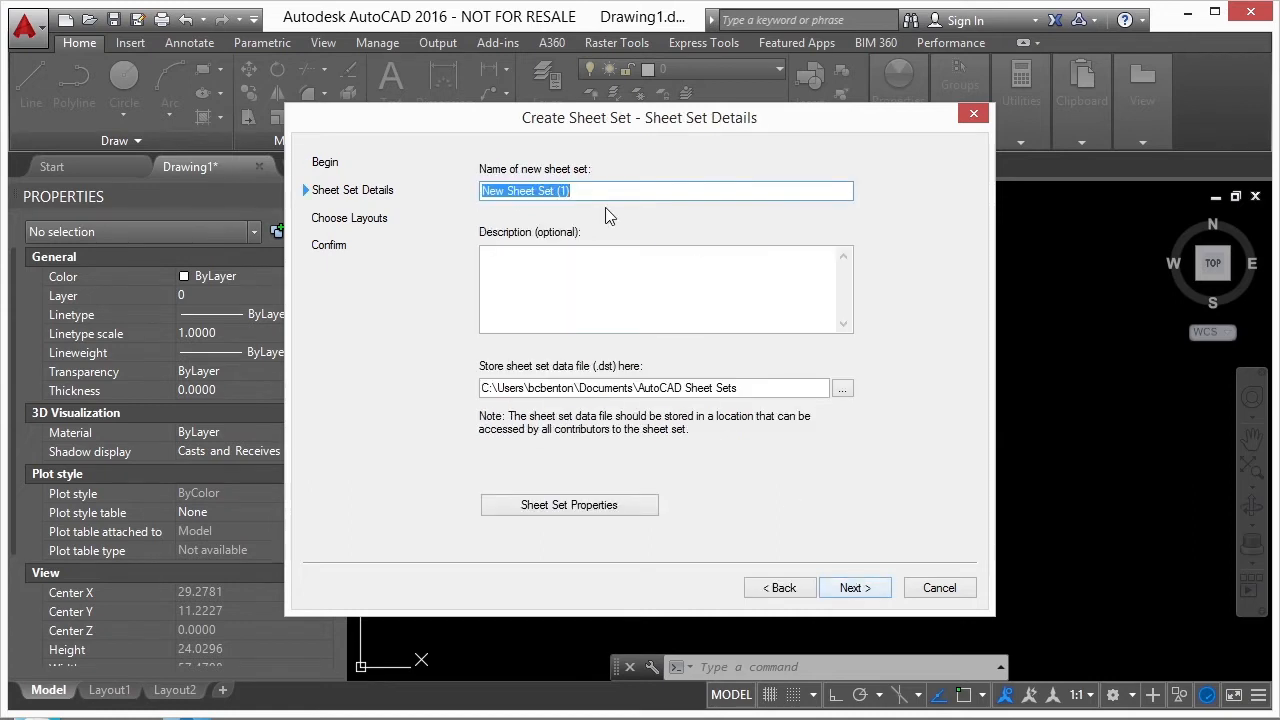
- Name the new sheet set "Sheet Set Existing Drawings" and review its sheet set properties, keeping the default storage location
type("Sheet Set Existing Drawings")
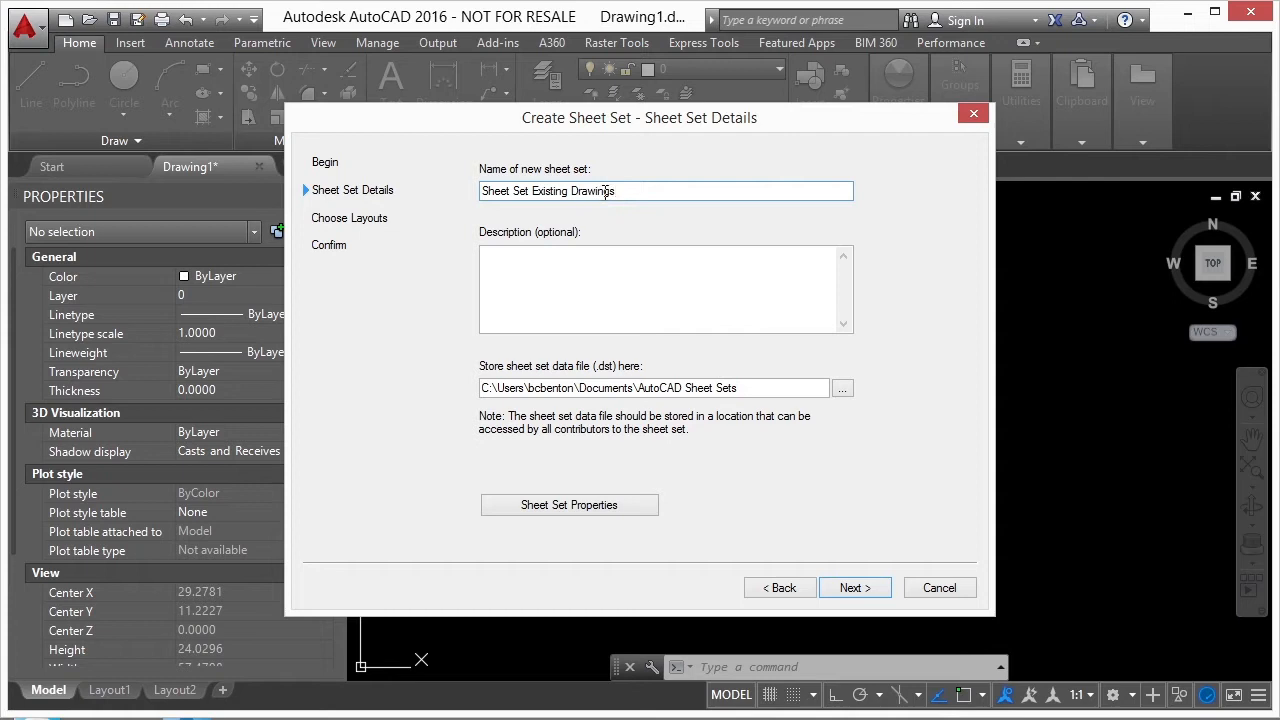
left_click(607, 306)
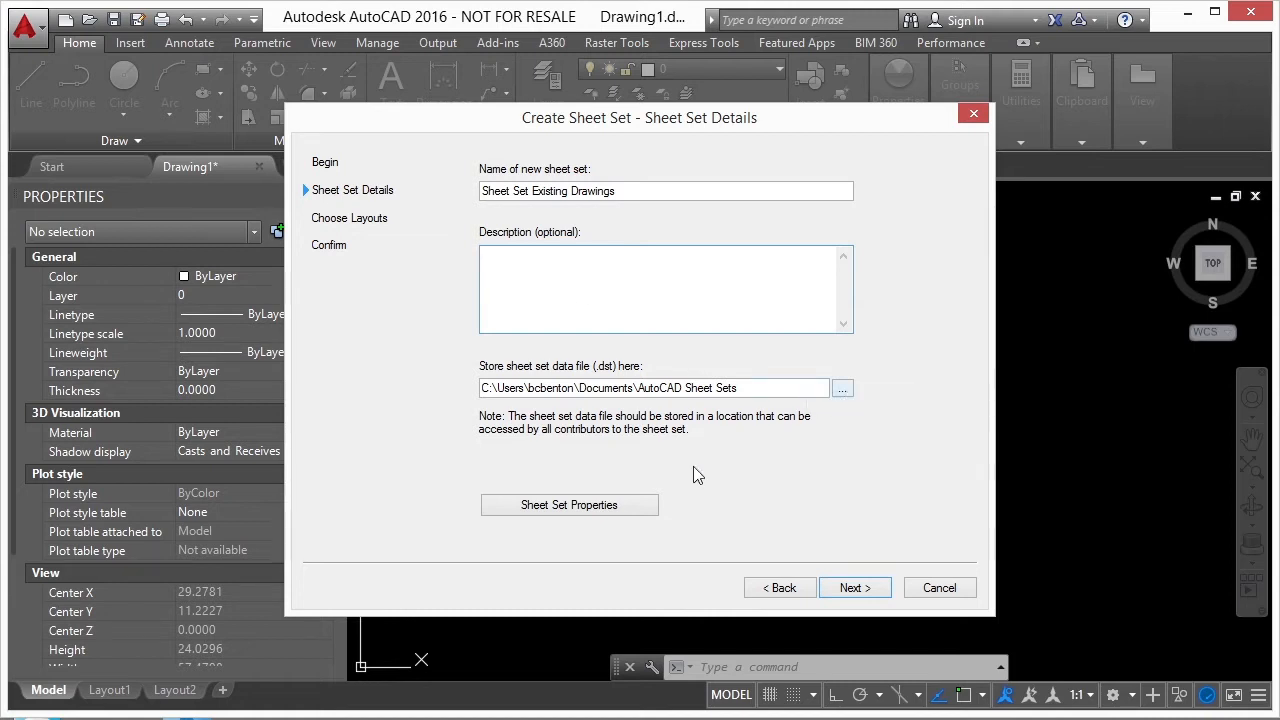
left_click(561, 510)
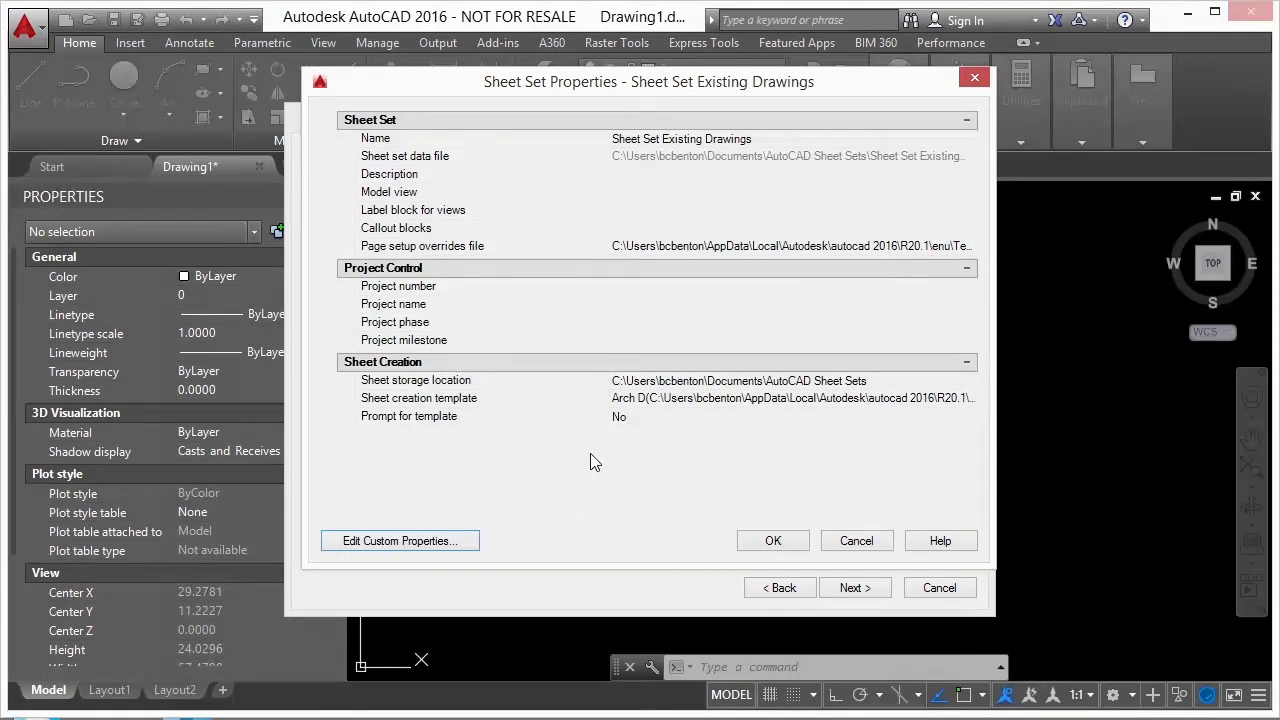
left_click_drag(597, 90, 549, 80)
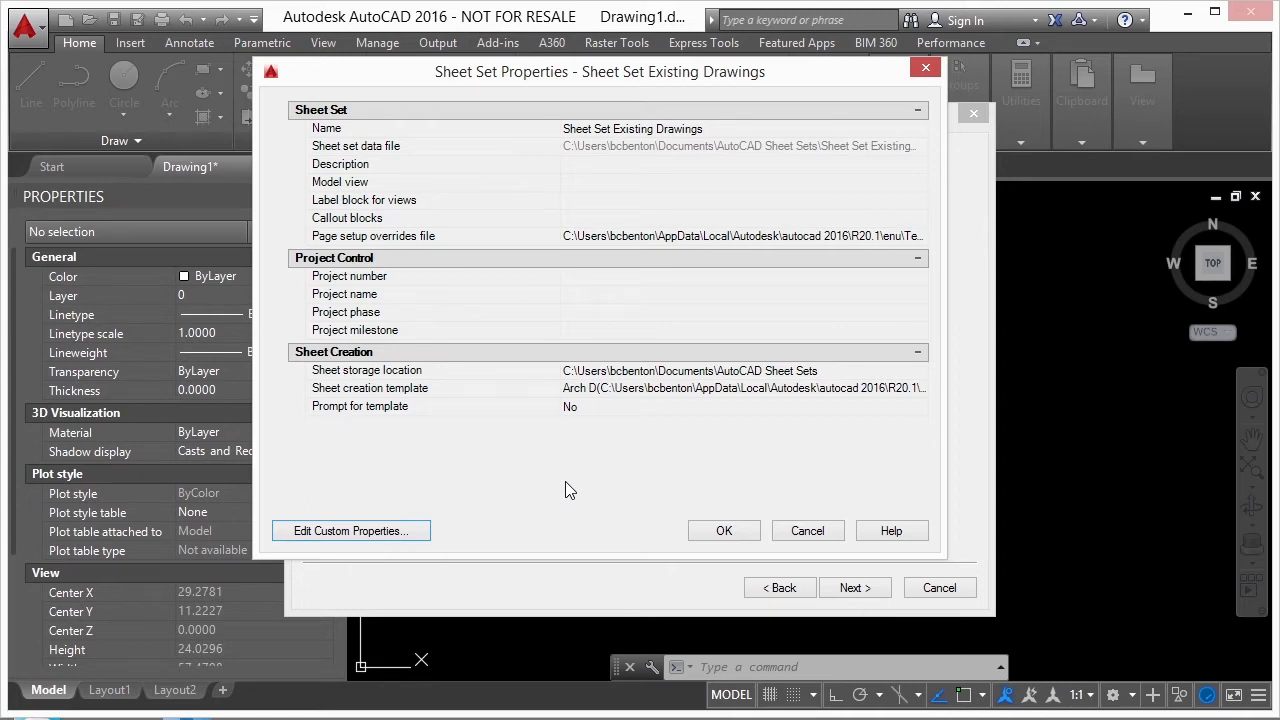
left_click(724, 531)
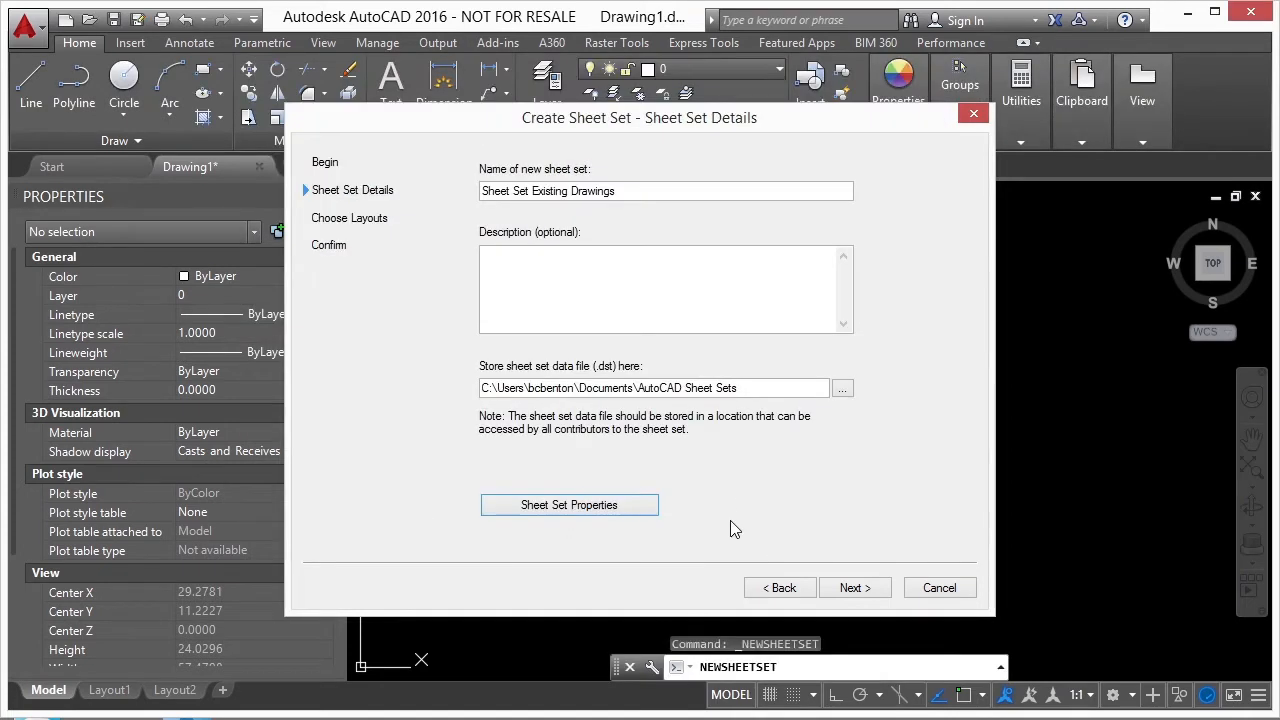
left_click(876, 593)
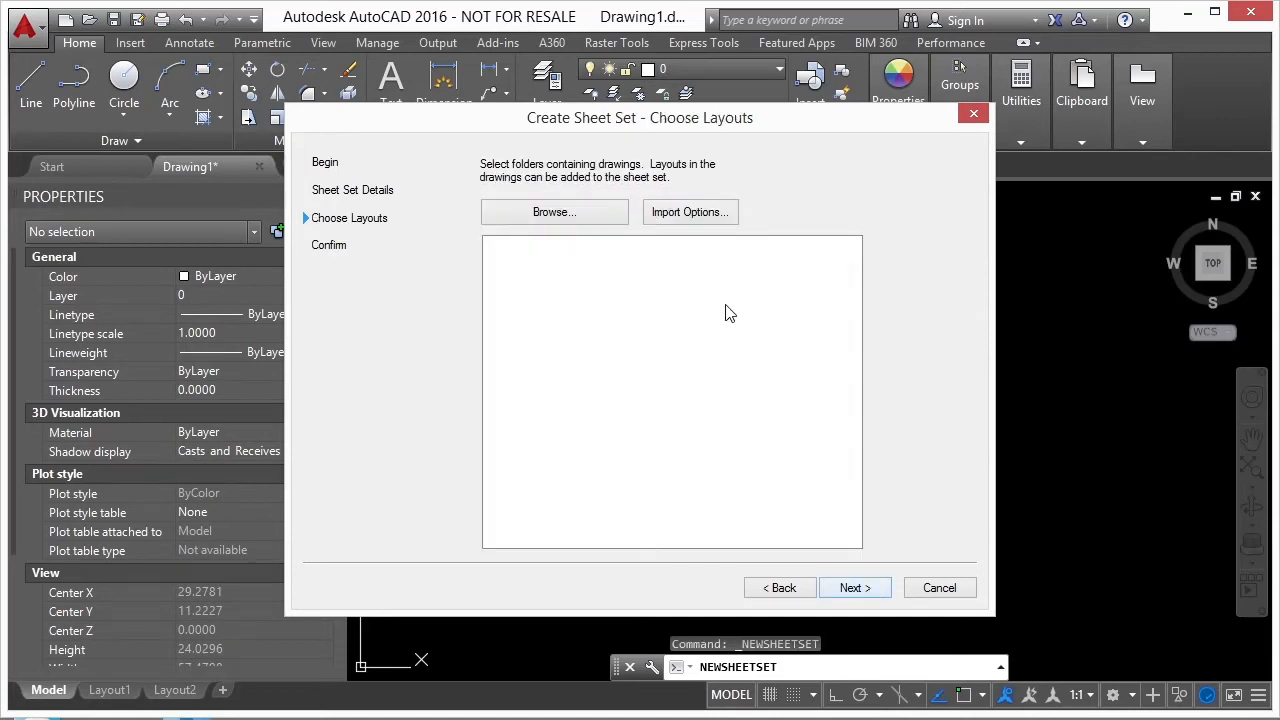
- Add the layouts from Projects folder 02, inside AutoCAD 2016 under Infinite Skills on Google Drive
left_click(585, 213)
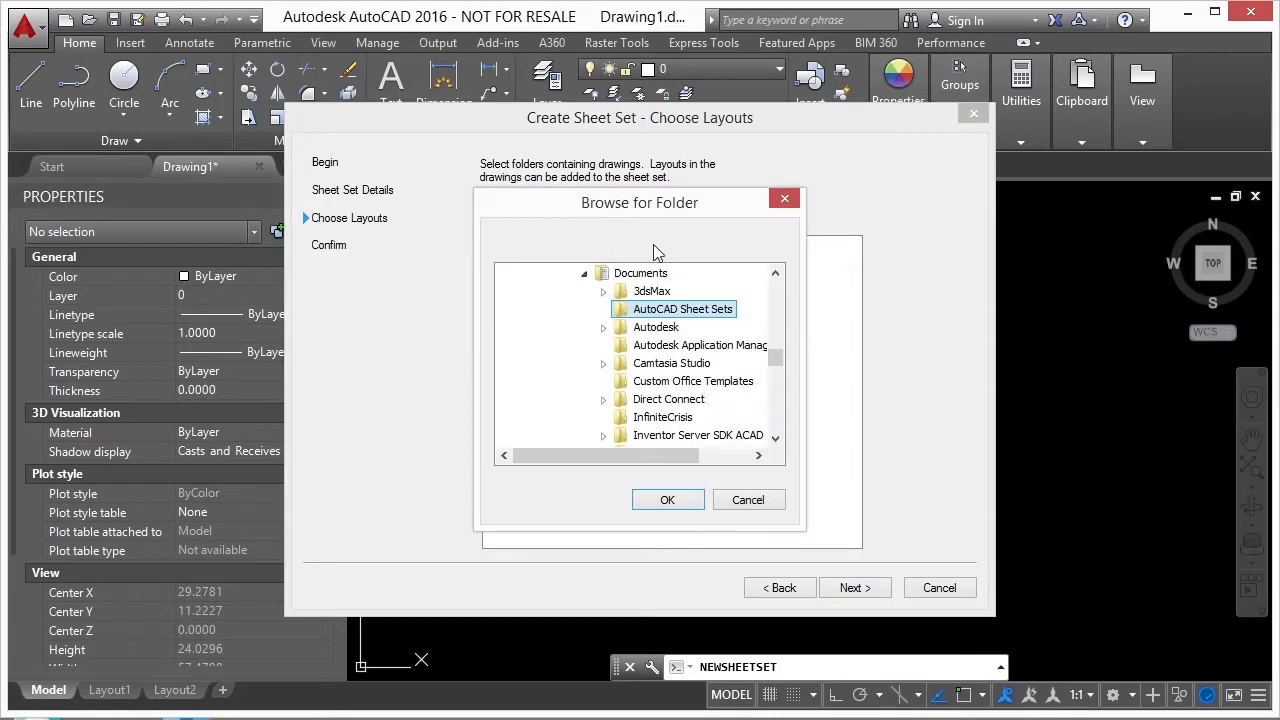
left_click_drag(778, 370, 776, 354)
left_click(586, 346)
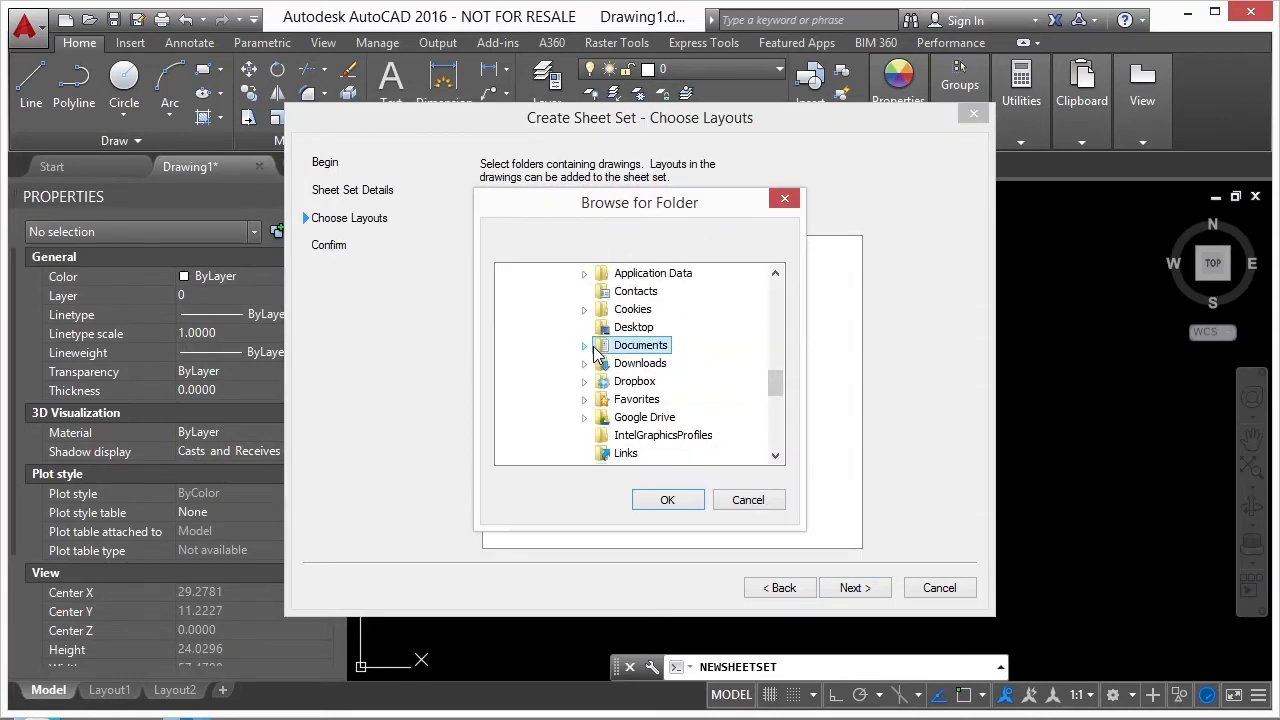
left_click(584, 417)
left_click(603, 420)
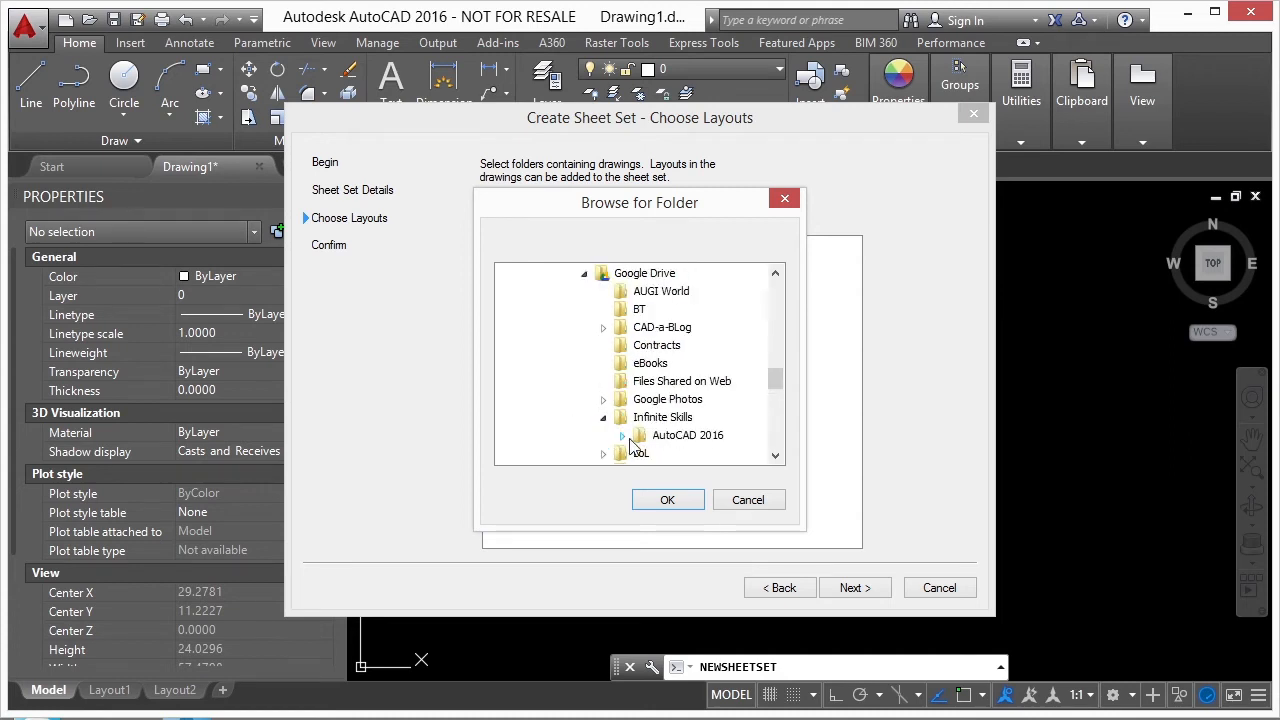
left_click(622, 438)
left_click(641, 417)
left_click(661, 436)
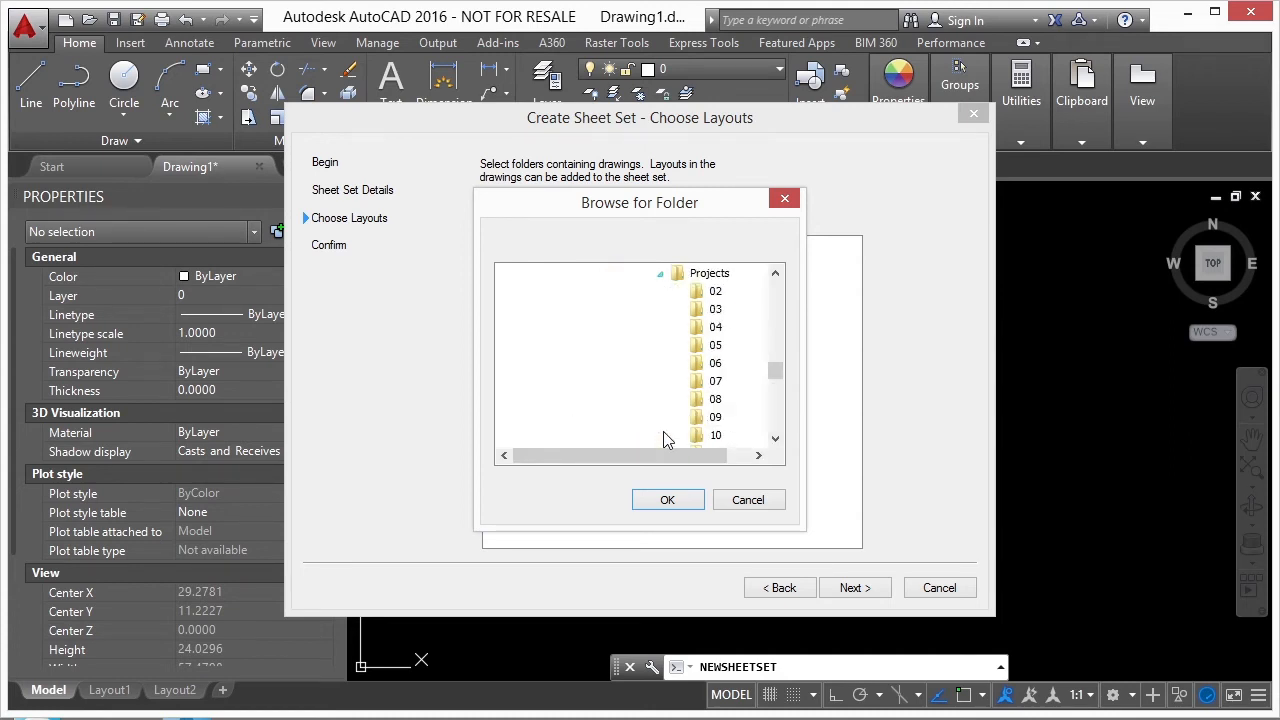
left_click(714, 291)
left_click(670, 499)
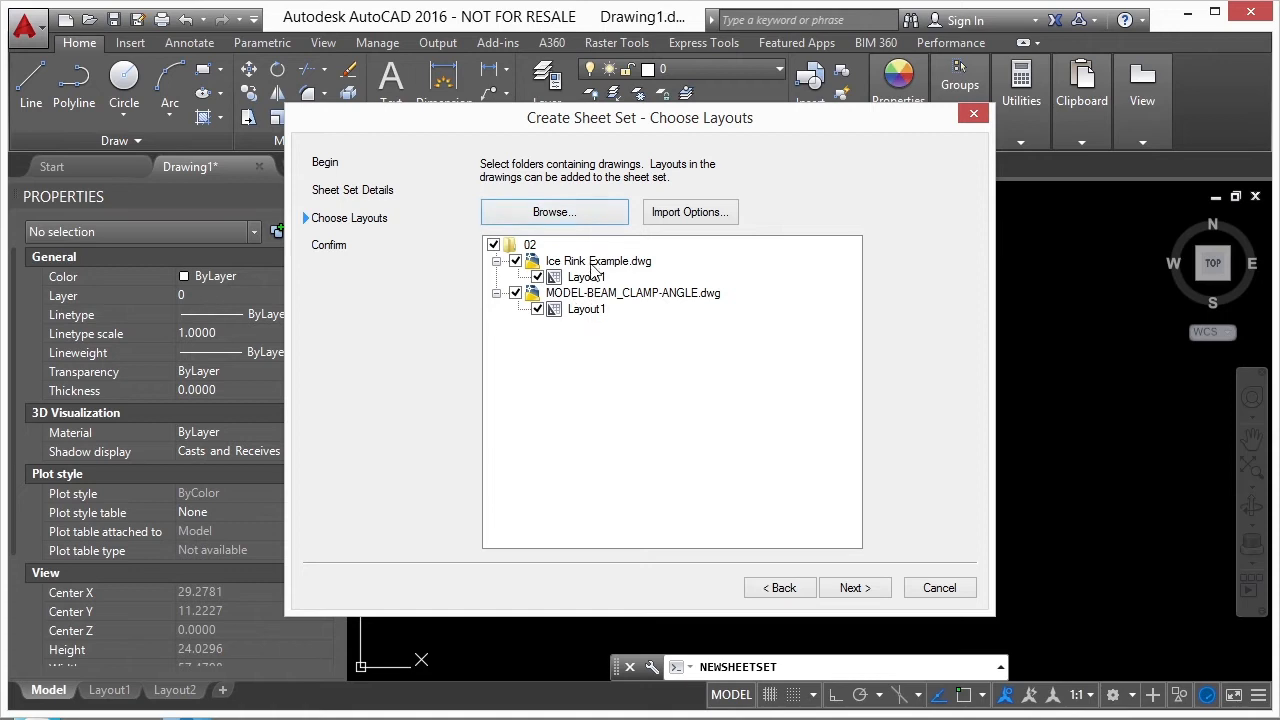
left_click(537, 310)
left_click(537, 277)
left_click(537, 308)
left_click(546, 278)
left_click(539, 278)
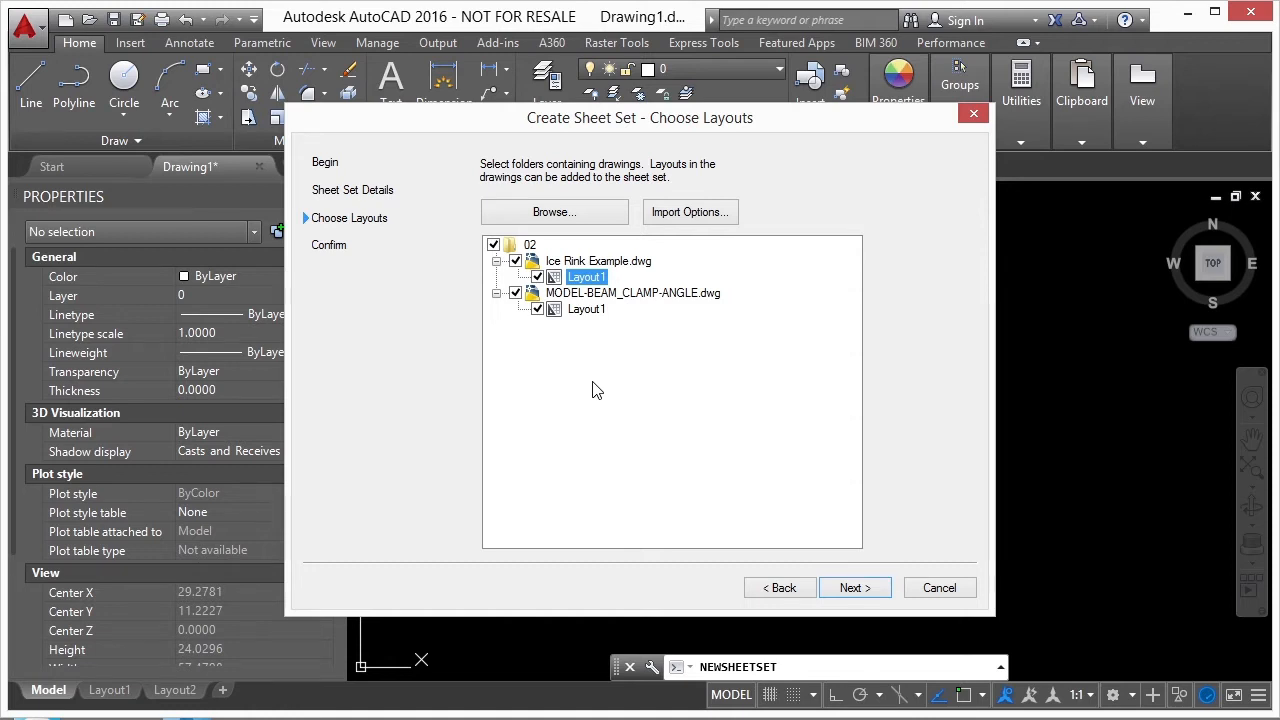
- Accept the chosen layouts, review the sheet set preview and finish creating the sheet set
left_click(853, 586)
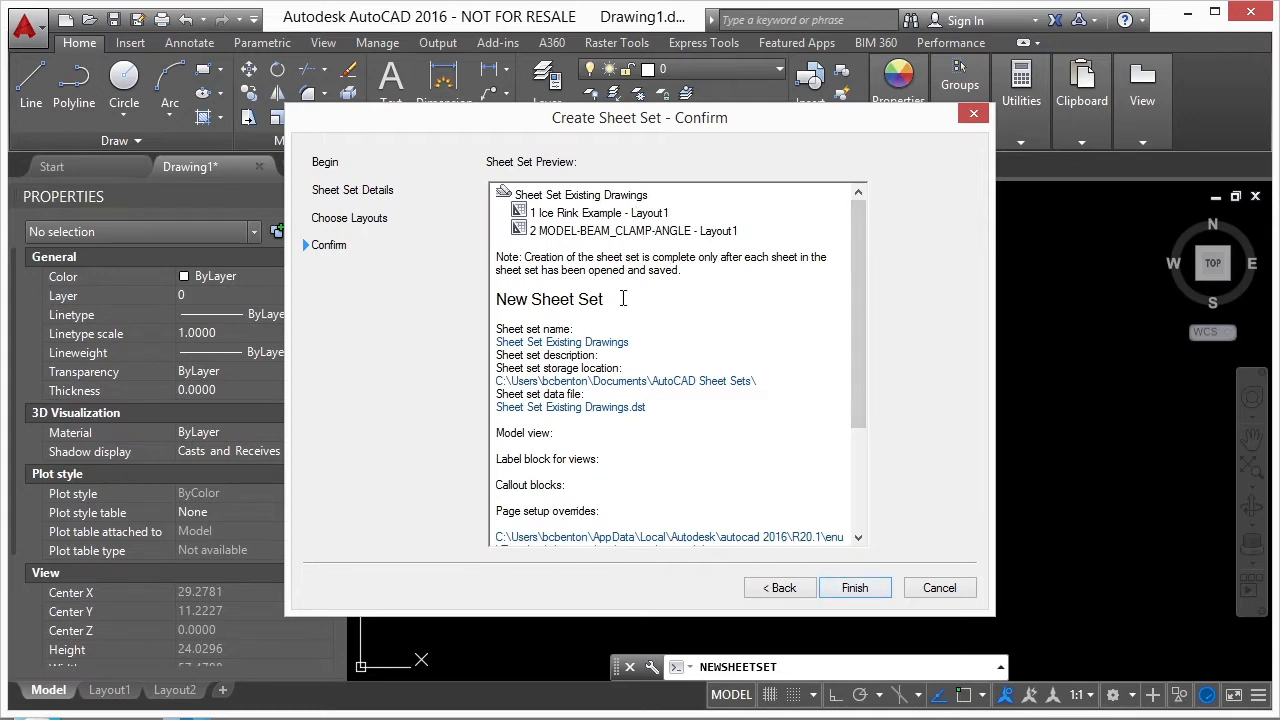
left_click_drag(852, 306, 866, 454)
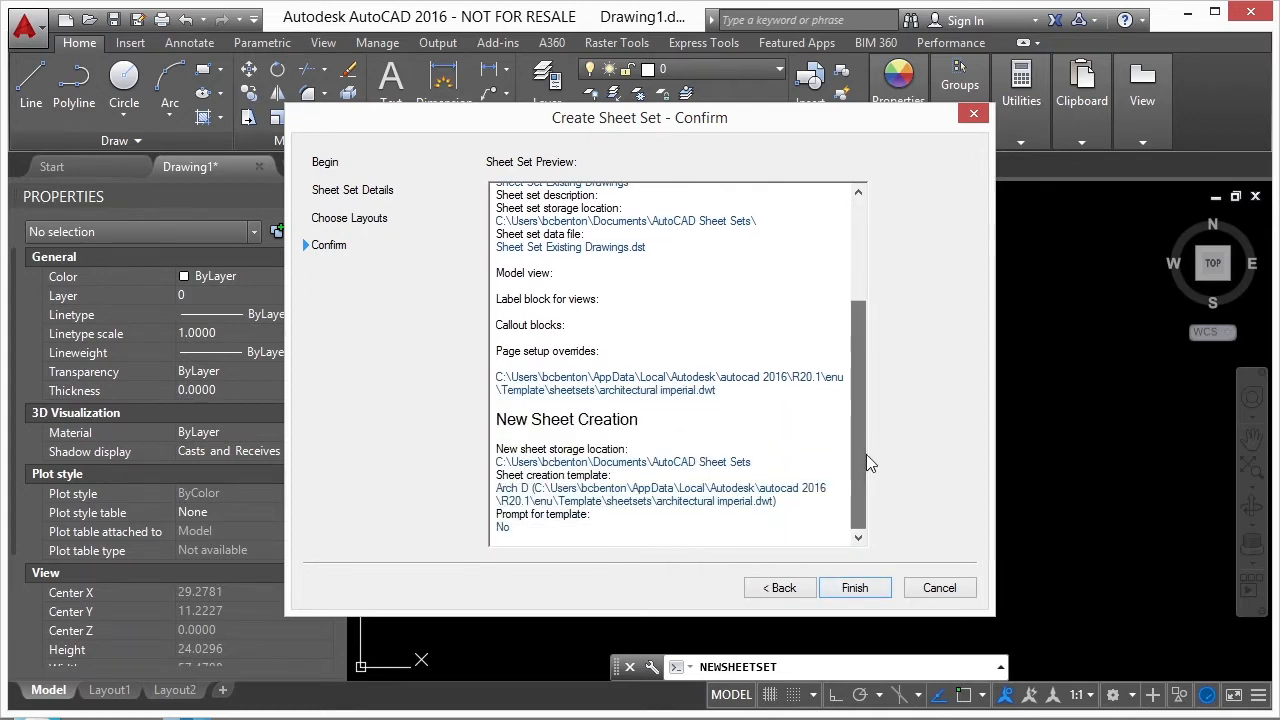
left_click(856, 588)
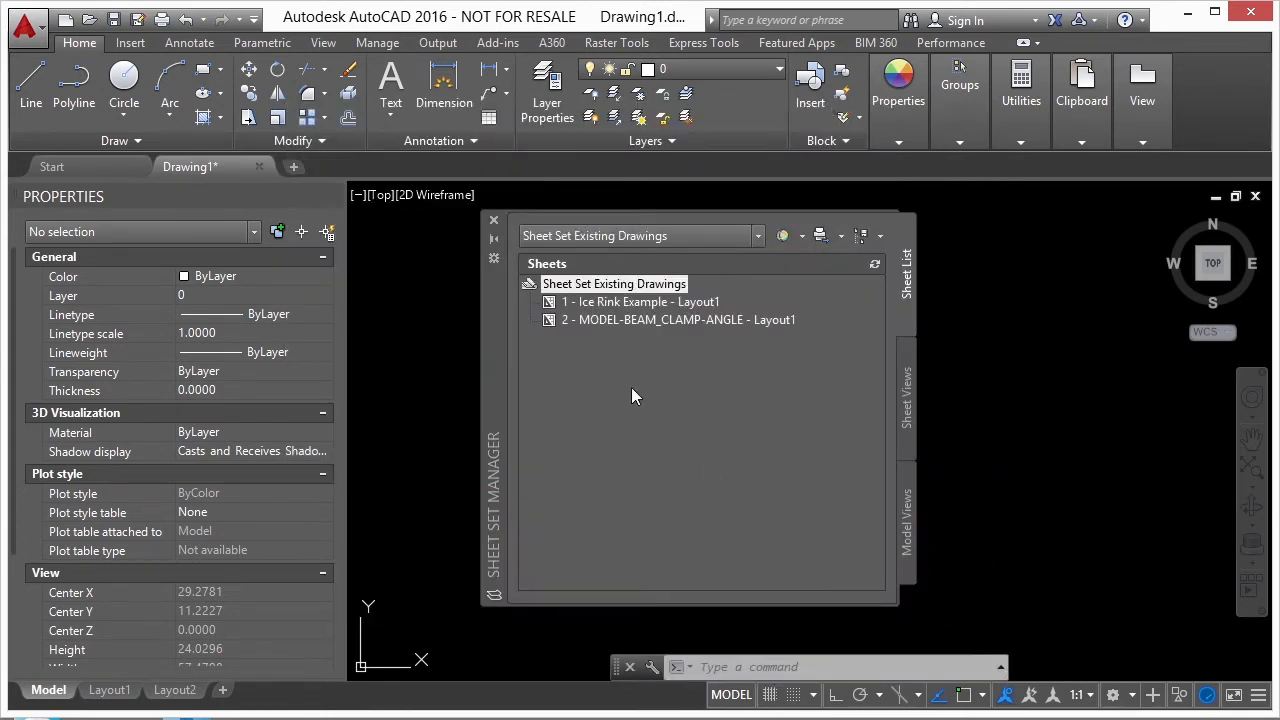
- Open the Ice Rink Example and MODEL-BEAM_CLAMP-ANGLE sheets from the sheet set to view their layouts
double_click(612, 302)
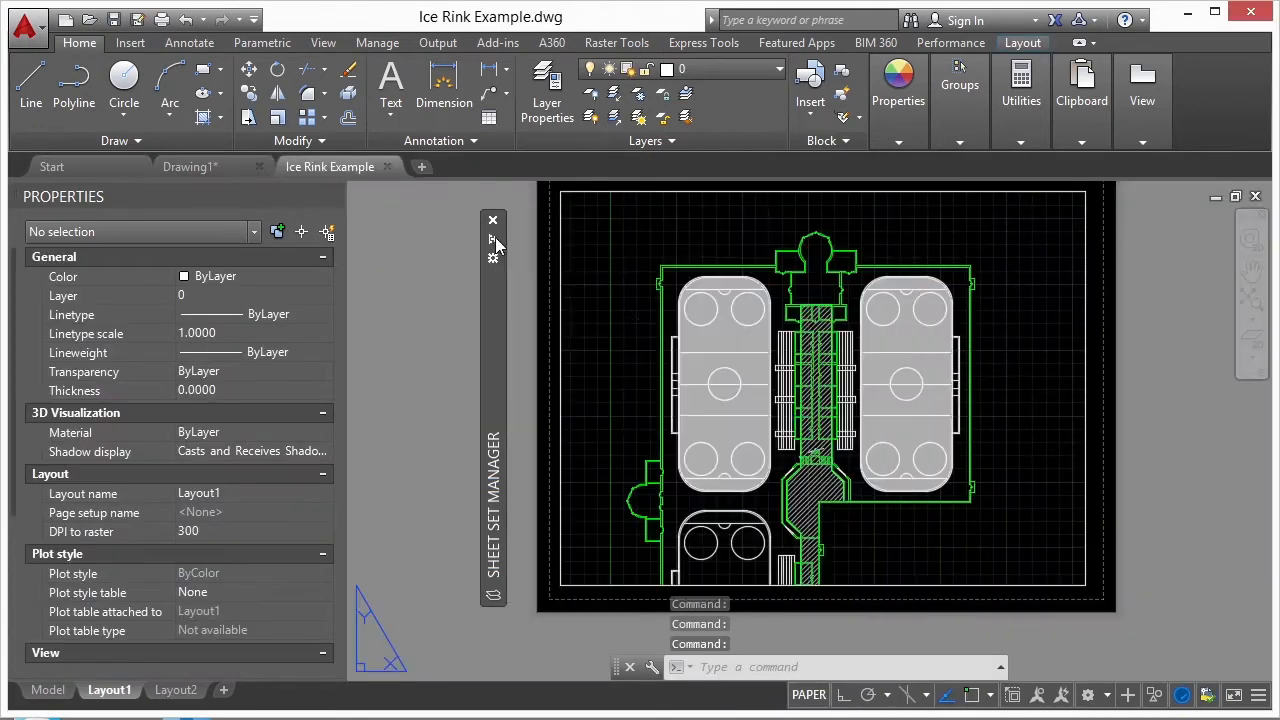
double_click(595, 320)
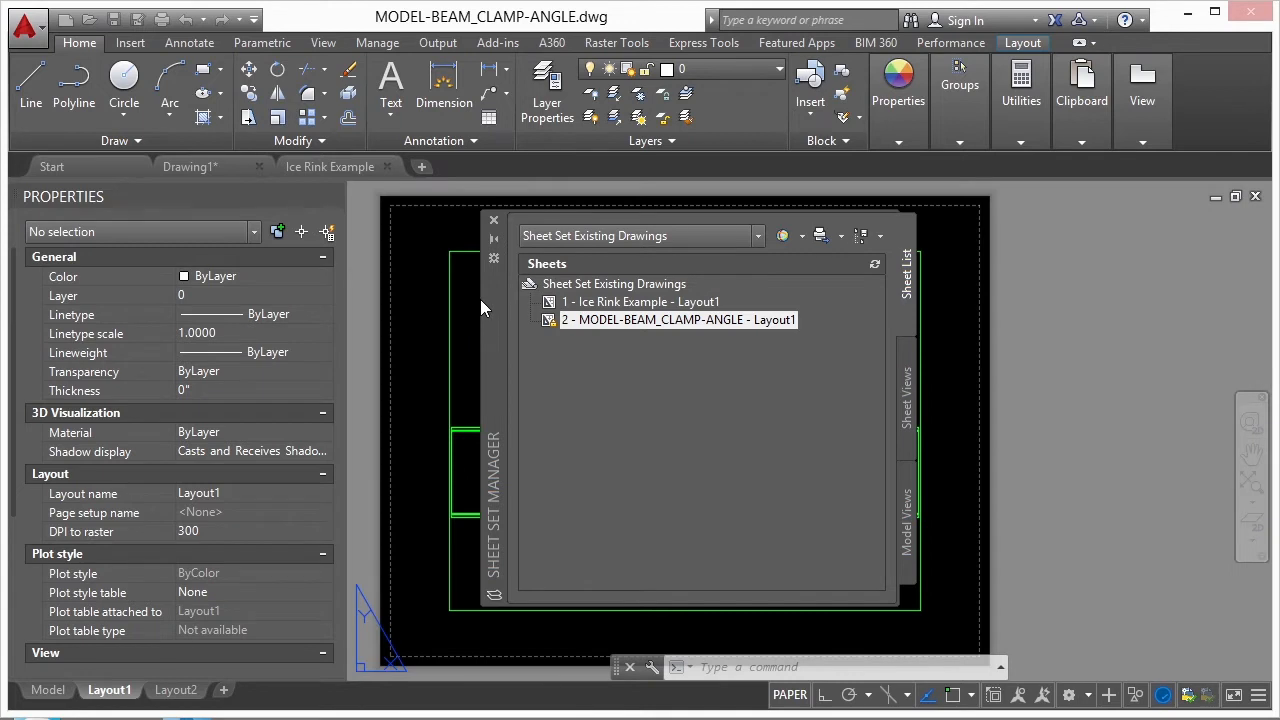
mouse_move(496, 269)
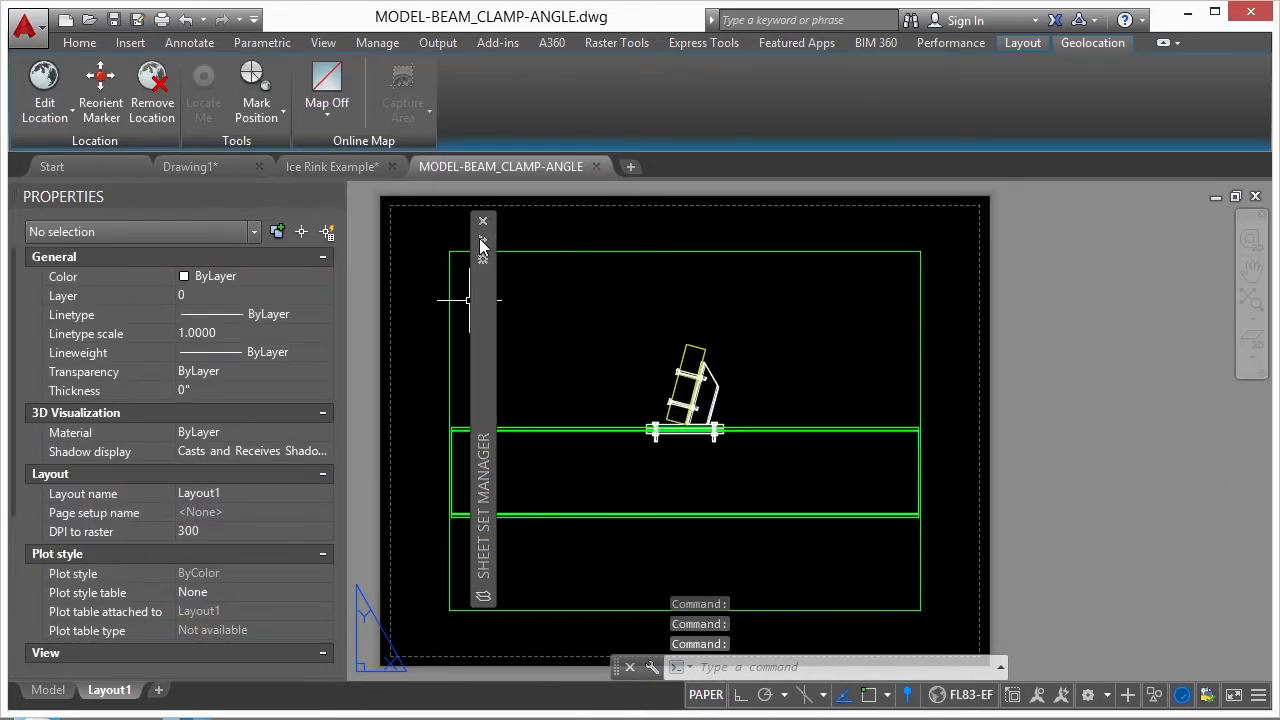
mouse_move(481, 245)
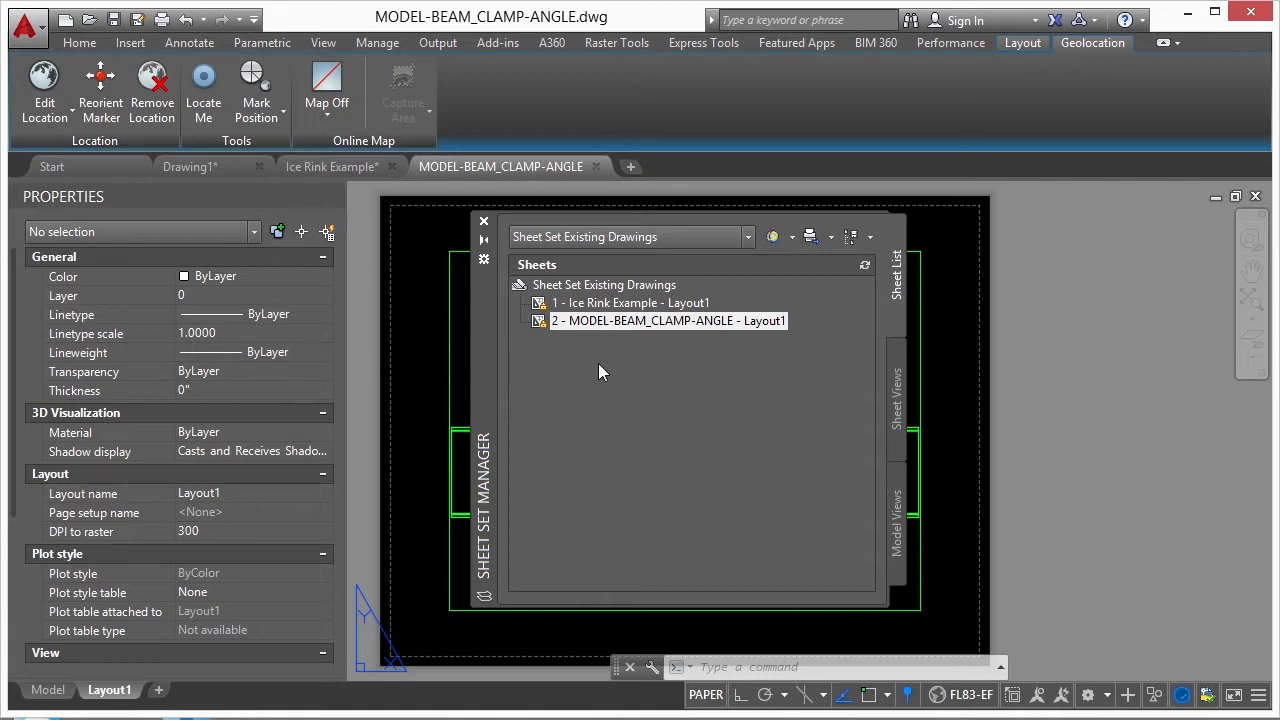
- Start another new sheet set, this one based on an example sheet set
left_click(753, 239)
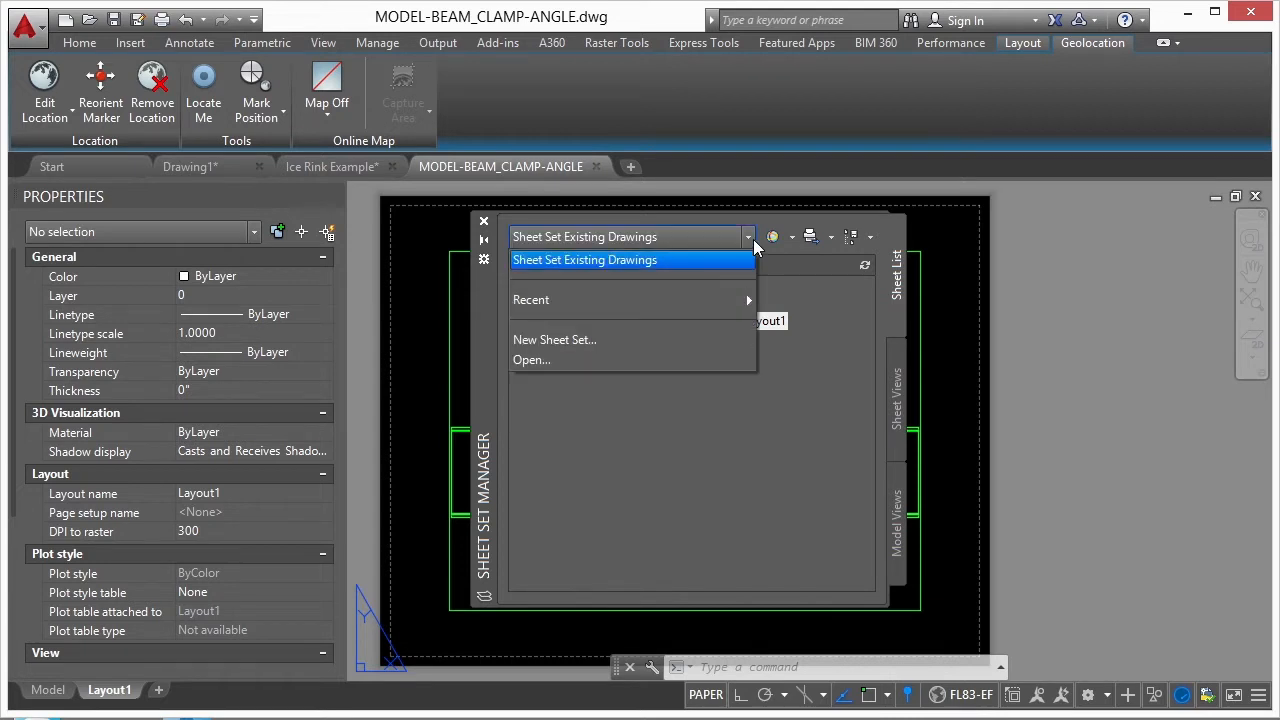
left_click(563, 342)
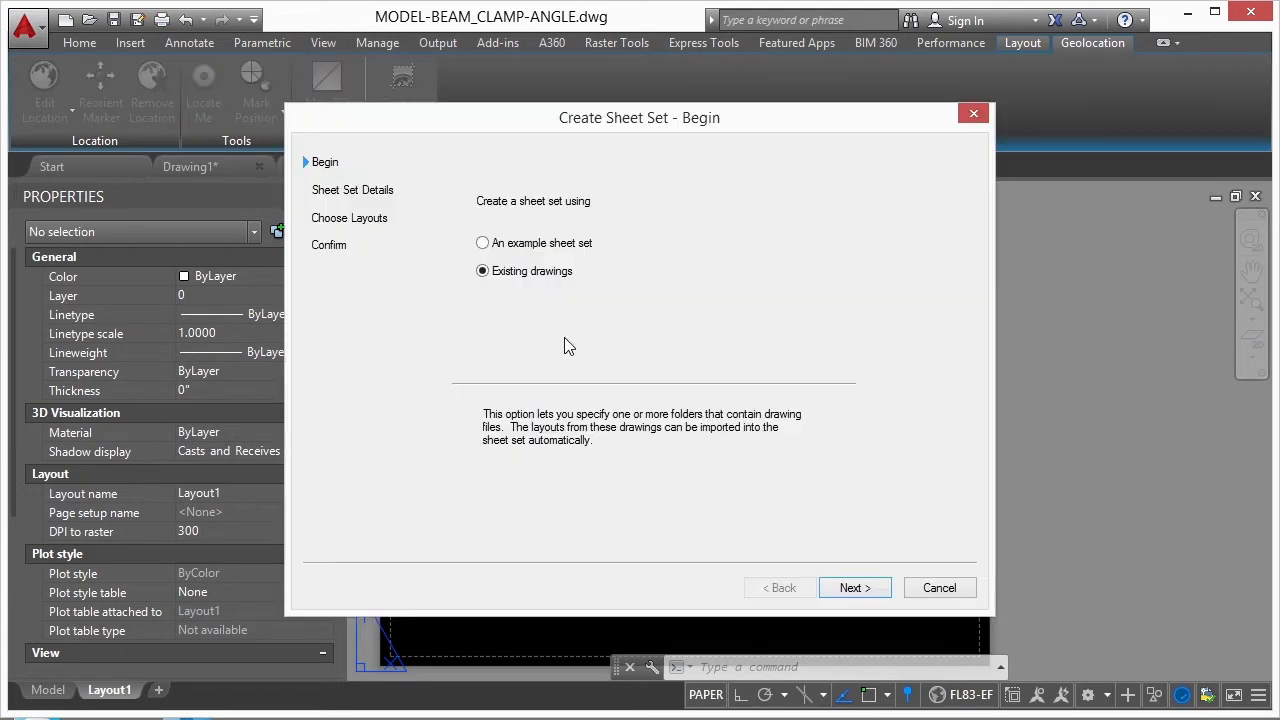
left_click(483, 245)
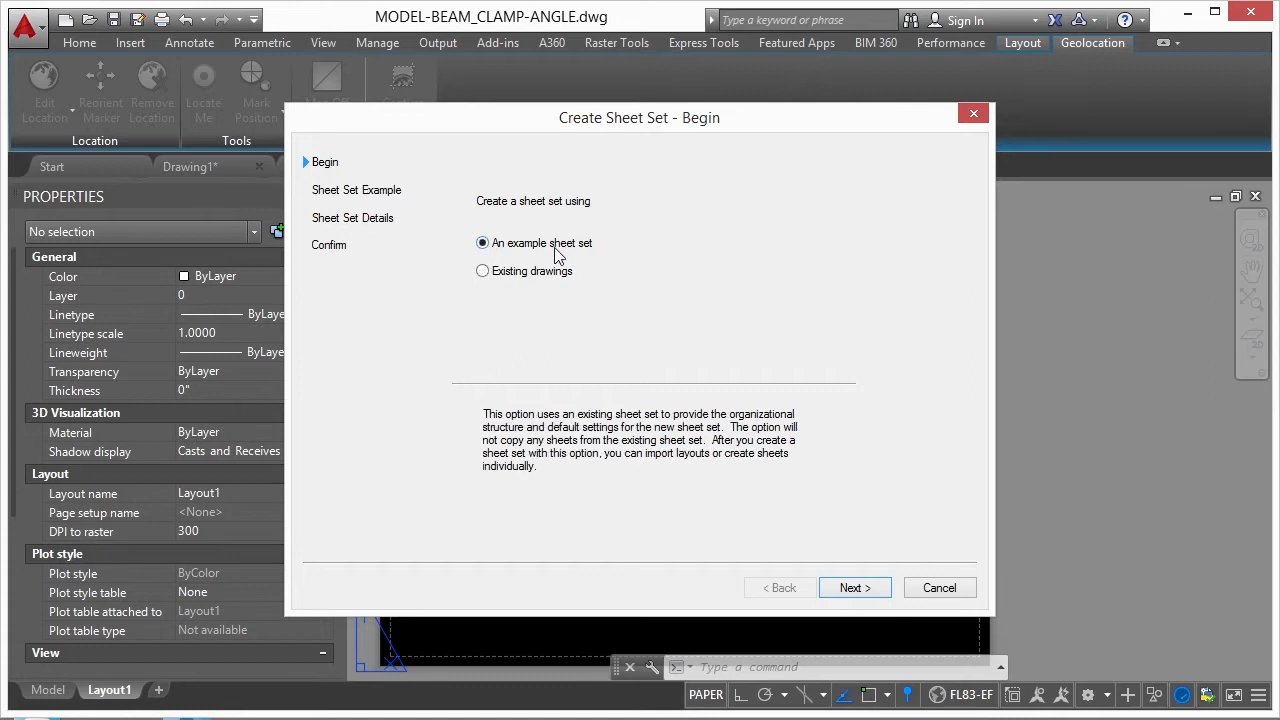
left_click(860, 590)
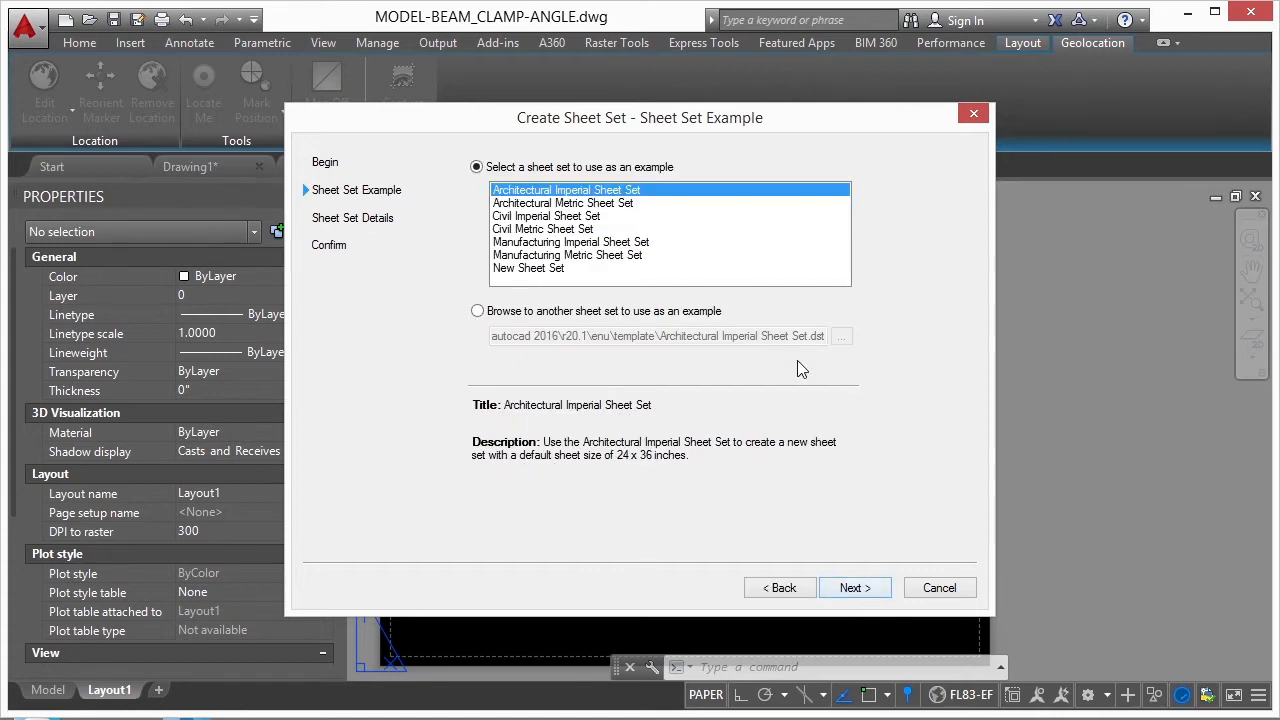
- Choose the Civil Imperial Sheet Set as the example and create the sheet set with its default name and details
left_click(556, 268)
left_click(560, 253)
left_click(560, 242)
left_click(566, 229)
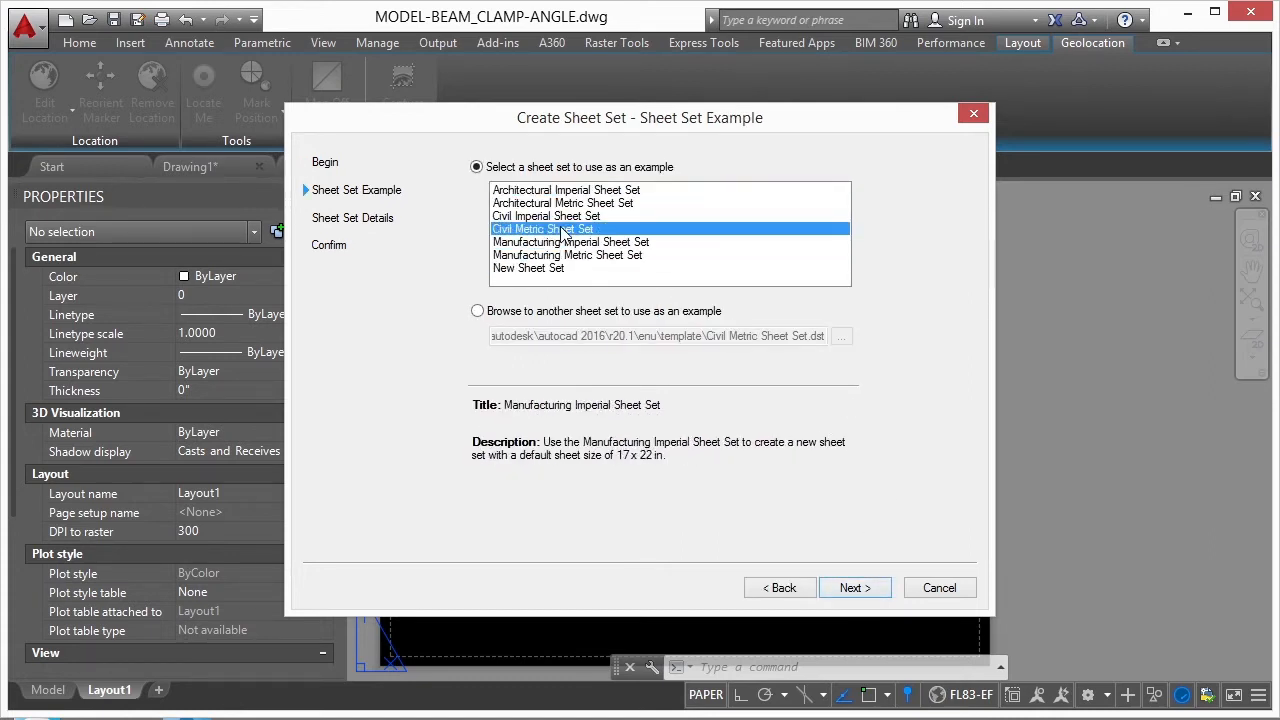
left_click(572, 216)
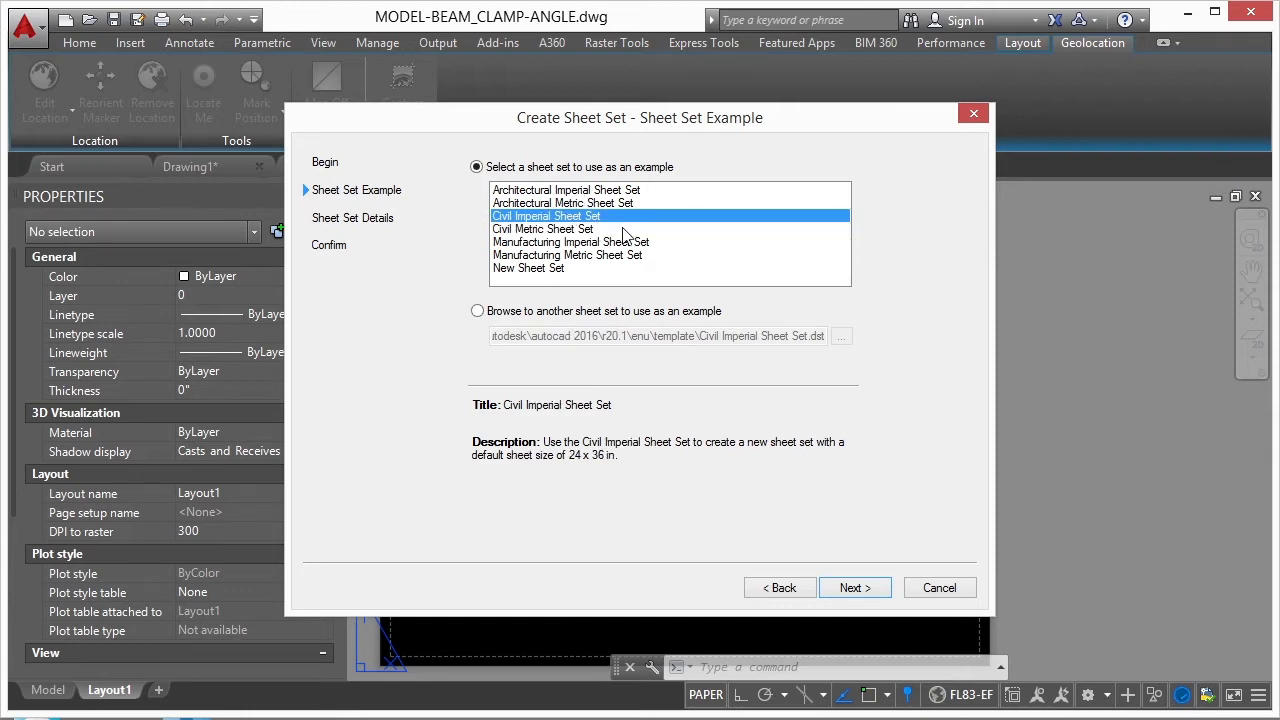
left_click(862, 590)
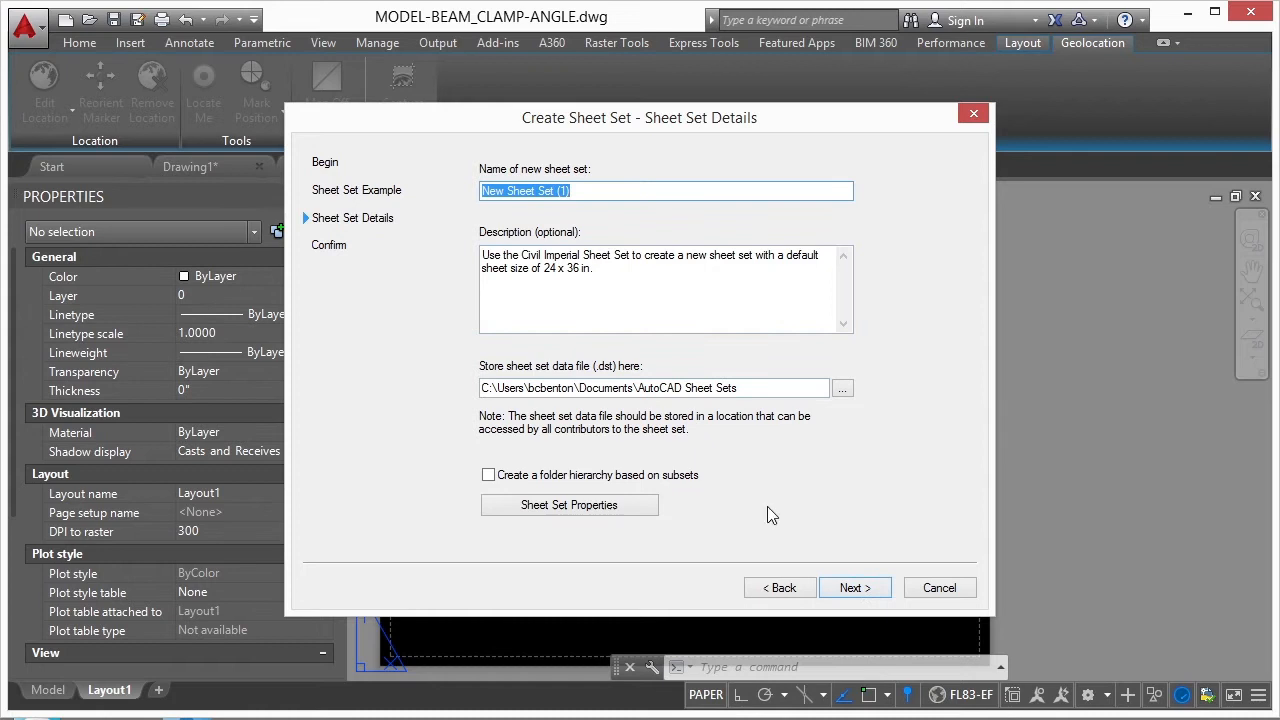
left_click(866, 590)
left_click(864, 590)
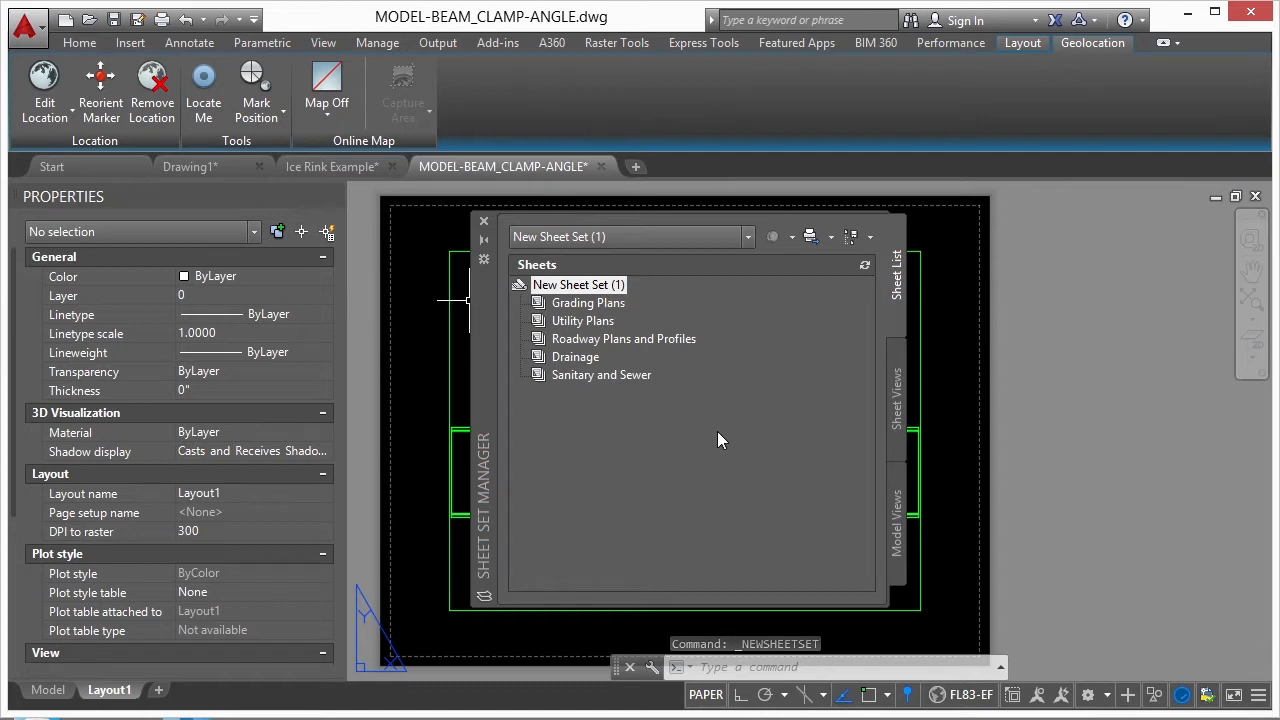
- Open the new sheet set's properties and examine its project control, sheet creation and custom property fields
left_click(677, 551)
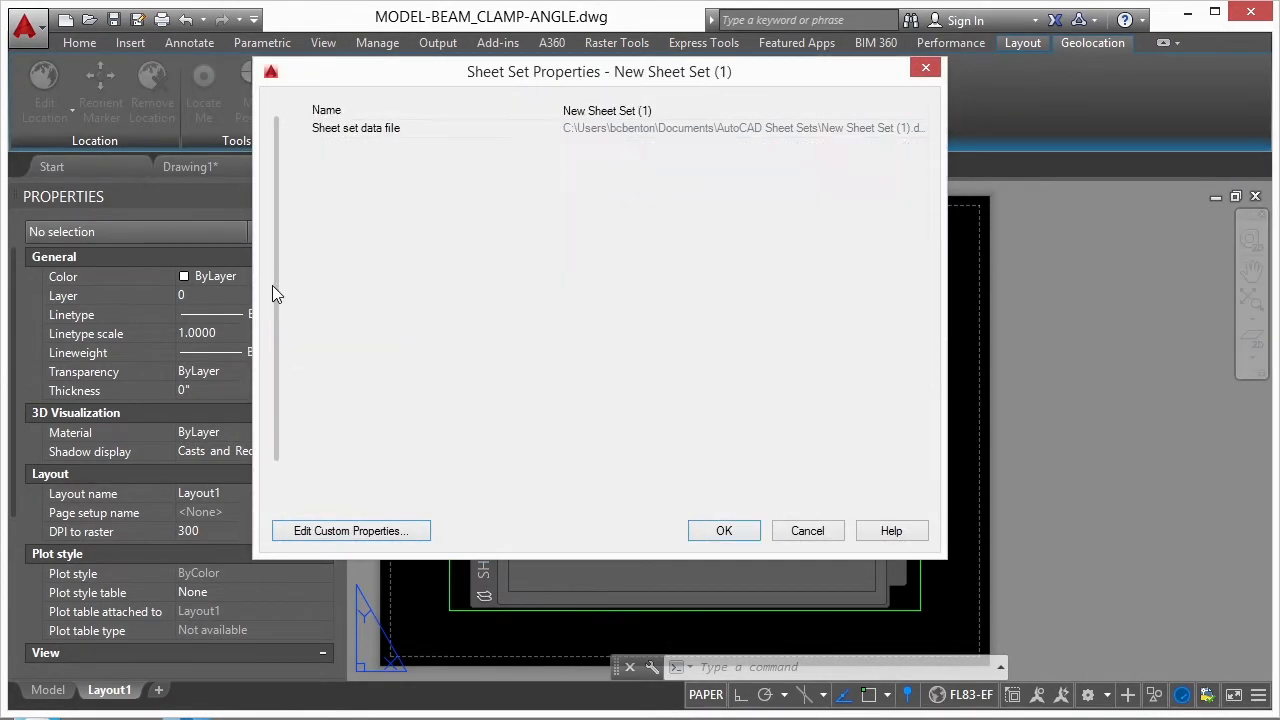
scroll(272, 285, "down", 1)
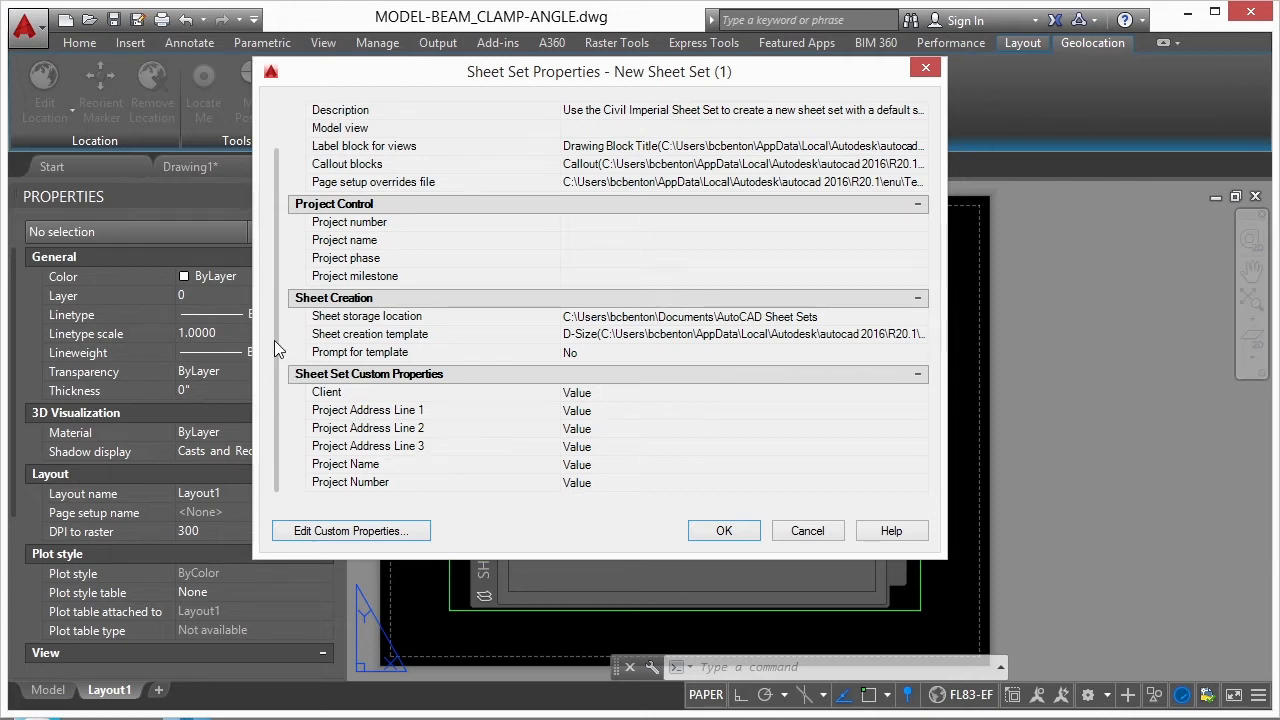
- Close the sheet set properties and look through the new set's subsets, from Grading Plans to Sanitary and Sewer
left_click_drag(274, 340, 281, 289)
left_click(723, 530)
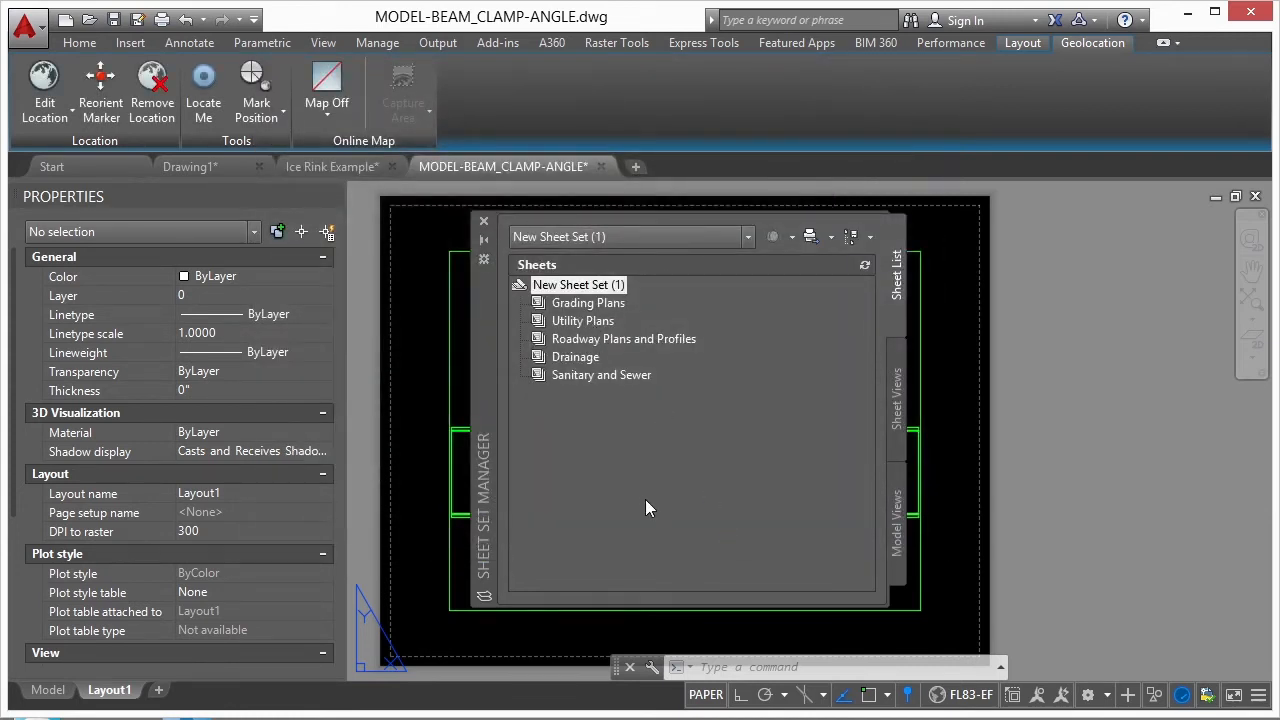
left_click(603, 303)
left_click(615, 321)
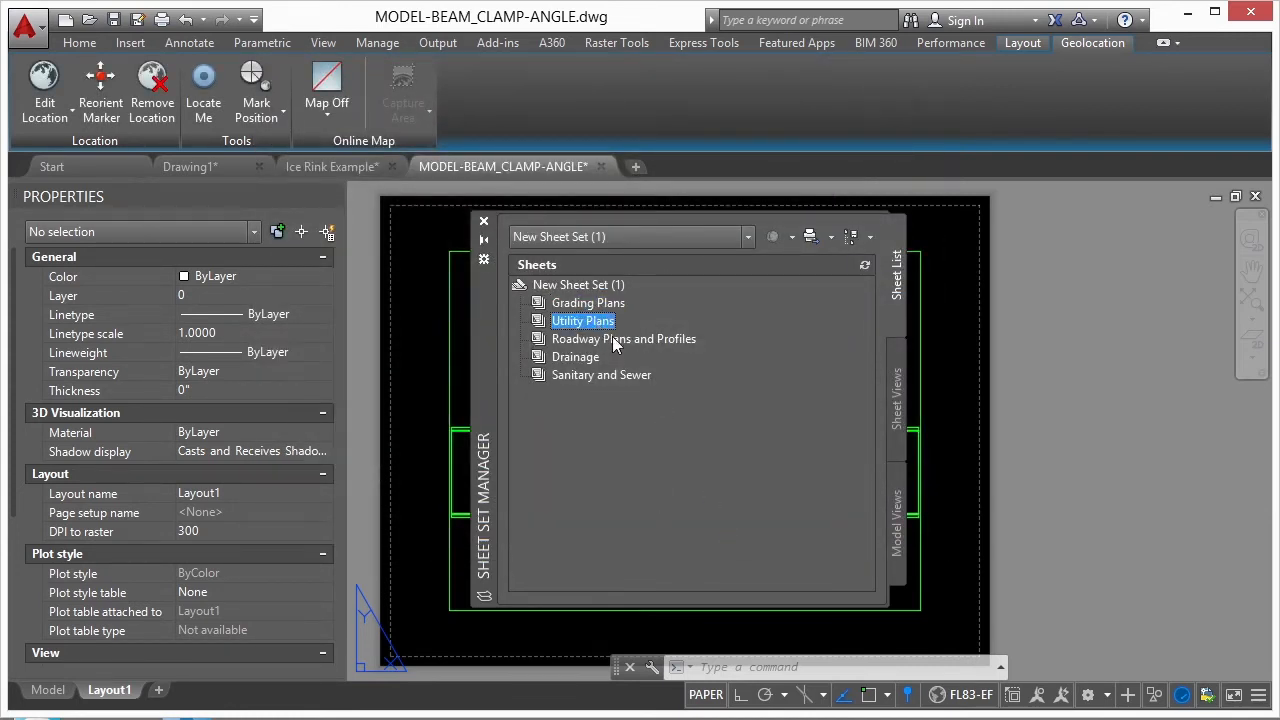
left_click(612, 339)
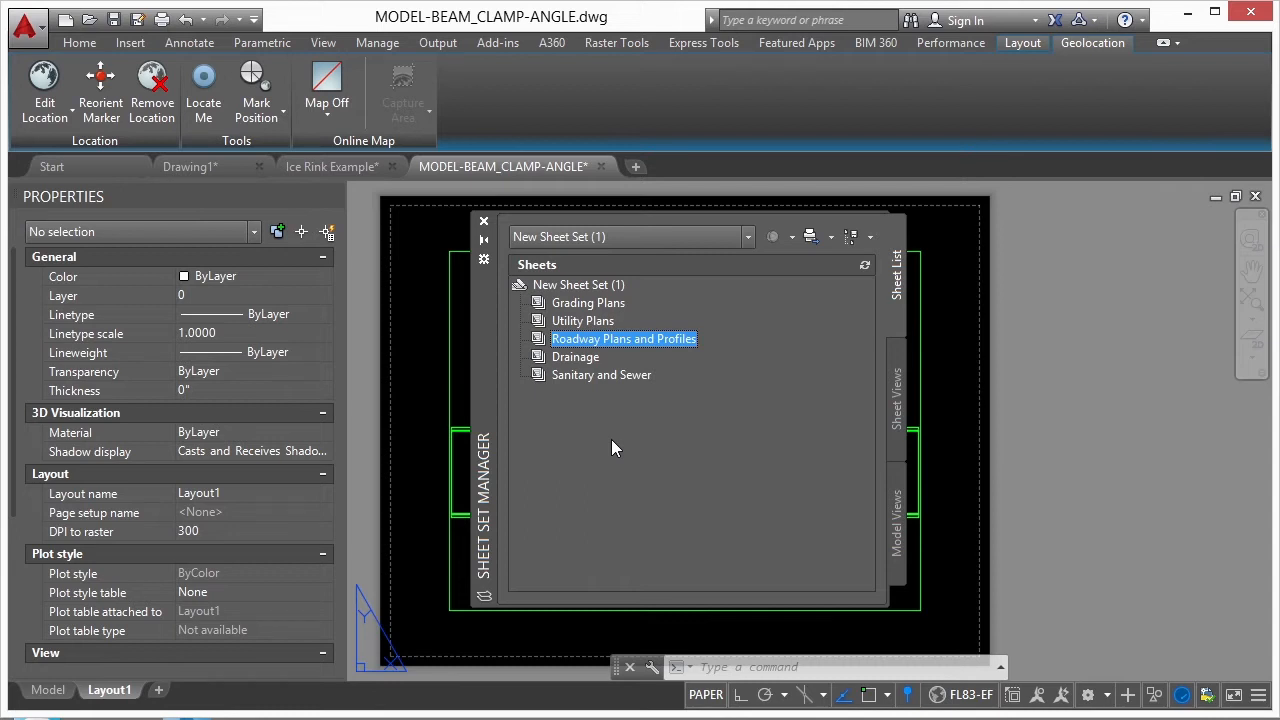
left_click(613, 375)
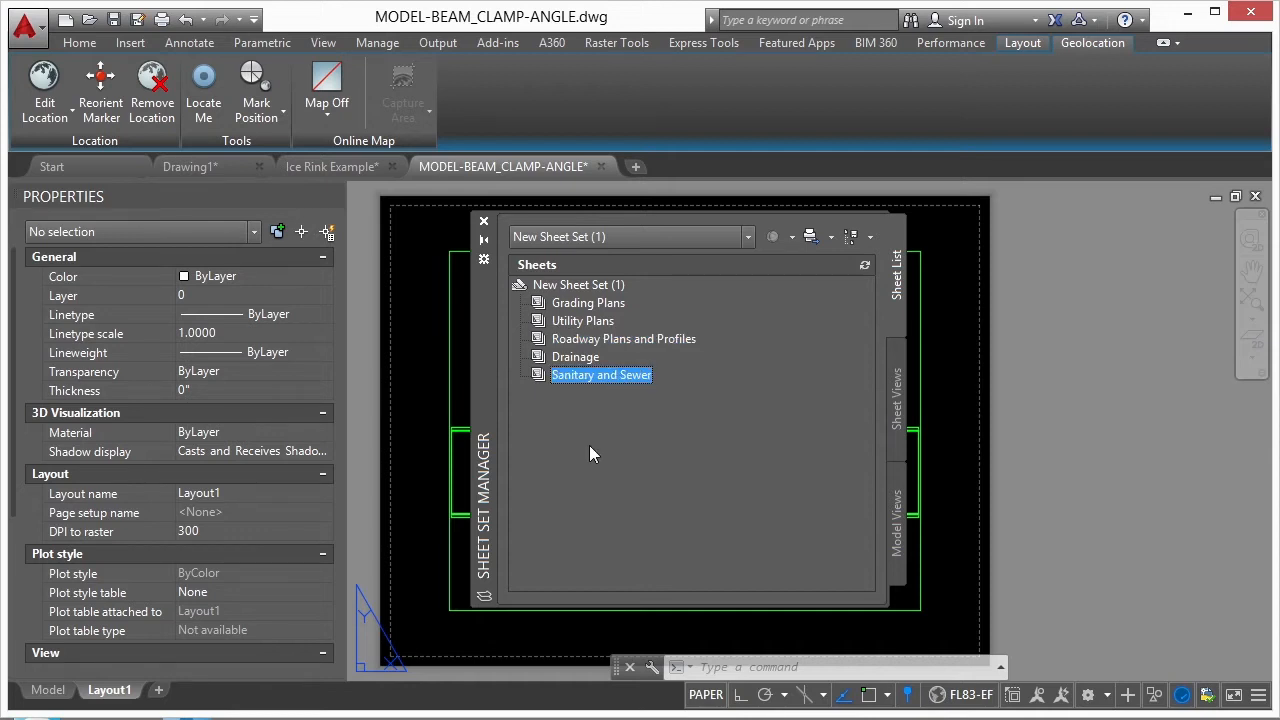
- Open the recent manufacturing sheet set.dst and collapse its Assemblies, Parts, and Details and Fabrication subsets
left_click(749, 238)
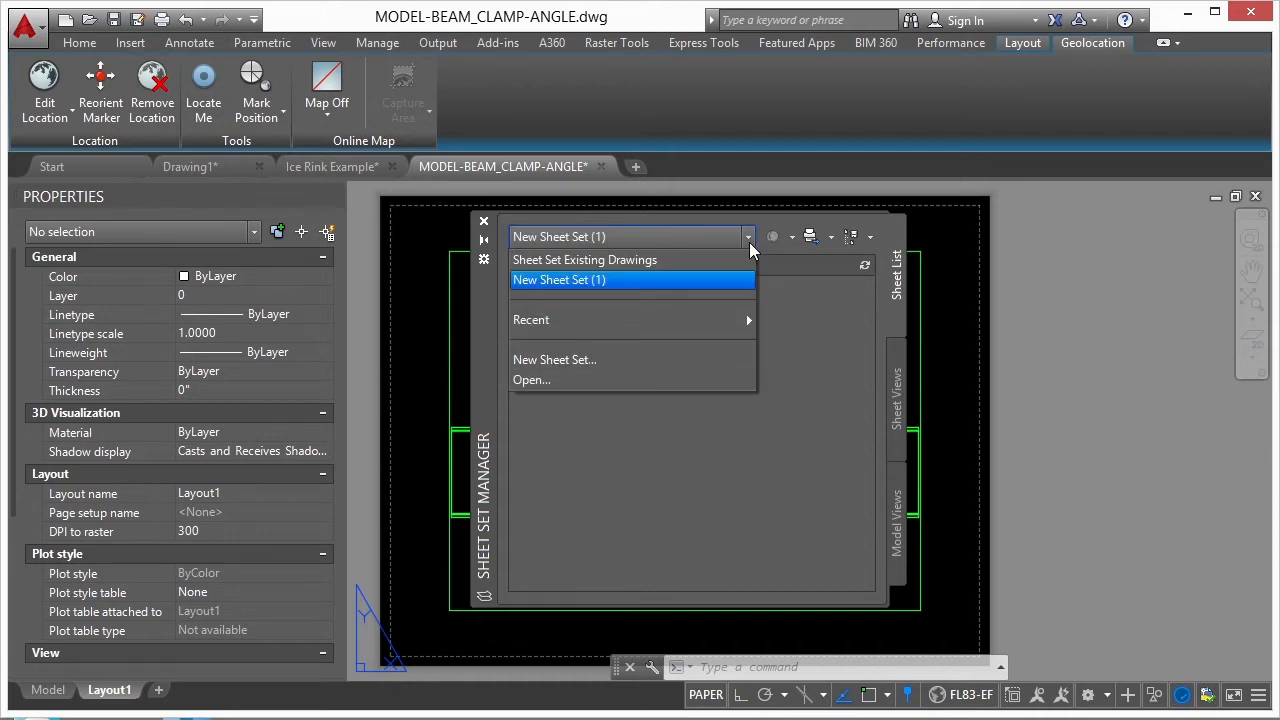
mouse_move(687, 317)
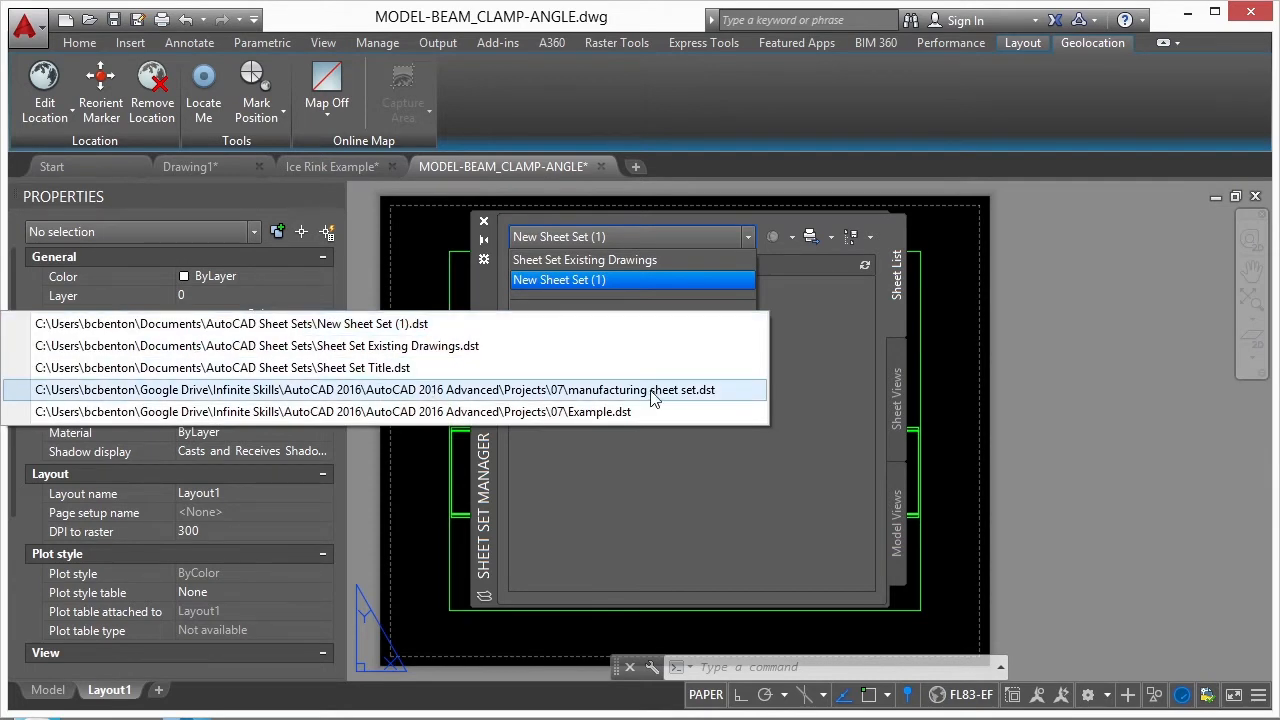
left_click(679, 398)
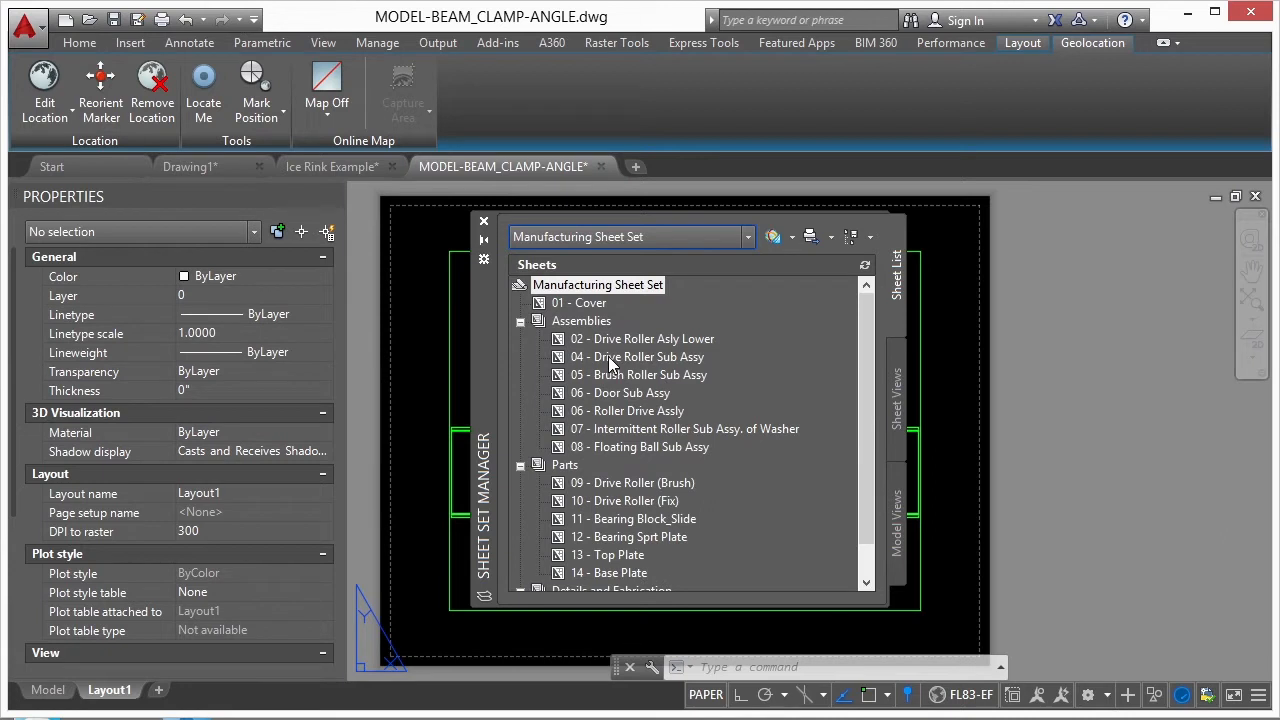
left_click(520, 321)
left_click(520, 339)
left_click(520, 357)
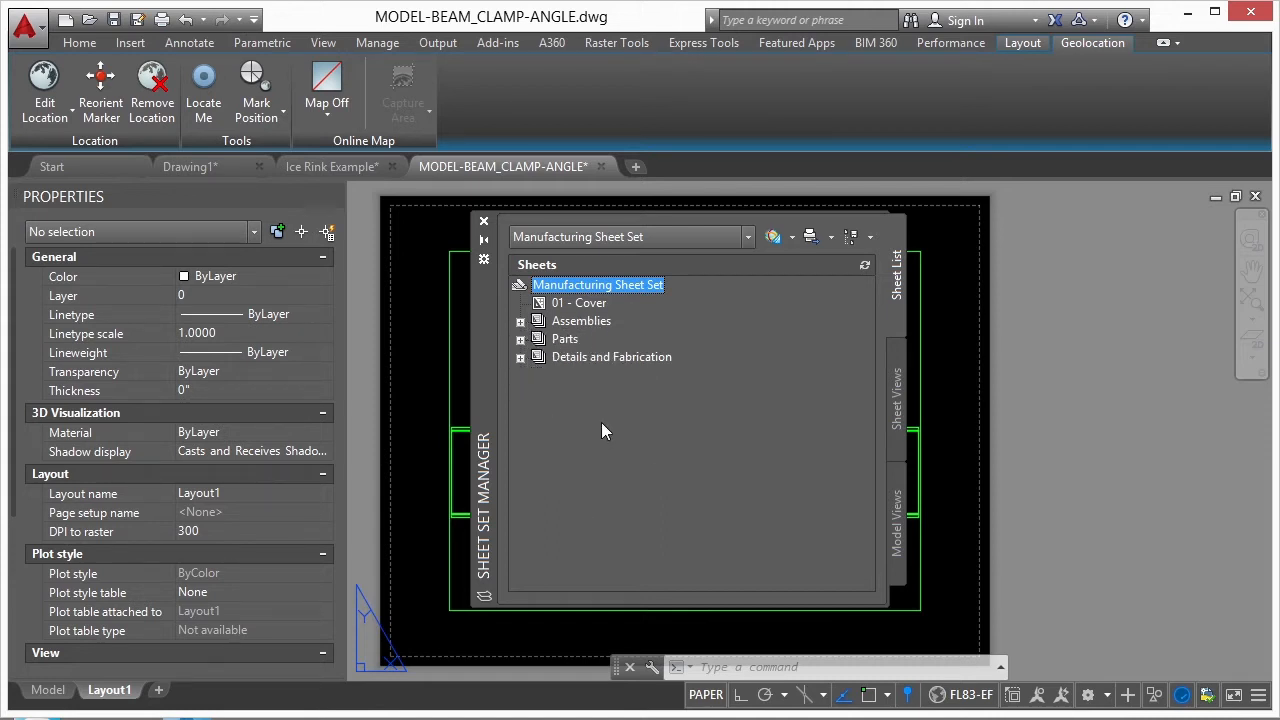
- Expand the Assemblies subset and examine the publishing and other options available for it
left_click(520, 321)
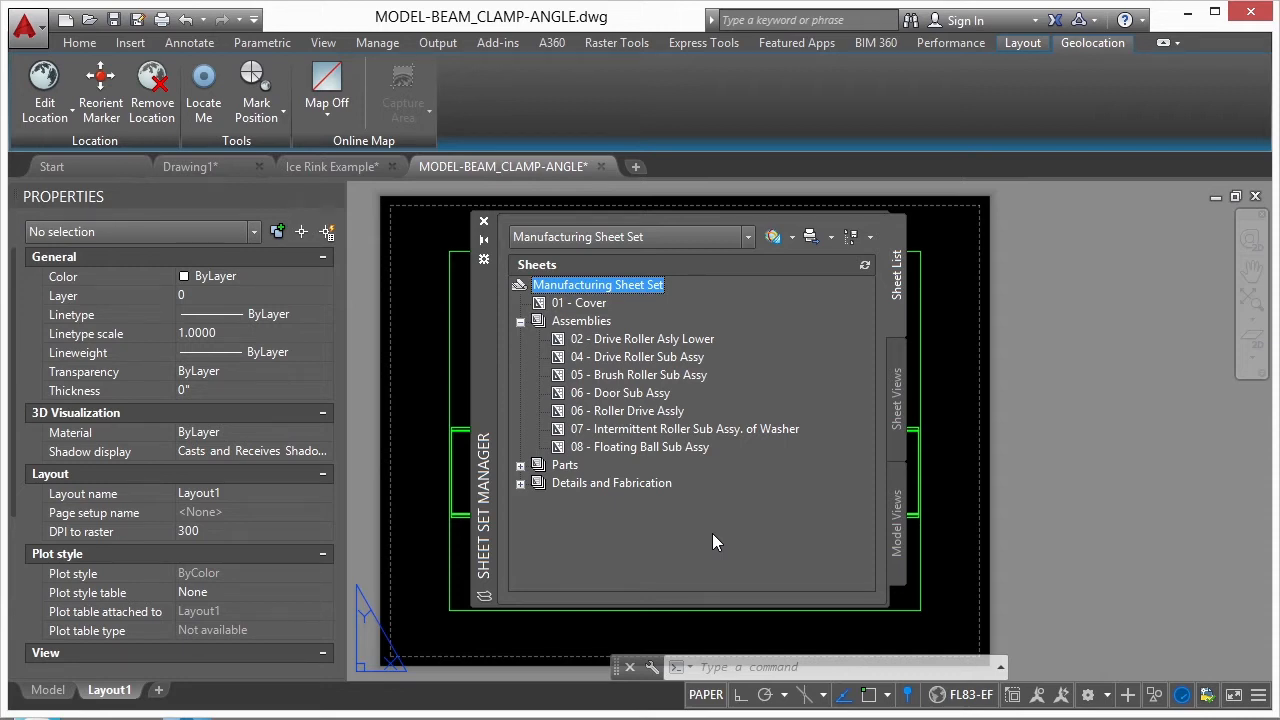
left_click(580, 321)
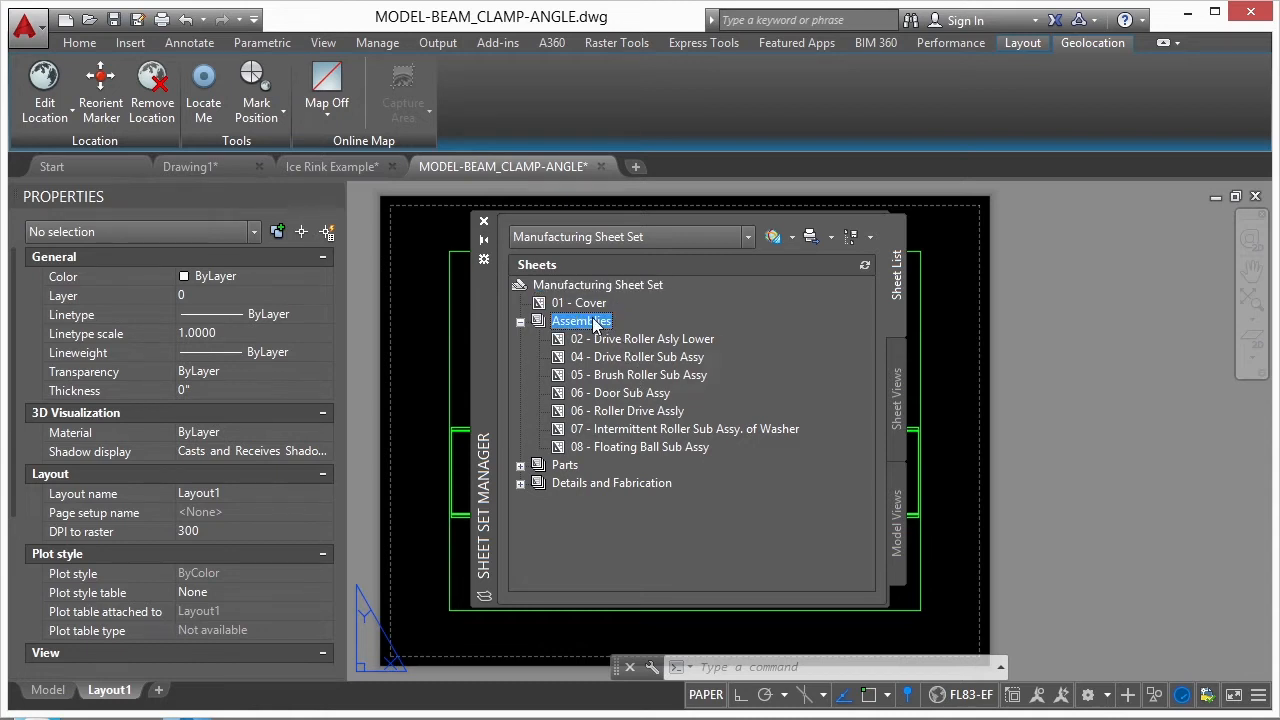
right_click(594, 323)
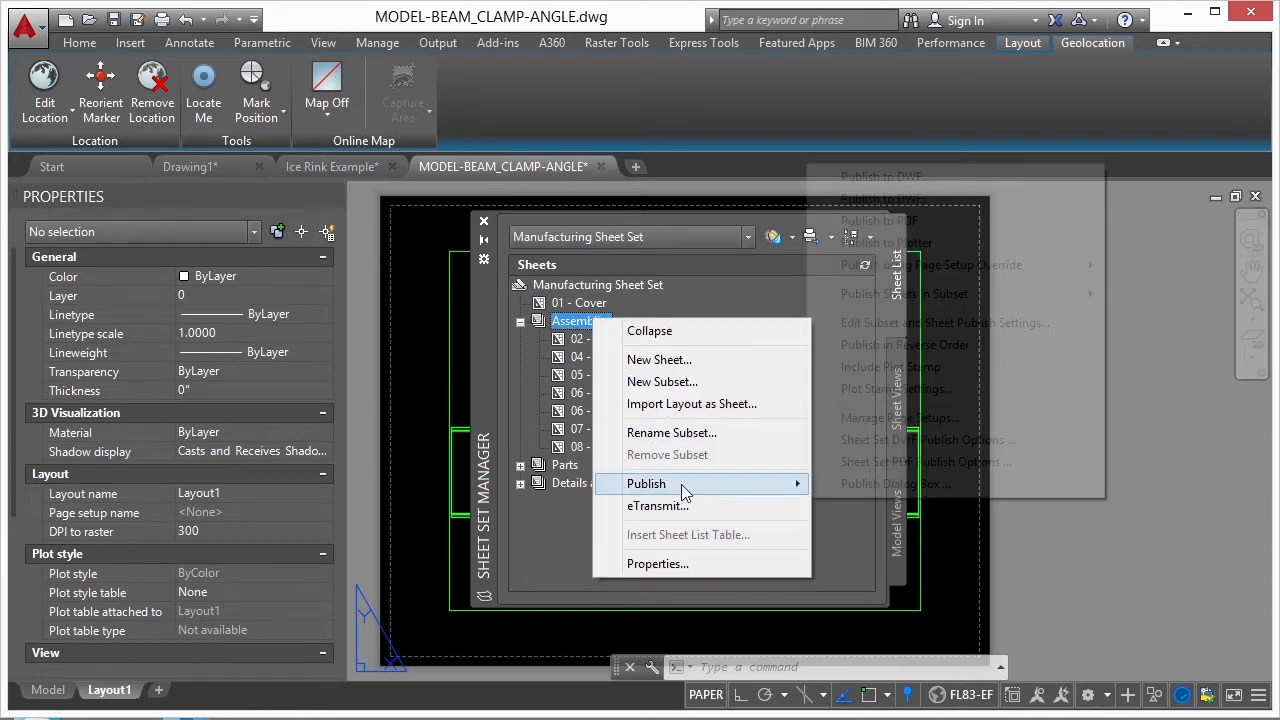
left_click(498, 353)
left_click(483, 221)
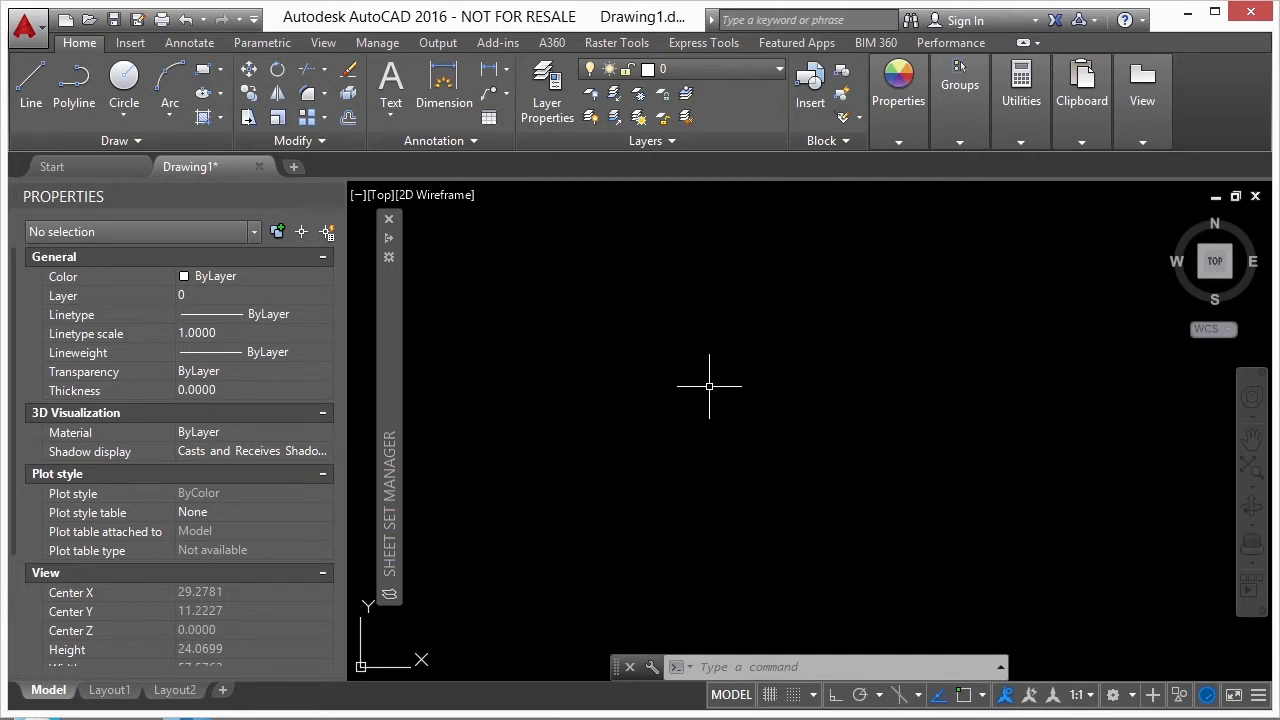
- Open manufacturing sheet set.dst from the 07 project folder in the Sheet Set Manager
mouse_move(392, 250)
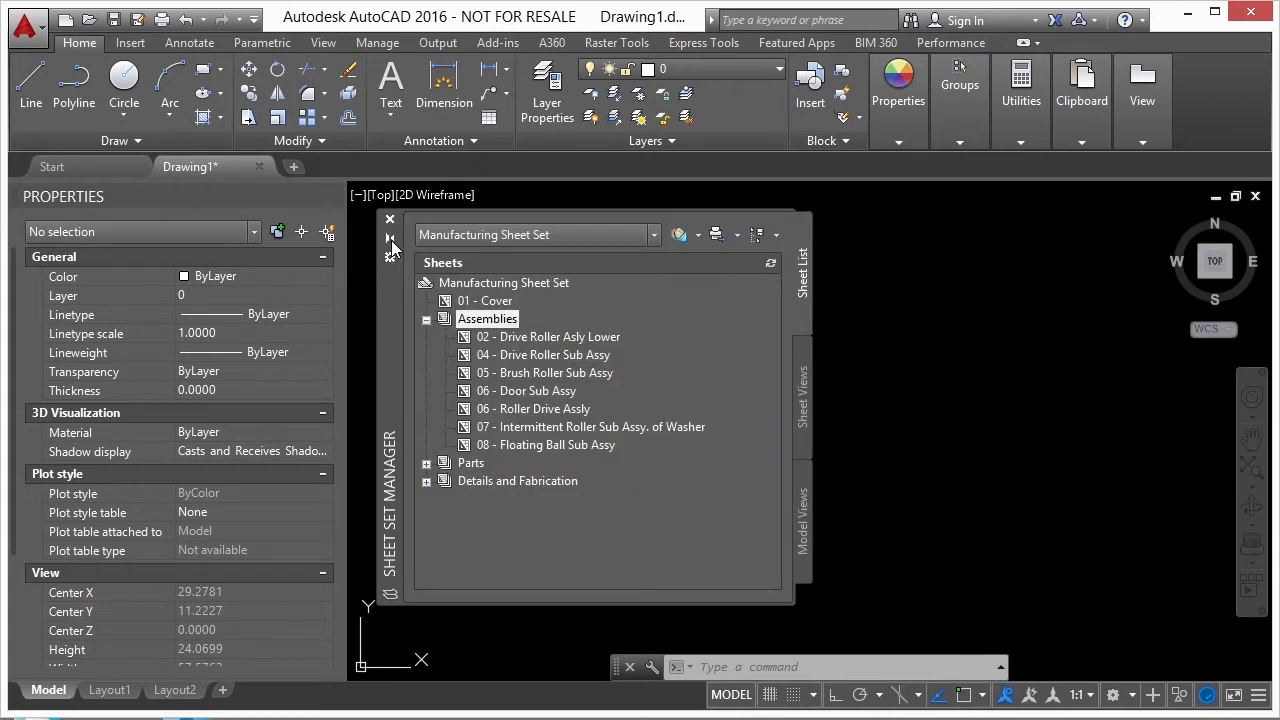
left_click(656, 236)
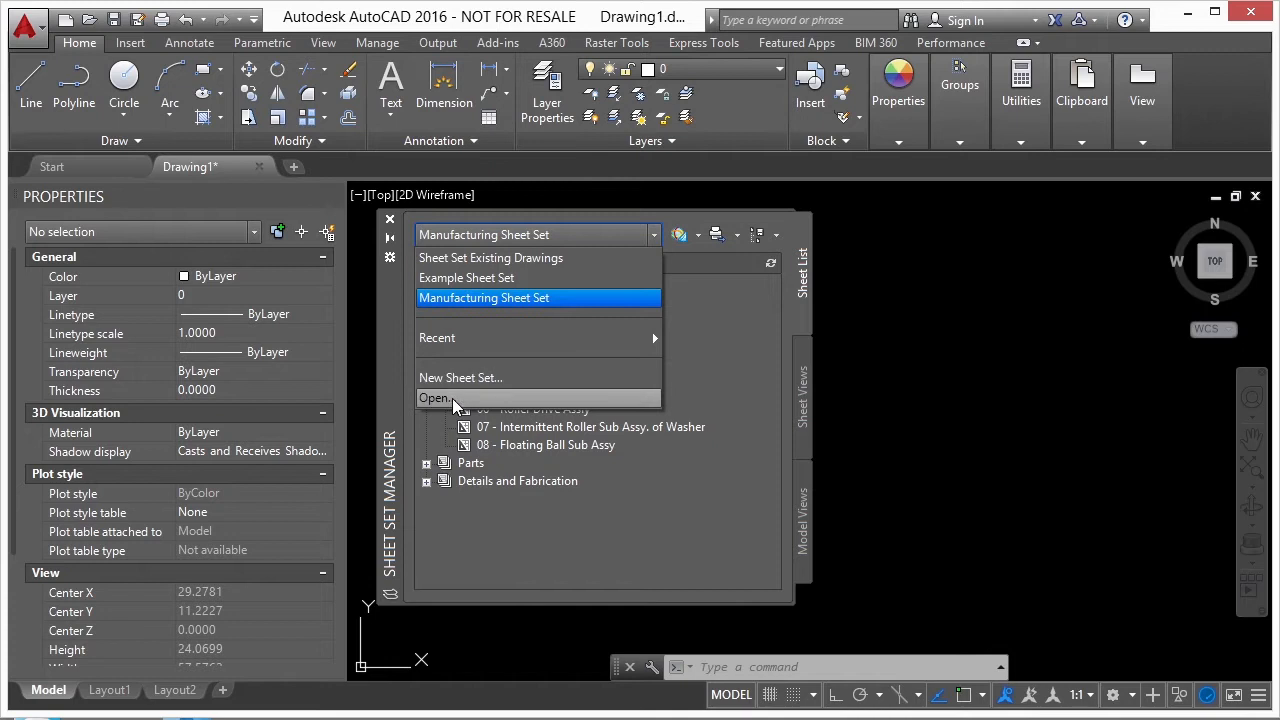
left_click(450, 397)
left_click(538, 223)
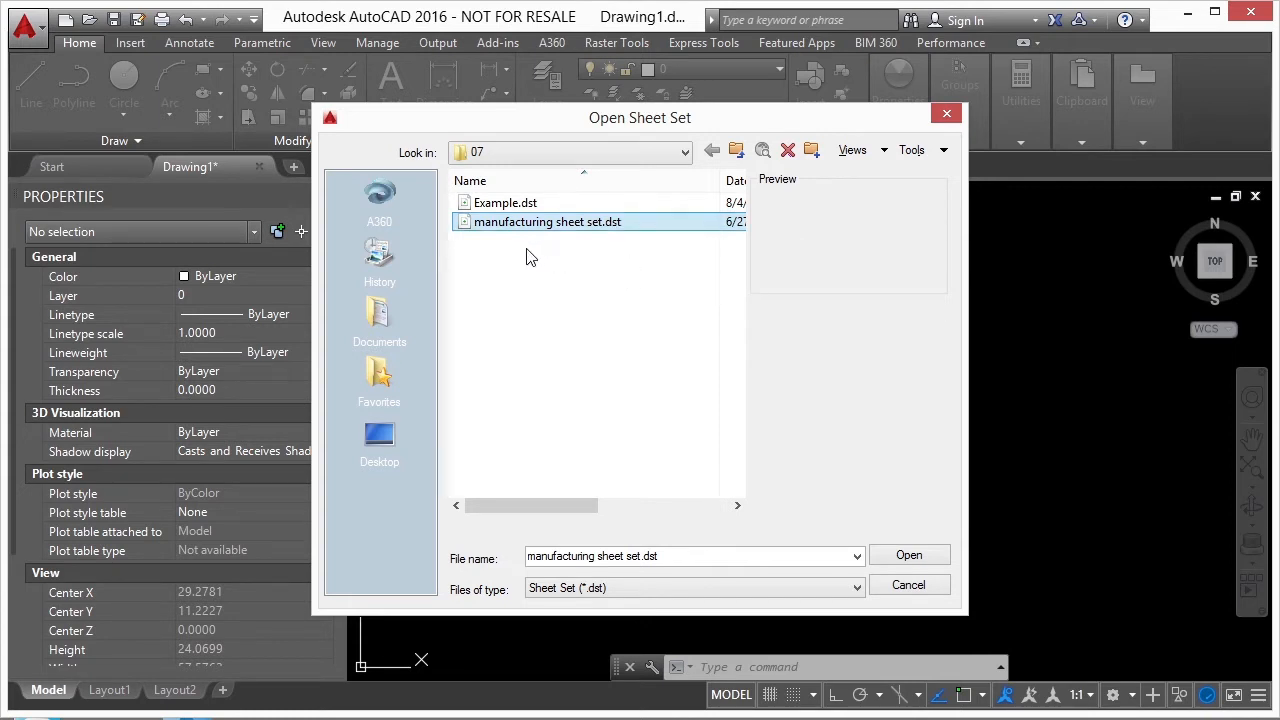
left_click(906, 555)
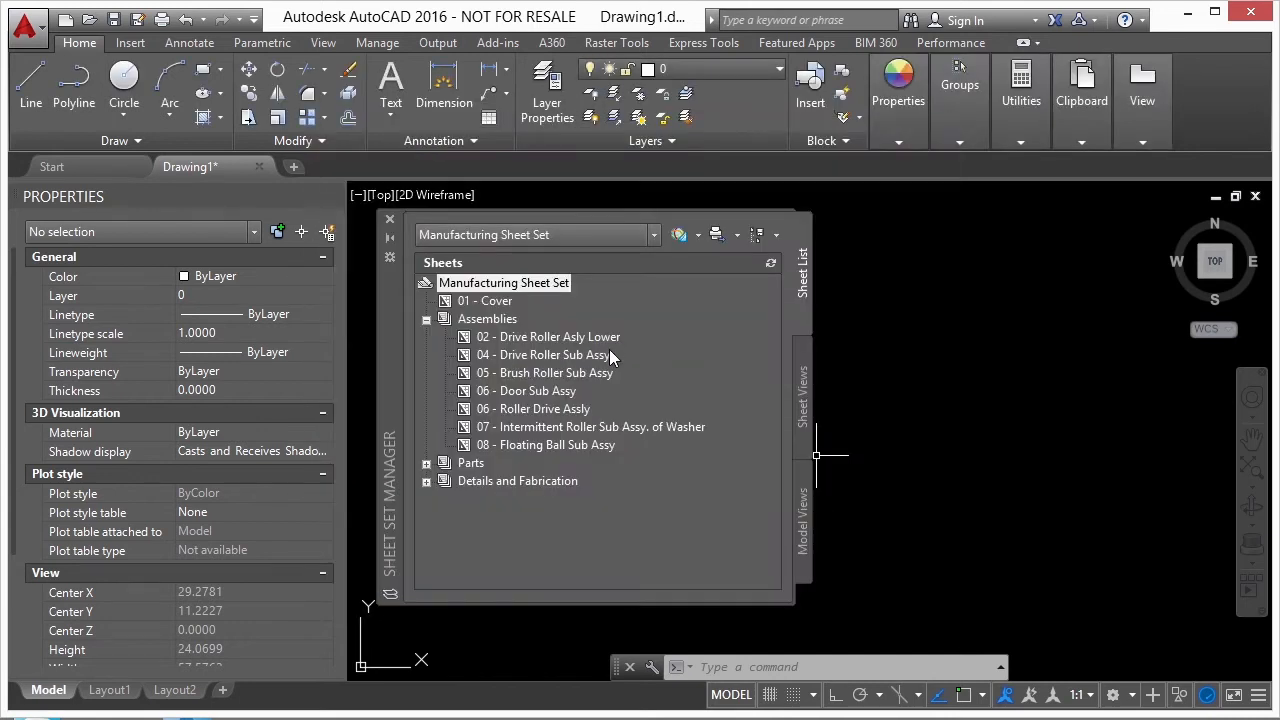
- Open the 02 - Drive Roller Asly Lower sheet and examine the title and sheet number fields in its title block
left_click(548, 340)
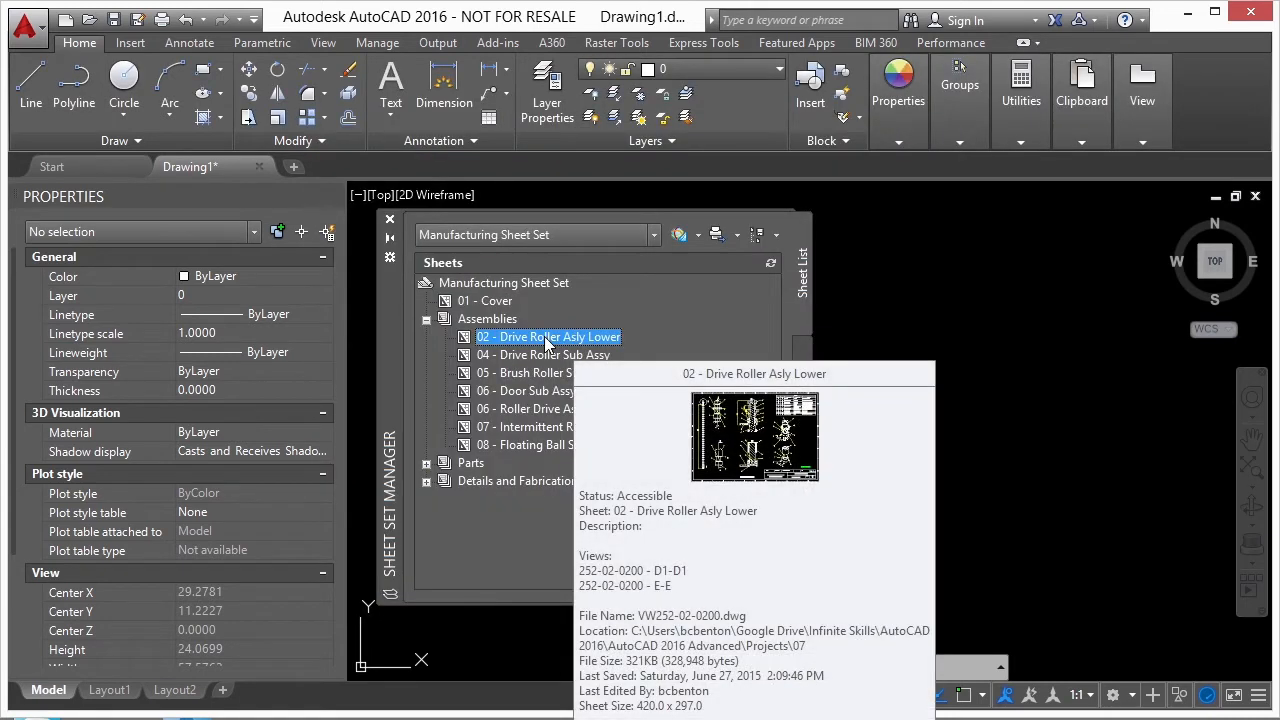
double_click(548, 338)
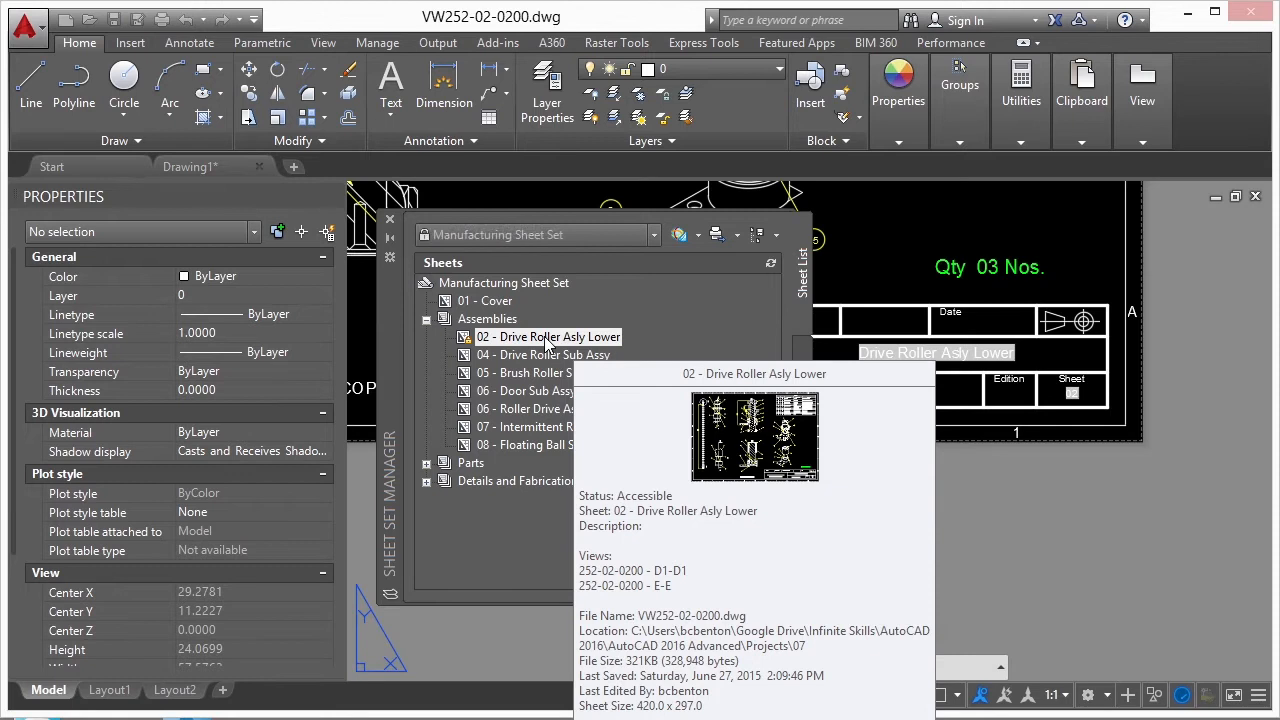
left_click(389, 240)
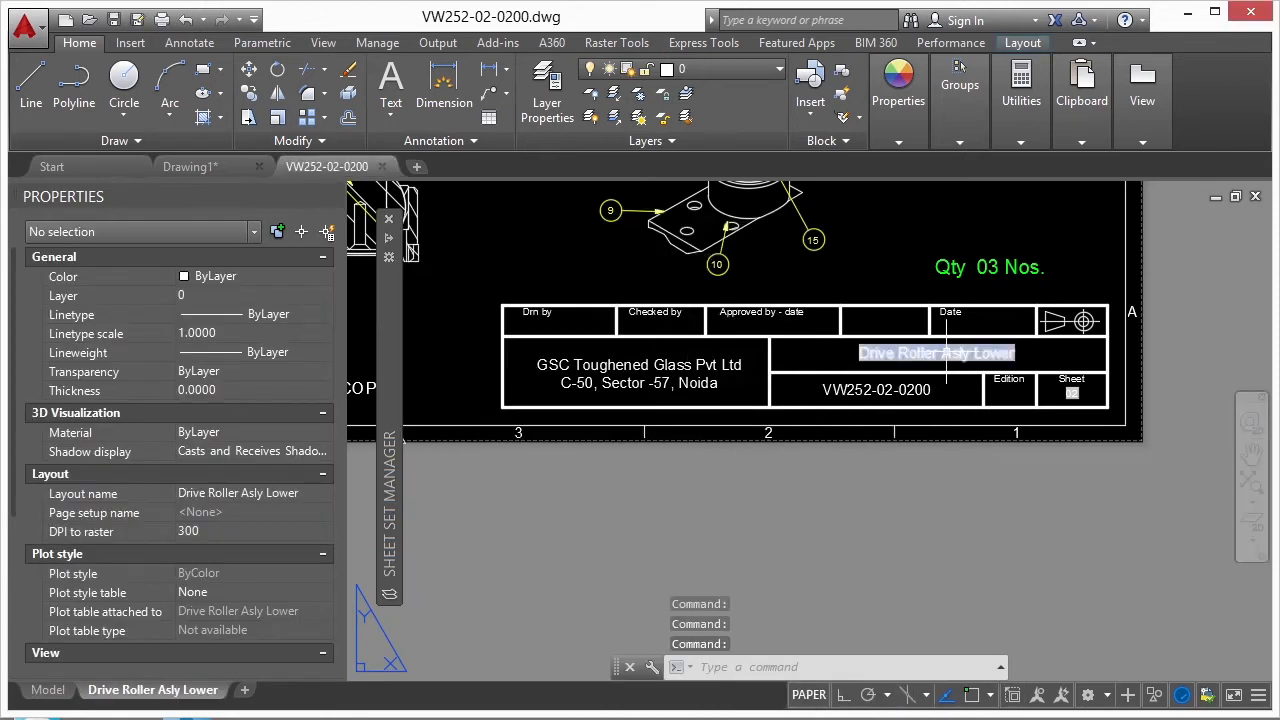
scroll(955, 350, "up", 2)
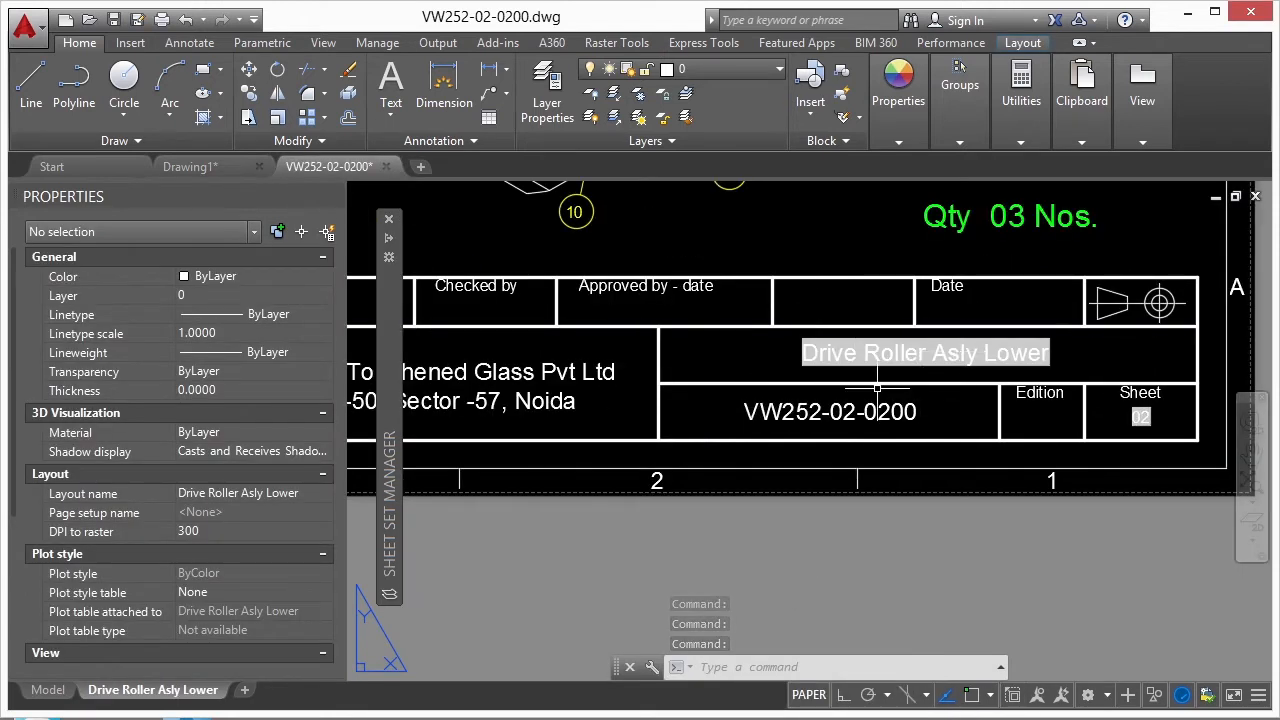
scroll(825, 405, "down", 2)
scroll(603, 370, "up", 2)
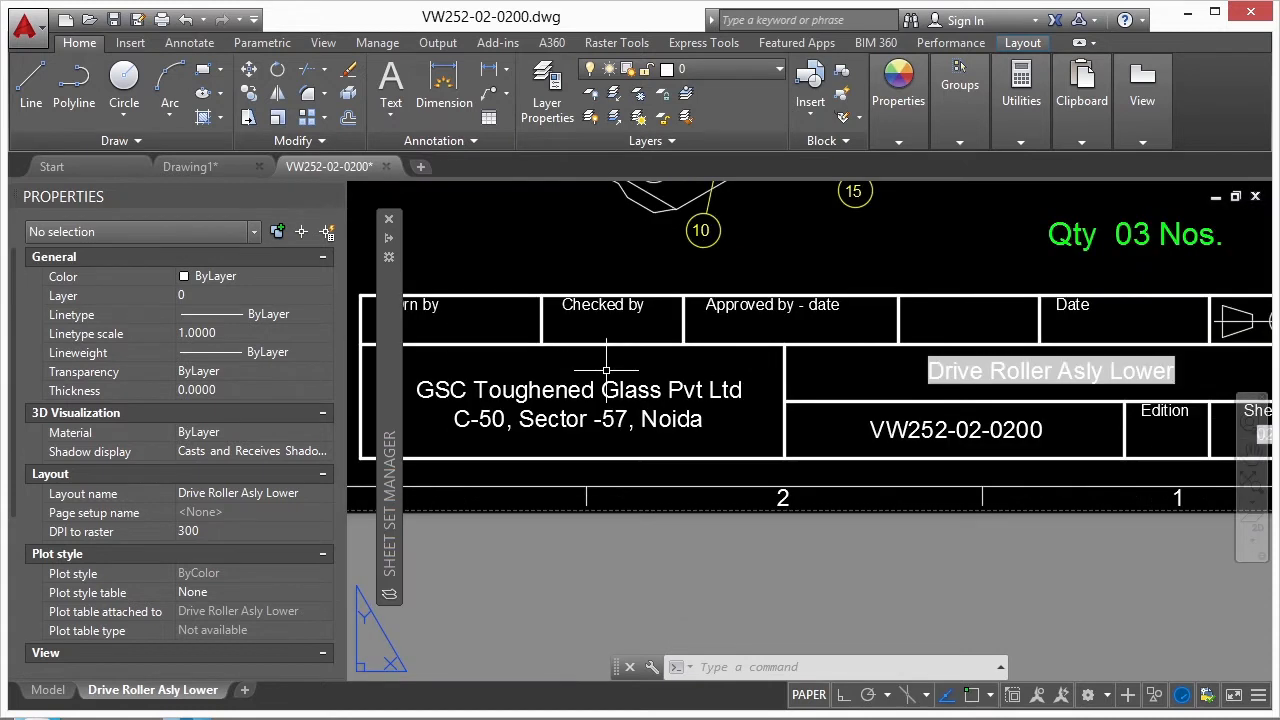
scroll(542, 382, "down", 2)
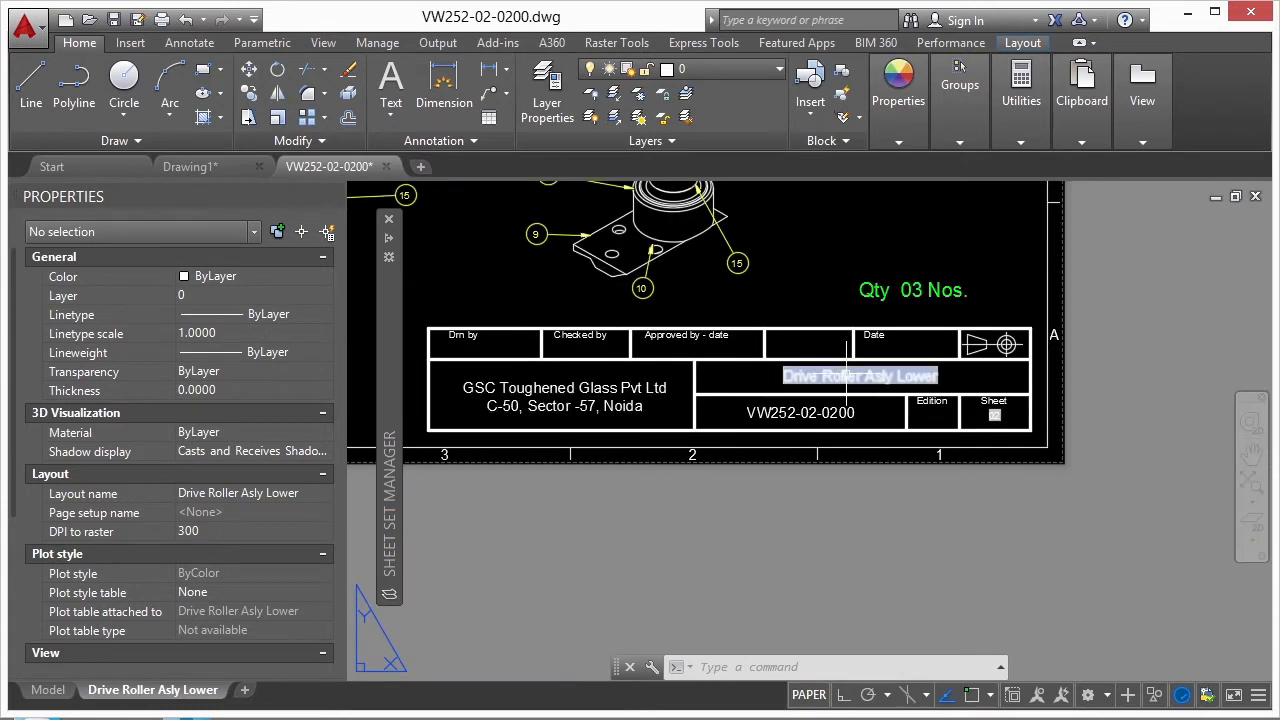
scroll(988, 357, "up", 4)
scroll(988, 357, "down", 1)
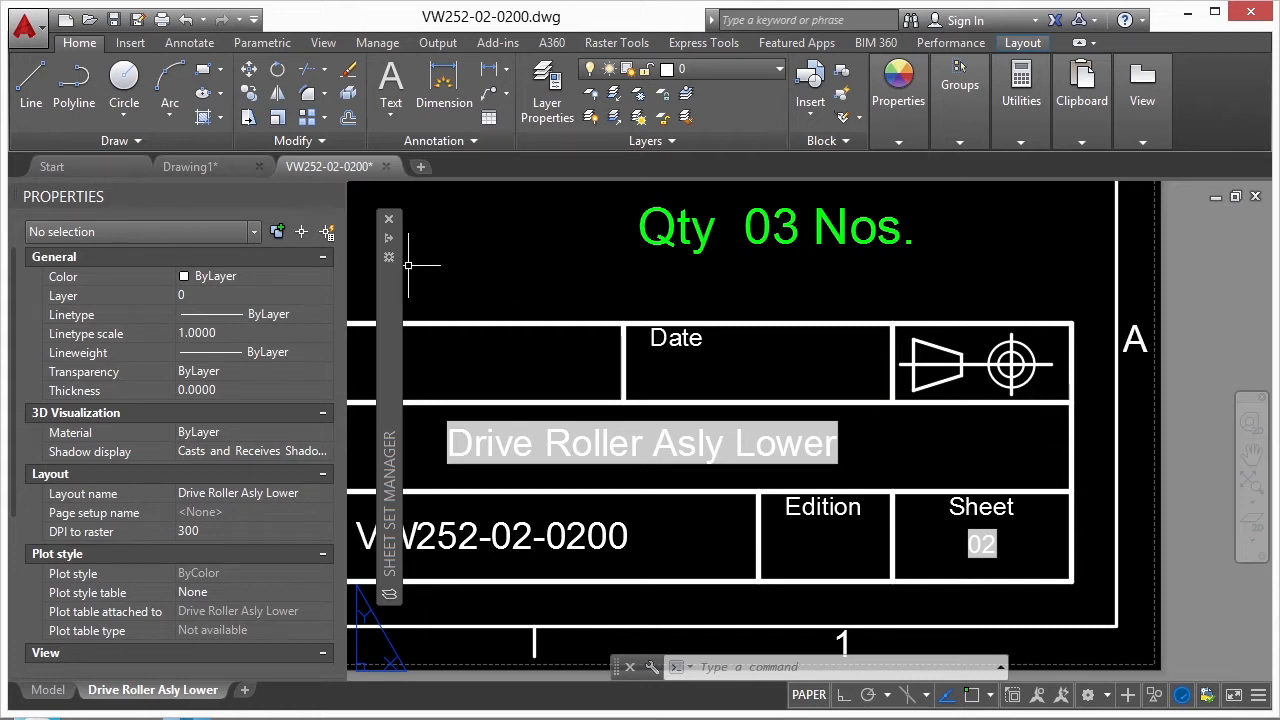
- Close the Properties palette and move the Sheet Set Manager clear of the sheet's title block
mouse_move(389, 257)
left_click(333, 195)
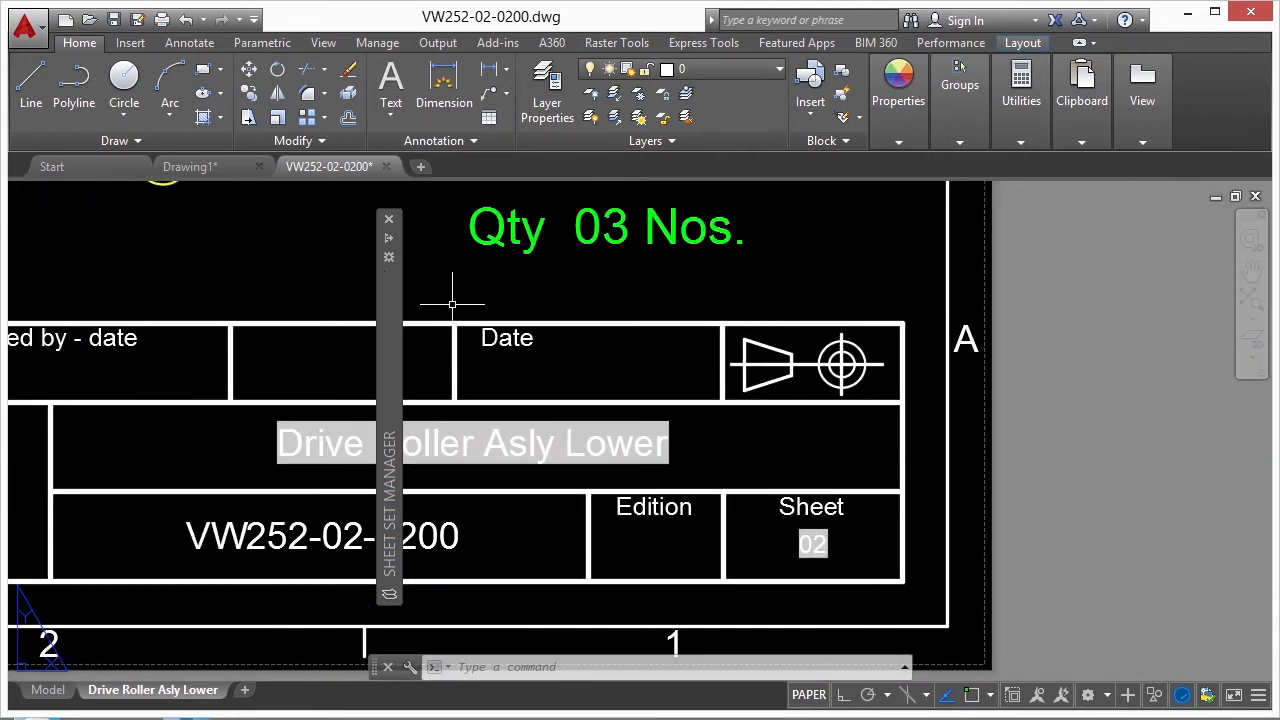
middle_click_drag(491, 286, 792, 290)
mouse_move(398, 287)
left_click_drag(398, 287, 61, 282)
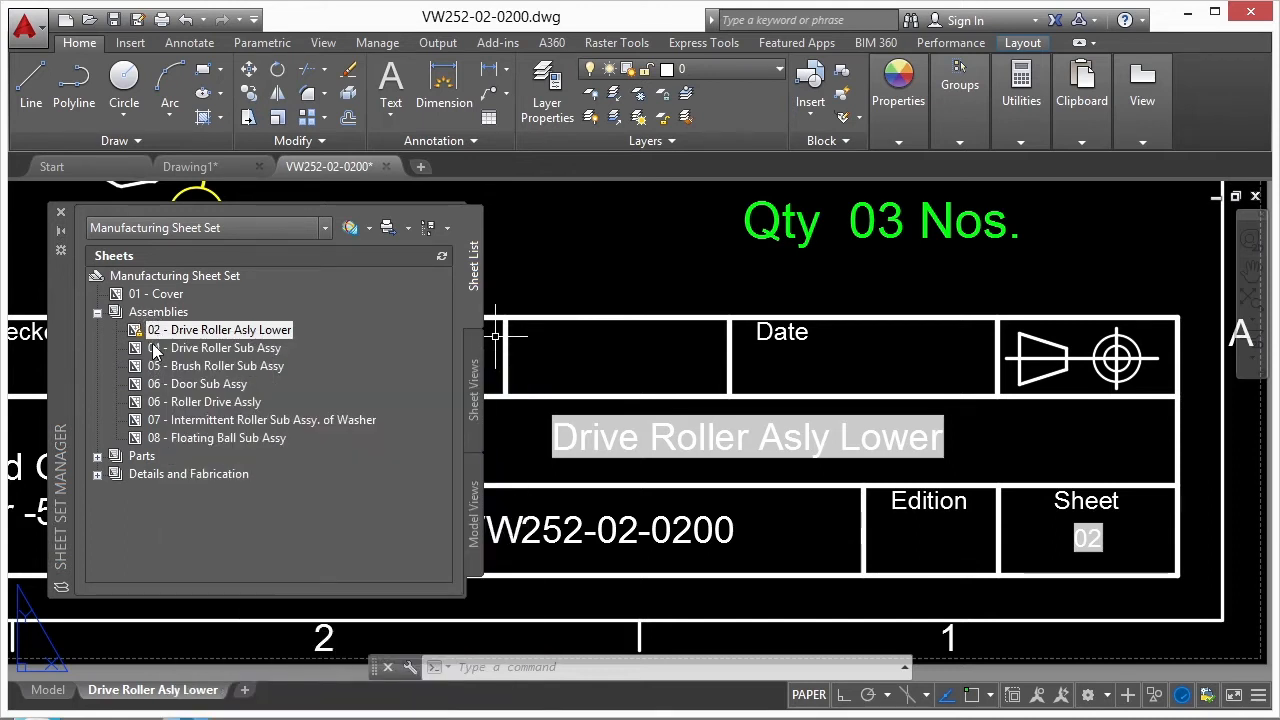
- Change the title of sheet 02 to "Drive Roller Asly Lower Plan" in its sheet properties
mouse_move(211, 343)
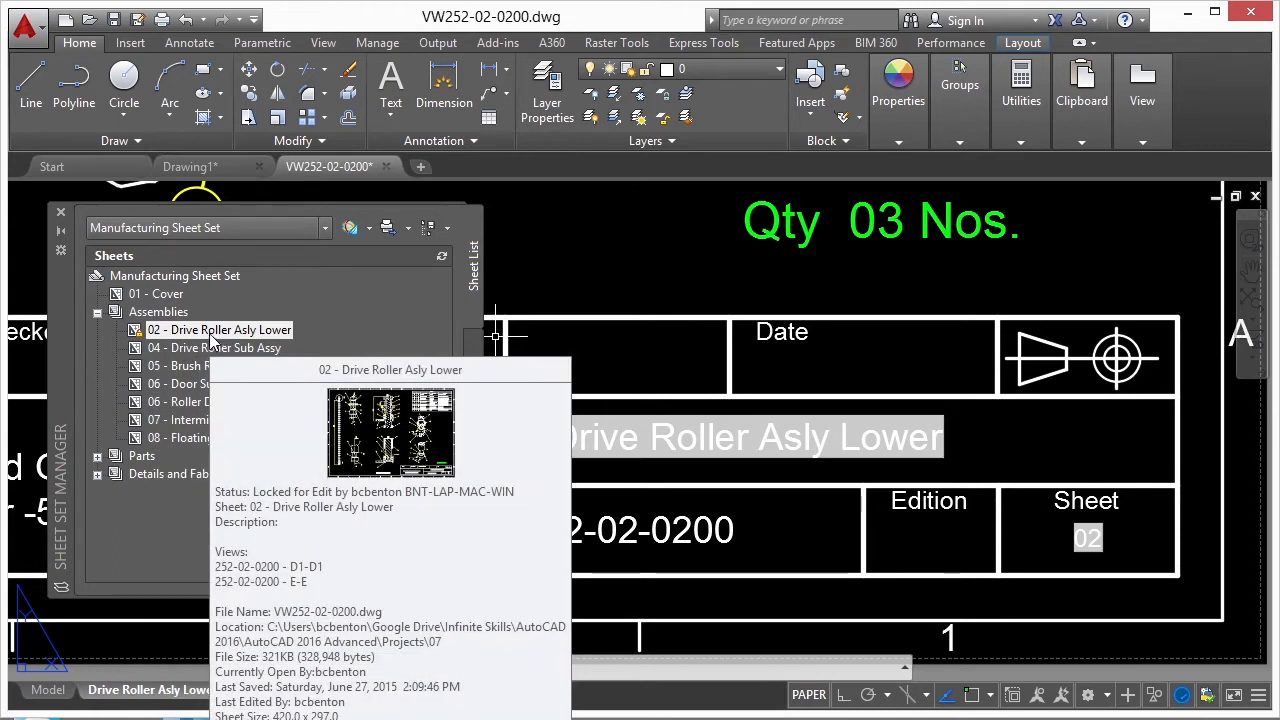
right_click(213, 333)
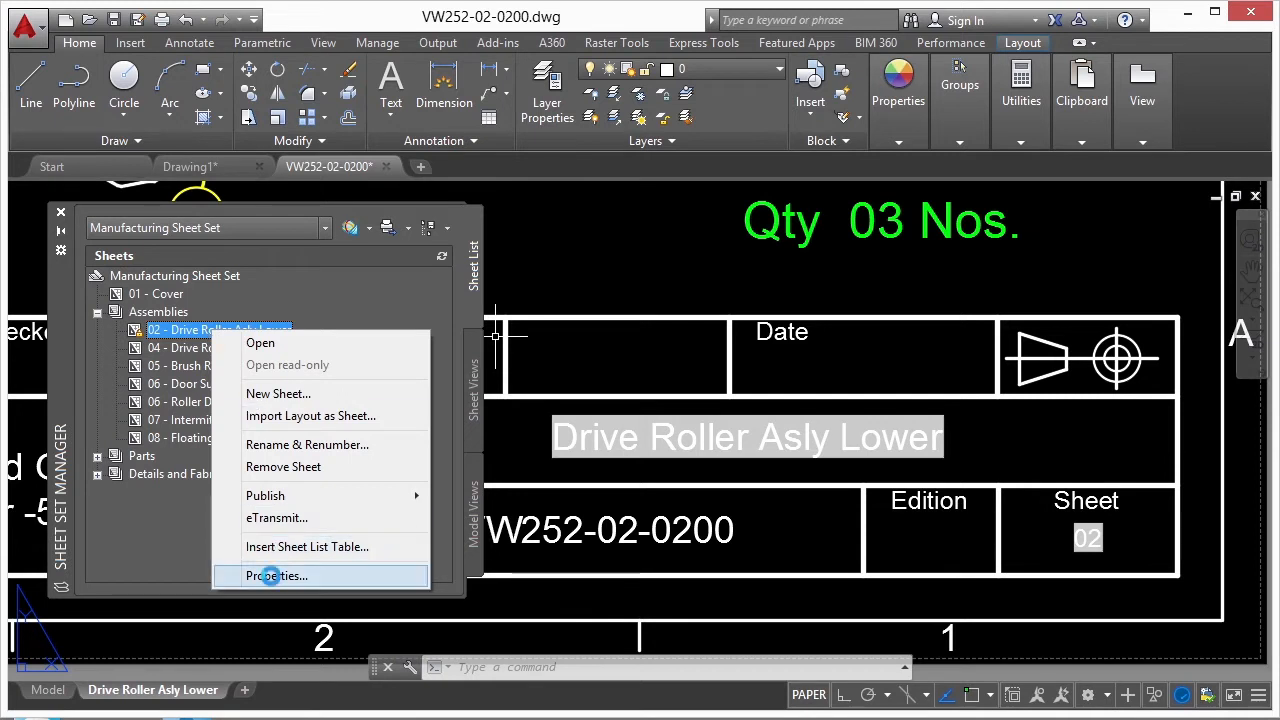
left_click(274, 576)
left_click_drag(507, 103, 323, 78)
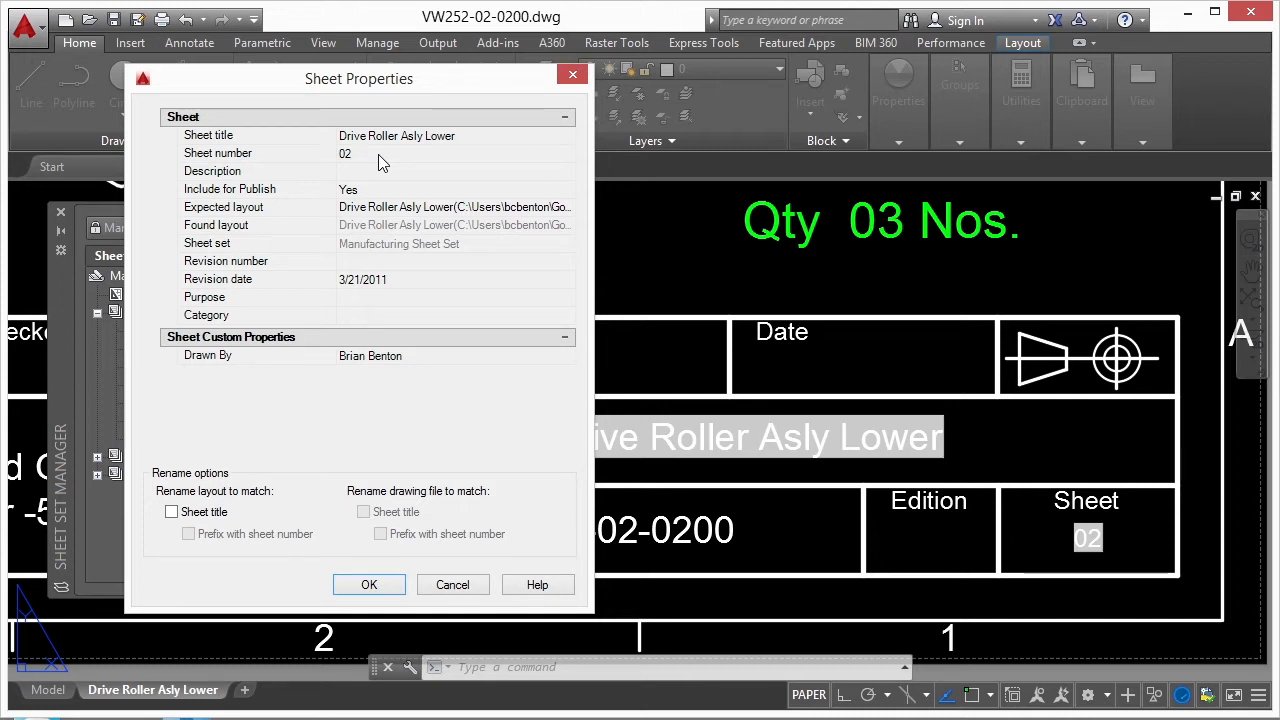
left_click_drag(463, 83, 395, 74)
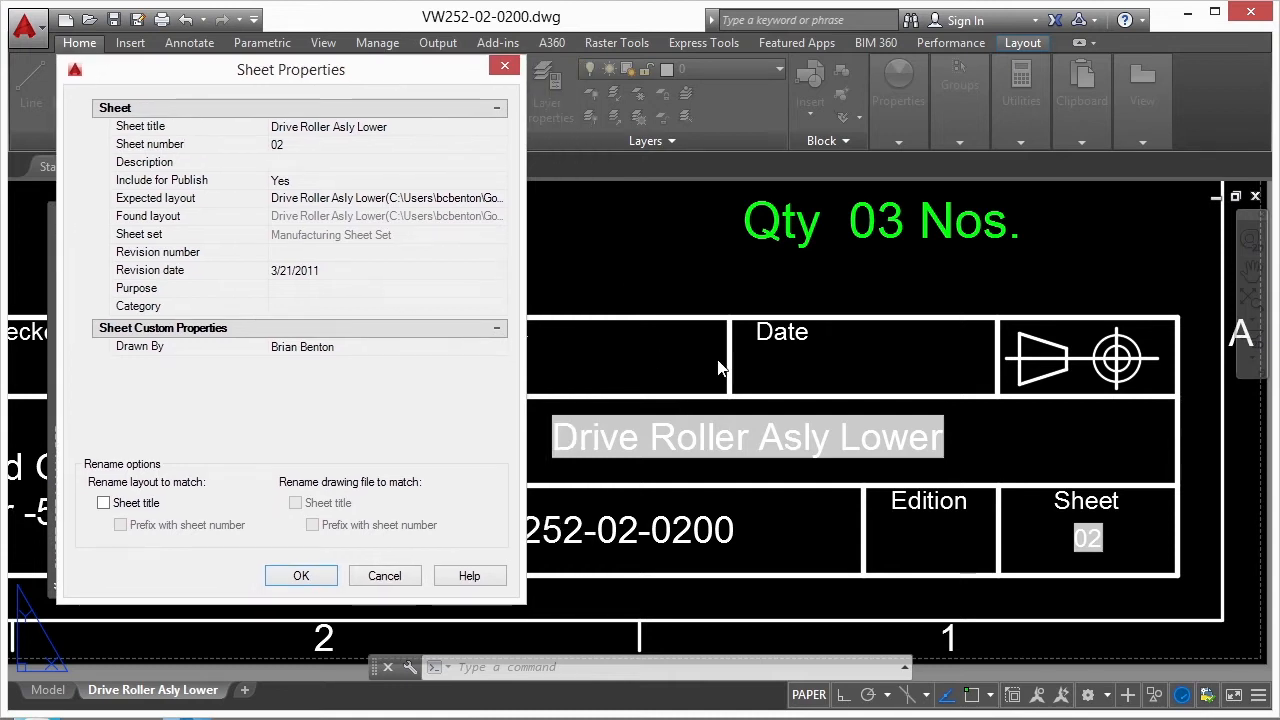
left_click(298, 146)
left_click(315, 126)
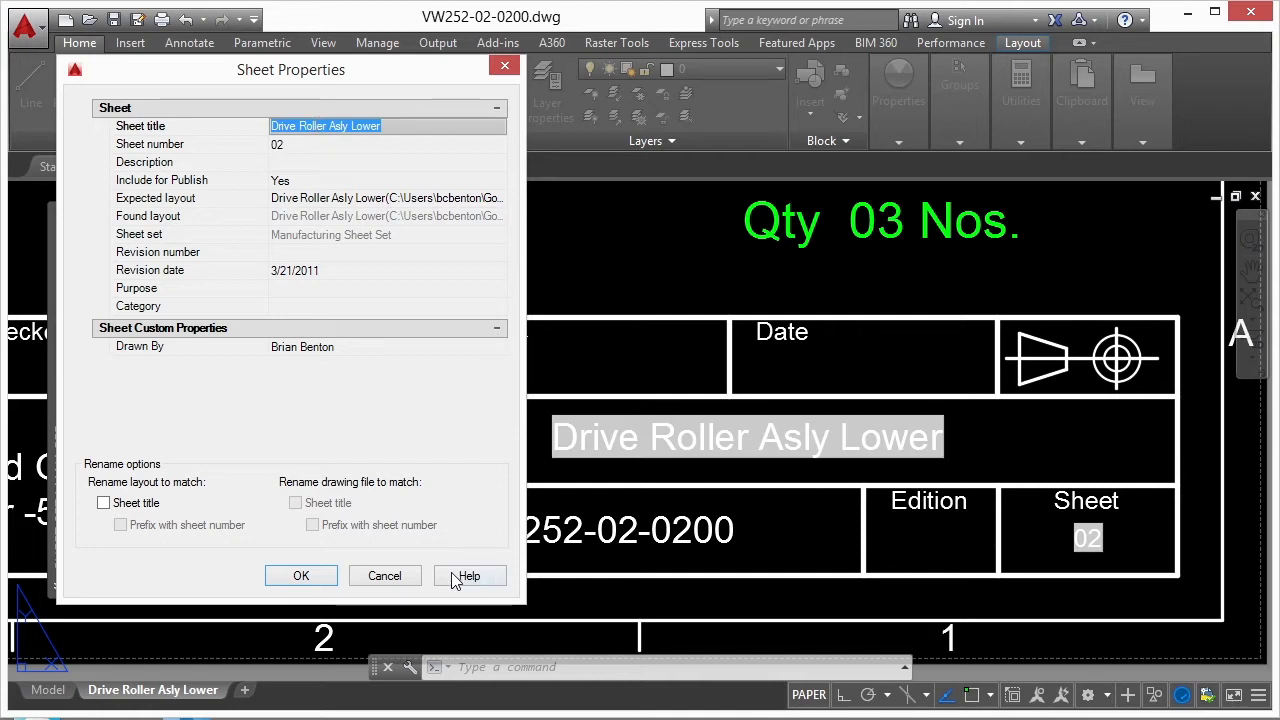
left_click(388, 126)
type("Plan")
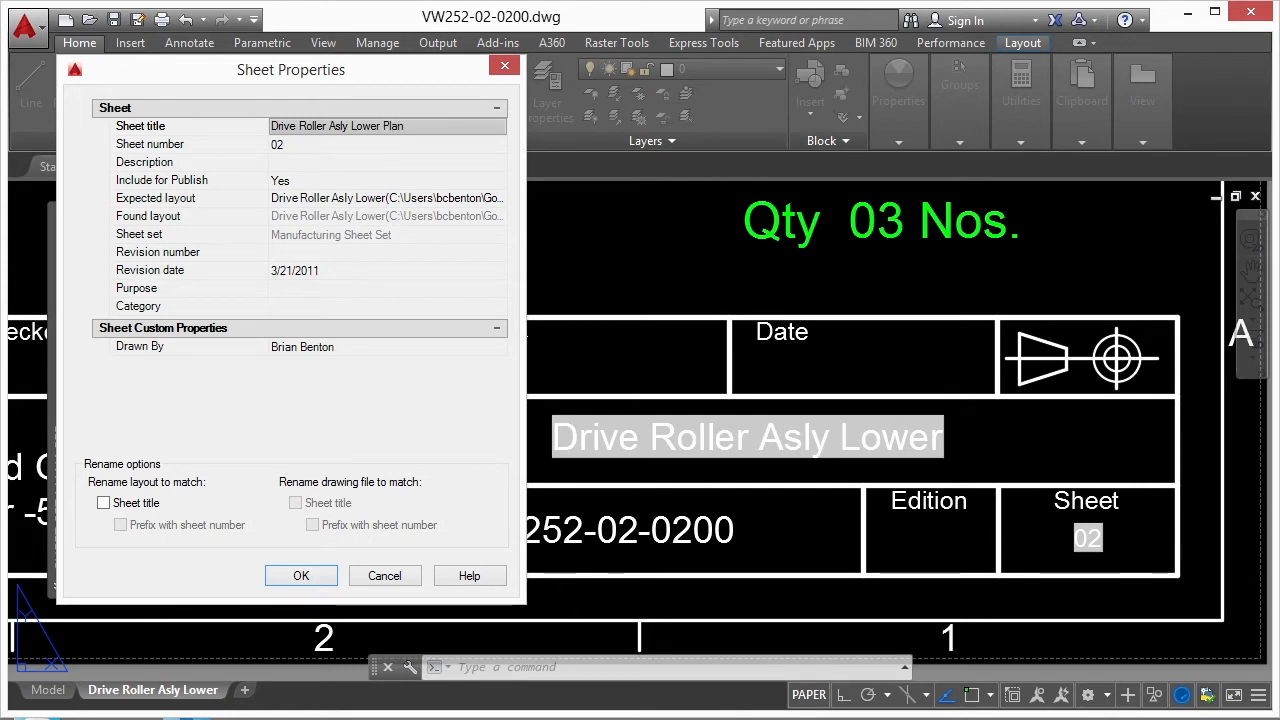
left_click(305, 577)
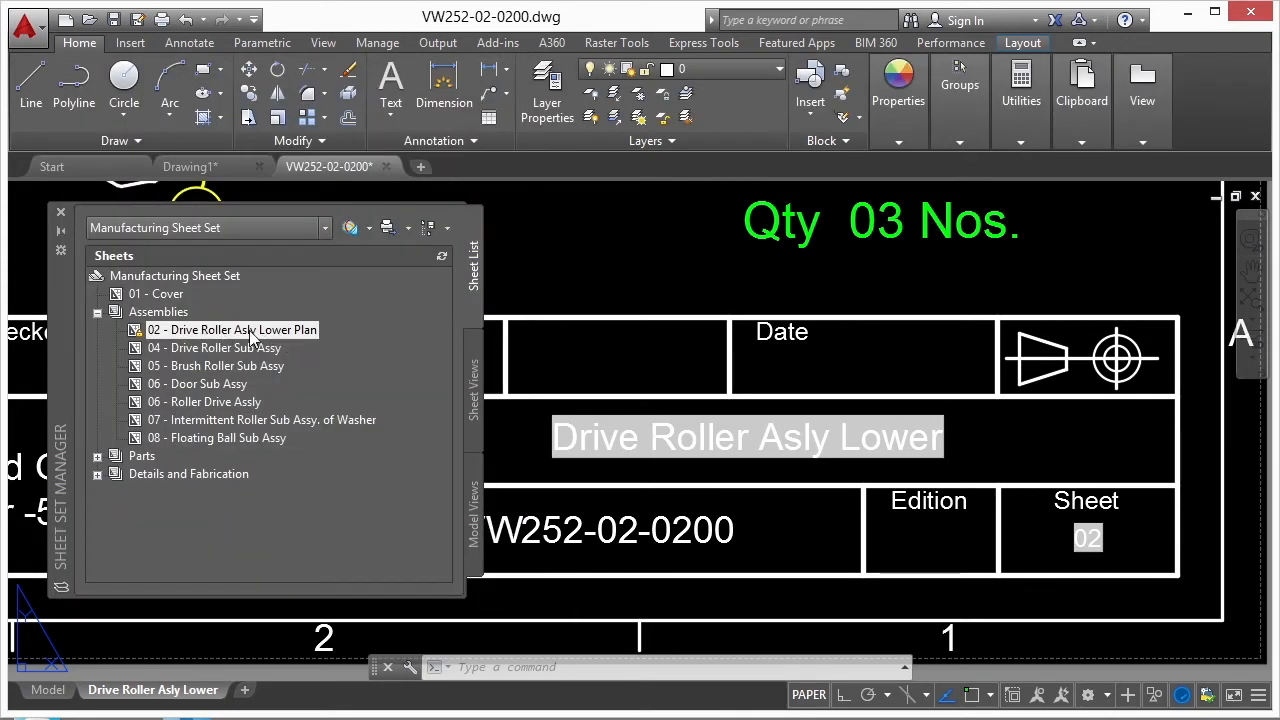
- Regenerate all viewports to update the sheet title field in the title block
left_click(889, 358)
key("Escape")
type("REA")
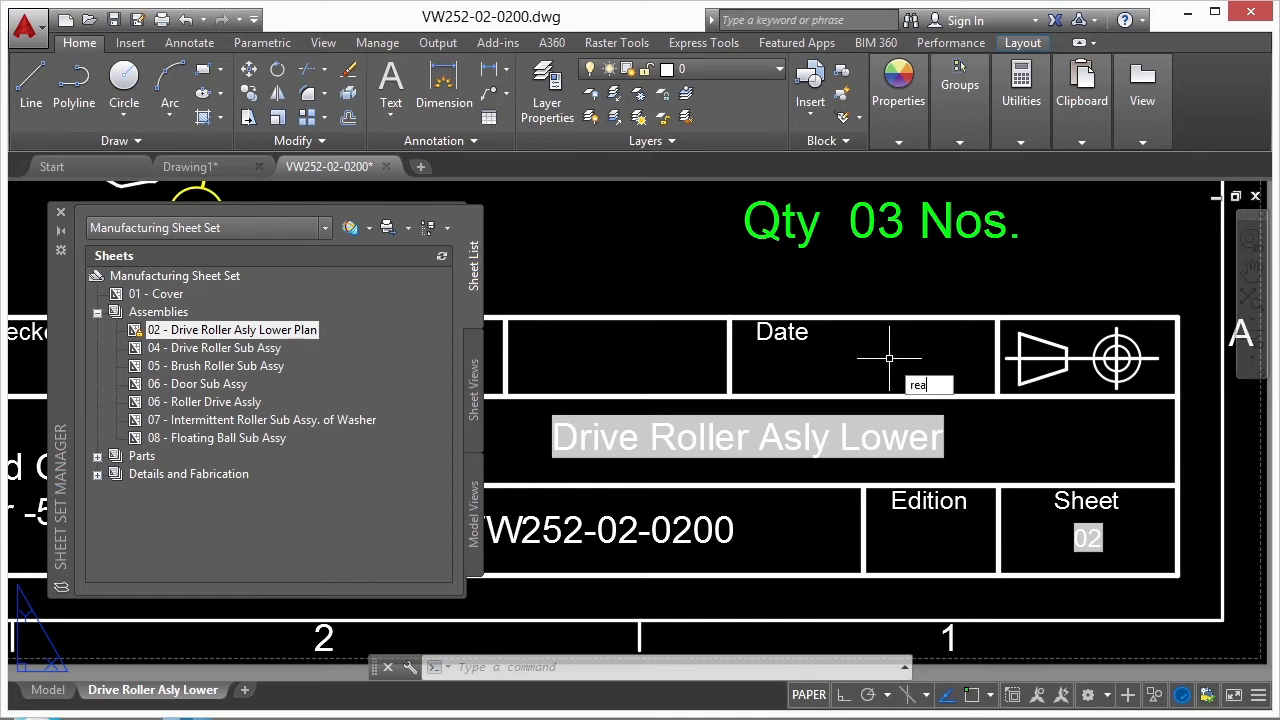
key("Return")
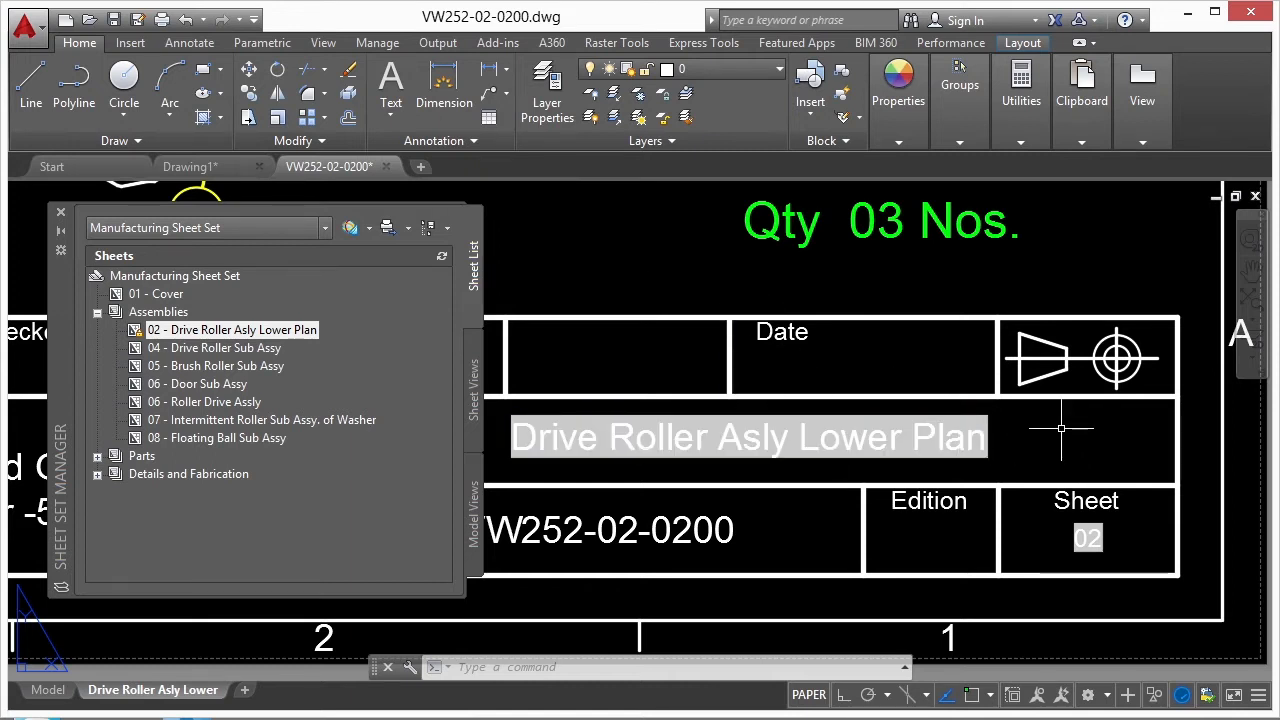
- Edit the sheet title text in the title block and set its field to CurrentSheetTitle from the SheetSet category
double_click(850, 437)
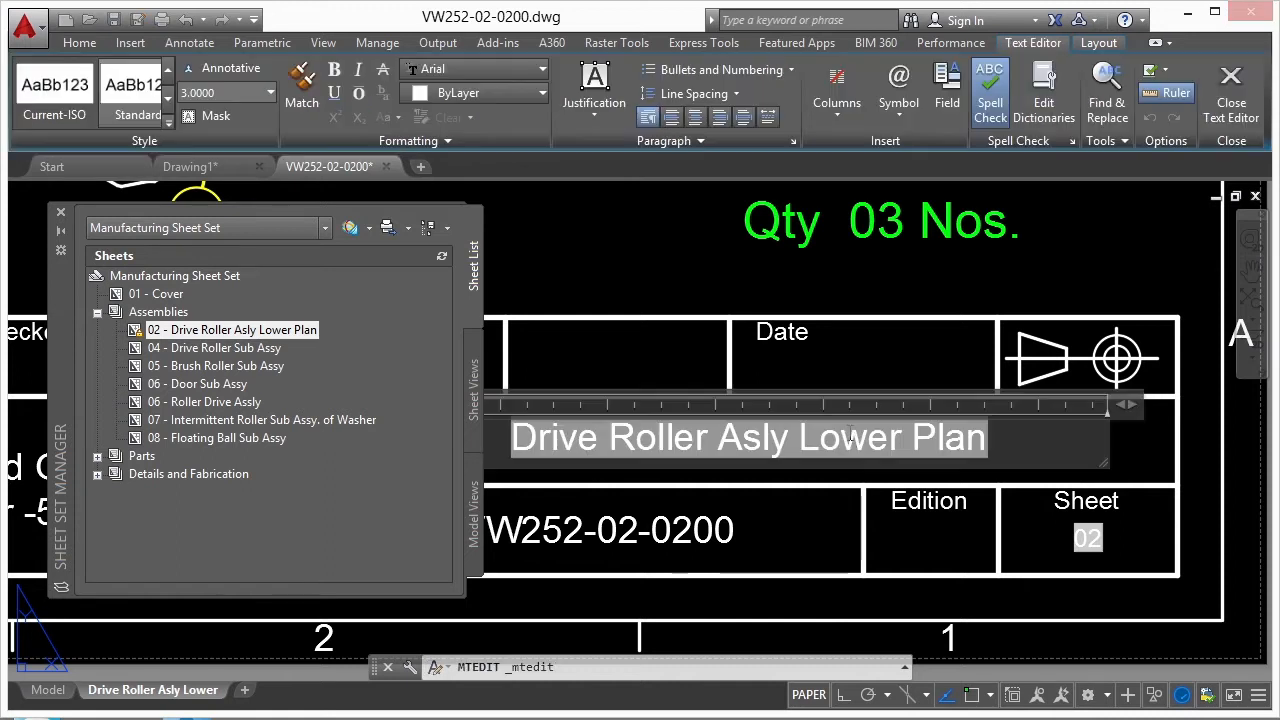
scroll(1128, 370, "down", 2)
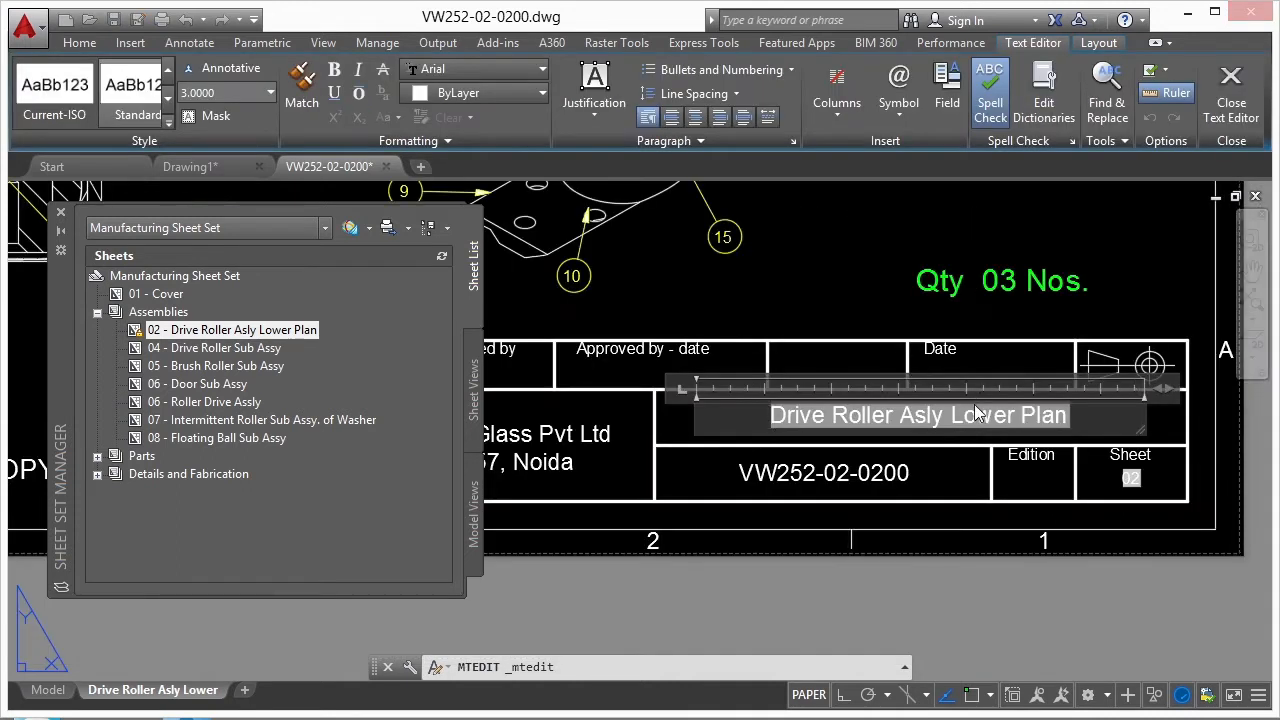
scroll(978, 413, "up", 2)
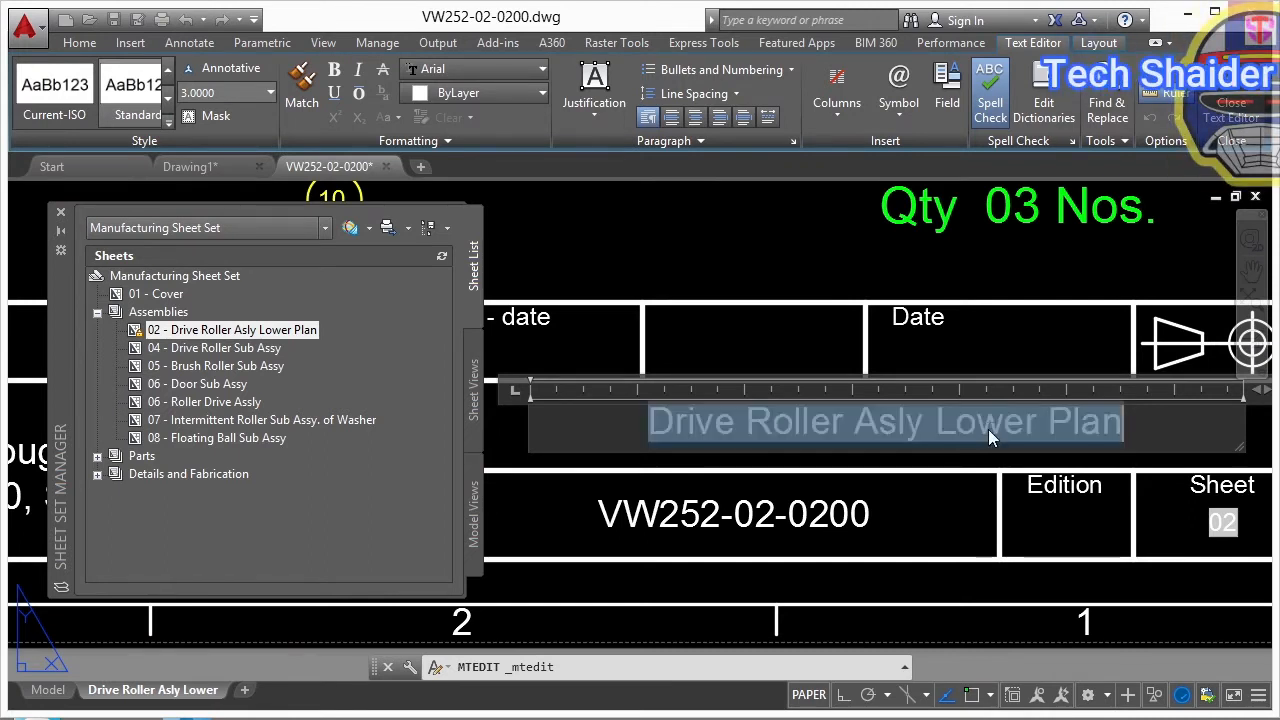
key("ctrl+f")
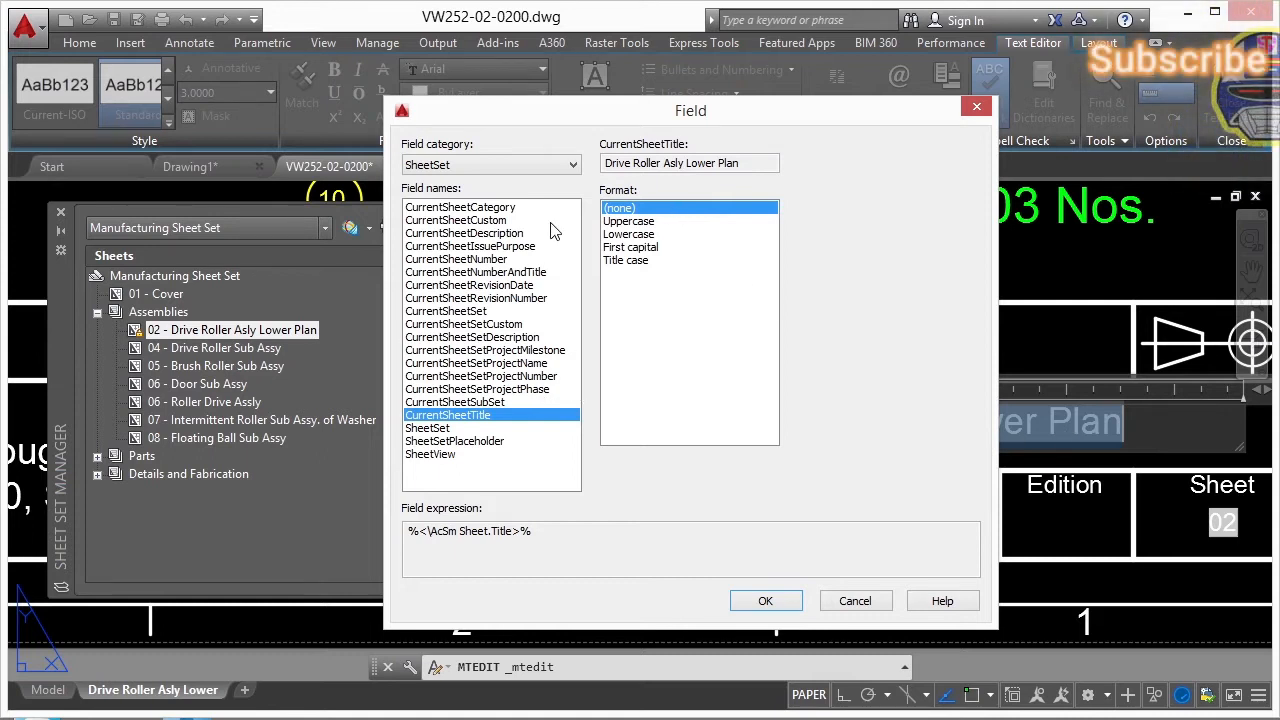
left_click(573, 164)
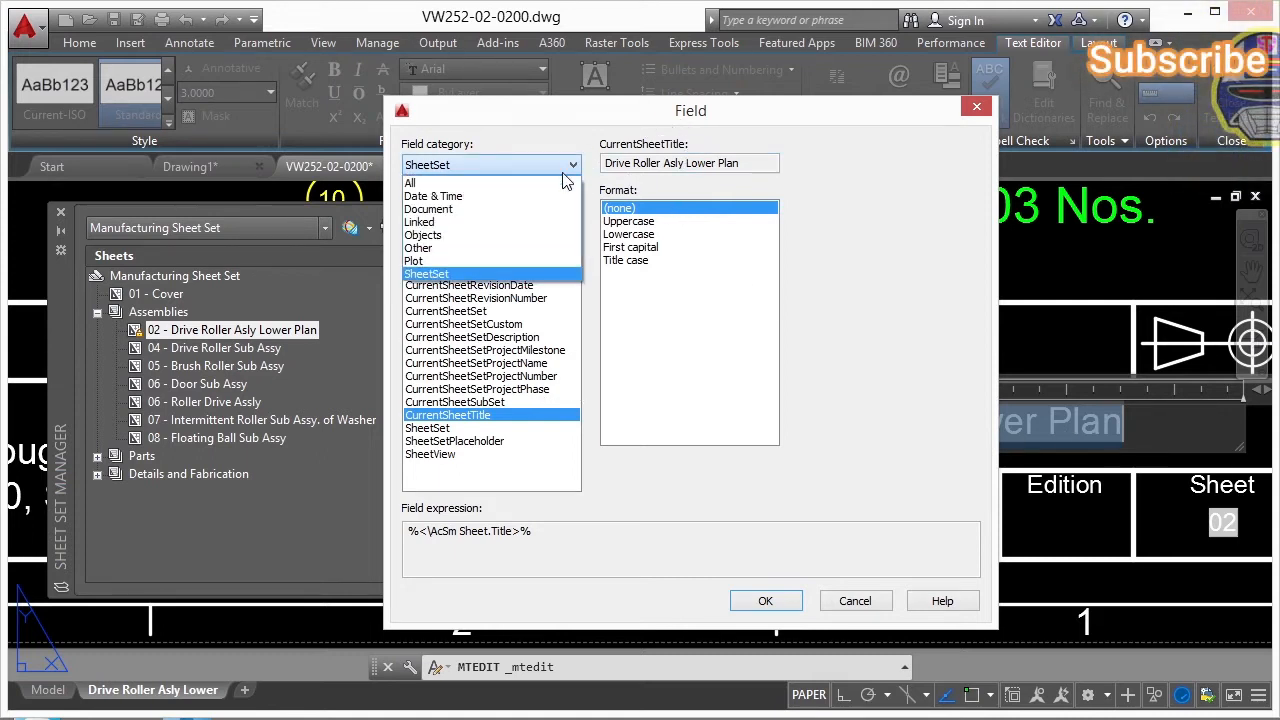
left_click(452, 276)
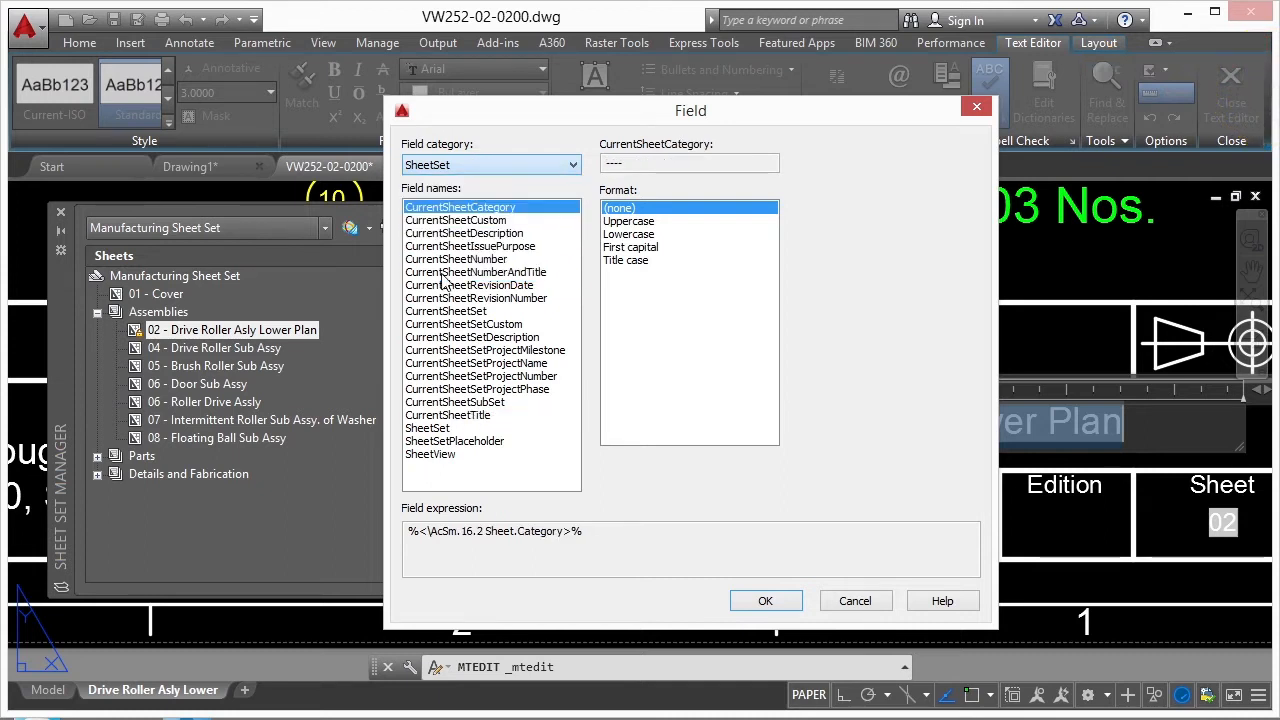
left_click(478, 416)
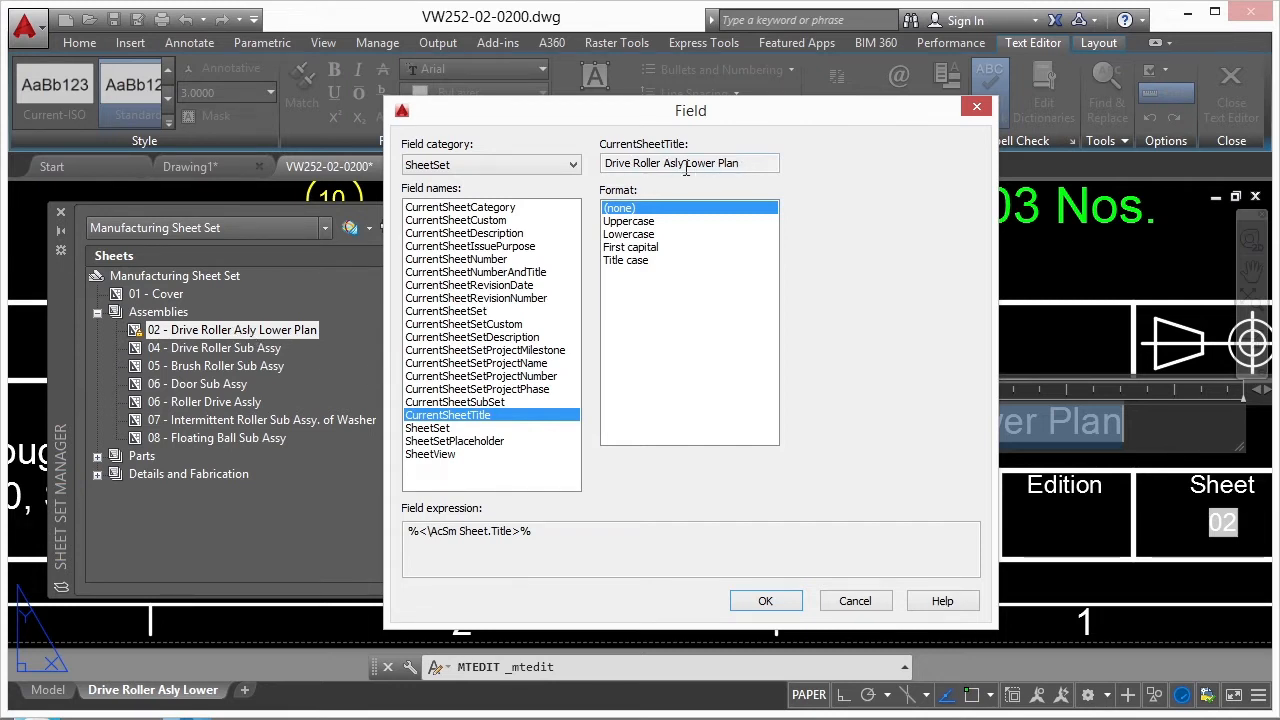
left_click(792, 603)
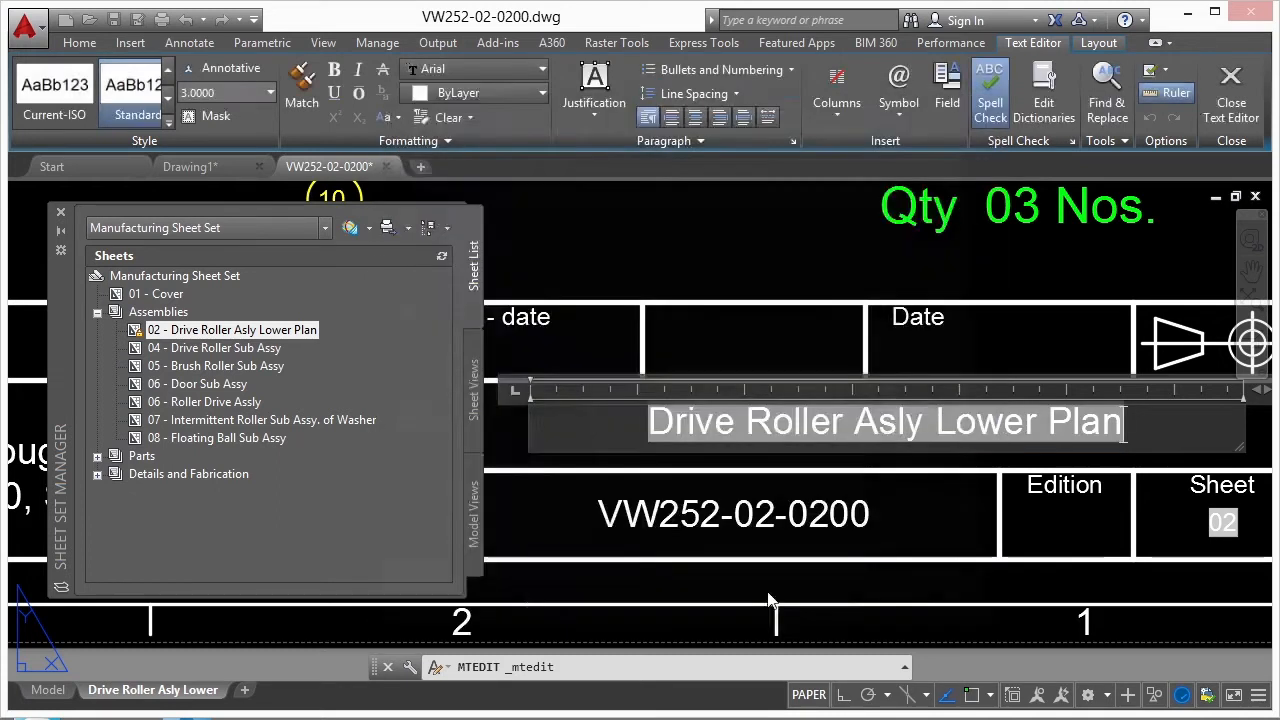
left_click(778, 533)
scroll(915, 479, "down", 2)
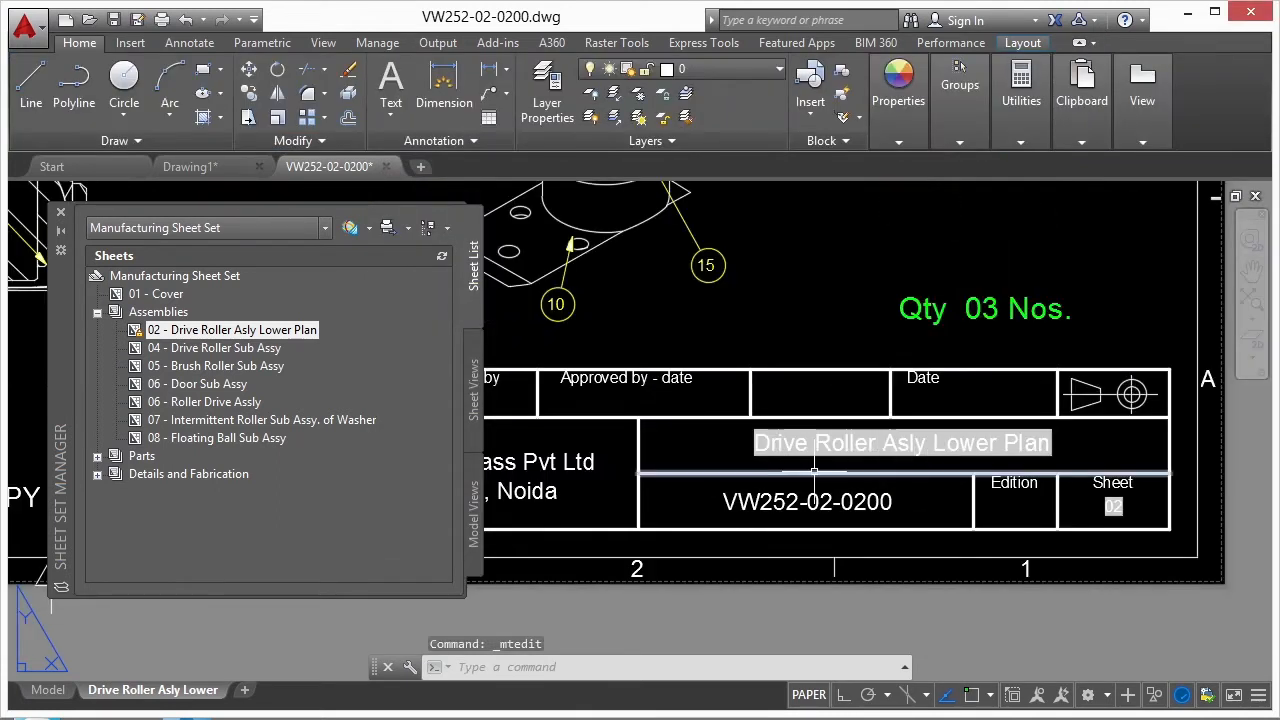
- Place a multiline text box in the title block, starting in the empty cell between "Approved by - date" and "Date"
type("MT")
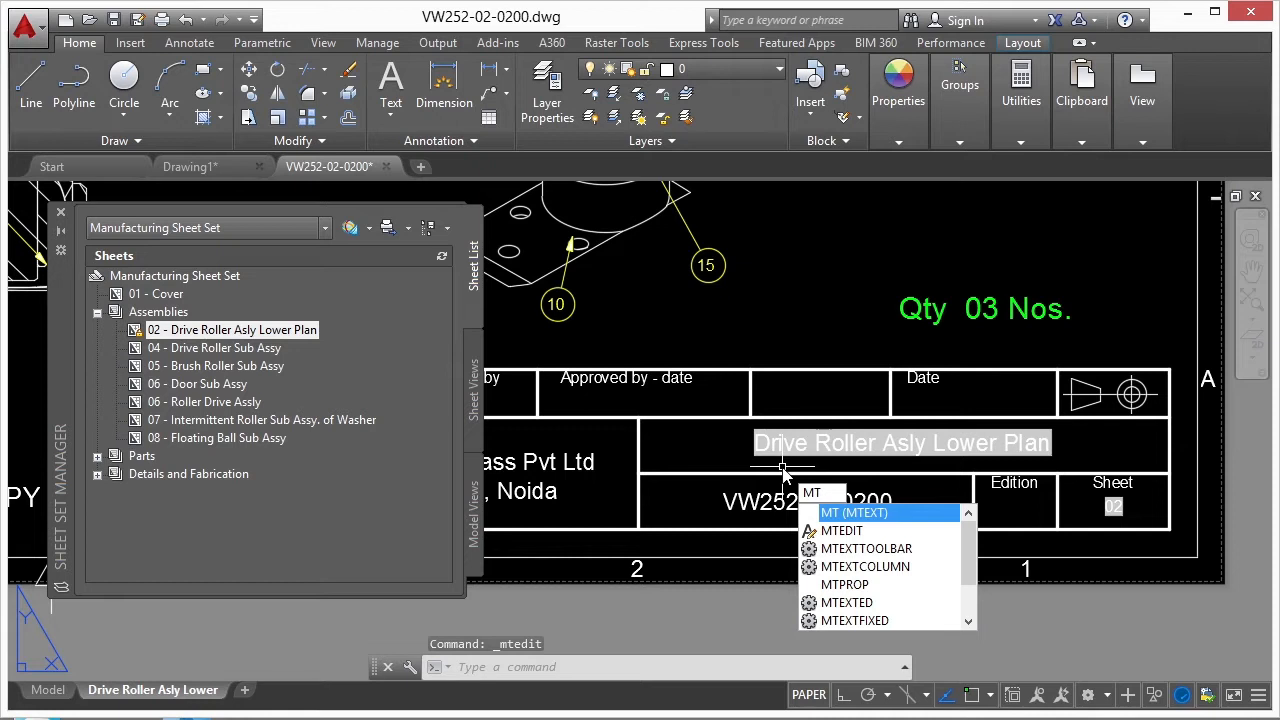
key("Return")
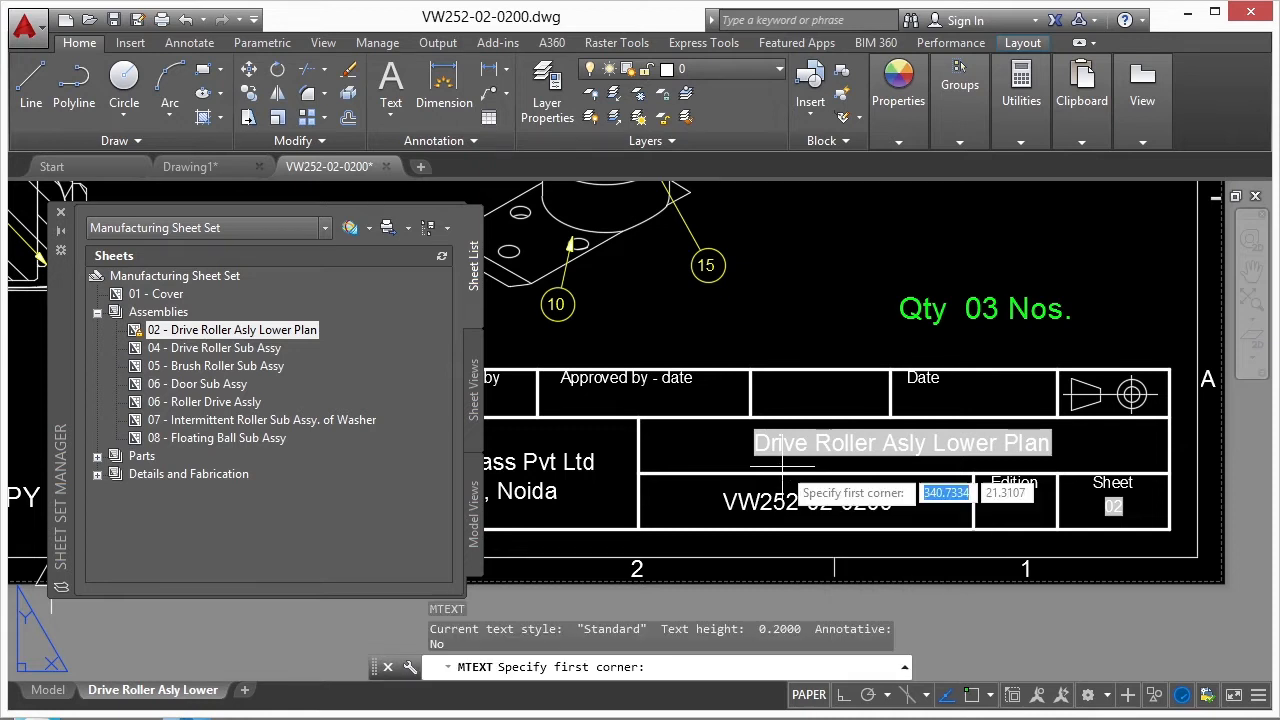
scroll(930, 395, "up", 2)
scroll(930, 395, "down", 2)
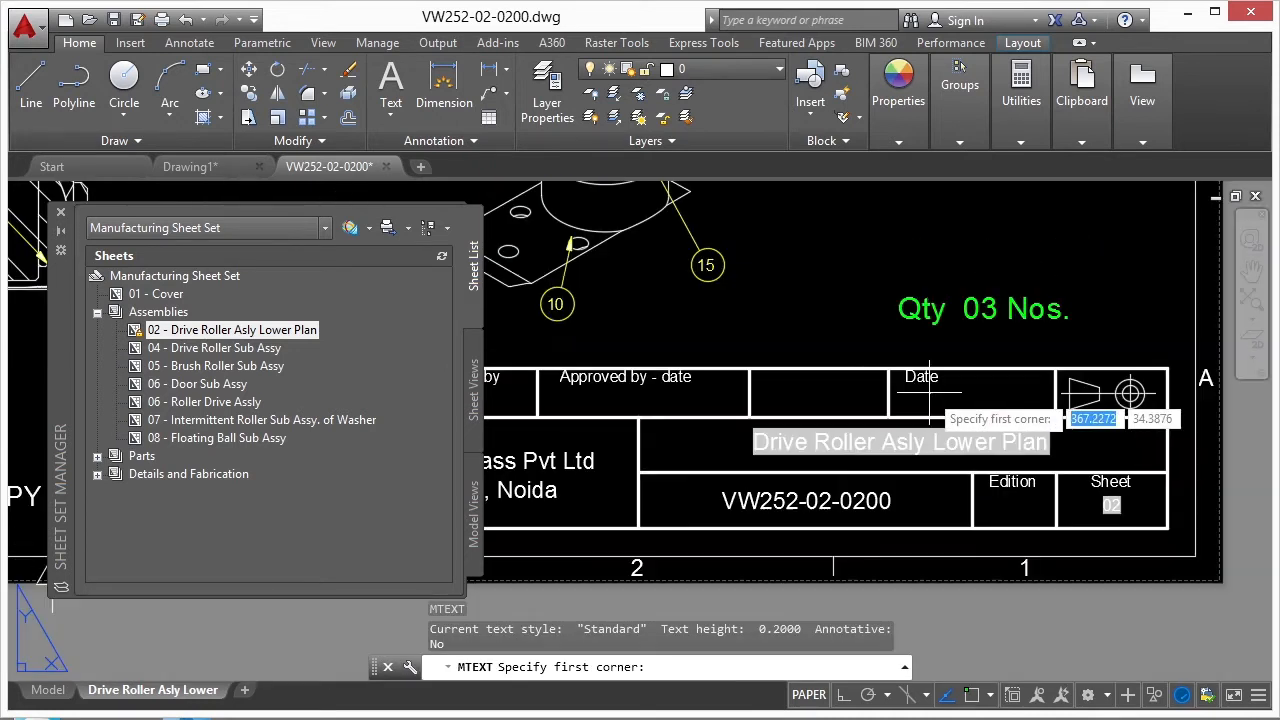
left_click(778, 383)
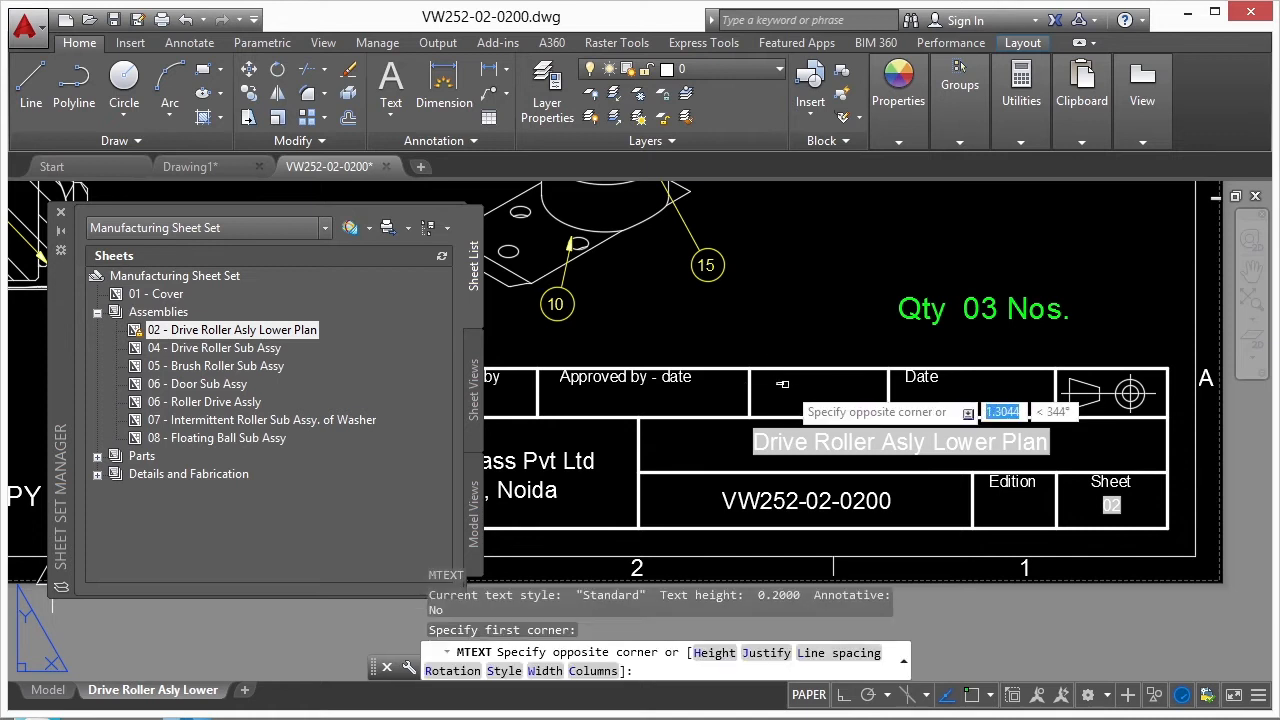
left_click(1100, 420)
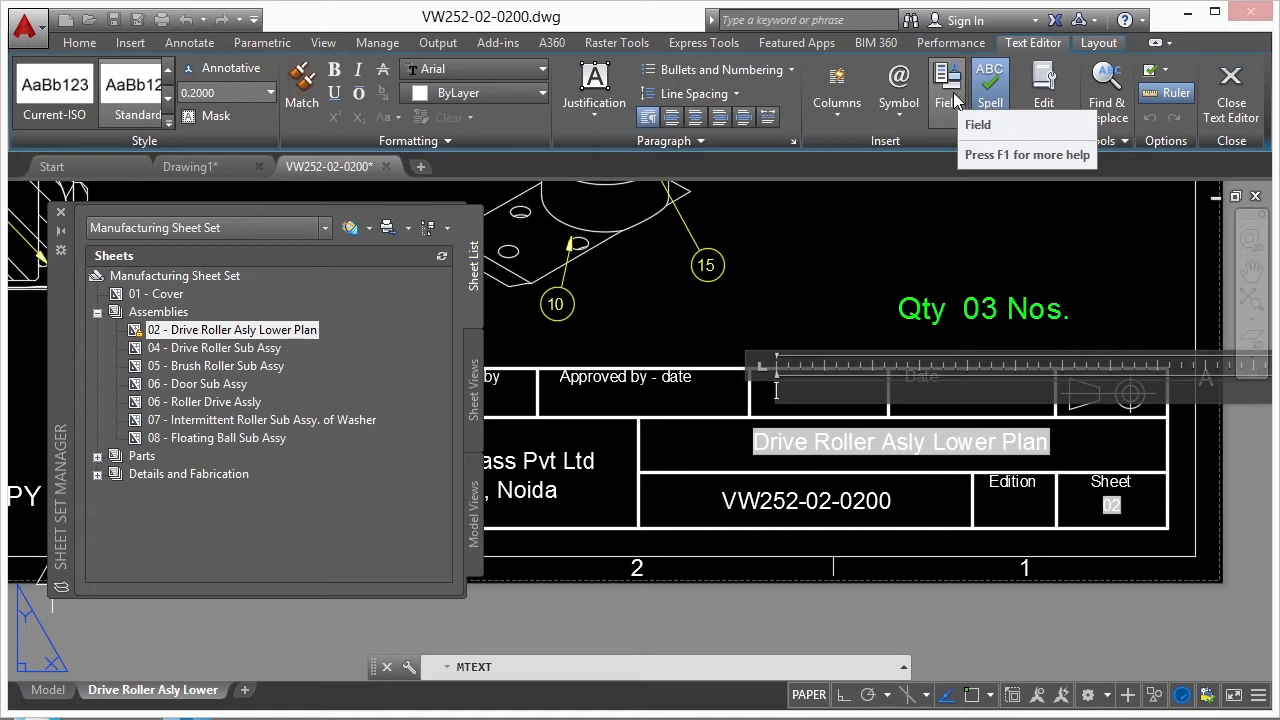
- Insert a SheetSet field of type CurrentSheetCustom with the custom property Drawn By into the new text and finish editing
right_click(801, 400)
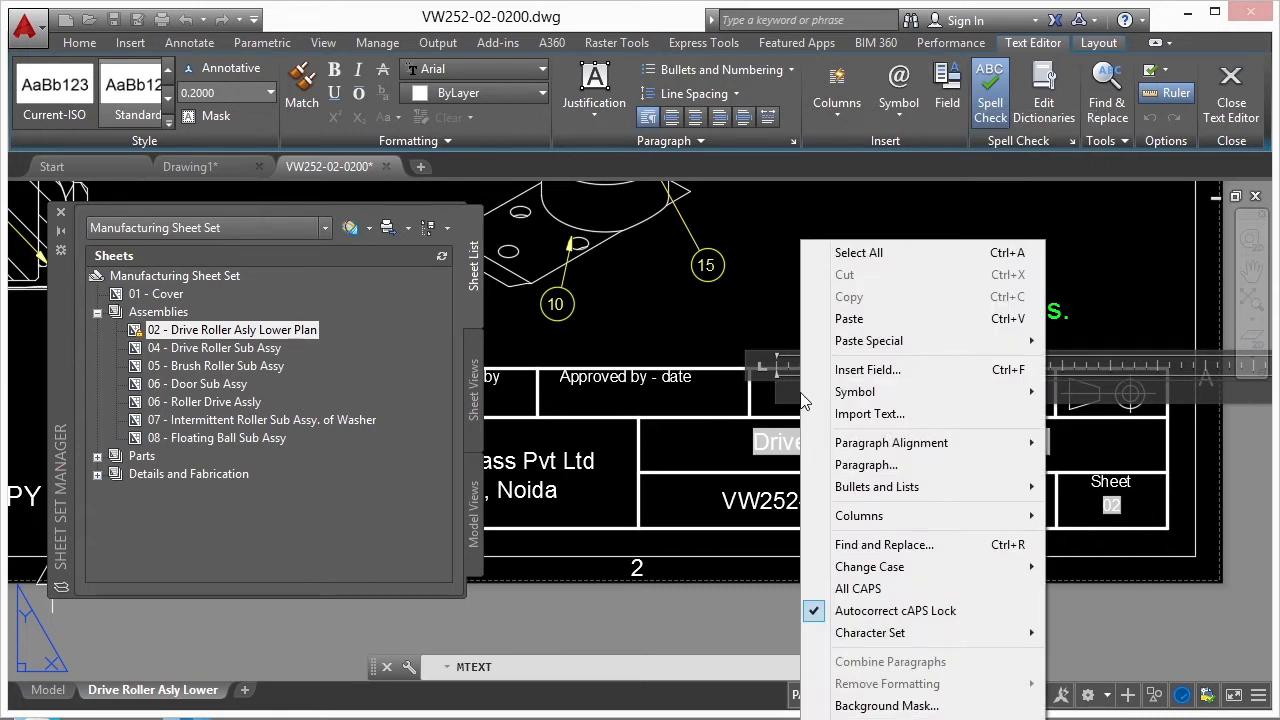
left_click(867, 370)
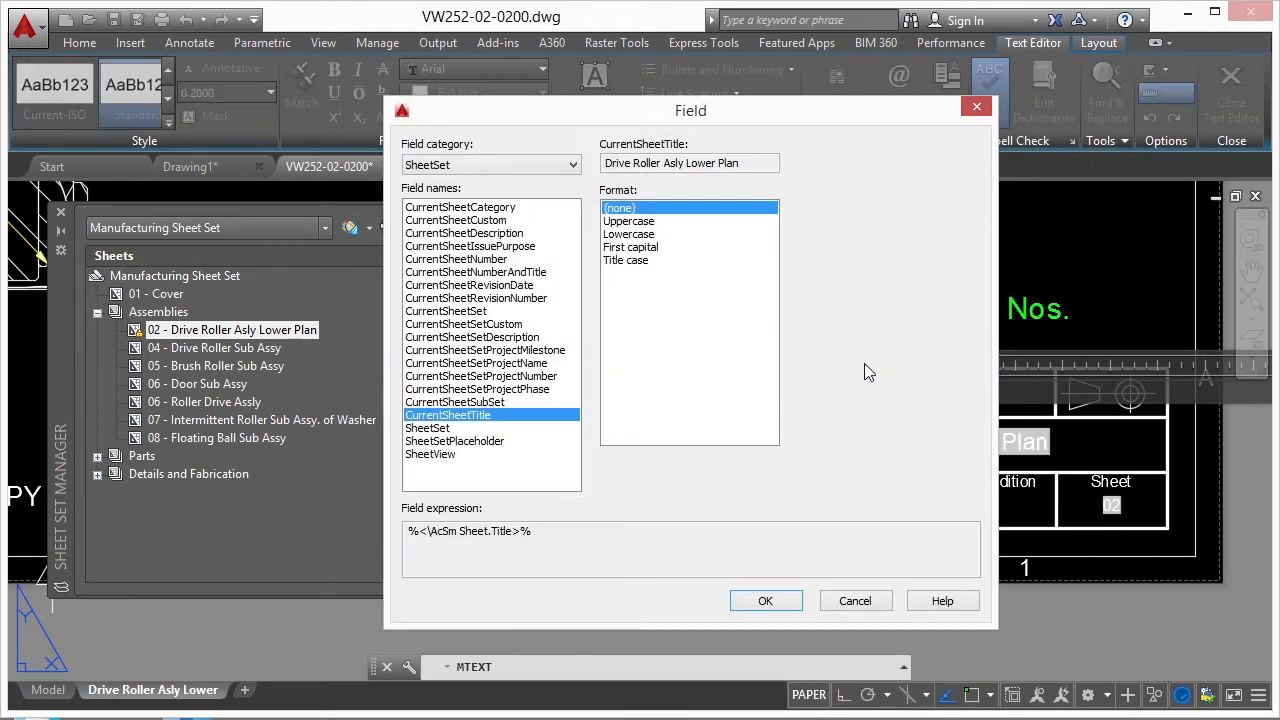
left_click(573, 165)
left_click(447, 276)
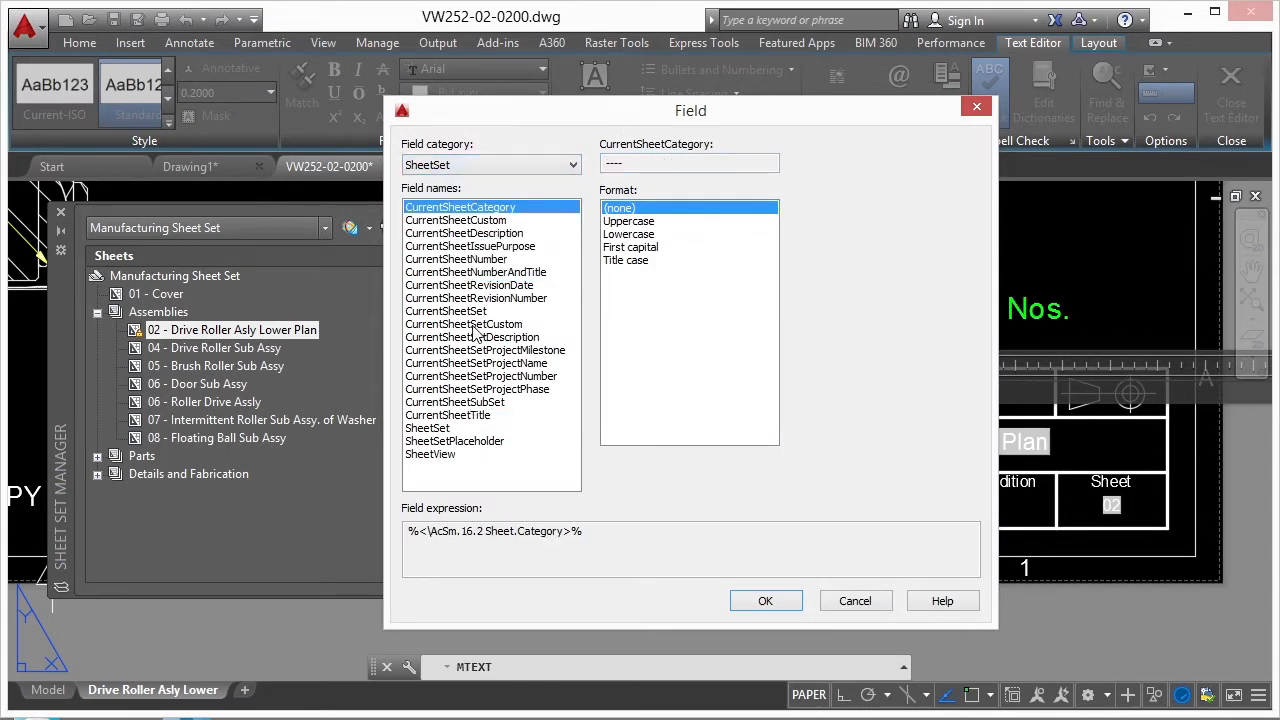
left_click_drag(563, 116, 482, 98)
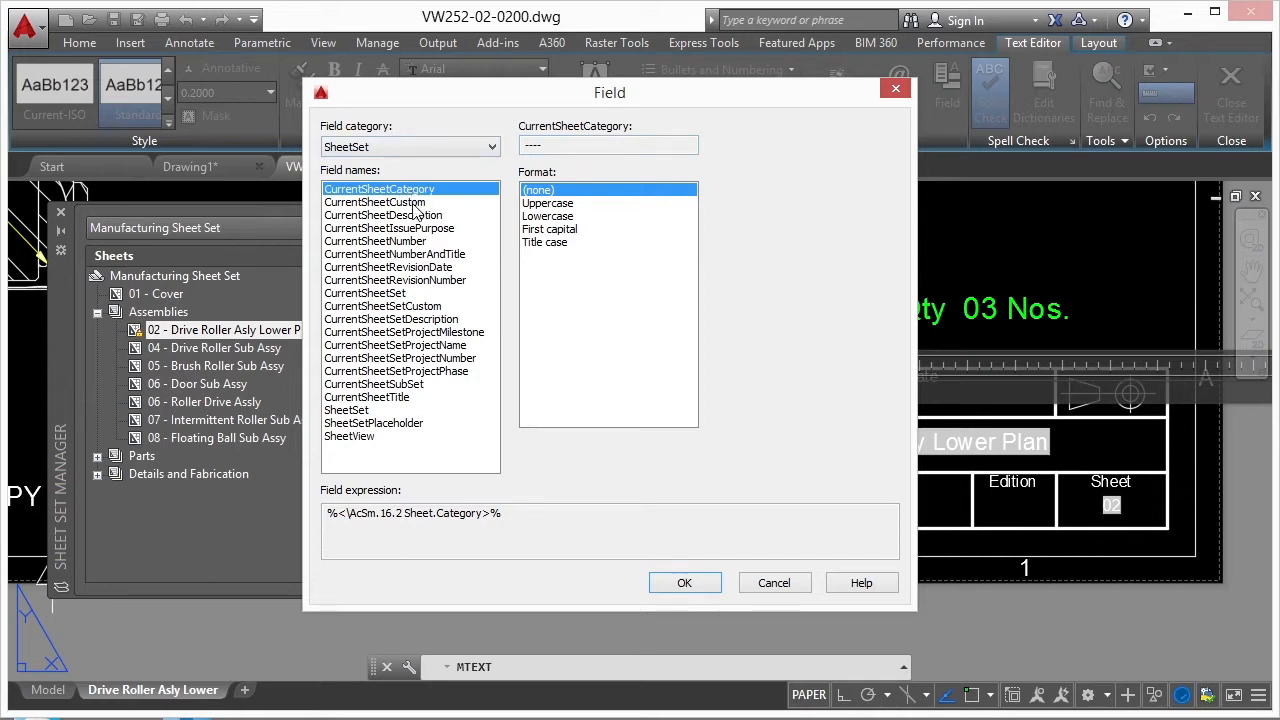
left_click(408, 203)
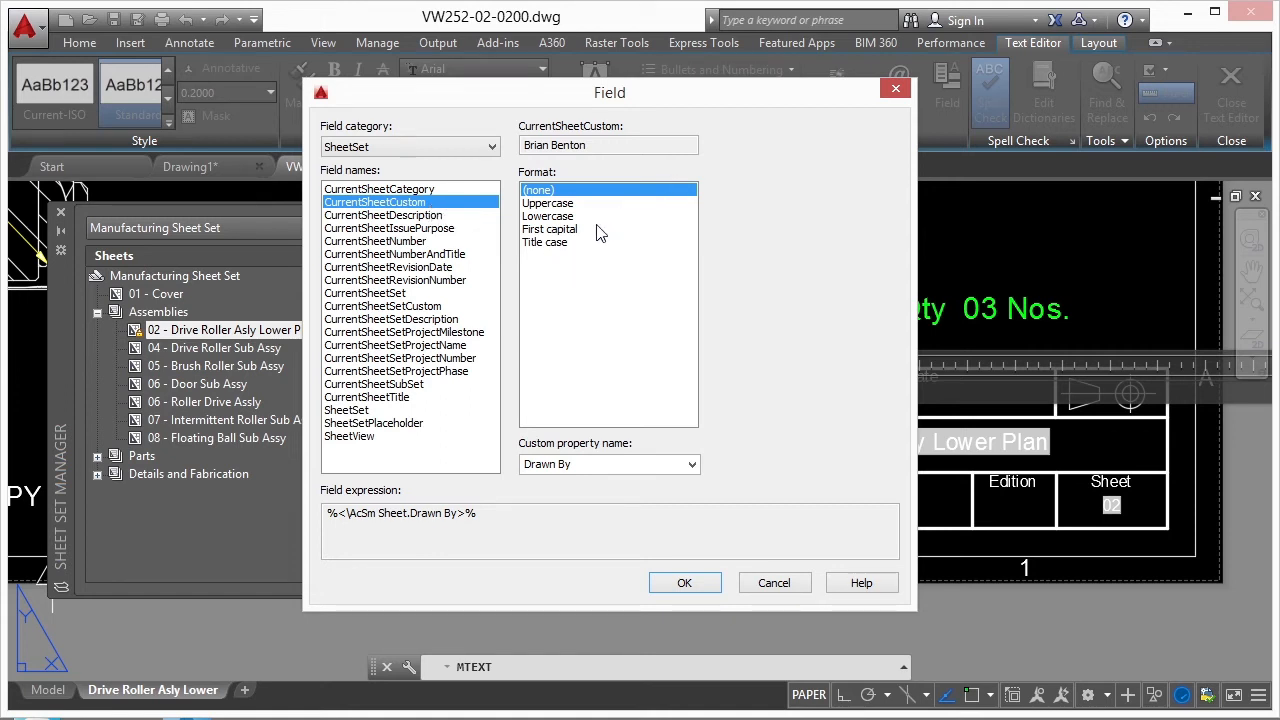
left_click(691, 466)
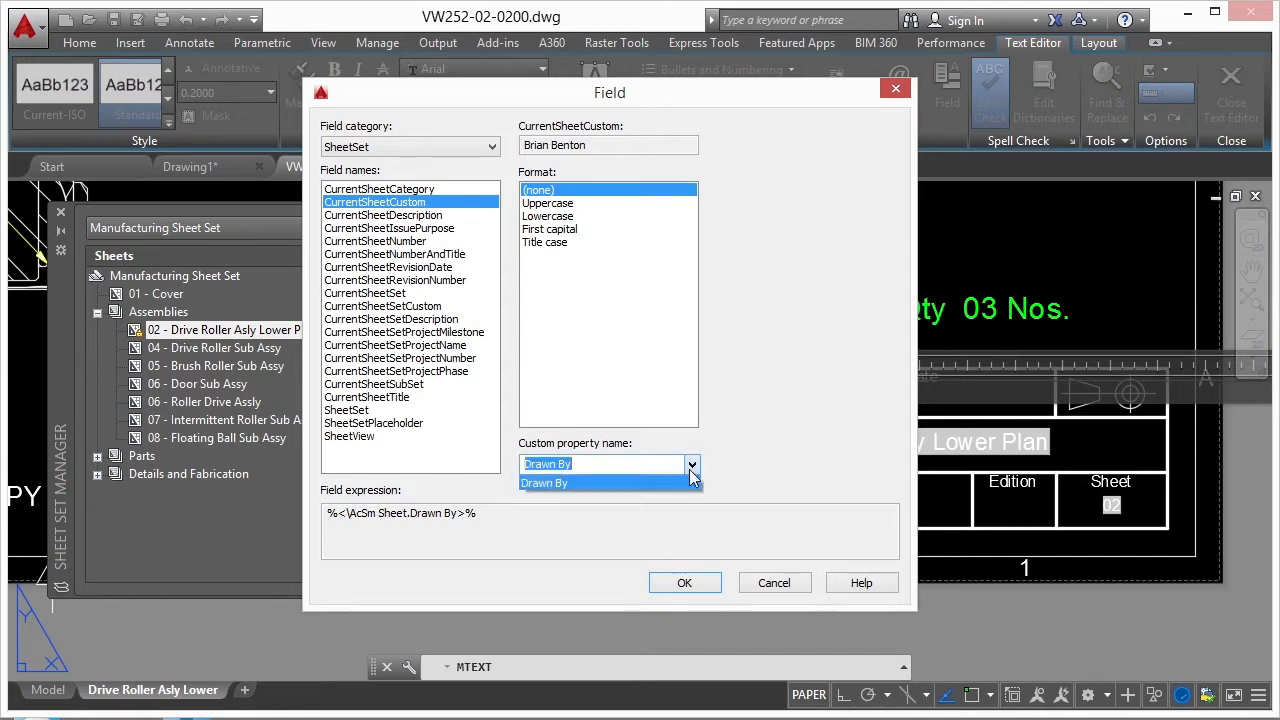
left_click(574, 485)
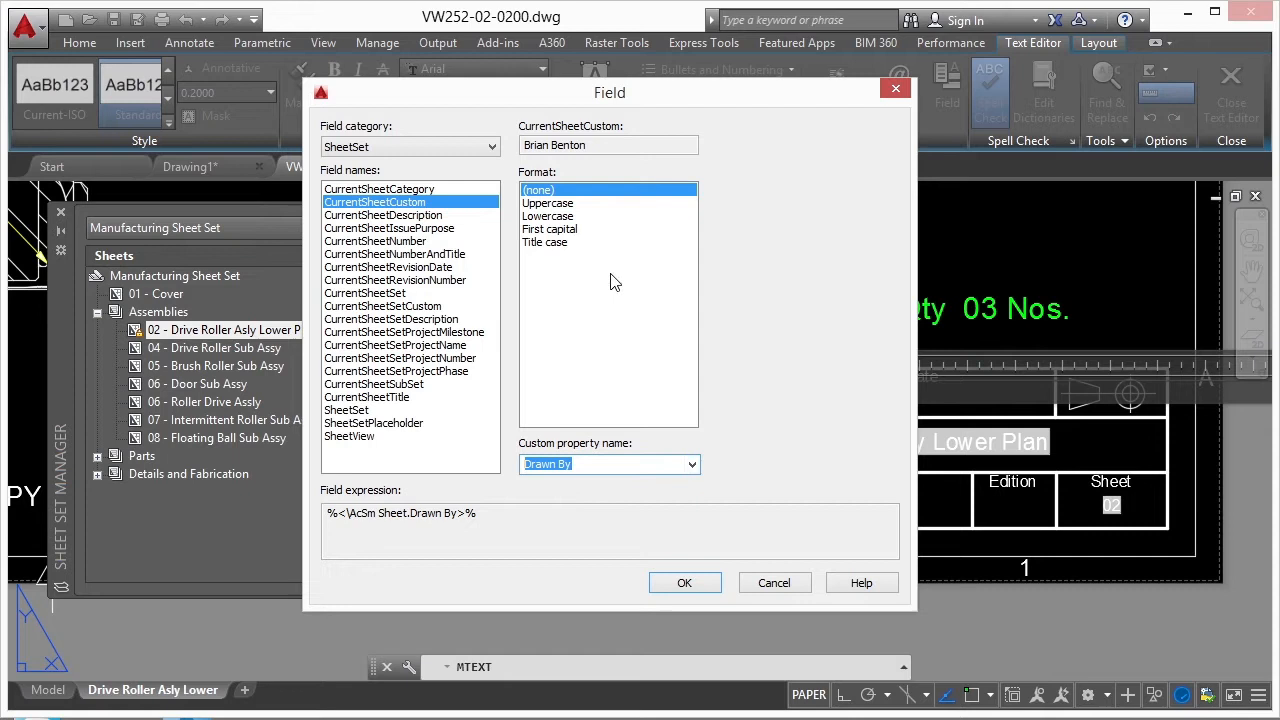
left_click(684, 583)
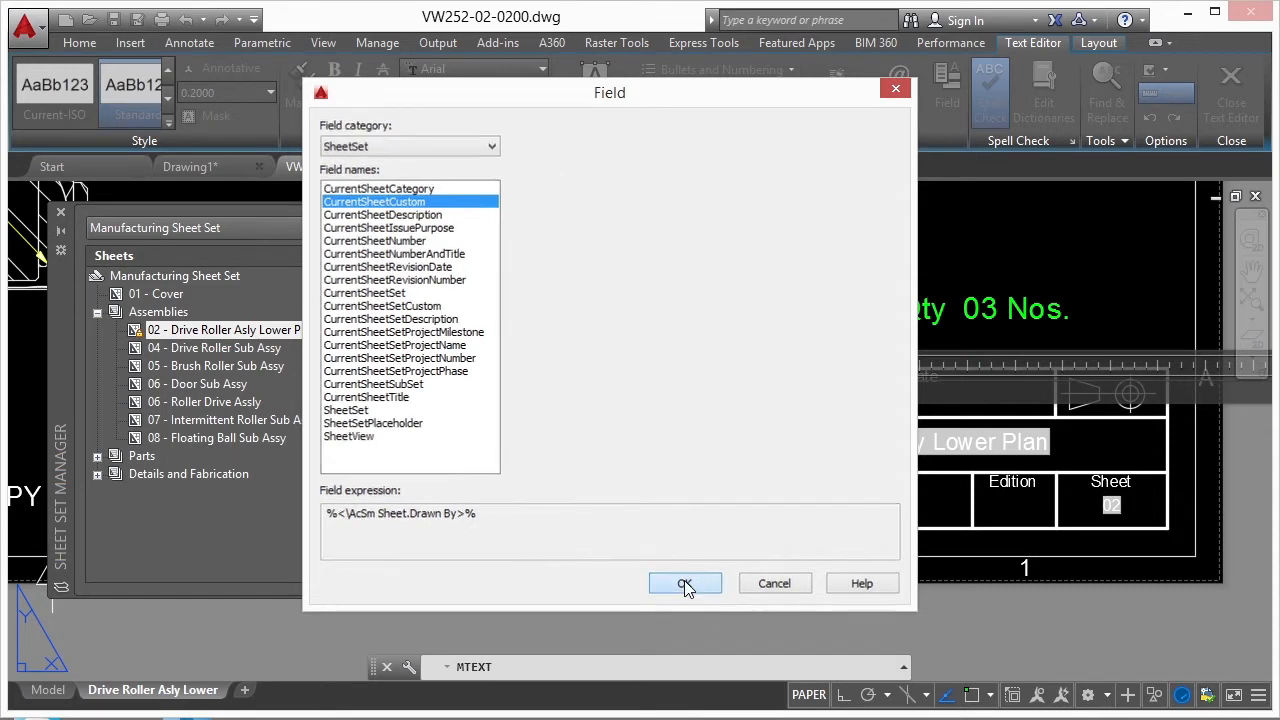
left_click(797, 297)
- Match the properties of the sheet title text onto the tiny Drawn By field text
scroll(766, 389, "up", 6)
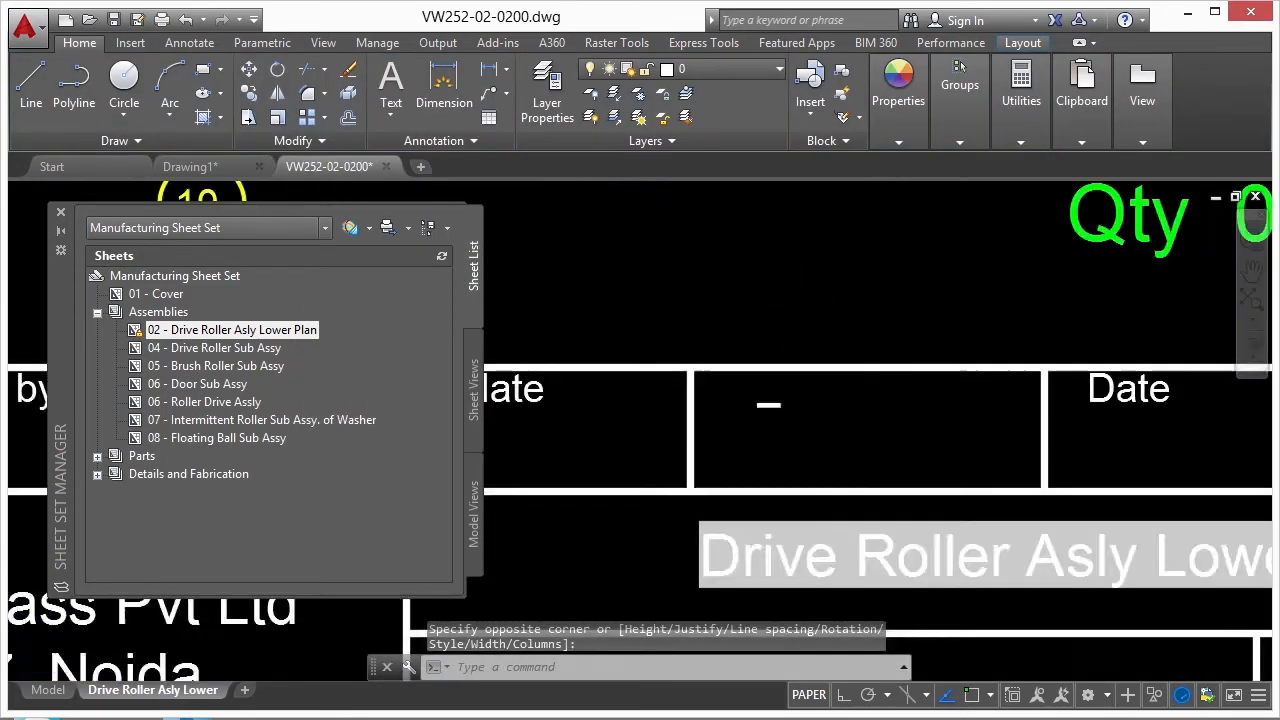
type("ma")
key("Return")
scroll(788, 291, "down", 4)
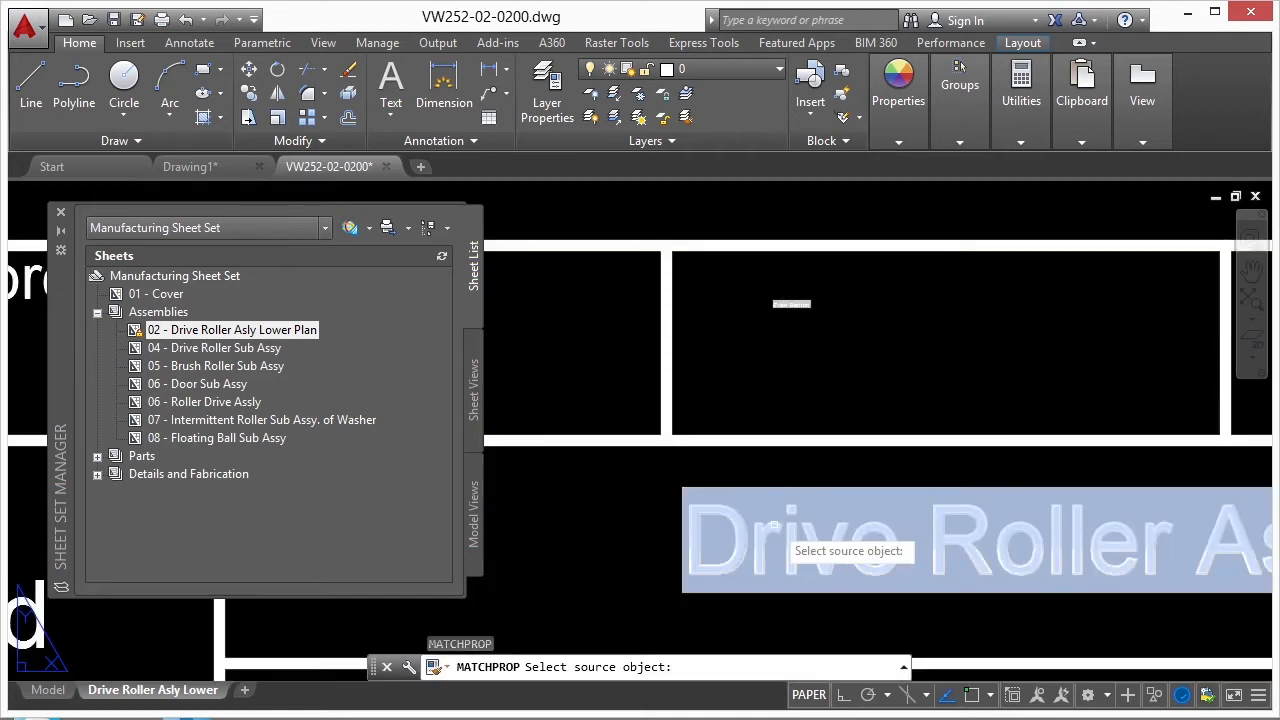
left_click(774, 524)
left_click(790, 303)
key("Return")
scroll(491, 366, "down", 2)
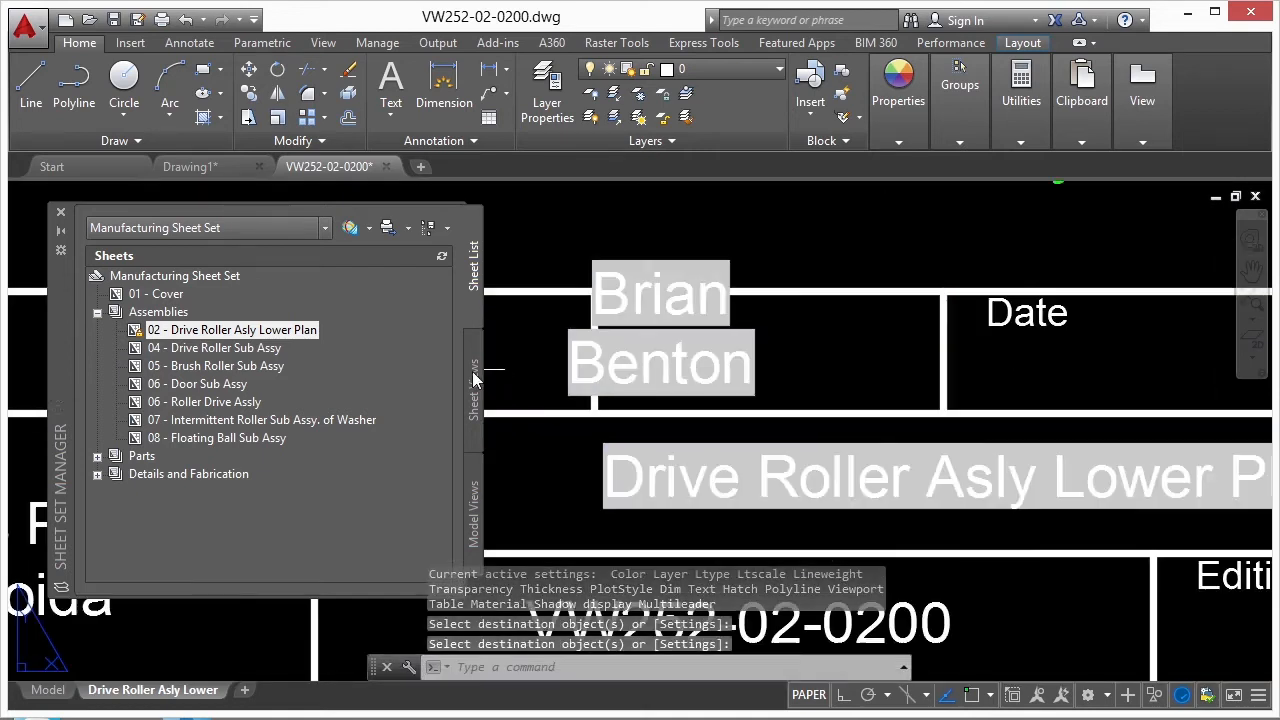
- Widen the Drawn By text so the name fits on one line, and move it into the empty cell beside "Date"
left_click(735, 360)
left_click(757, 324)
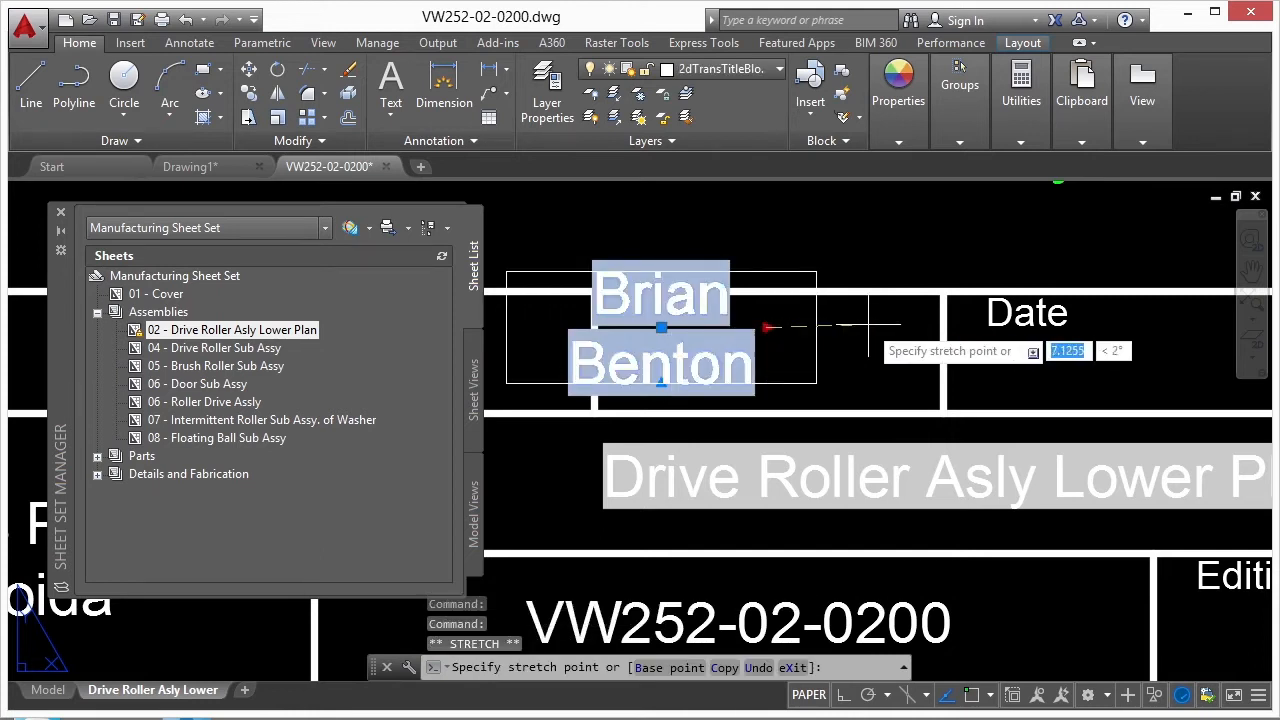
left_click(870, 327)
type("m")
key("Return")
left_click(630, 230)
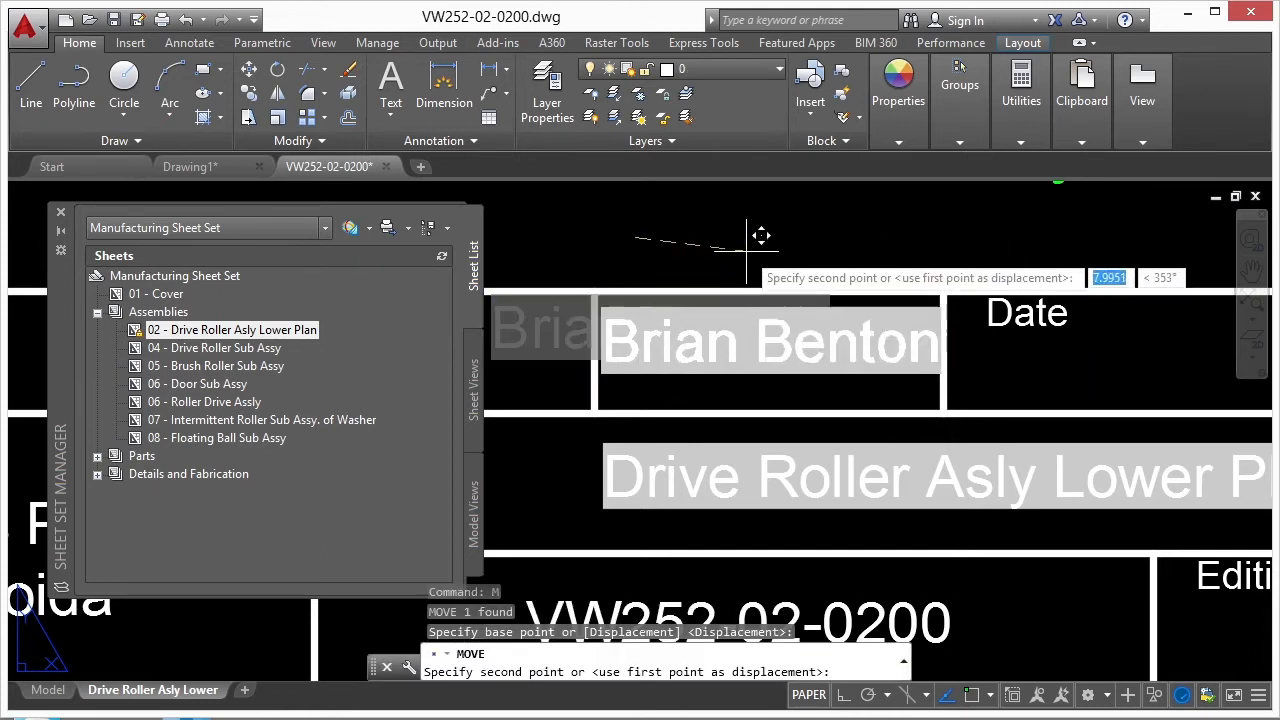
scroll(880, 380, "down", 2)
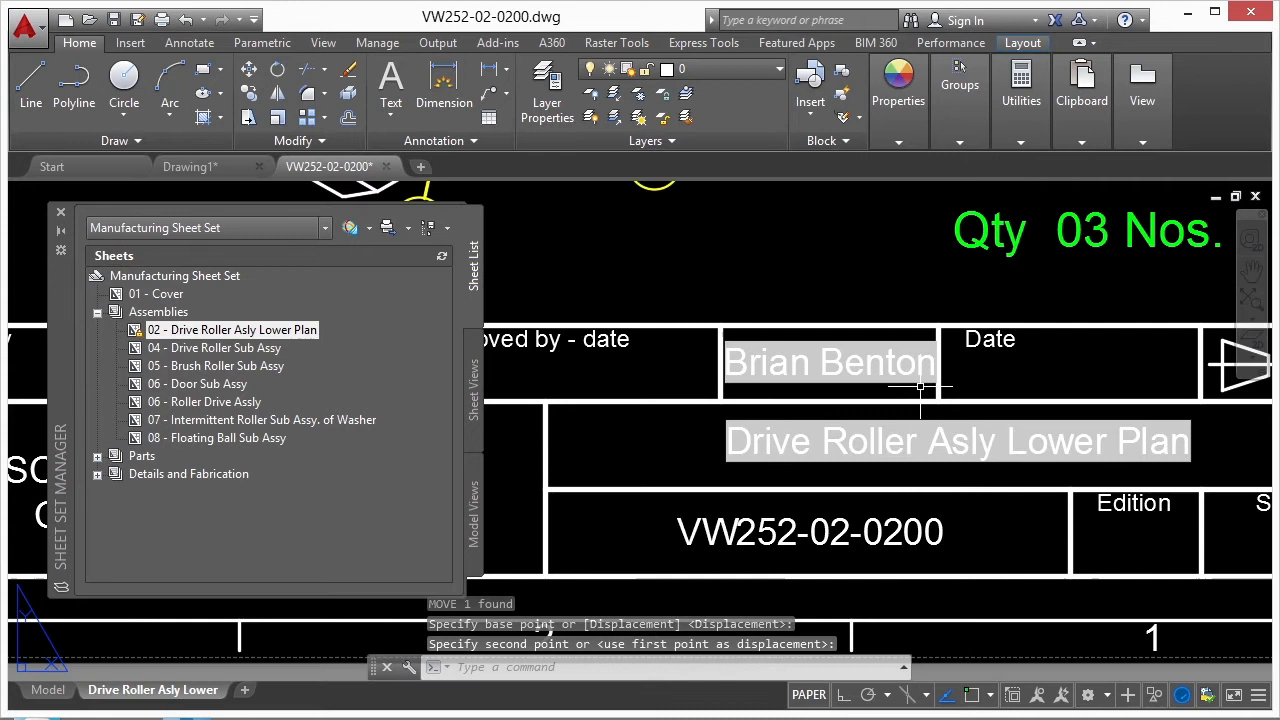
scroll(900, 370, "up", 2)
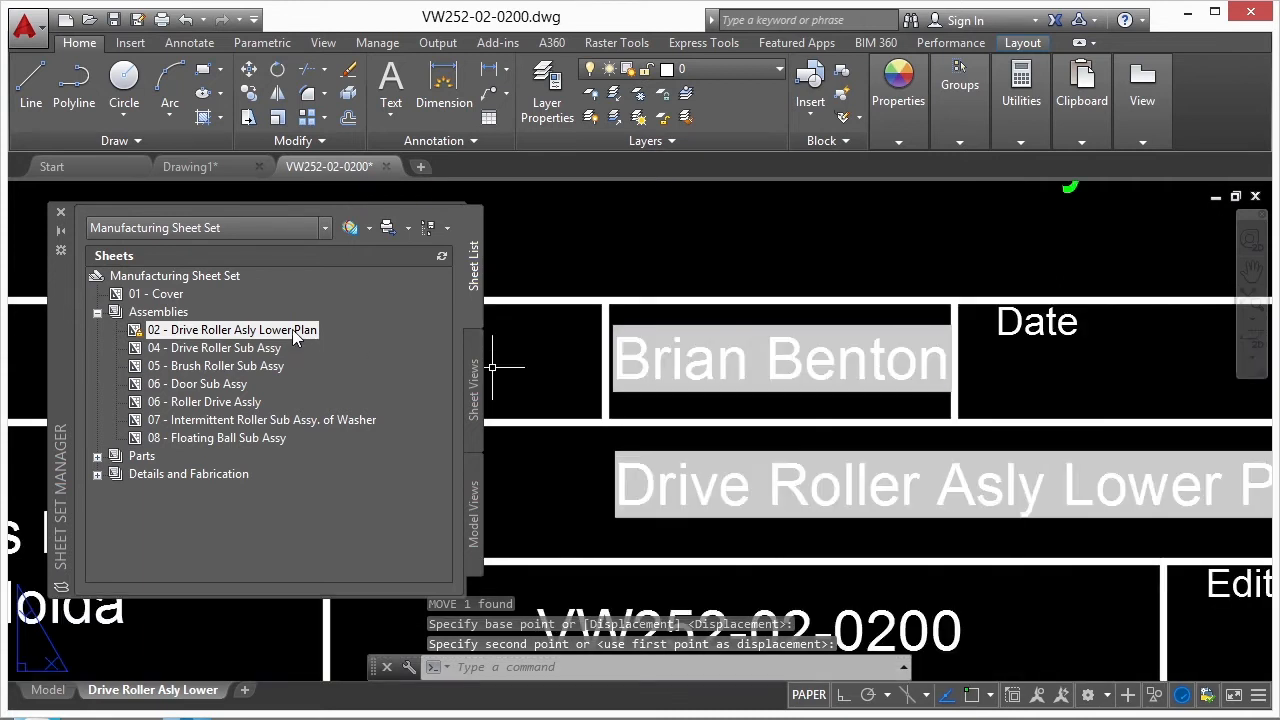
- Replace the Drawn By custom property of sheet 02 with the drafter's initials in its sheet properties
right_click(273, 333)
left_click(357, 575)
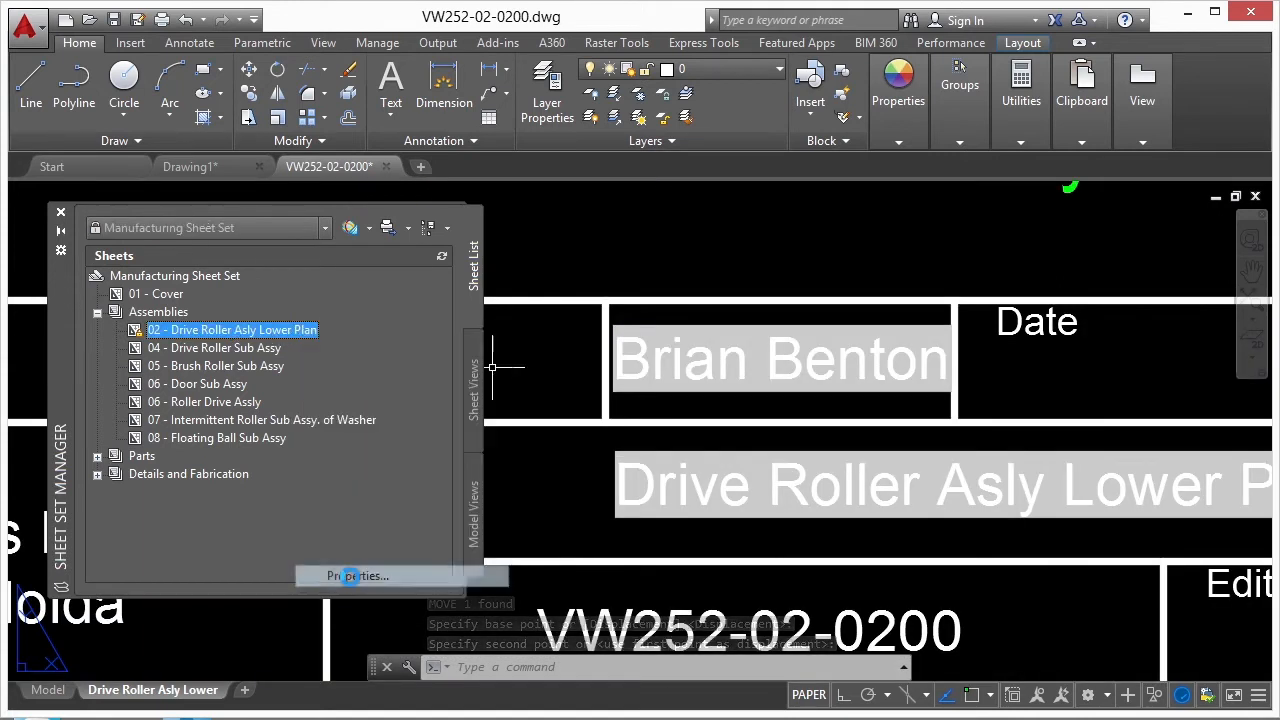
left_click(349, 346)
left_click(291, 345)
left_click_drag(360, 348, 252, 346)
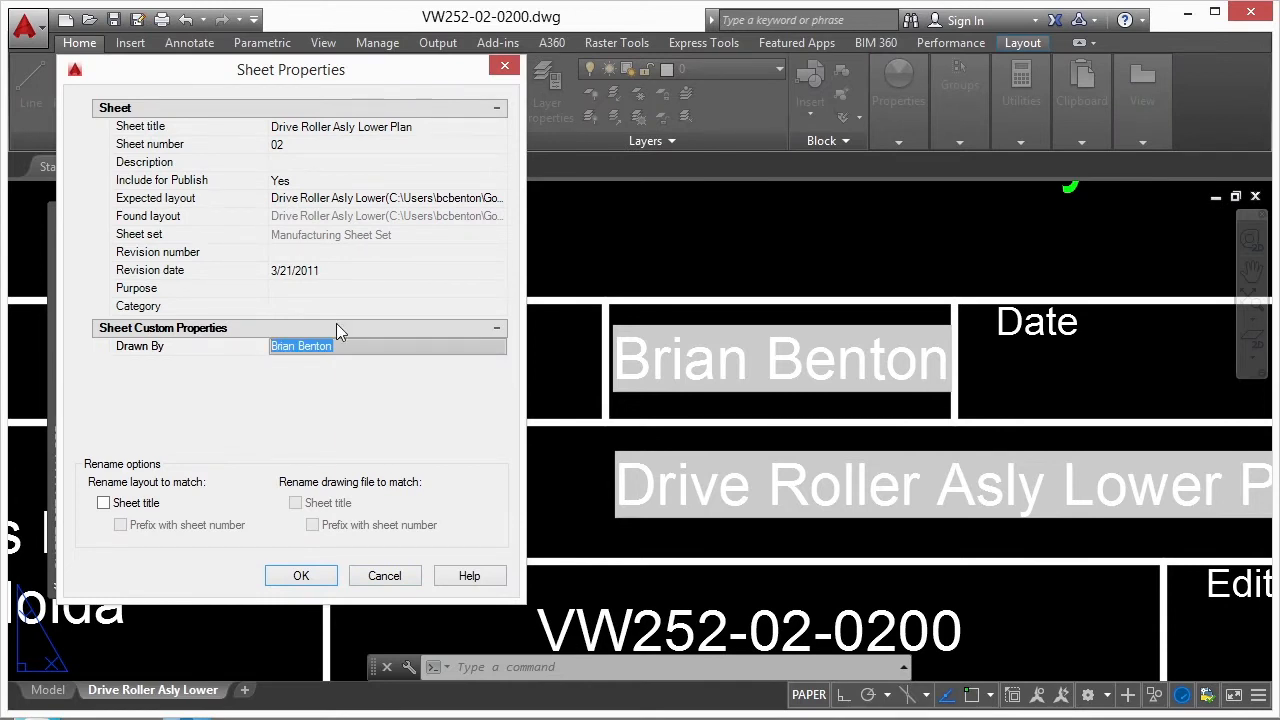
type("BCB")
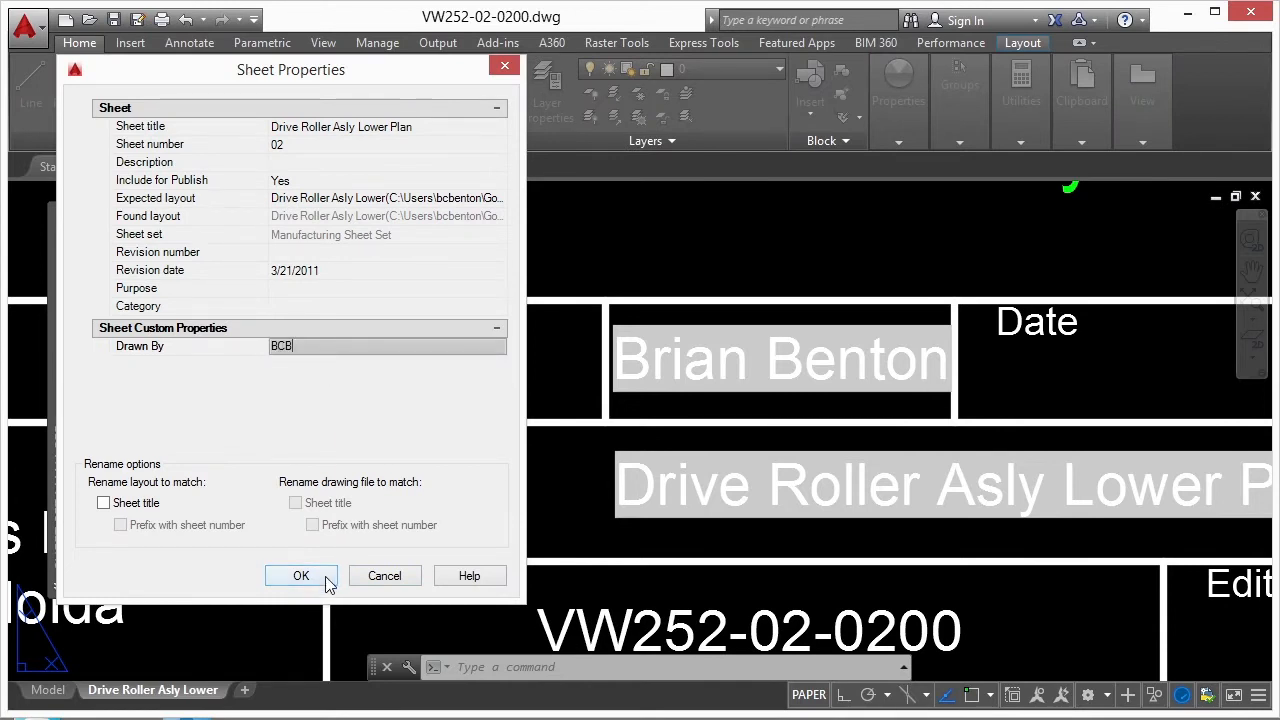
left_click(329, 578)
- Regenerate the drawing to update the Drawn By field and check it in the title block
left_click(622, 249)
key("Escape")
type("re")
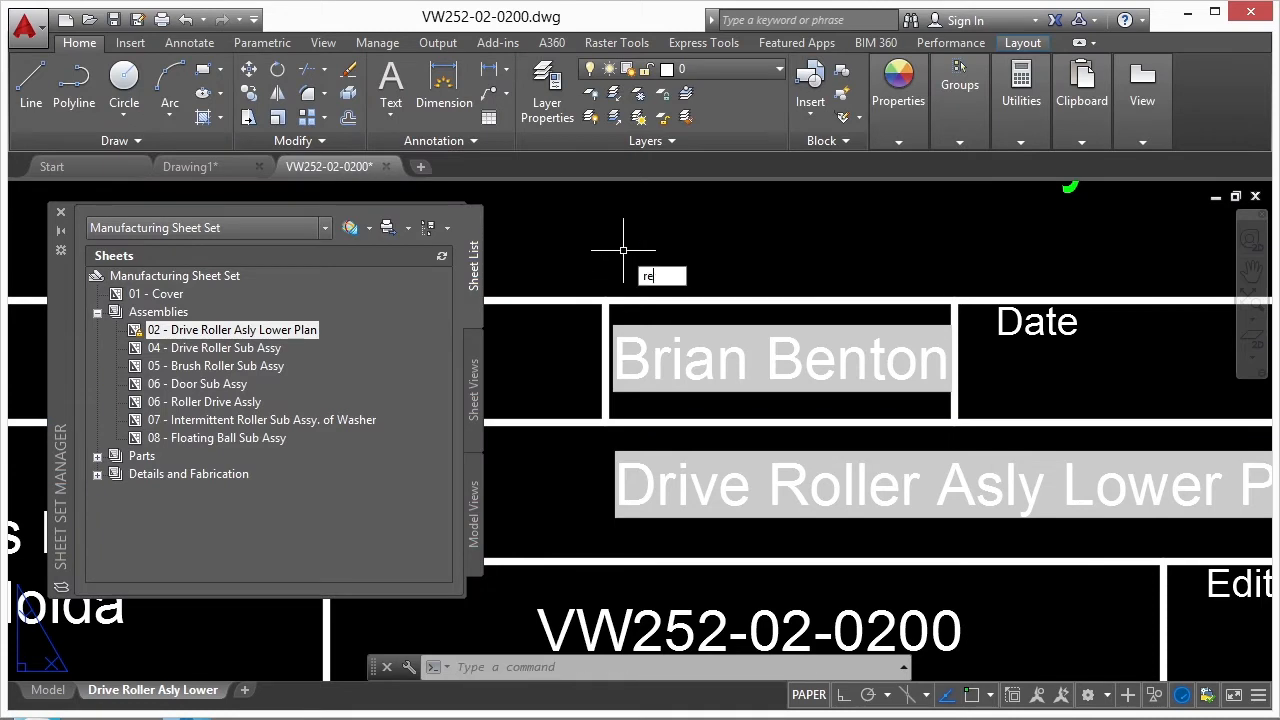
key("Return")
scroll(983, 377, "down", 3)
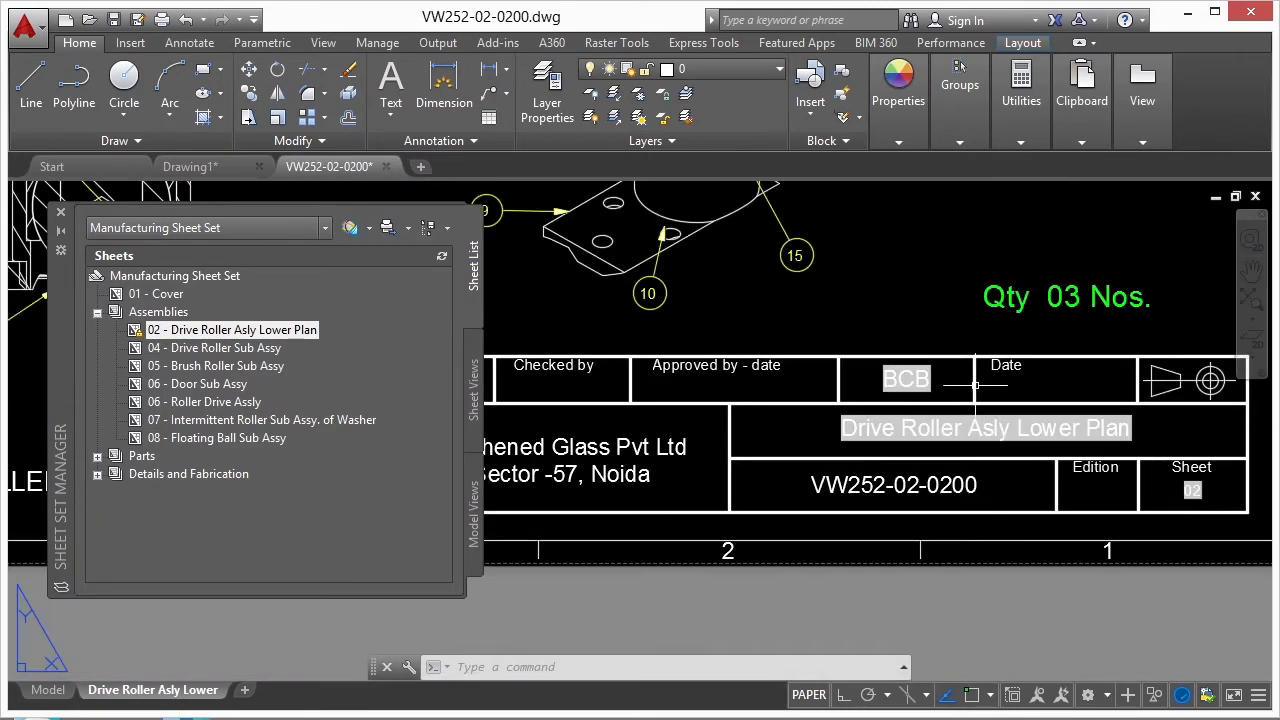
middle_click_drag(780, 320, 931, 336)
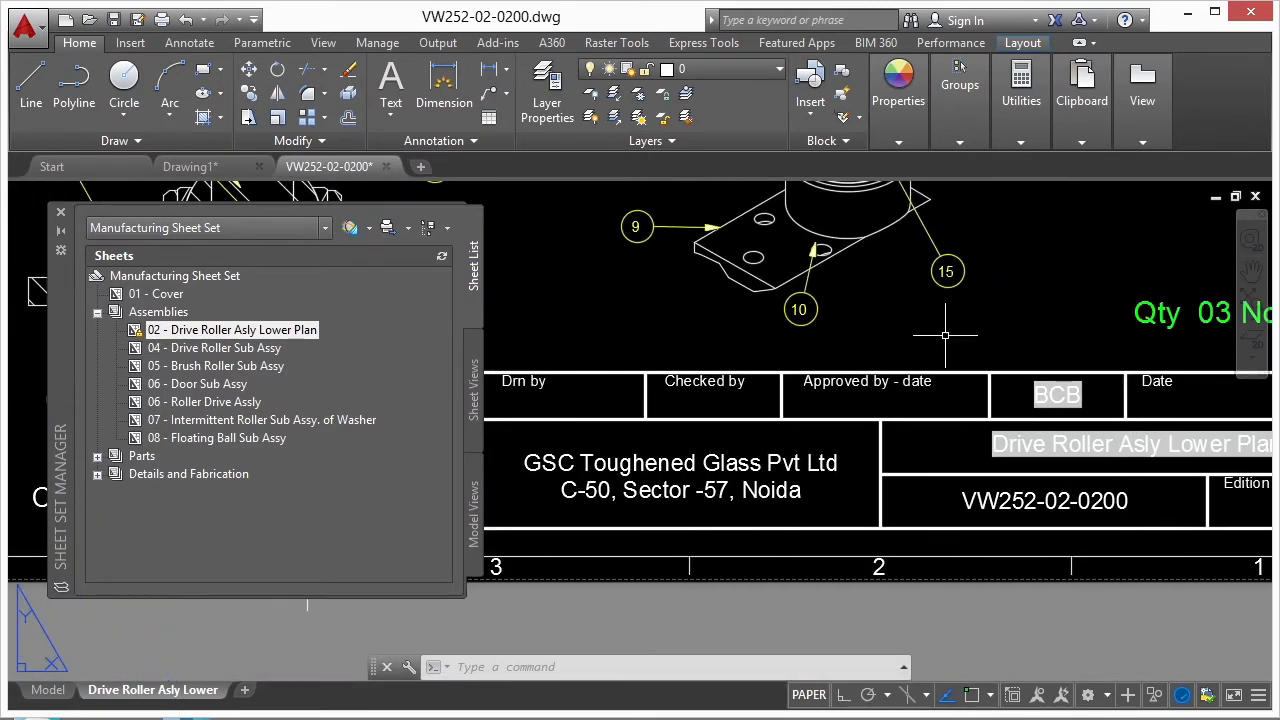
- Move the Drawn By field text from the cell beside "Date" into the "Drn by" cell of the title block
type("m")
key("Return")
left_click(1054, 388)
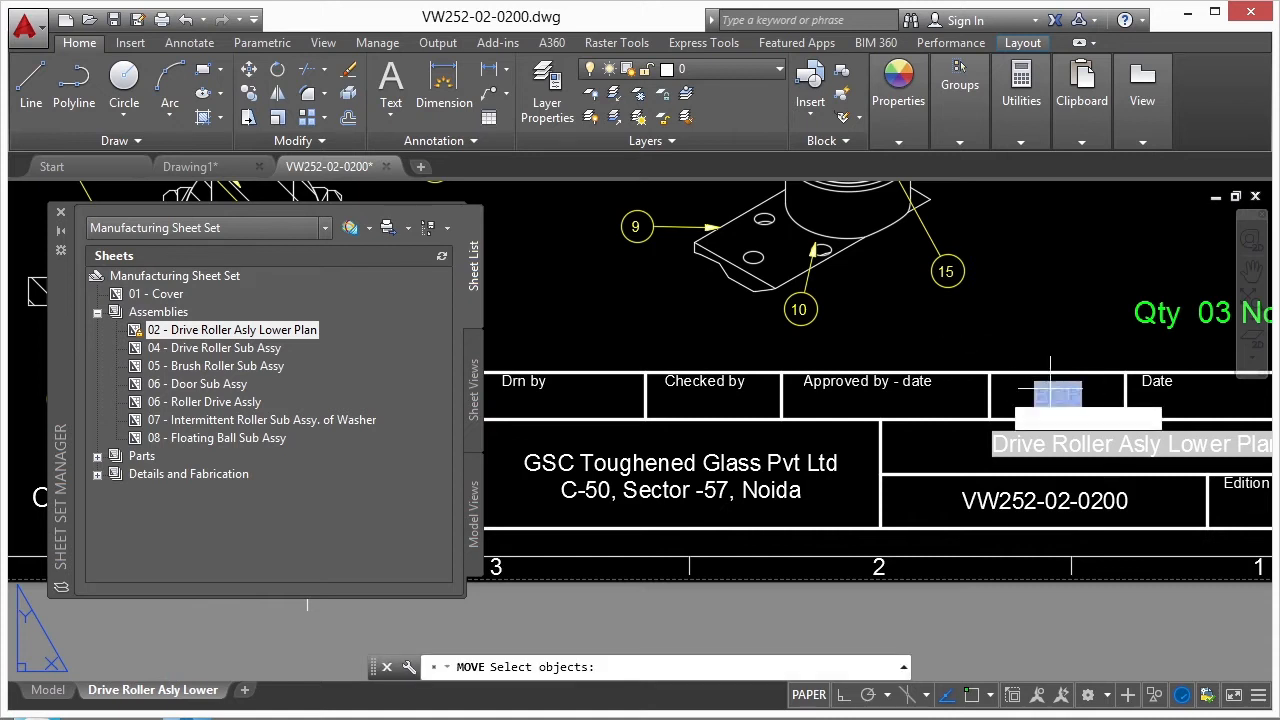
key("Return")
left_click(1066, 398)
scroll(495, 400, "up", 4)
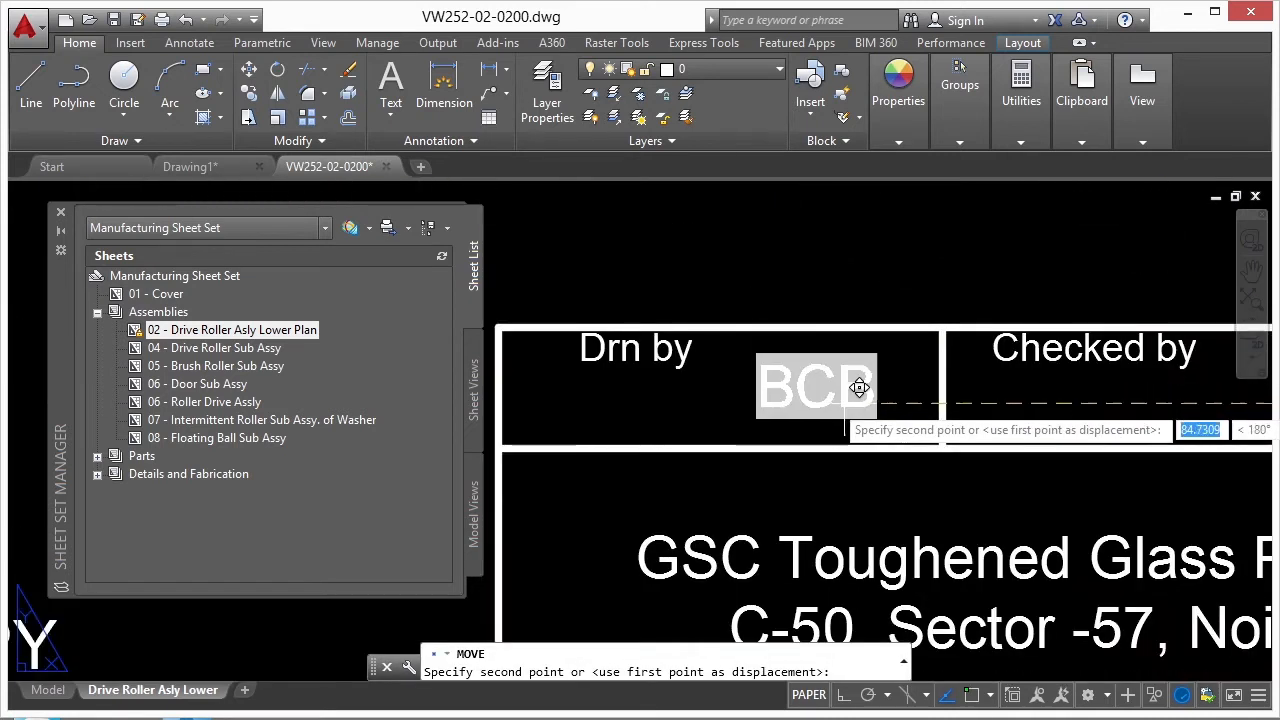
left_click(842, 412)
scroll(600, 360, "down", 6)
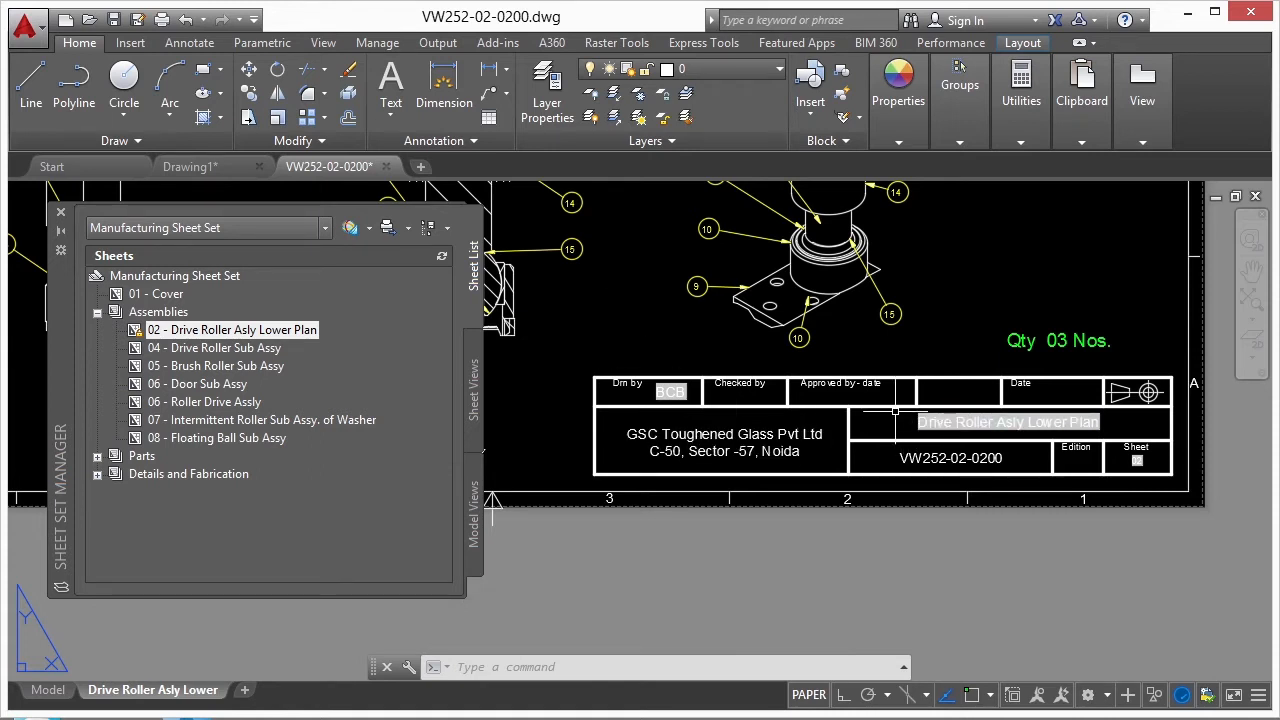
scroll(868, 287, "down", 4)
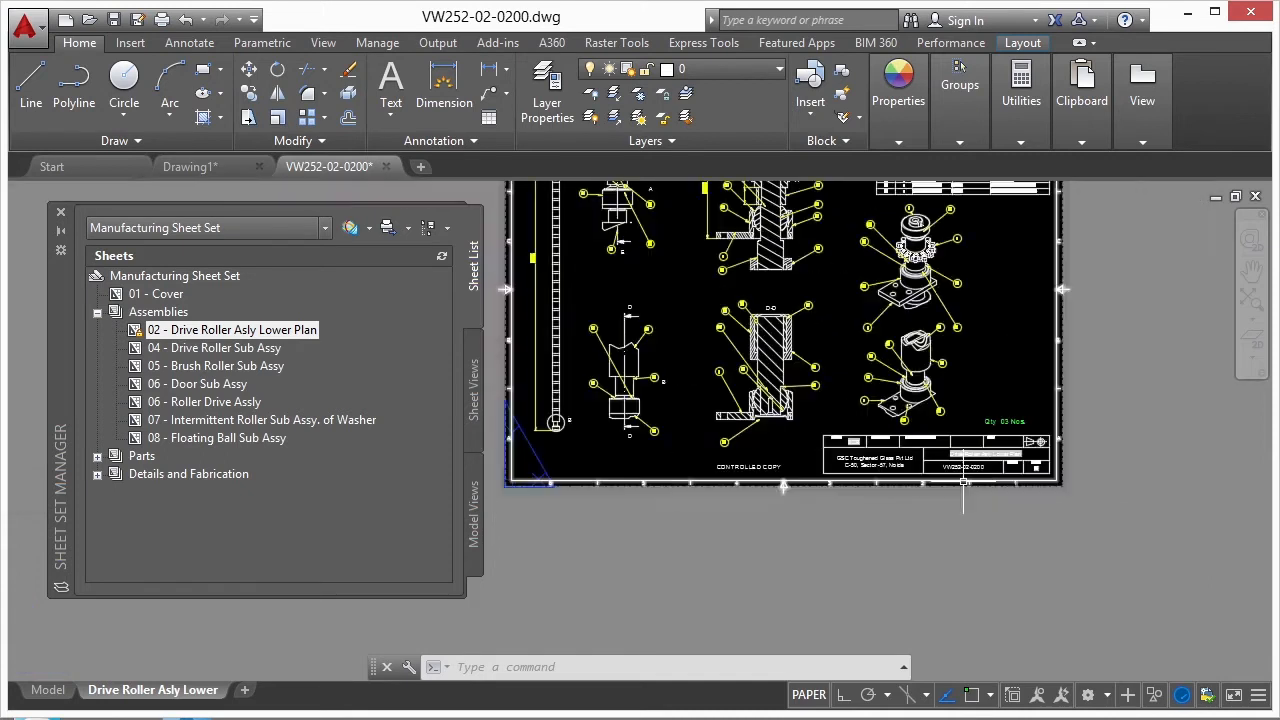
scroll(671, 255, "up", 2)
scroll(815, 555, "up", 3)
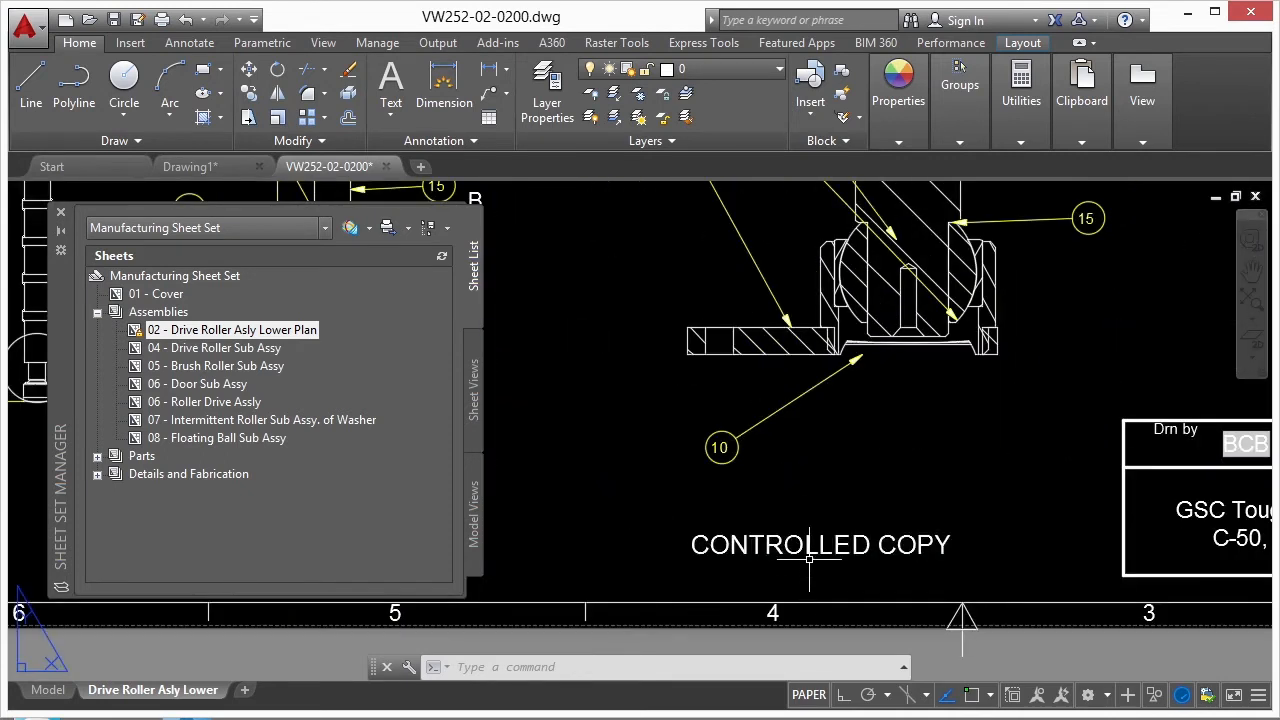
scroll(820, 545, "down", 4)
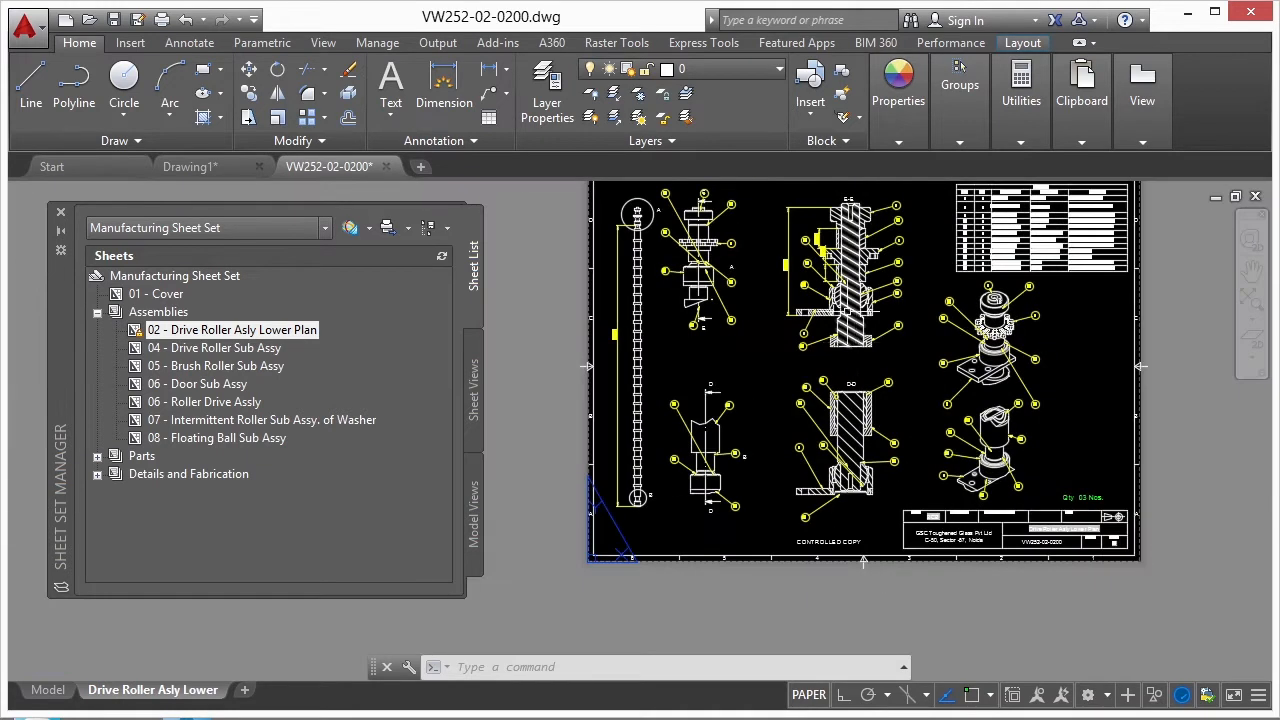
scroll(822, 523, "up", 3)
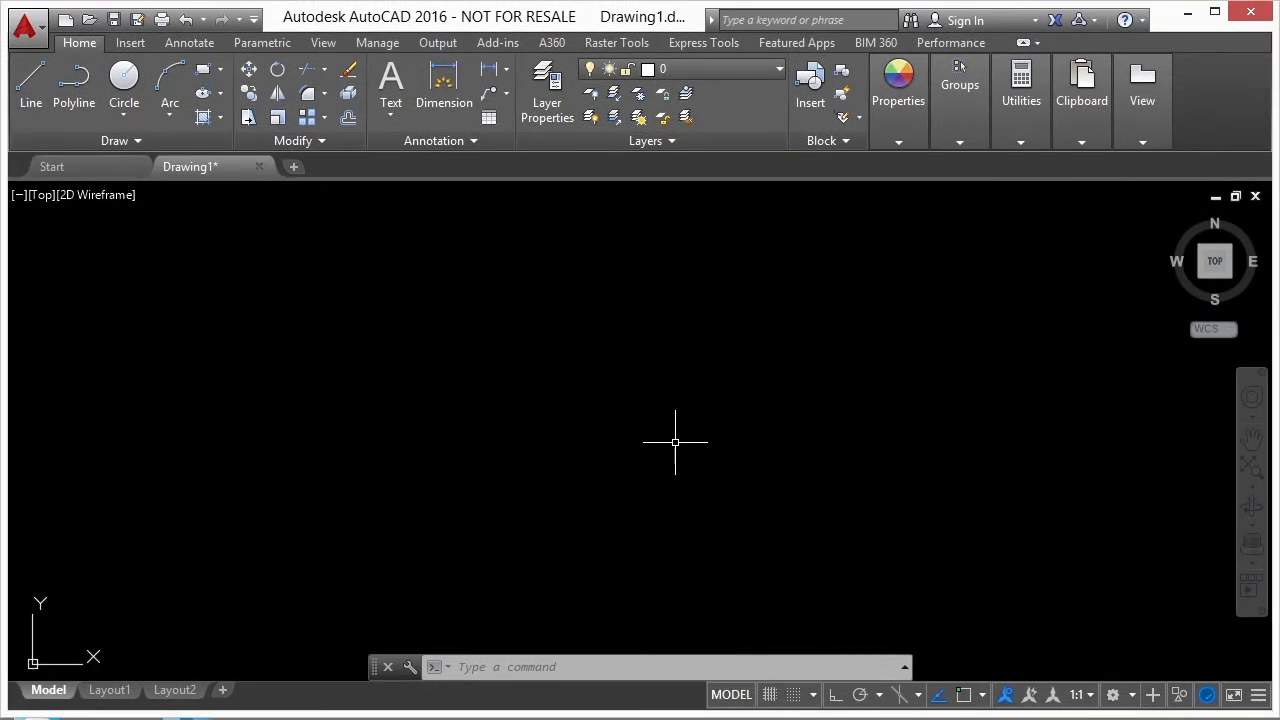
- Open the Sheet Set Manager in Drawing1, load manufacturing sheet set.dst, and shift the palette slightly away from the window edge
type("SSM")
key("Return")
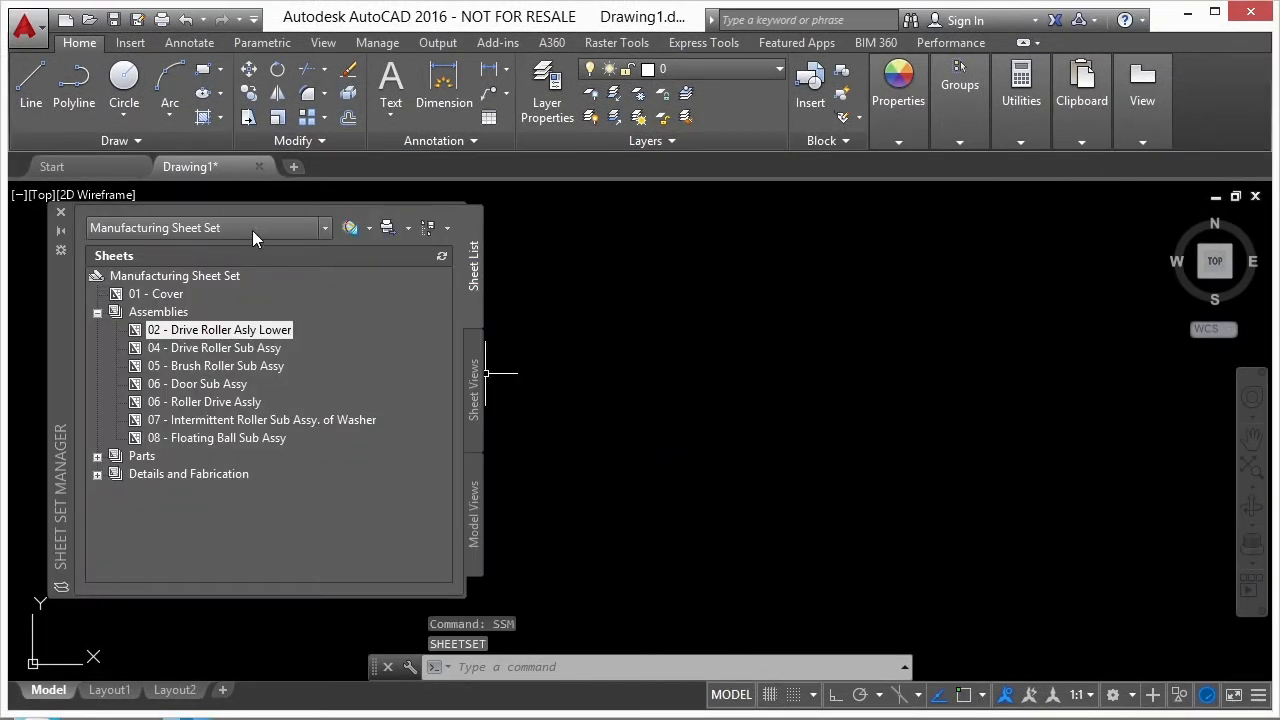
left_click(323, 229)
left_click(110, 390)
left_click(507, 223)
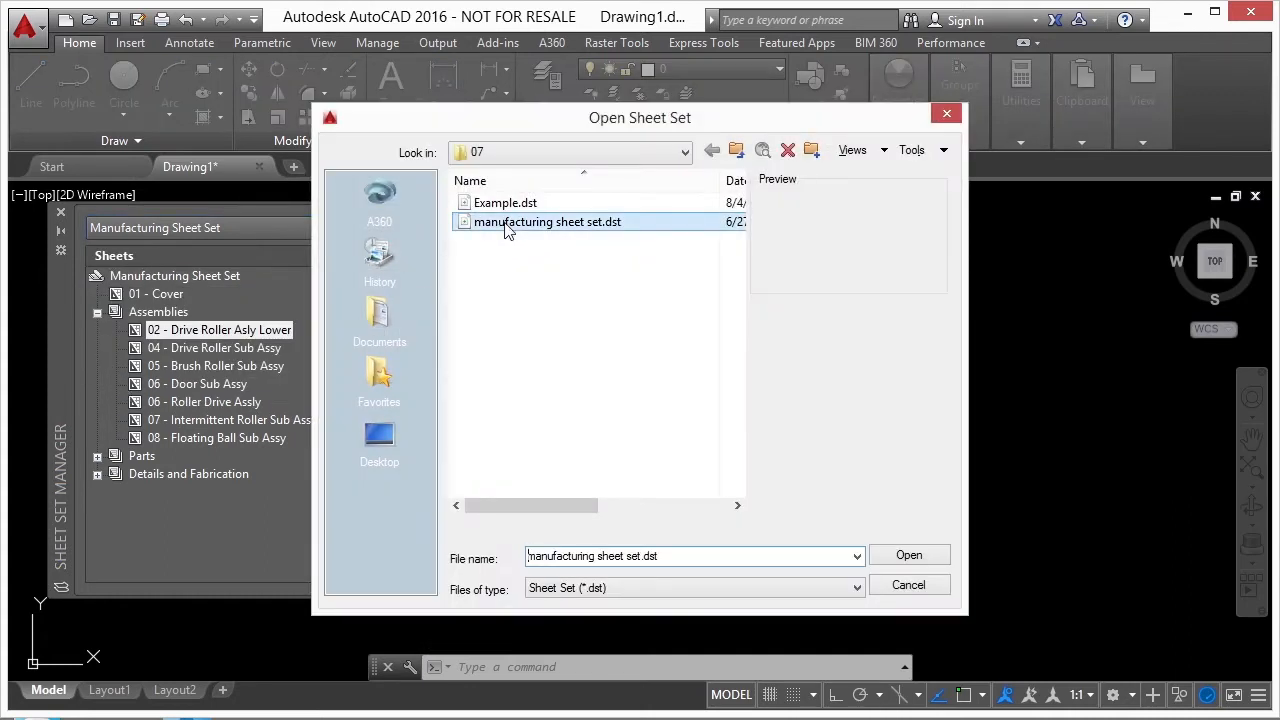
left_click(893, 558)
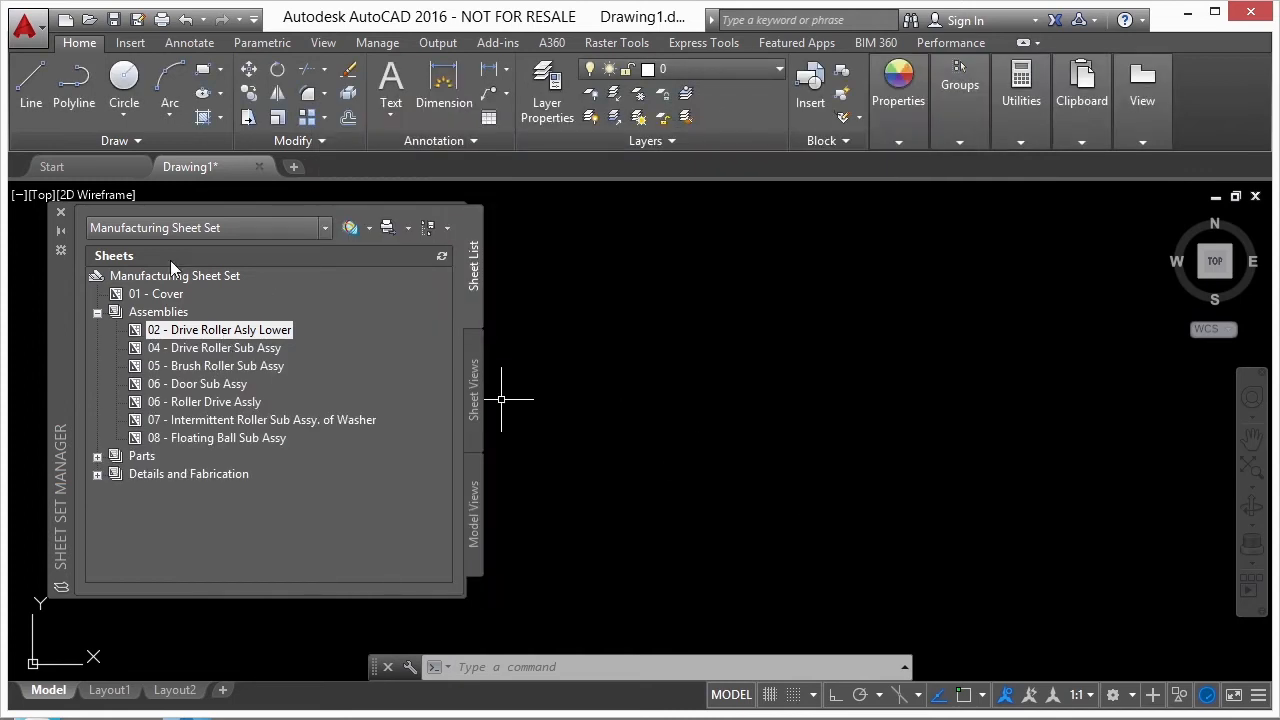
left_click_drag(56, 316, 106, 318)
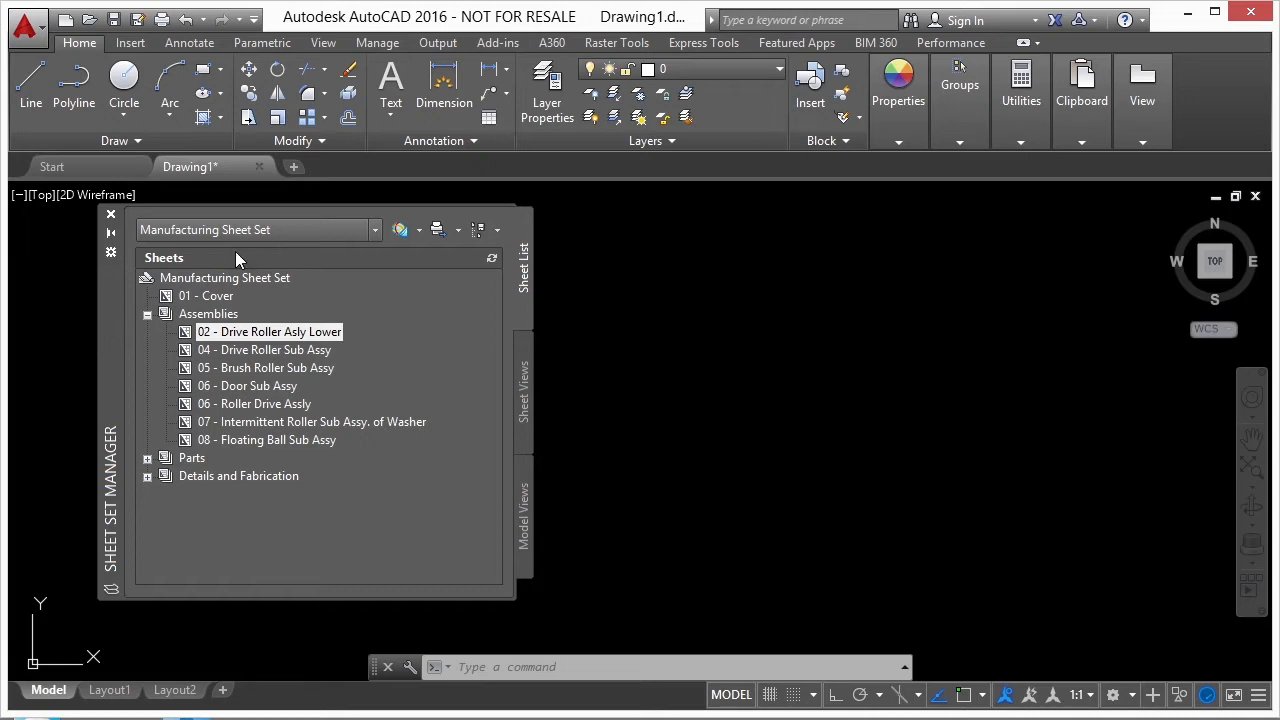
- Start a new sheet set from an example sheet set, using "New Sheet Set" as the example
left_click(378, 231)
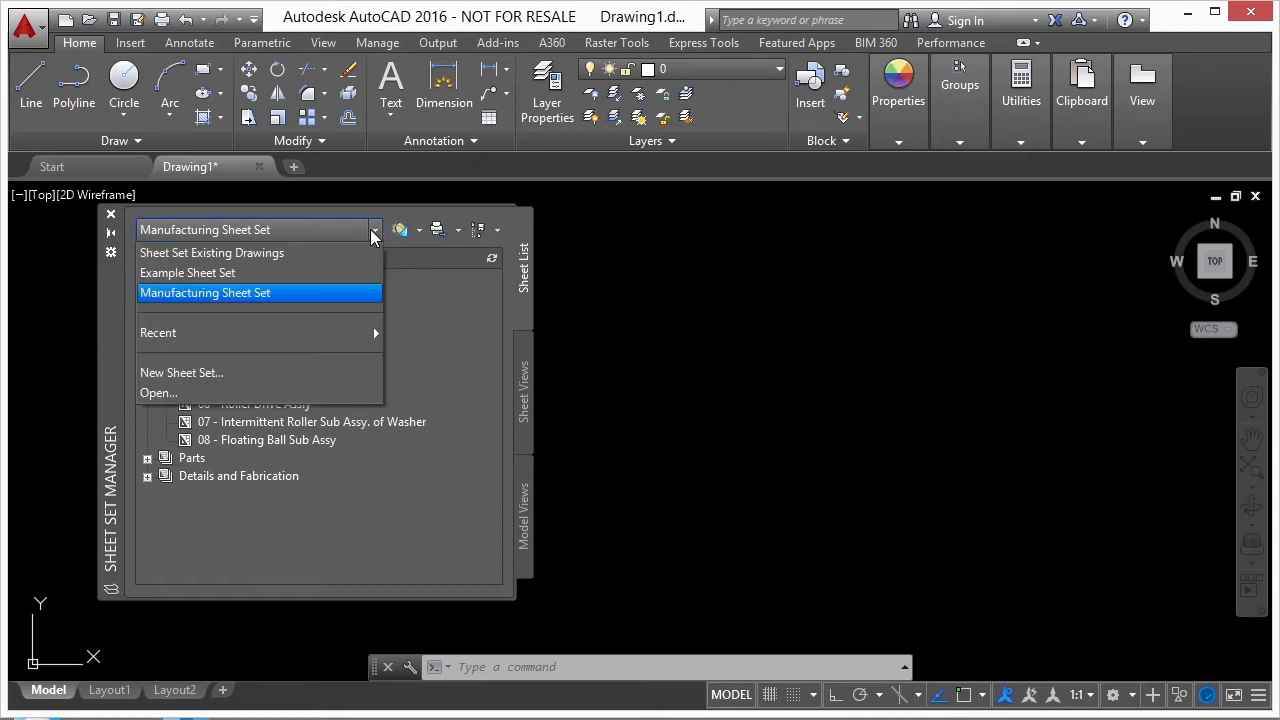
left_click(188, 372)
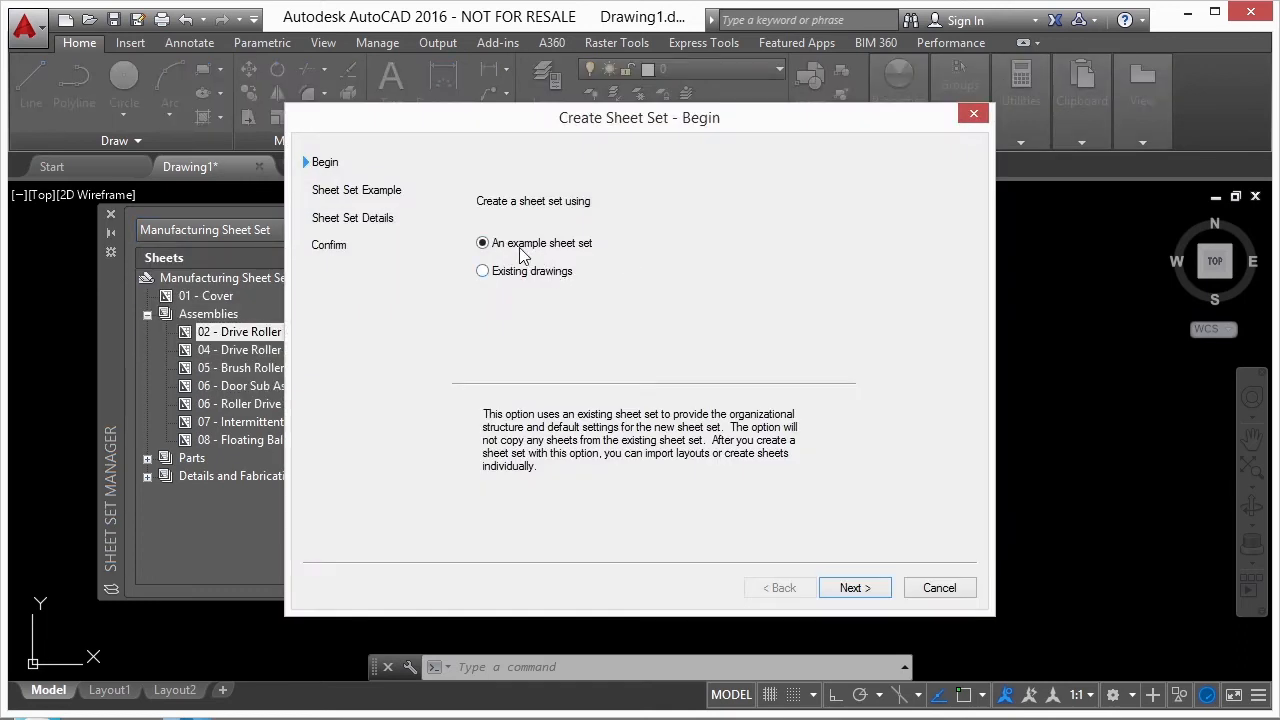
left_click(846, 589)
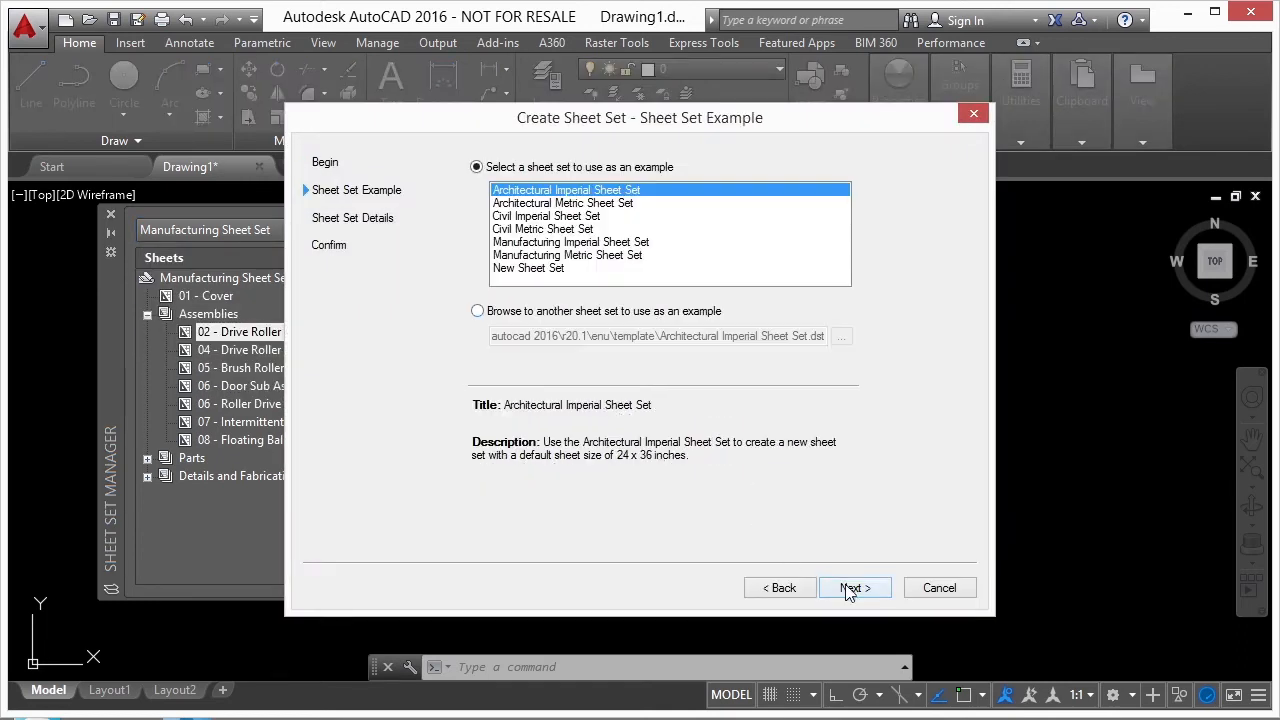
left_click(545, 268)
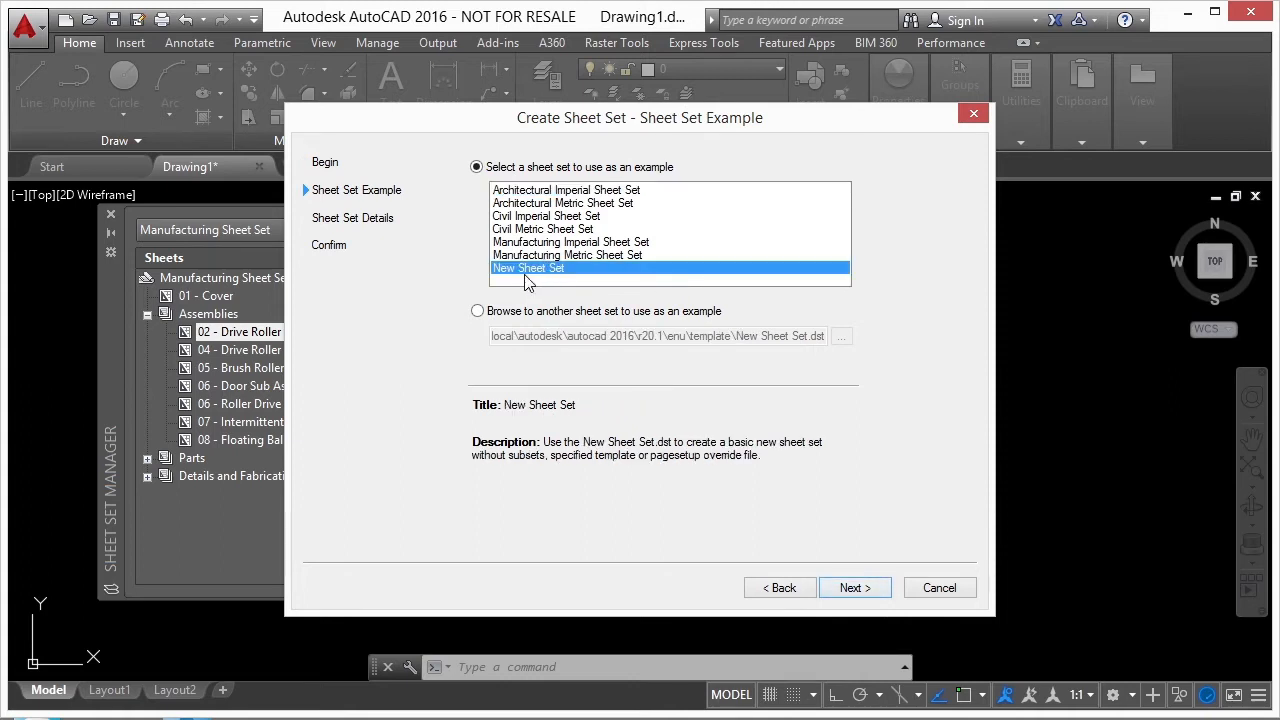
left_click(851, 589)
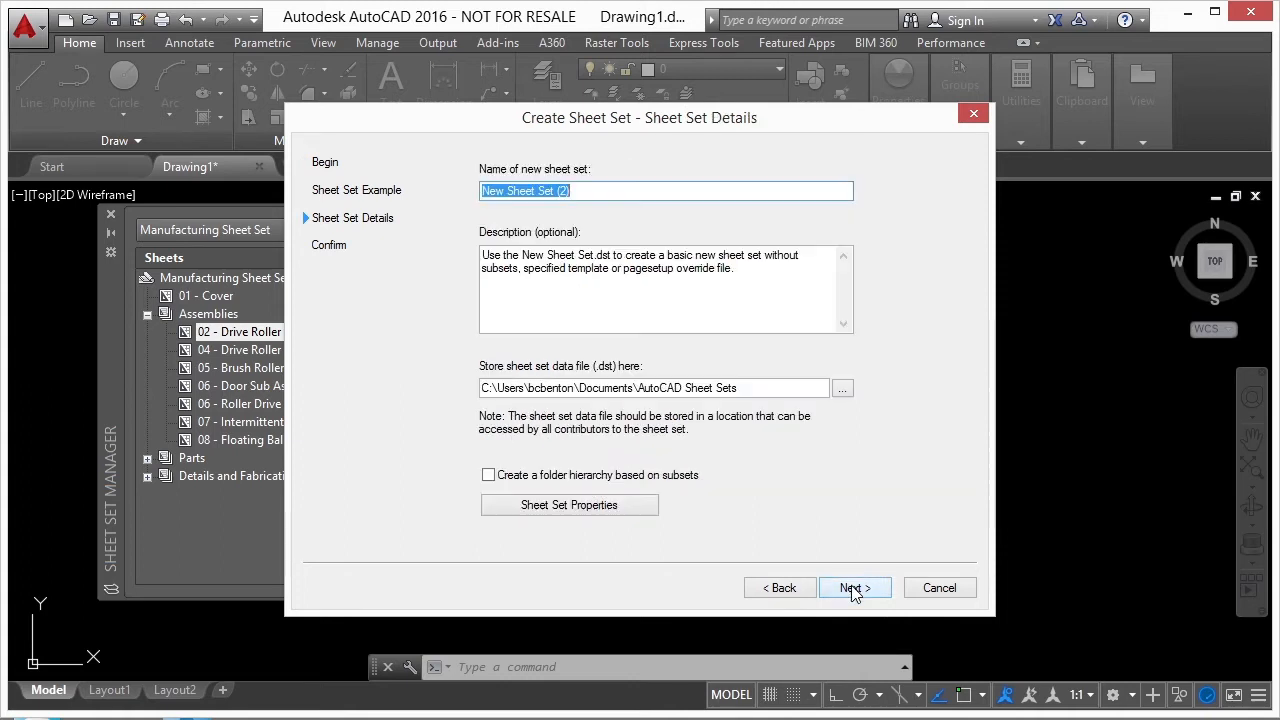
- Name the new sheet set "Template Sheet Set" and describe it as "This is my template for new sheet set creation"
type("Template Sheet Set")
left_click_drag(734, 300, 454, 258)
type("This i")
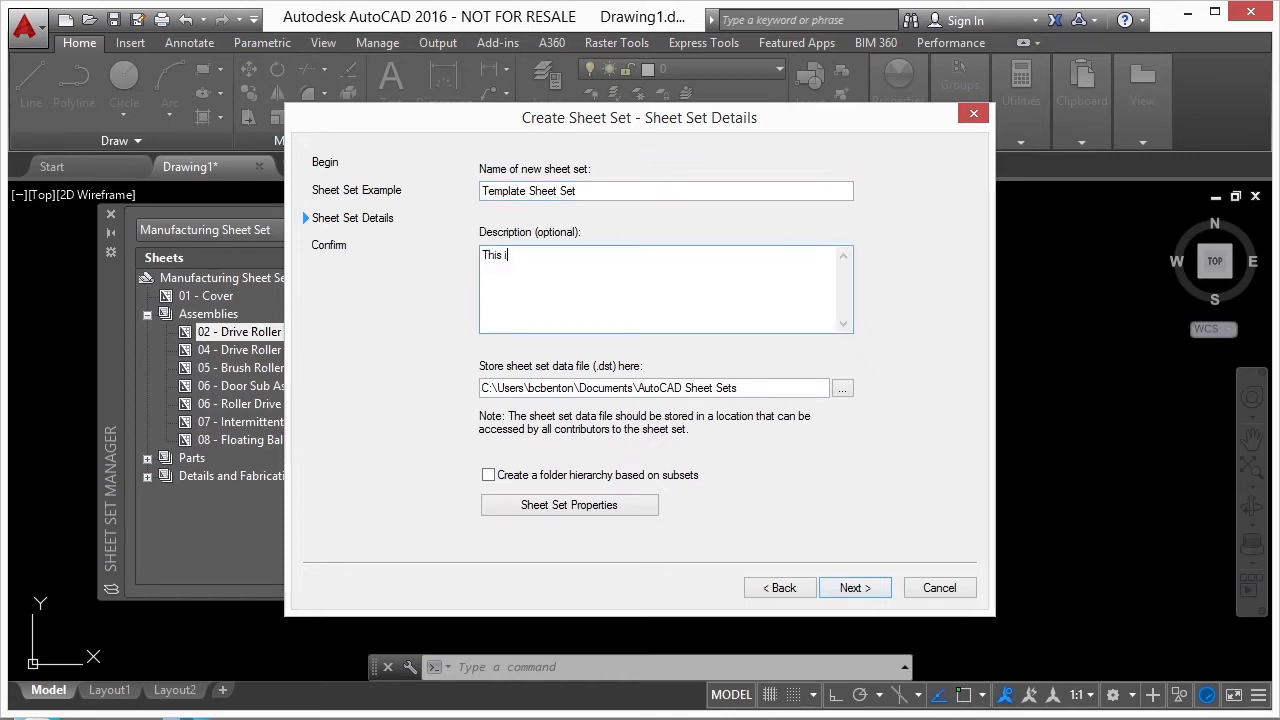
type("s my template for new sheet set creation")
- Set the sheet set data file's storage location to Google Drive\Infinite Skills\AutoCAD 2016\AutoCAD 2016 Advanced\Projects\07
left_click(842, 388)
left_click(665, 213)
left_click(530, 294)
left_click(520, 377)
scroll(517, 388, "down", 2)
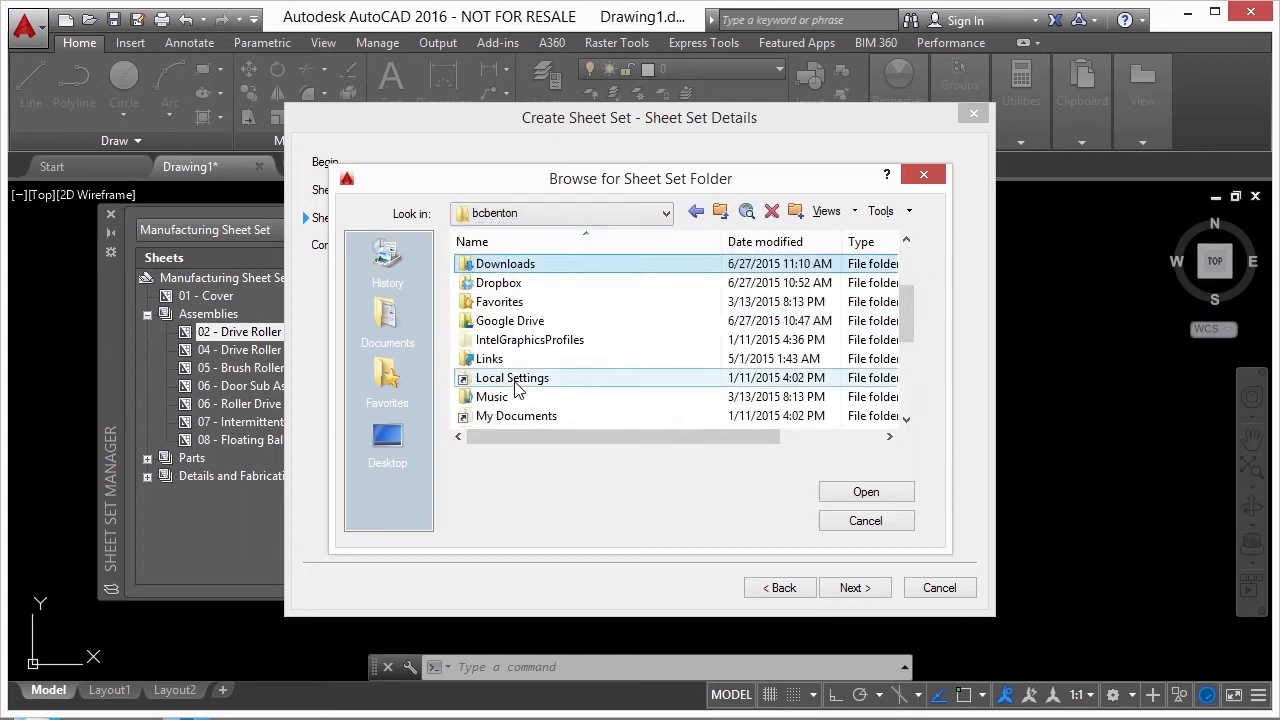
double_click(510, 320)
double_click(495, 396)
double_click(515, 264)
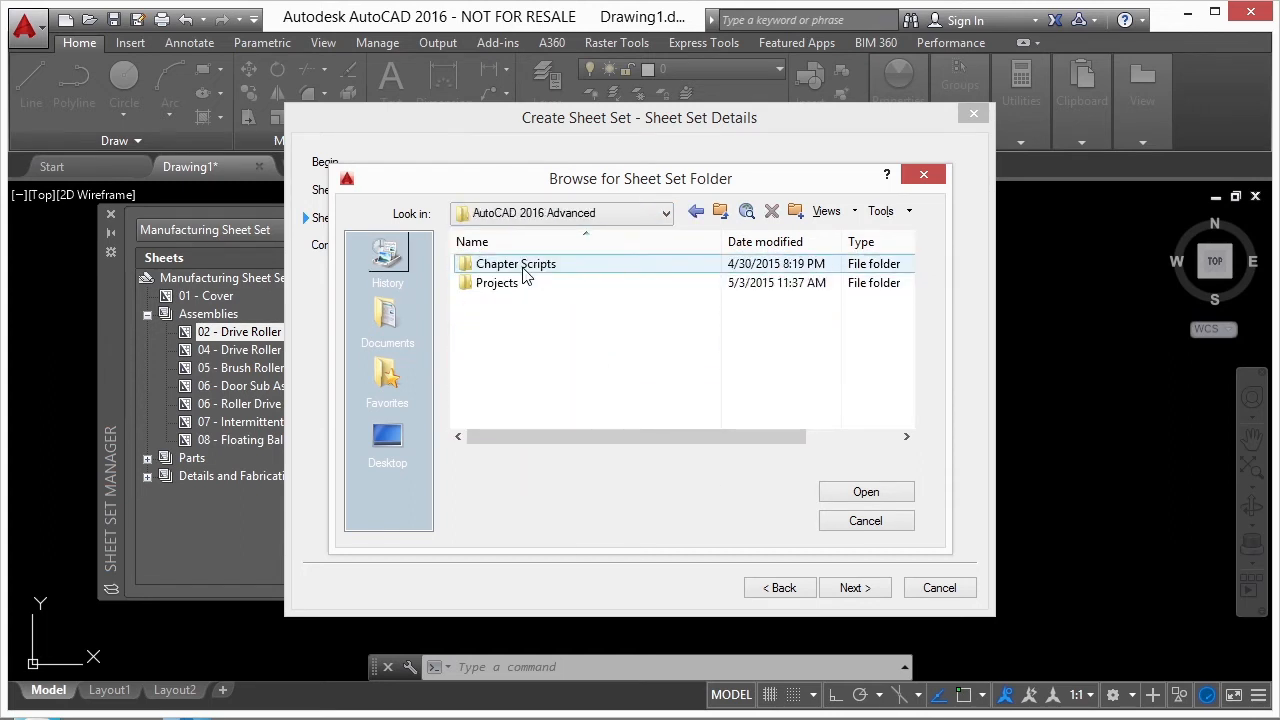
double_click(500, 286)
double_click(487, 356)
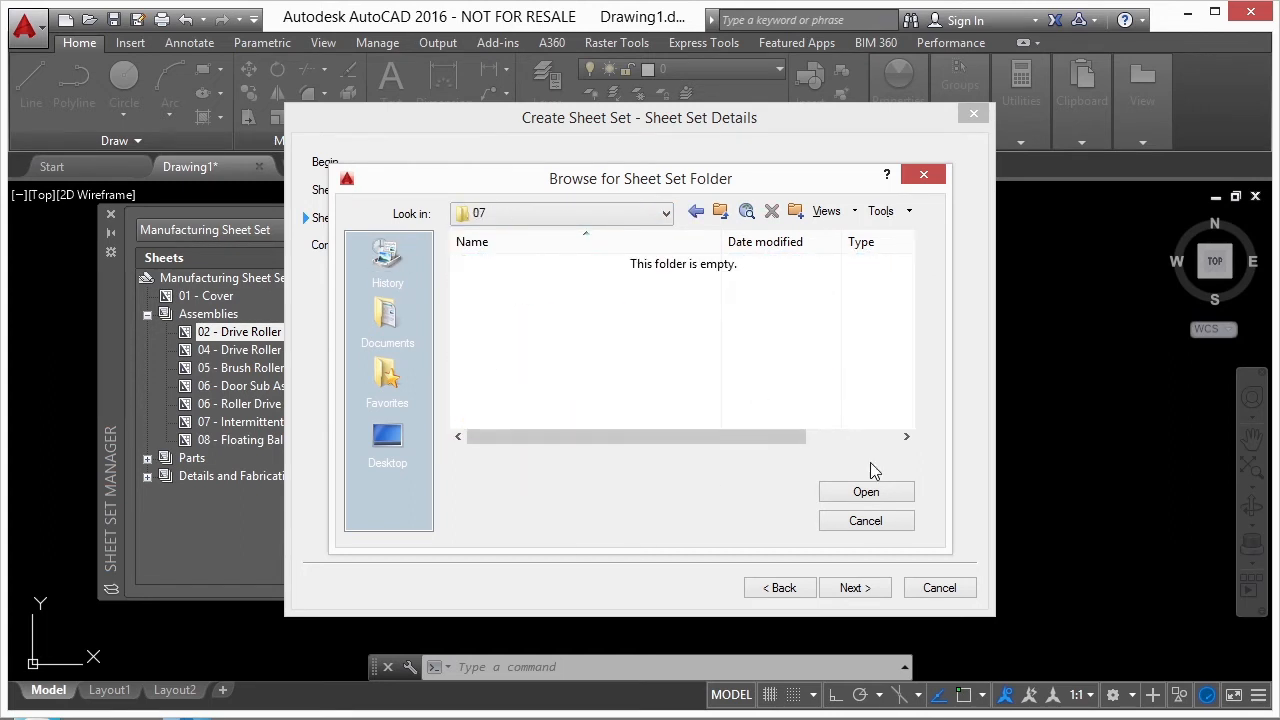
left_click(866, 491)
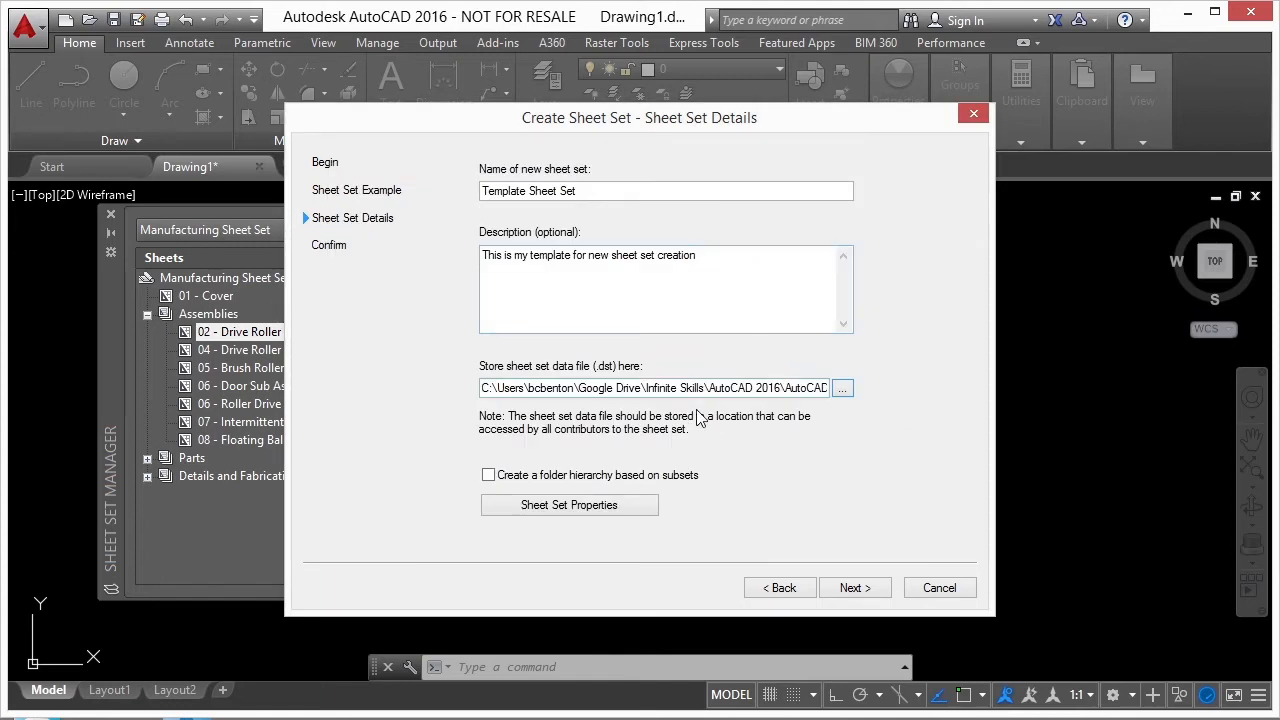
- Open the Template Sheet Set's properties and review the options for adding a custom property without adding one
left_click(614, 511)
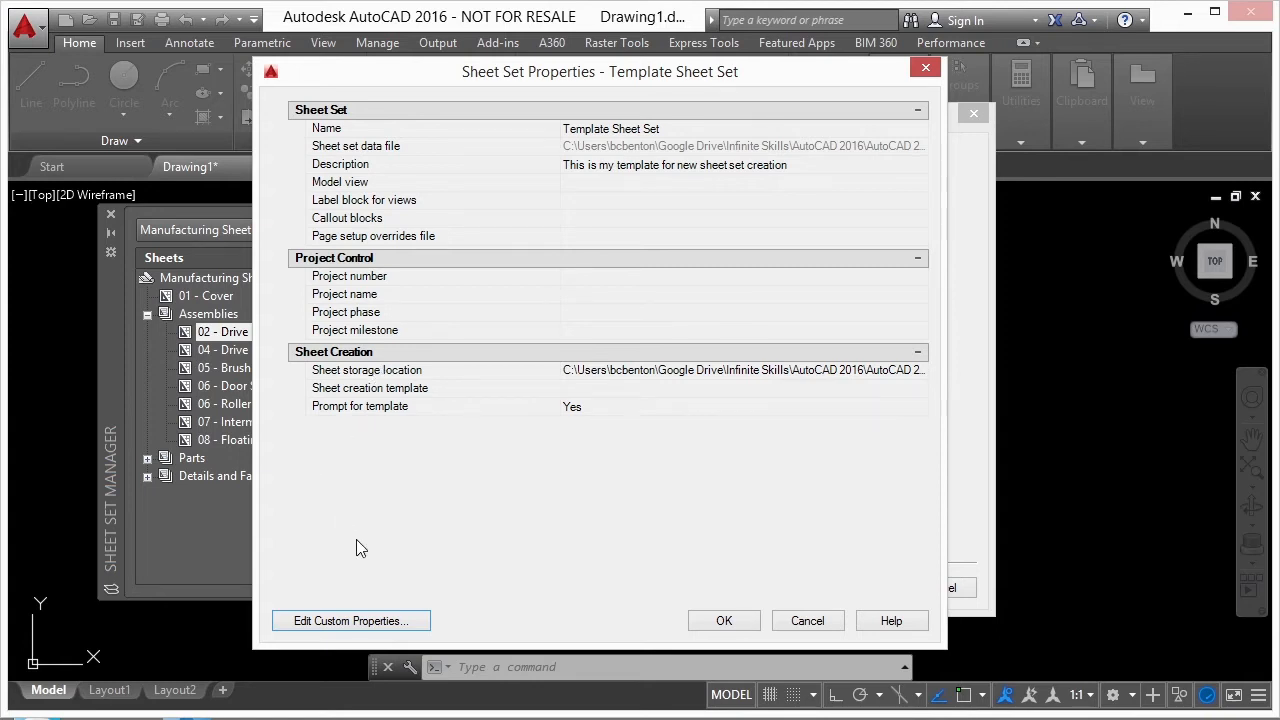
left_click(349, 621)
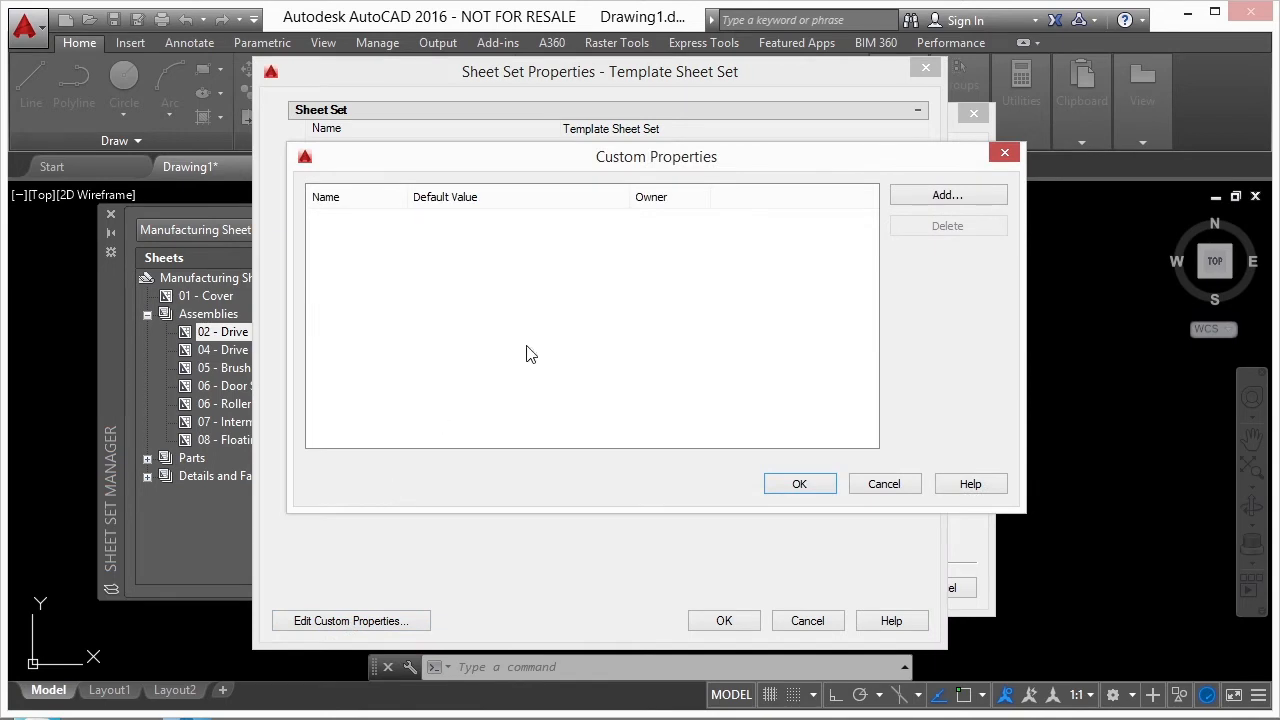
left_click(943, 198)
left_click_drag(777, 243, 723, 231)
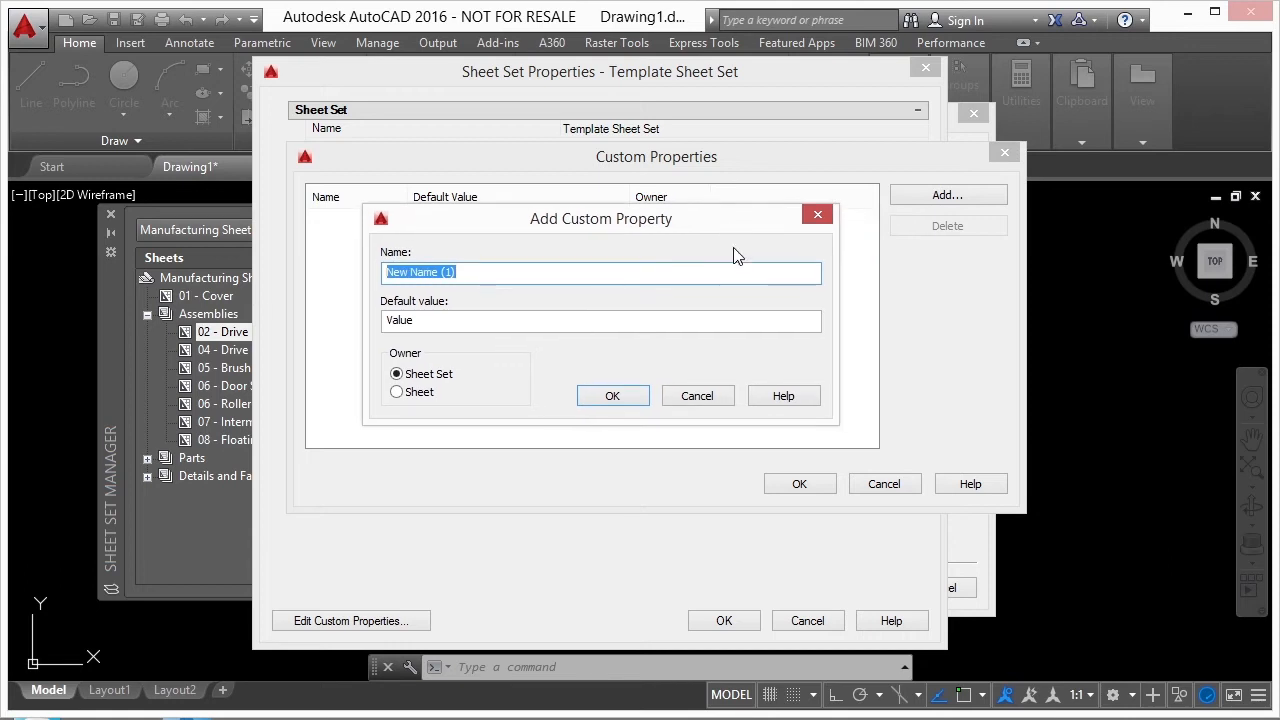
left_click(705, 395)
left_click(882, 488)
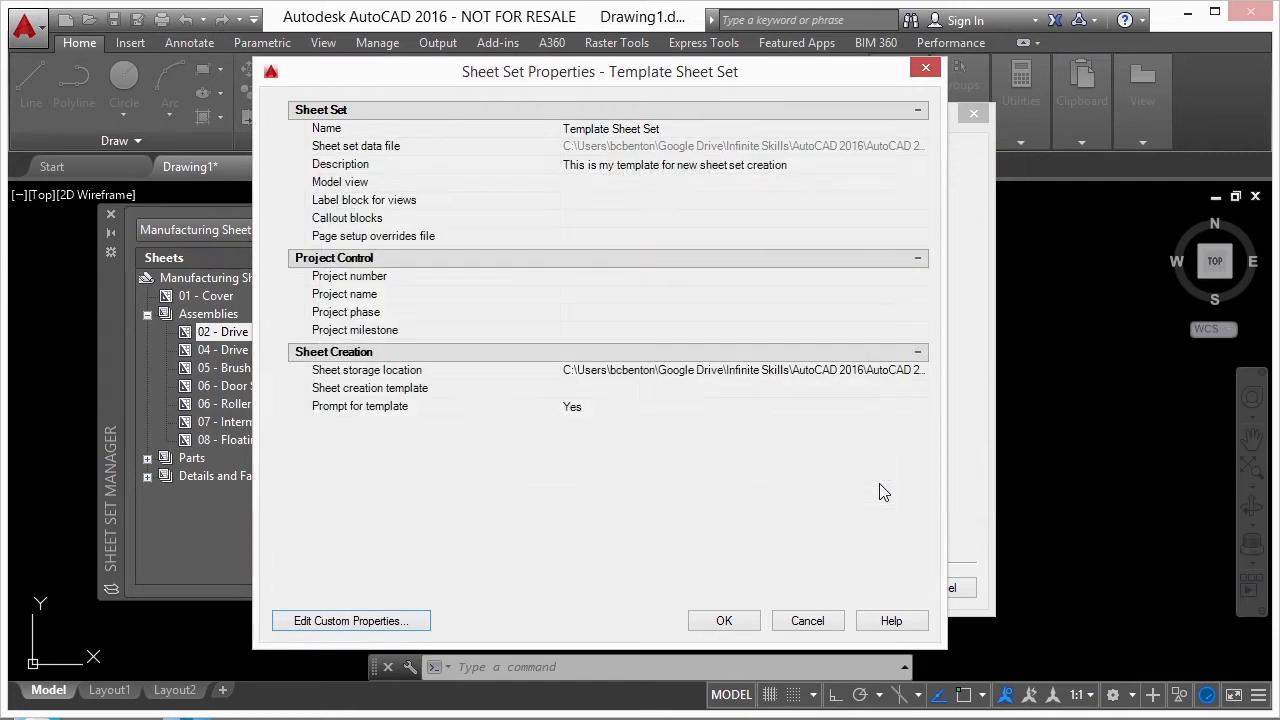
- Examine the sheet set's name, model view, label block, callout blocks, page setup overrides, project control fields and sheet storage location
left_click(613, 126)
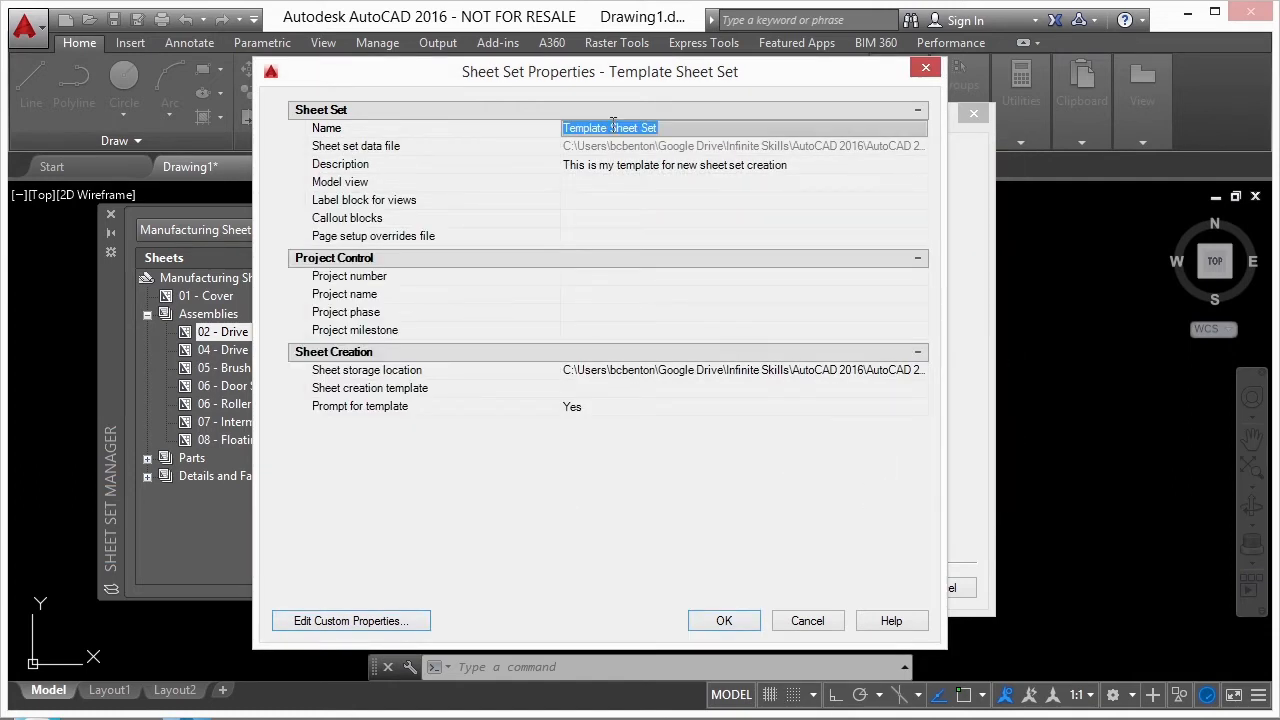
left_click(600, 183)
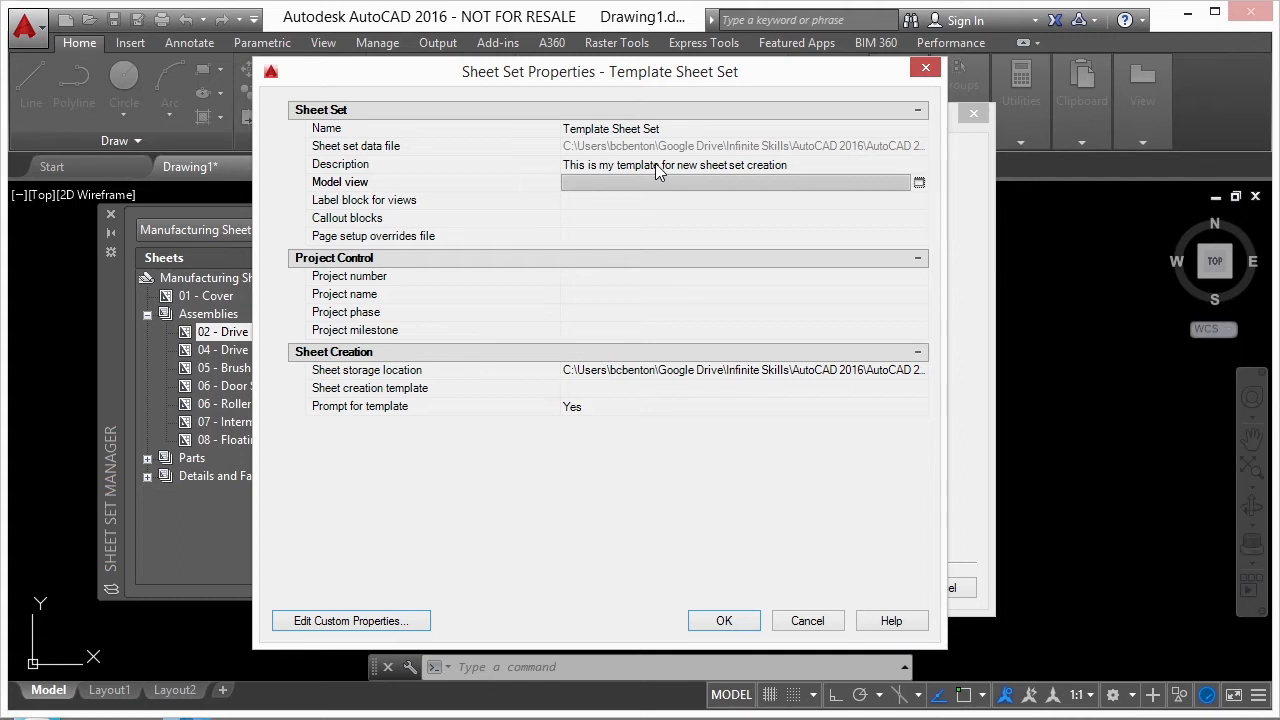
left_click(586, 201)
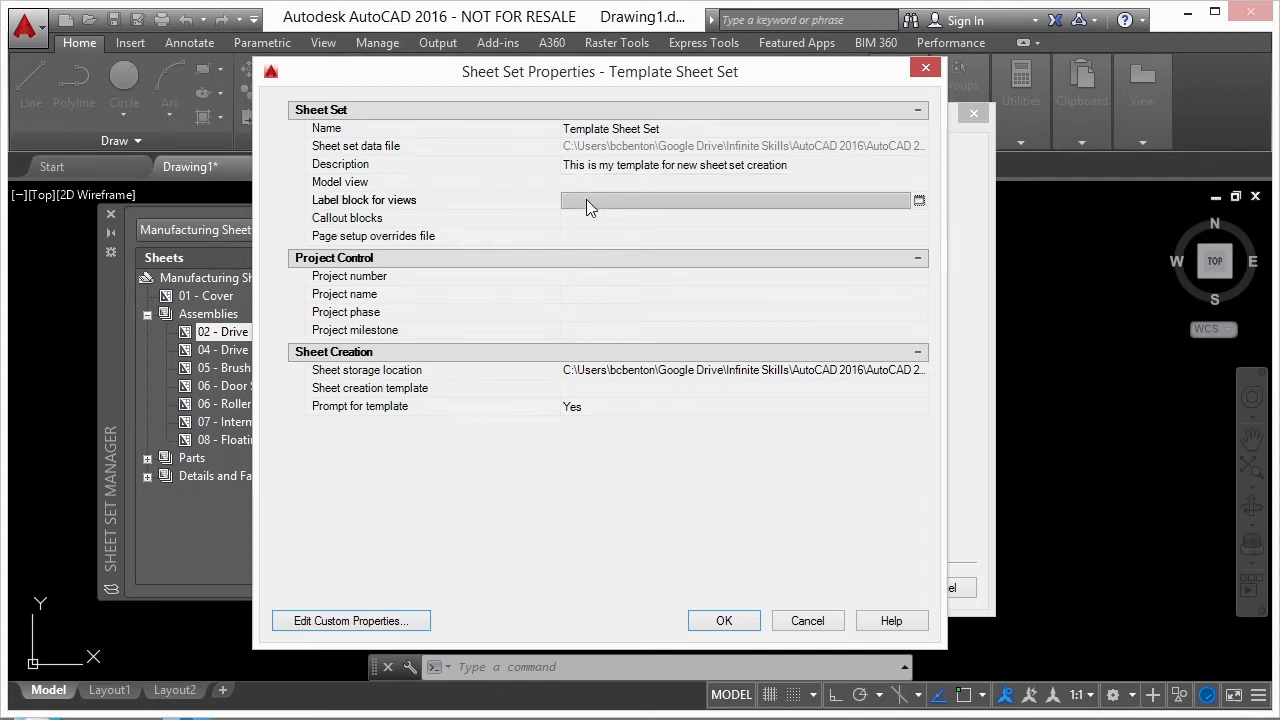
left_click(600, 217)
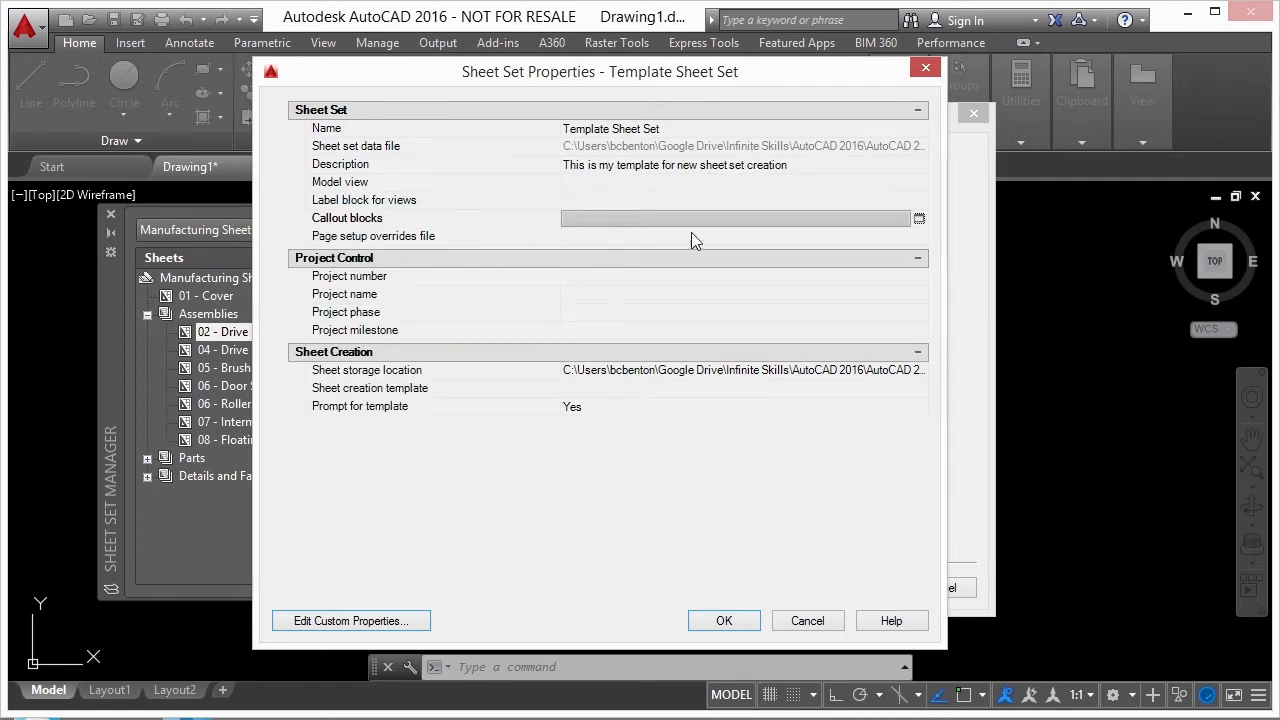
left_click(603, 238)
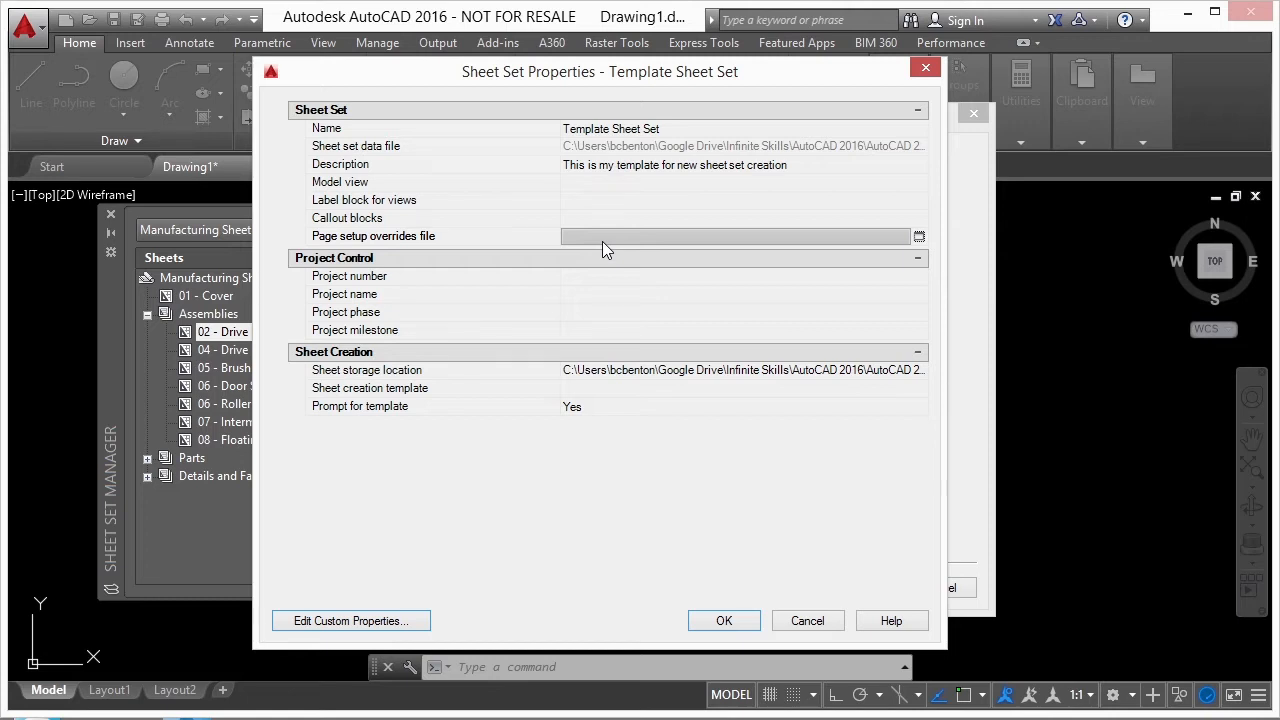
left_click(606, 275)
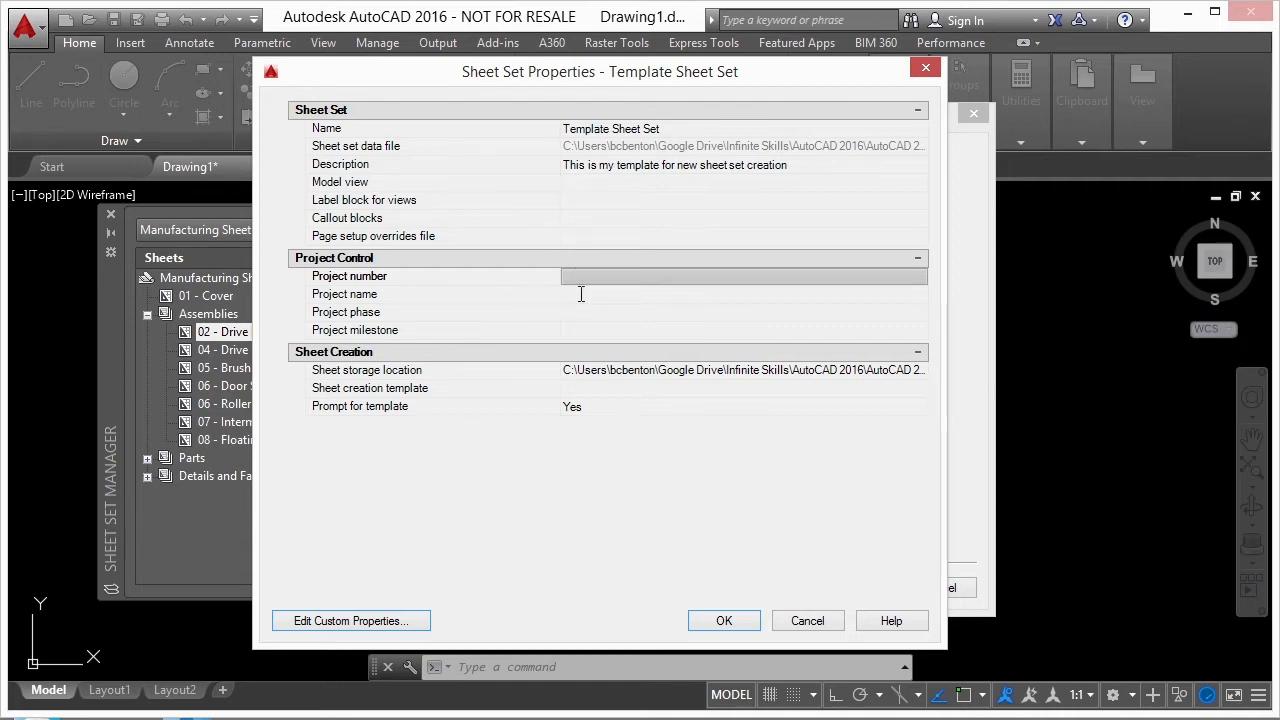
left_click(580, 294)
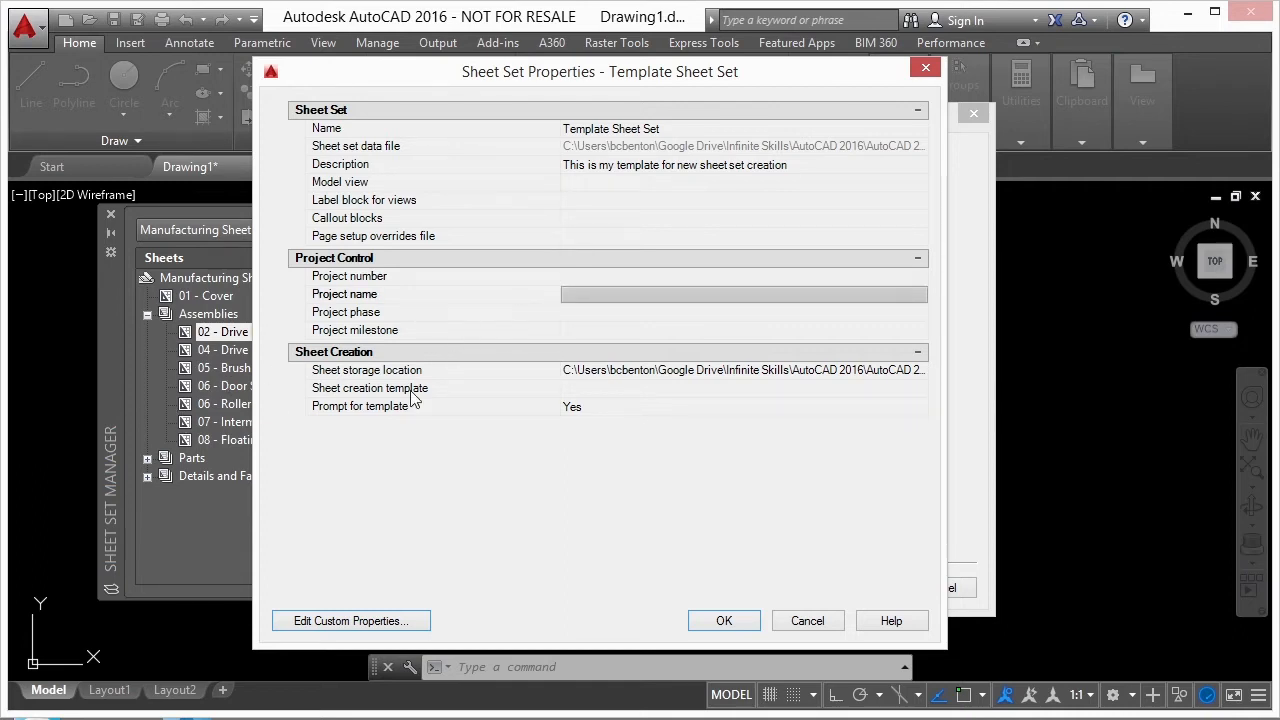
left_click(572, 312)
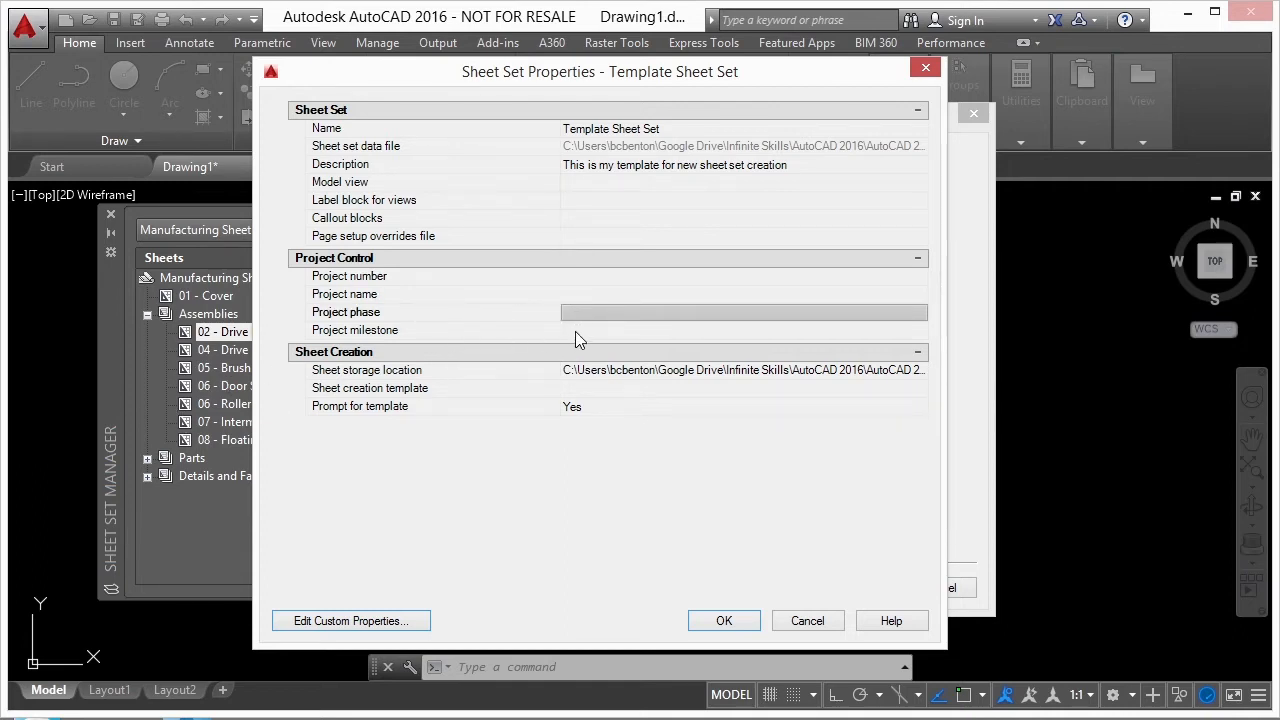
left_click(575, 331)
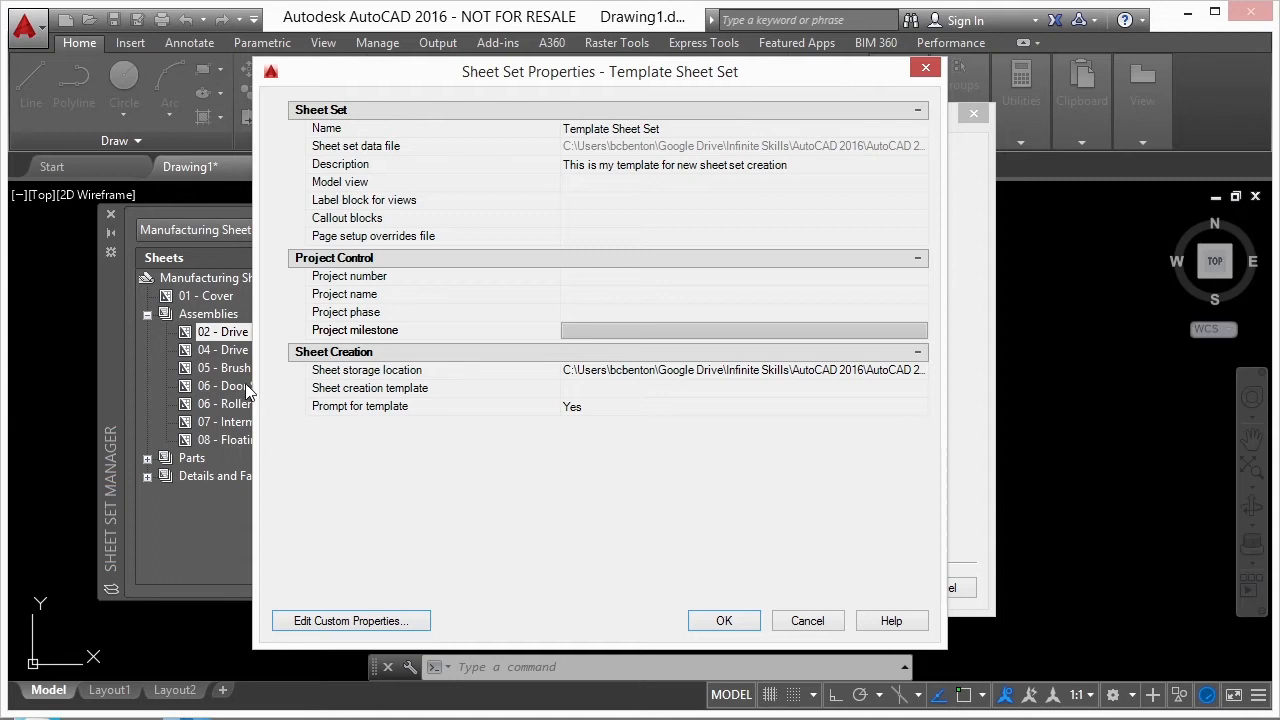
left_click(593, 378)
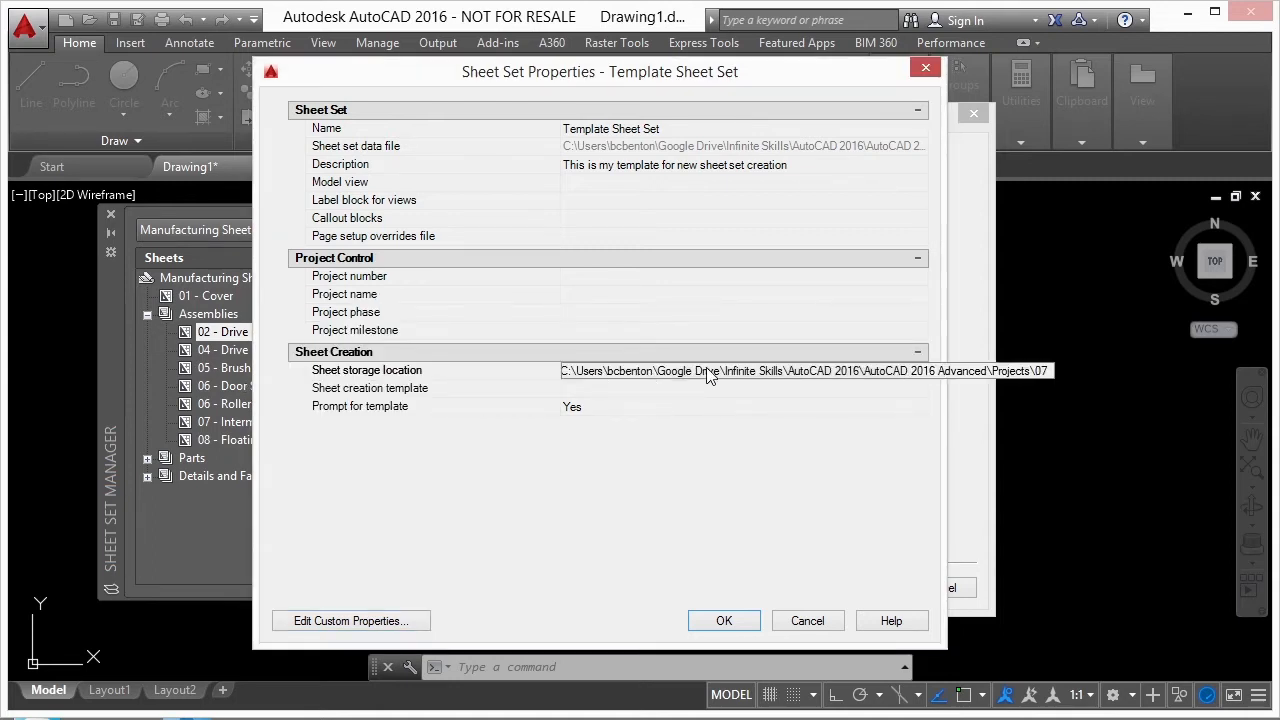
- Add a custom property named "Engineer of Record" to the Template Sheet Set, owned by the sheet set
left_click(621, 390)
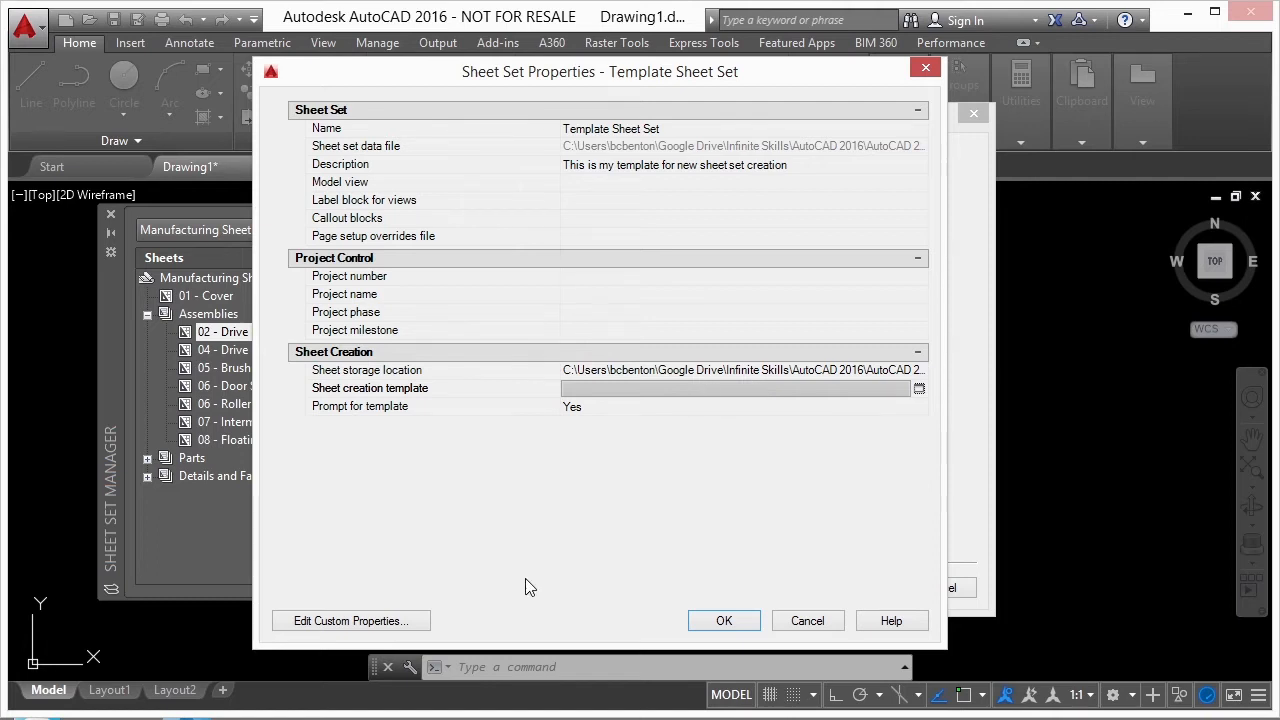
left_click(349, 624)
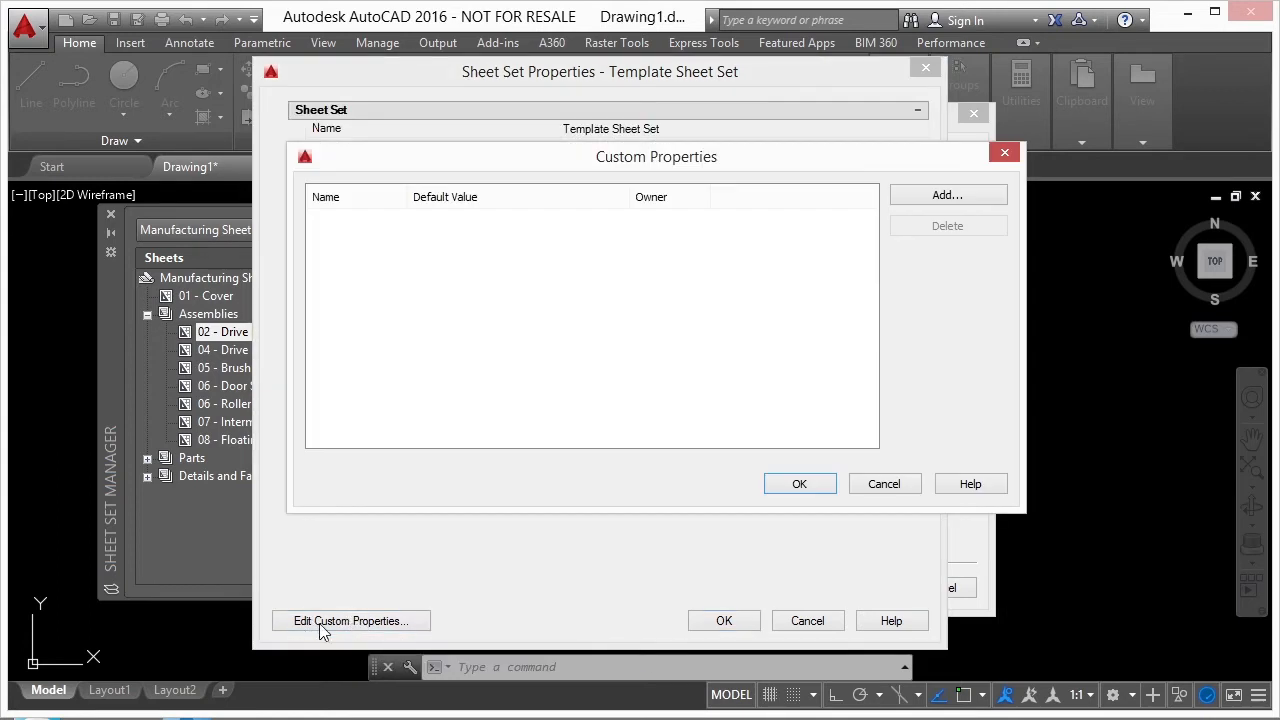
left_click_drag(903, 163, 1089, 208)
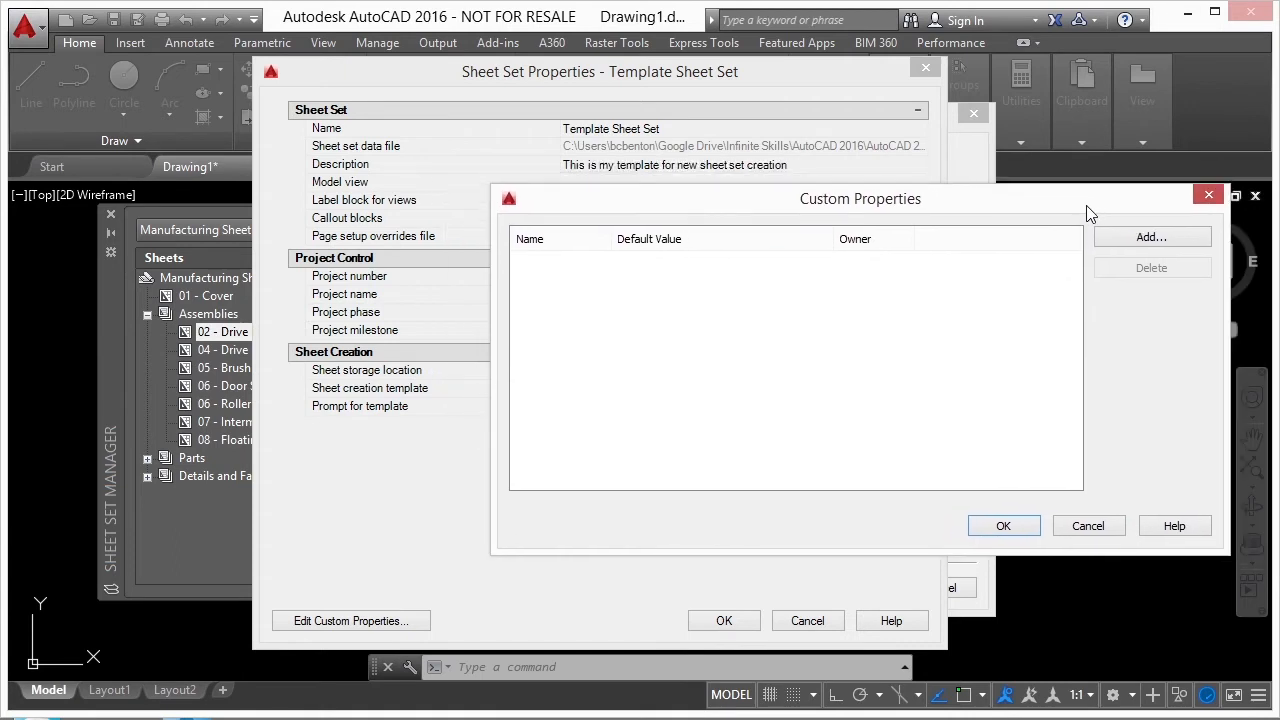
left_click(1148, 238)
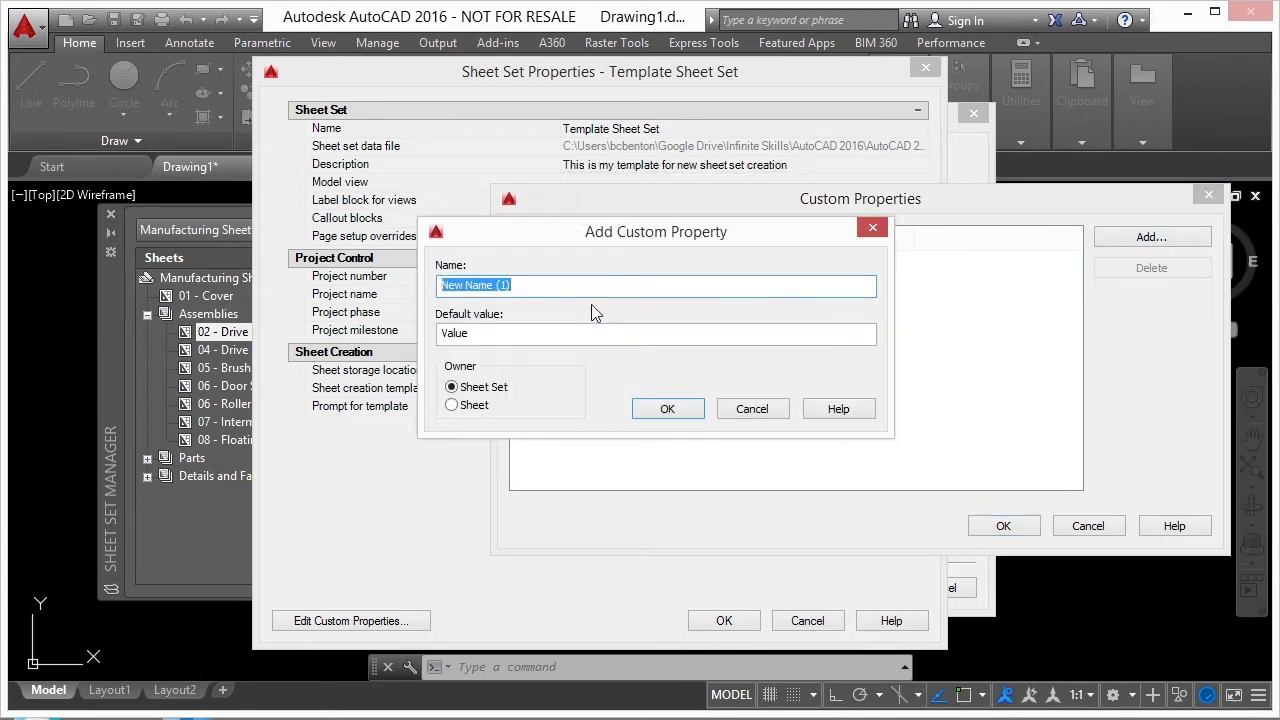
type("E")
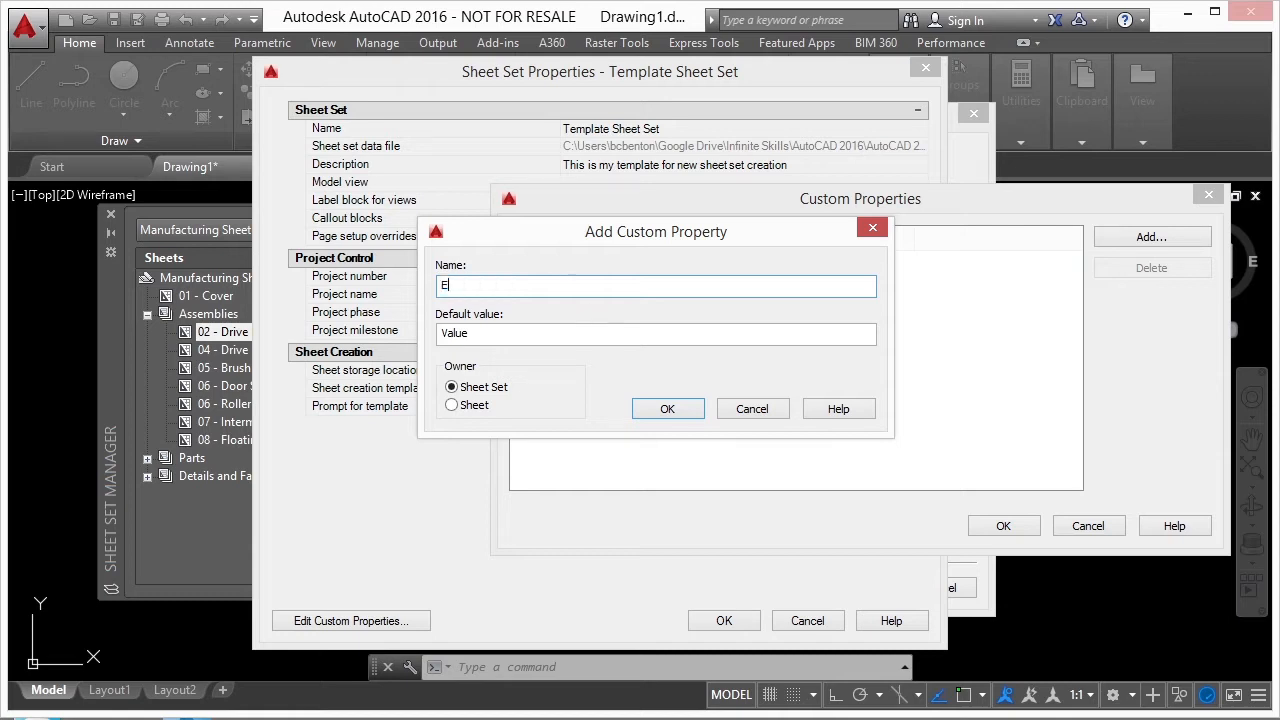
type("ngineer of Record")
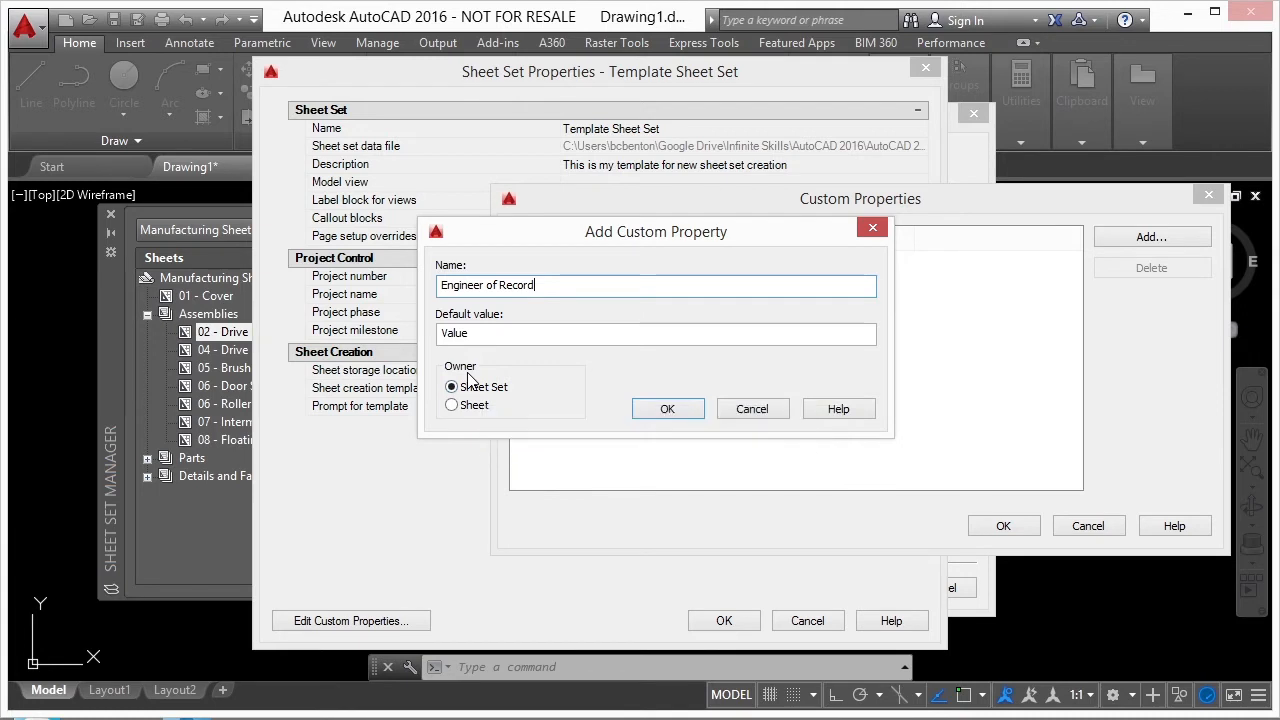
double_click(468, 335)
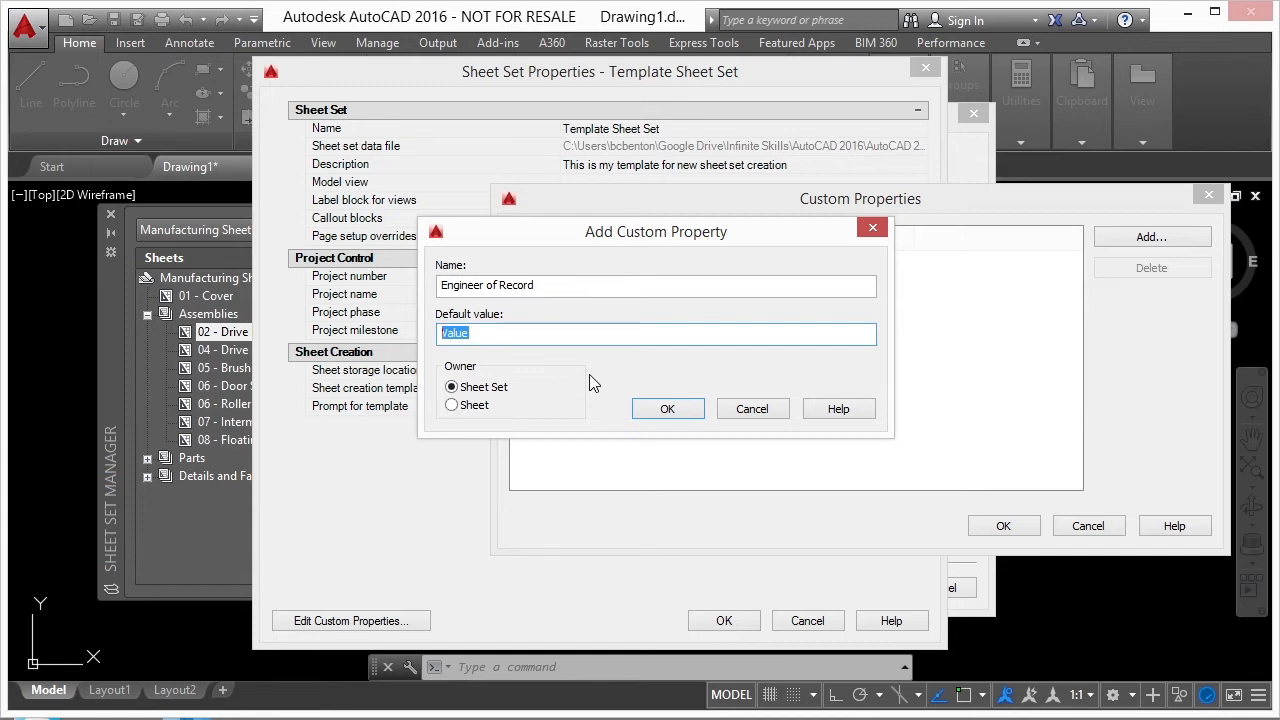
left_click(665, 409)
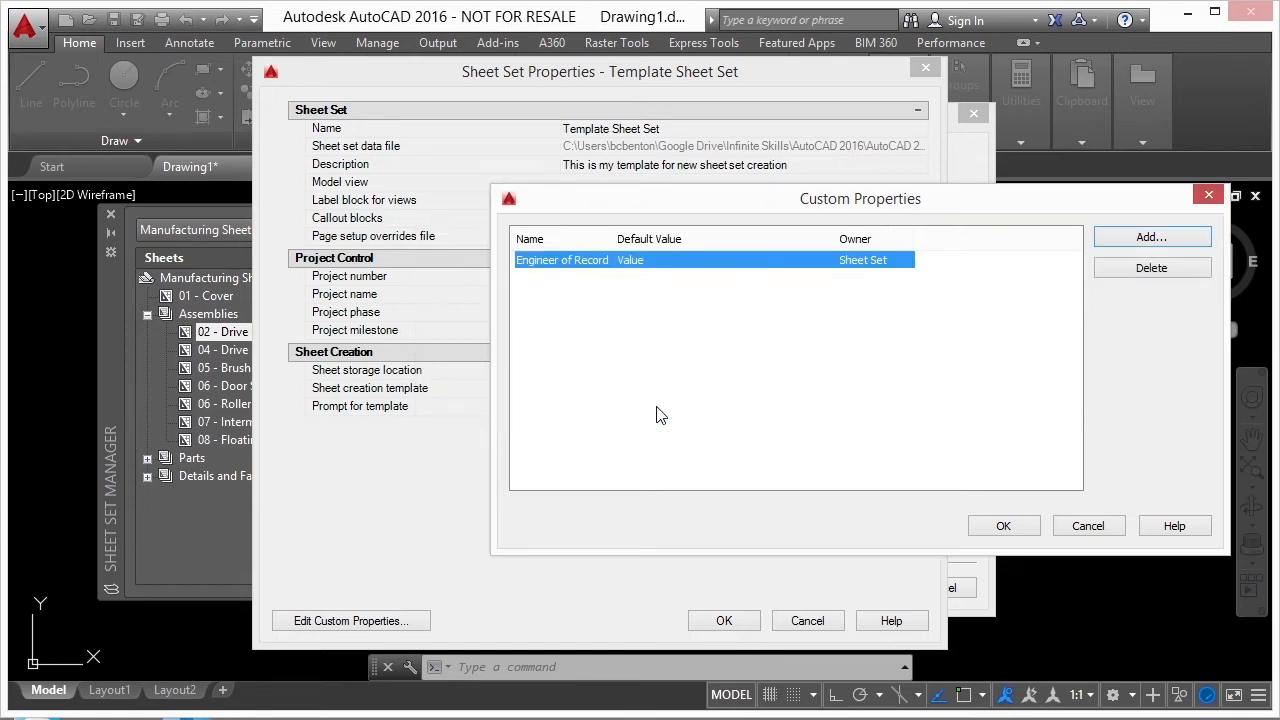
left_click(1004, 525)
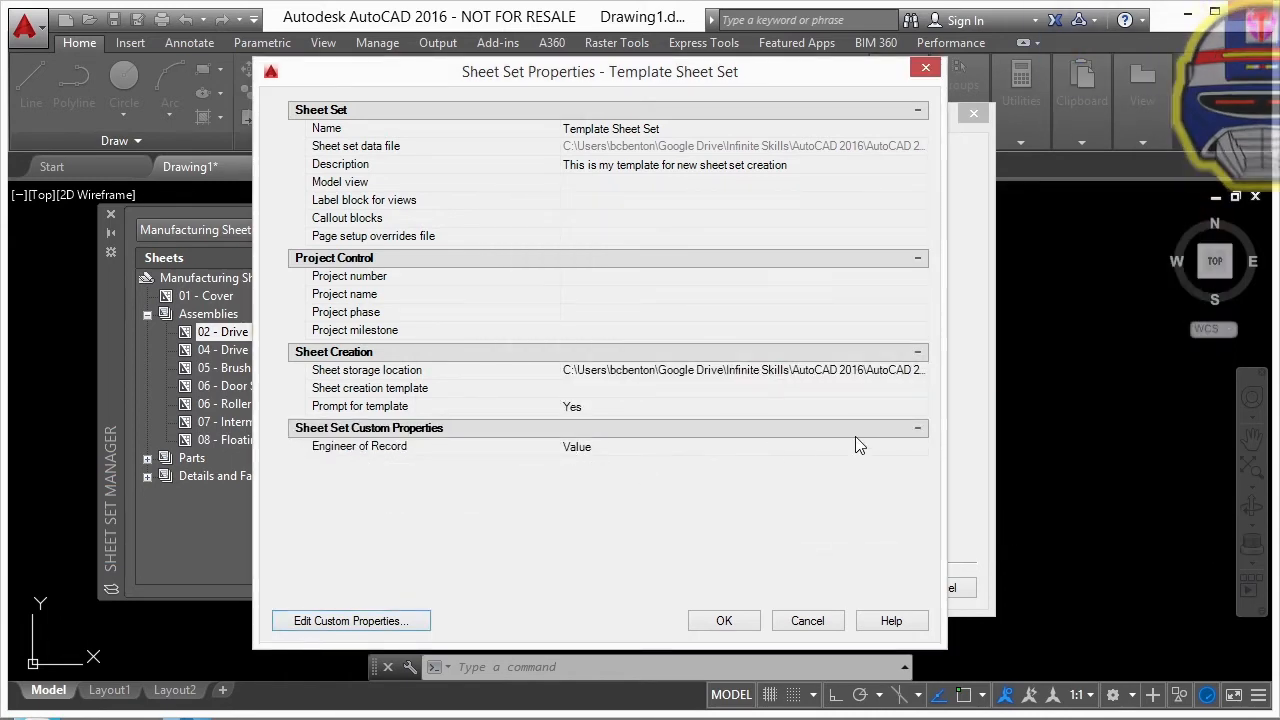
- Enter the engineer's name as the value of the Engineer of Record custom property
left_click(395, 452)
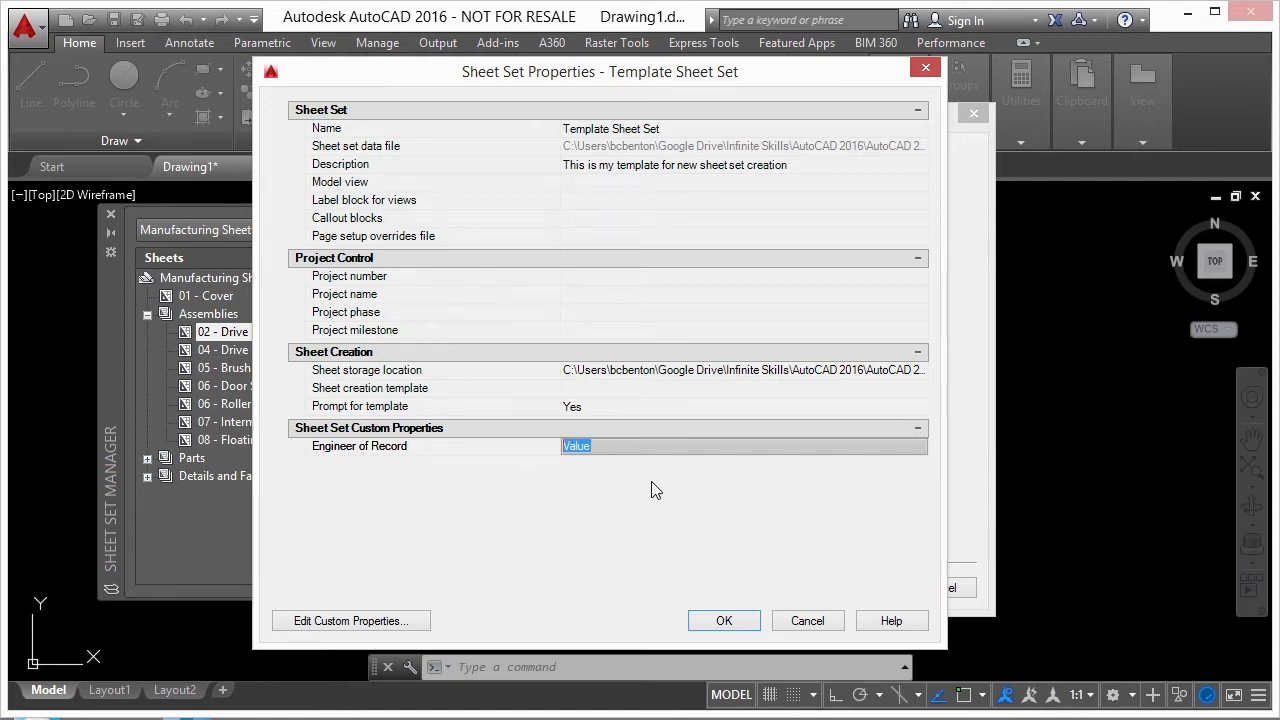
type("H Solo")
key("Return")
- Add a custom property named "Drawn By" owned by the sheet, with the drafter's initials as its default value
left_click(421, 626)
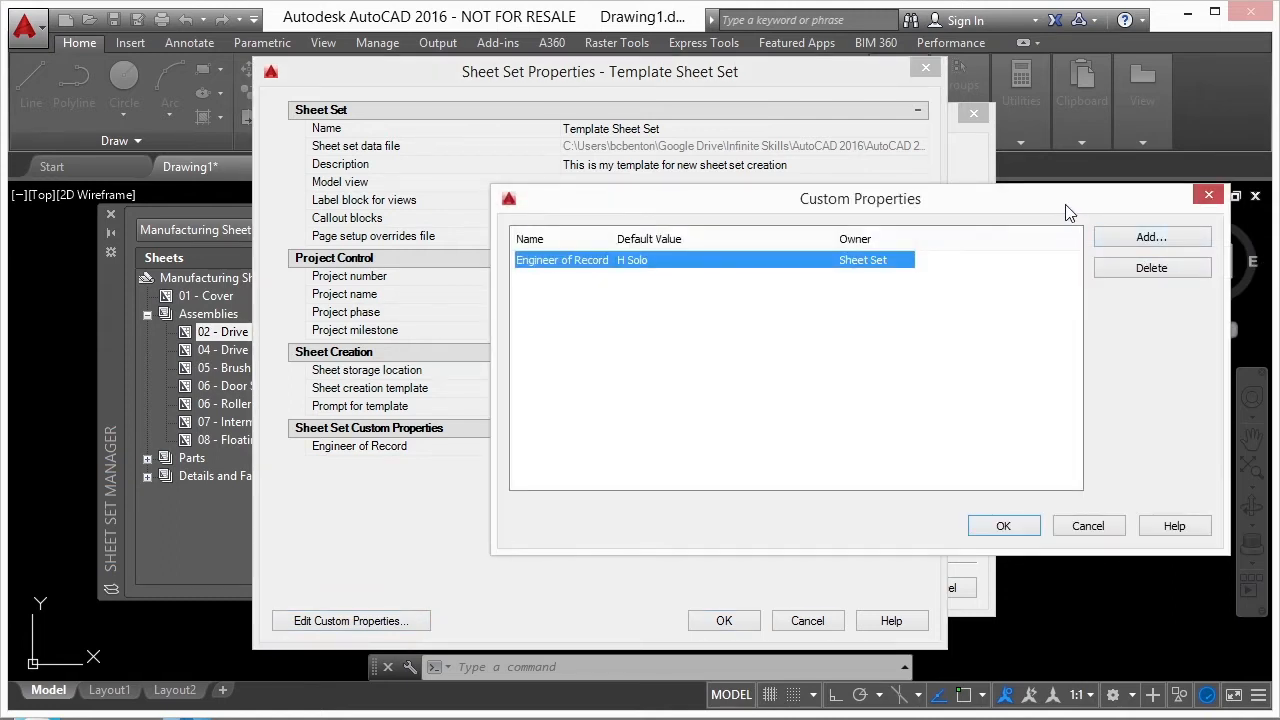
left_click(1145, 238)
left_click(476, 406)
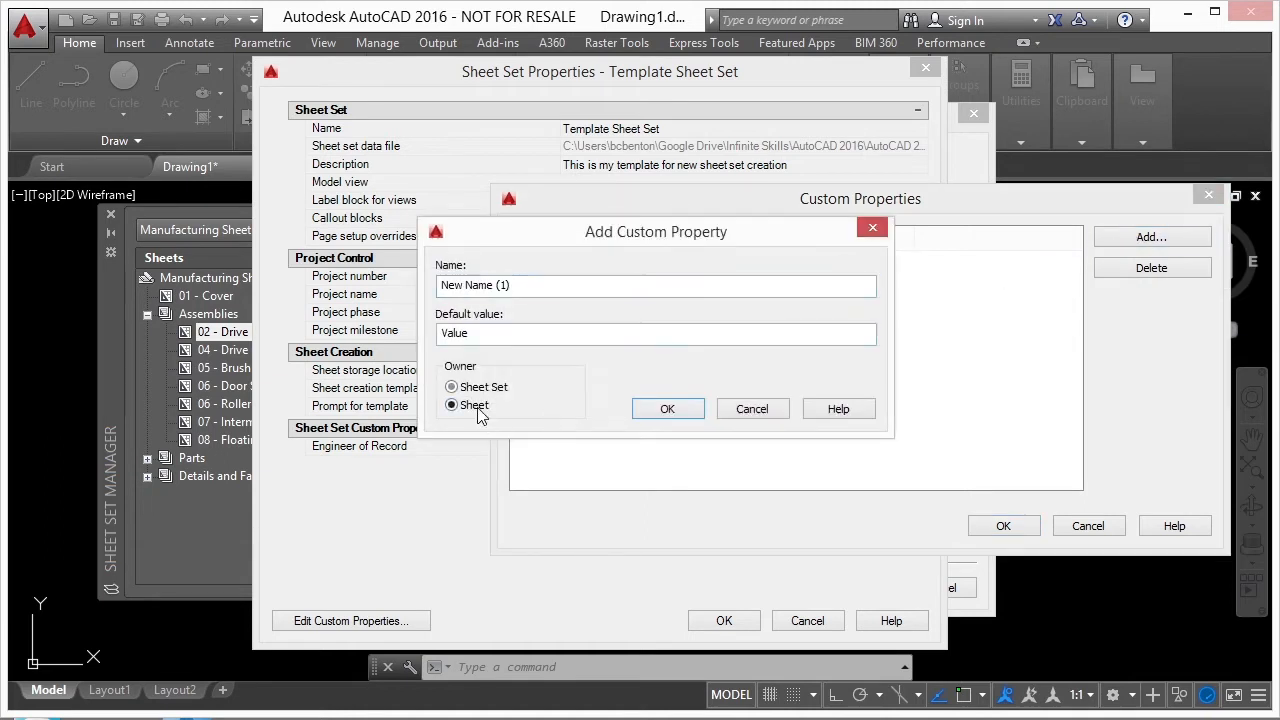
triple_click(546, 289)
type("Drawn By")
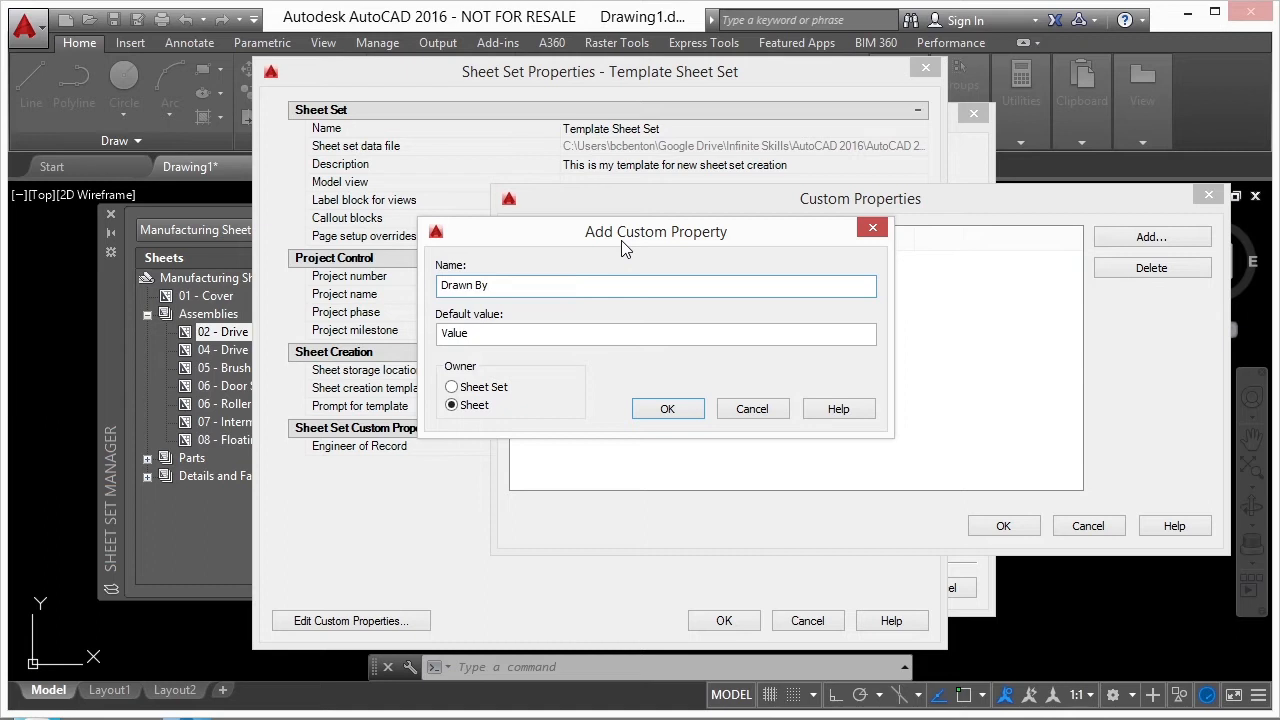
double_click(516, 336)
type("BCB")
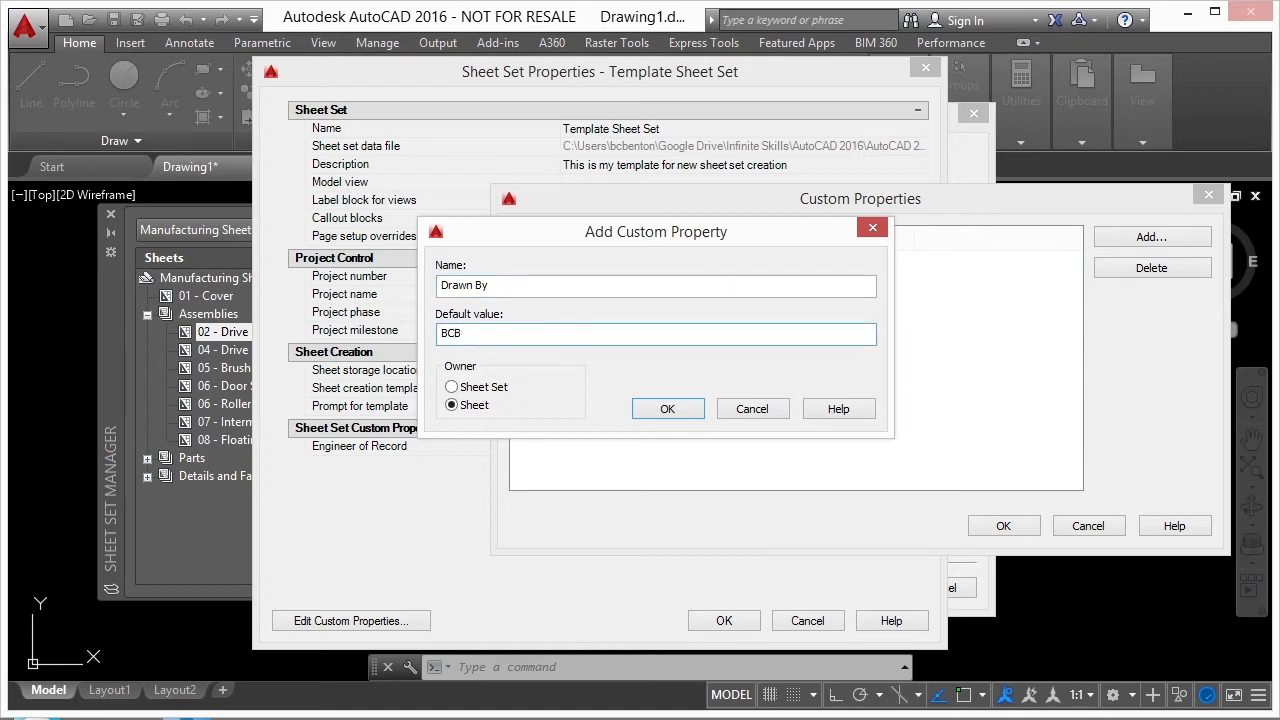
left_click(669, 408)
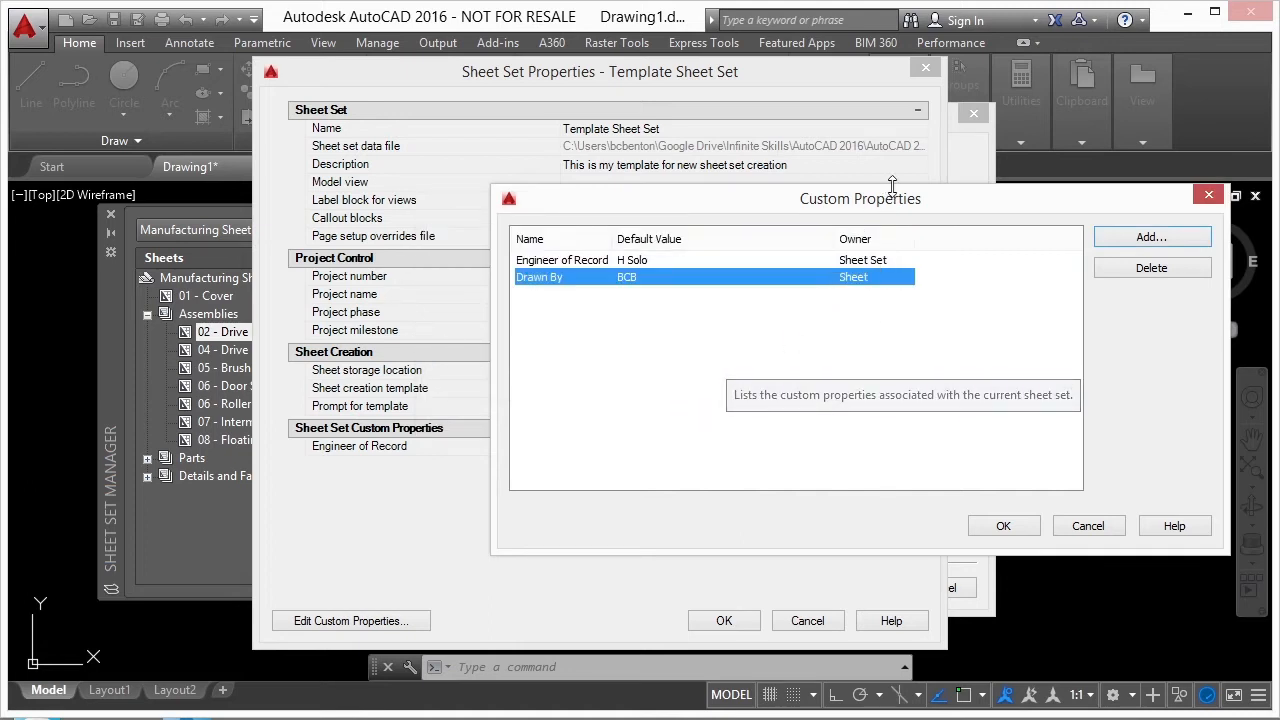
- Compare the names, default values and owners of the Engineer of Record and Drawn By custom properties
left_click_drag(913, 205, 908, 201)
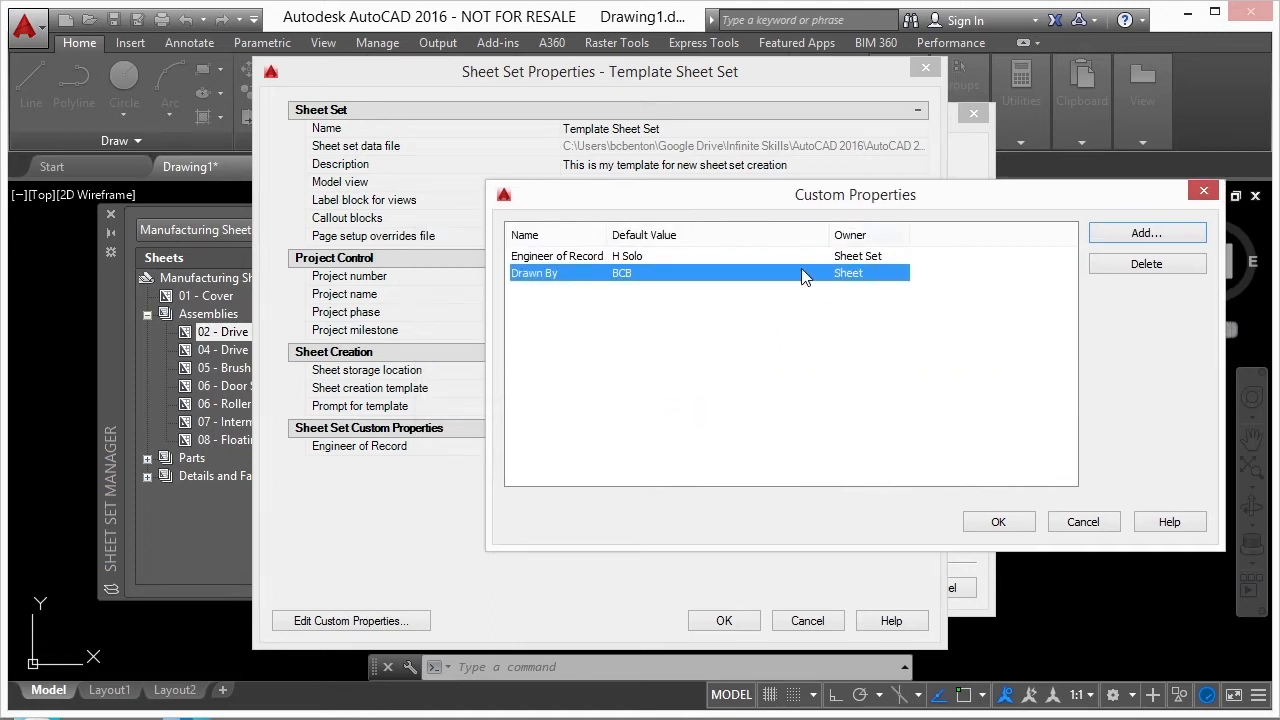
left_click(571, 258)
left_click(572, 272)
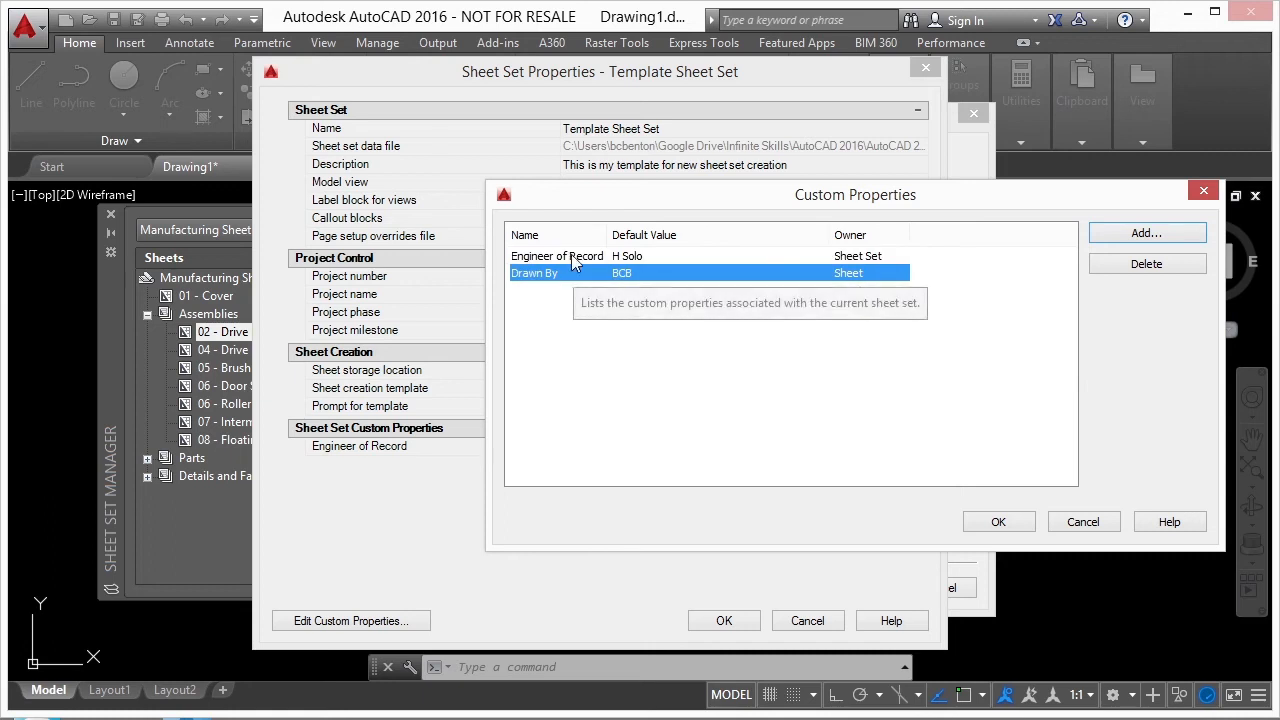
double_click(573, 256)
left_click(555, 276)
key("Up")
key("Down")
key("Up")
key("Down")
left_click(644, 257)
left_click(643, 272)
left_click(854, 255)
left_click(853, 277)
key("Up")
key("Down")
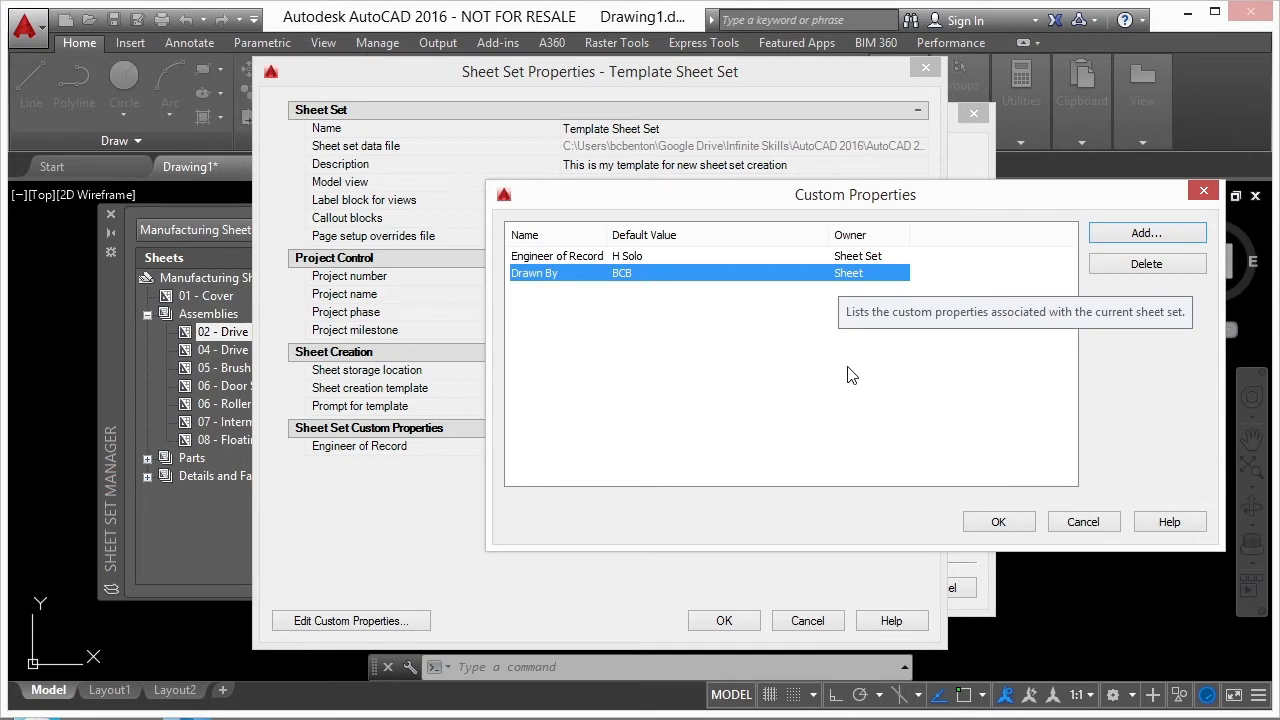
- Accept the custom property list and check the Drawn By and Engineer of Record entries in the sheet set properties
left_click(997, 522)
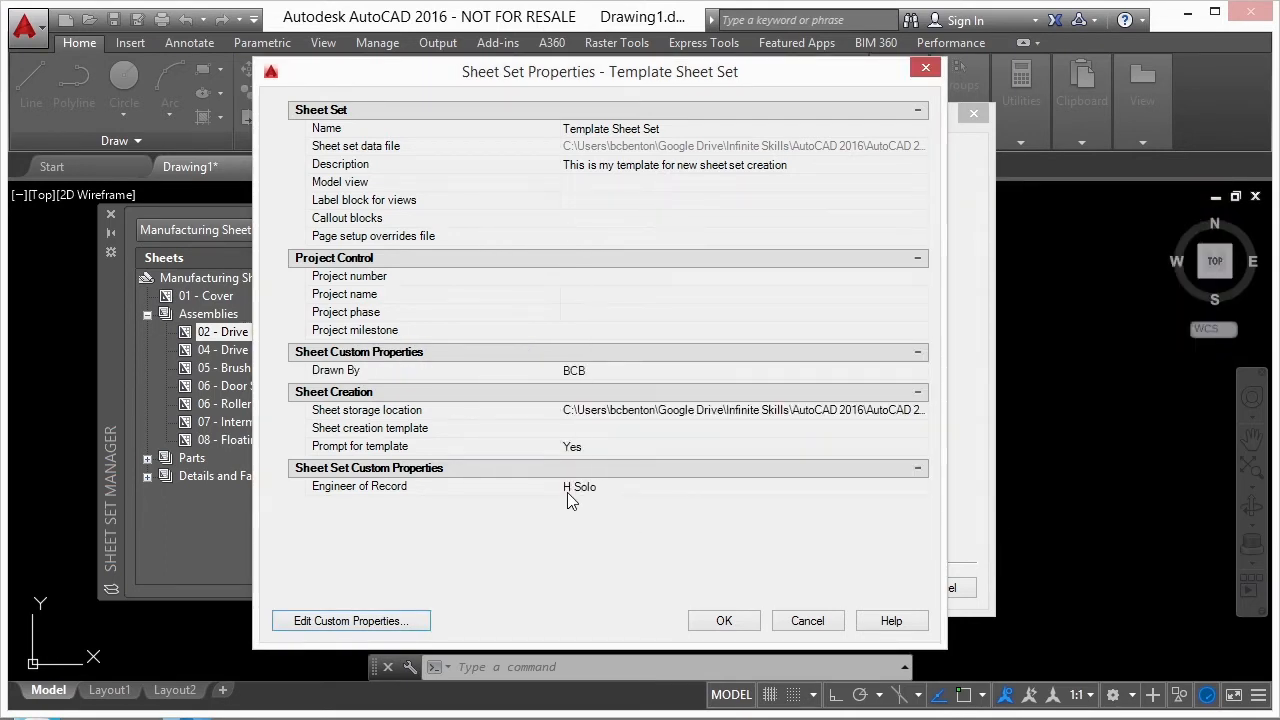
left_click(596, 486)
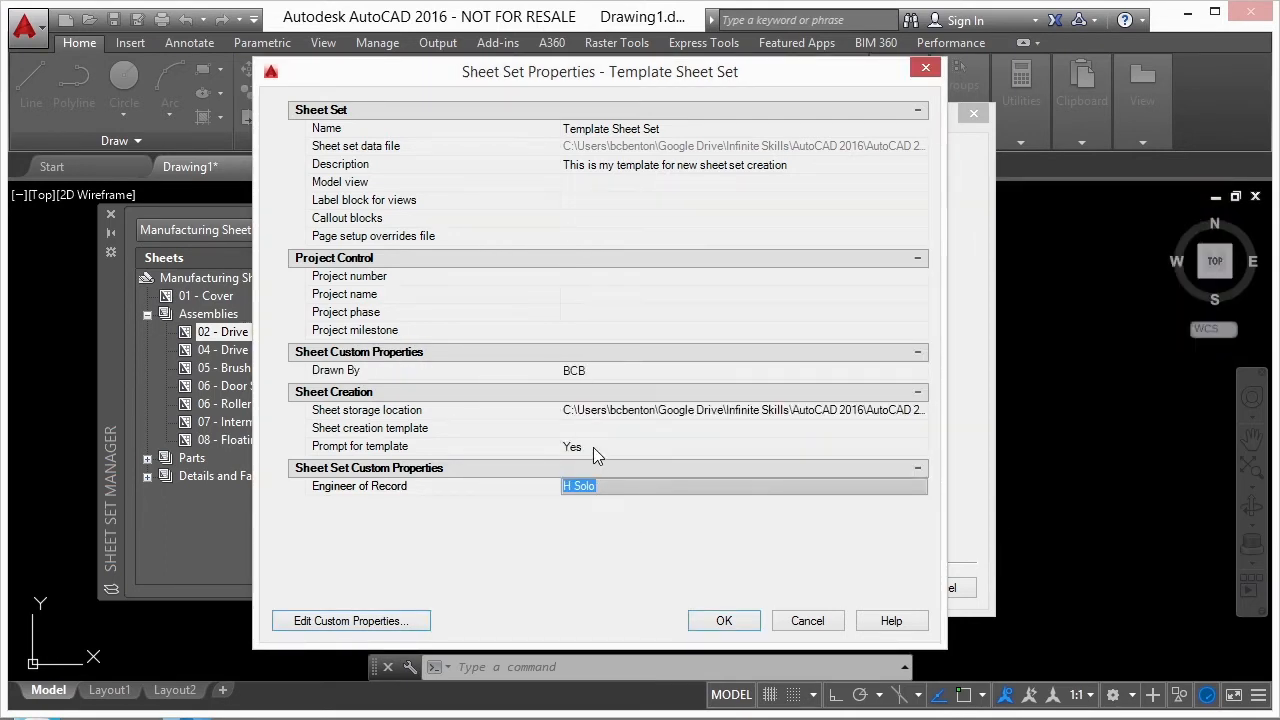
left_click(594, 370)
left_click(591, 487)
left_click(394, 372)
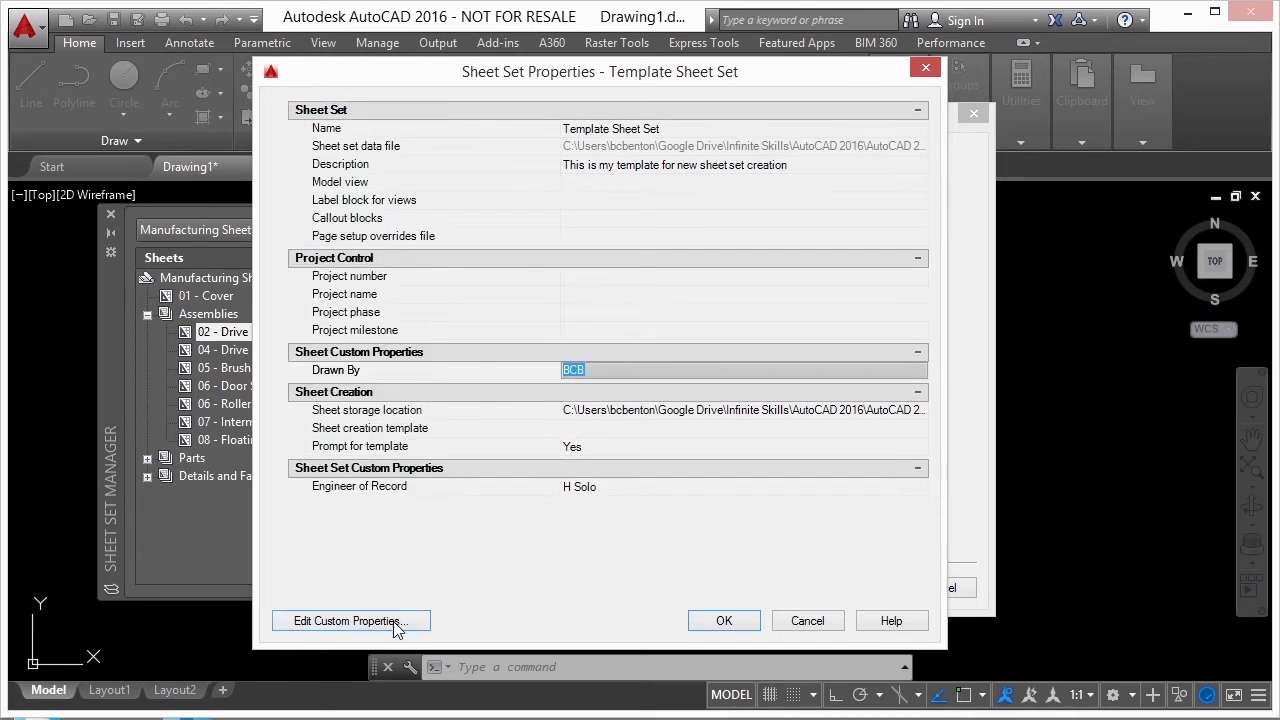
left_click(360, 487)
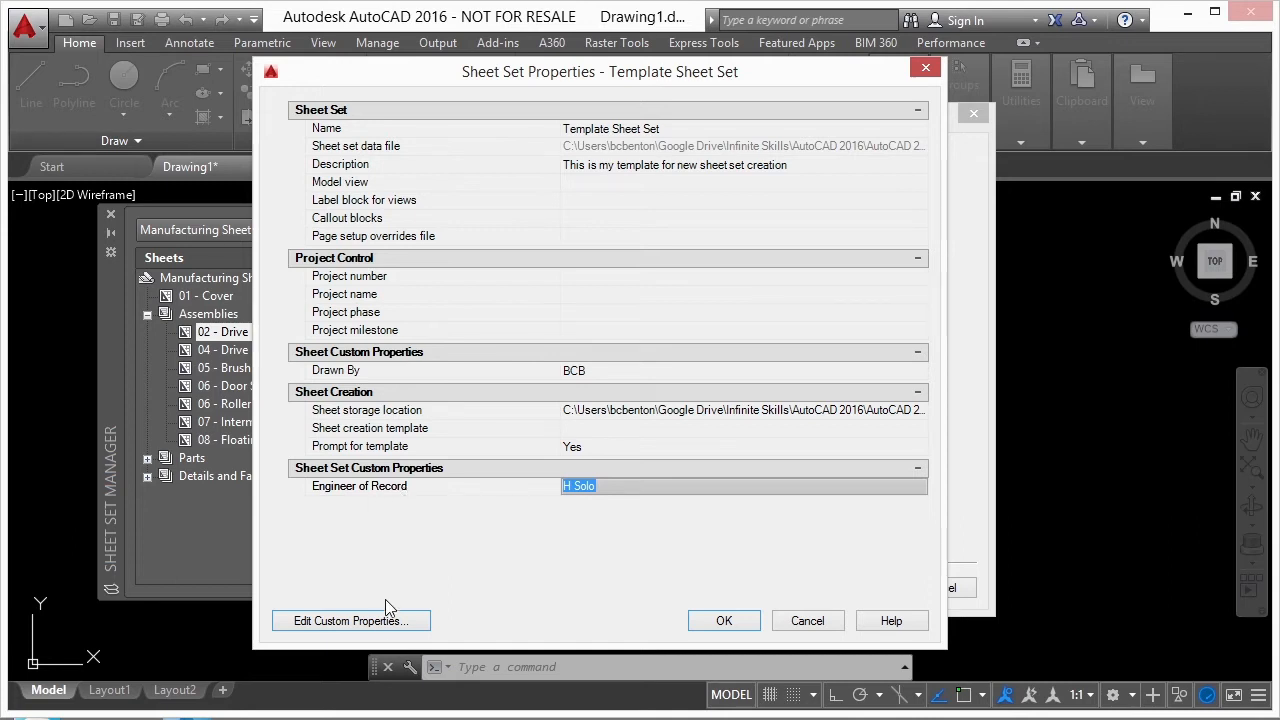
- Add another custom property named "Checked By" to the Template Sheet Set, owned by the sheet
left_click(380, 628)
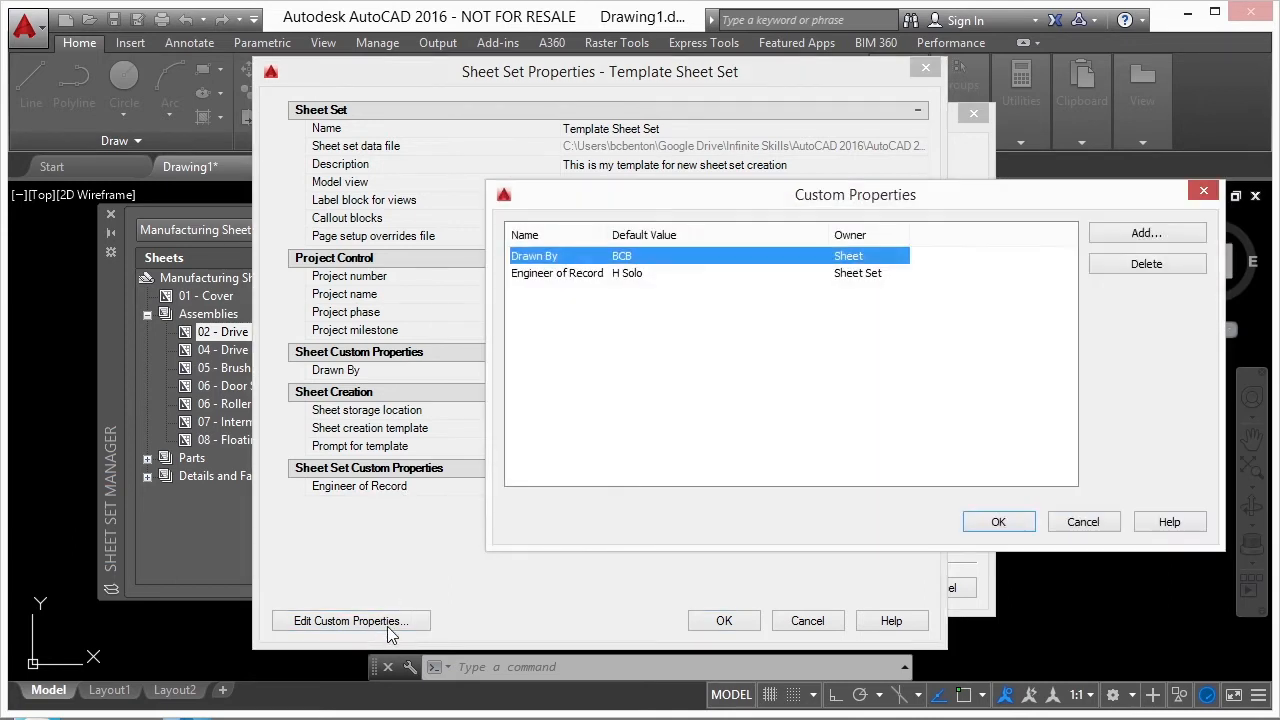
left_click(583, 276)
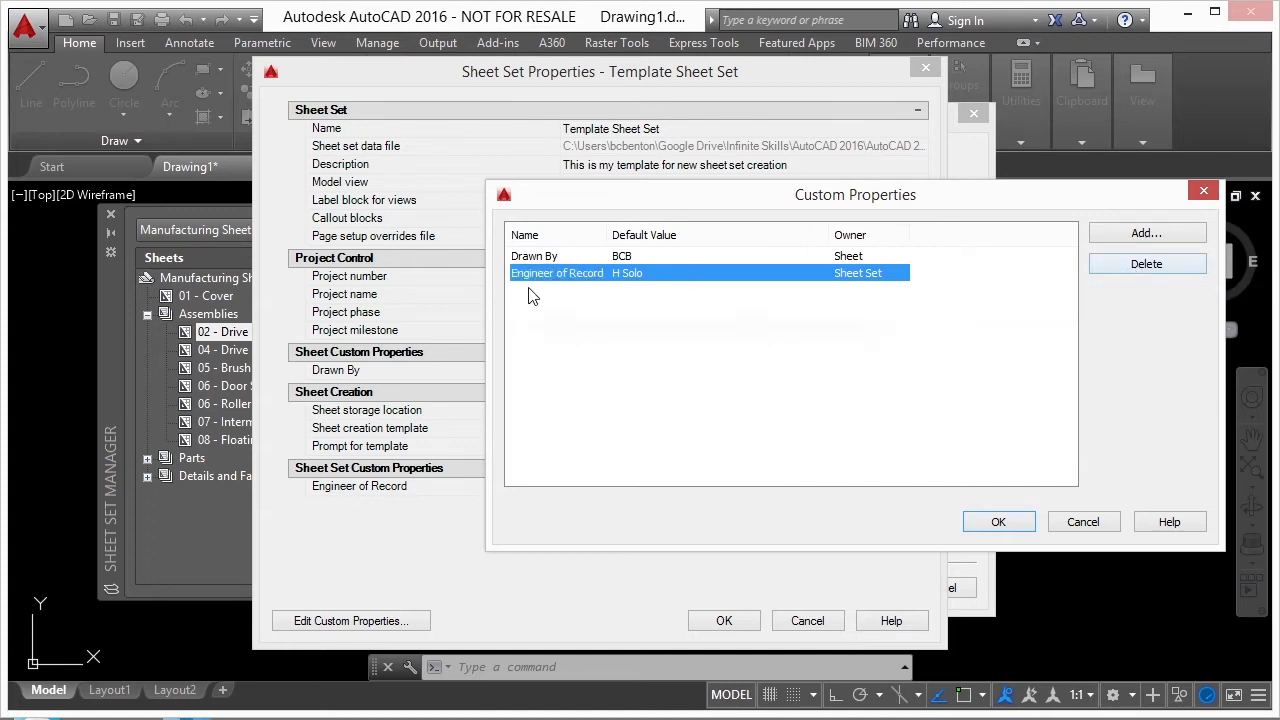
left_click_drag(703, 203, 645, 88)
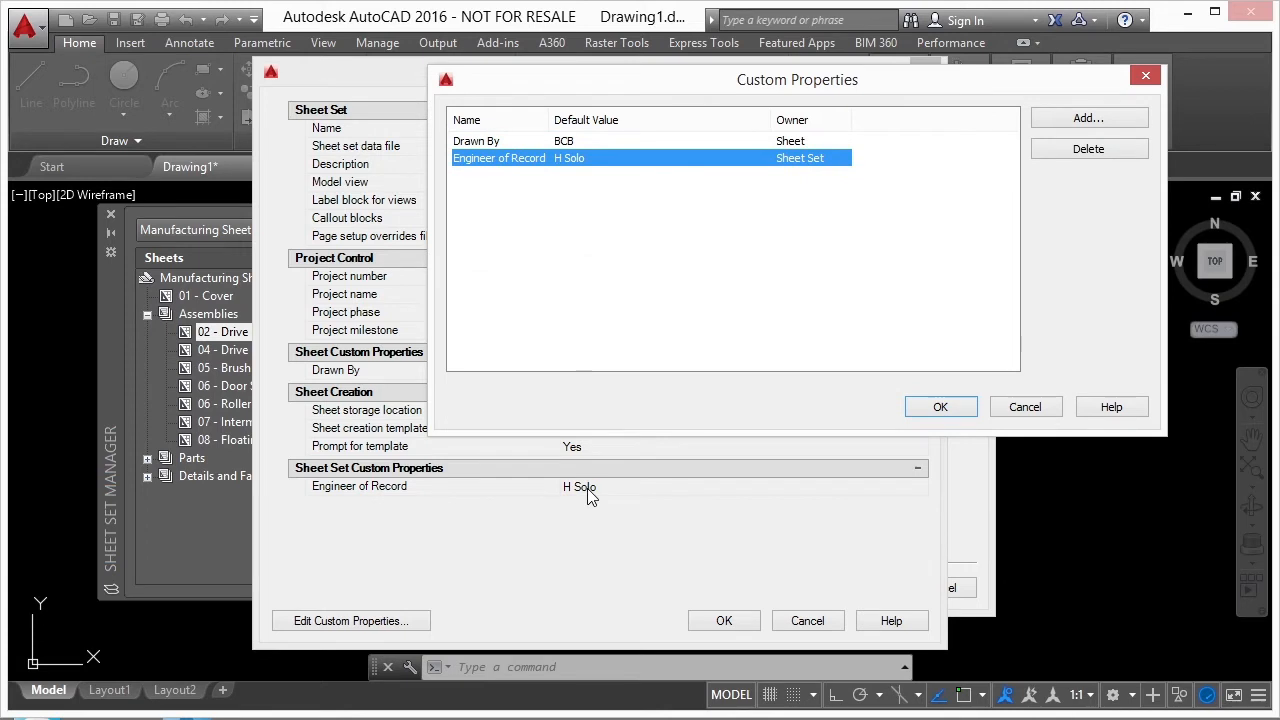
left_click_drag(767, 84, 735, 213)
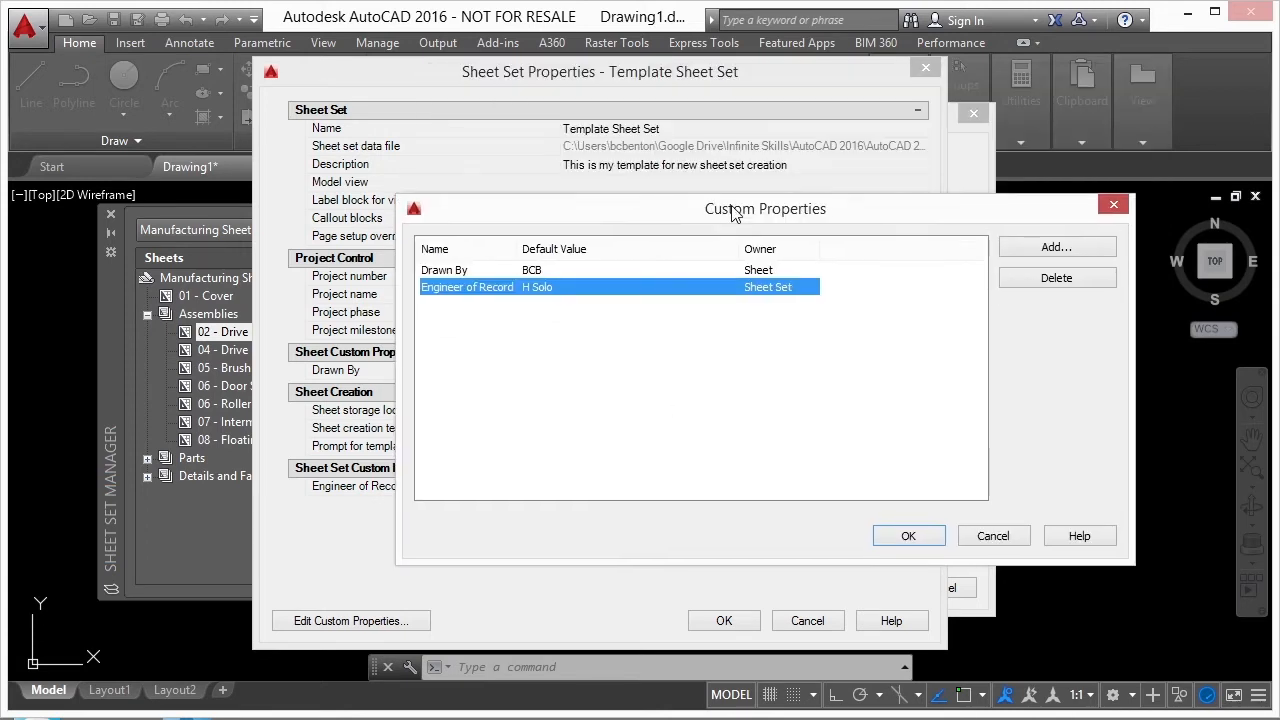
left_click(1024, 249)
type("Checked By")
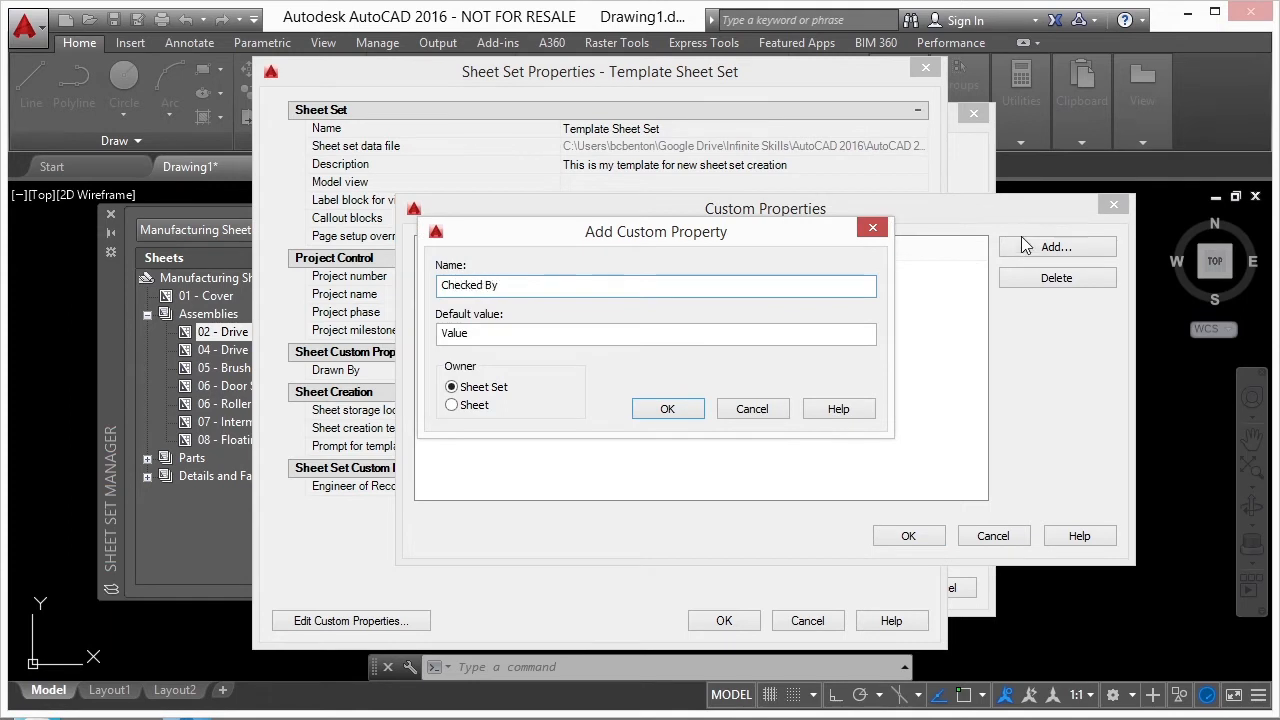
left_click(464, 408)
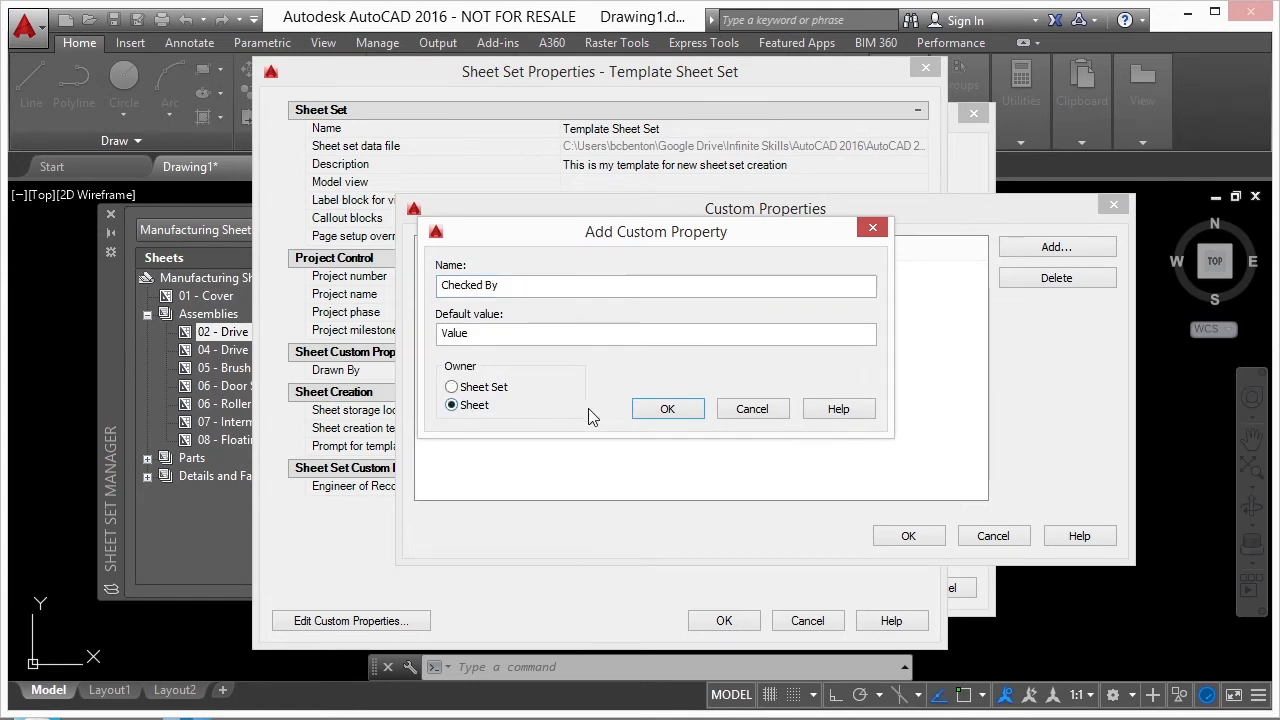
left_click(665, 410)
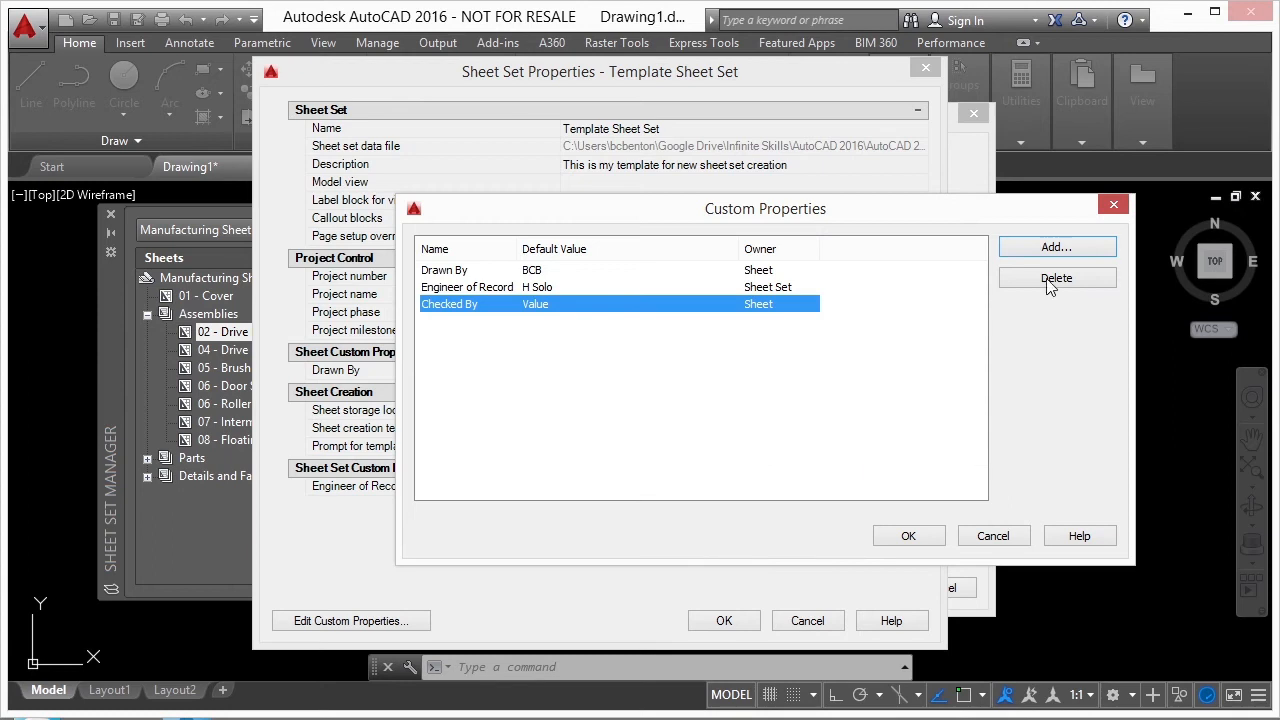
- Add a "Submittal Date" custom property owned by the sheet set, and save the sheet set properties
left_click(1060, 250)
type("Submittal Date")
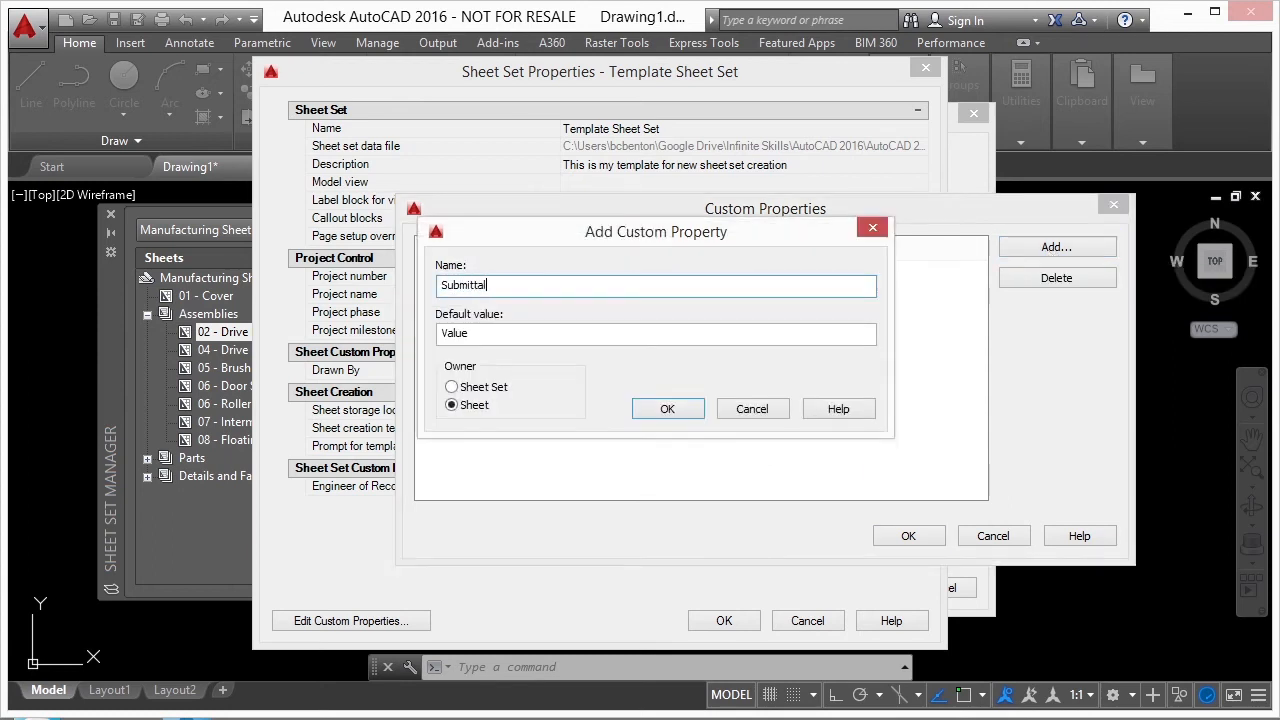
left_click(491, 390)
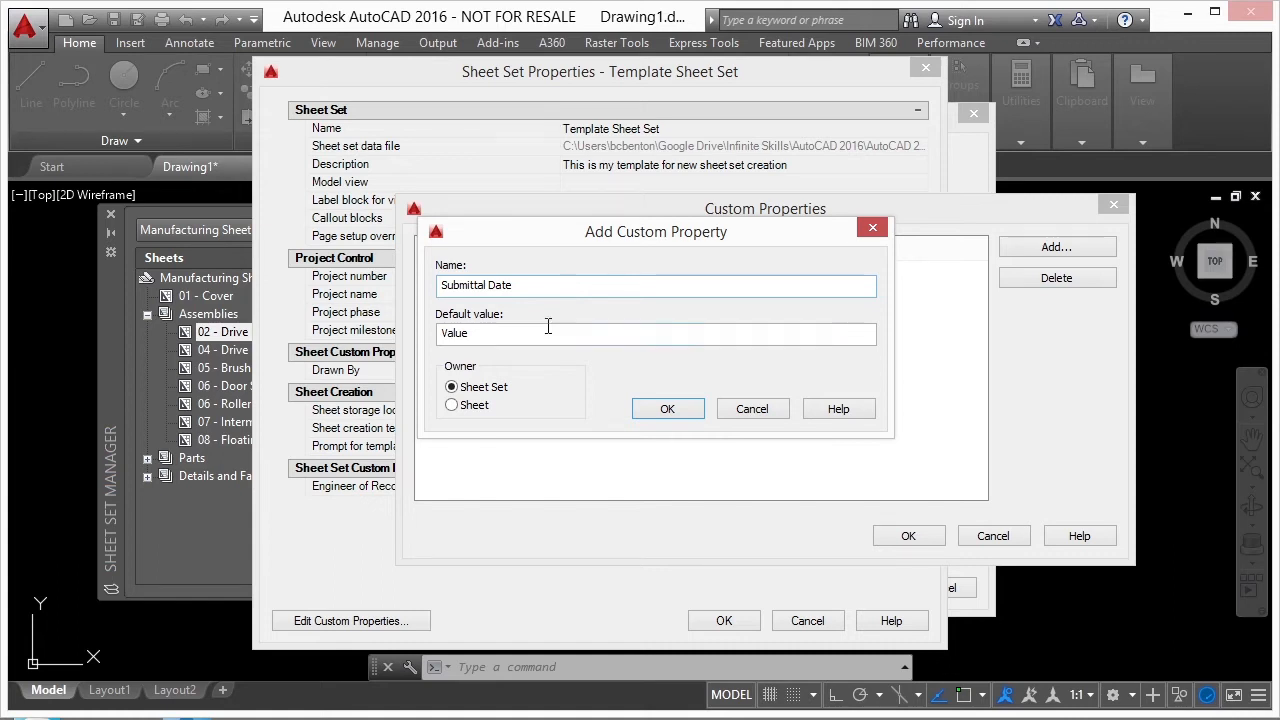
left_click(645, 408)
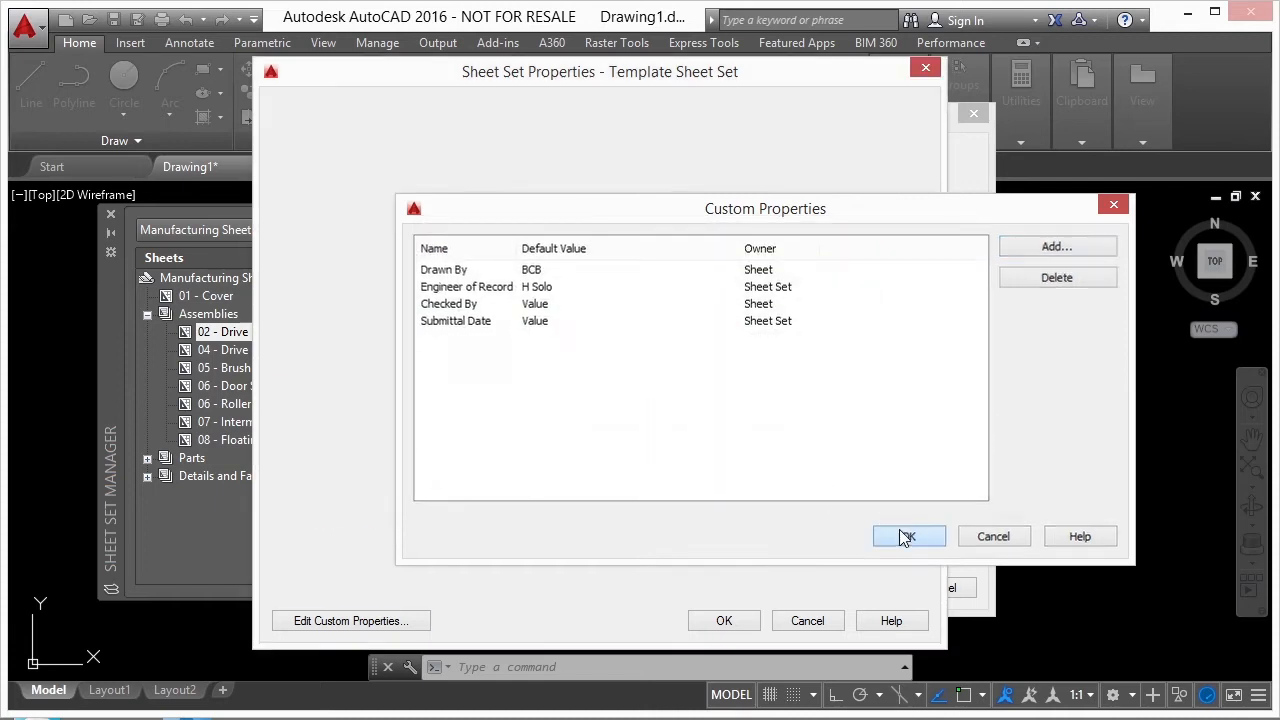
left_click(905, 534)
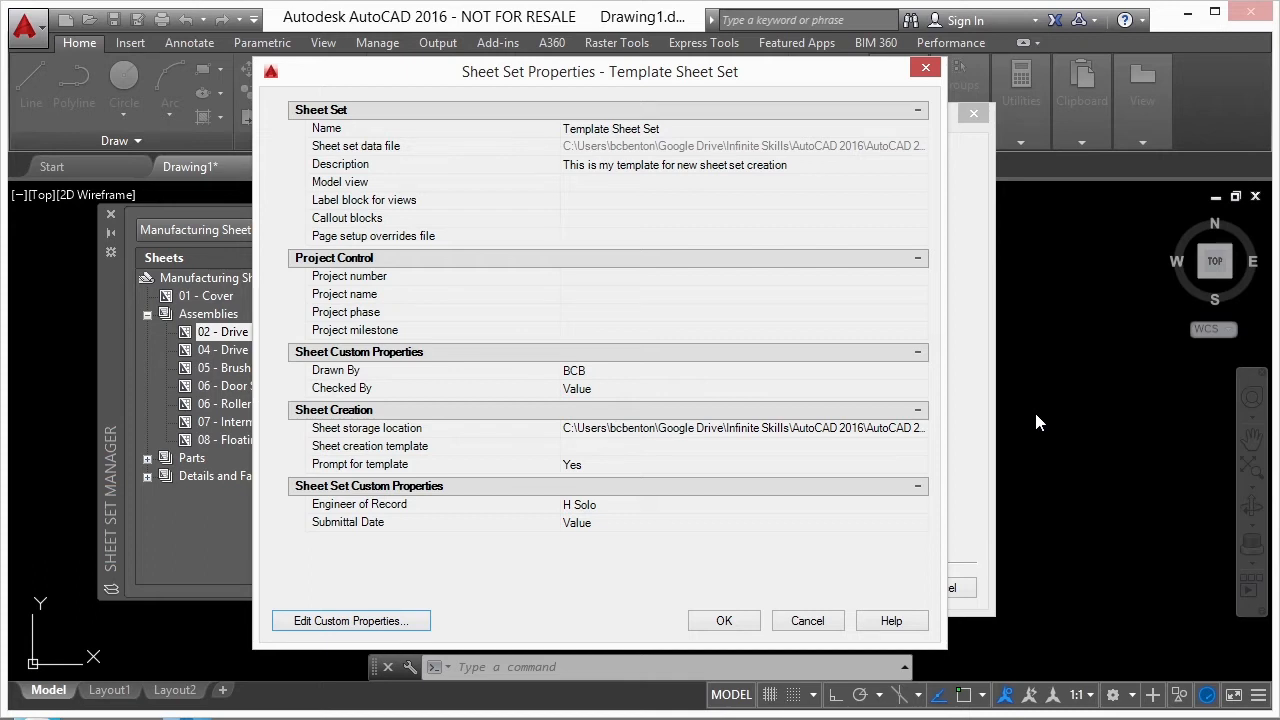
left_click(724, 621)
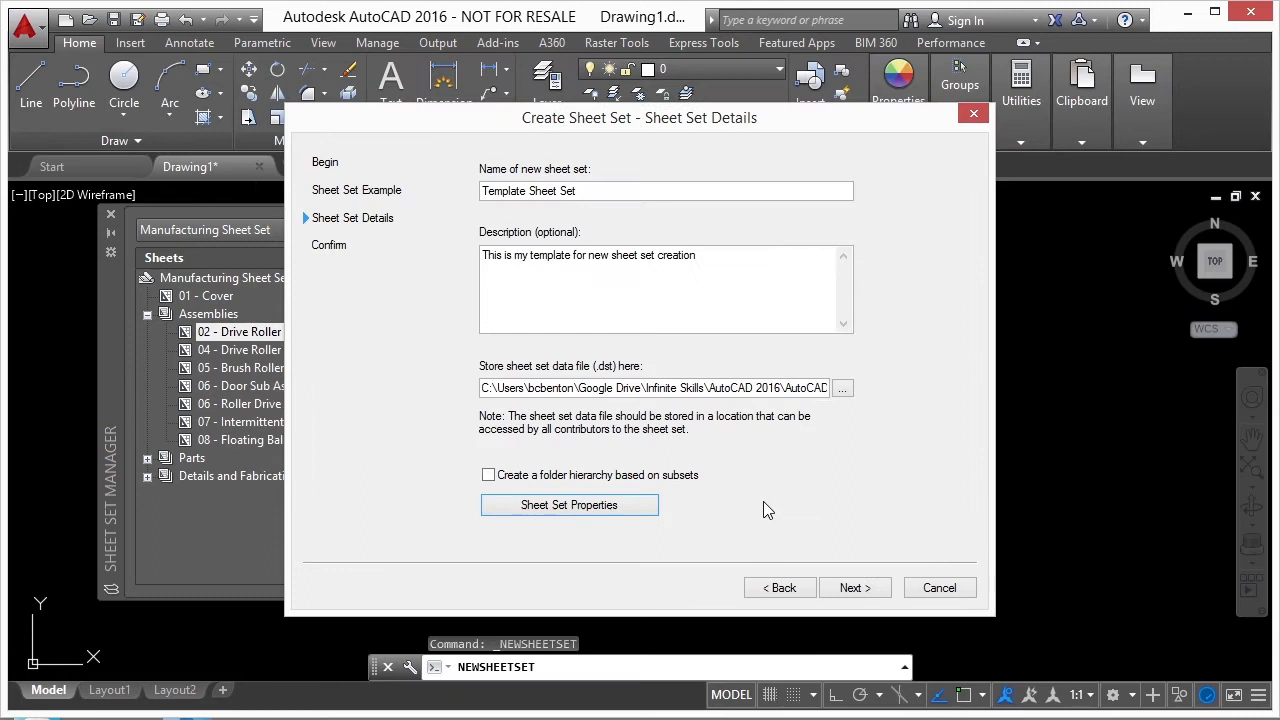
- Add a custom property named "Road A" to the Template Sheet Set, owned by the sheet set
left_click(577, 510)
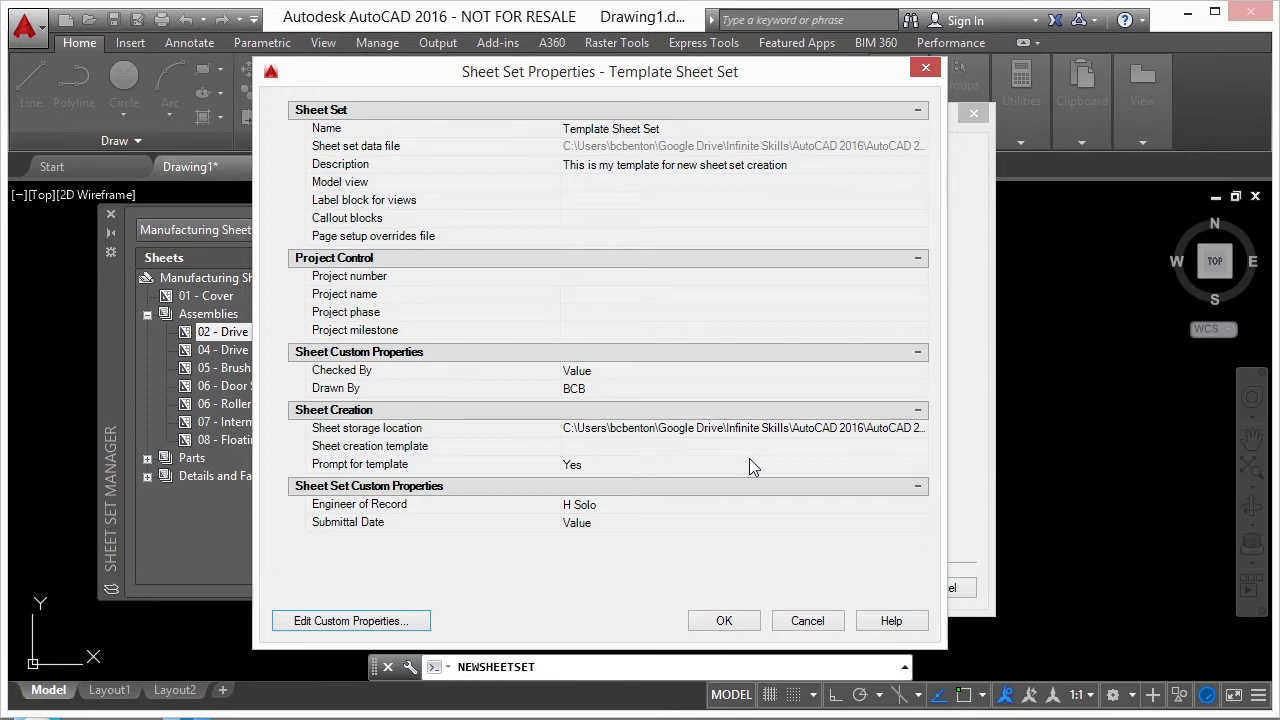
left_click(402, 626)
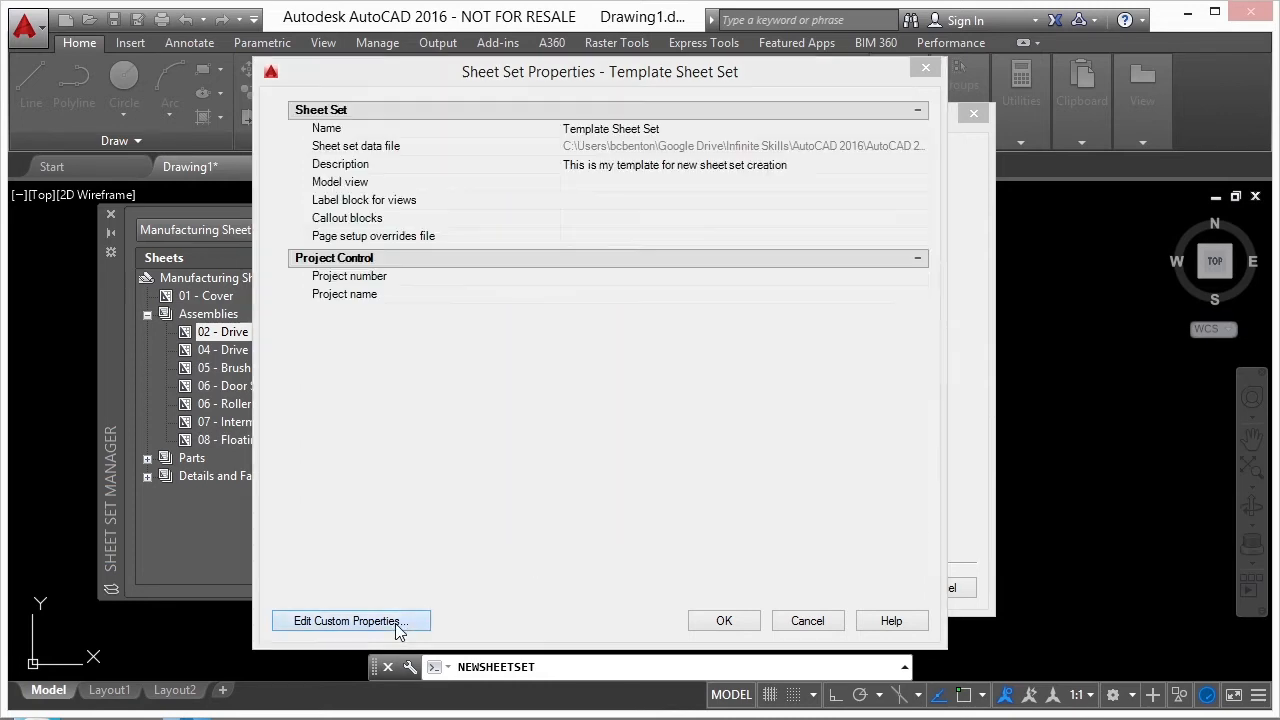
left_click(1072, 249)
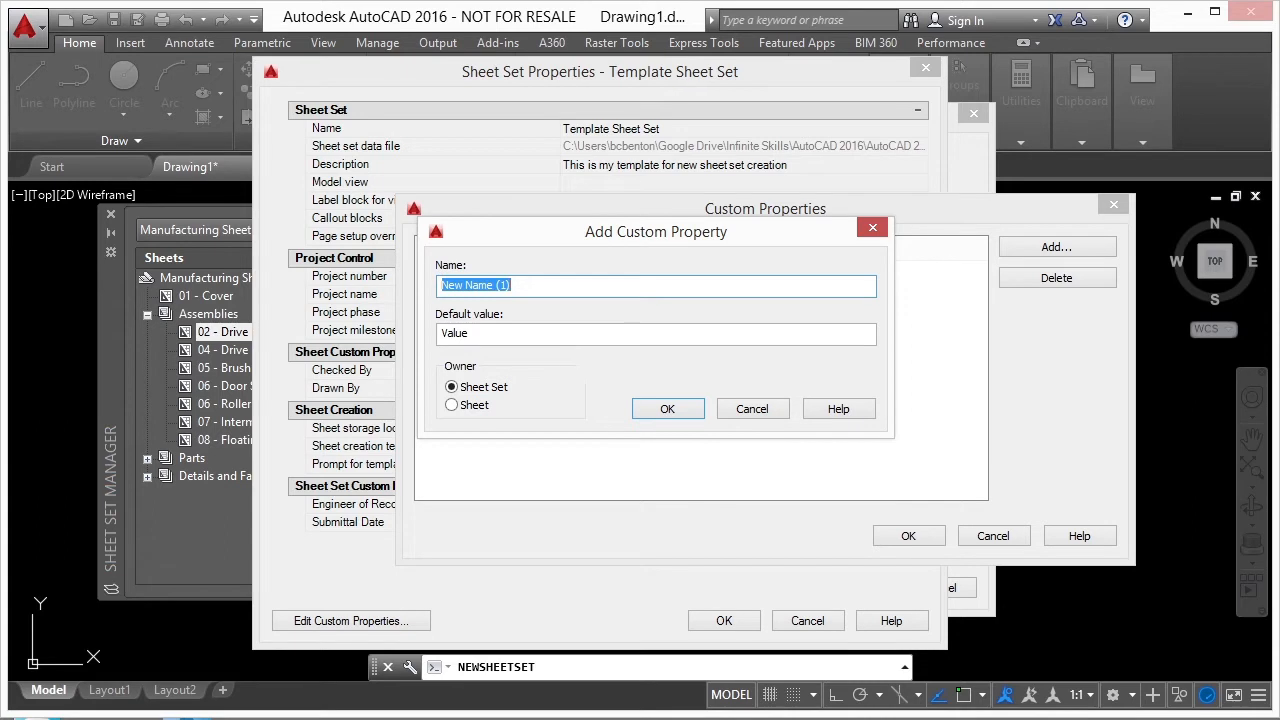
type("Road A")
left_click(668, 408)
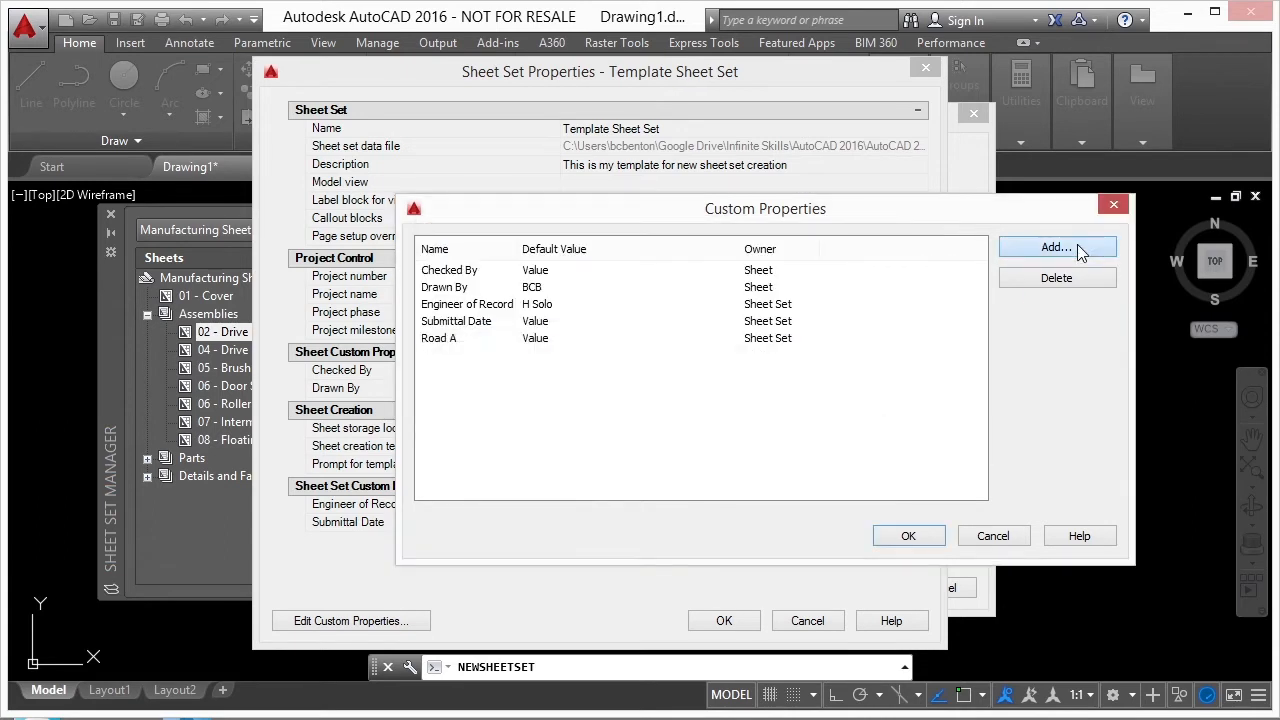
- Add two more sheet-set-owned custom properties named "Road B" and "Raod C", and save the sheet set properties
left_click(1056, 247)
type("Road B")
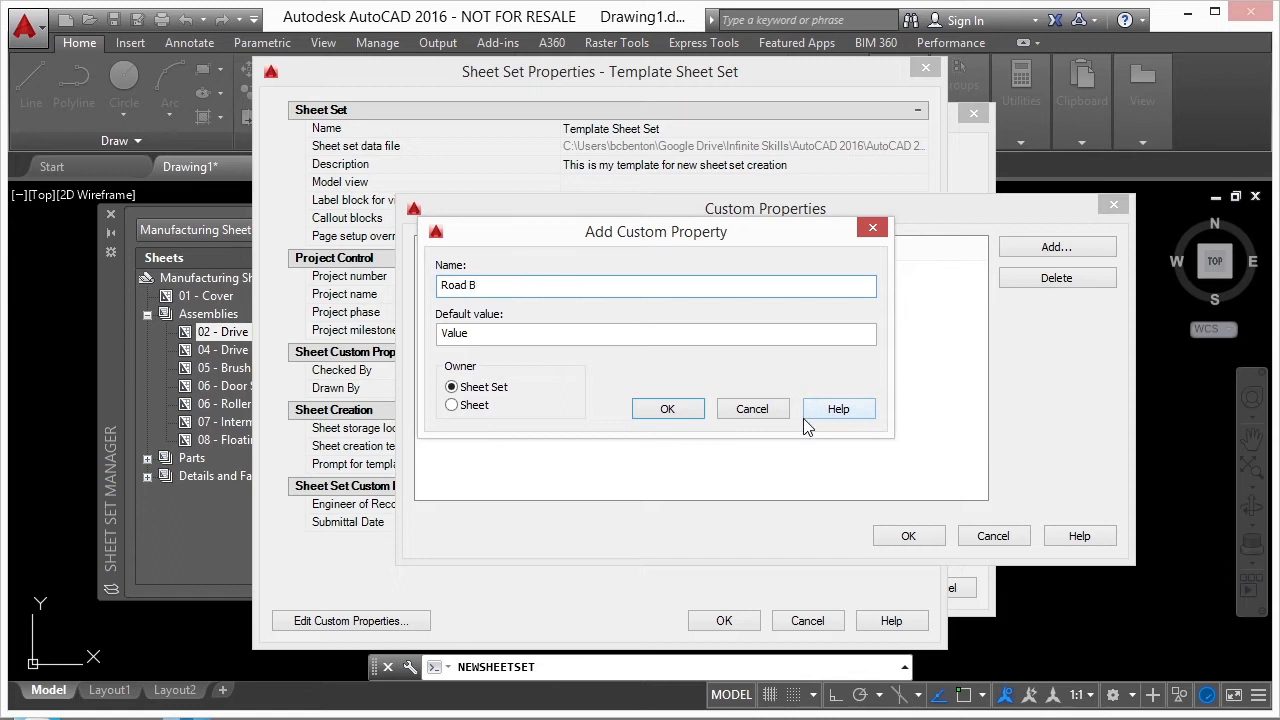
left_click(668, 408)
left_click(1056, 247)
type("Ro")
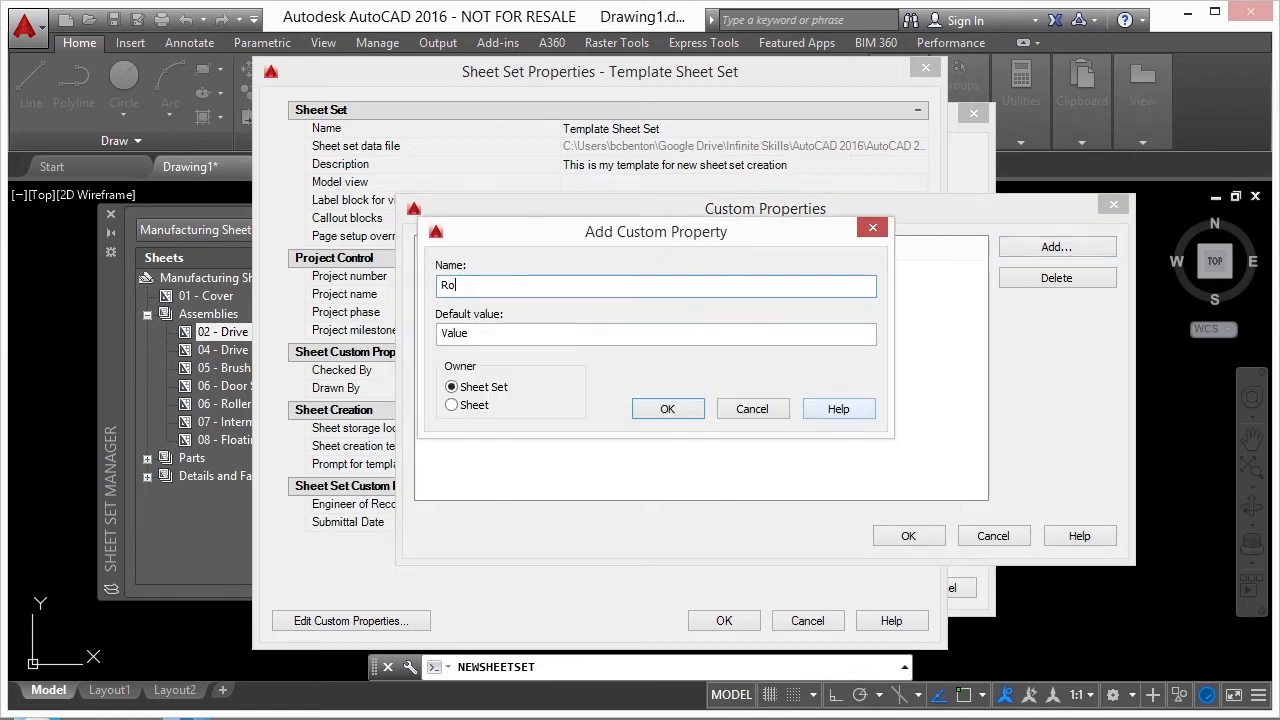
type("ad C")
left_click(672, 410)
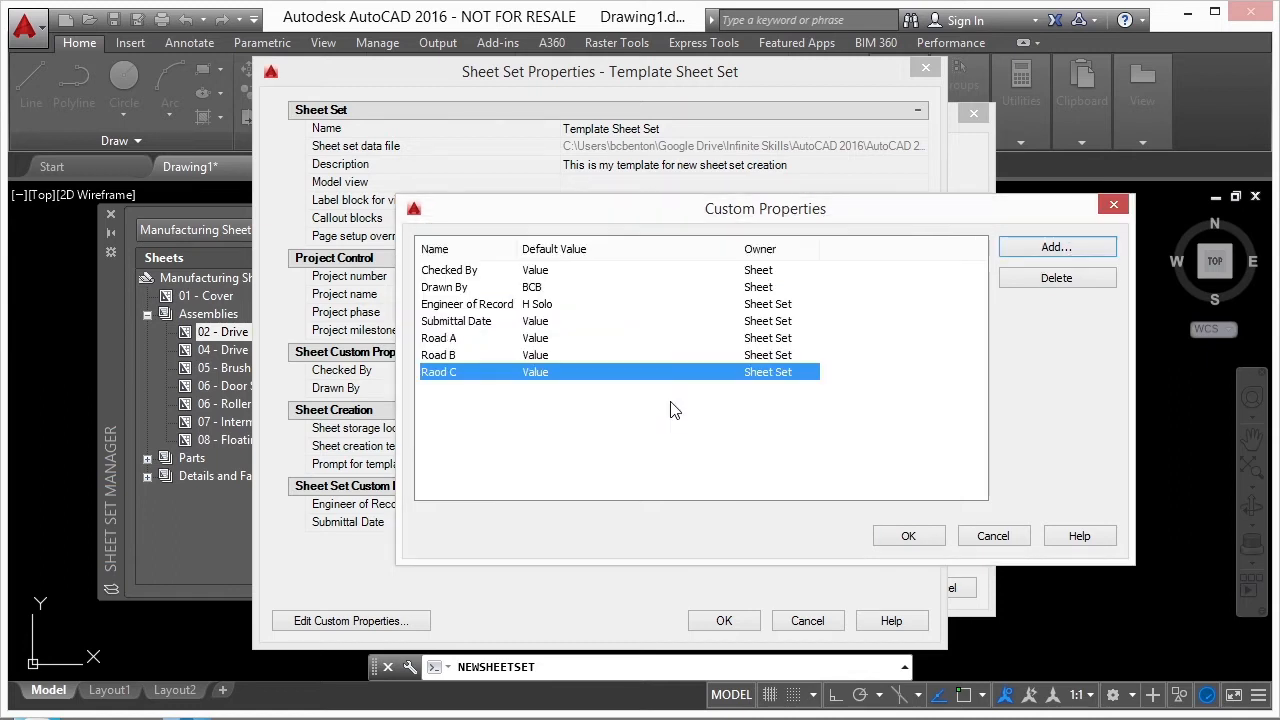
left_click(906, 537)
left_click(728, 621)
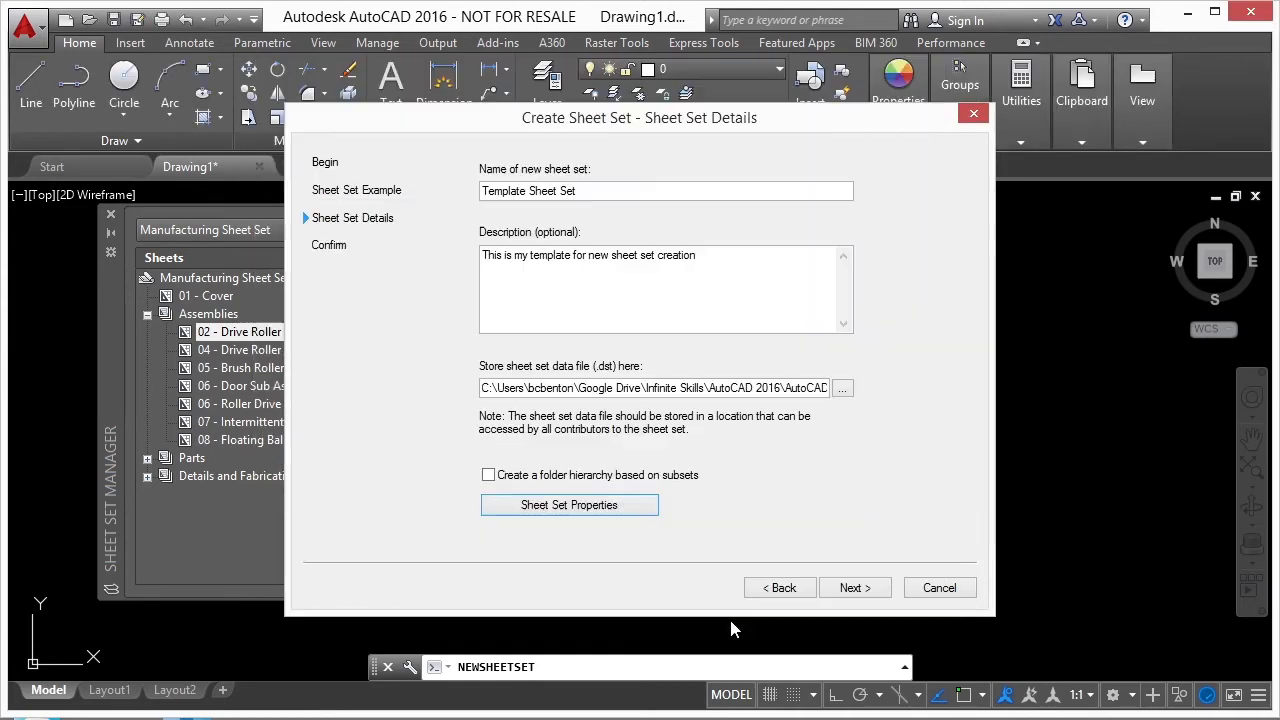
- Review the sheet set preview and finish creating the Template Sheet Set
left_click(866, 590)
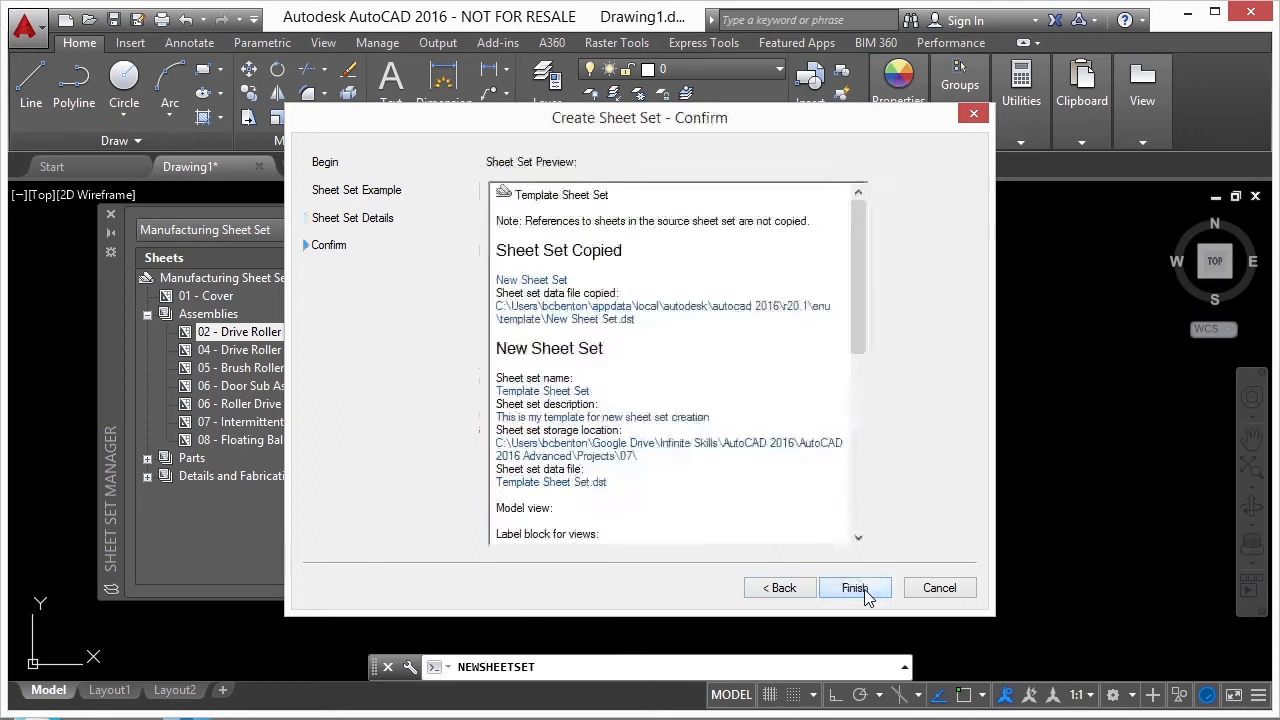
scroll(851, 291, "down", 6)
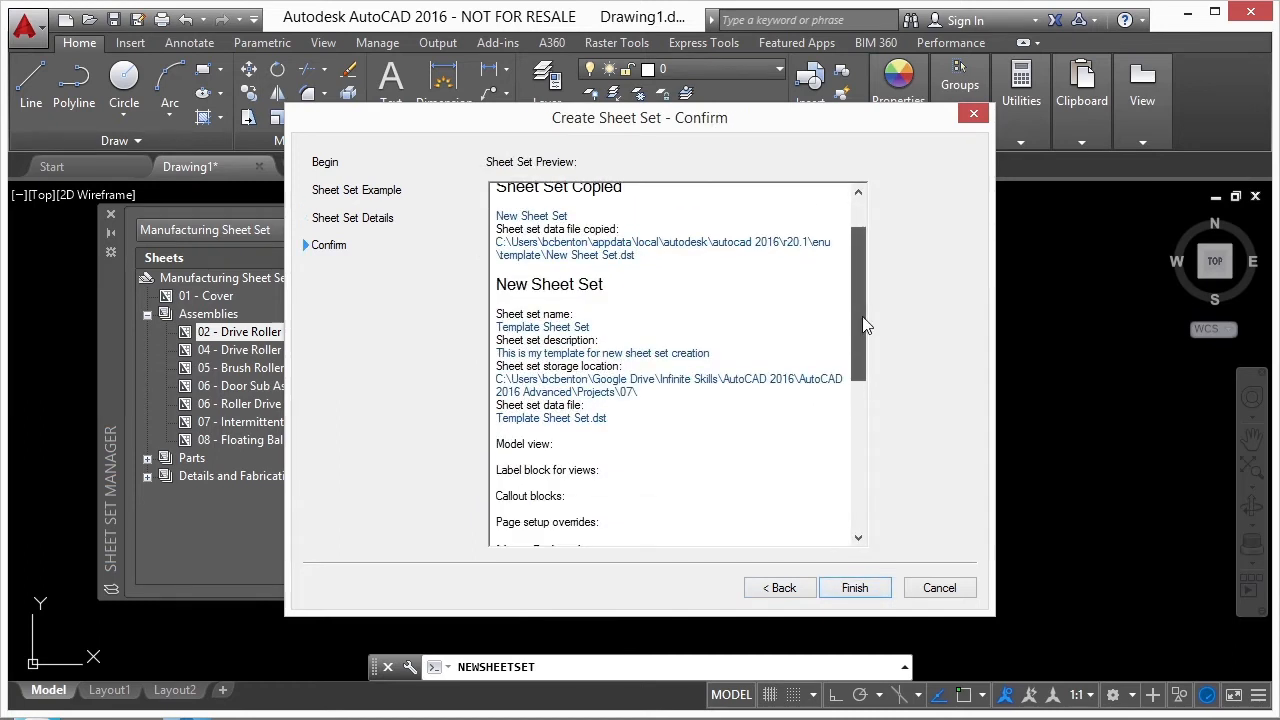
scroll(687, 268, "up", 6)
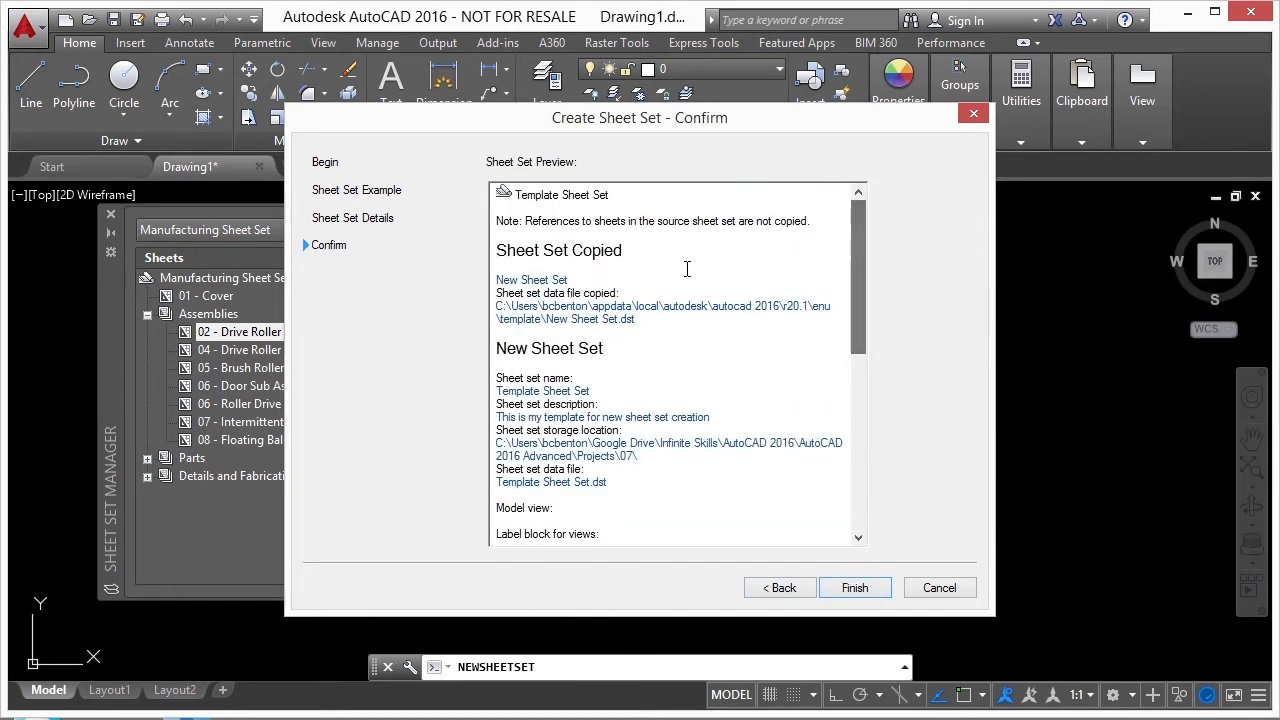
left_click(853, 590)
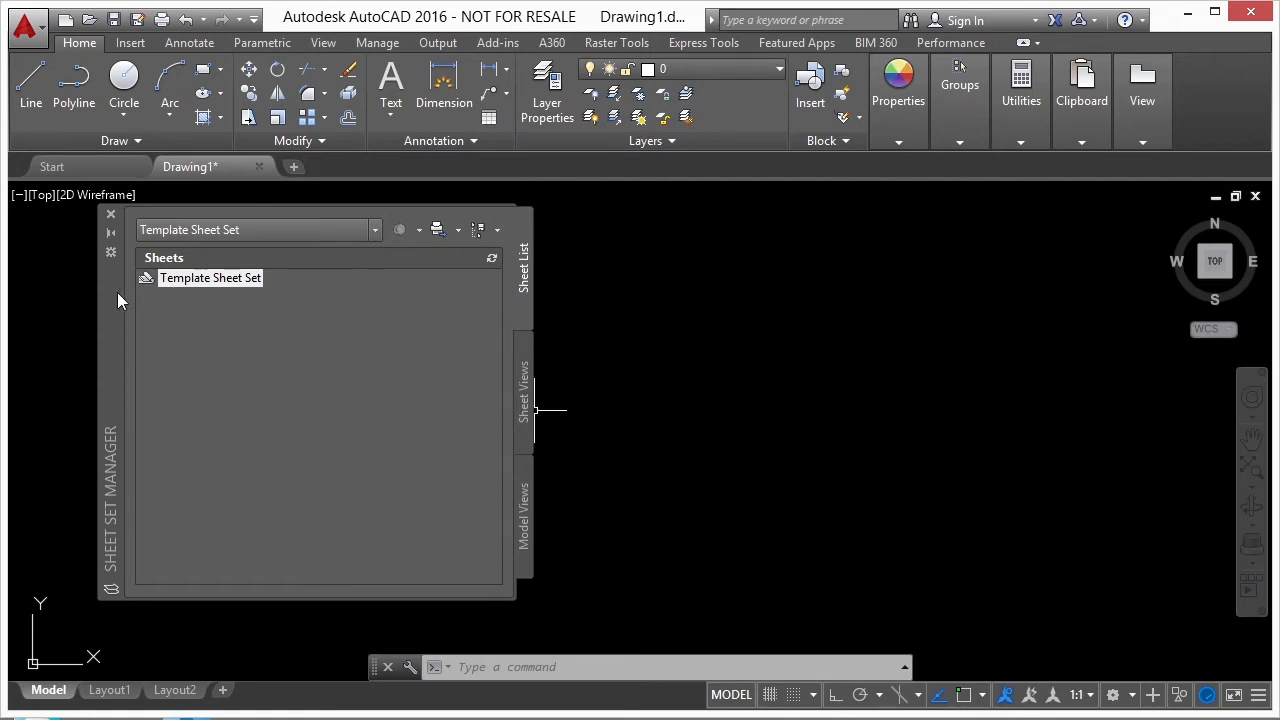
- Open the properties of the new Template Sheet Set and enlarge the dialog to fit all custom properties
right_click(230, 280)
left_click(197, 284)
right_click(203, 281)
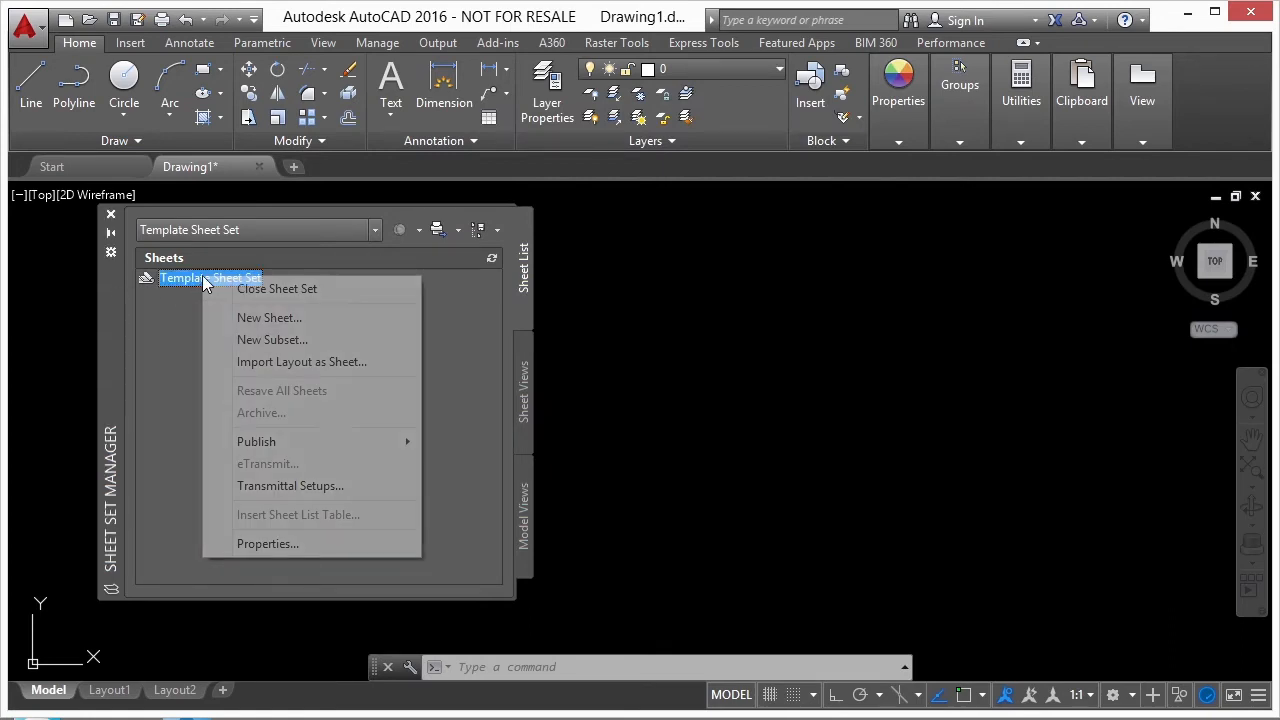
left_click(280, 544)
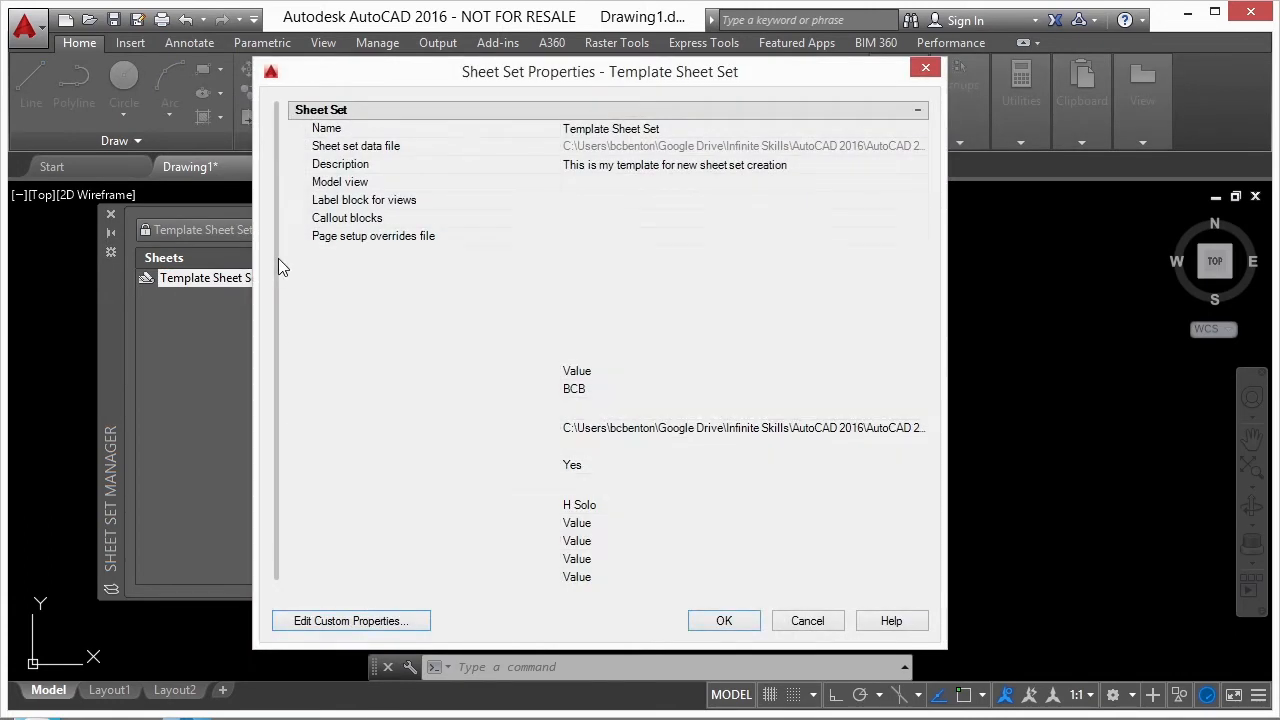
left_click_drag(278, 258, 283, 322)
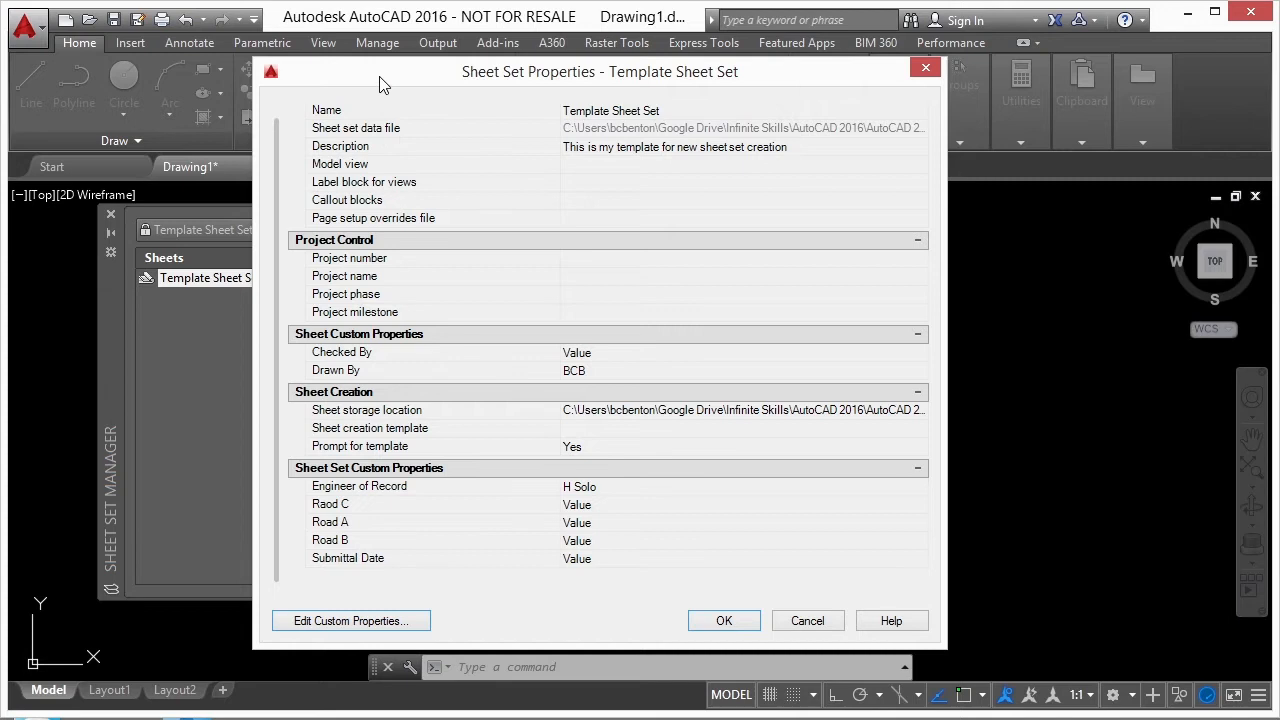
left_click_drag(379, 74, 364, 52)
left_click_drag(928, 626, 930, 634)
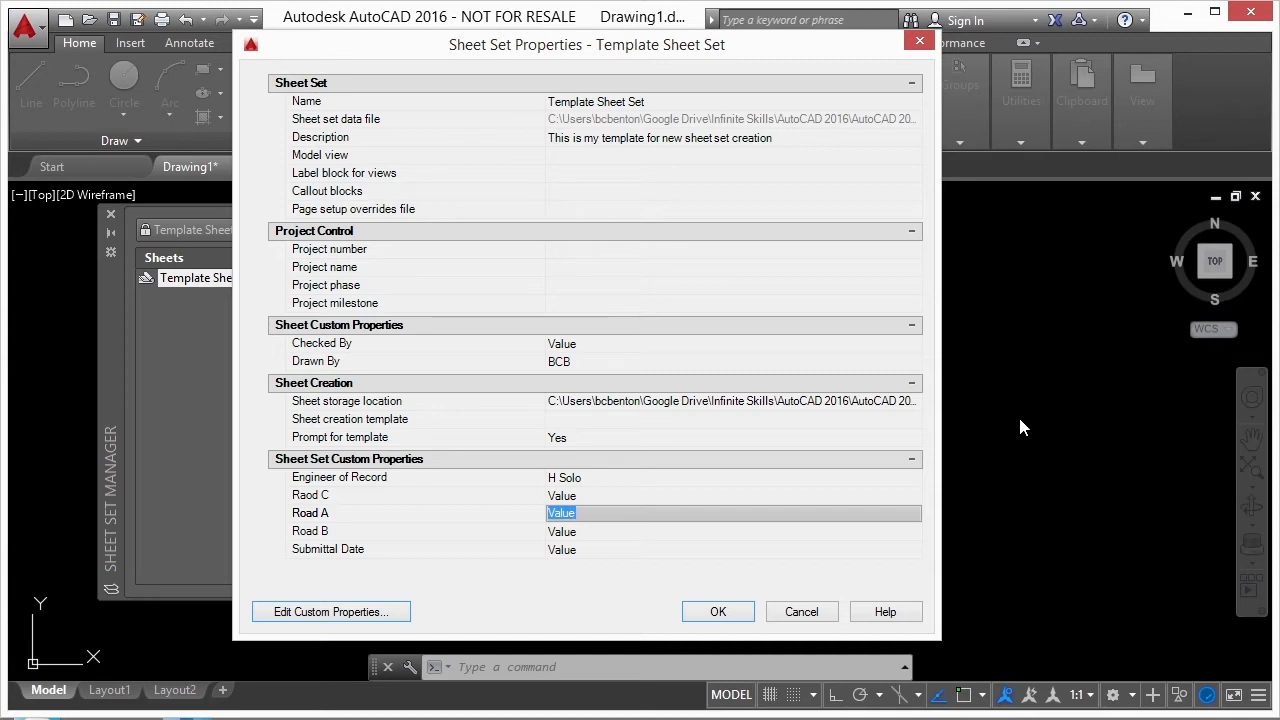
- Set Road A to "Blue Street", Raod C to "Red Avenue" and Road B to "Flower Lane", and save the sheet set properties
type("BLue Street")
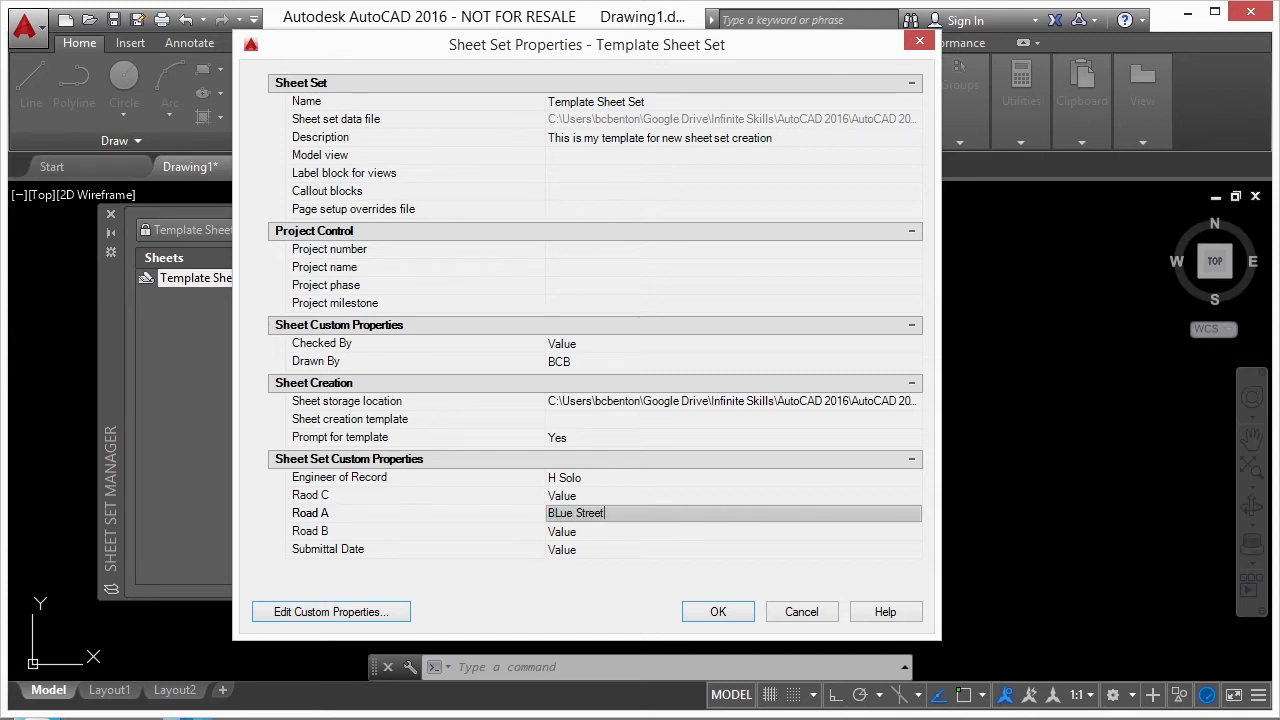
left_click(590, 490)
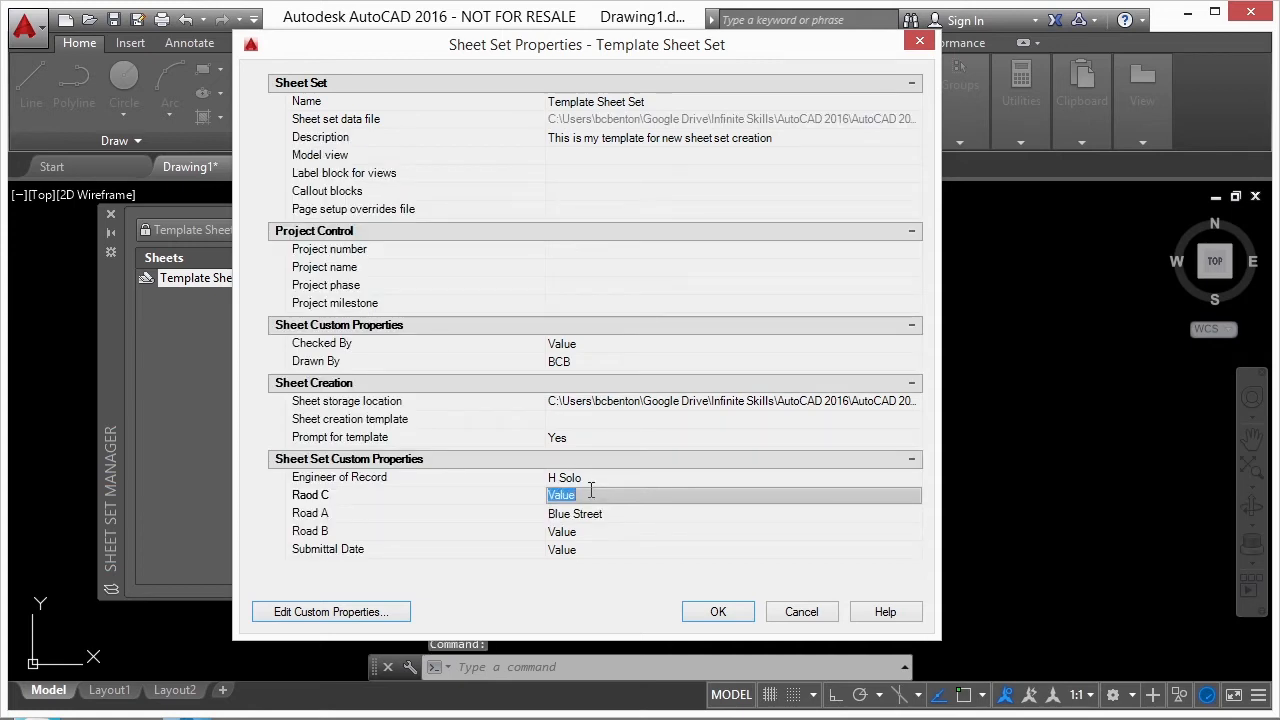
type("Red Avenue")
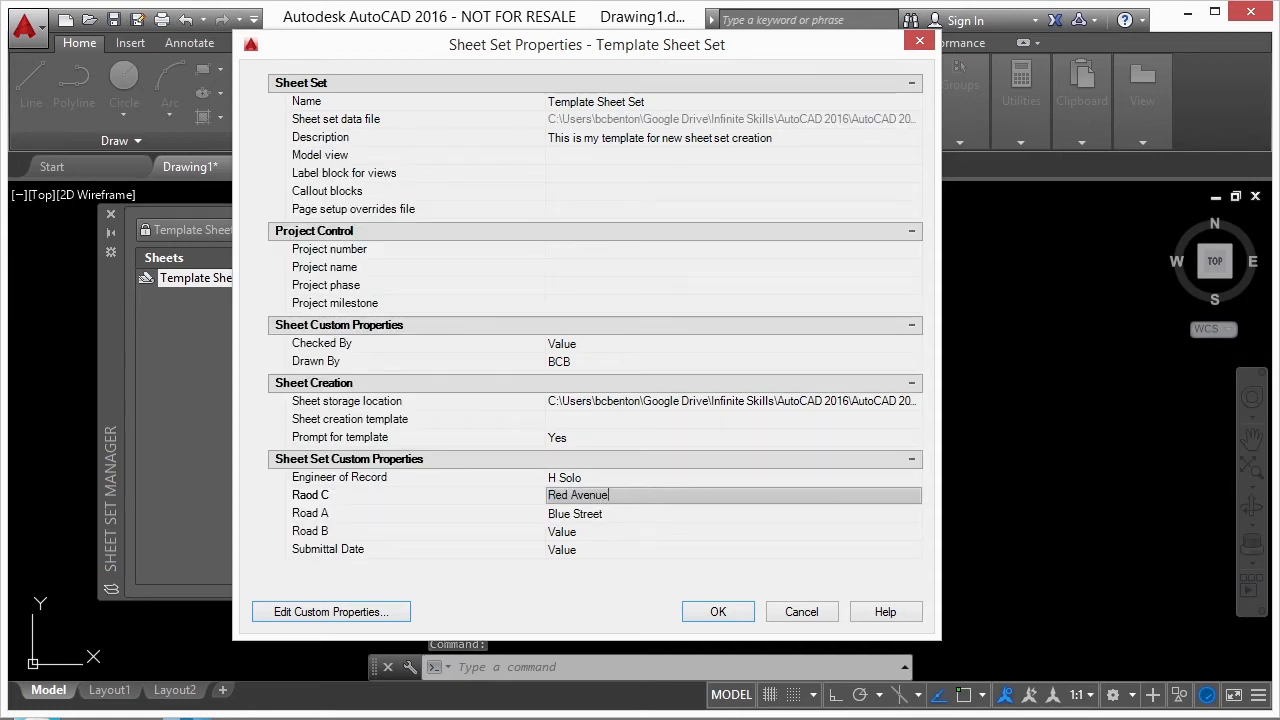
left_click(573, 533)
key("BackSpace")
type("Flower Lane")
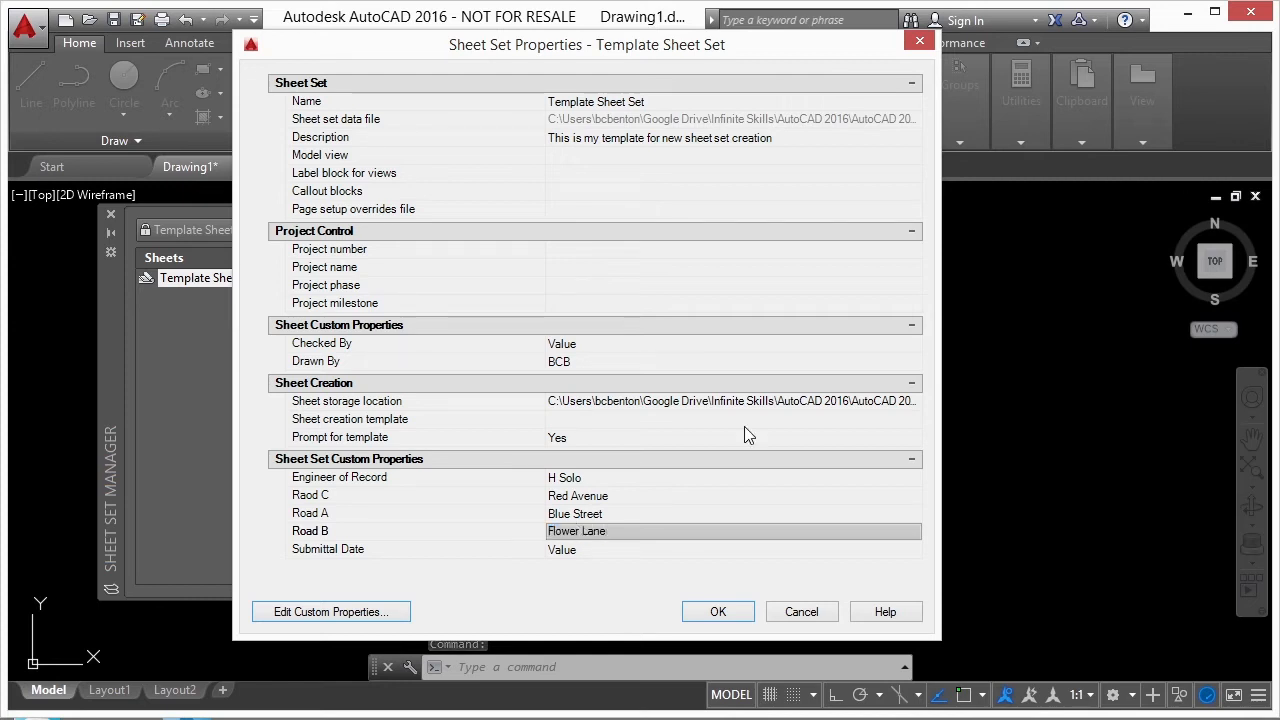
left_click(719, 612)
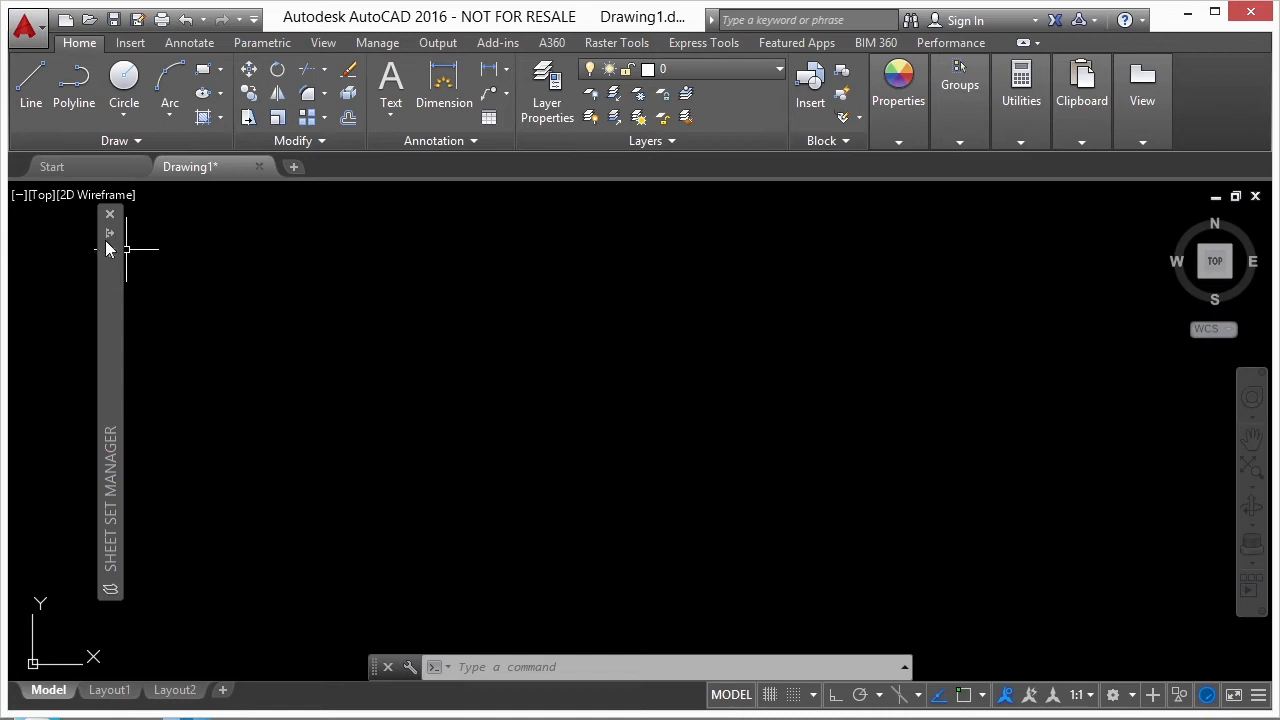
- Open the existing Manufacturing Sheet Set in the Sheet Set Manager
mouse_move(108, 232)
left_click(375, 231)
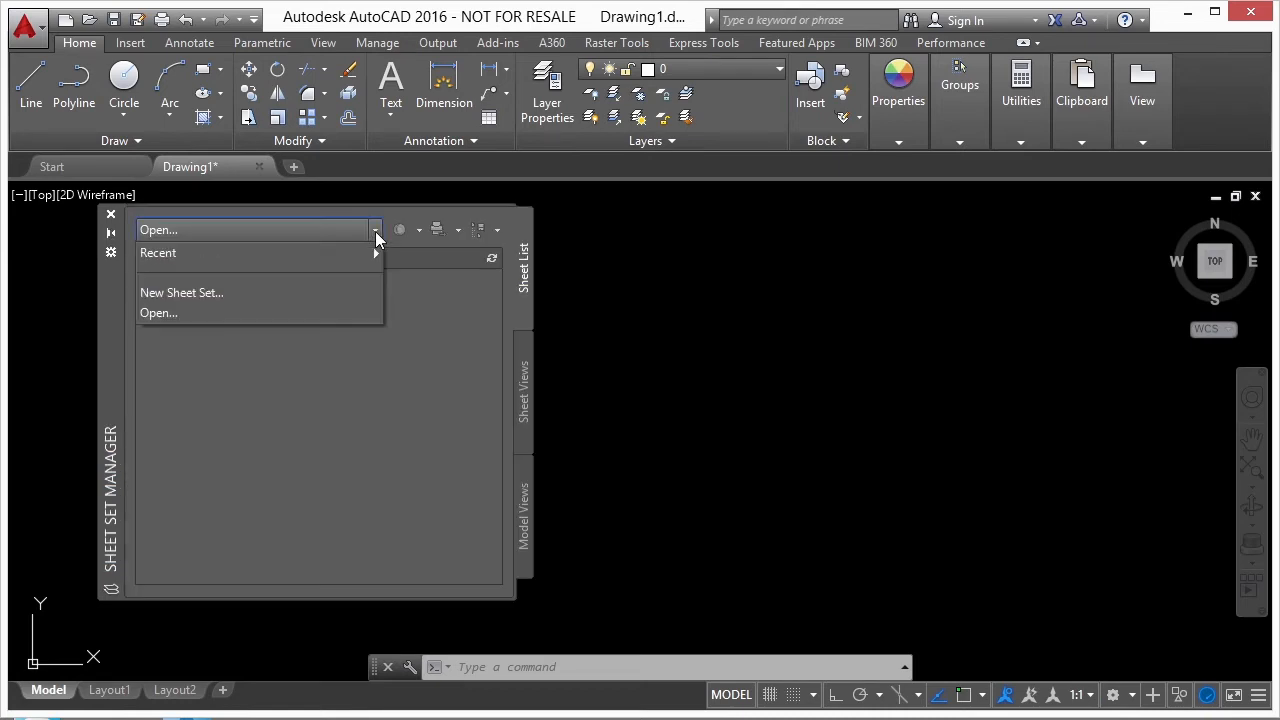
left_click(176, 316)
left_click(547, 221)
left_click(909, 556)
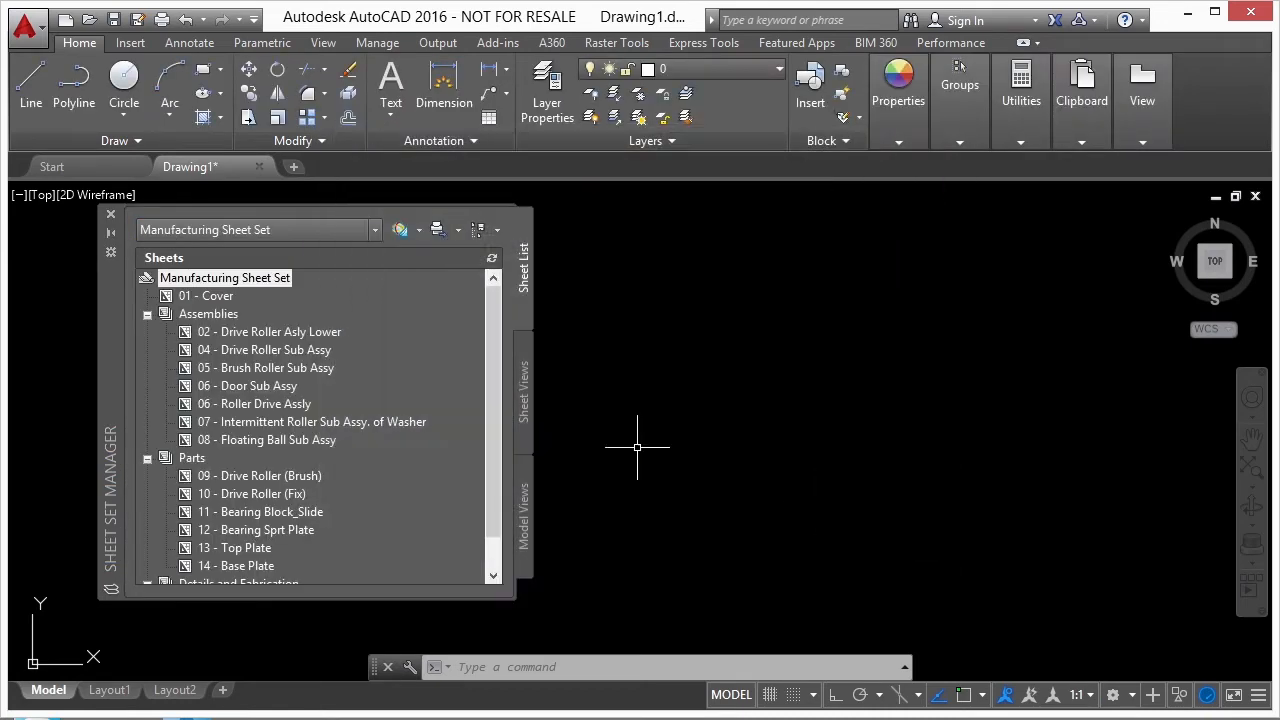
- Look through the sheet list and collapse the Assemblies, Parts, and Details and Fabrication subsets
scroll(480, 430, "down", 1)
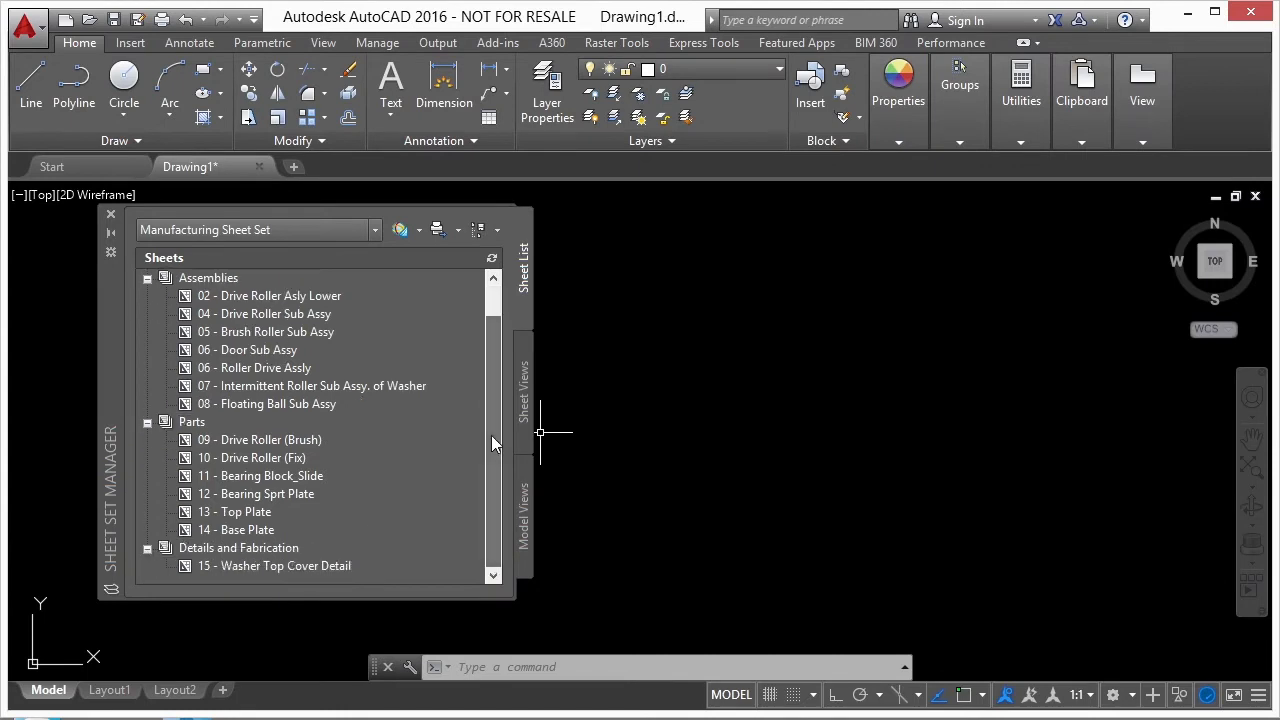
left_click_drag(488, 451, 491, 441)
scroll(491, 450, "up", 1)
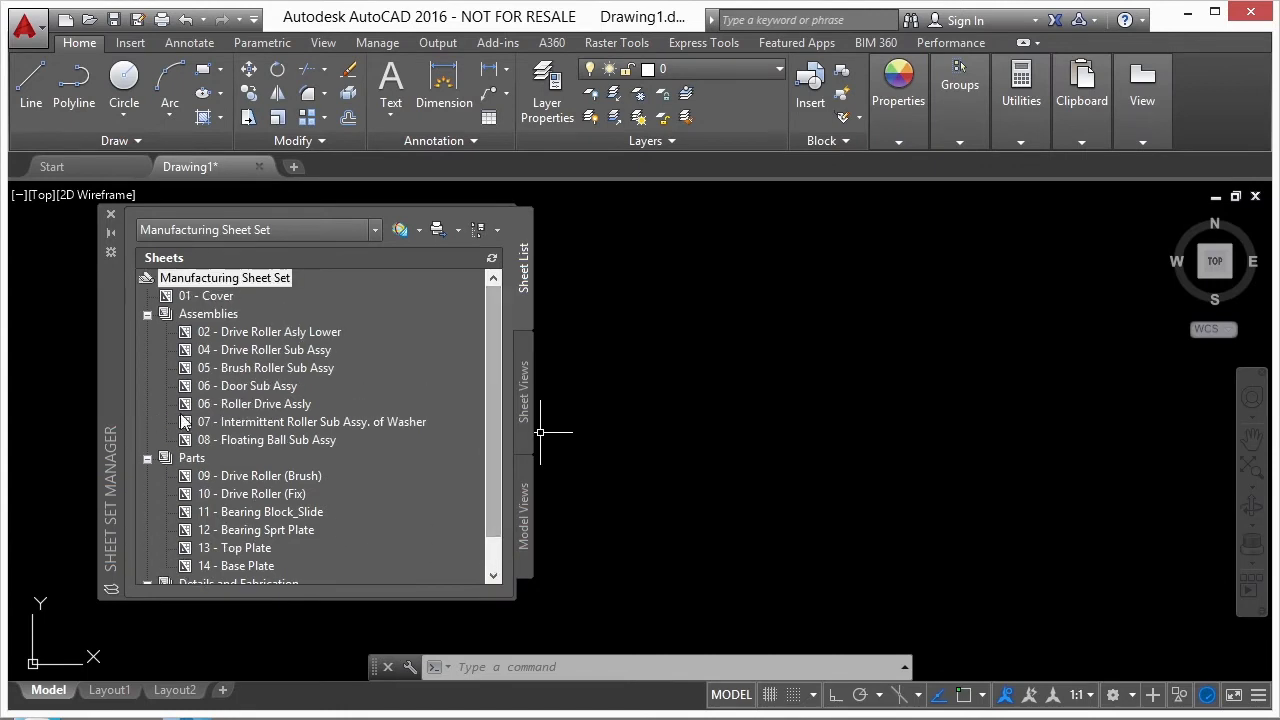
left_click(147, 314)
left_click(147, 332)
left_click(147, 350)
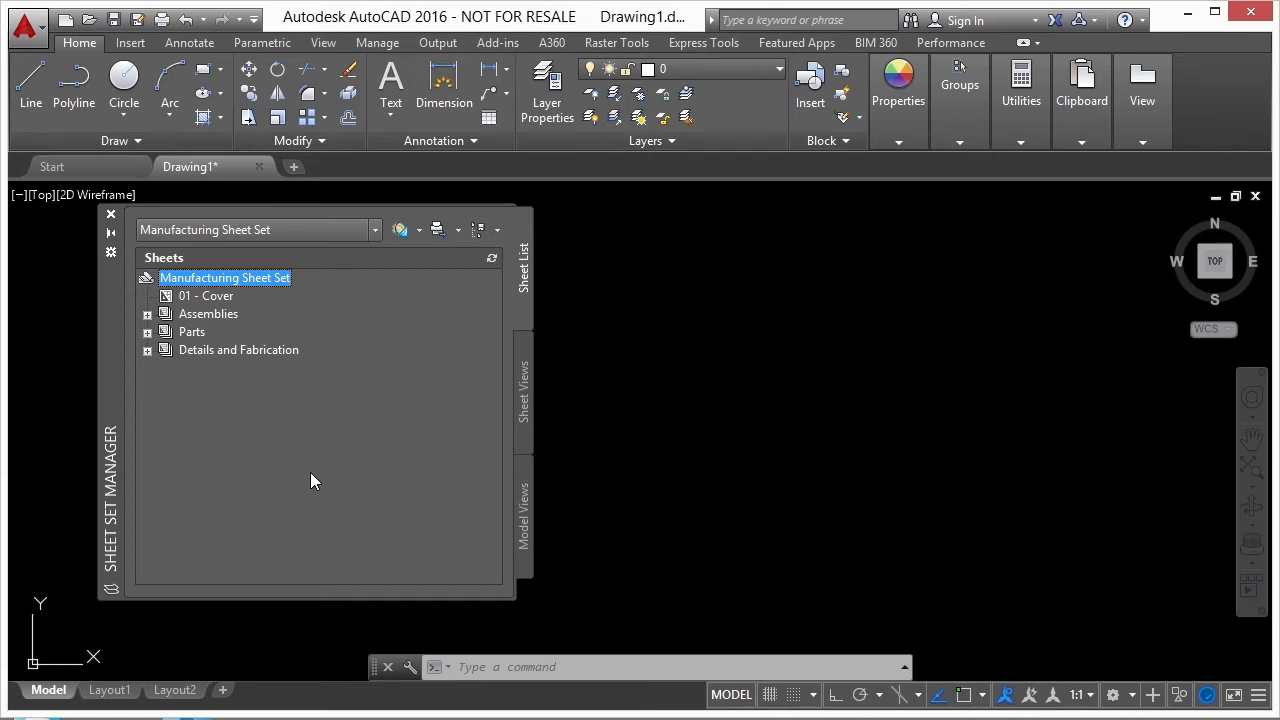
- Create a new subset at the top level of the Manufacturing Sheet Set, keeping the default name and settings
right_click(198, 282)
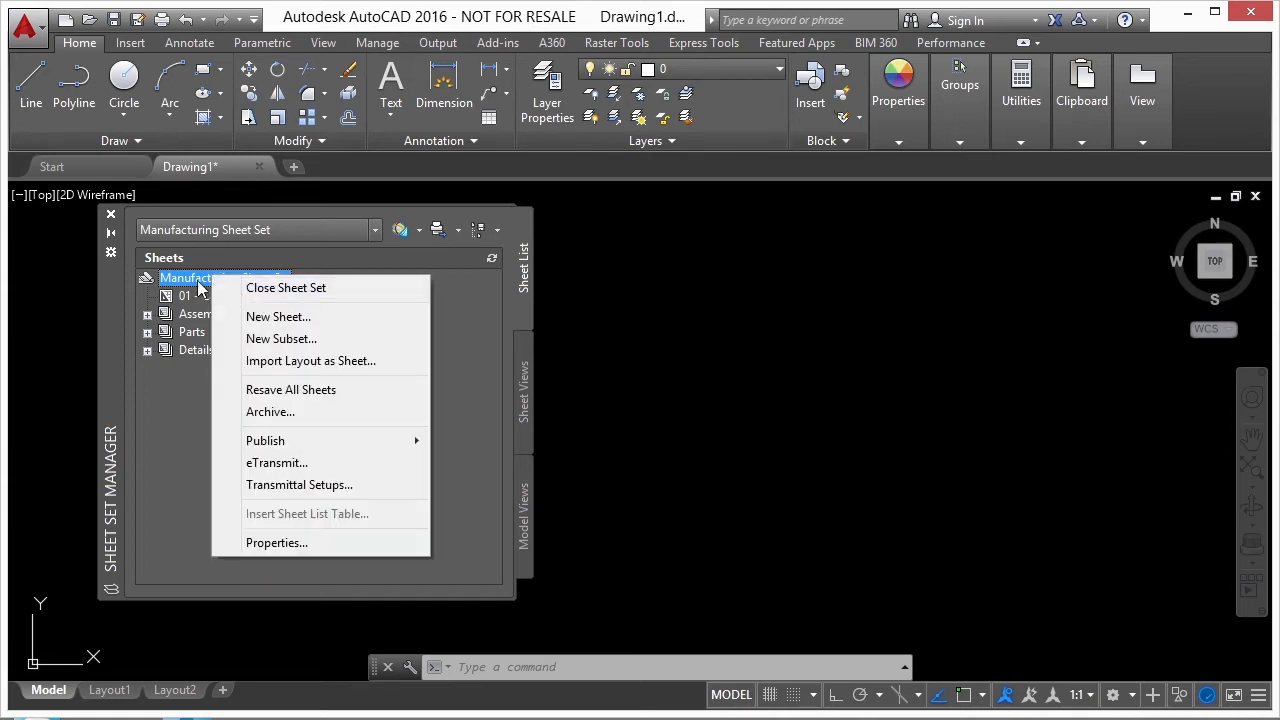
left_click(302, 340)
left_click(690, 187)
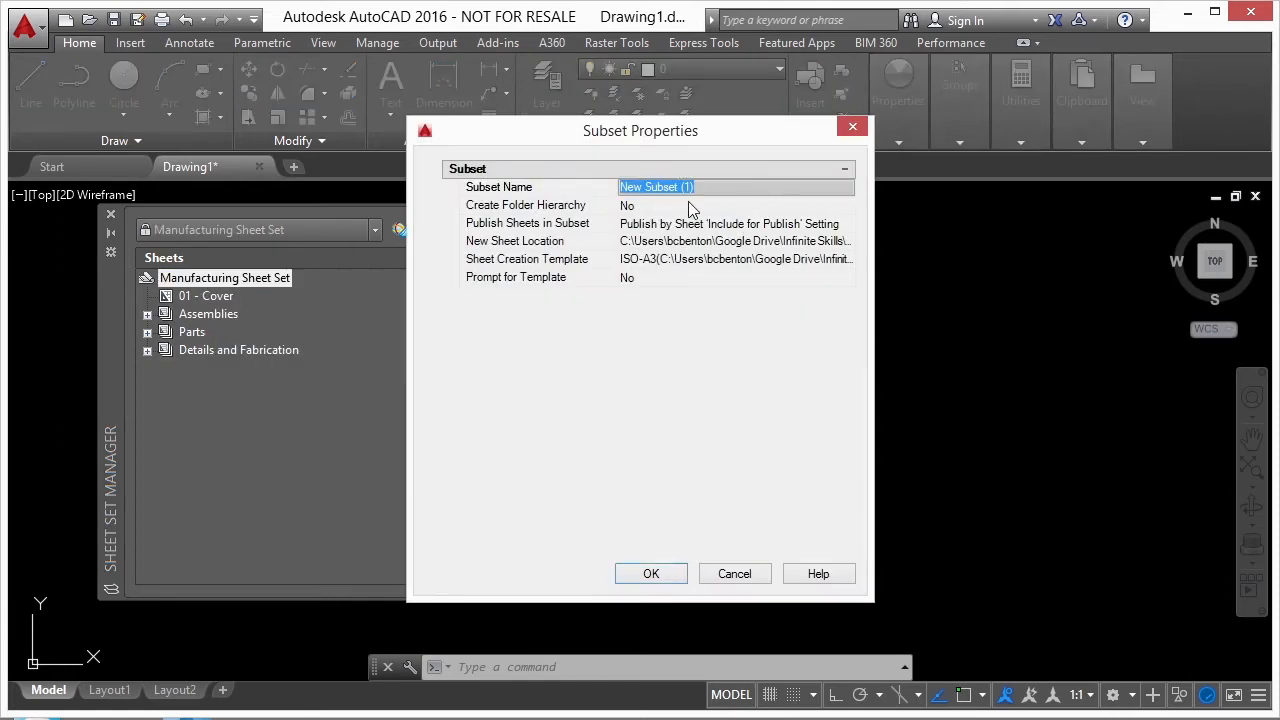
left_click(651, 574)
- Move the new subset into Assemblies and back out to the top level below Details and Fabrication
left_click(215, 369)
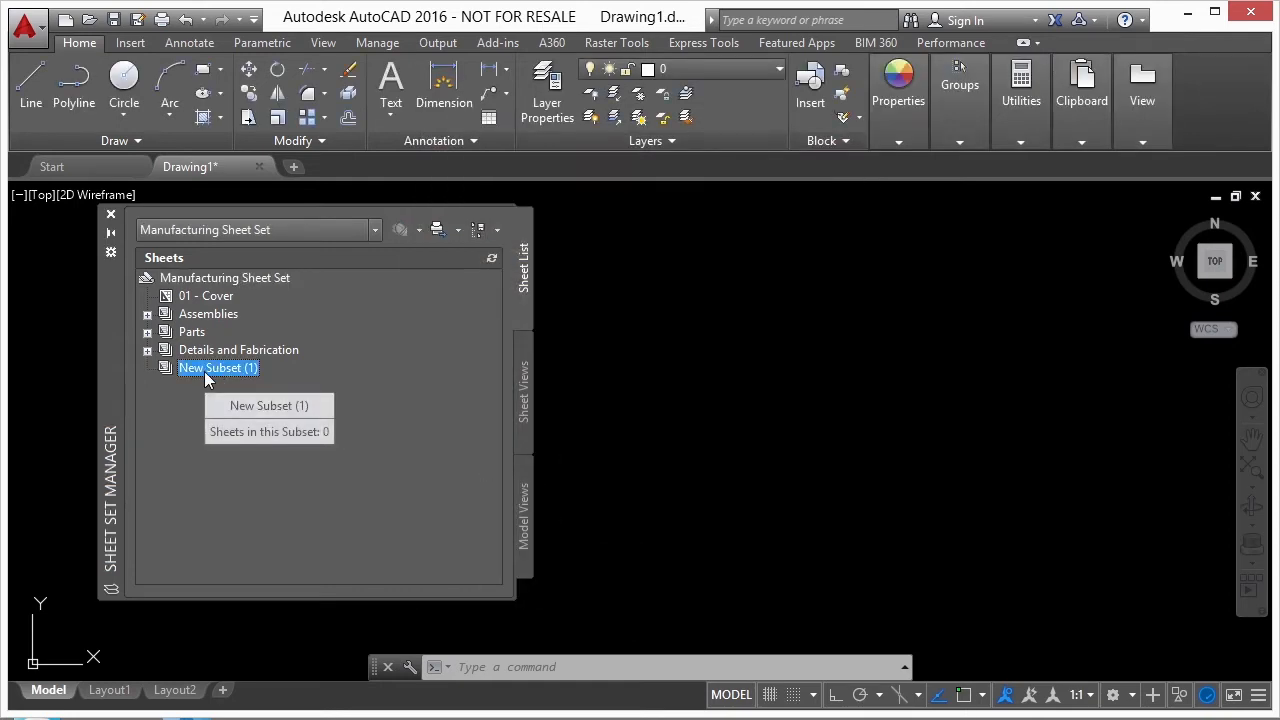
left_click_drag(215, 369, 149, 317)
left_click(148, 316)
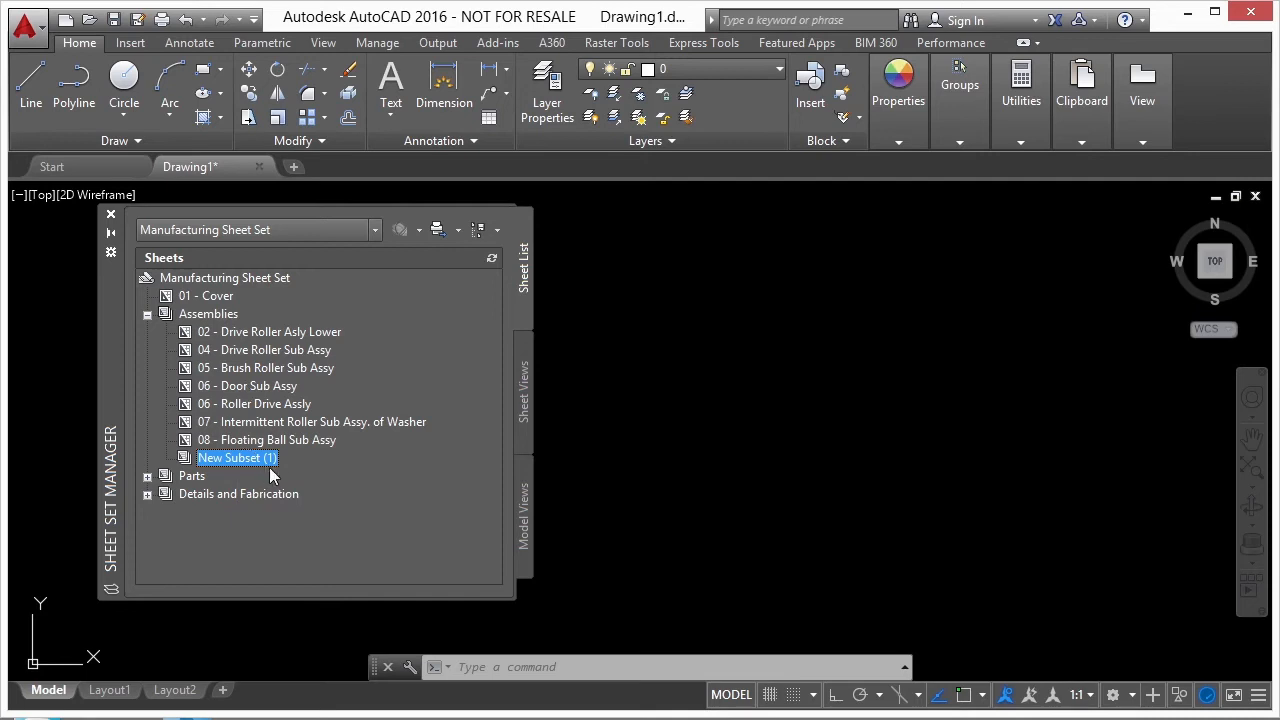
mouse_move(211, 495)
left_mouse_down()
mouse_move(211, 518)
mouse_move(205, 501)
left_mouse_up()
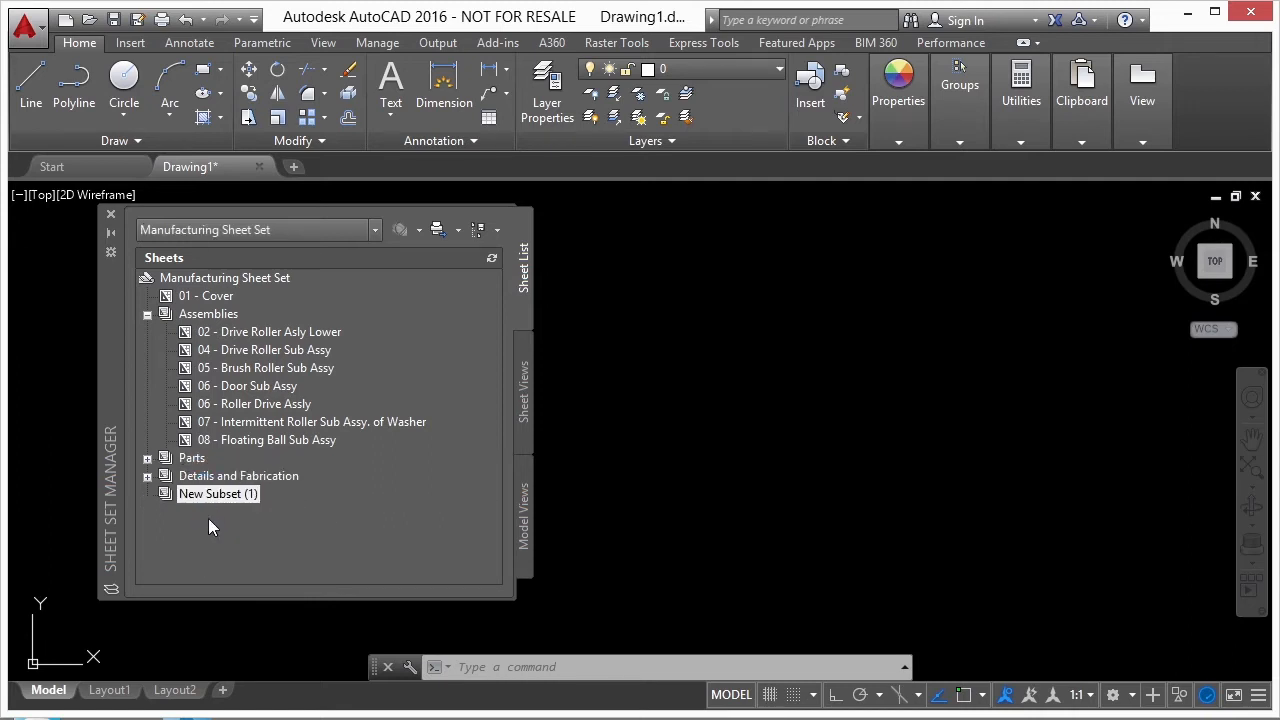
- Try moving sheet 15 - Washer Top Cover Detail between the Details and Fabrication subset and the new subset
left_click(147, 314)
left_click(147, 350)
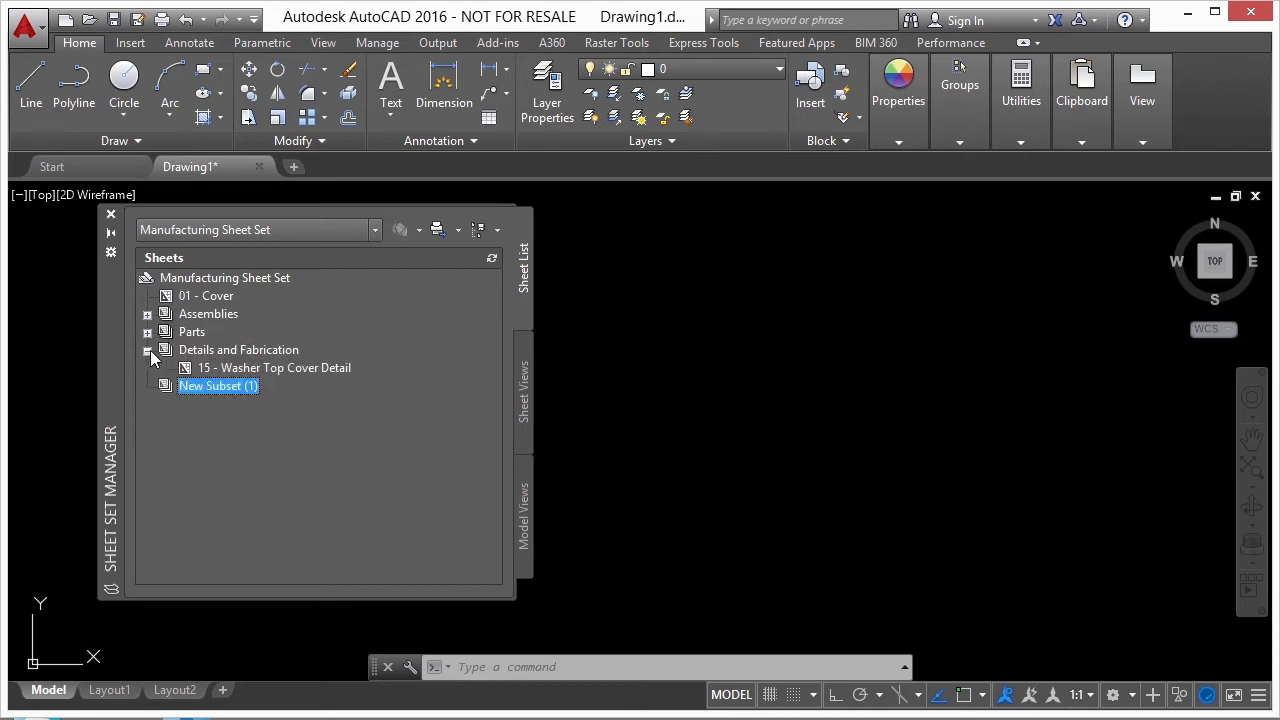
left_click(222, 367)
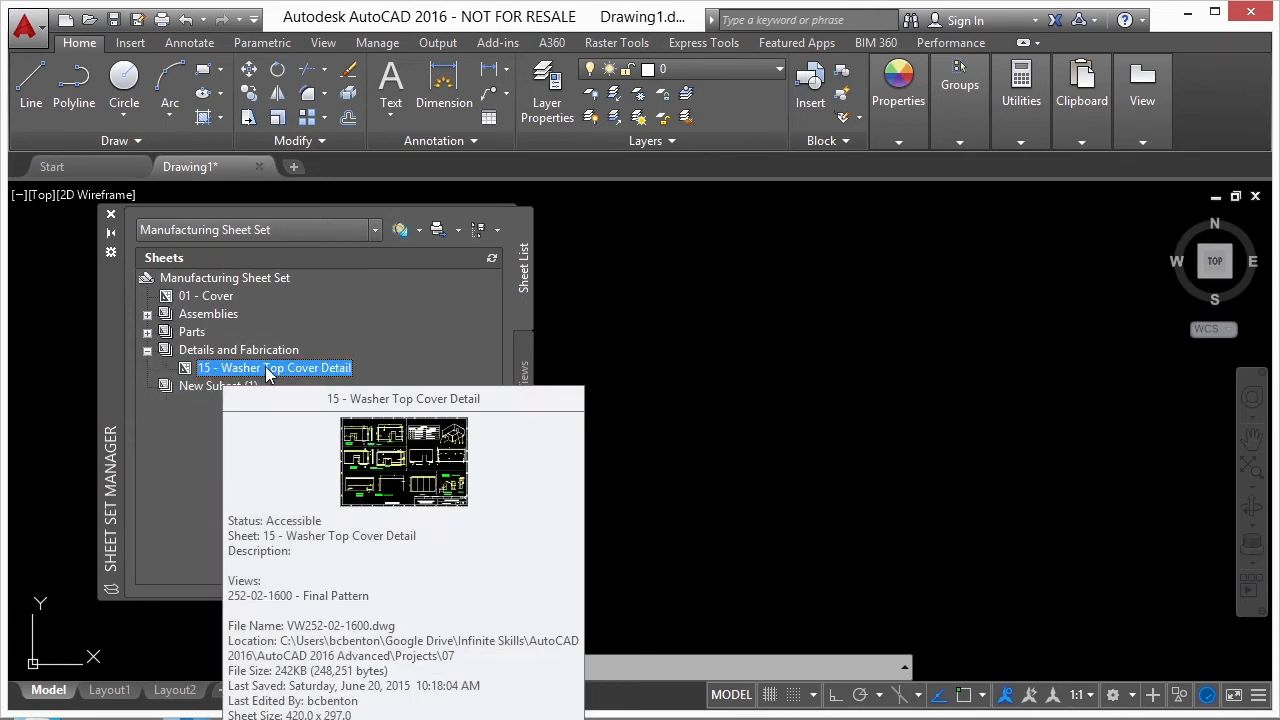
left_click(240, 388)
mouse_move(222, 367)
left_mouse_down()
mouse_move(243, 386)
mouse_move(220, 352)
left_mouse_up()
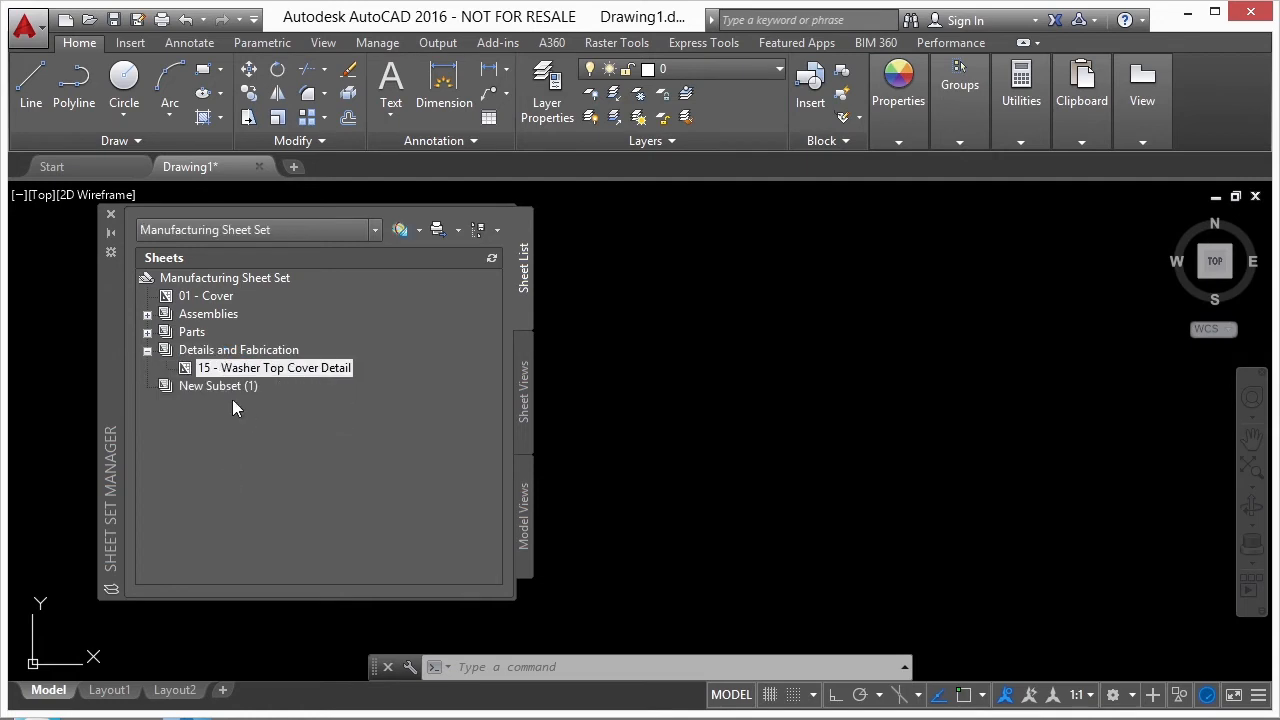
- Remove the empty new subset at the top level of the Manufacturing Sheet Set
left_click(230, 390)
right_click(229, 390)
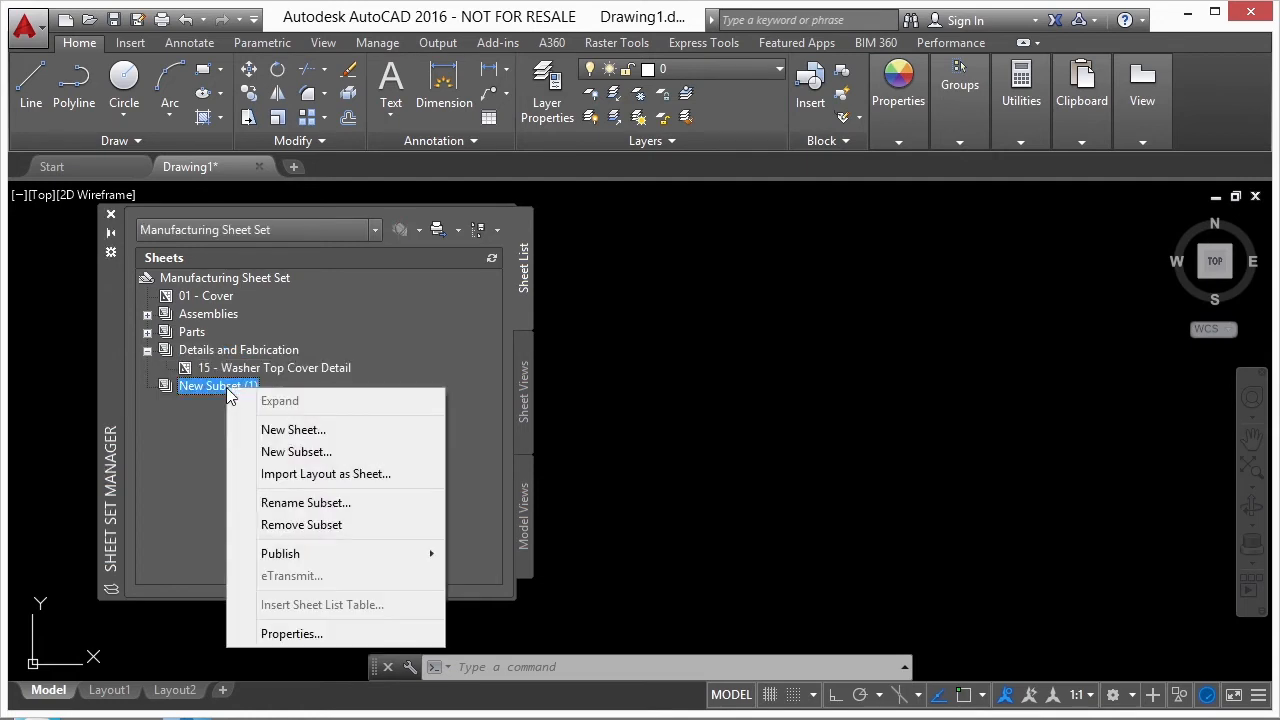
left_click(334, 528)
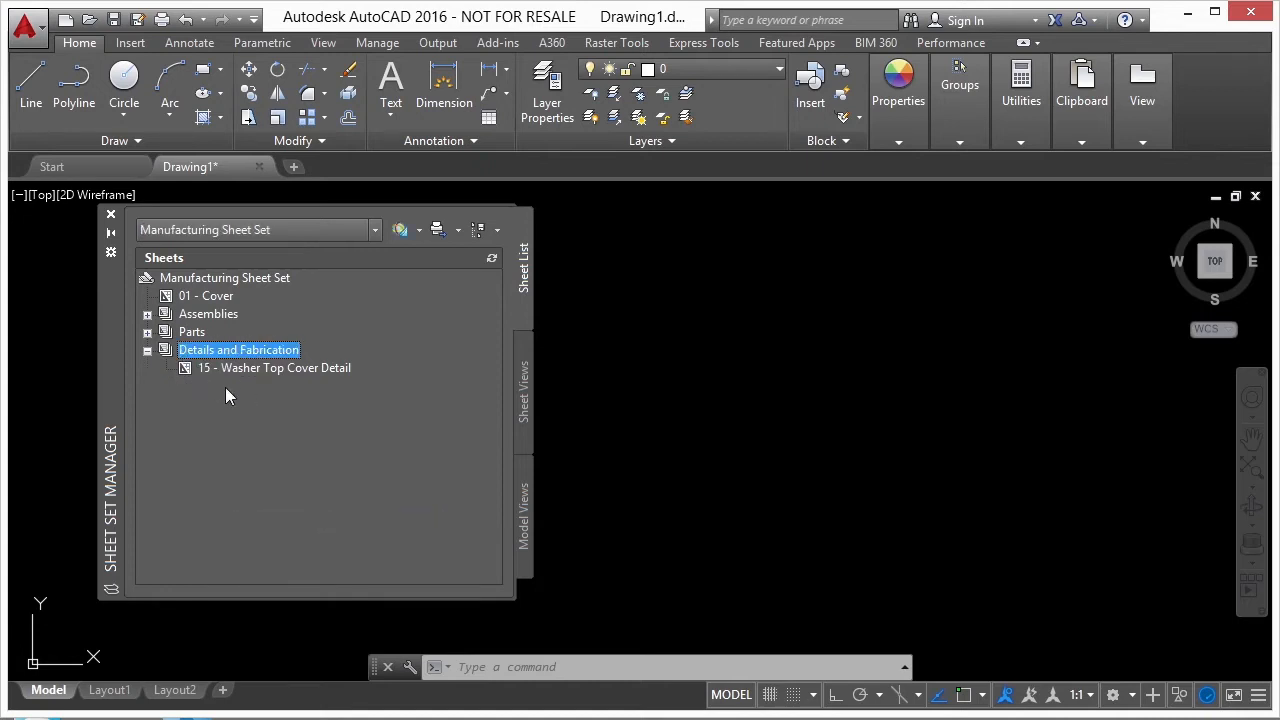
left_click(236, 279)
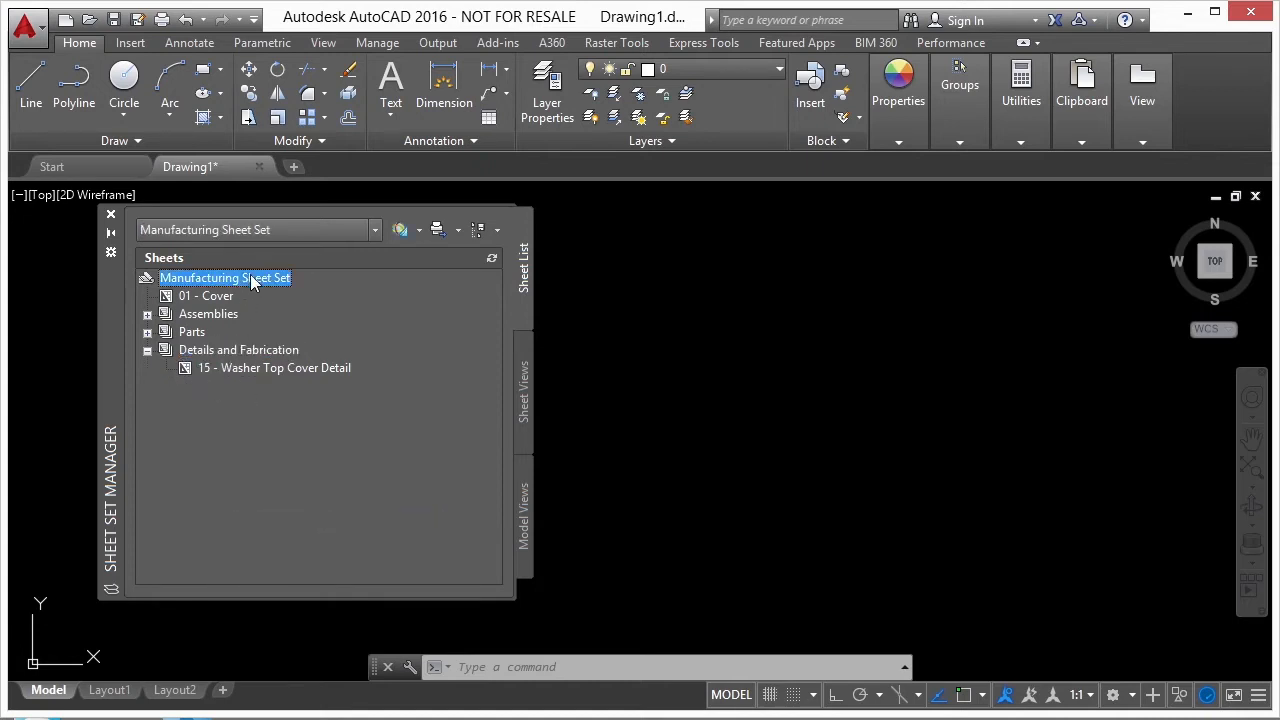
right_click(236, 283)
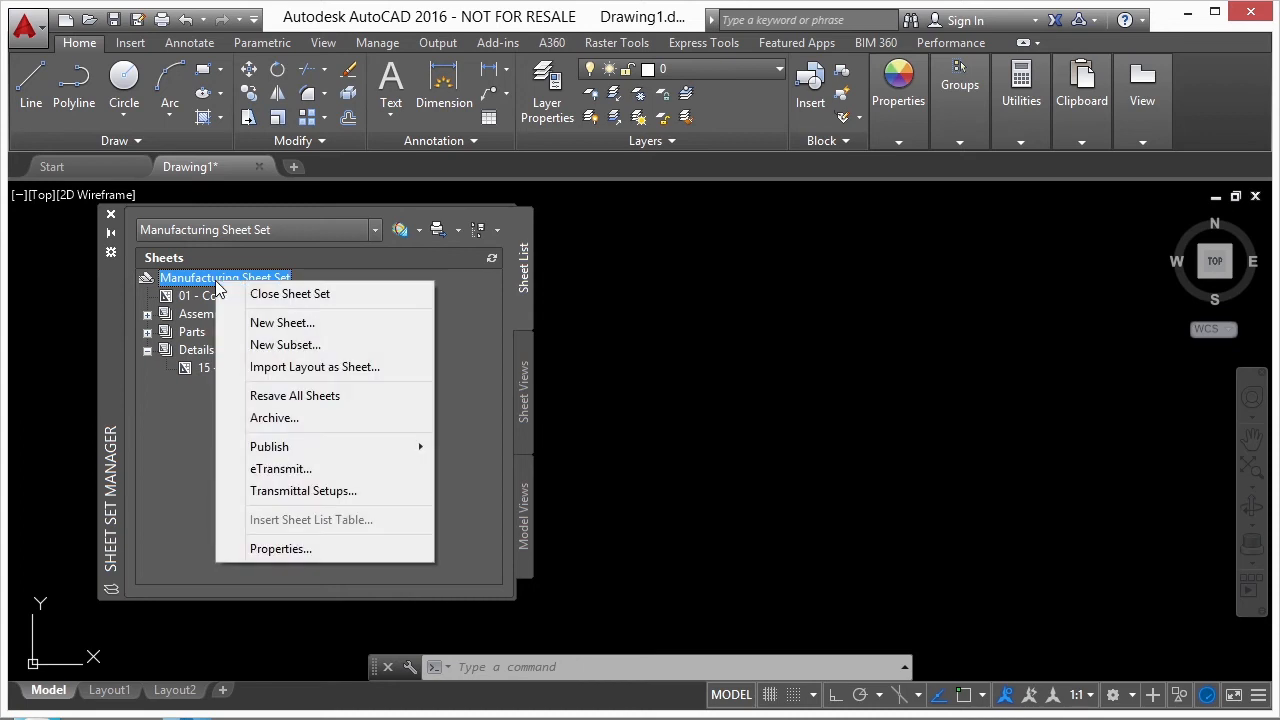
left_click(313, 324)
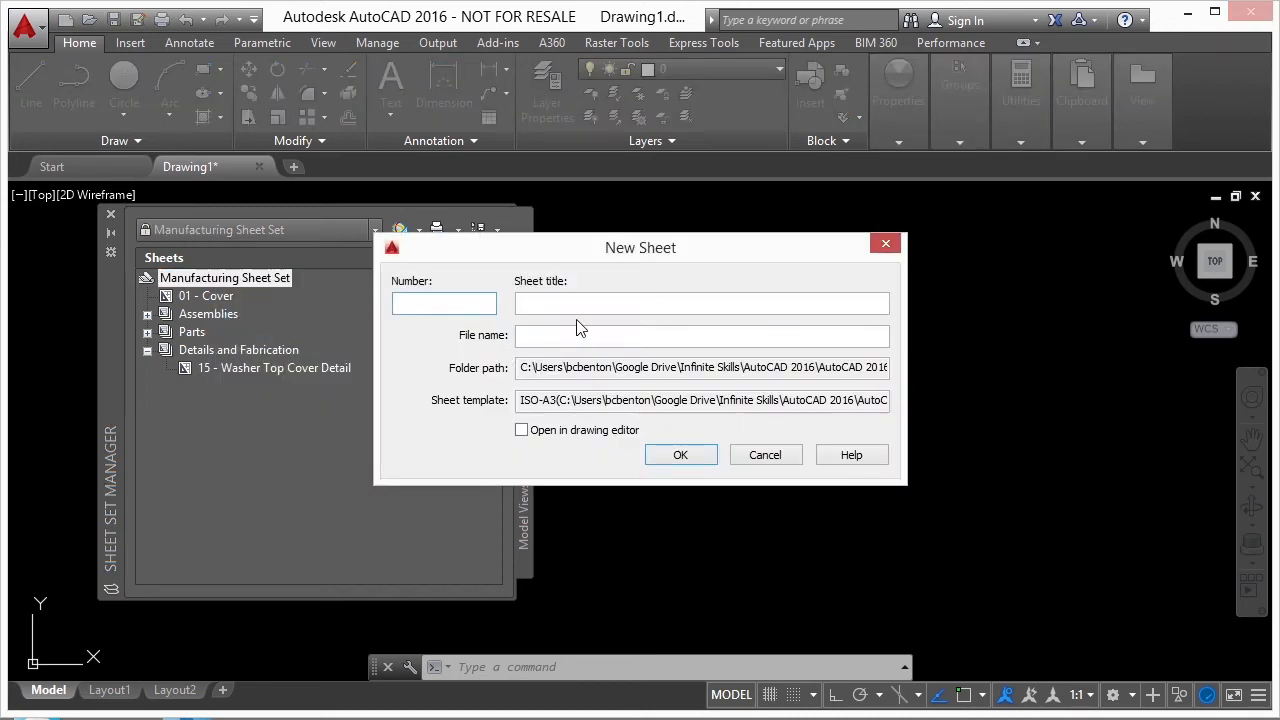
left_click(765, 454)
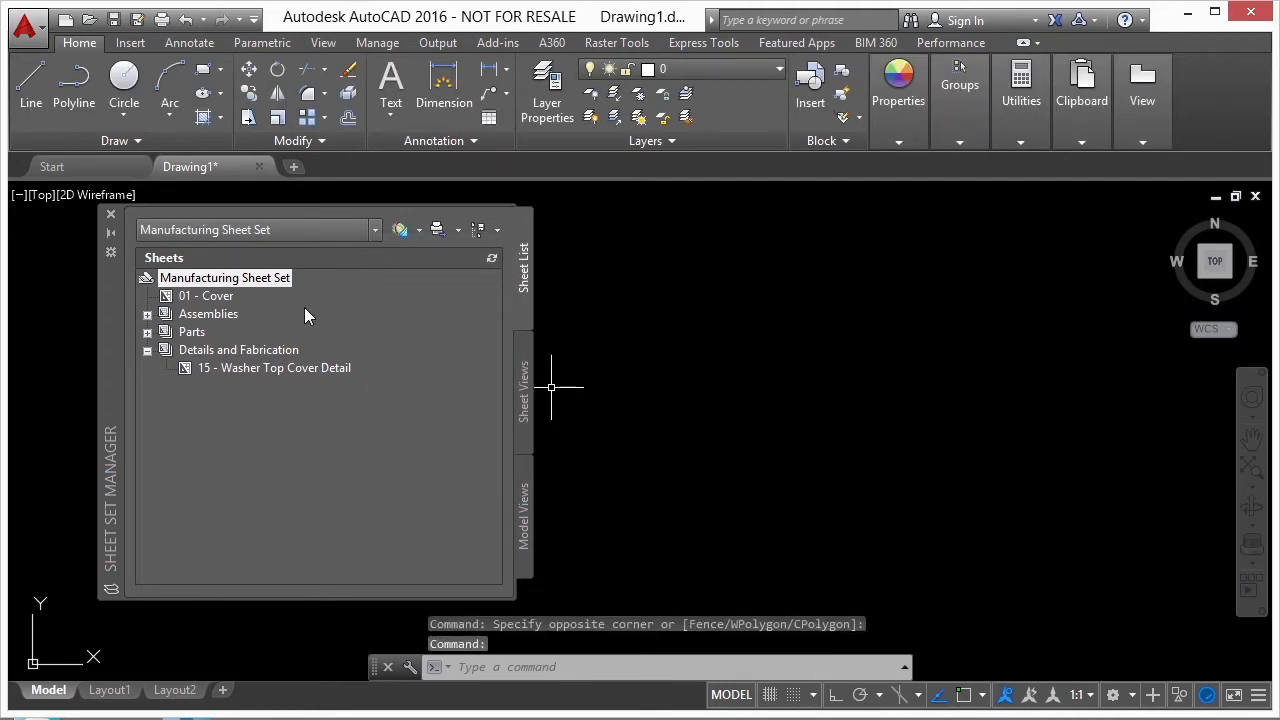
- In the Manufacturing Sheet Set's properties, accept the ISO-A3 layout of GSC_ISO_A3.dwt as the sheet creation template
right_click(245, 280)
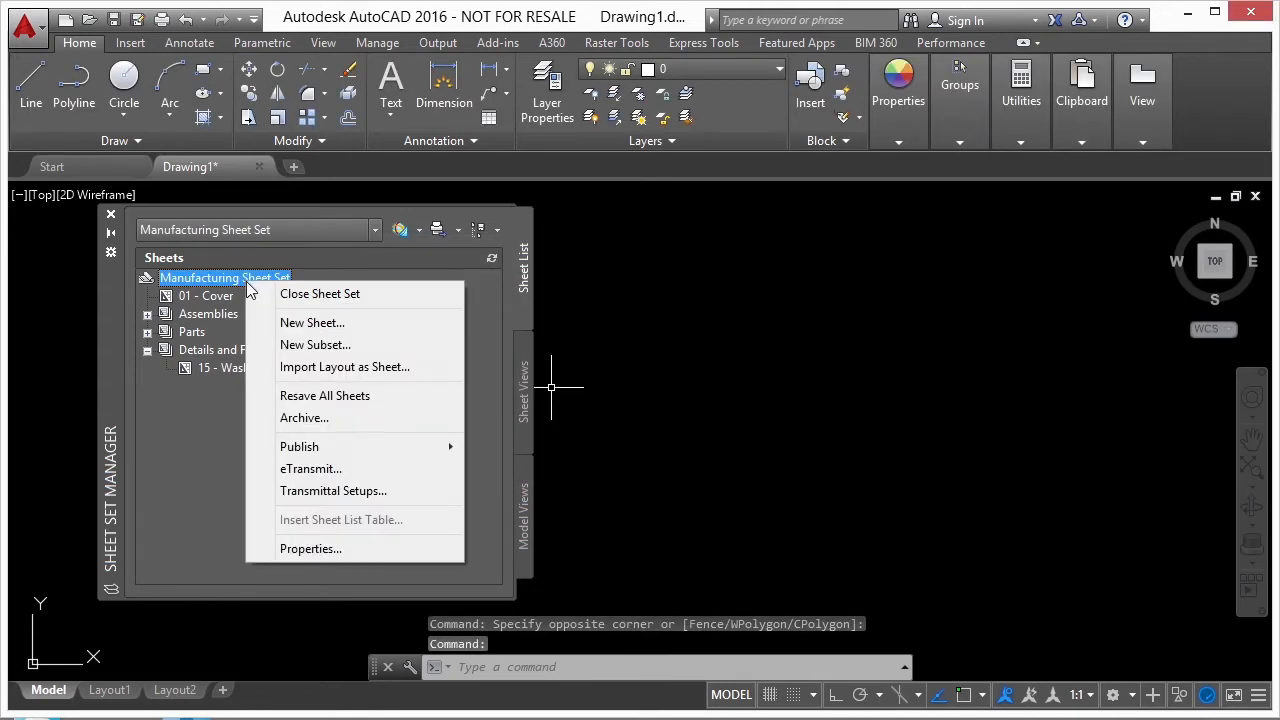
left_click(310, 548)
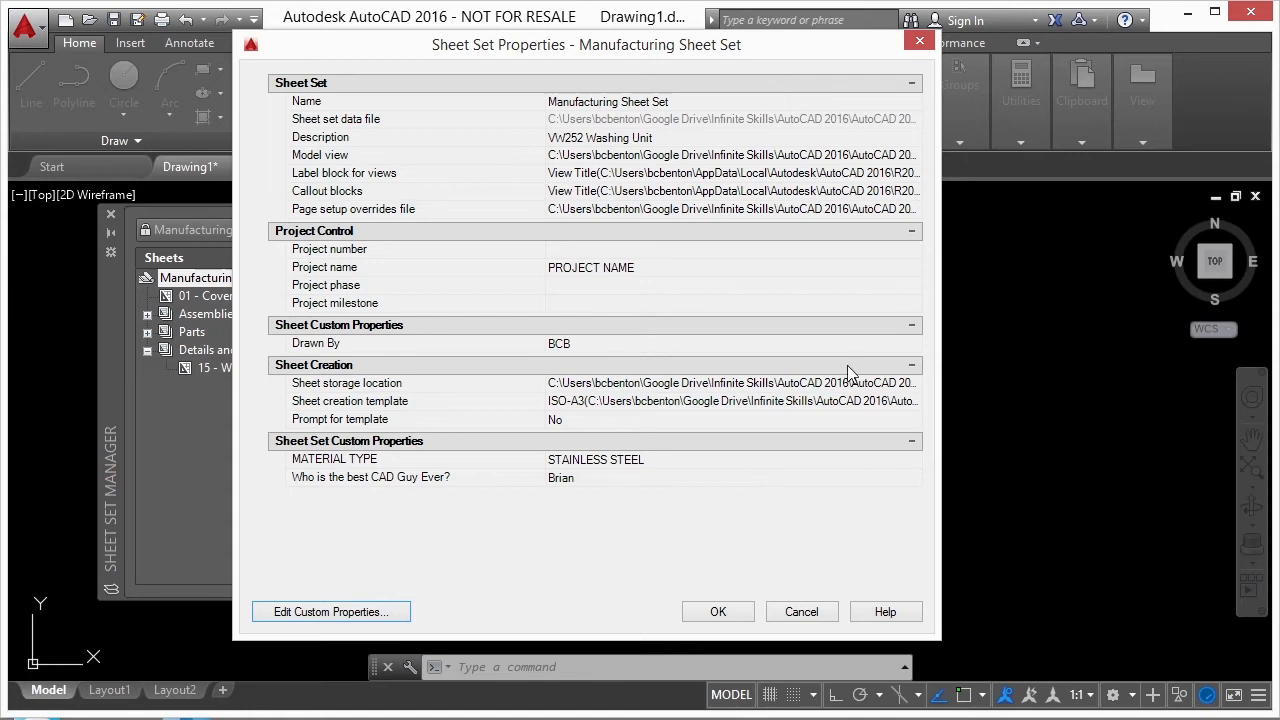
left_click(889, 402)
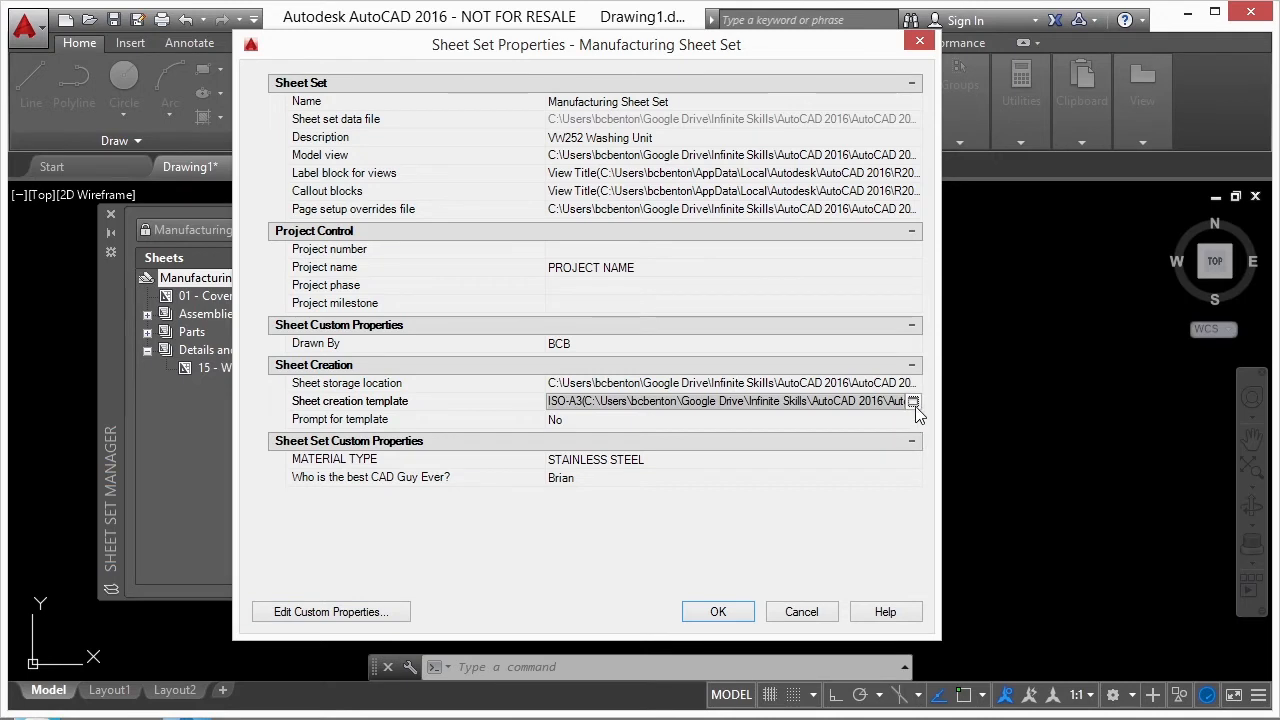
left_click(913, 401)
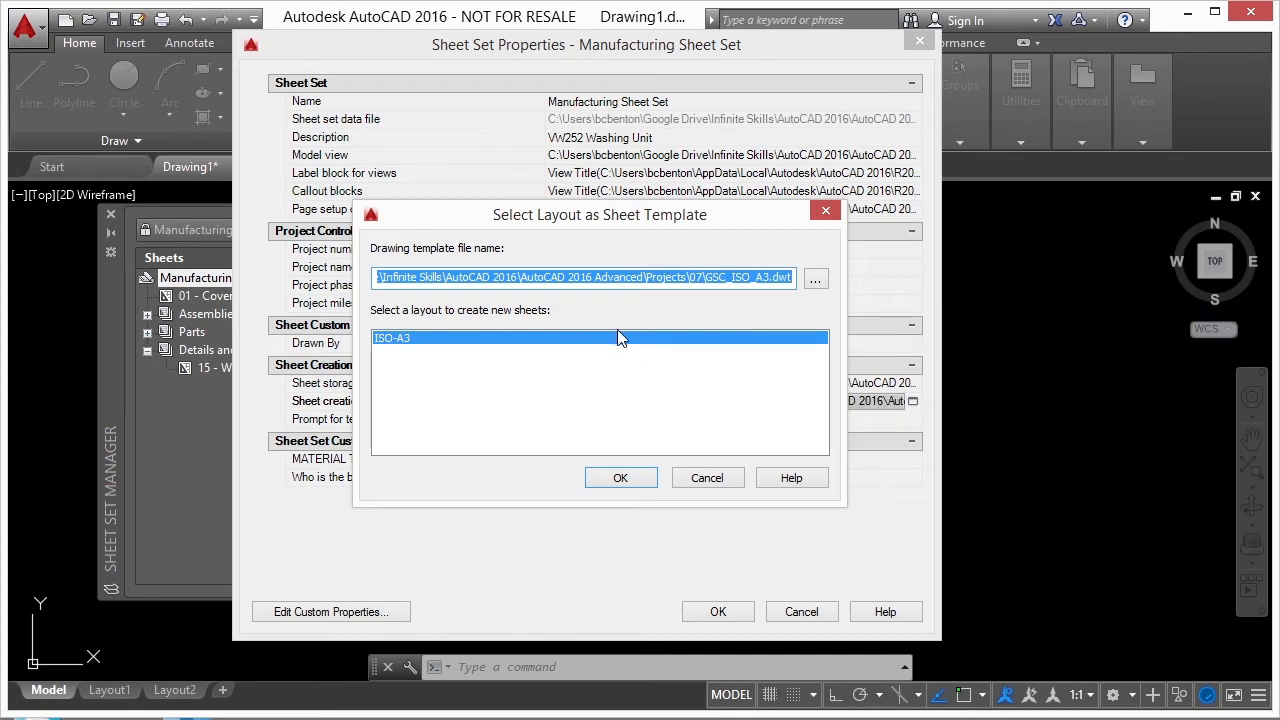
left_click(816, 280)
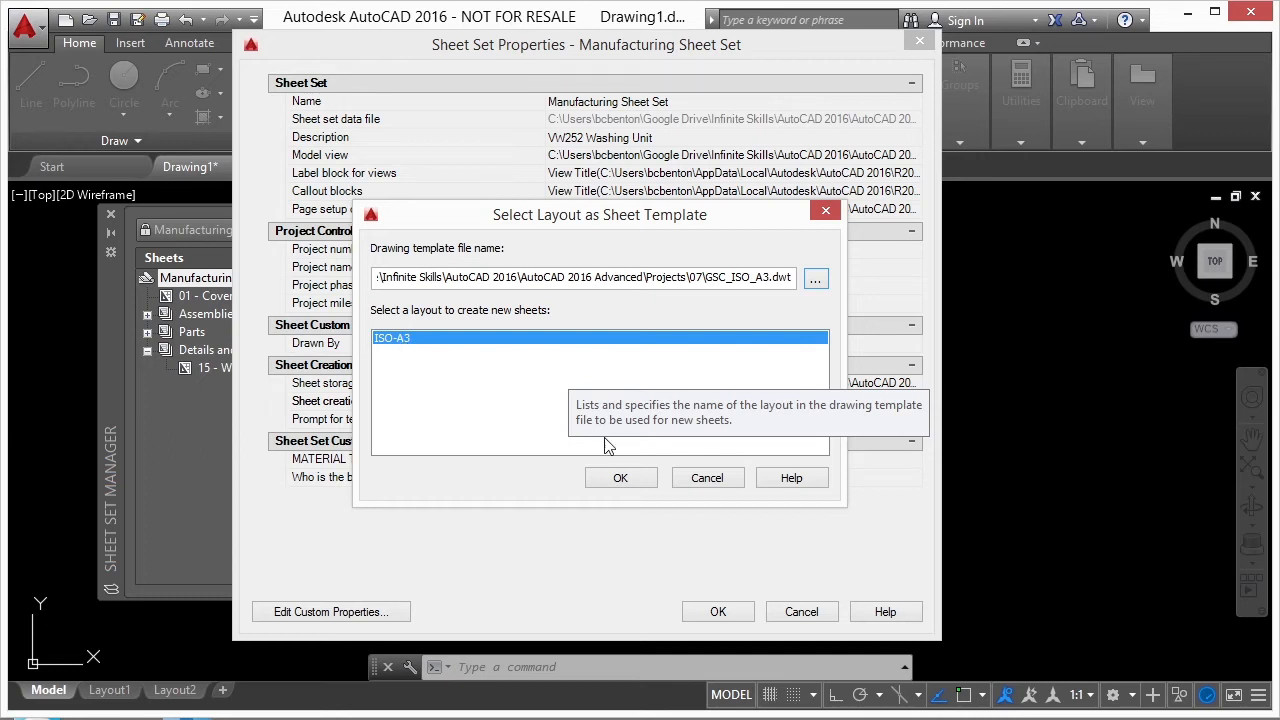
left_click(620, 478)
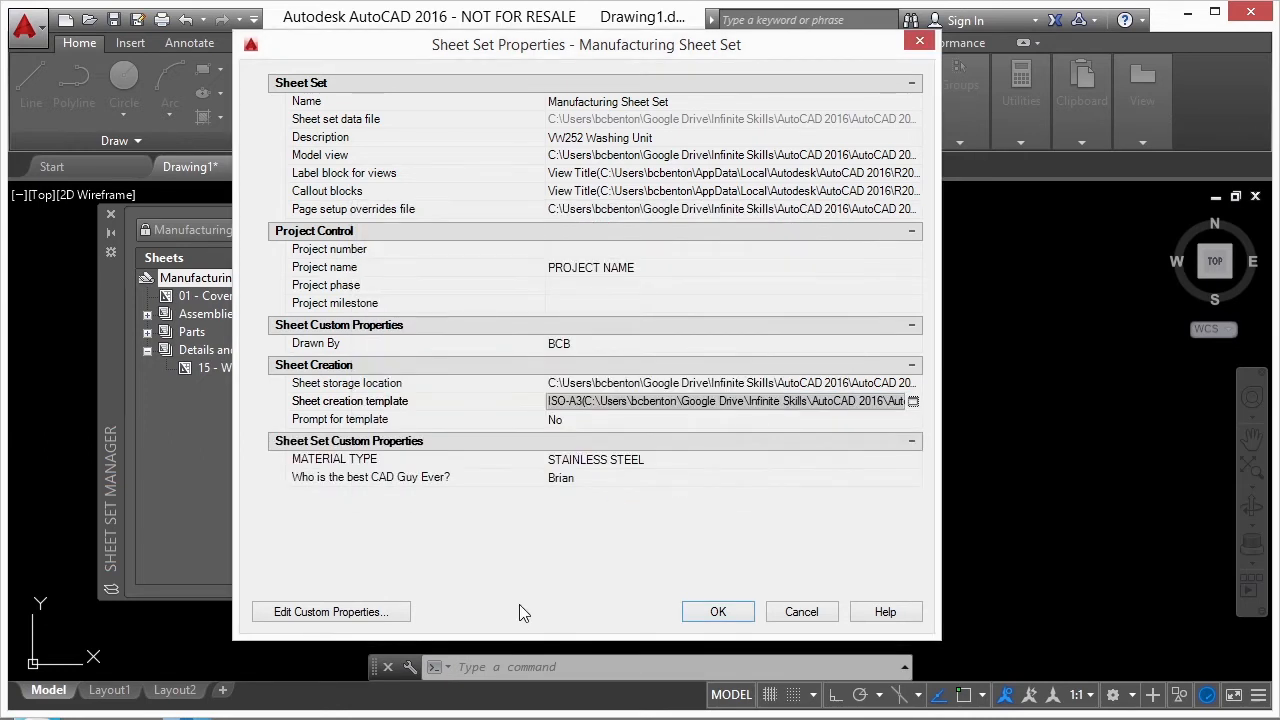
- Set Prompt for template to Yes, switch it back to No, and accept the sheet set properties
left_click(760, 419)
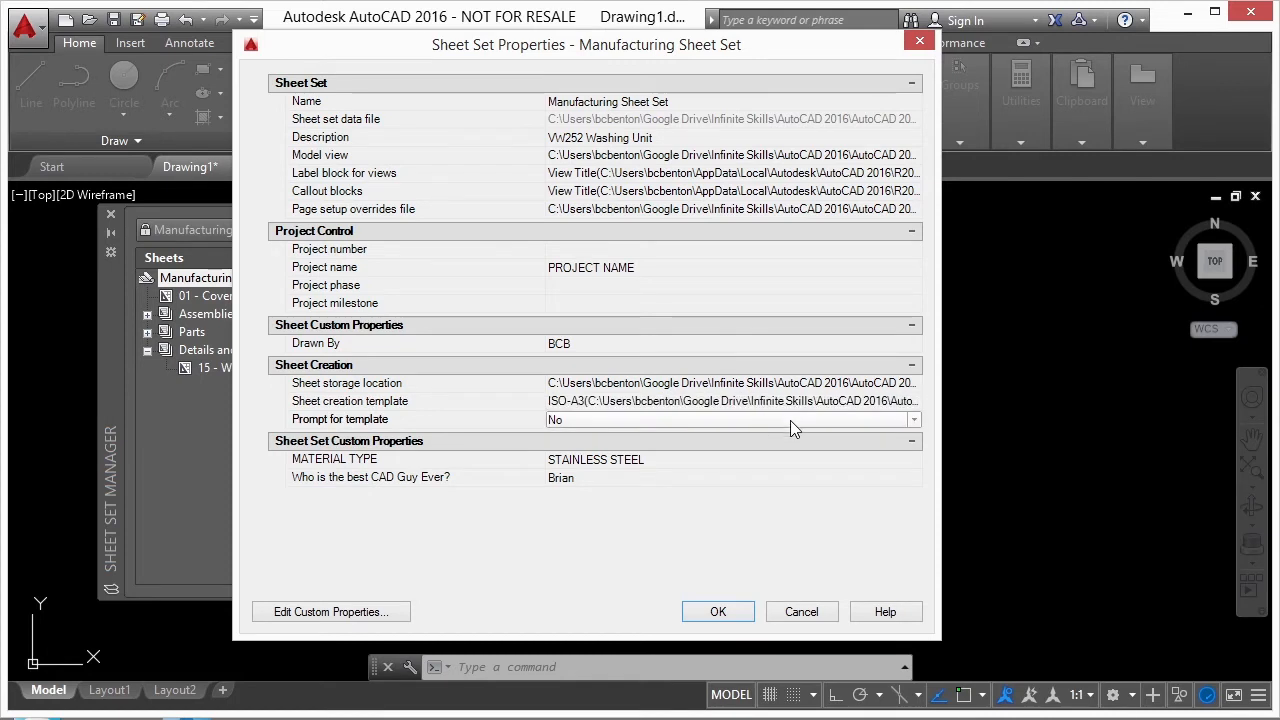
left_click(916, 422)
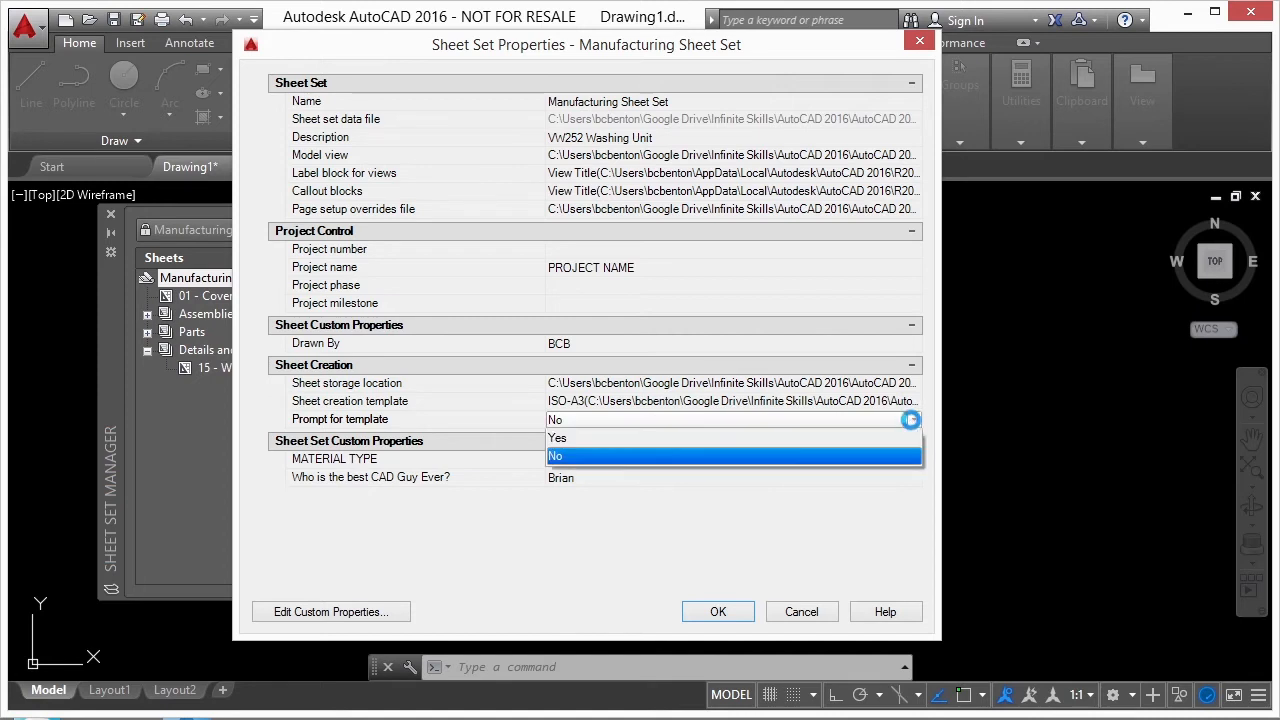
left_click(578, 434)
mouse_move(437, 432)
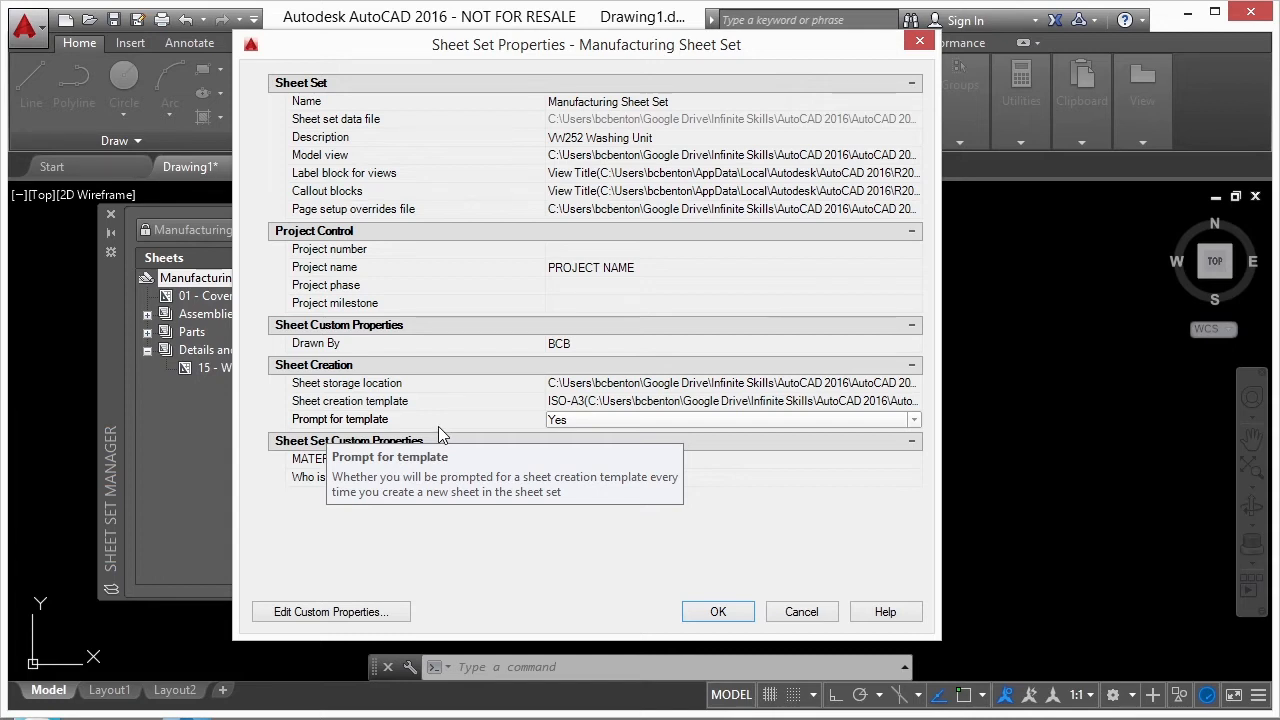
left_click(590, 421)
left_click(572, 456)
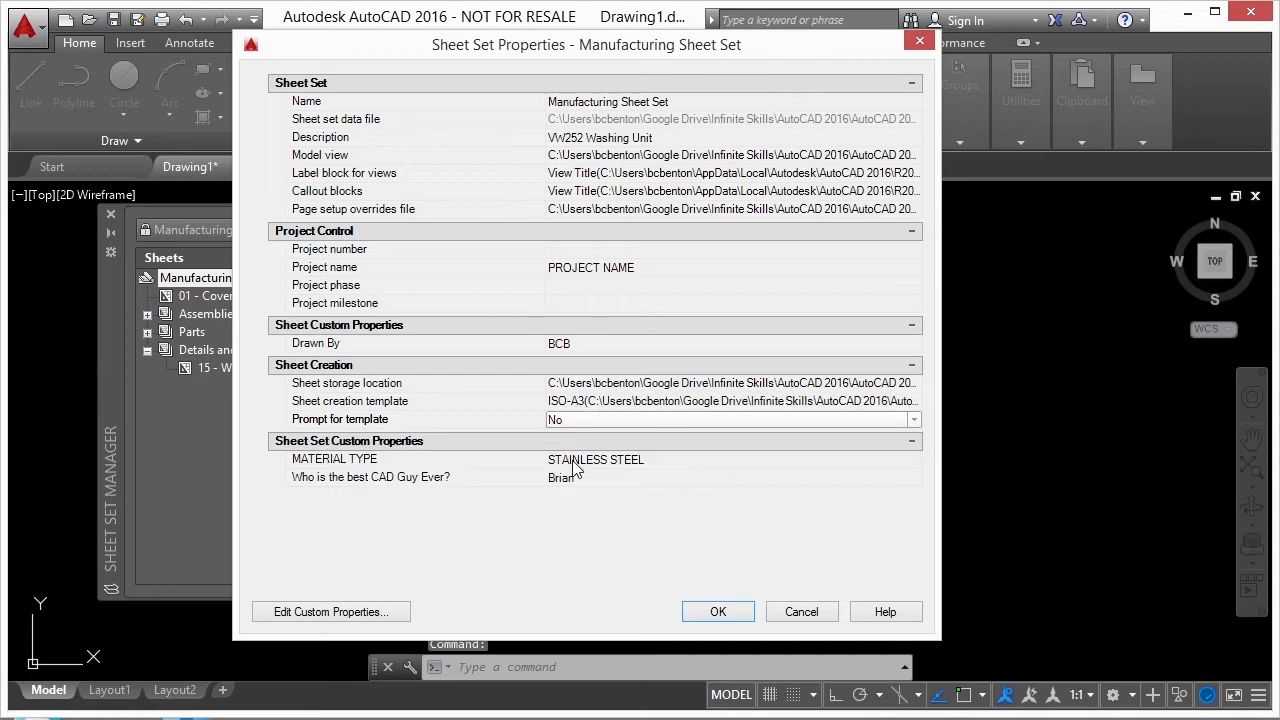
left_click(700, 611)
right_click(172, 314)
key("Escape")
right_click(200, 280)
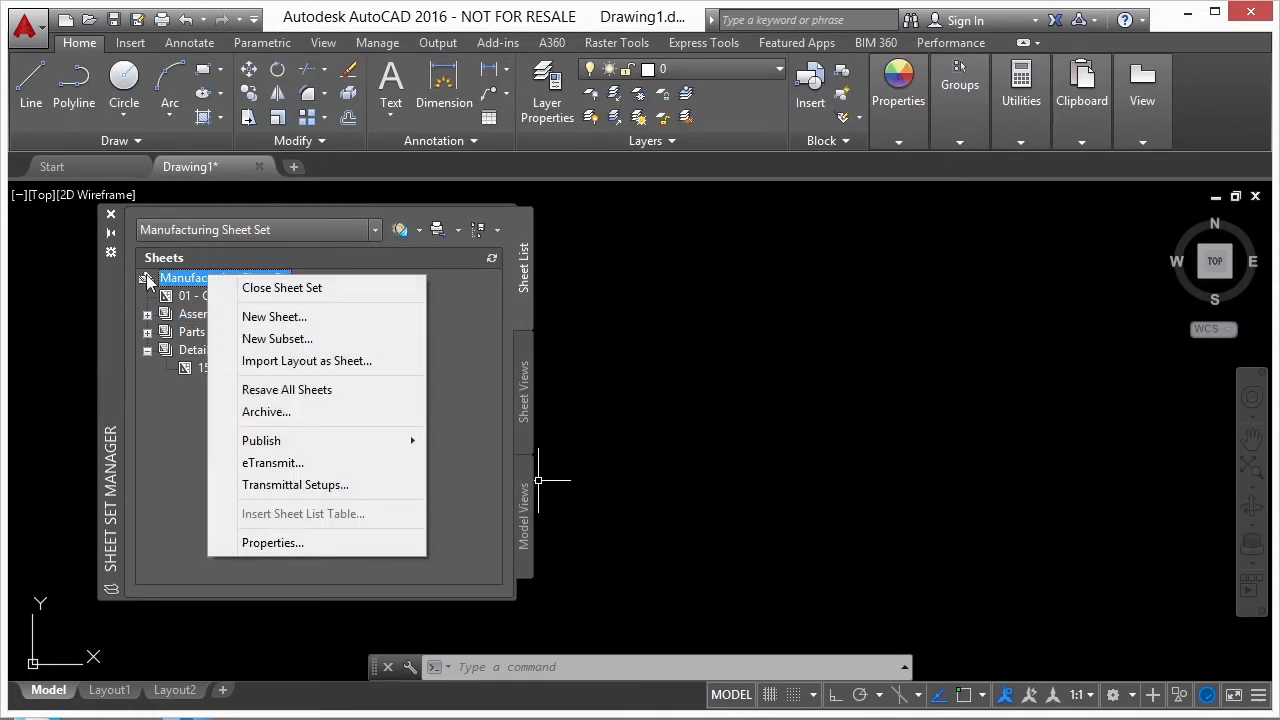
right_click(196, 314)
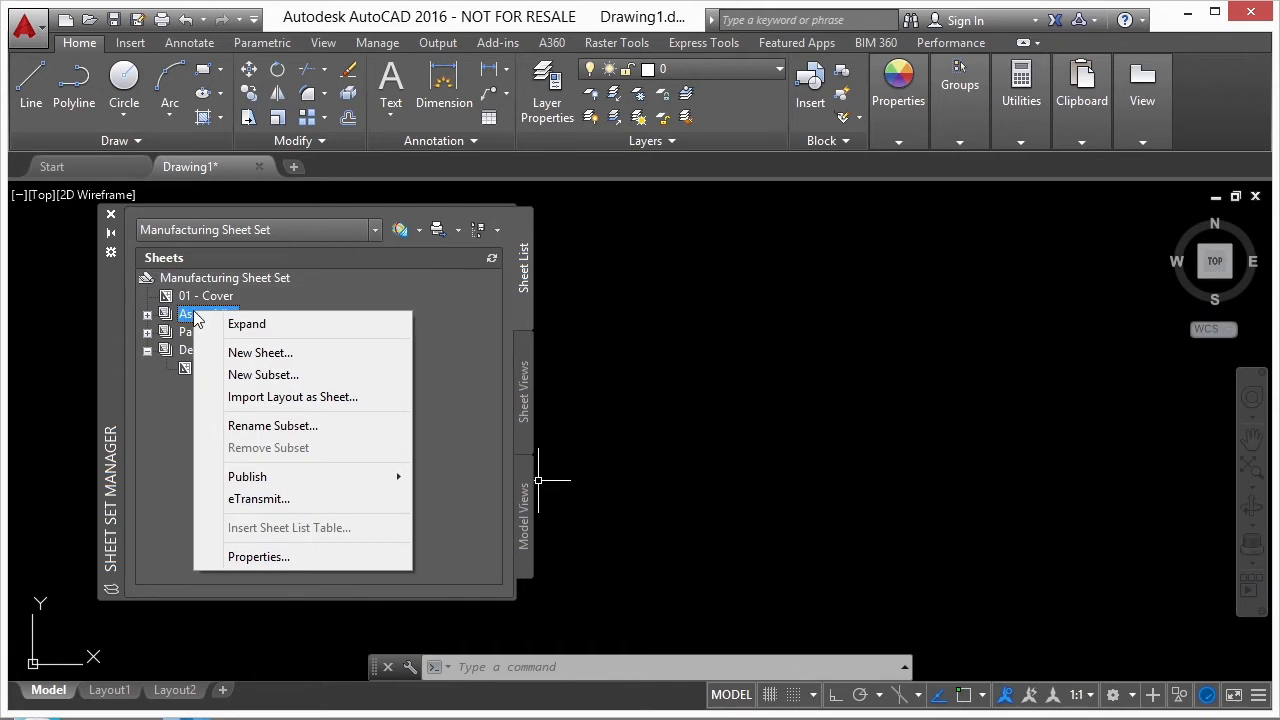
left_click(171, 418)
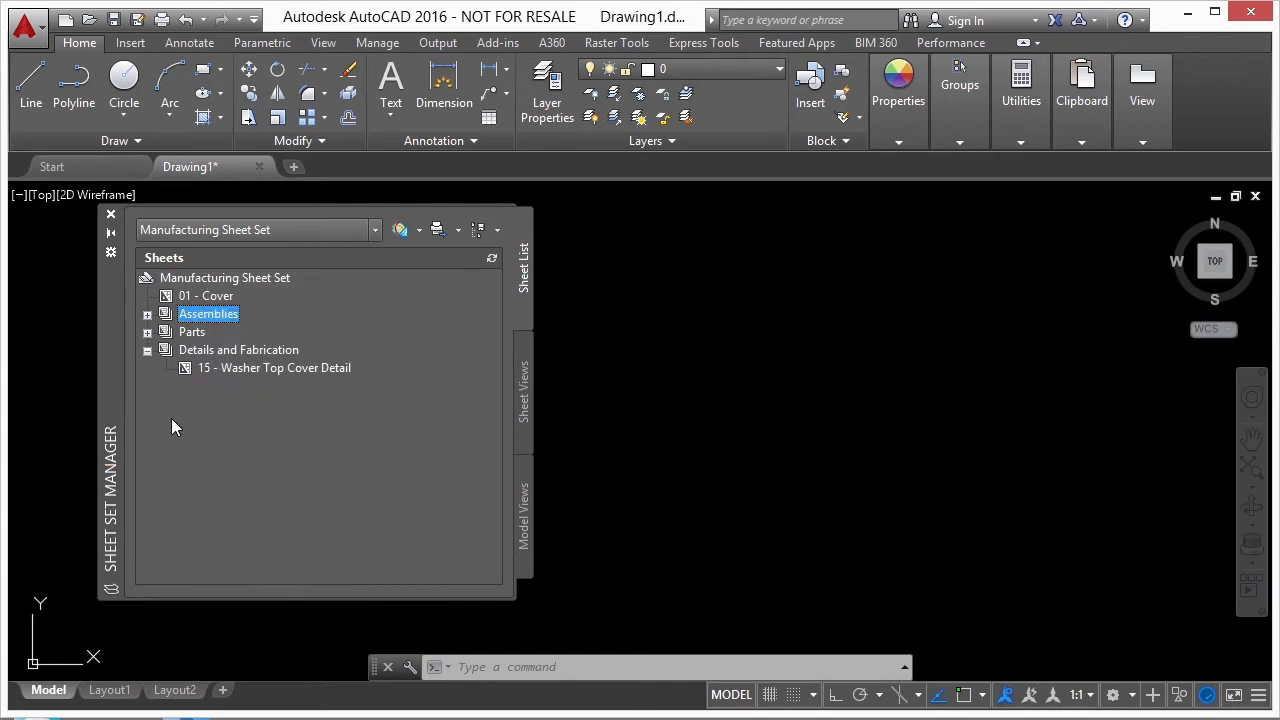
- Create a new top-level sheet in the Manufacturing Sheet Set with number 100 and title "New Sheet Creation from SSM"
right_click(225, 279)
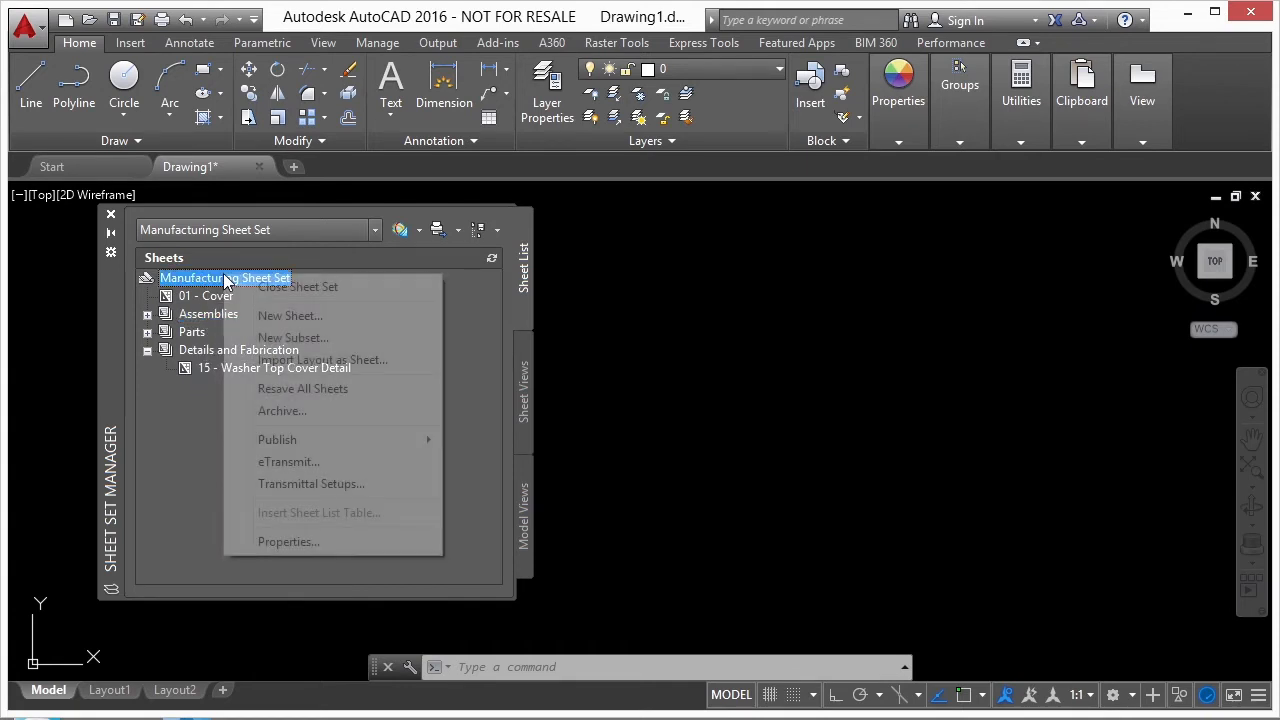
left_click(300, 316)
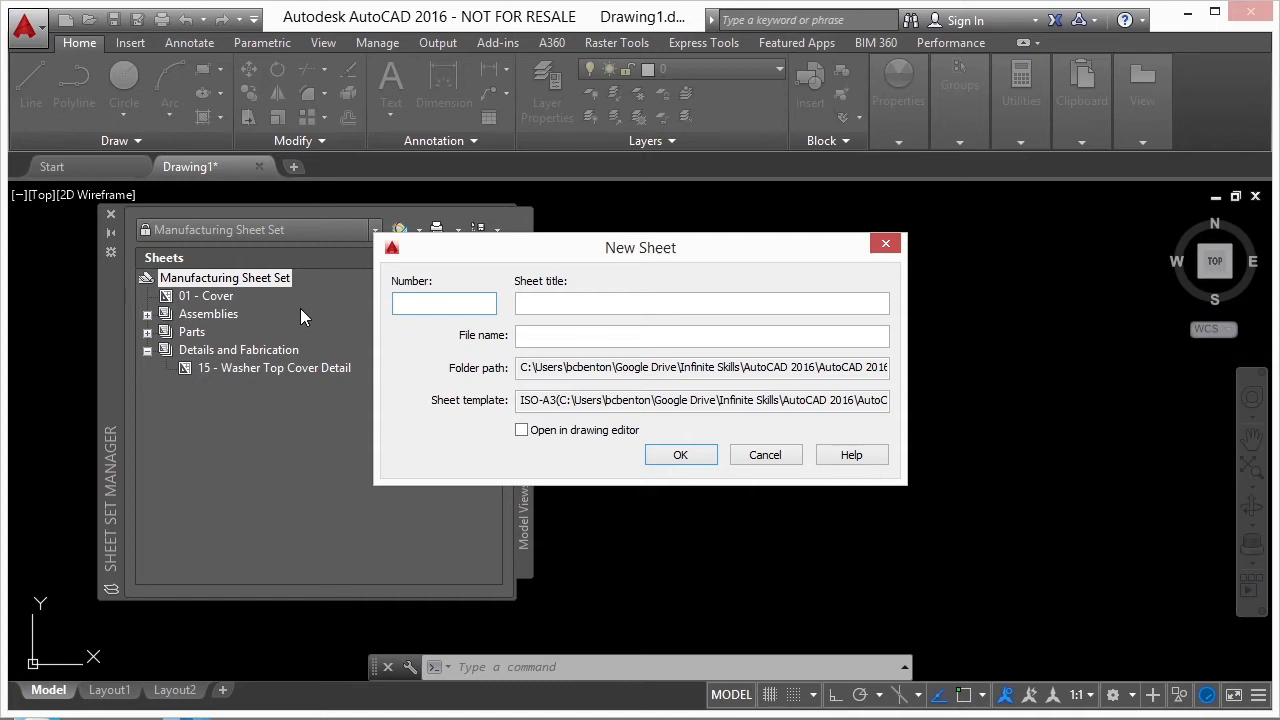
type("100")
left_click(577, 303)
type("New Sheet ")
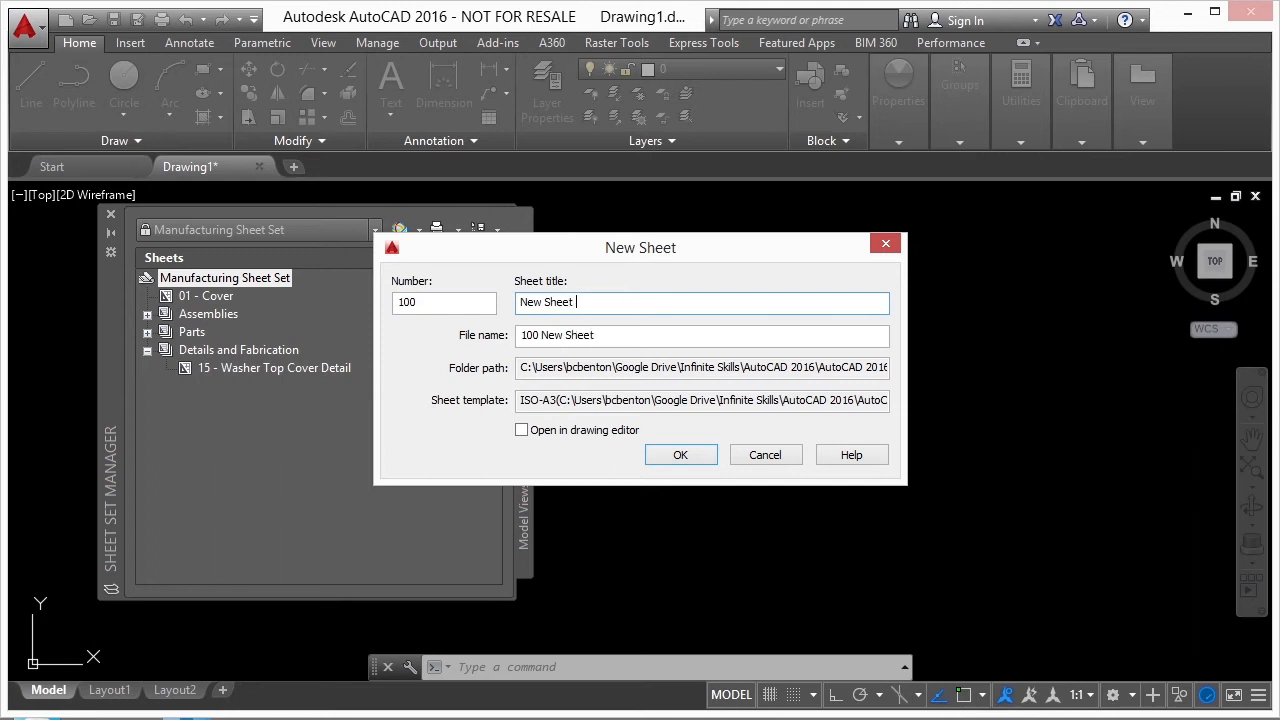
type("Creation from SSM")
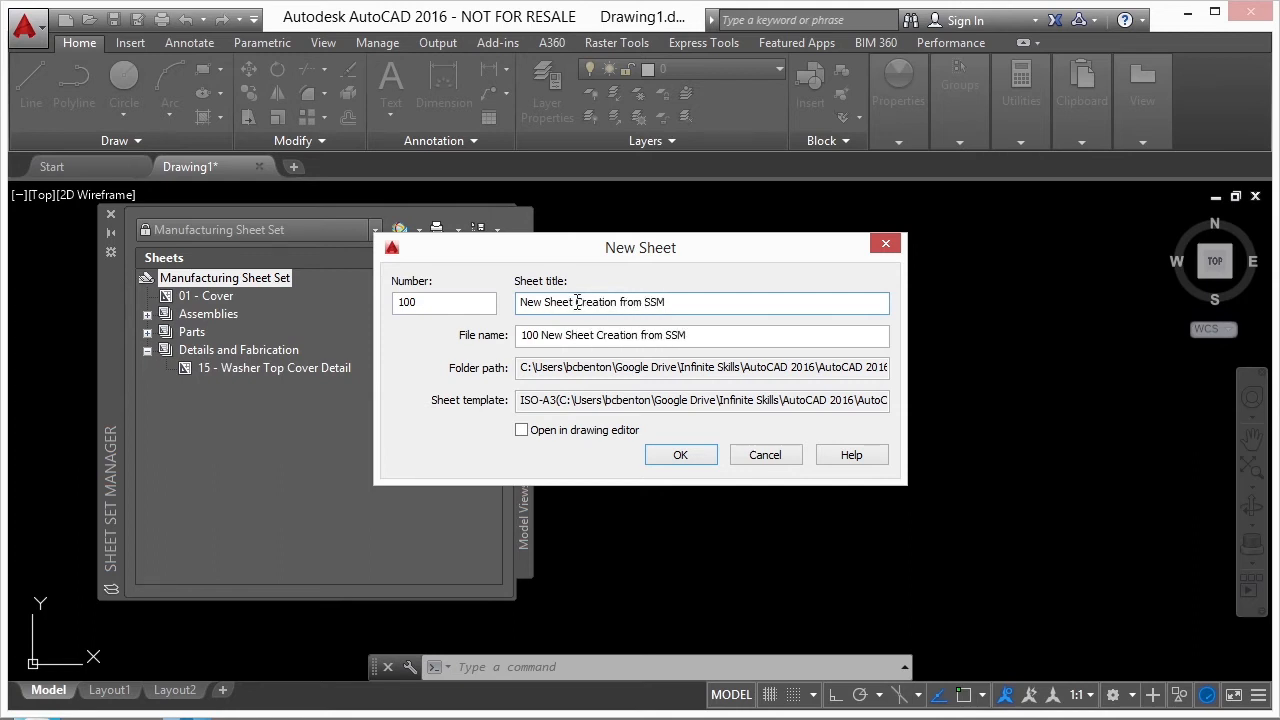
left_click(682, 370)
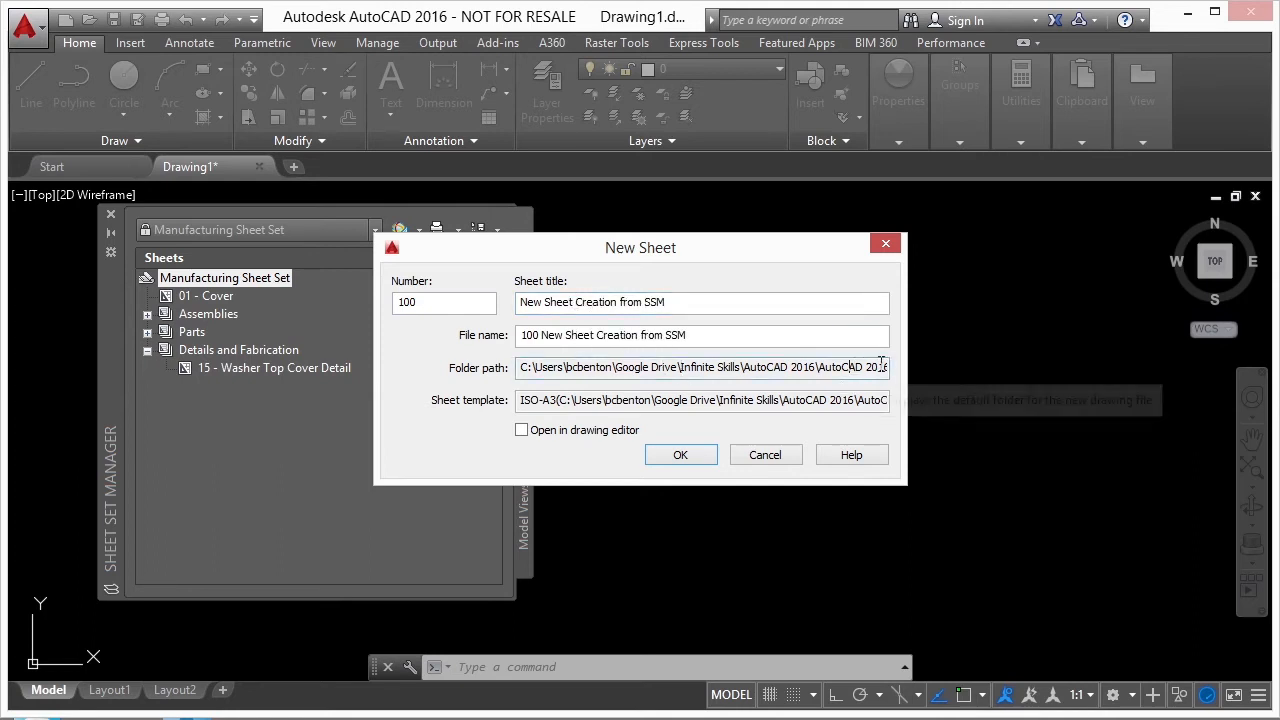
left_click(681, 455)
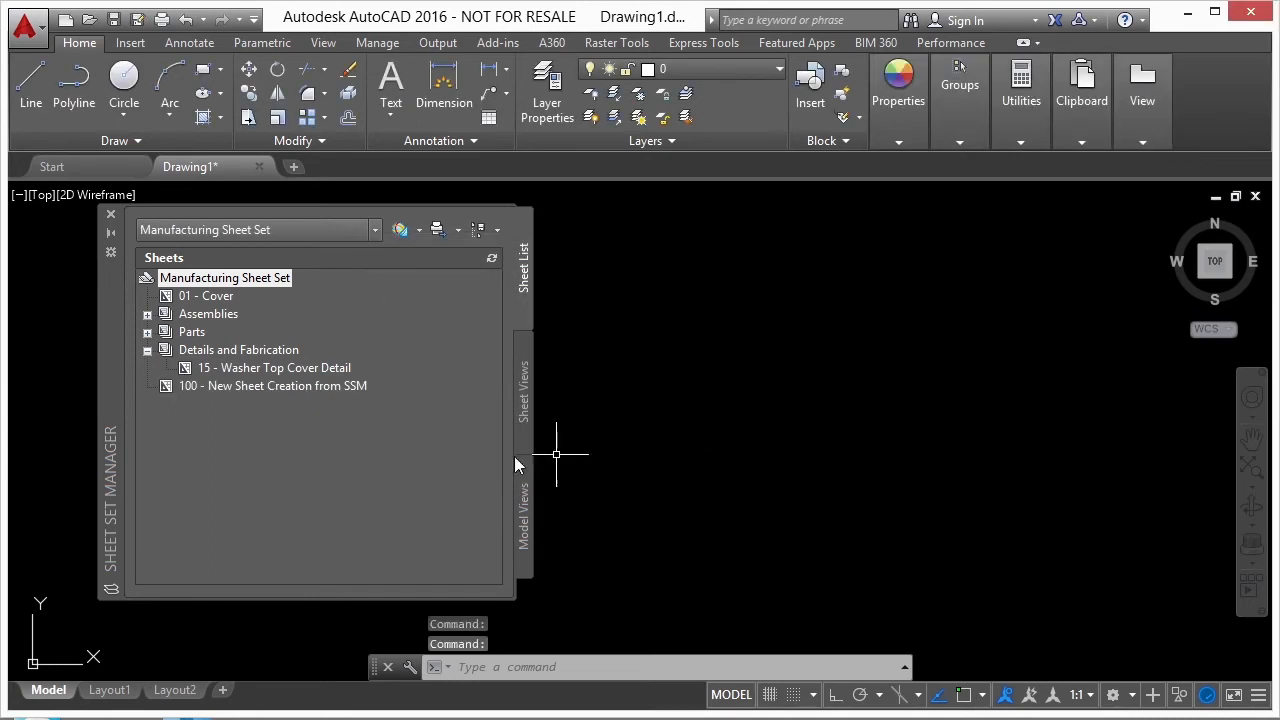
- Open sheet 100 - New Sheet Creation from SSM and examine the sheet title and number in its title block
left_click(241, 388)
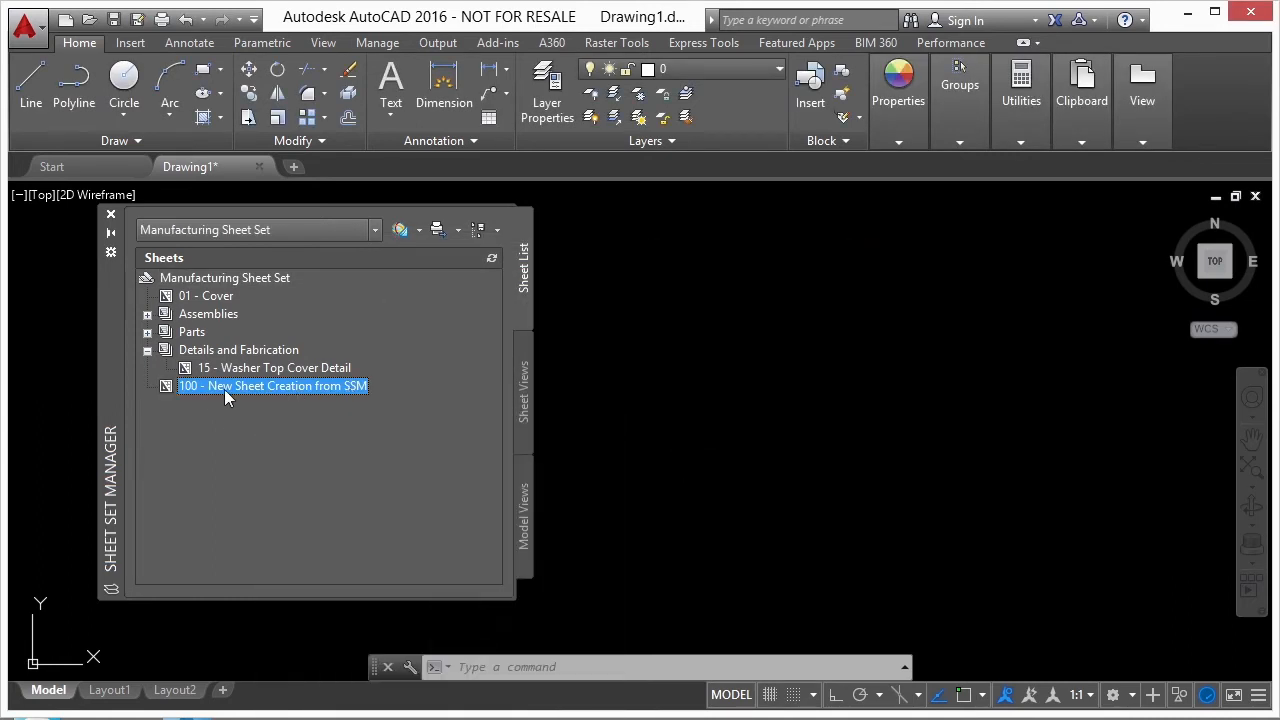
double_click(224, 386)
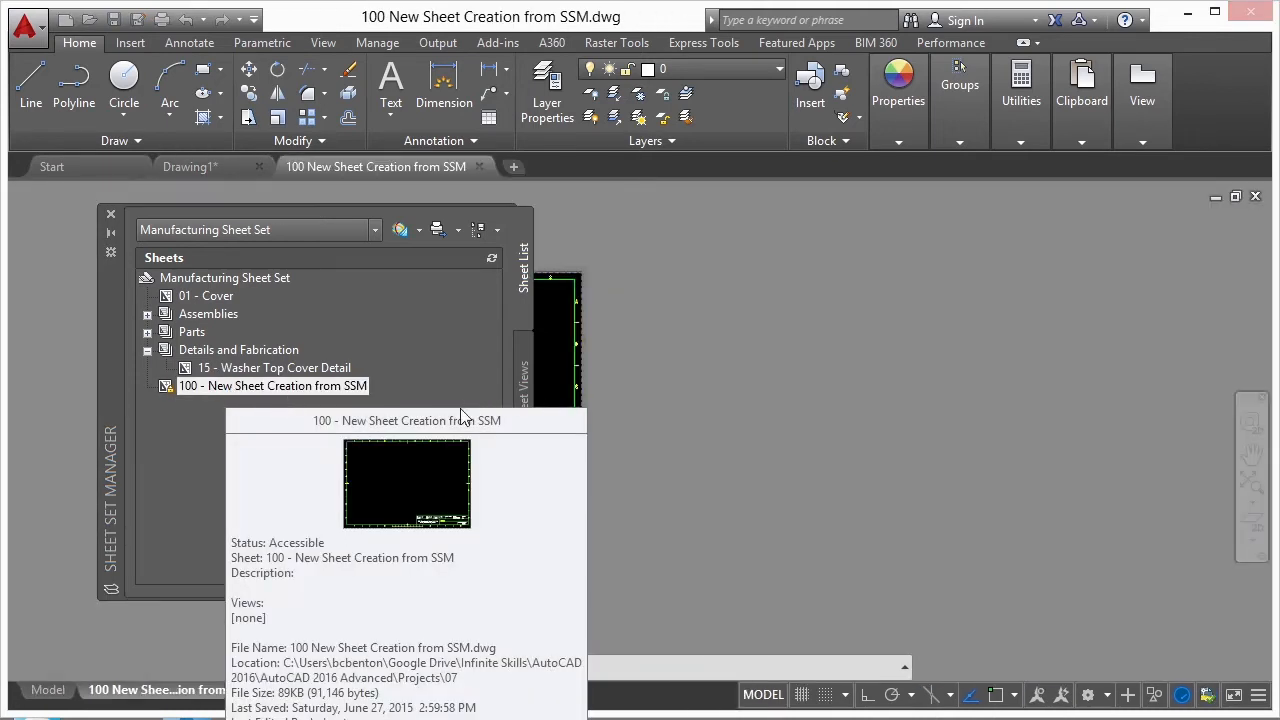
scroll(1082, 353, "down", 1)
scroll(619, 405, "up", 1)
middle_click_drag(673, 355, 859, 341)
scroll(1006, 490, "up", 3)
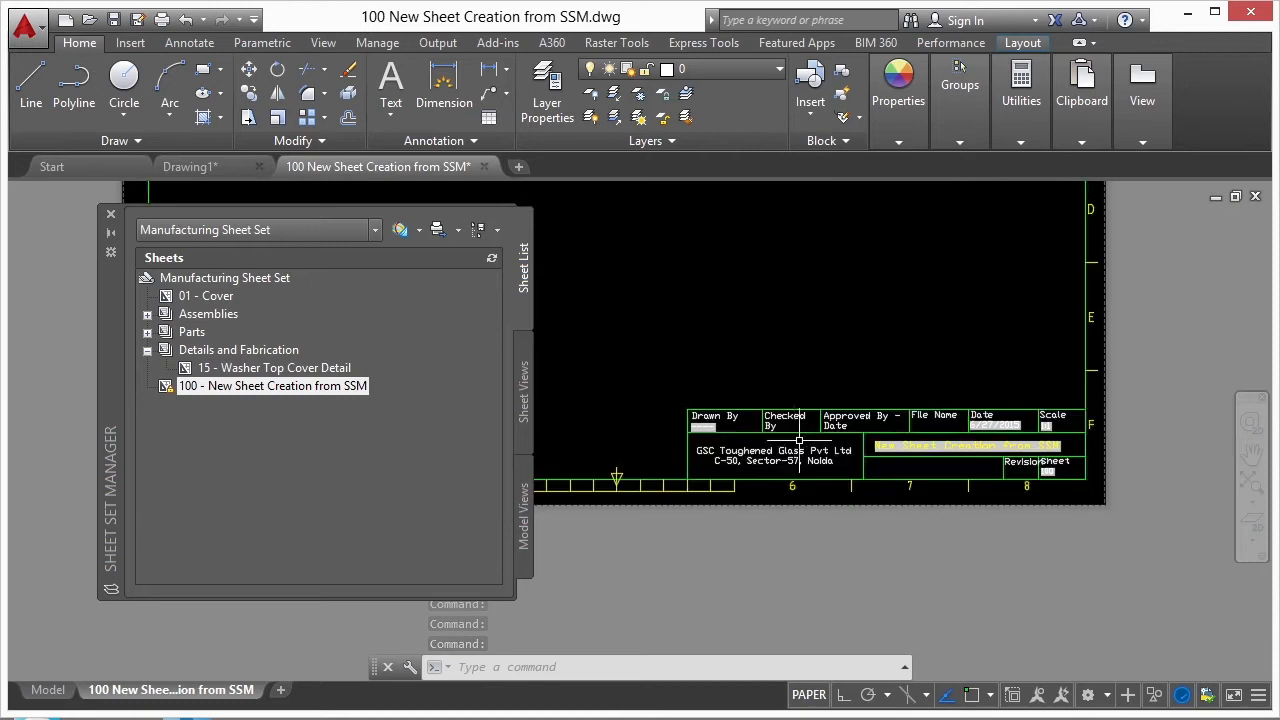
scroll(960, 447, "up", 3)
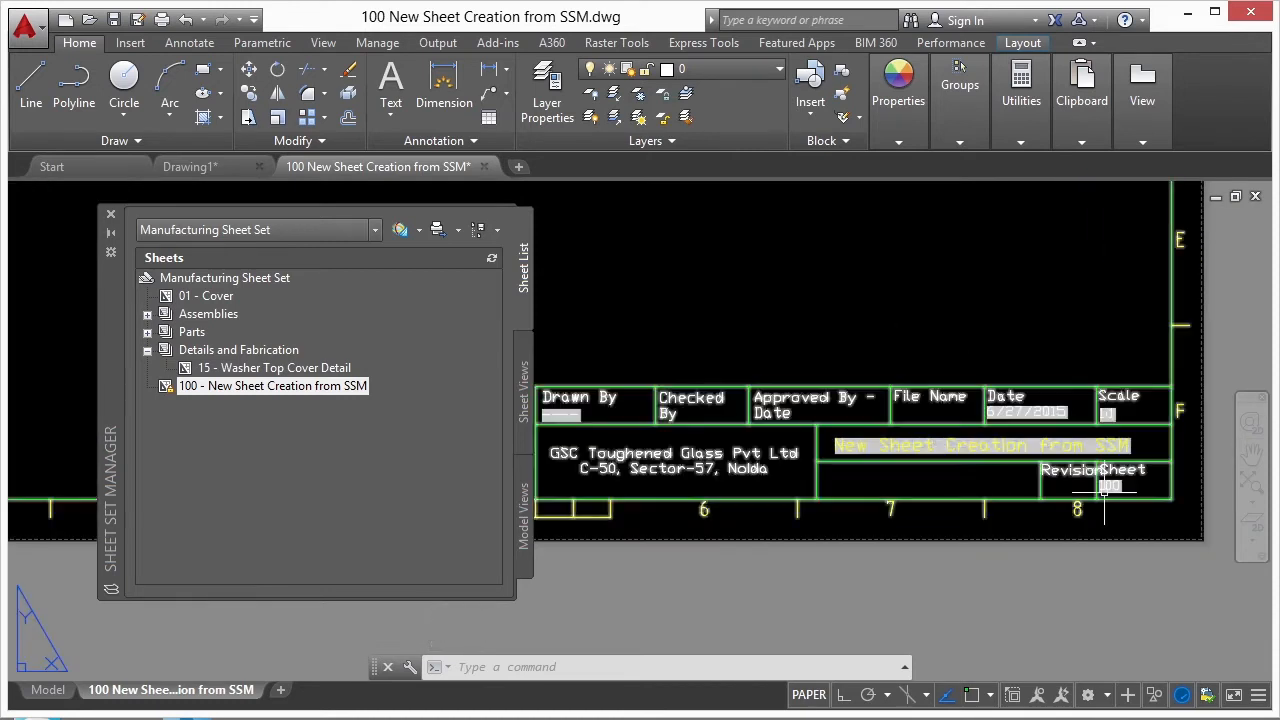
middle_click_drag(1099, 484, 1017, 454)
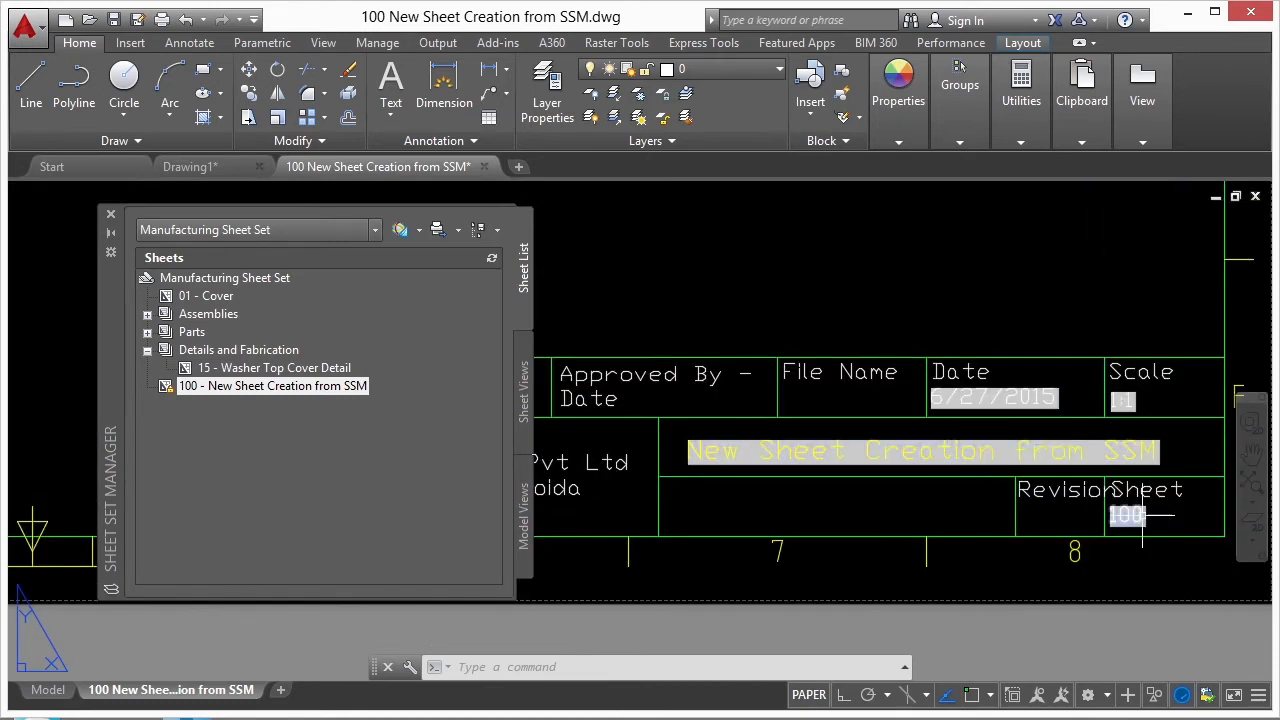
scroll(1003, 396, "down", 5)
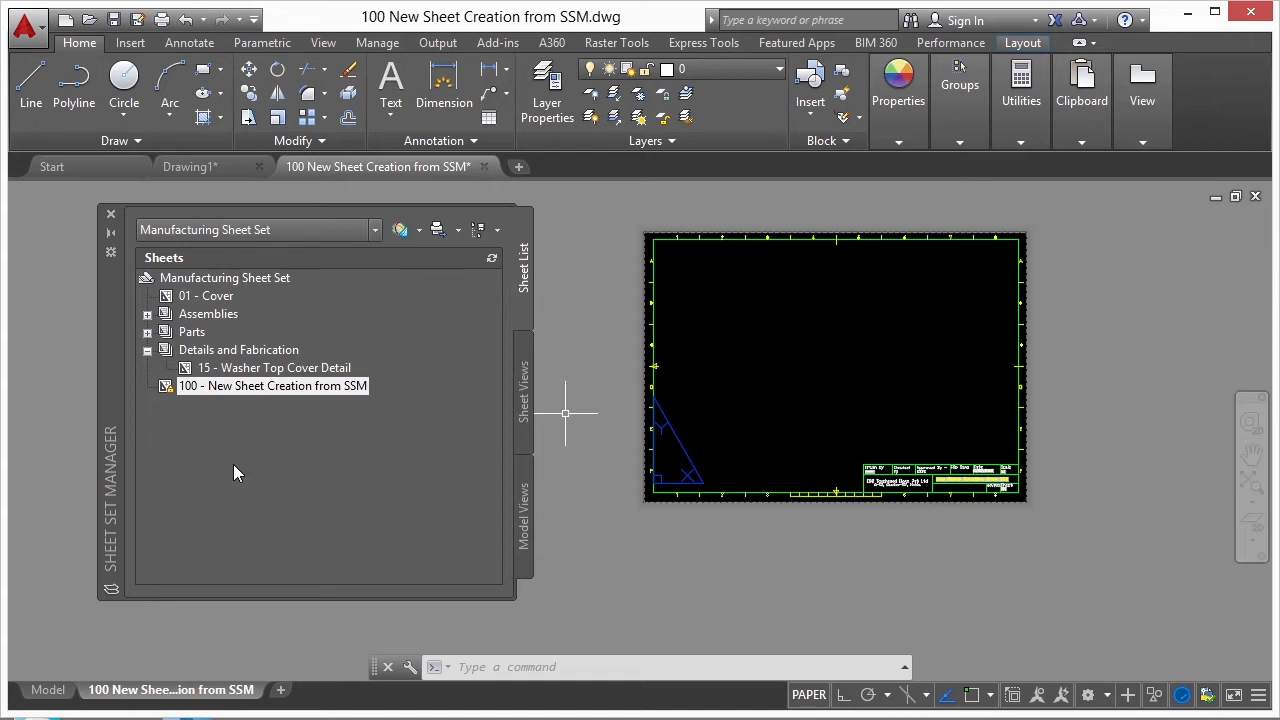
- Show the sheet views of the Manufacturing Sheet Set, and reposition and enlarge the Sheet Set Manager palette
left_click(521, 400)
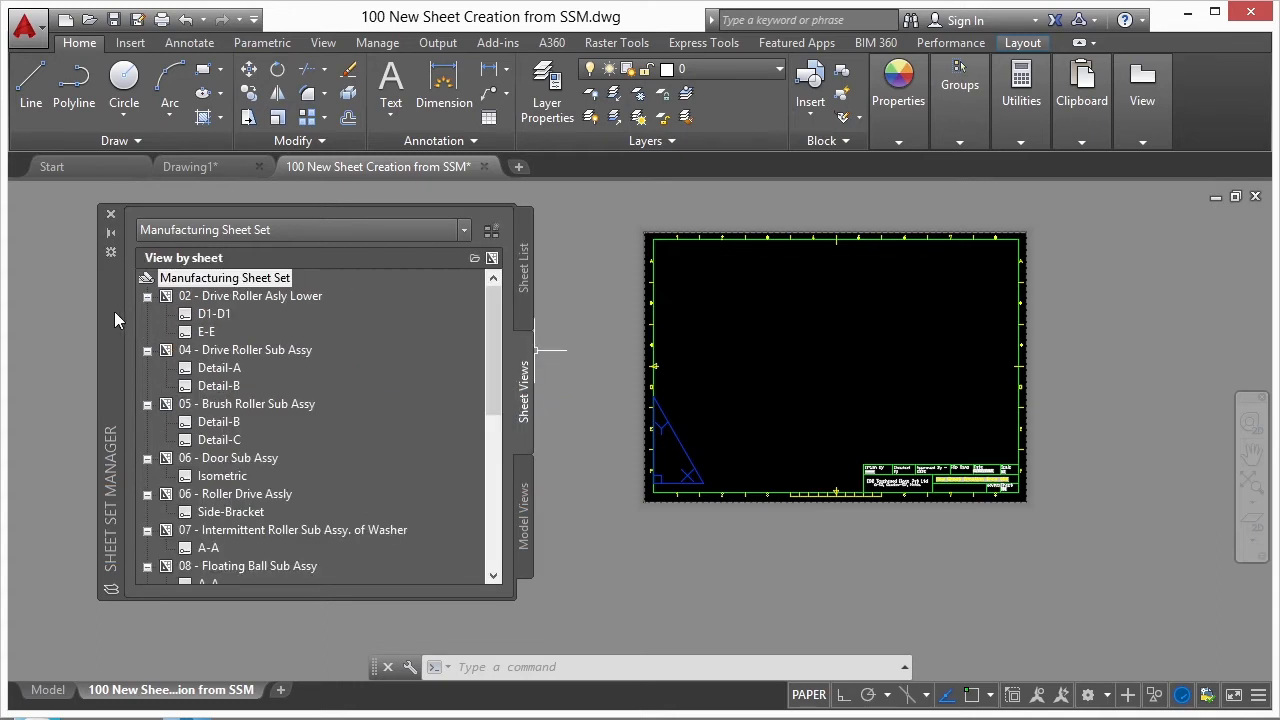
left_click_drag(114, 311, 109, 292)
left_click_drag(514, 592, 550, 655)
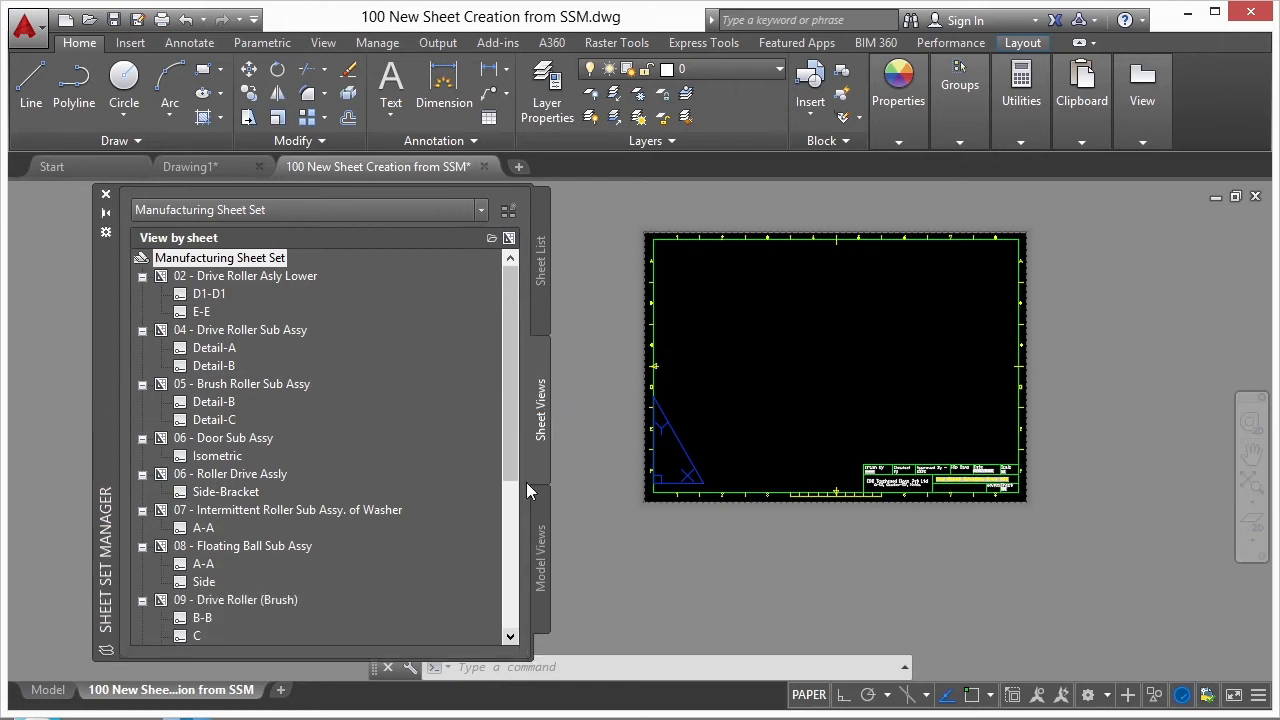
- Compare the sheet list with the sheet views, then display the model view locations
left_click(535, 270)
left_click(543, 388)
left_click(537, 285)
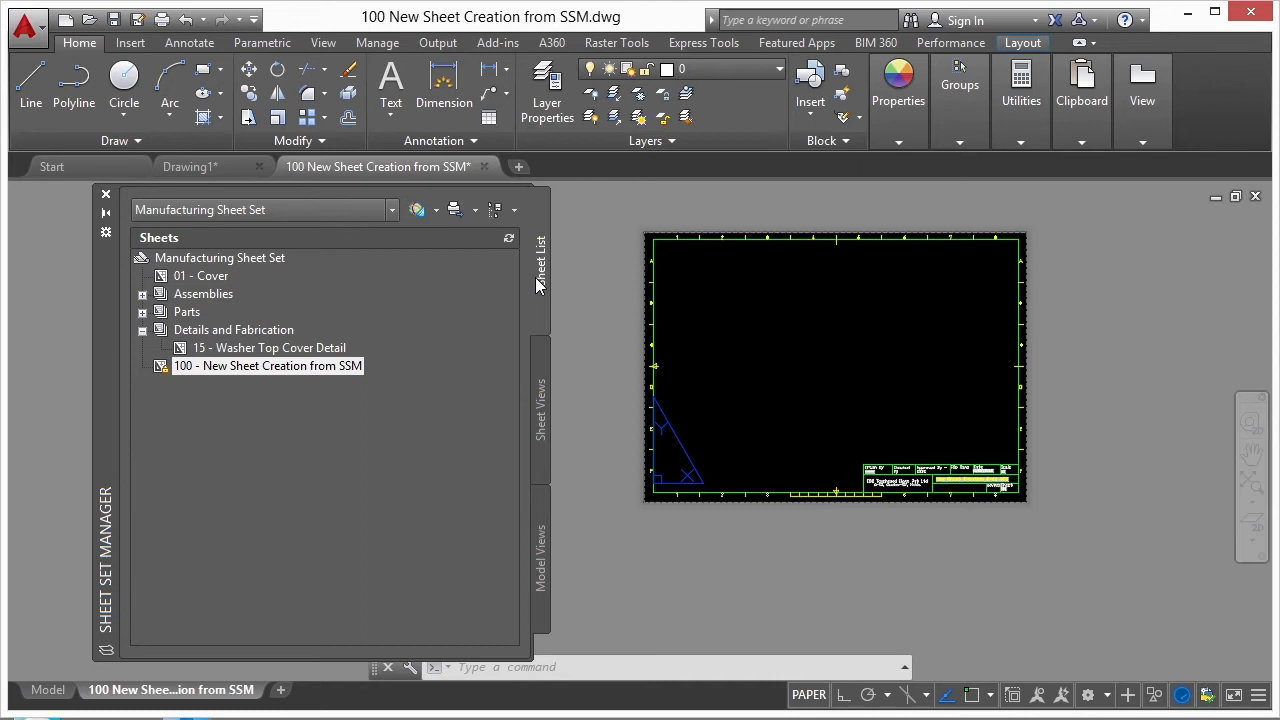
left_click(544, 430)
left_click(543, 557)
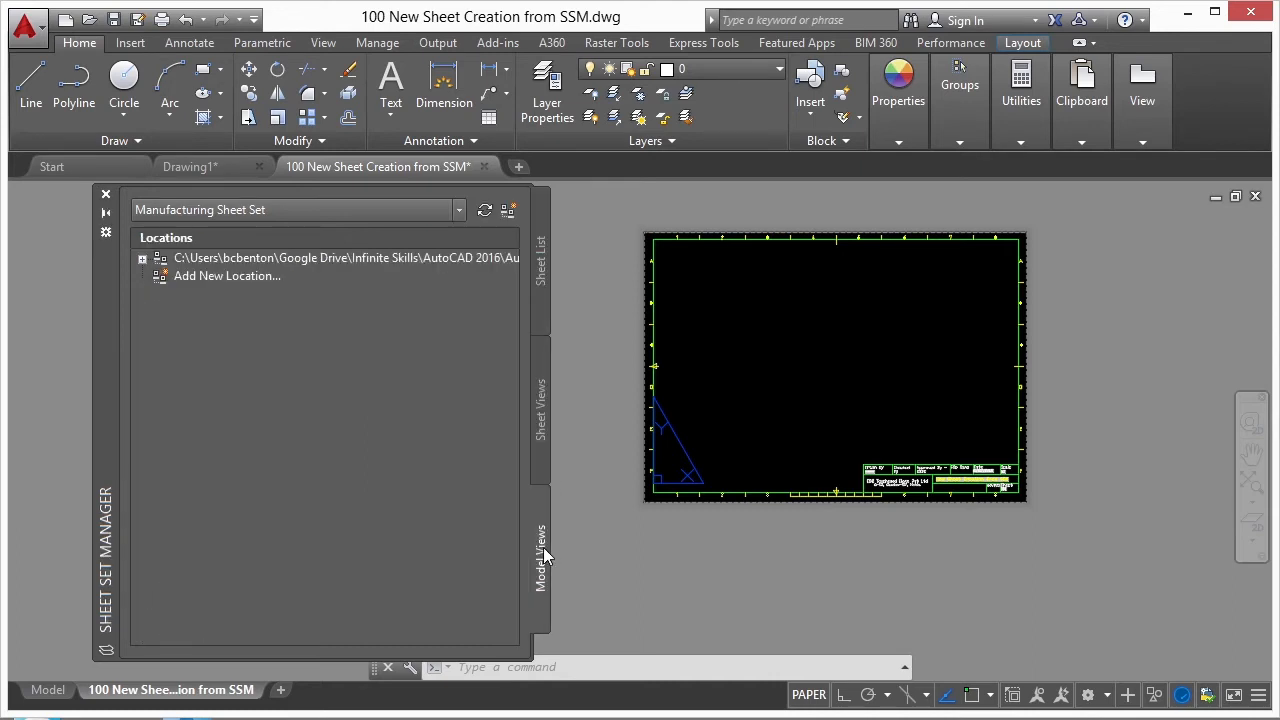
- Return to the sheet views and display views D1-D1 and E-E of sheet 02 - Drive Roller Asly Lower
left_click(543, 395)
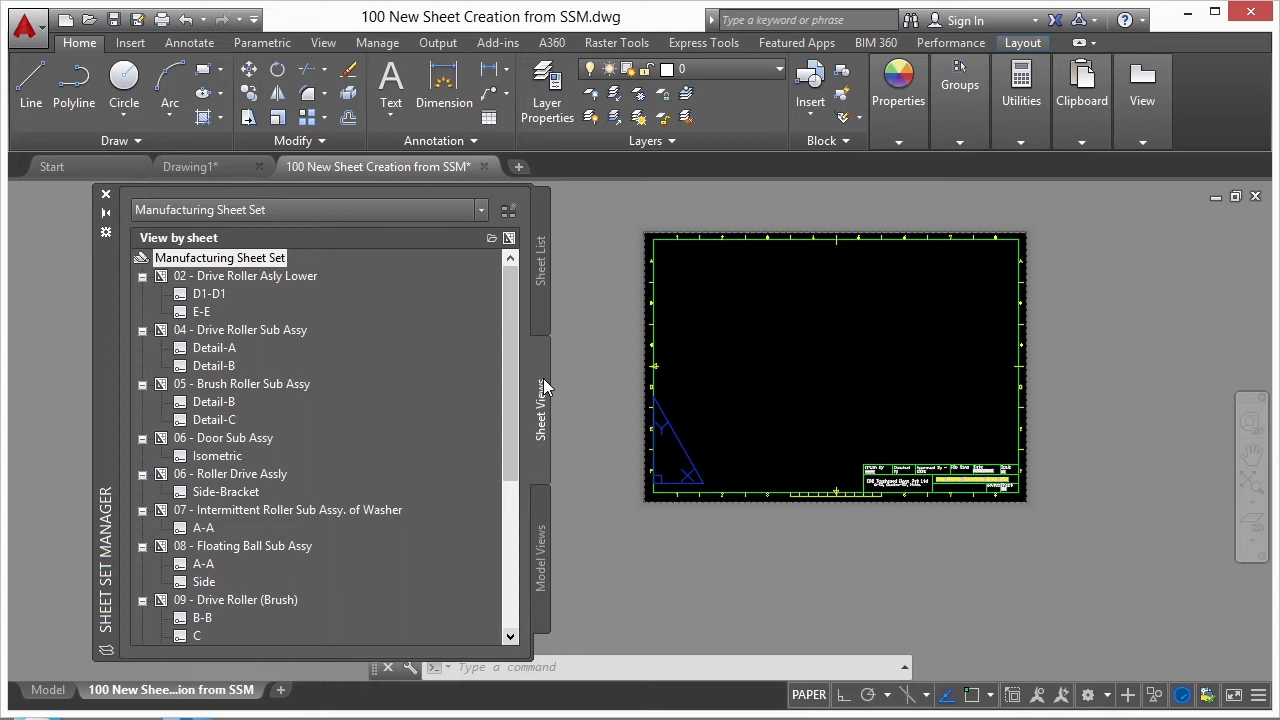
left_click(218, 286)
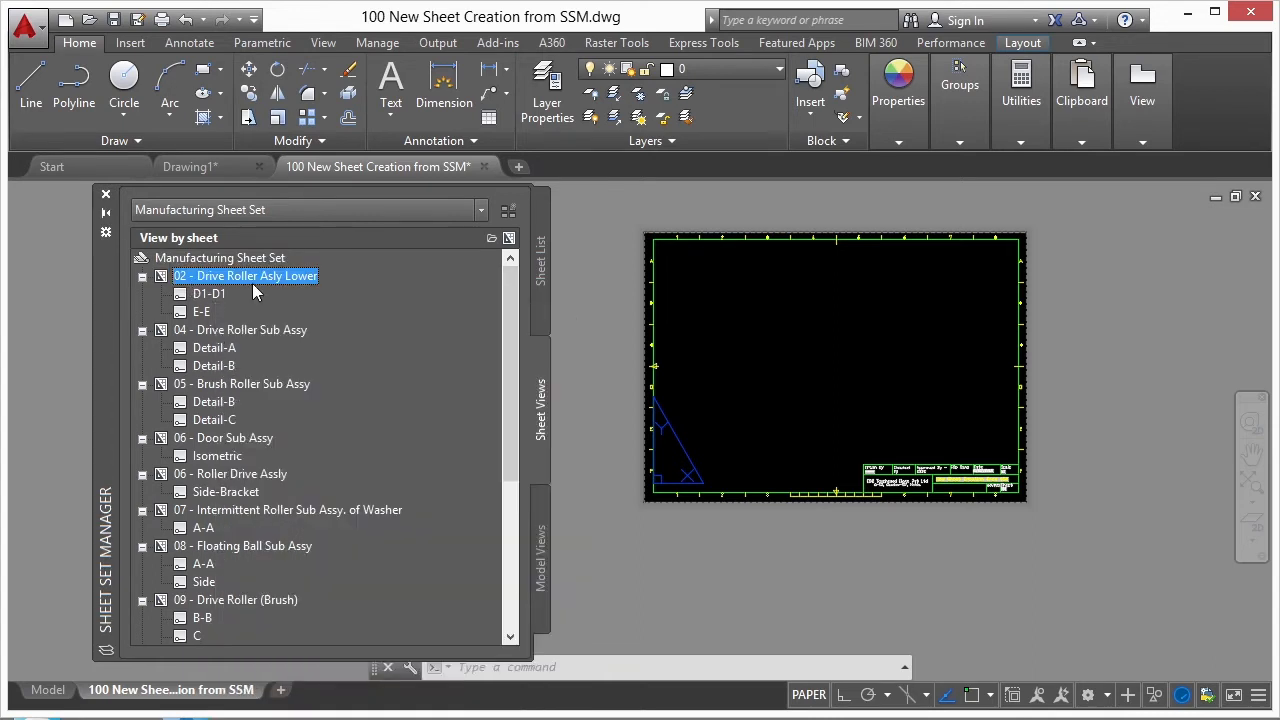
left_click(215, 296)
double_click(216, 296)
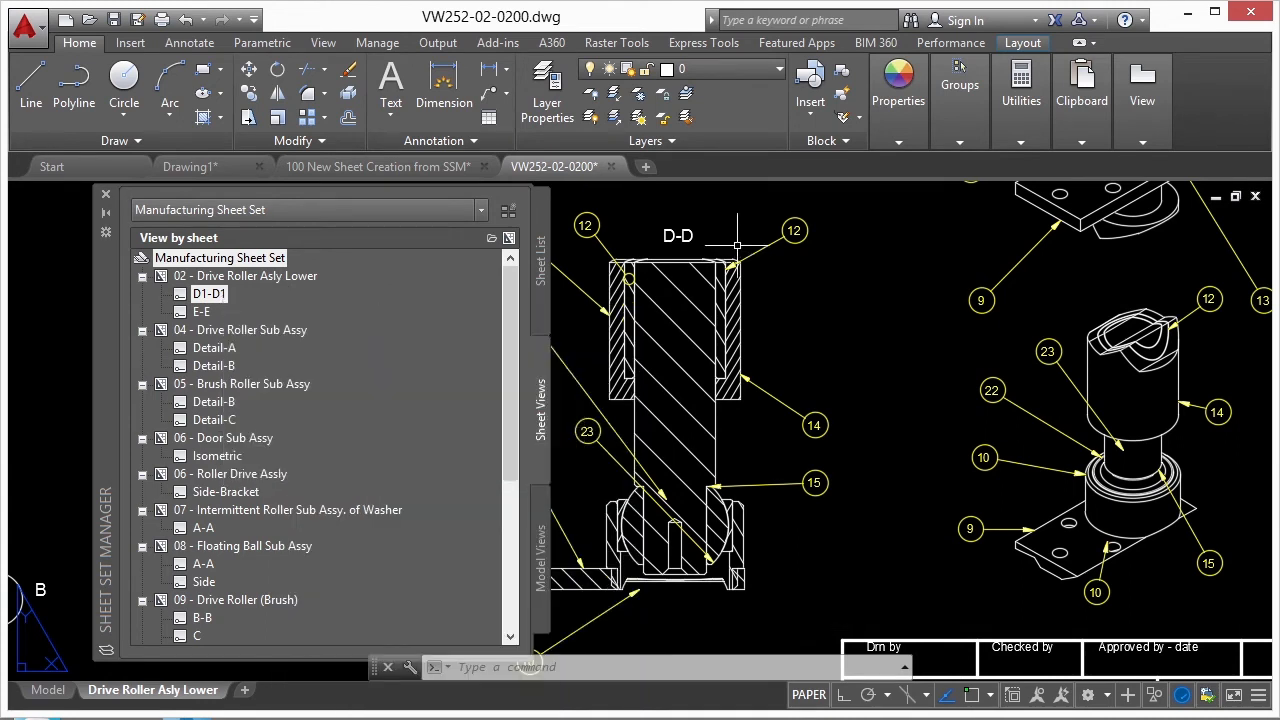
scroll(829, 304, "down", 2)
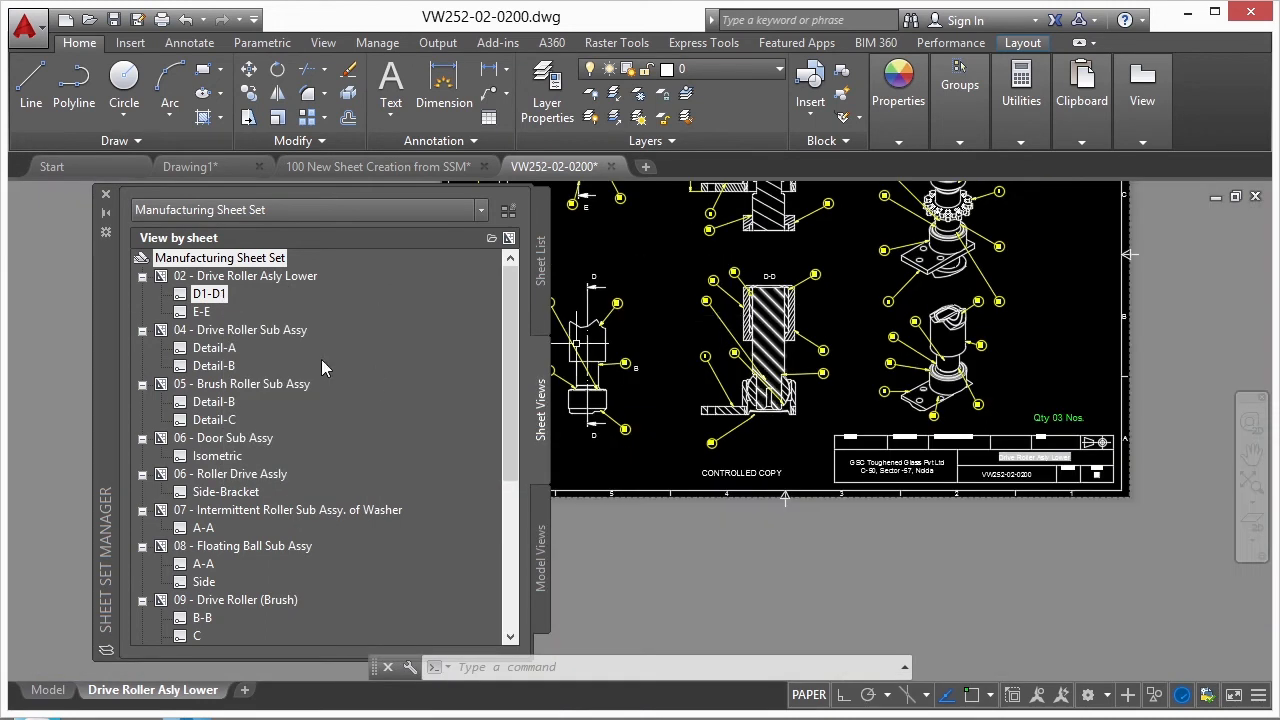
double_click(201, 311)
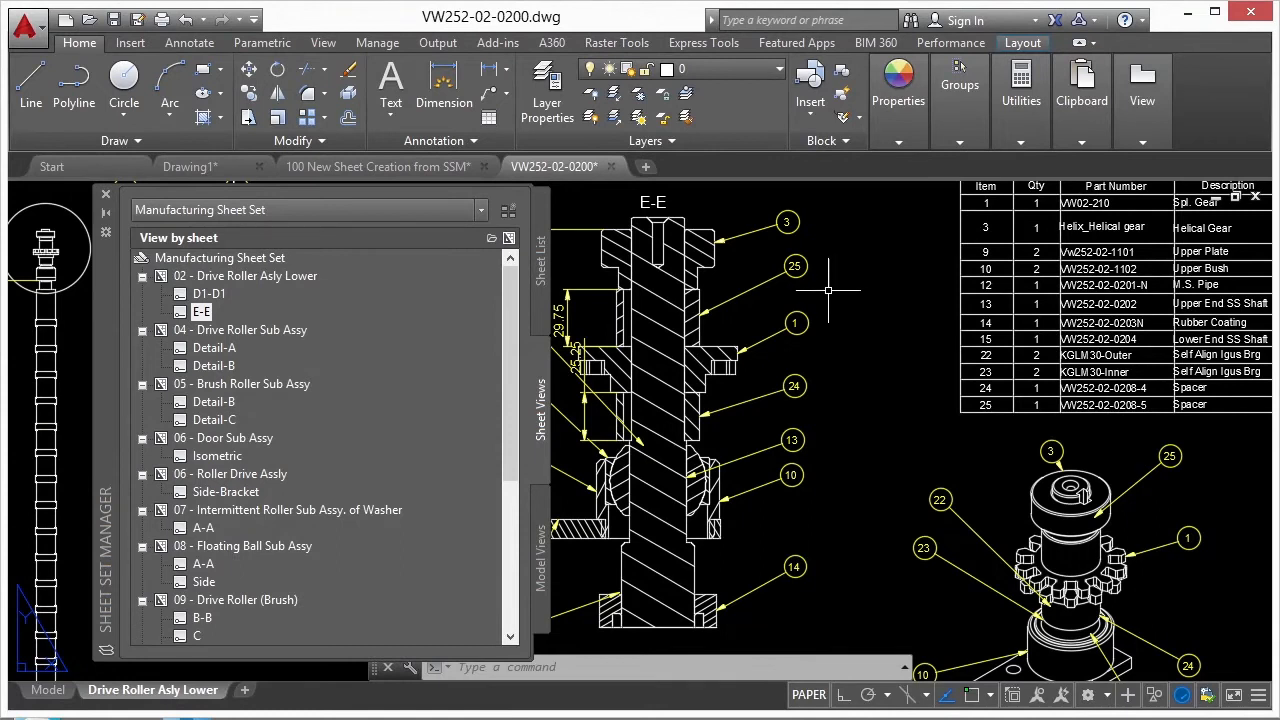
scroll(858, 286, "down", 2)
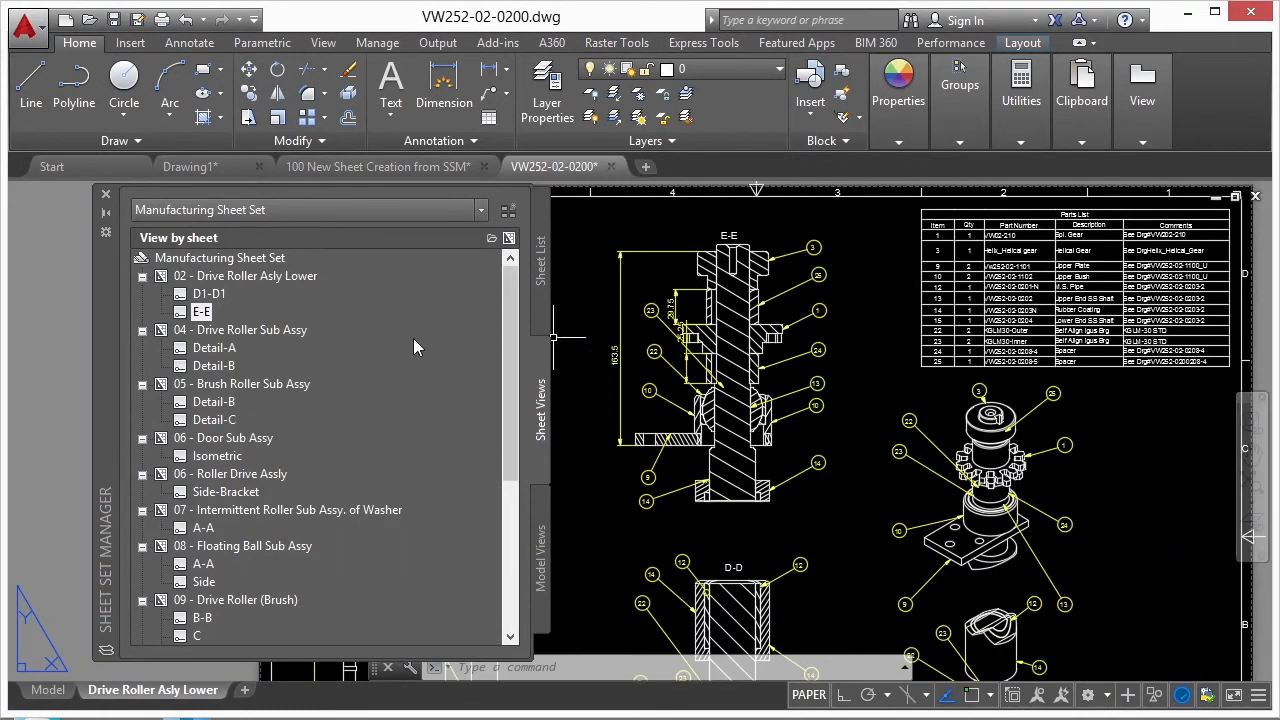
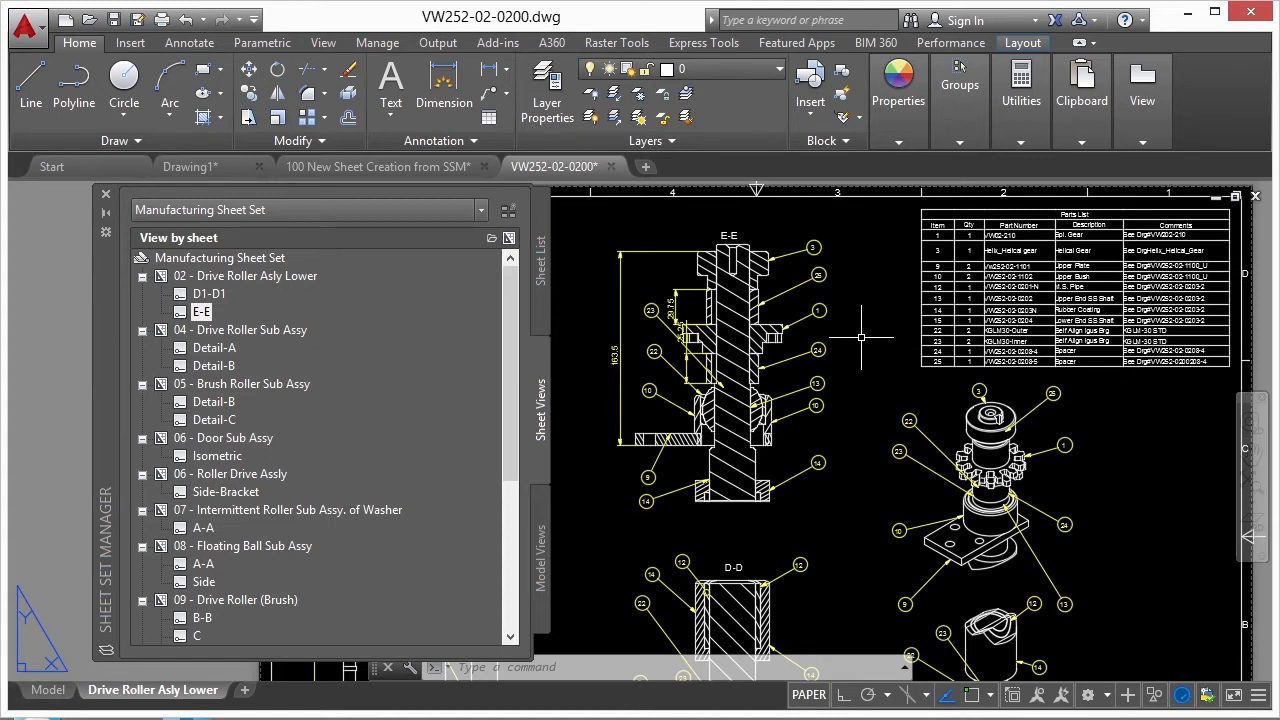
- Display the whole sheet 02 - Drive Roller Asly Lower and inspect its layout views D-D and E-E in the View Manager
double_click(245, 275)
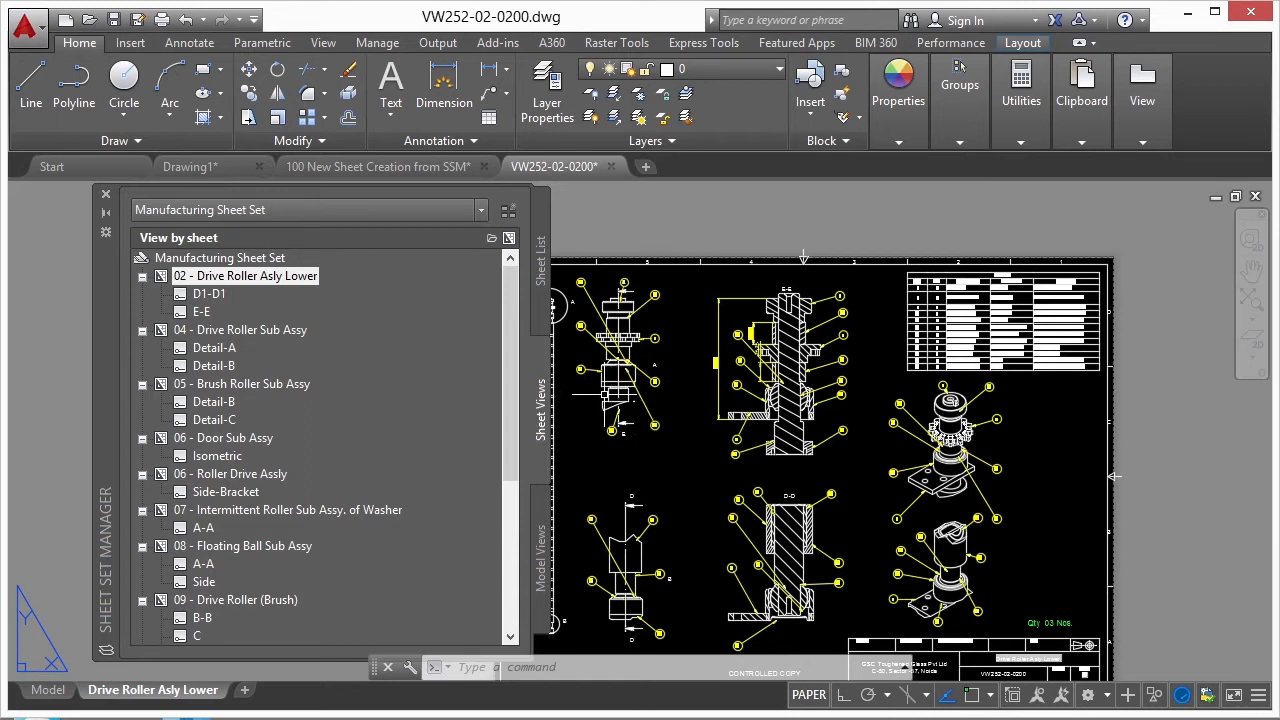
scroll(795, 400, "down", 2)
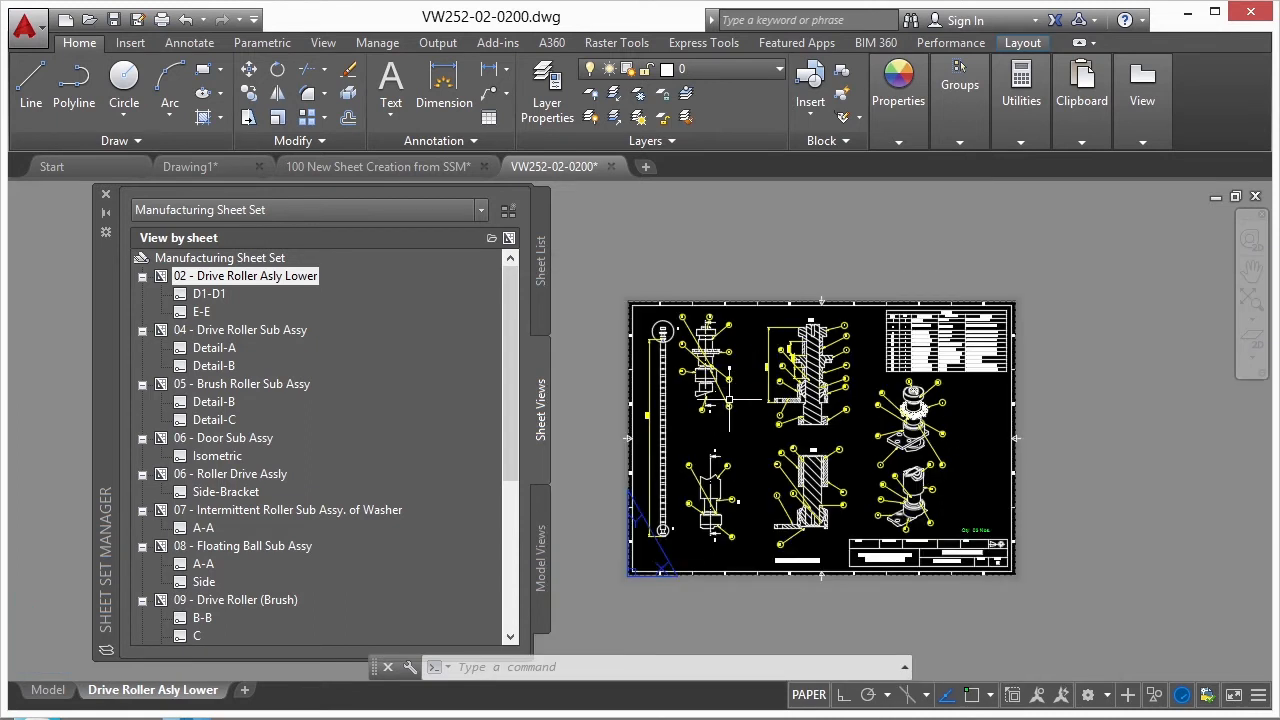
type("view")
key("Return")
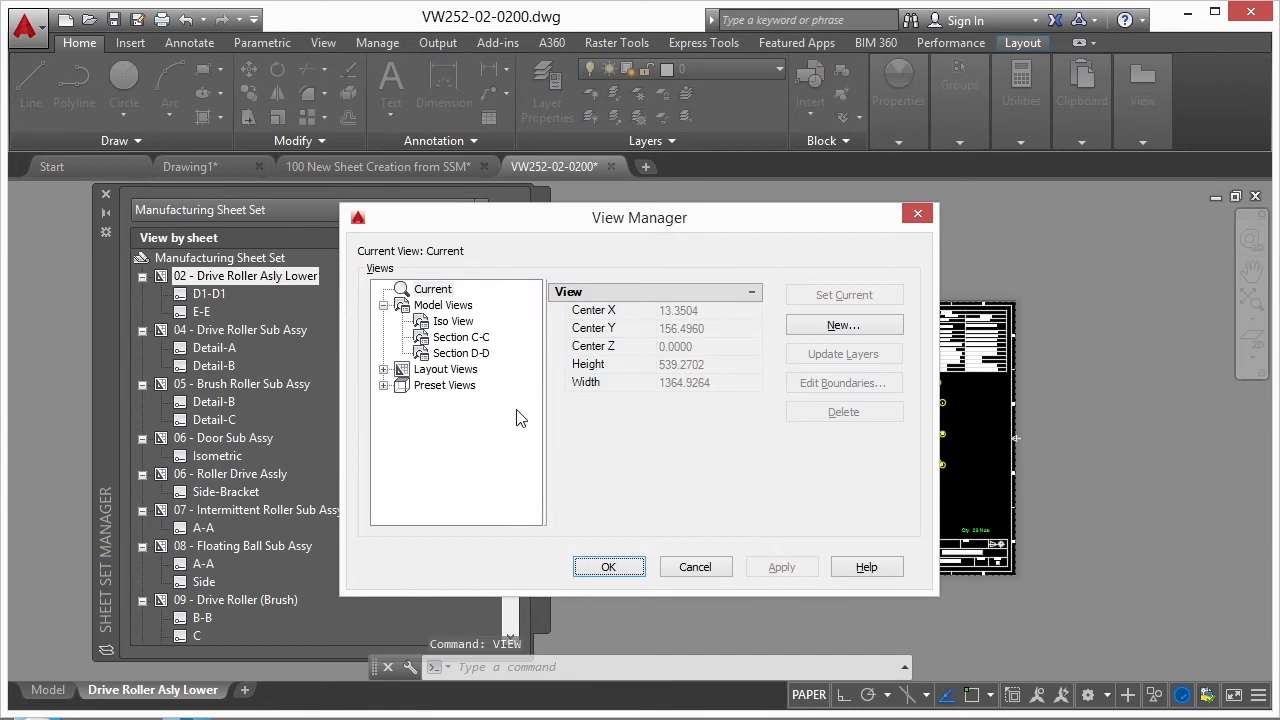
left_click(382, 370)
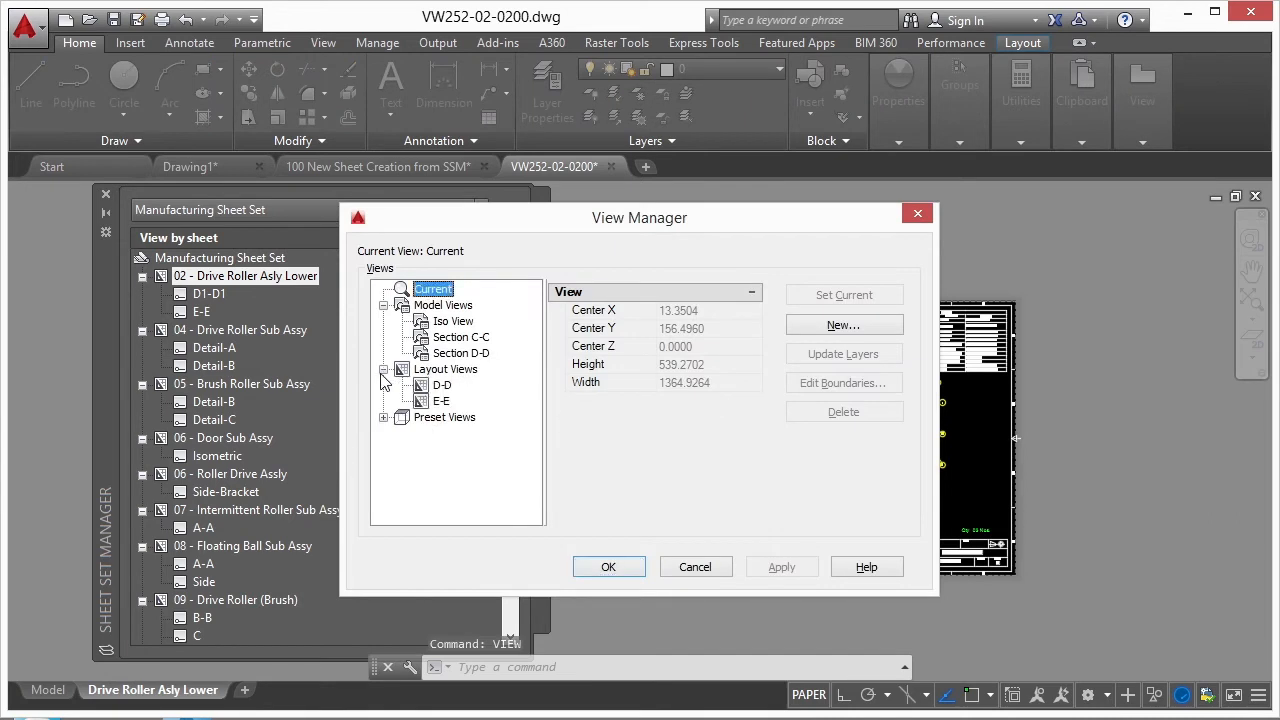
left_click(442, 386)
left_click(442, 401)
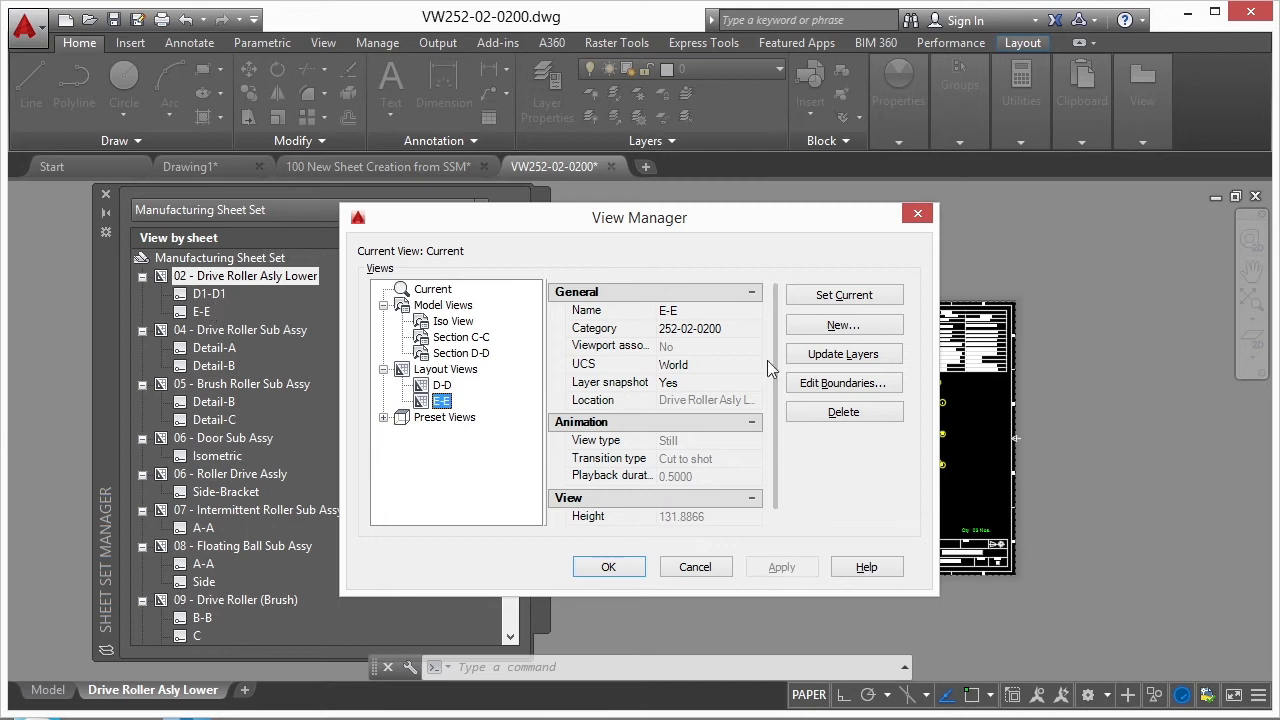
- Create a new layout view named ISO, bounded by a window around the upper isometric assembly beneath the parts list
left_click(837, 327)
left_click(650, 247)
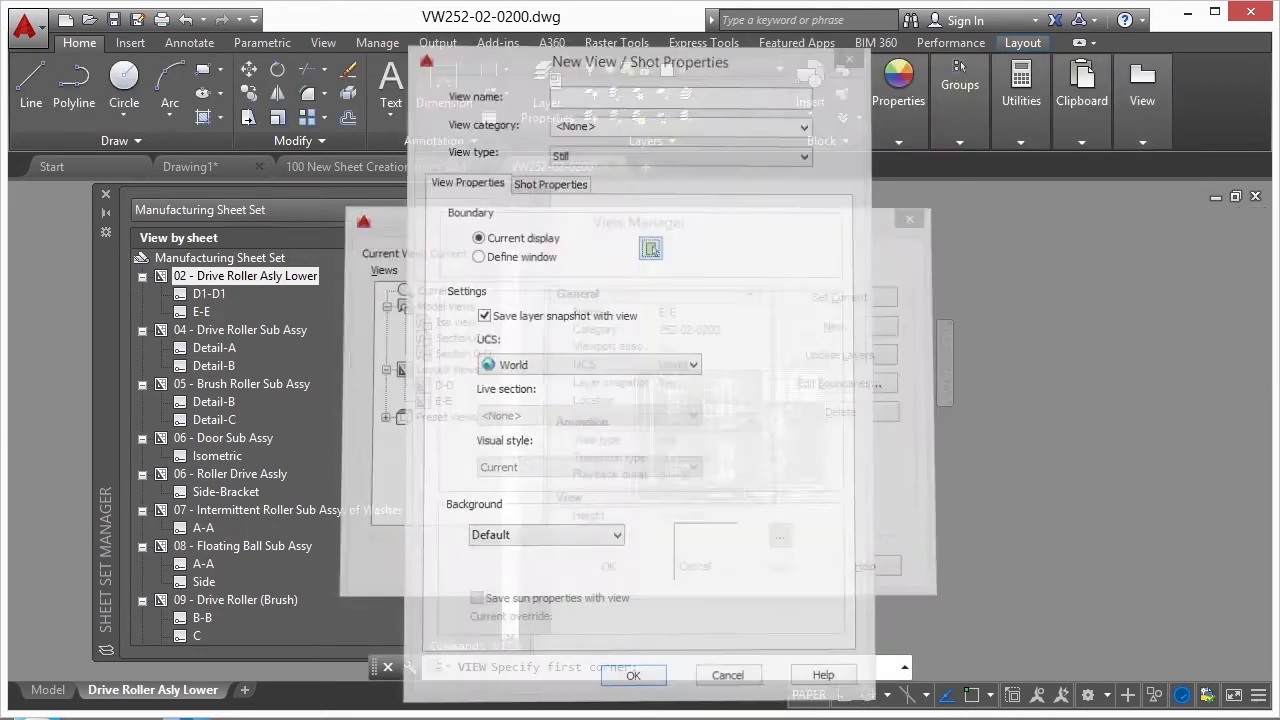
scroll(660, 420, "up", 3)
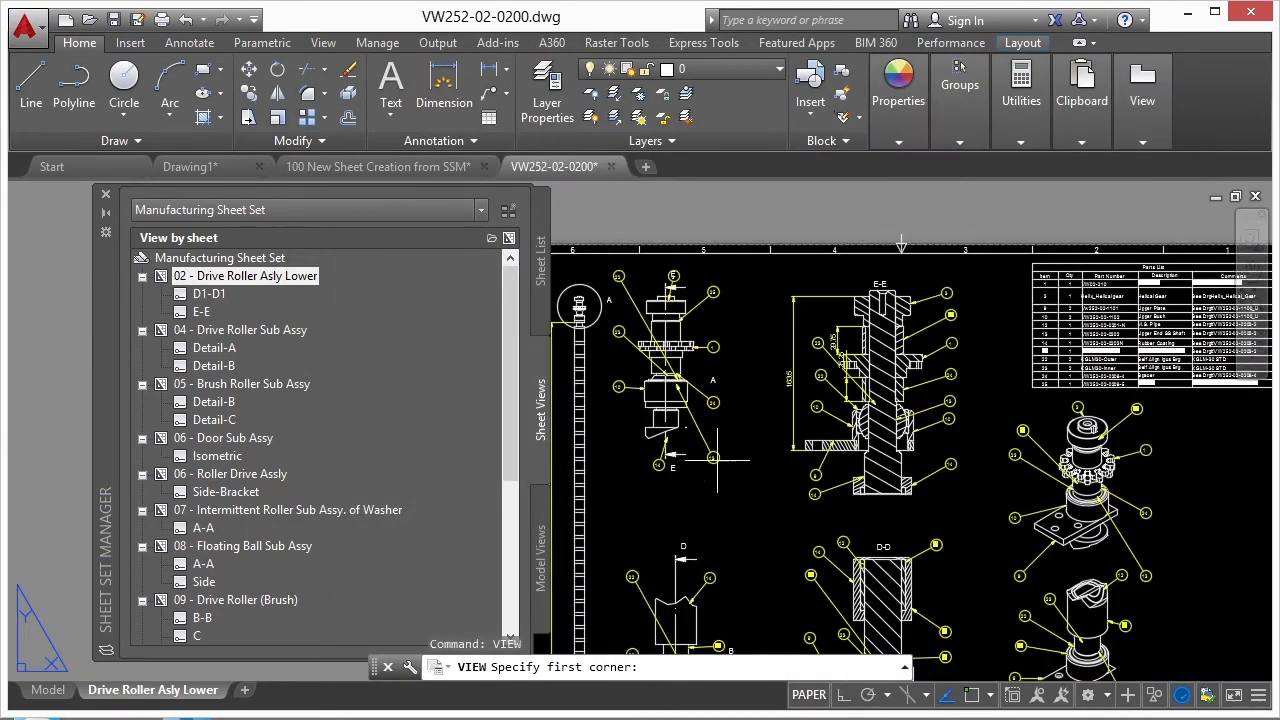
scroll(710, 450, "down", 3)
scroll(930, 485, "up", 4)
left_click(664, 283)
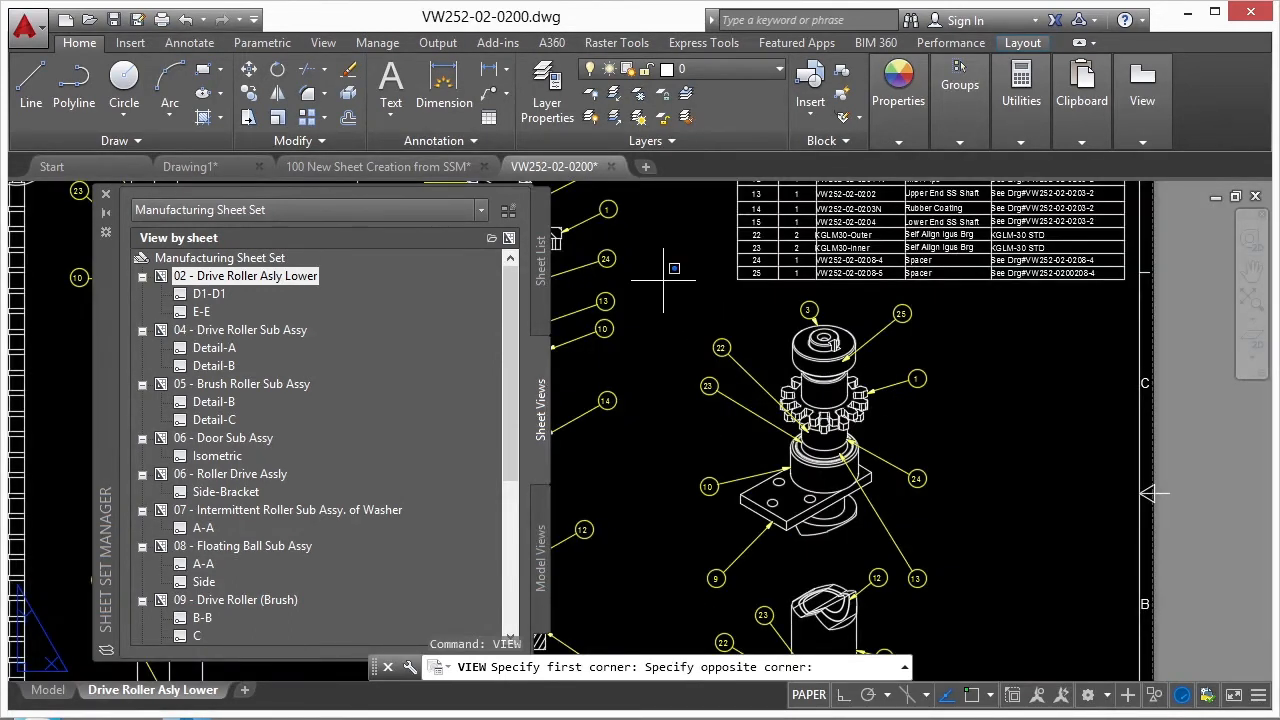
left_click(971, 600)
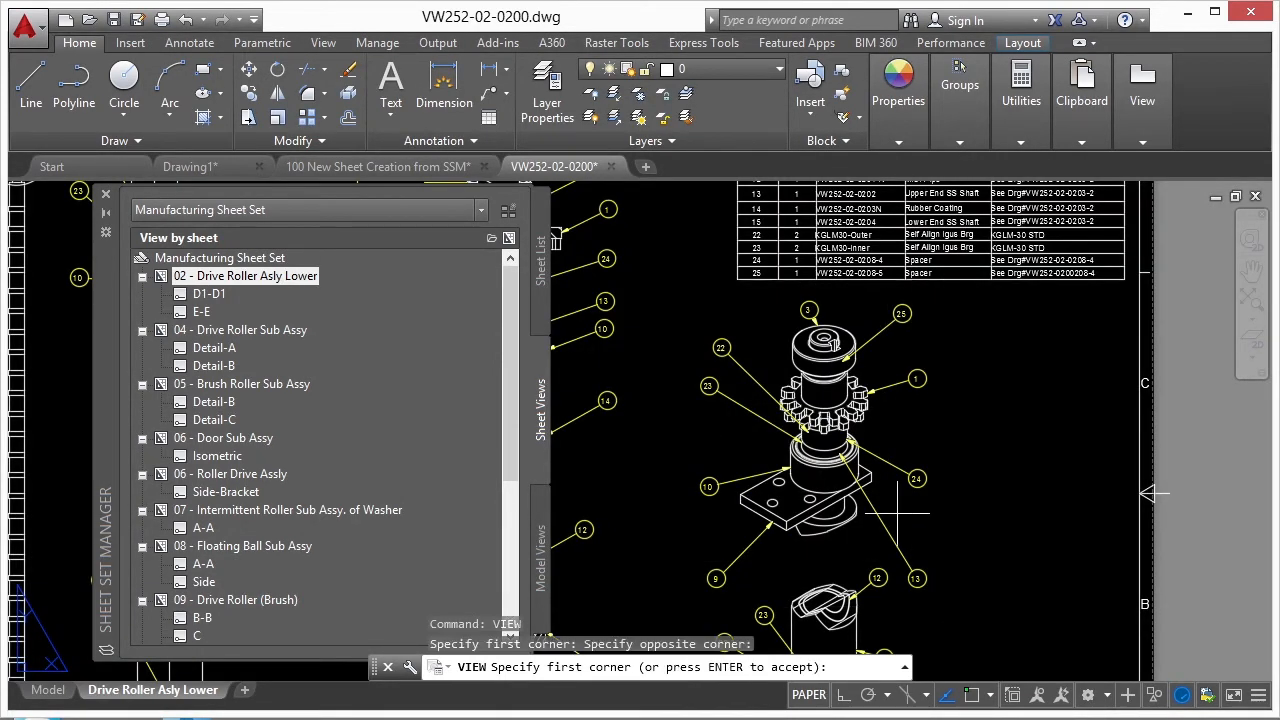
key("Return")
left_click(634, 93)
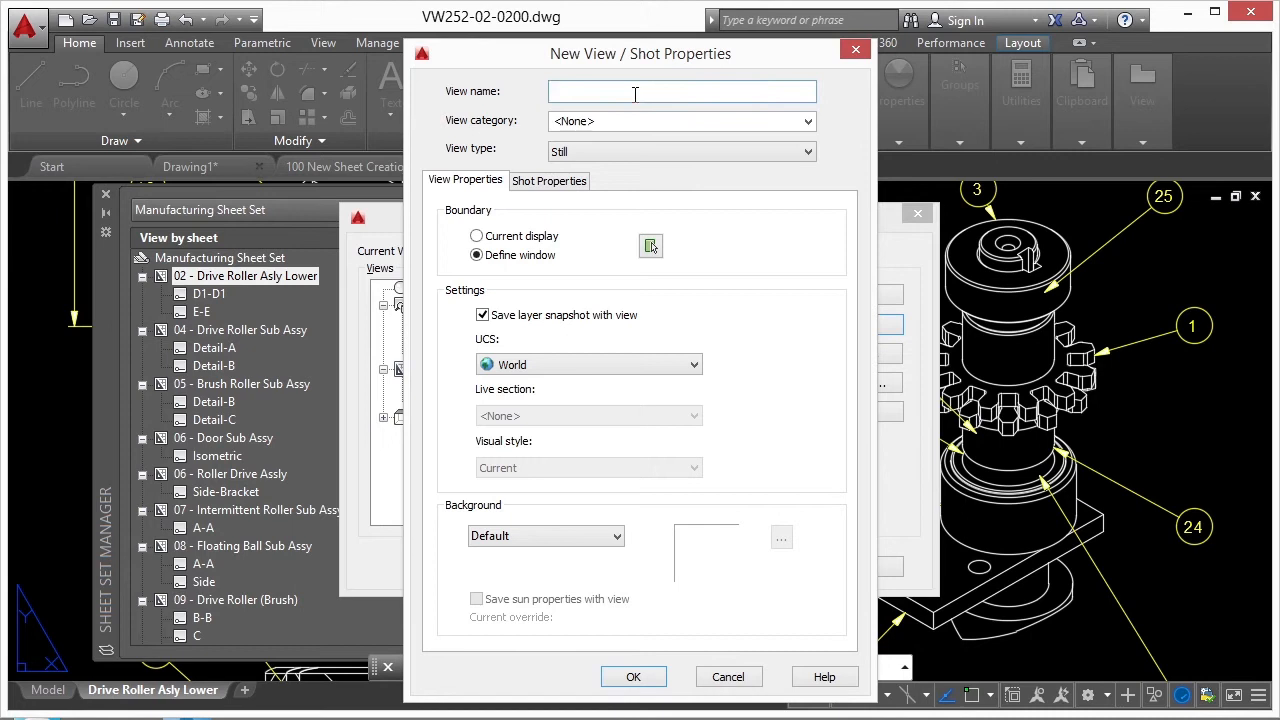
left_click(633, 677)
left_click(608, 567)
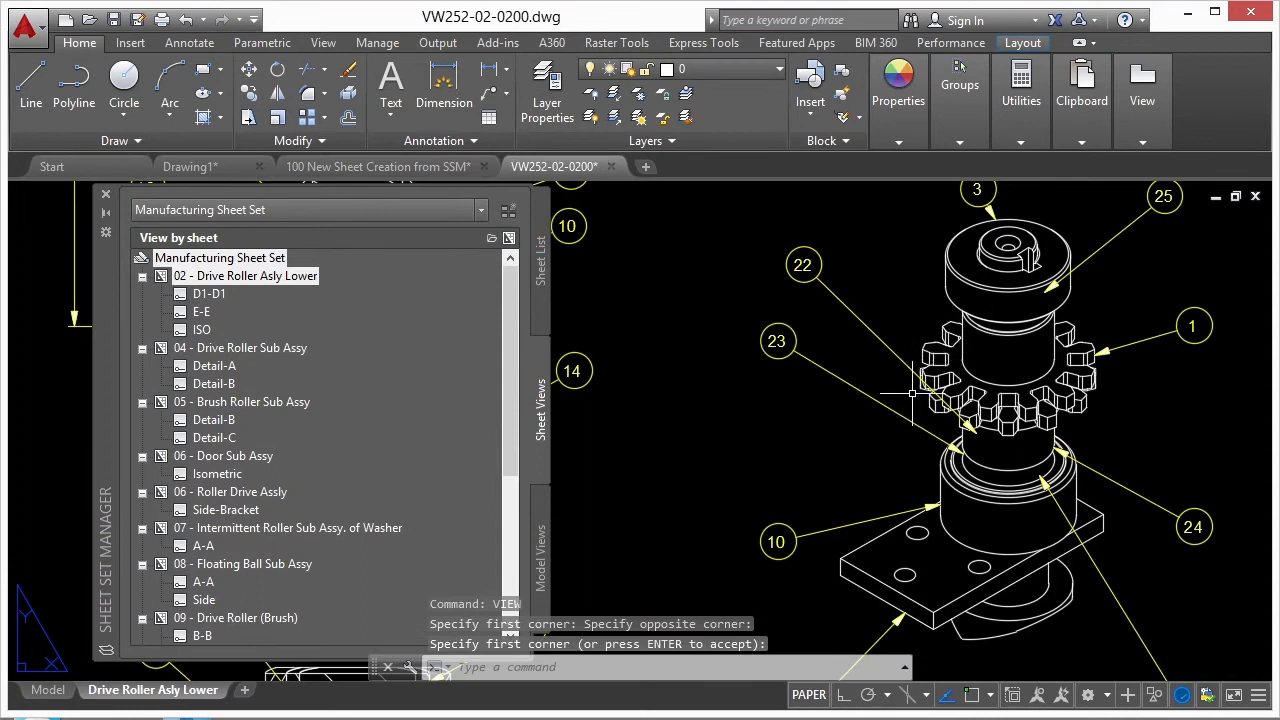
- Test the ISO sheet view by displaying it, switching to E-E, and displaying ISO again
double_click(203, 331)
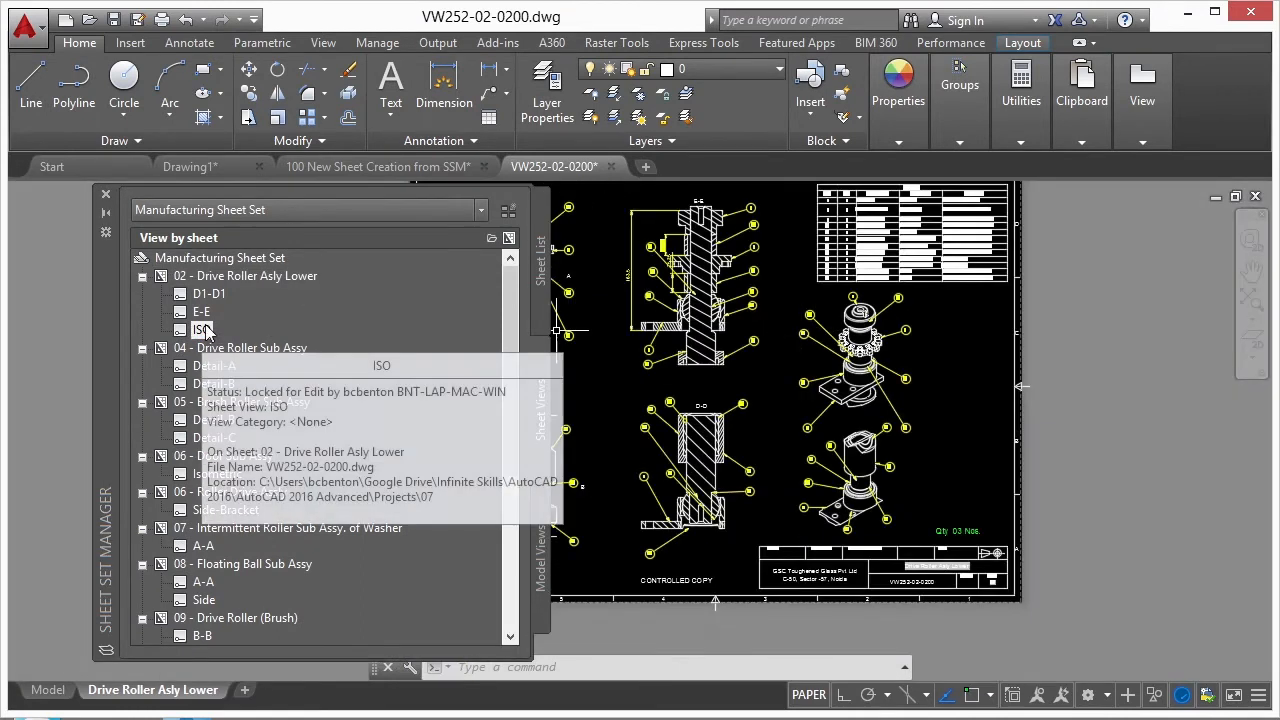
double_click(201, 313)
double_click(202, 331)
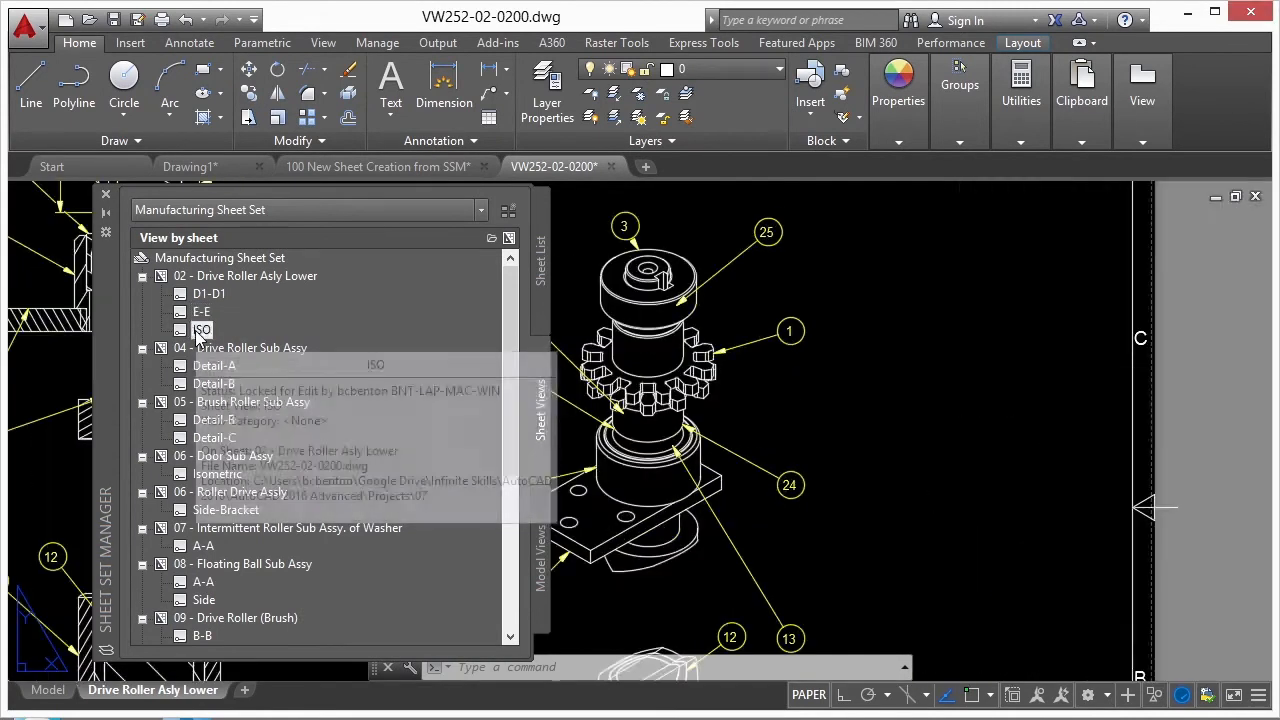
right_click(203, 334)
left_click(252, 343)
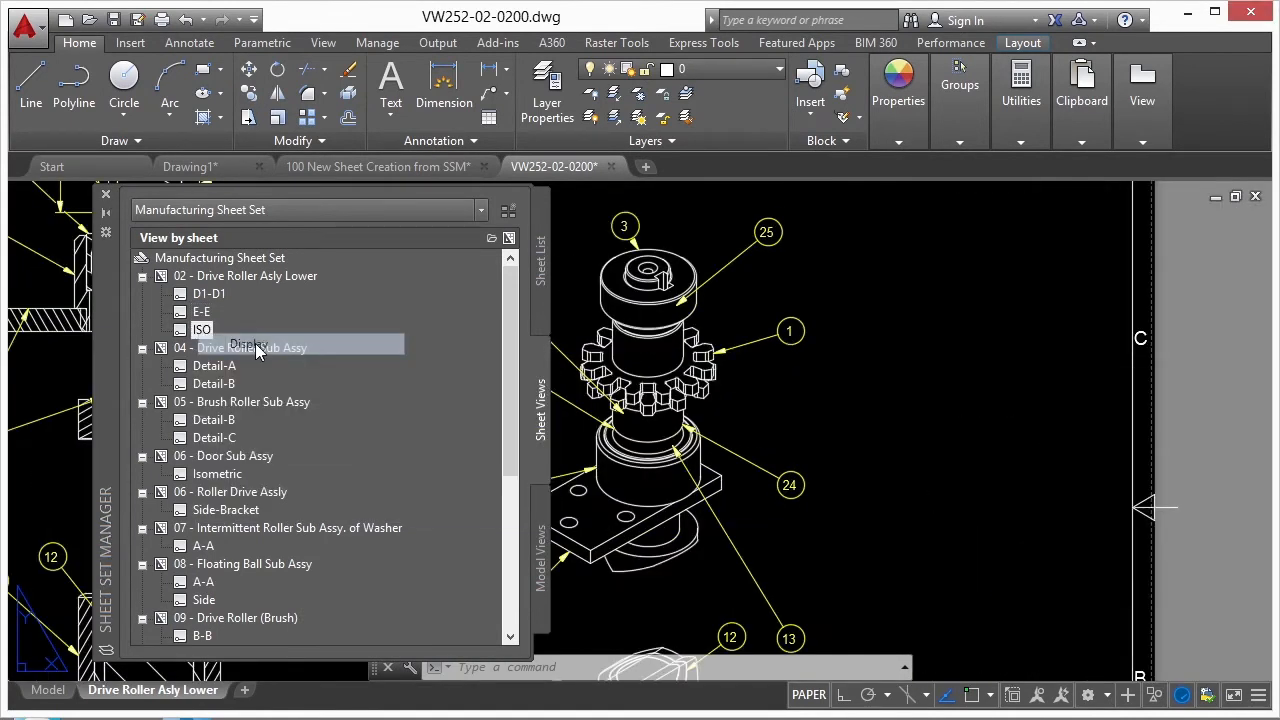
- Place the view label block for the ISO view just below the upper isometric assembly
right_click(208, 334)
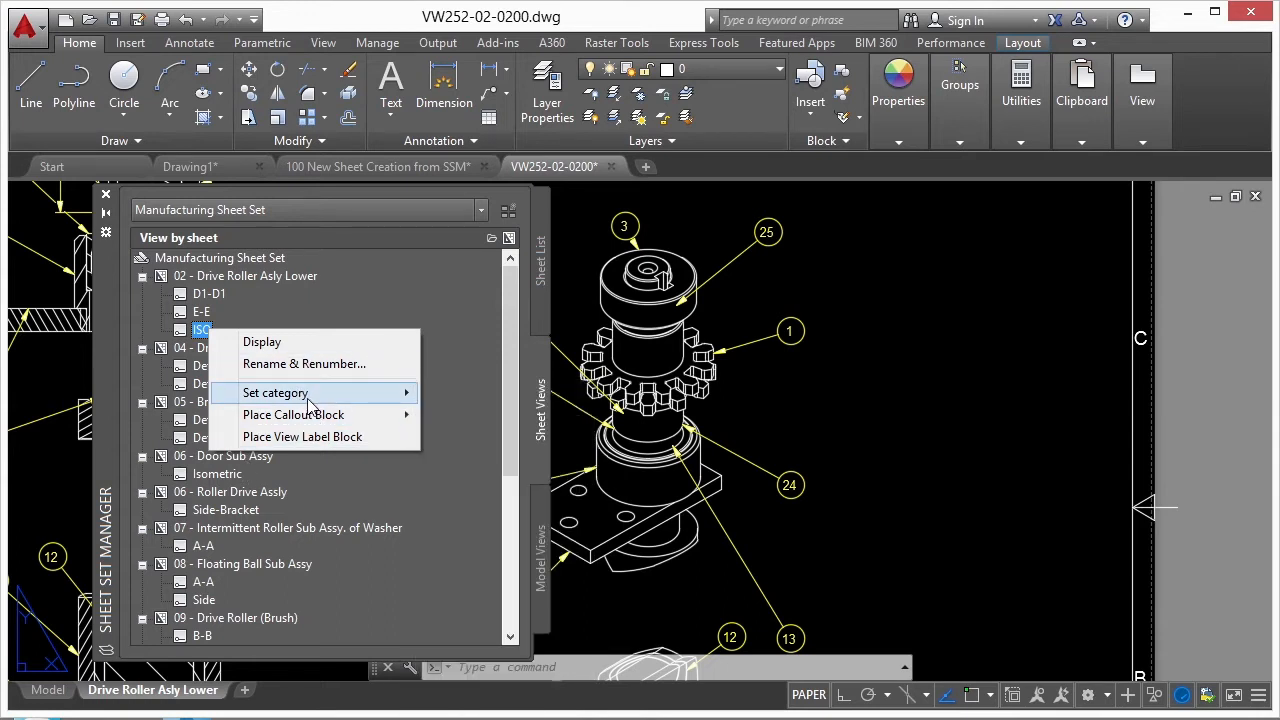
mouse_move(306, 410)
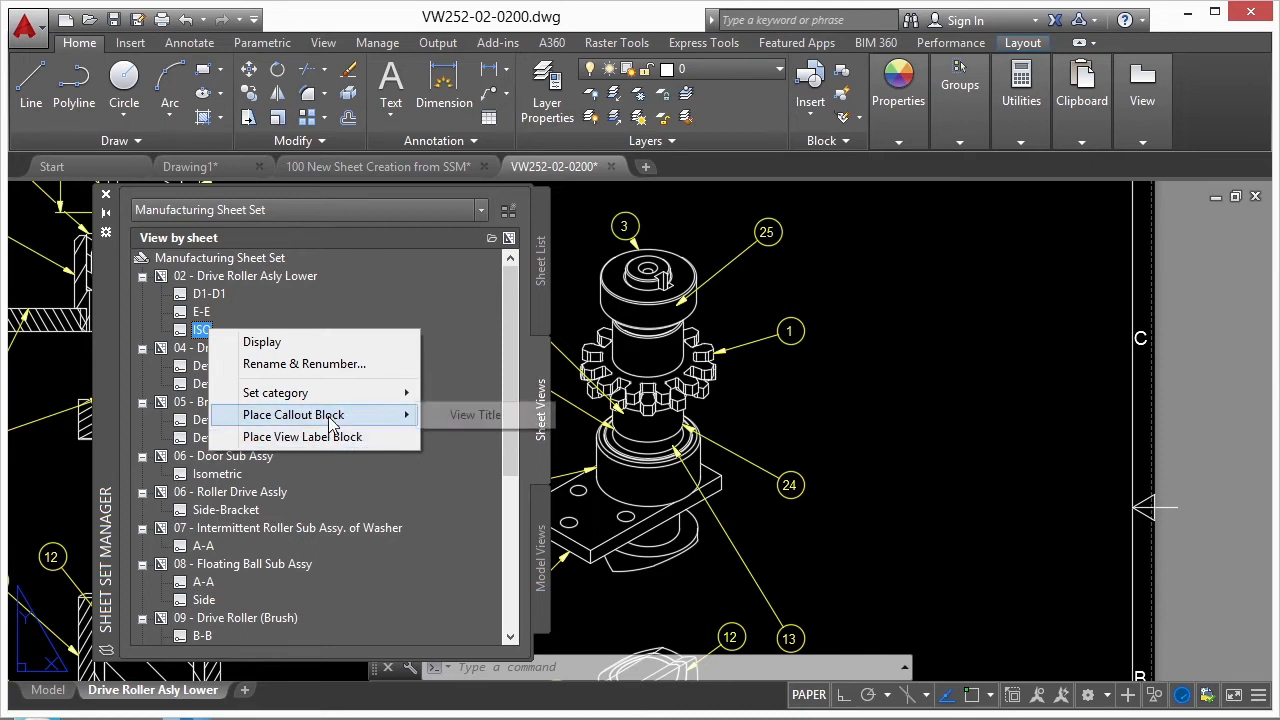
left_click(324, 441)
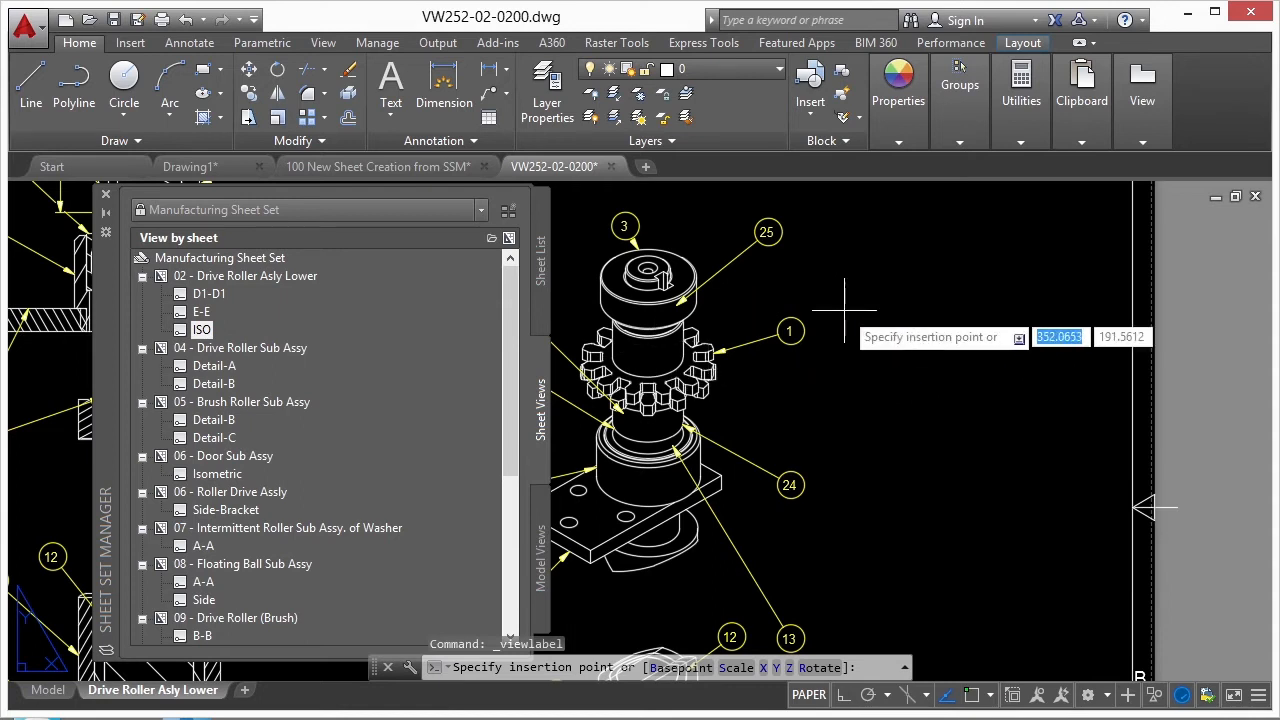
scroll(830, 300, "down", 3)
scroll(845, 430, "up", 5)
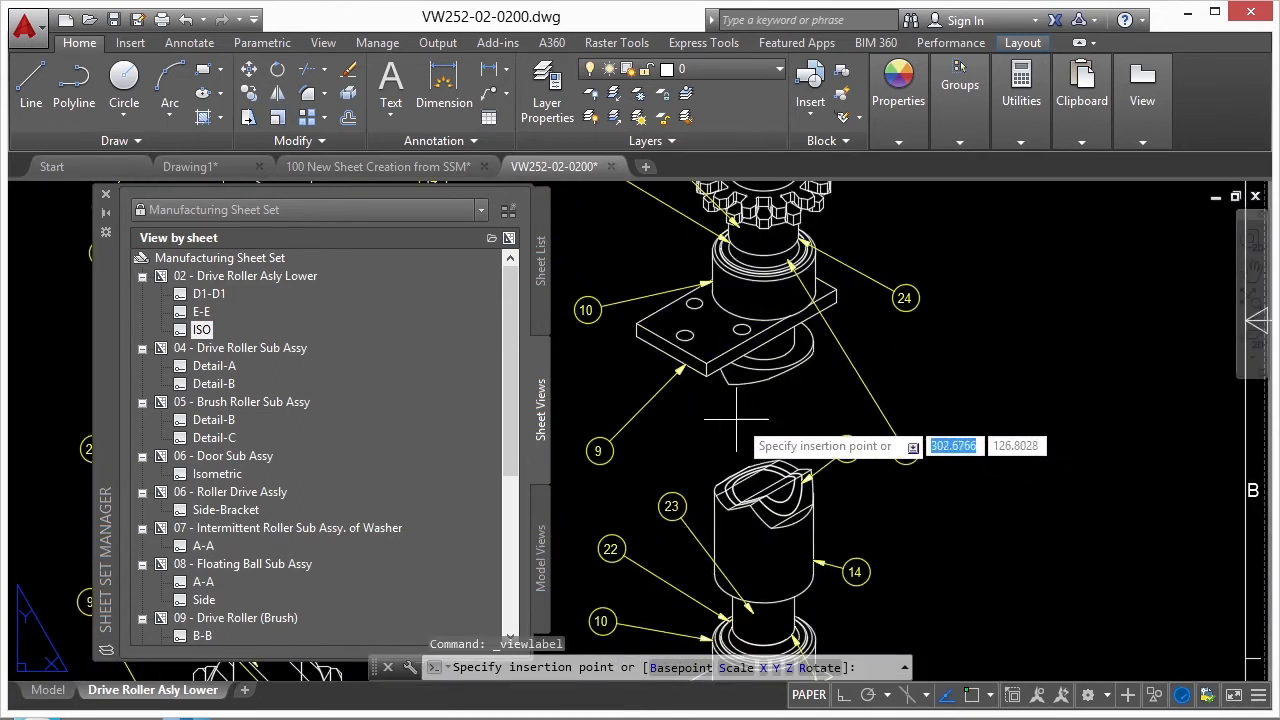
left_click(745, 432)
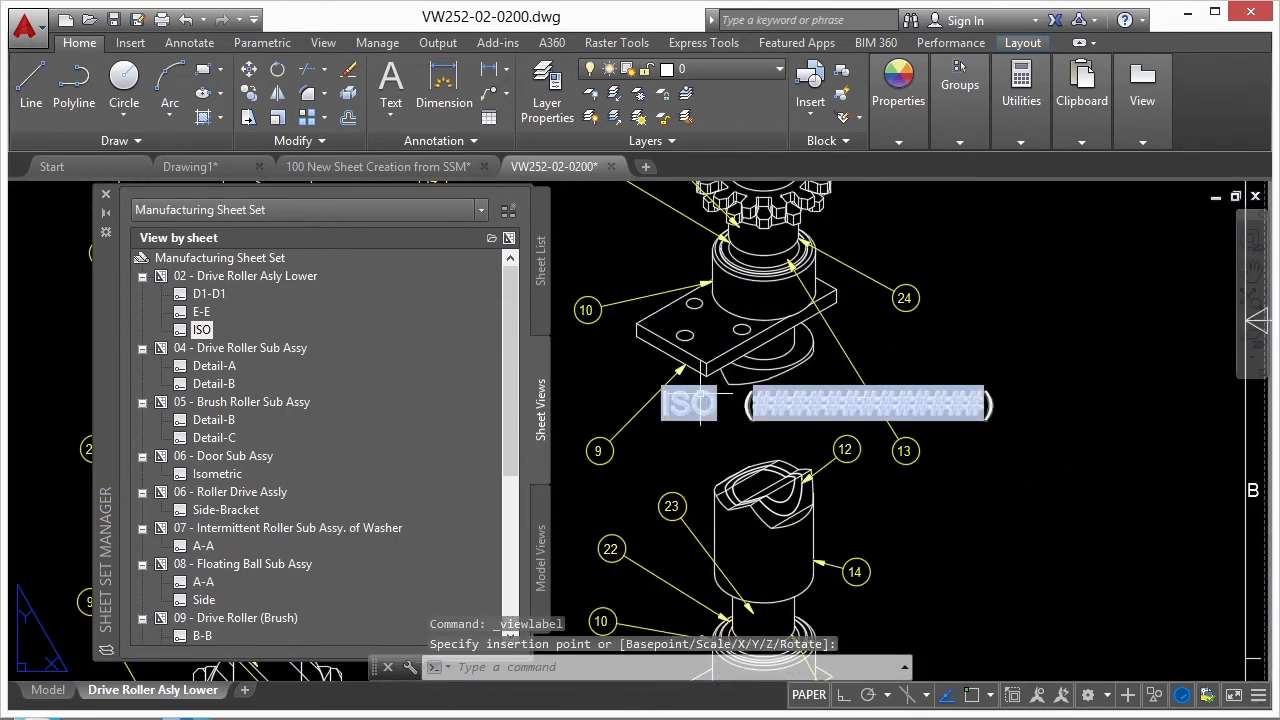
- Inspect the ISO label's Viewport Scale attribute value and close the attribute editor without changes
mouse_move(690, 403)
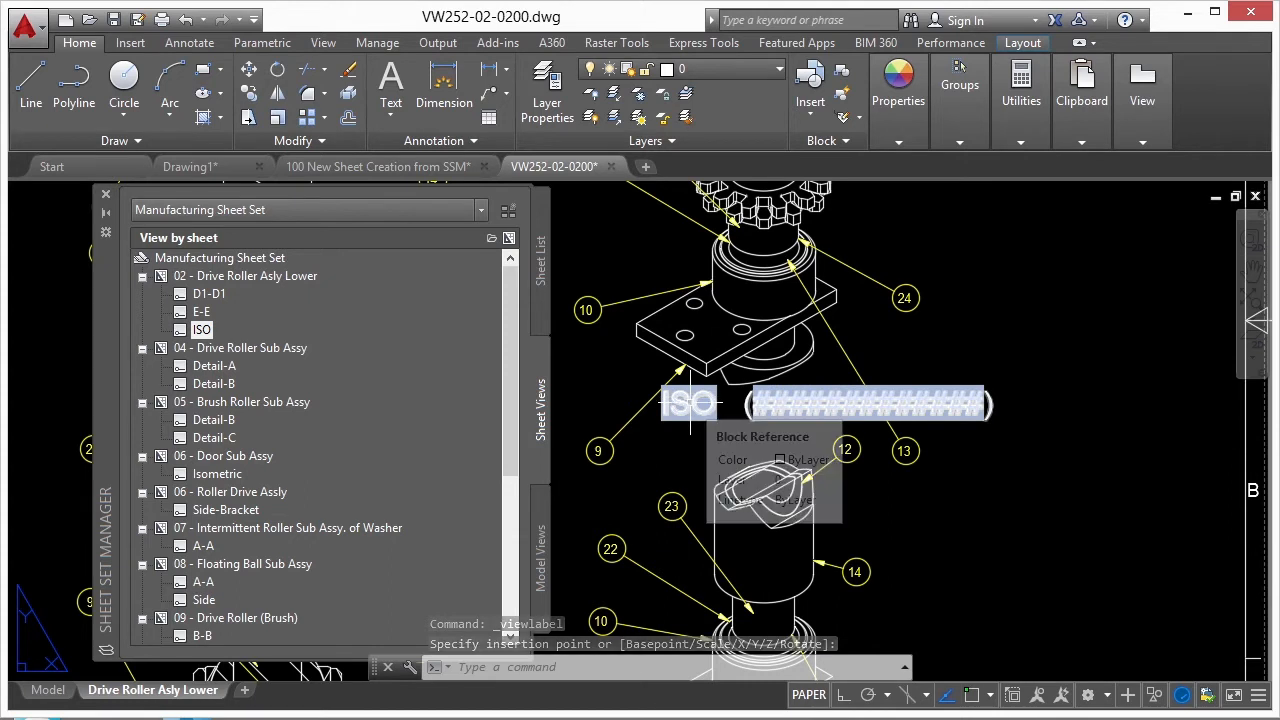
double_click(838, 410)
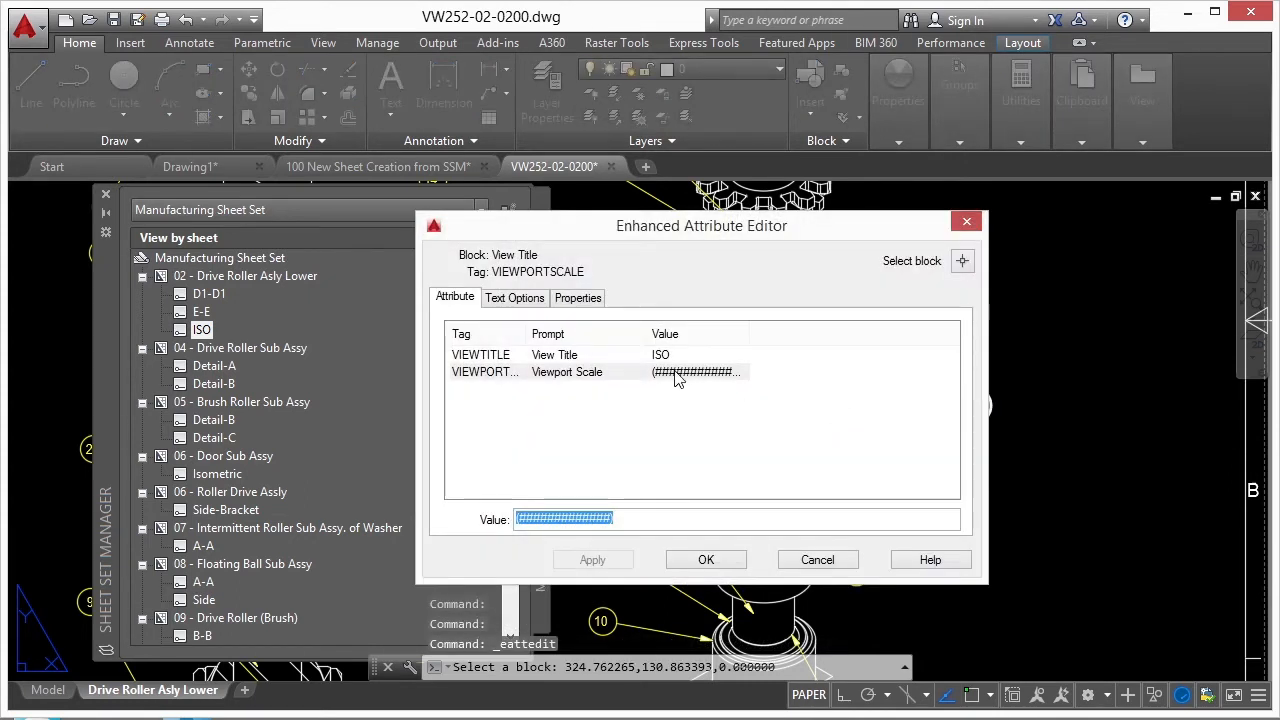
left_click(676, 374)
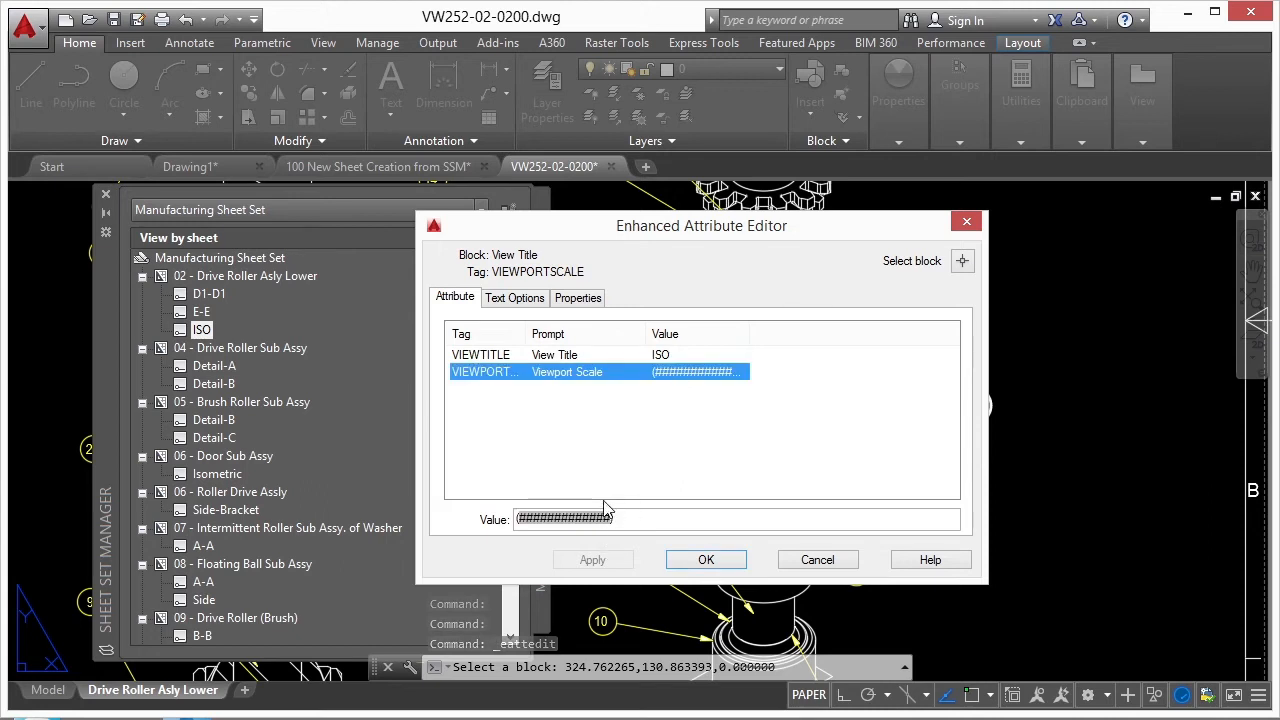
left_click(818, 560)
scroll(847, 470, "down", 2)
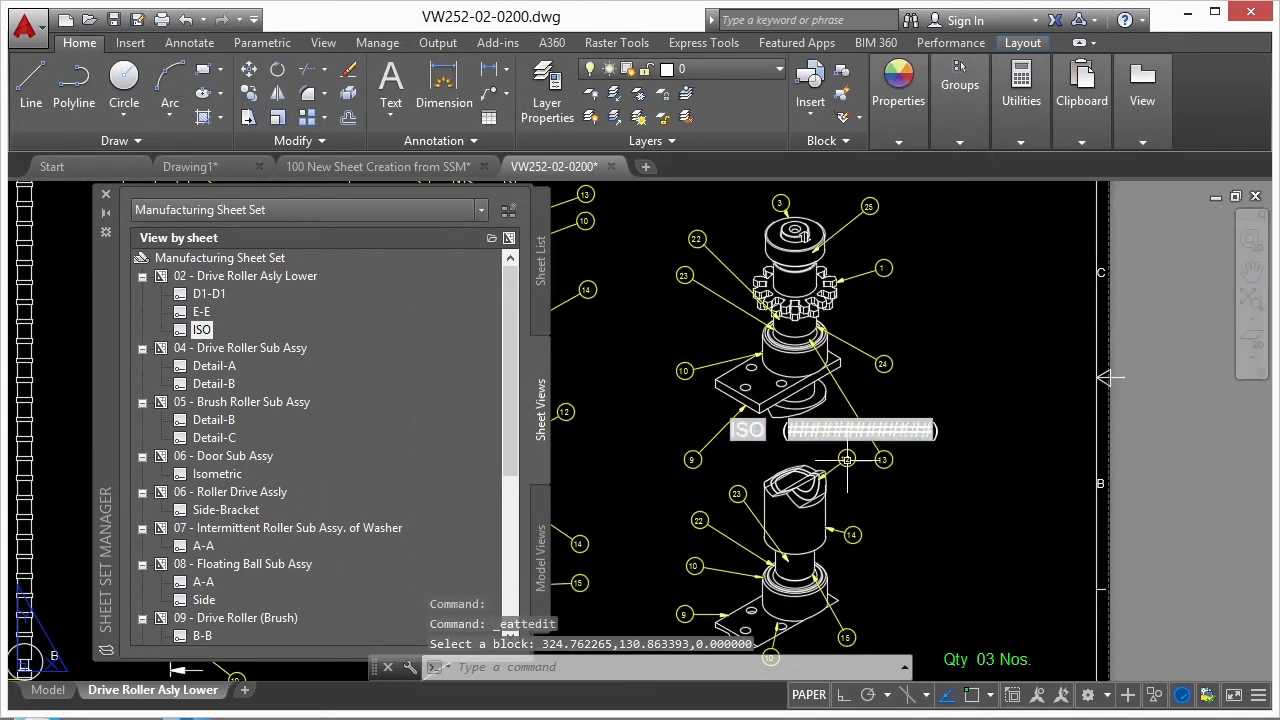
- Review the label block and callout block settings in the Manufacturing Sheet Set properties, then close them
right_click(258, 258)
left_click(283, 266)
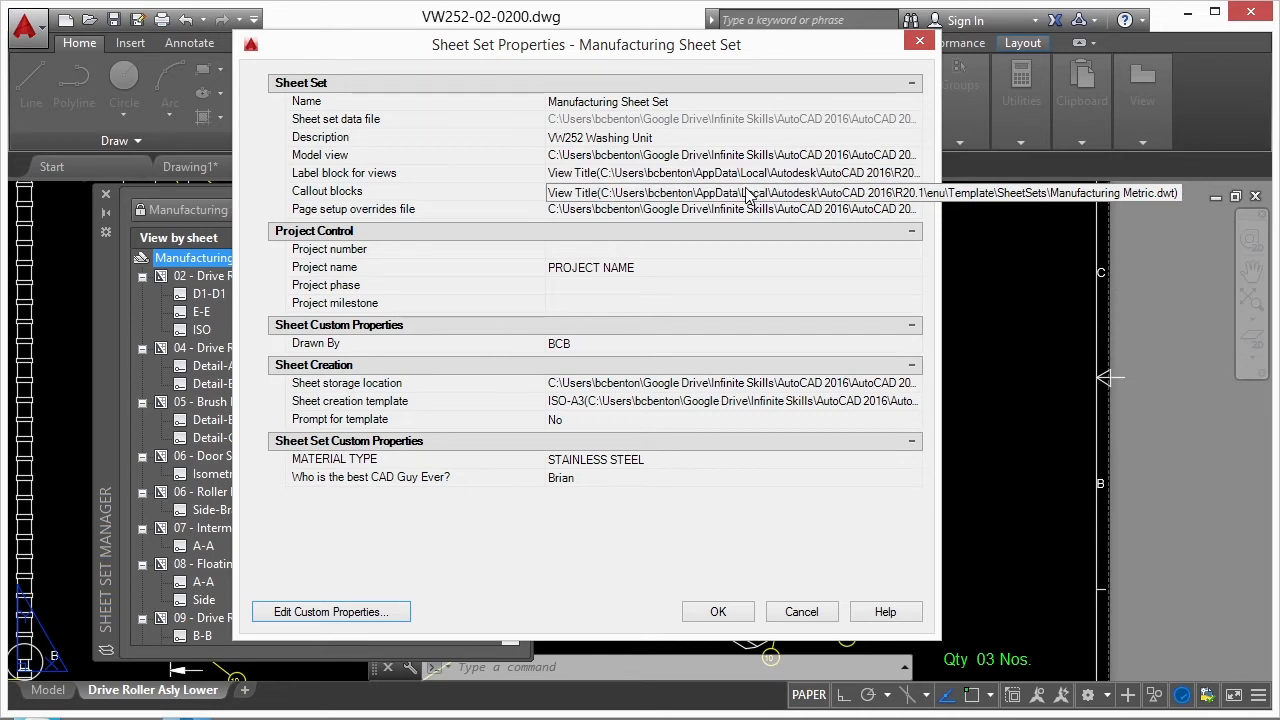
left_click(920, 40)
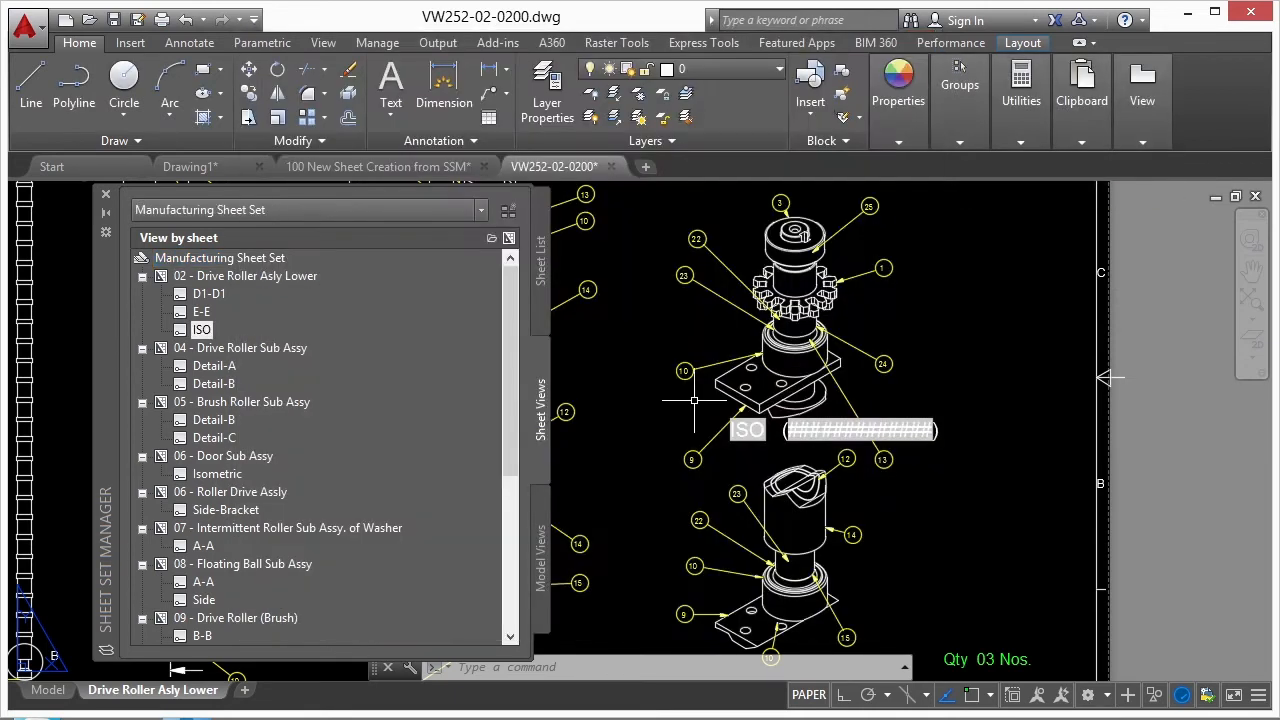
- Examine the drawings stored in the project folder listed under the model view locations of Manufacturing Sheet Set
left_click(541, 546)
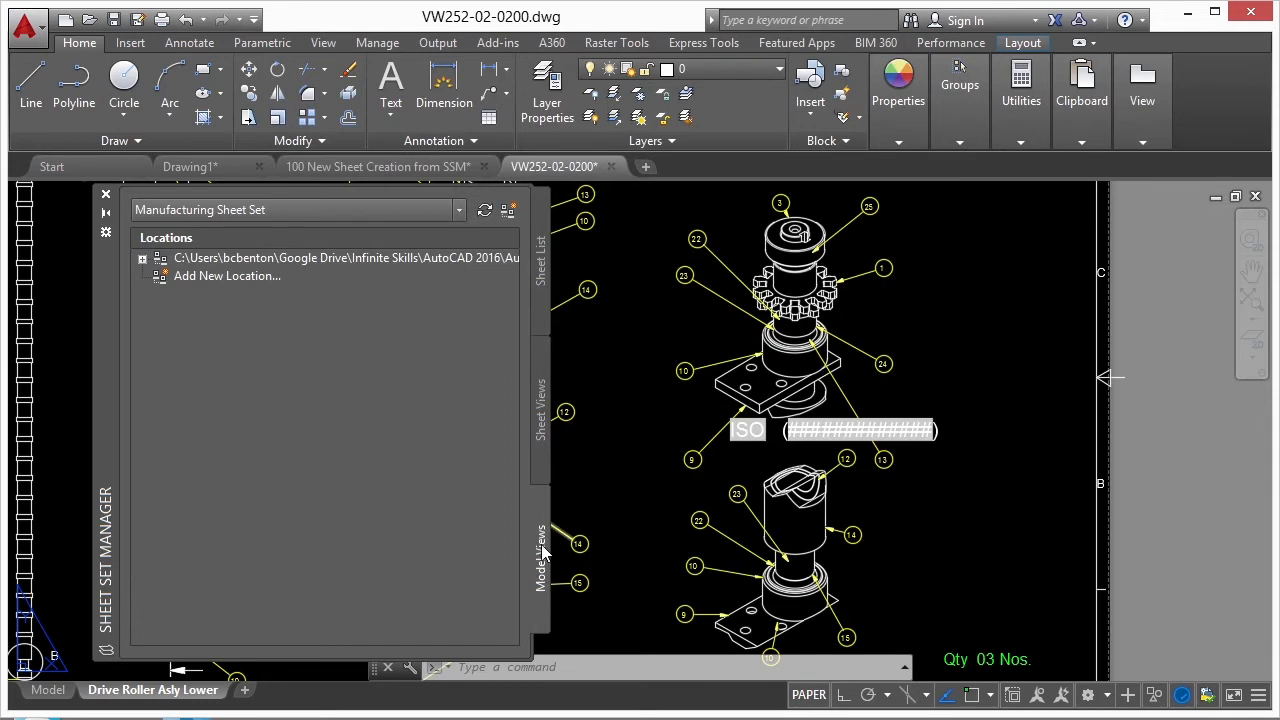
left_click(396, 259)
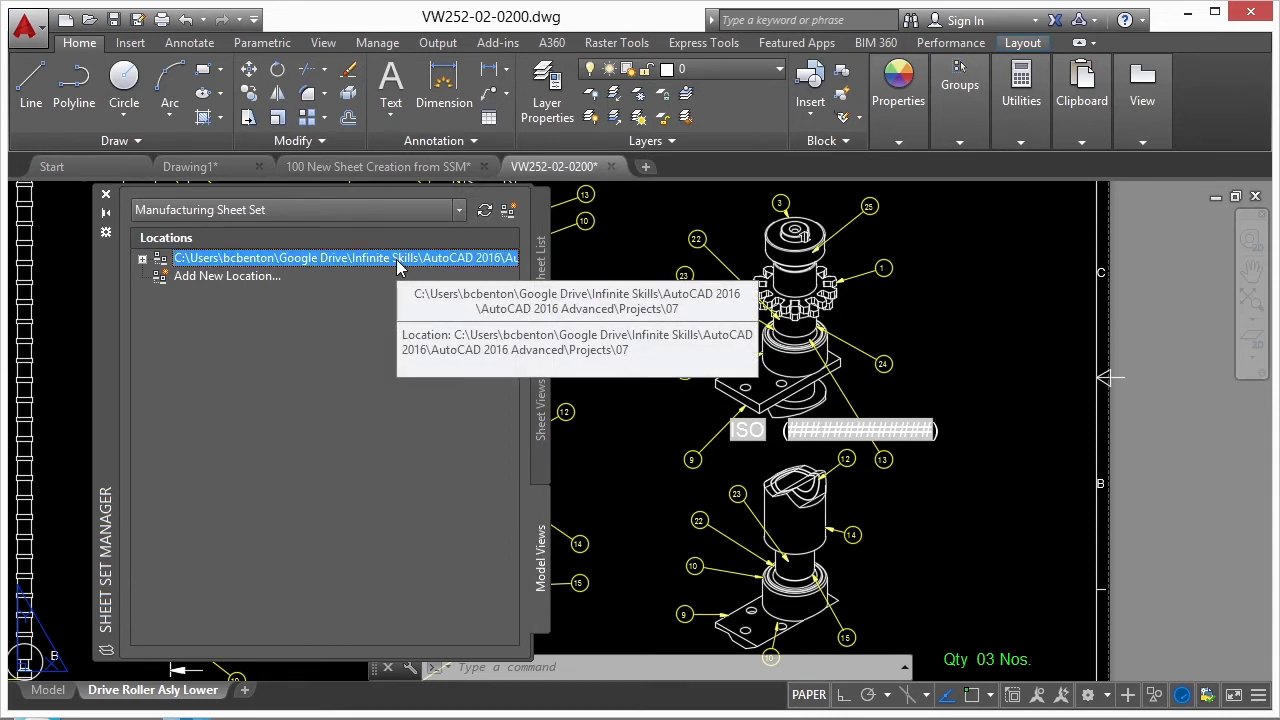
double_click(396, 259)
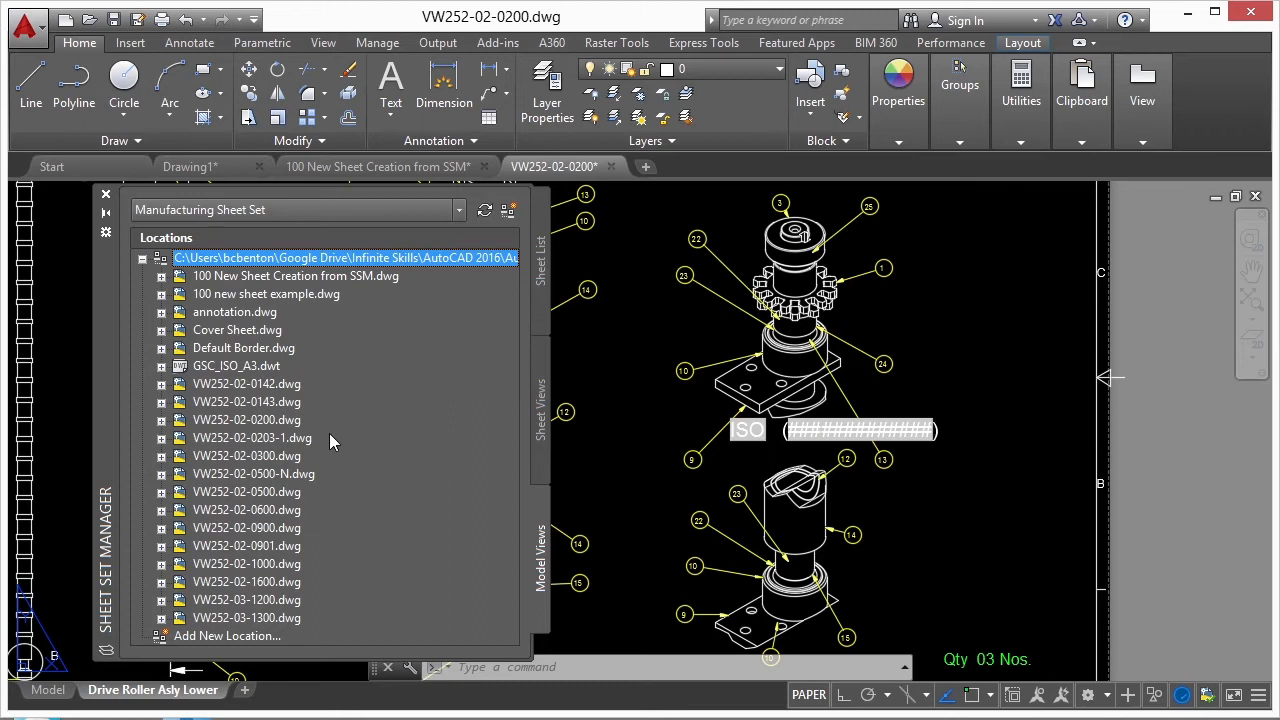
double_click(209, 259)
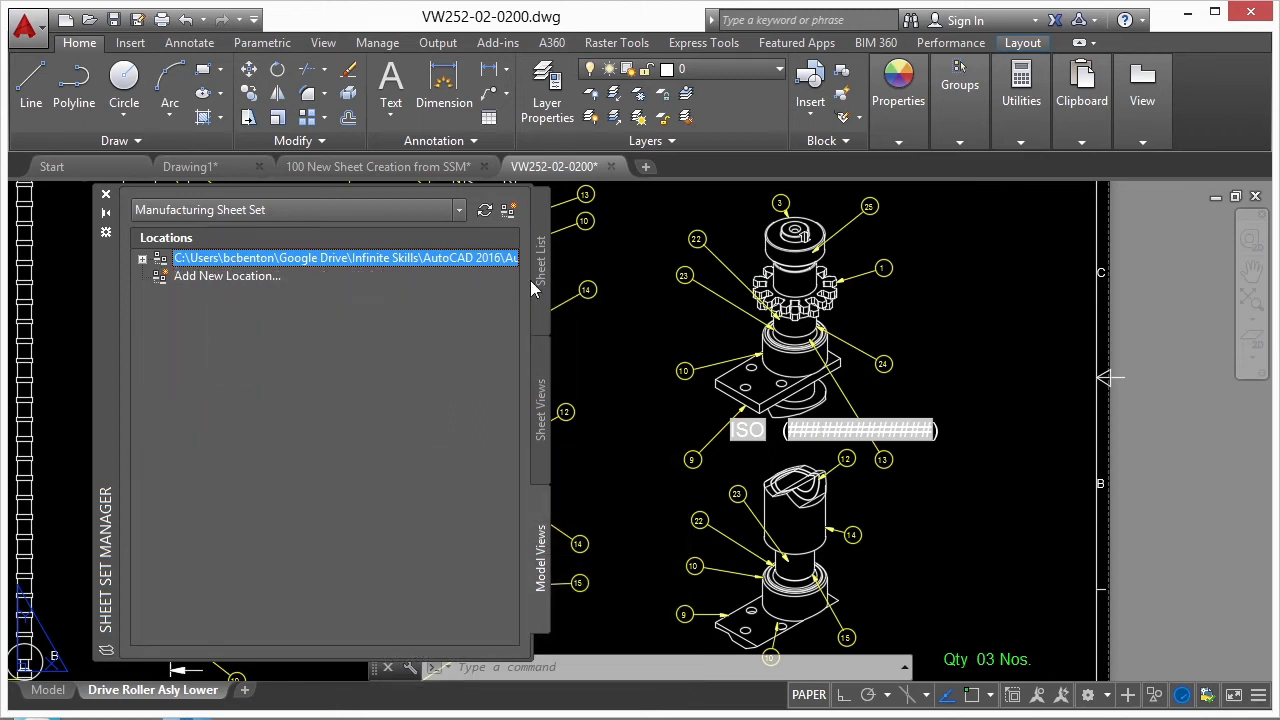
- Compare the sheet list, the named sheet views and the model views of Manufacturing Sheet Set, checking the D1-D1 view's details
left_click(540, 287)
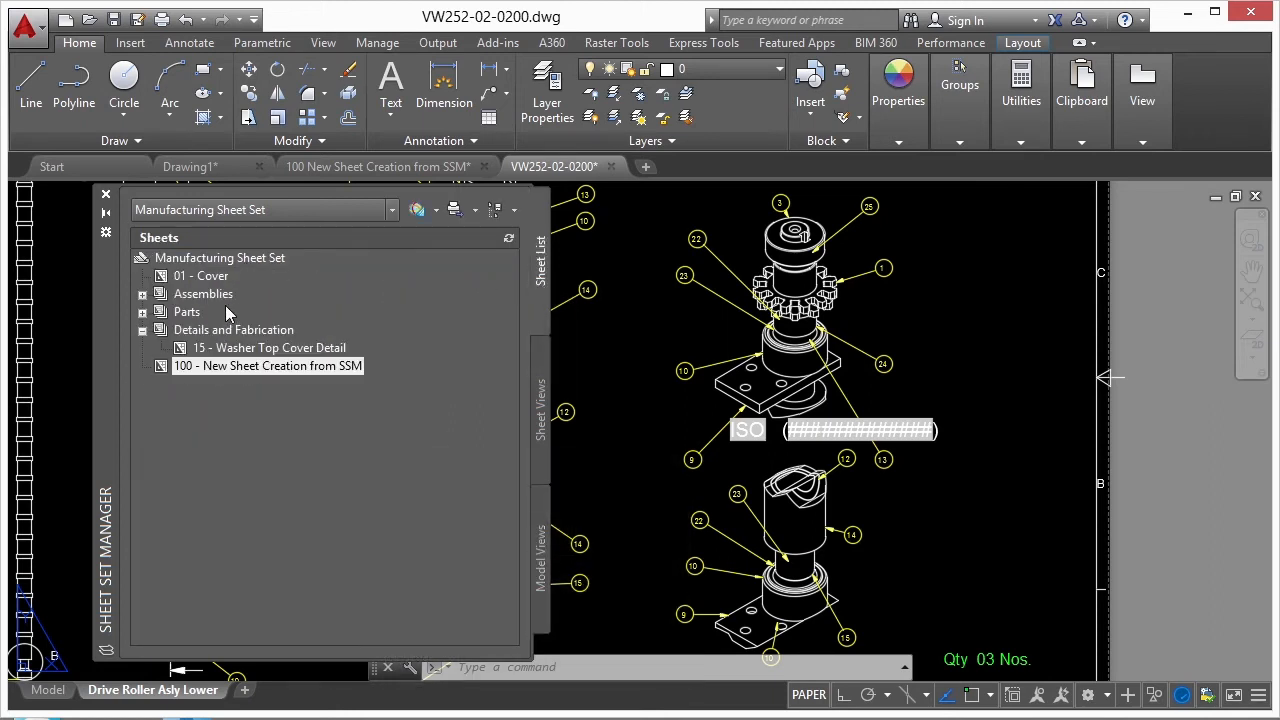
mouse_move(229, 307)
left_click(538, 420)
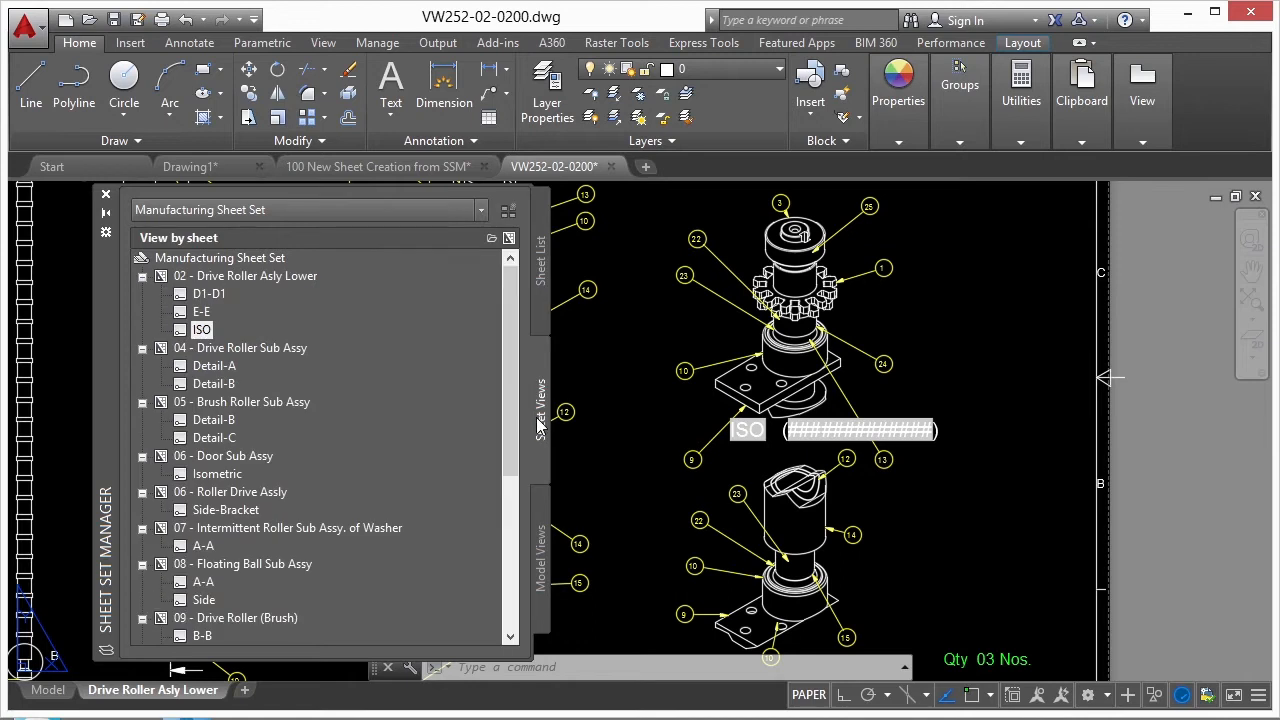
mouse_move(260, 303)
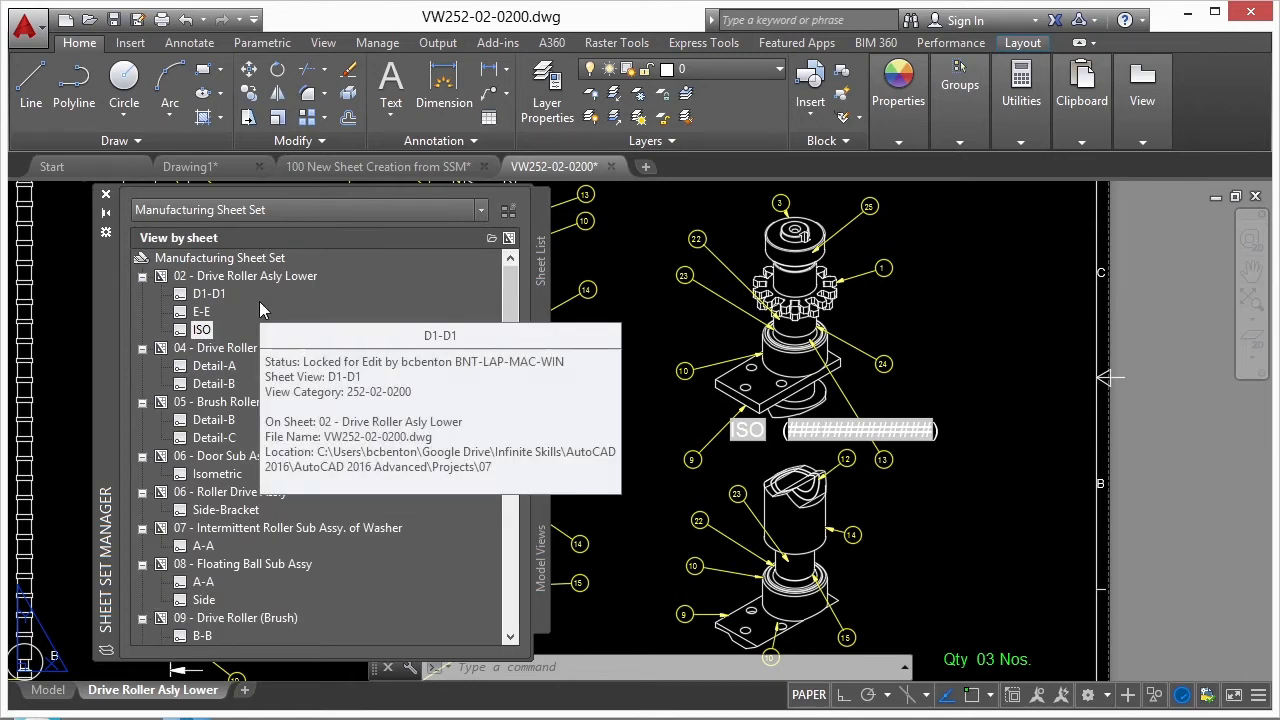
left_click(541, 558)
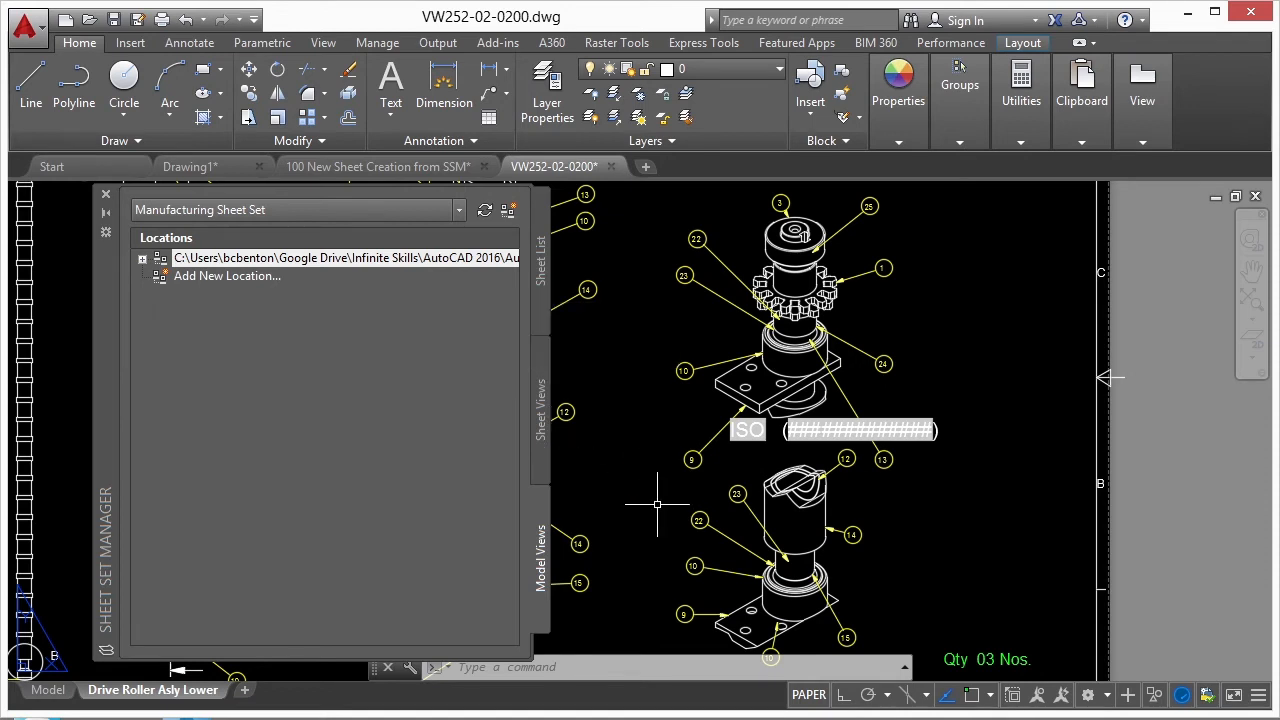
- Look at the folder browser for adding a new model view location and leave it without adding one
left_click(390, 259)
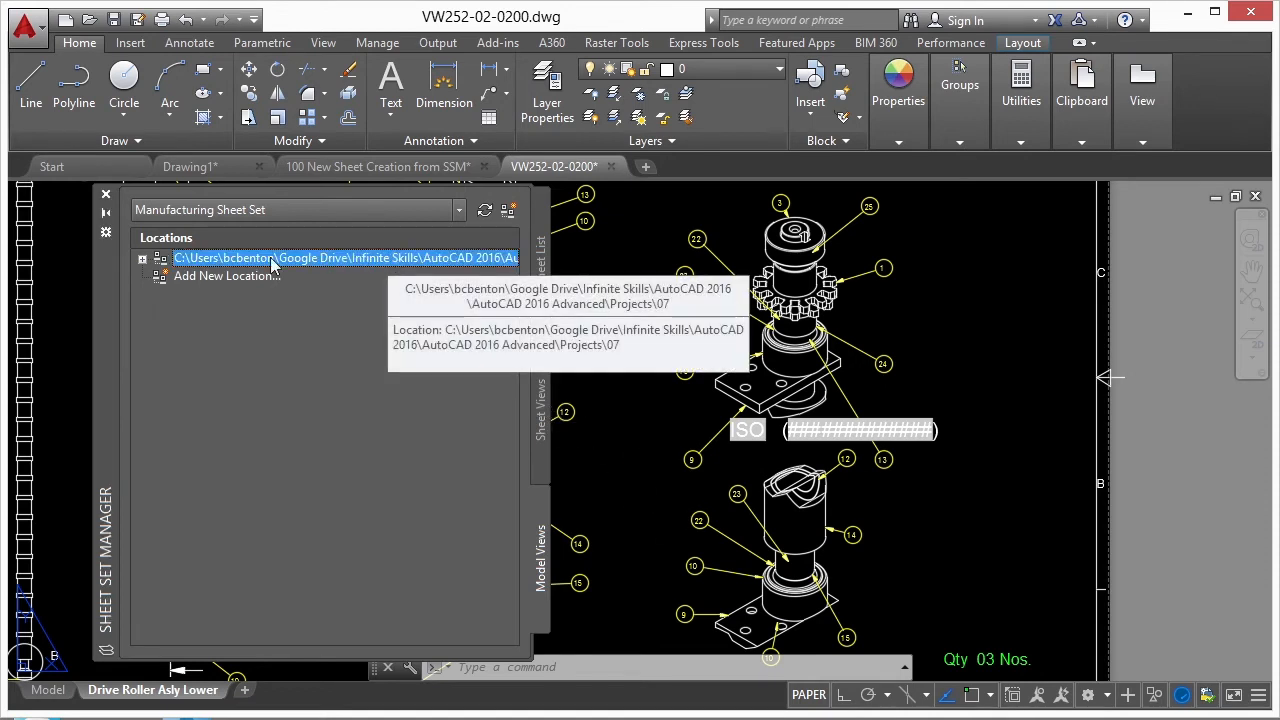
left_click(222, 279)
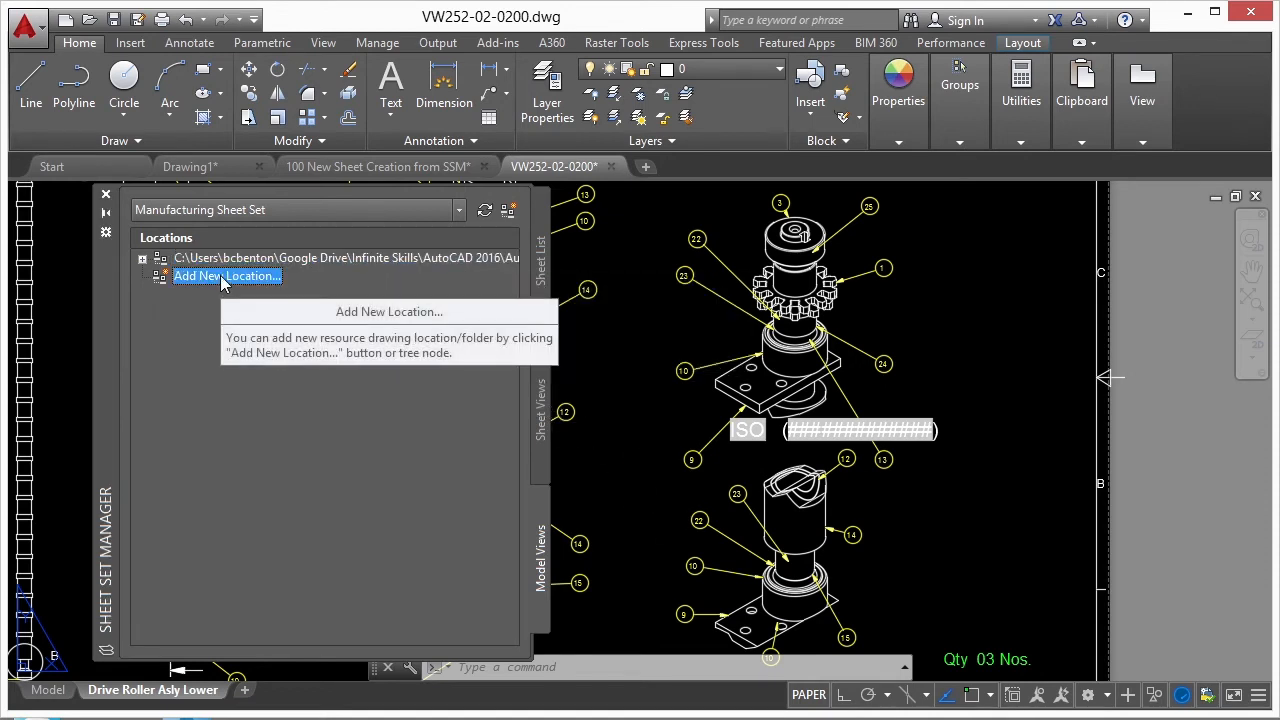
double_click(222, 279)
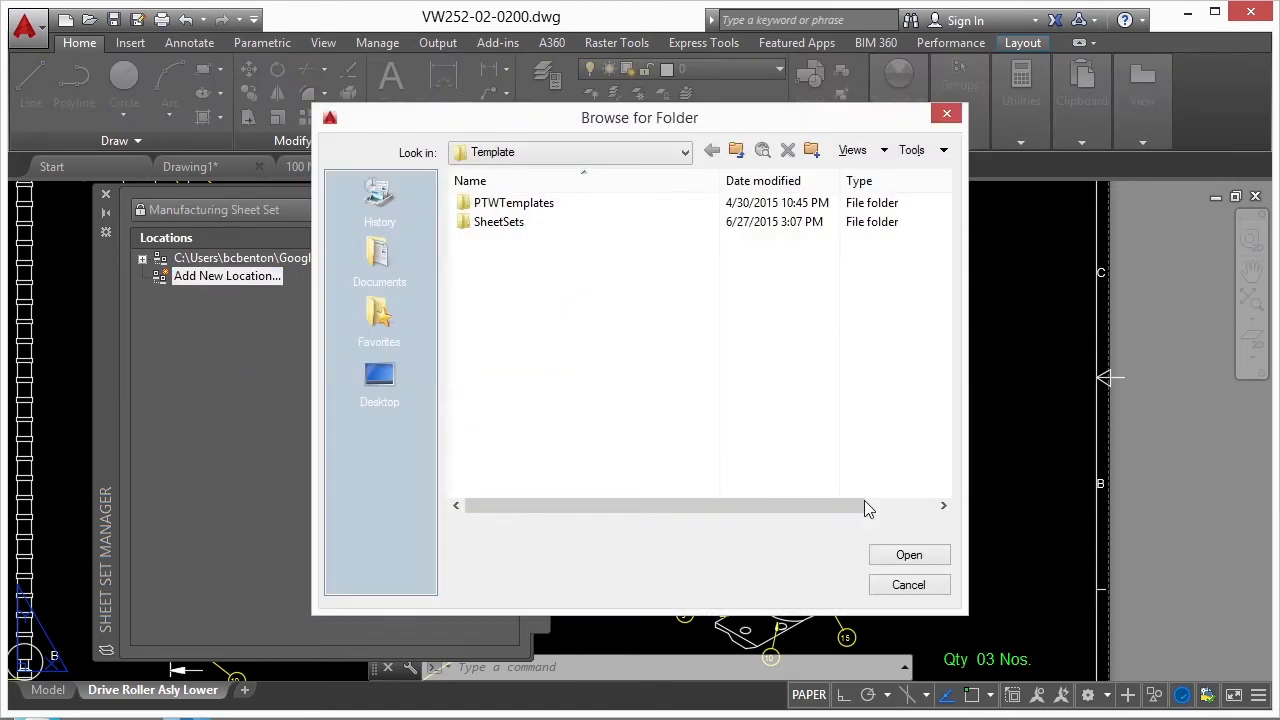
left_click(908, 585)
- Open GSC_ISO_A3.dwt and Default Border.dwg from the project folder in the model view locations
left_click(369, 260)
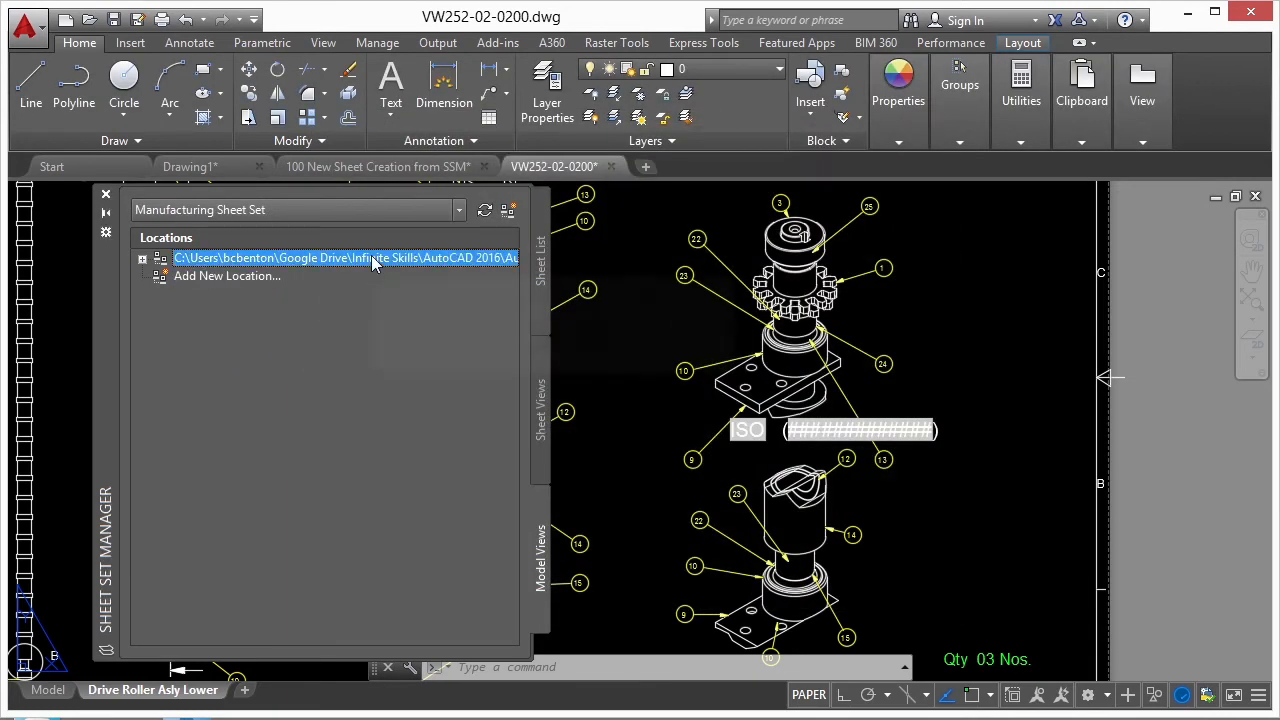
double_click(372, 260)
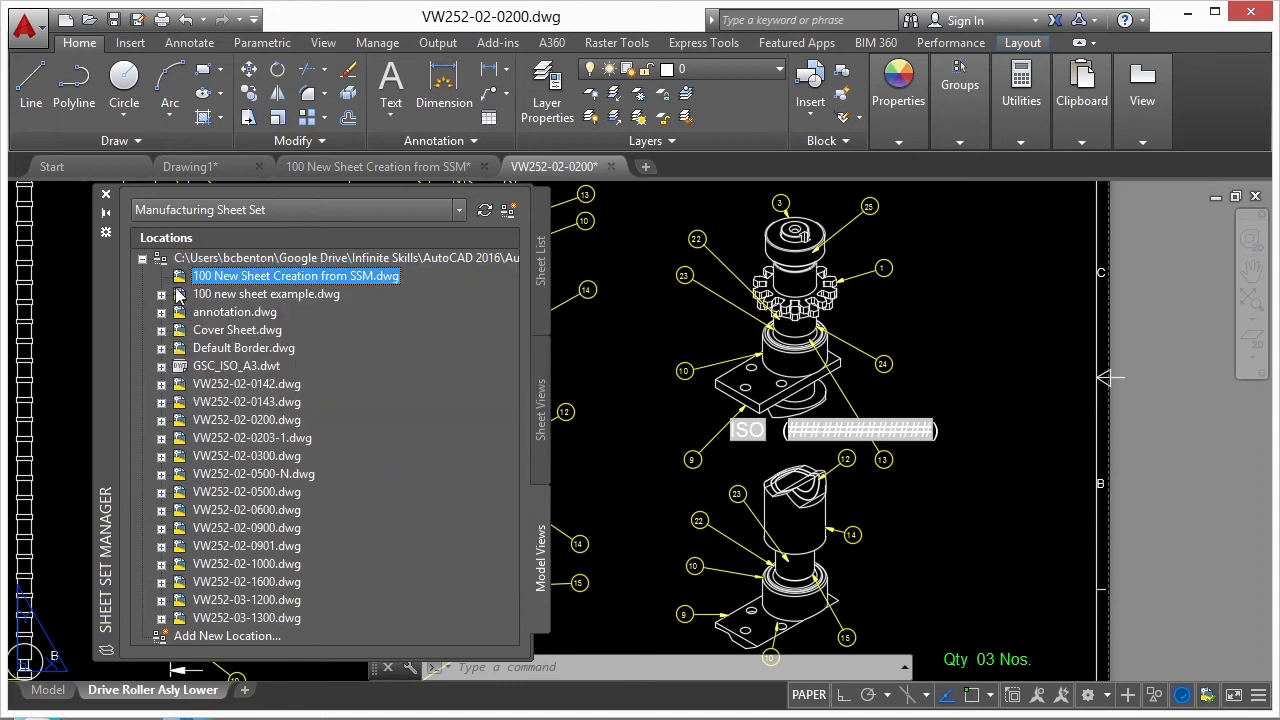
double_click(207, 371)
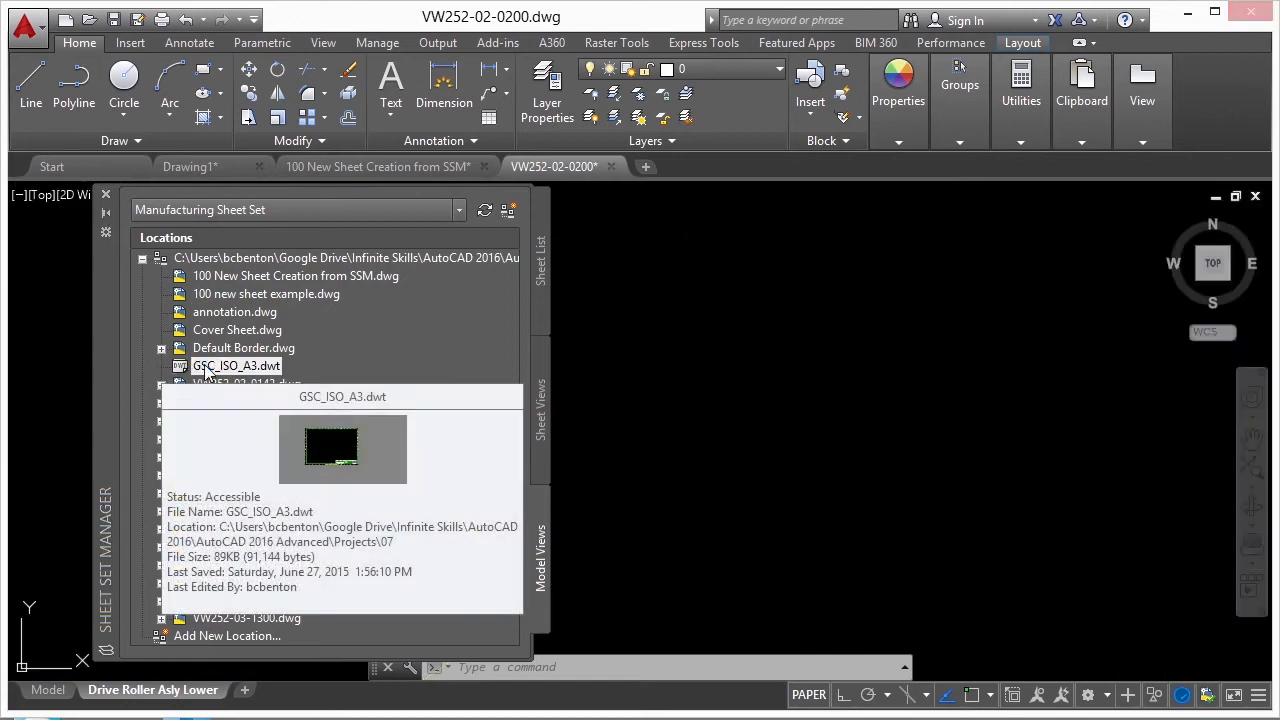
double_click(265, 348)
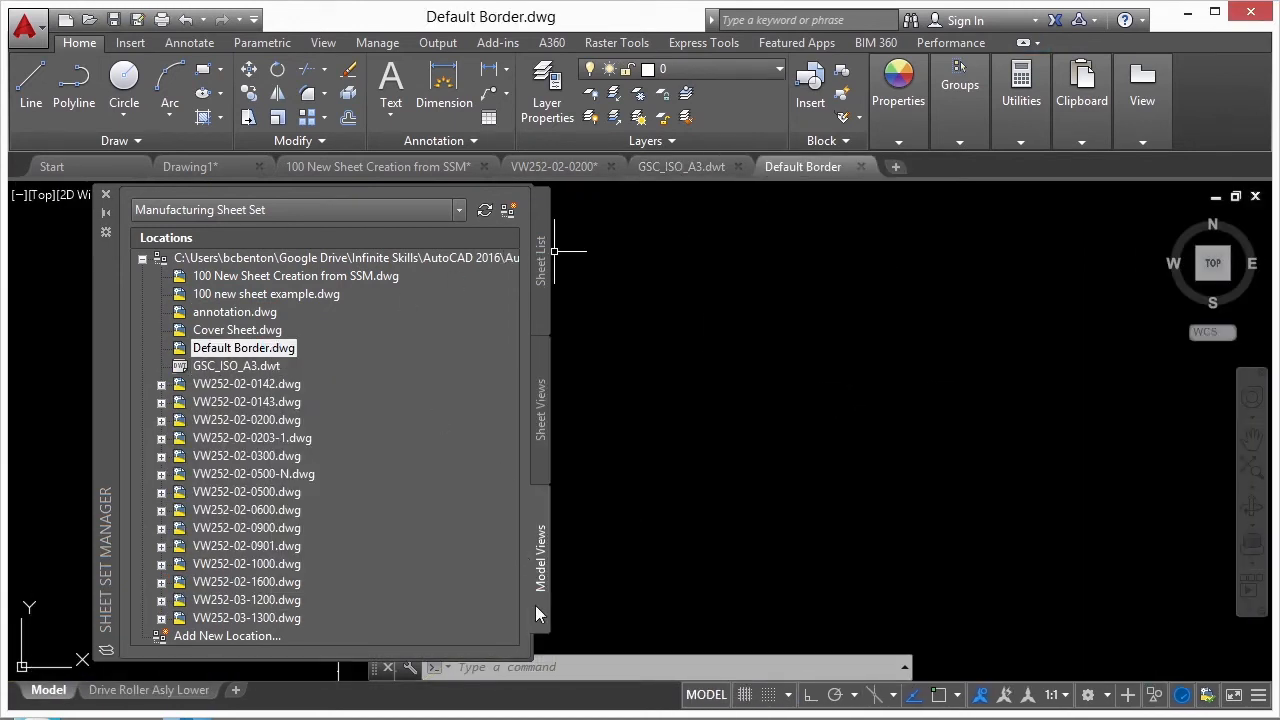
- Inspect the Drive Roller Asly Lower layout of Default Border.dwg, collapse the resource folder and close that drawing
left_click(149, 690)
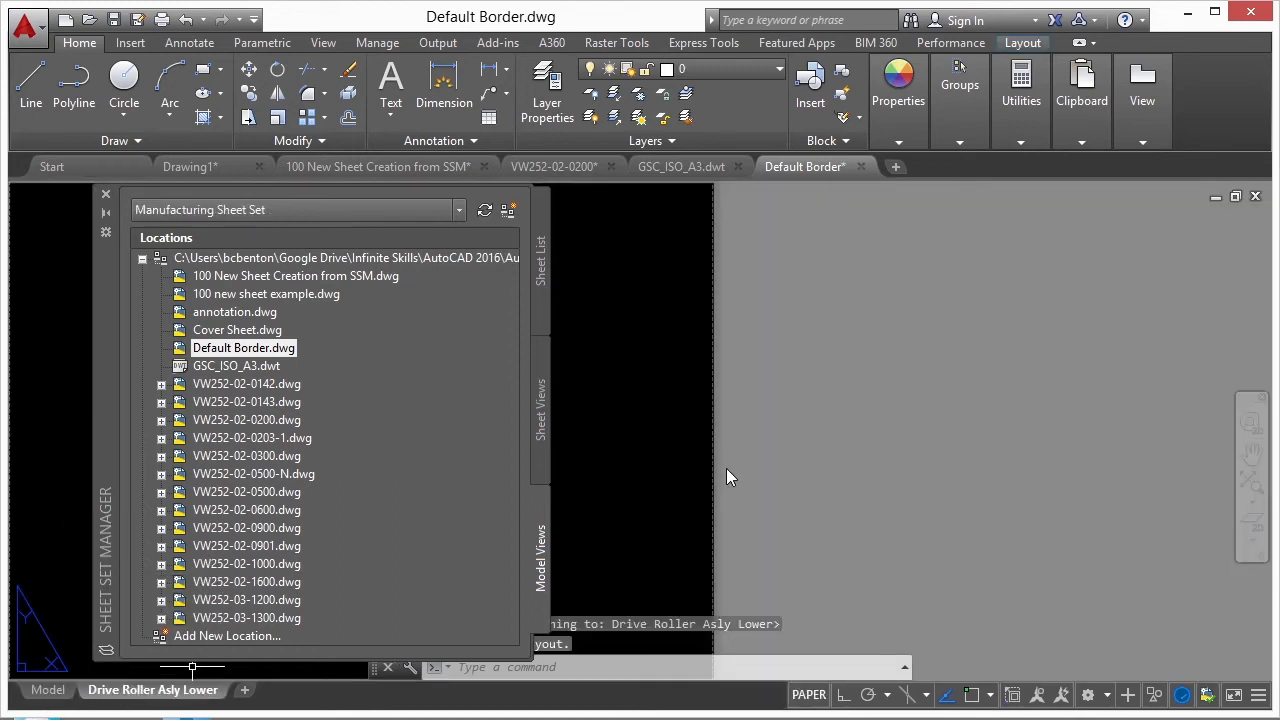
left_click(142, 258)
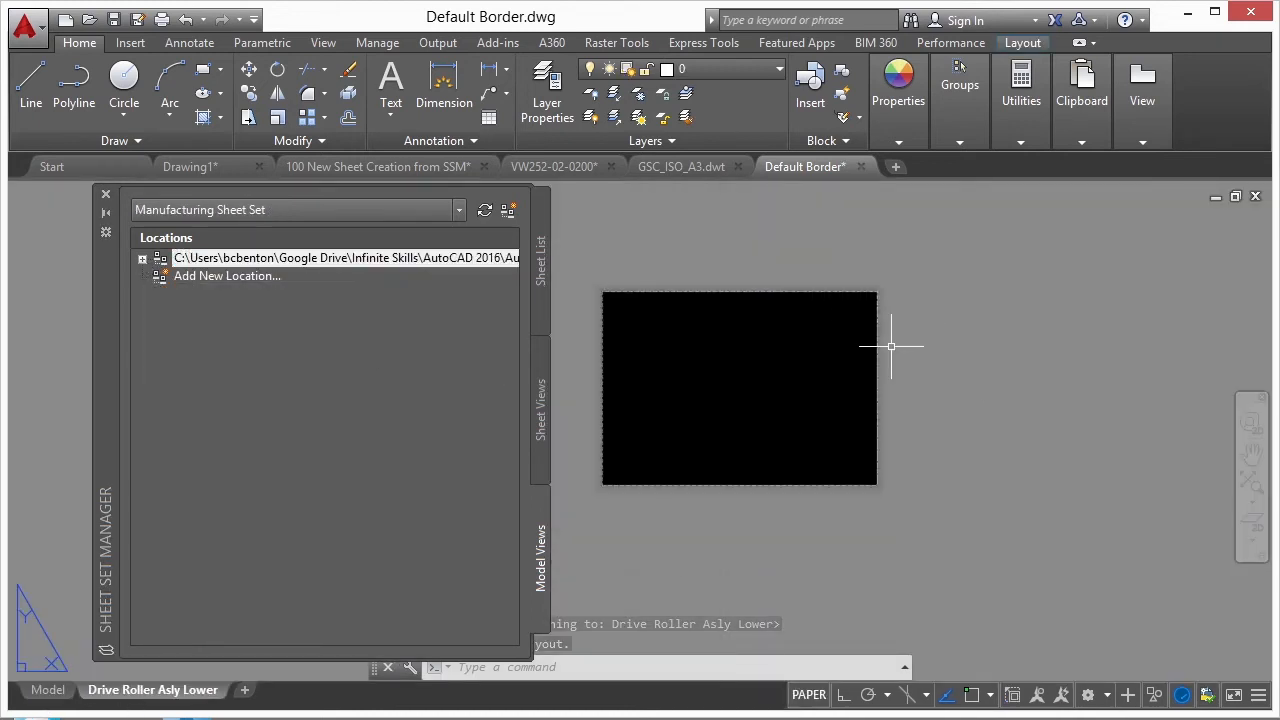
left_click(861, 166)
left_click(722, 420)
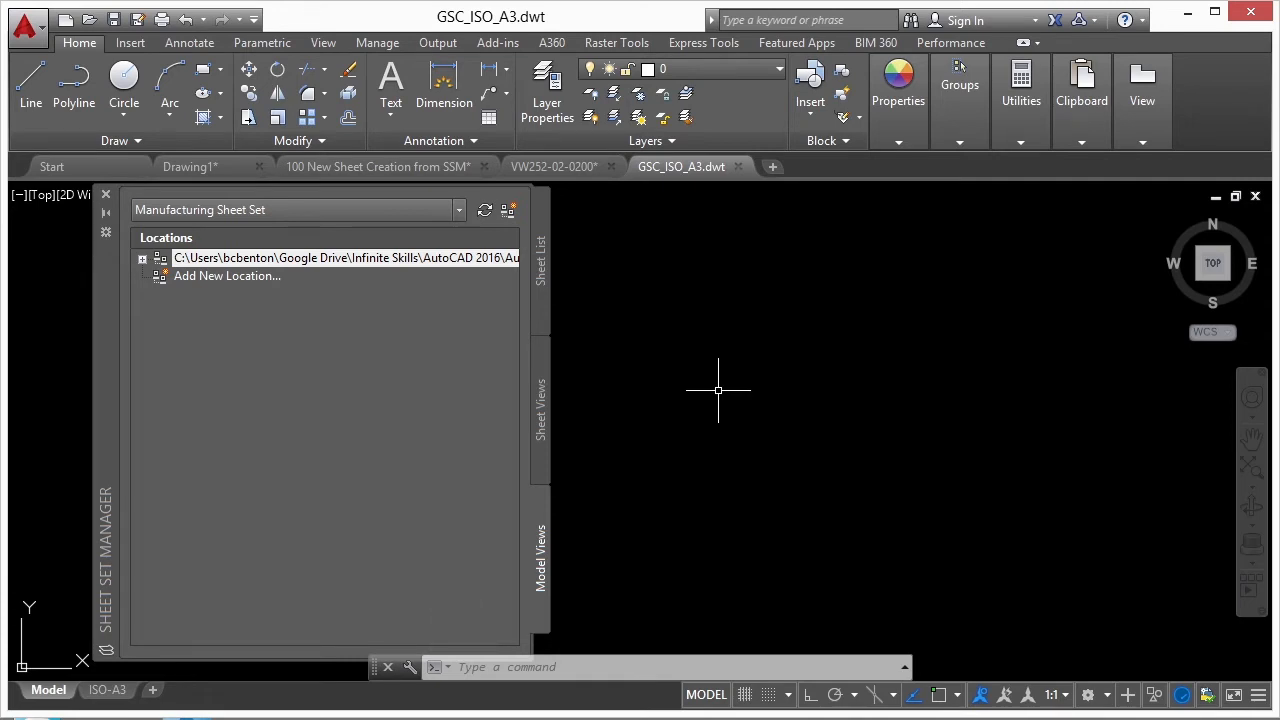
left_click(538, 278)
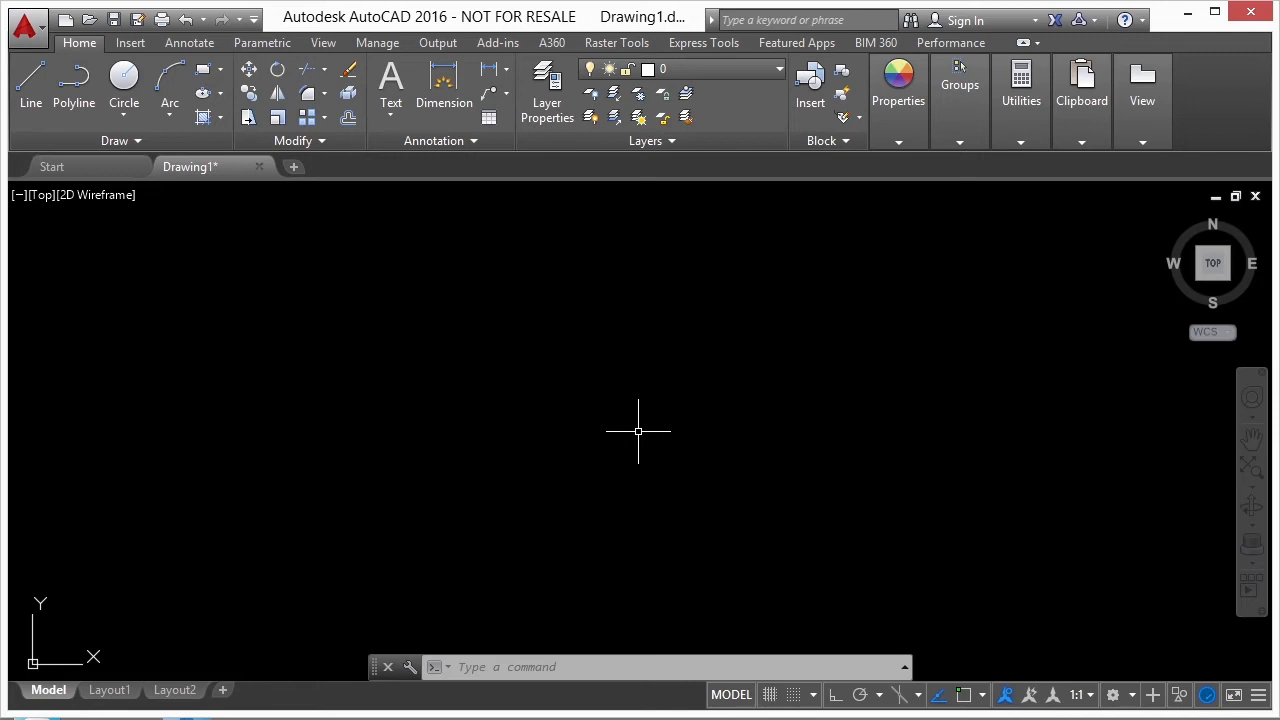
- Launch the Sheet Set Manager with the SSM command and open Manufacturing Sheet Set
type("SSM")
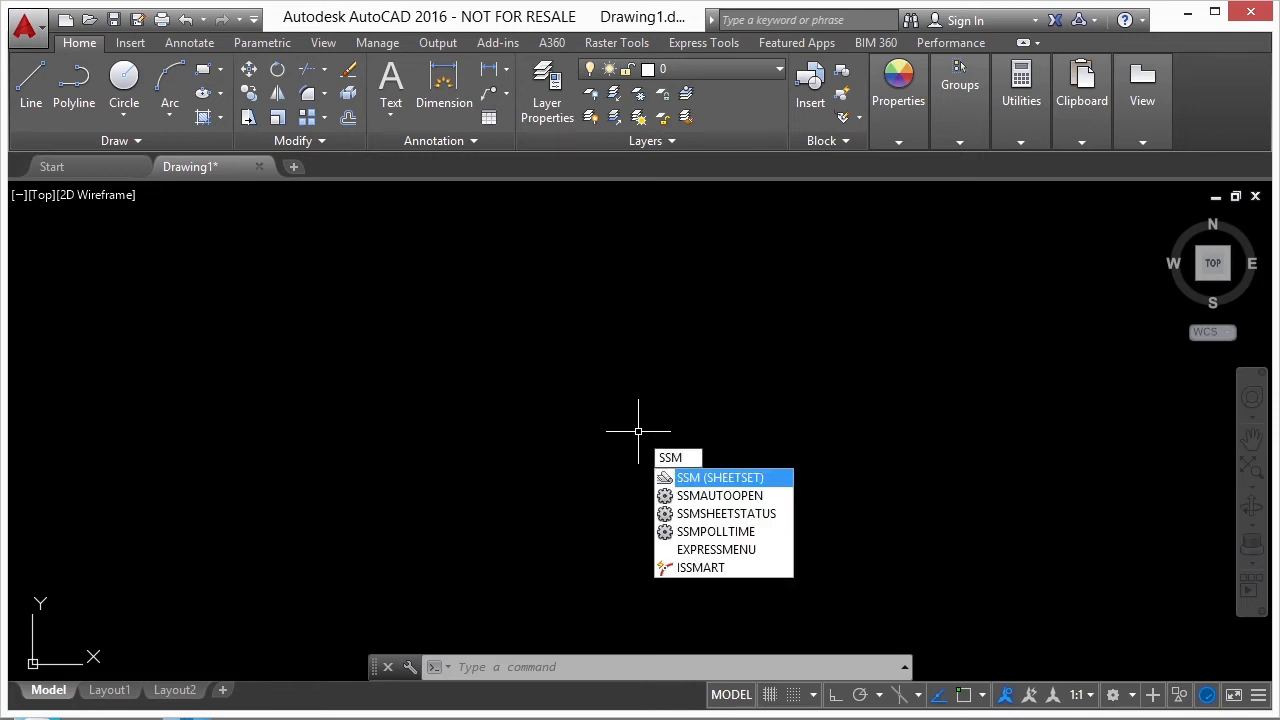
key("Return")
left_click(393, 212)
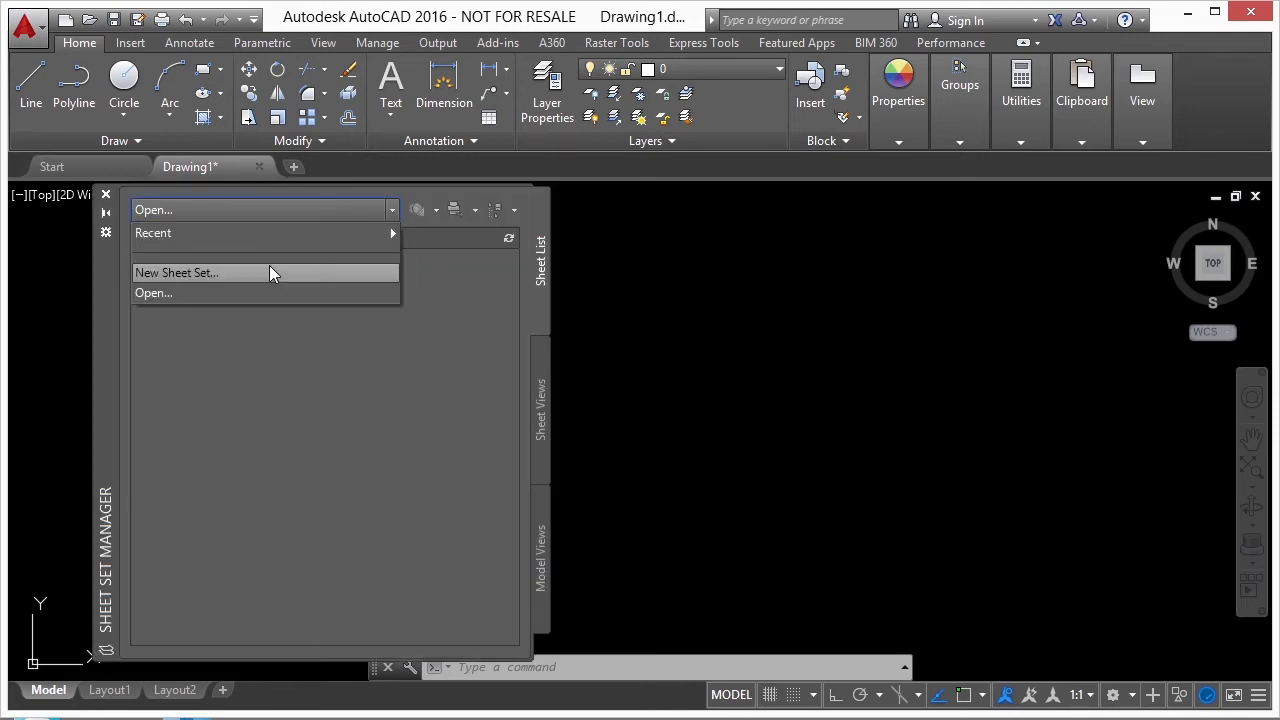
left_click(169, 296)
double_click(547, 222)
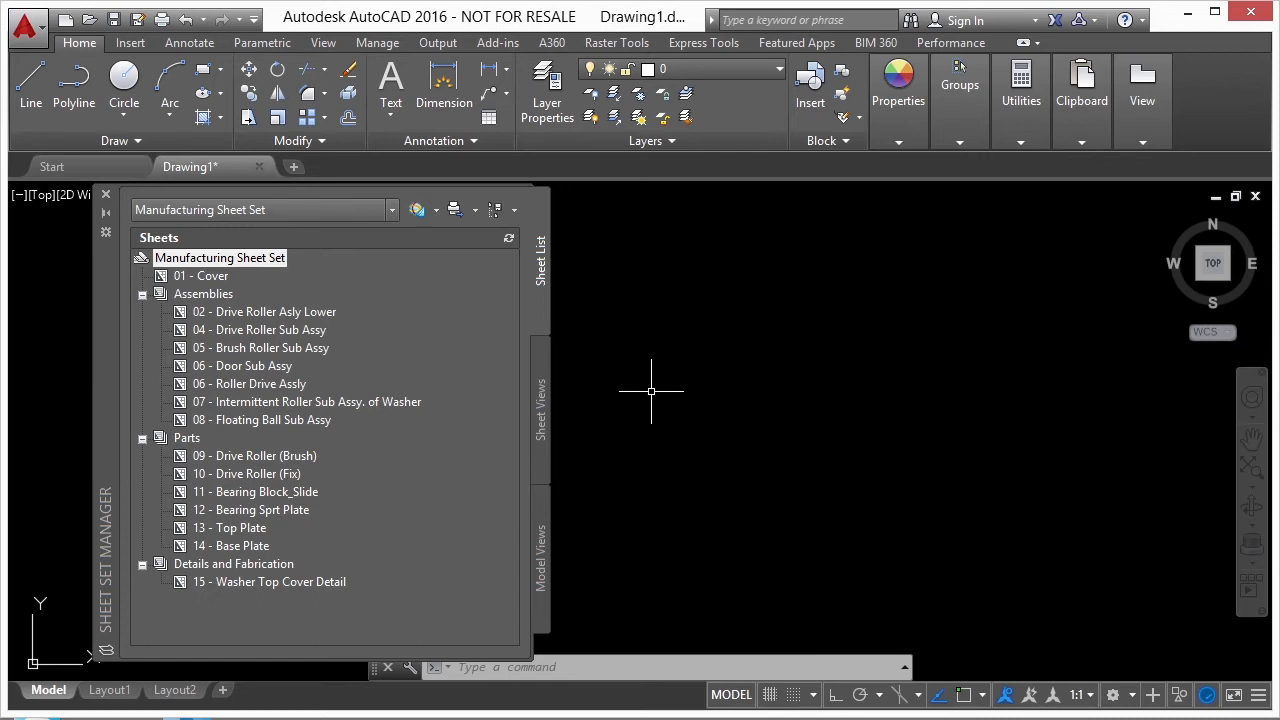
- Review the Sheet Set Manager's publish choices, including DWF, PDF, plotter and page setup override, without publishing
left_click(474, 212)
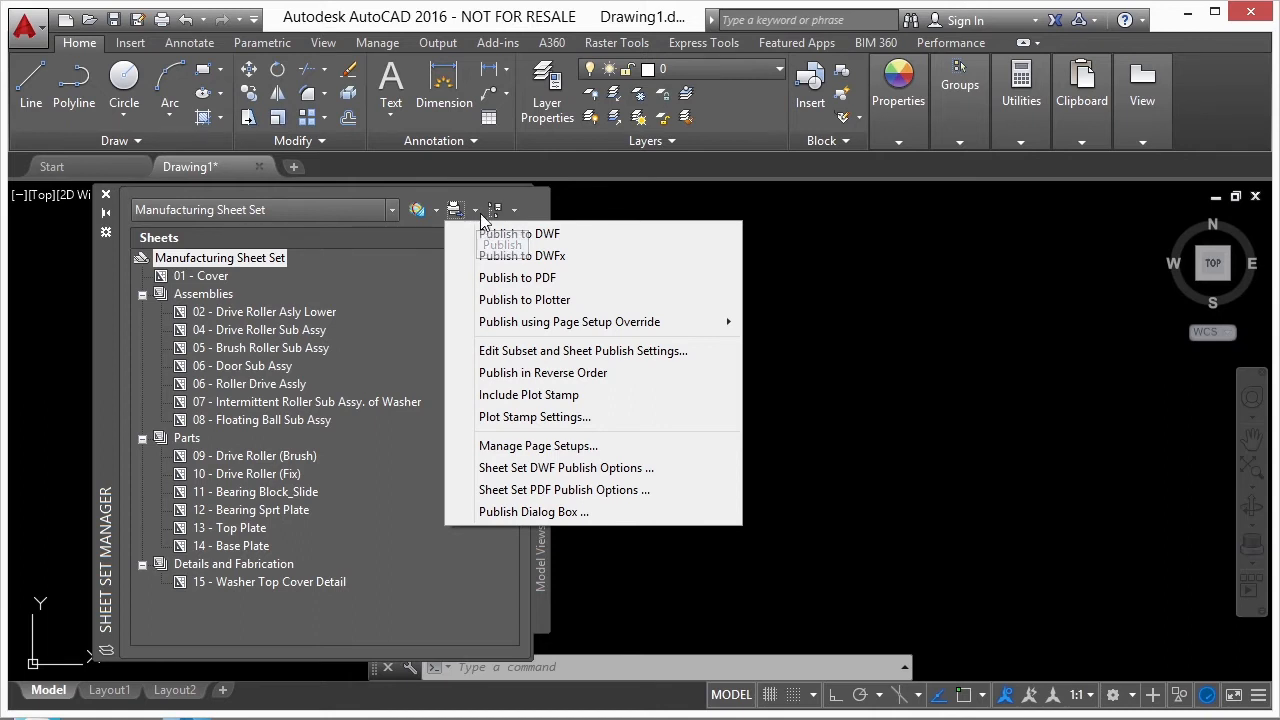
mouse_move(563, 326)
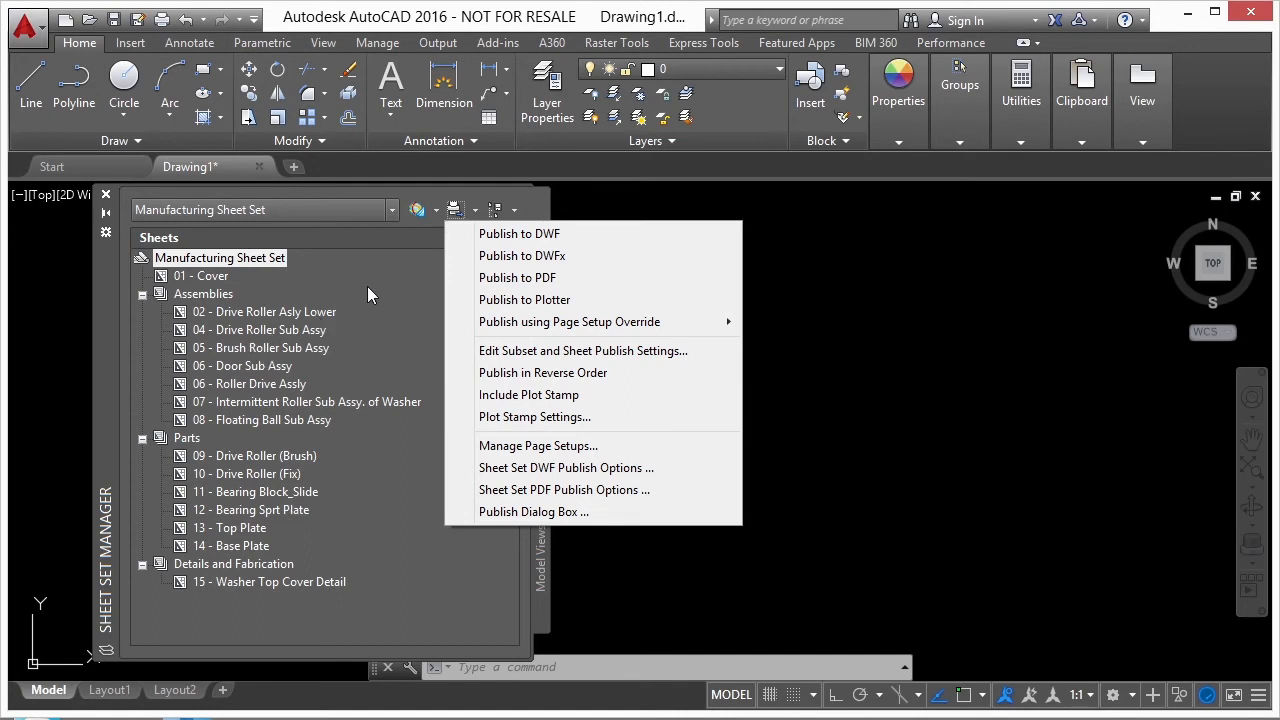
left_click(373, 260)
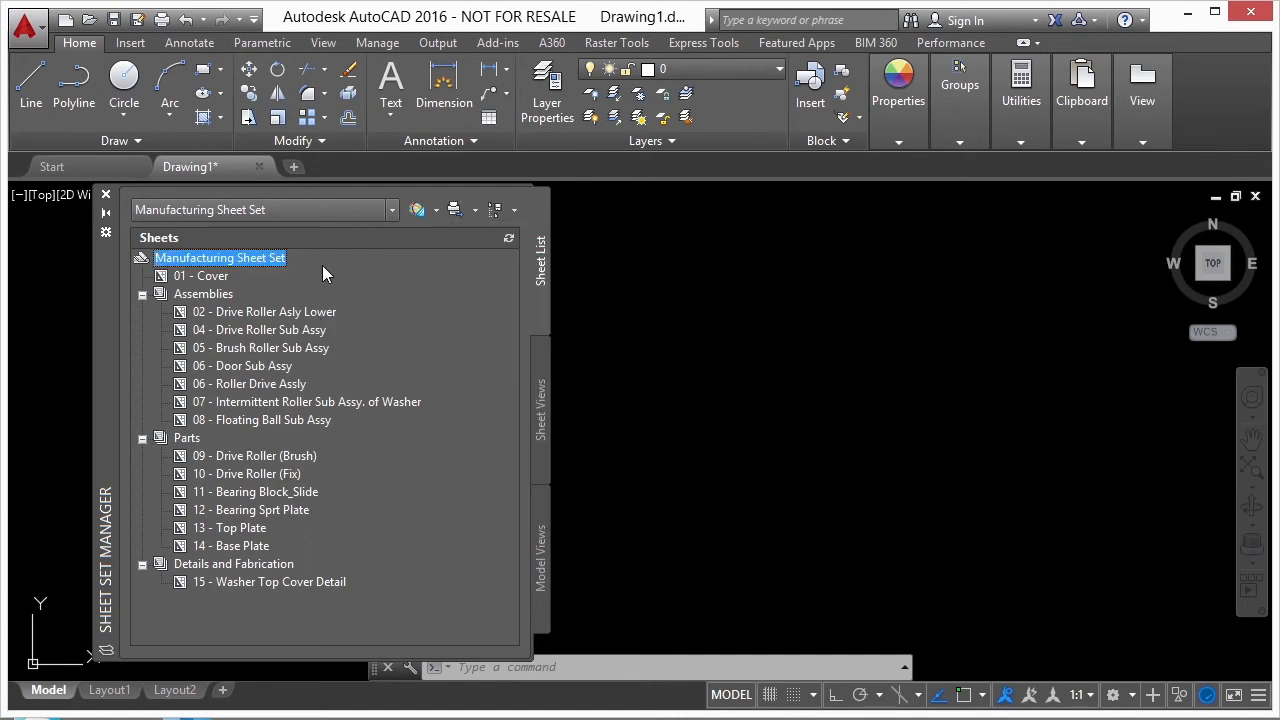
- Compare the commands available for the whole Manufacturing Sheet Set with those for the sheet 02 - Drive Roller Asly Lower
right_click(236, 260)
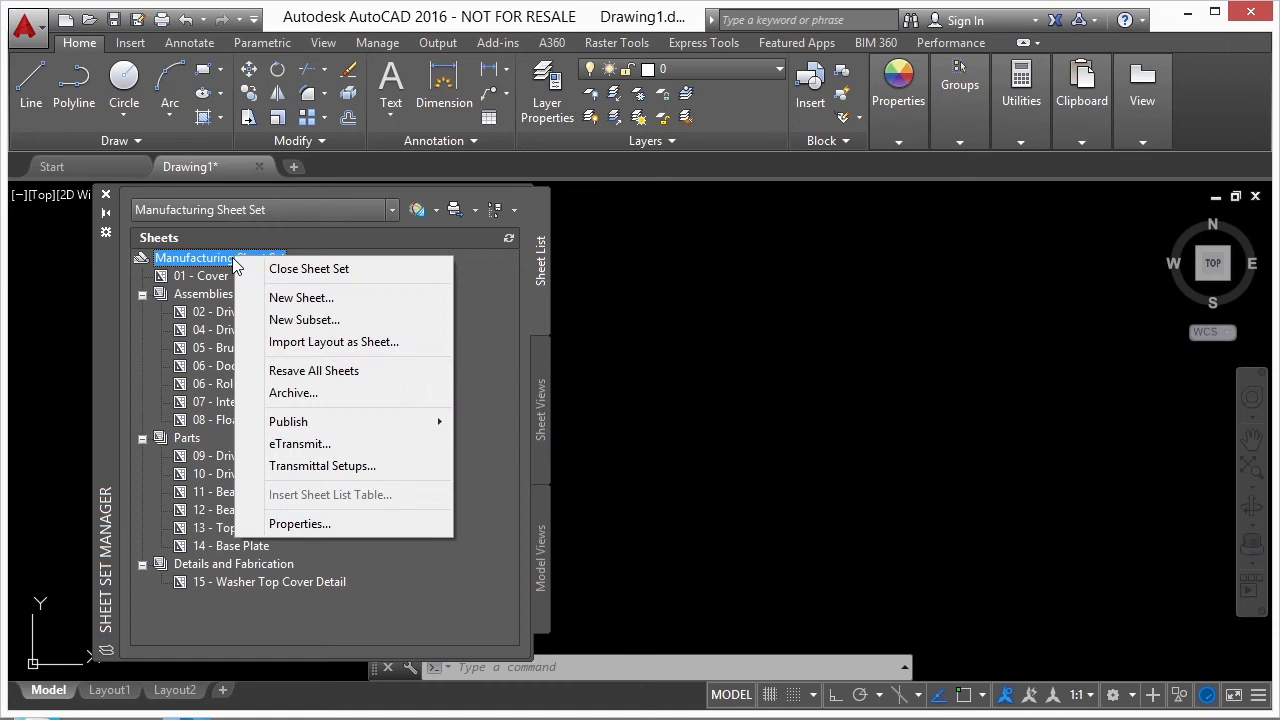
right_click(205, 276)
right_click(212, 260)
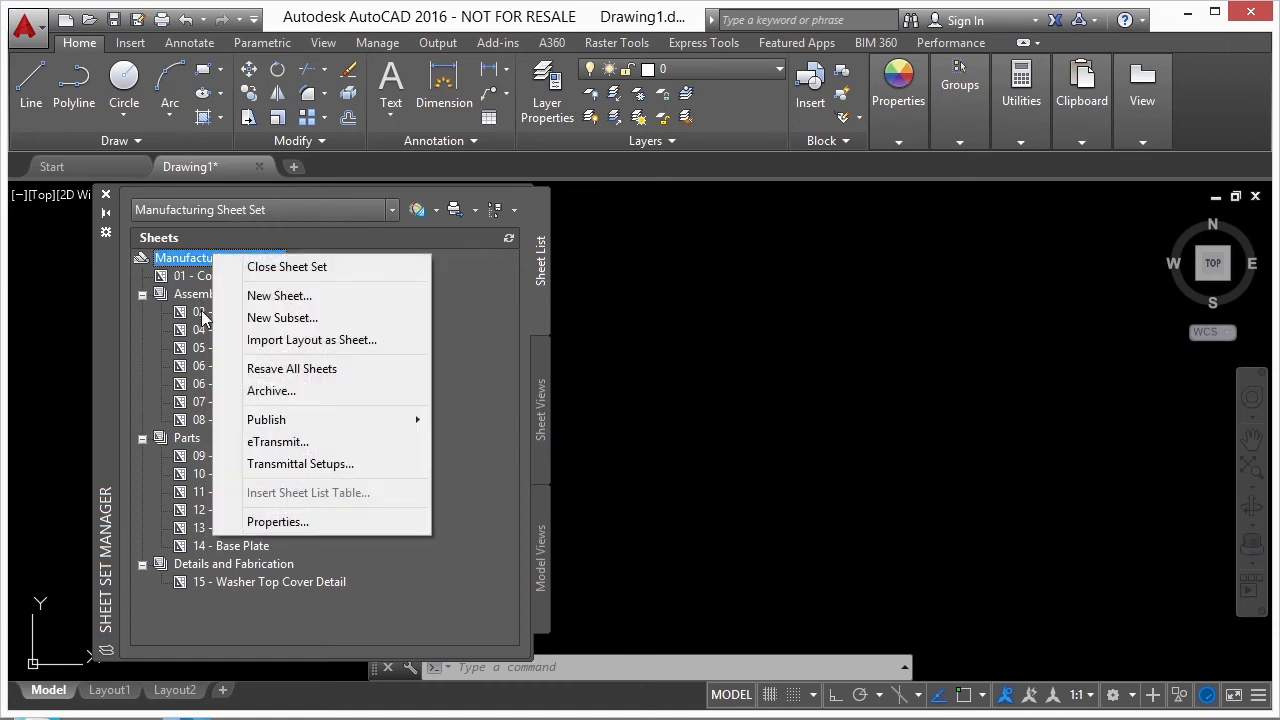
right_click(205, 296)
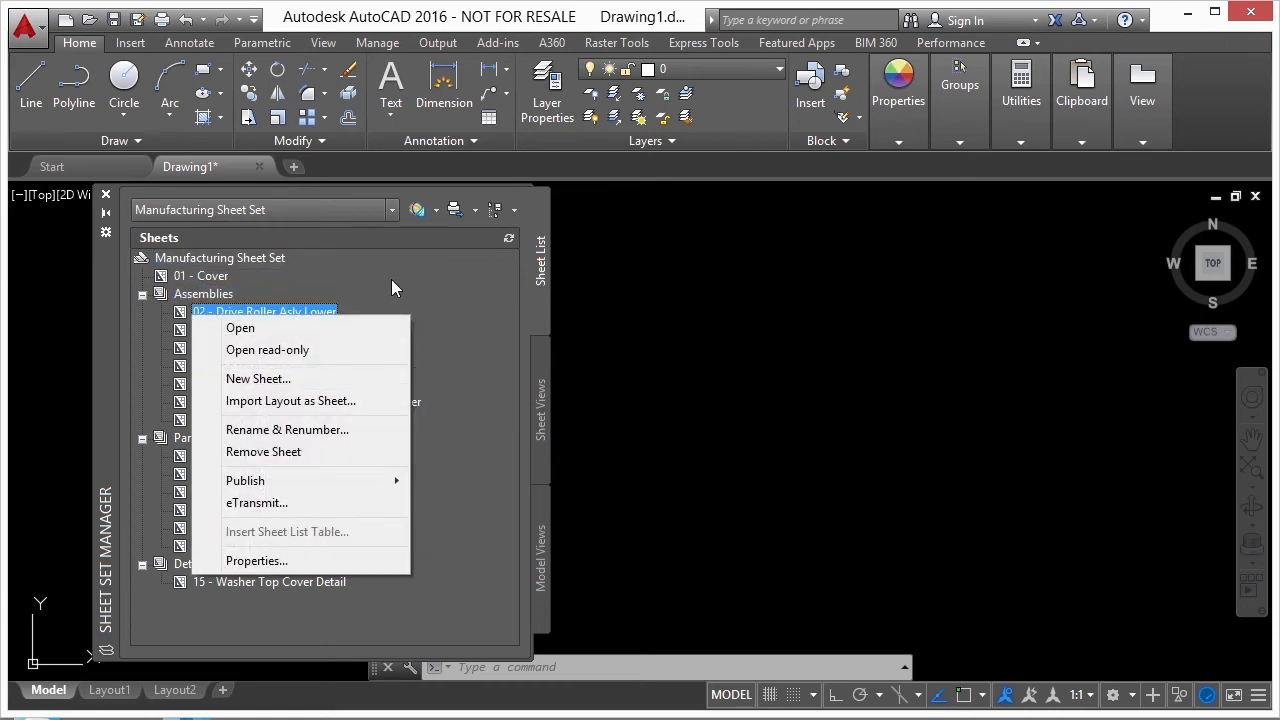
left_click(266, 260)
- Examine the sheet set's own publish options and the page setup overrides file in its properties, leaving the properties unchanged
right_click(266, 260)
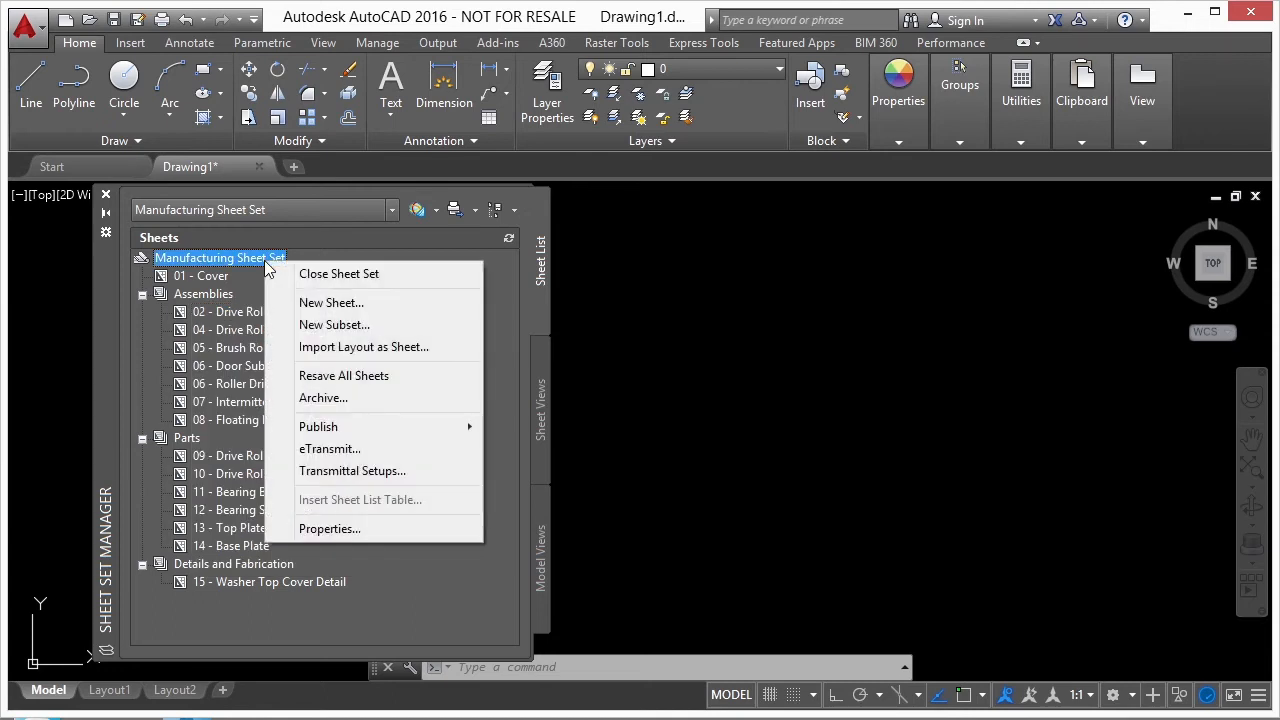
mouse_move(358, 437)
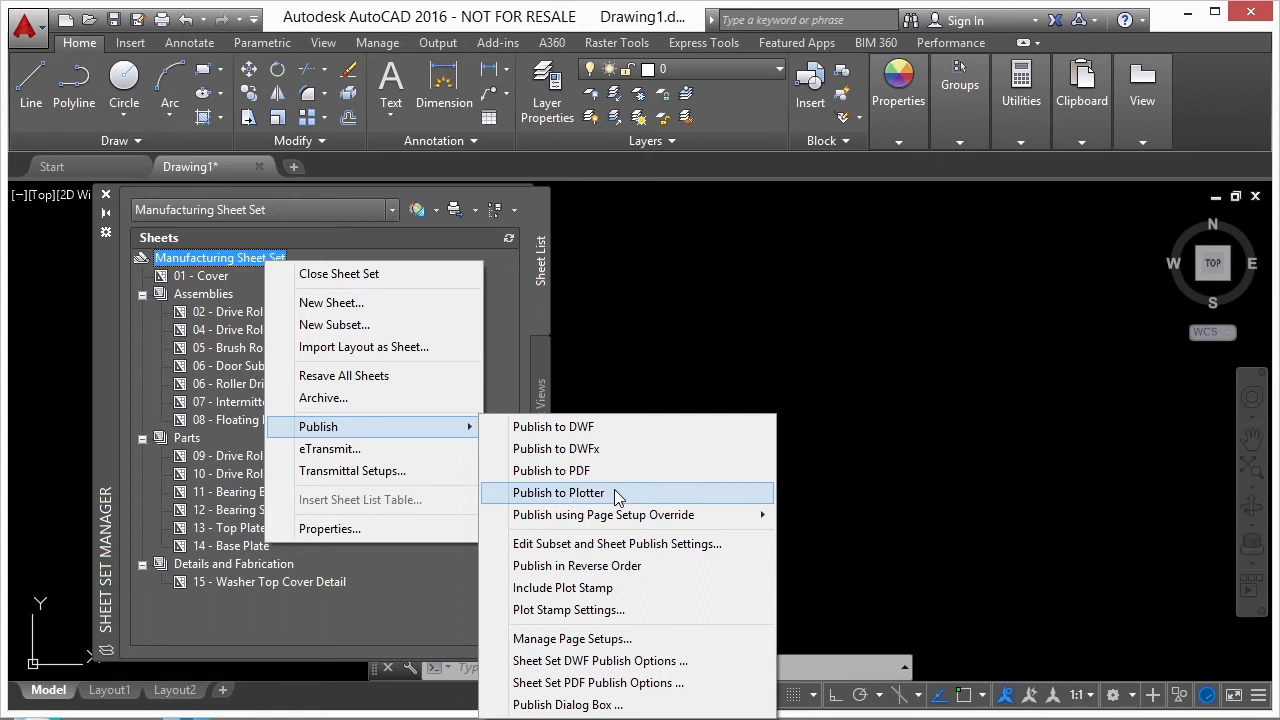
mouse_move(660, 514)
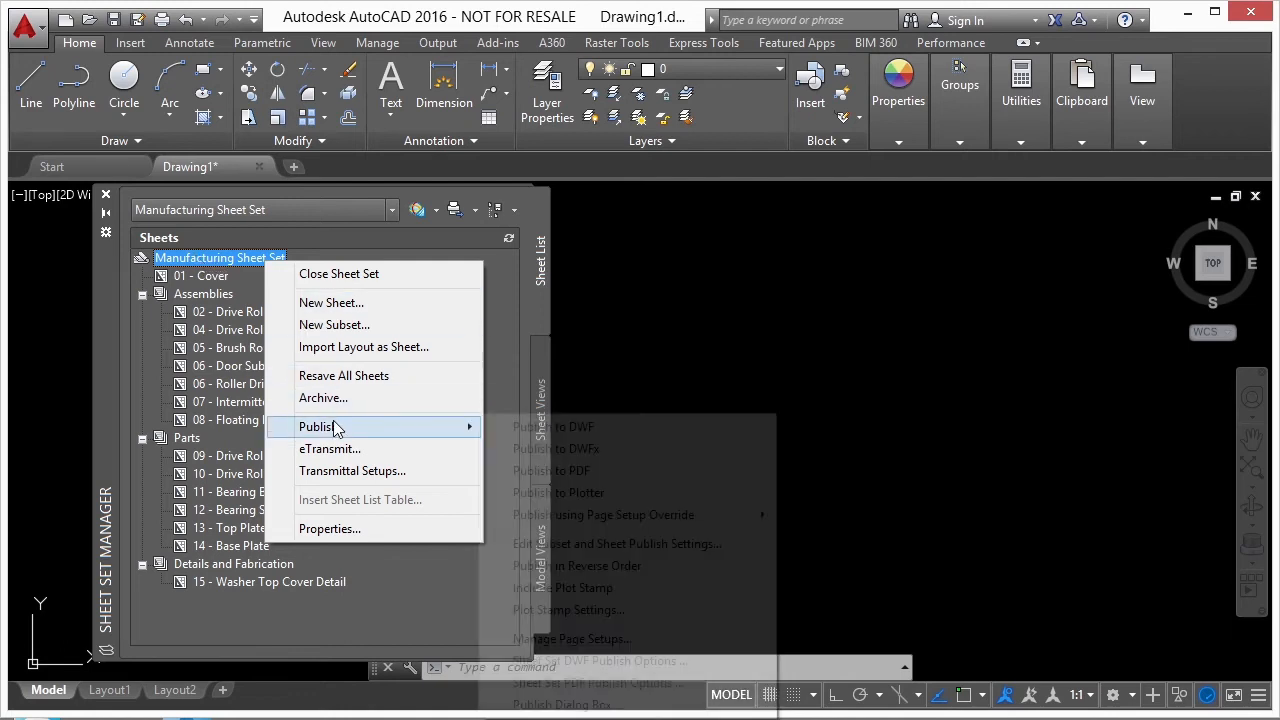
left_click(352, 529)
left_click(420, 209)
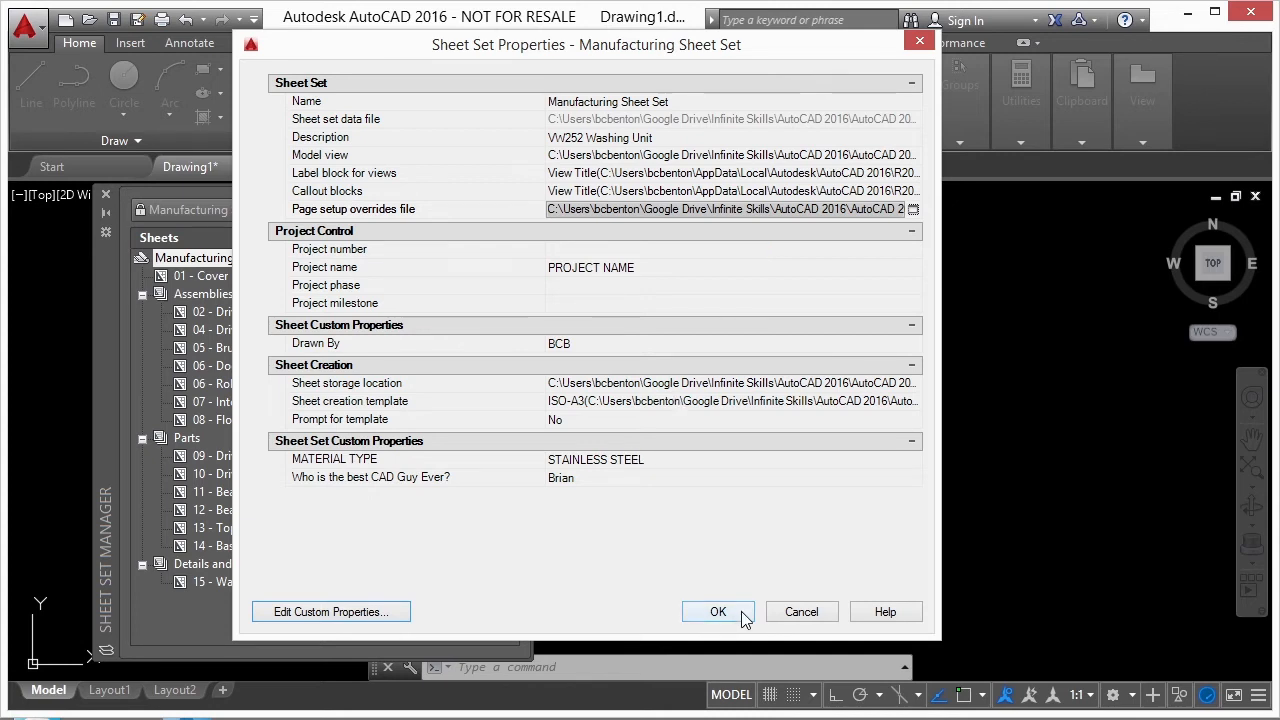
left_click(802, 613)
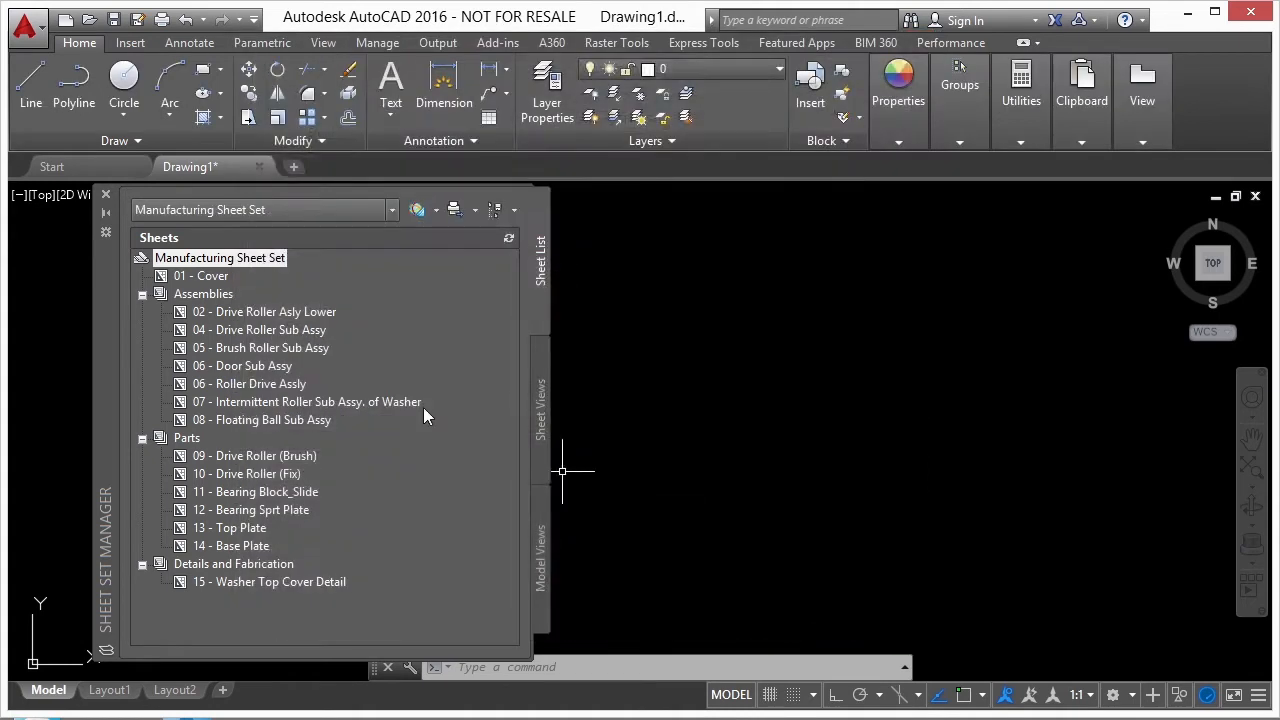
- Publish the whole Manufacturing Sheet Set to PDF as Manufacturing Sheet Set.pdf and dismiss the background job notice
right_click(261, 258)
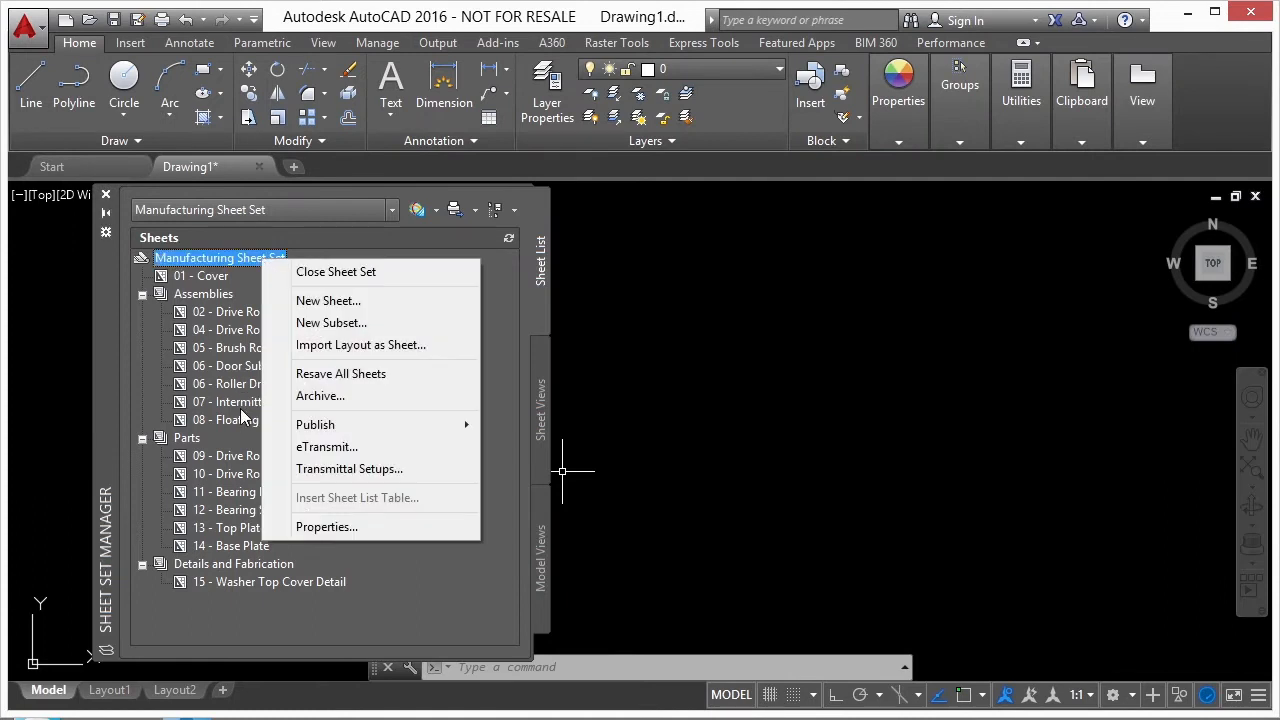
mouse_move(324, 430)
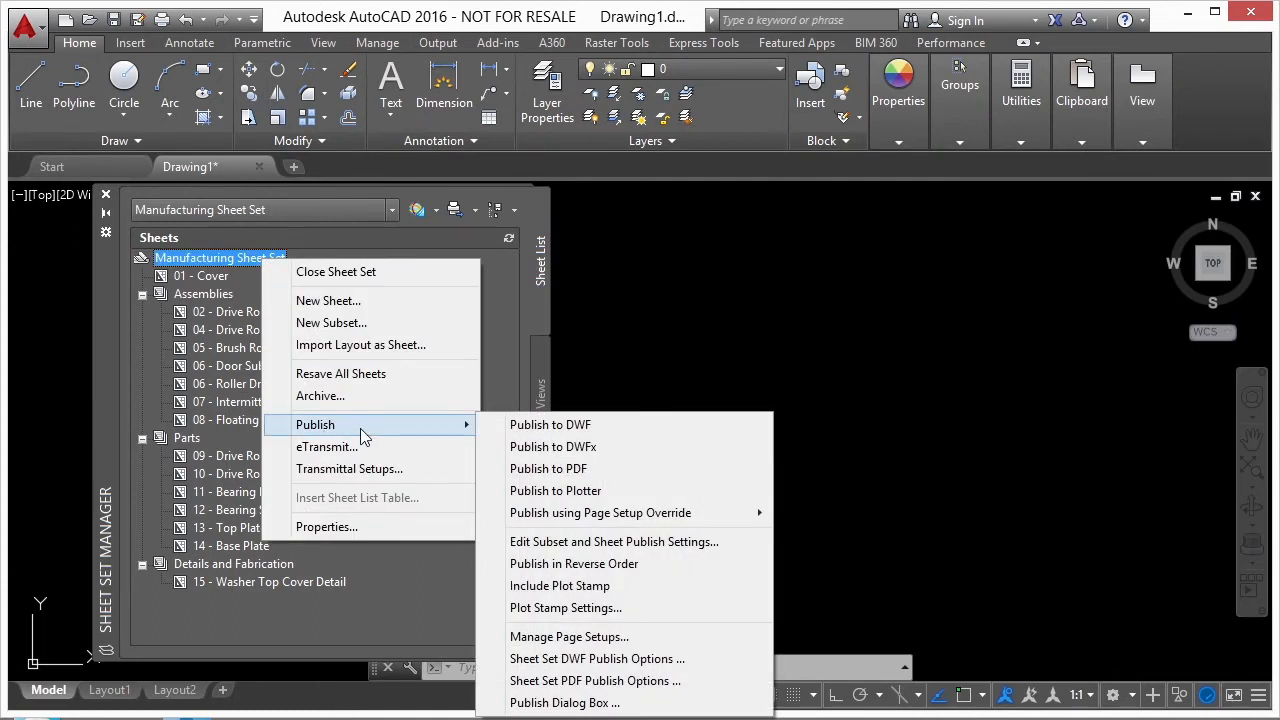
left_click(582, 468)
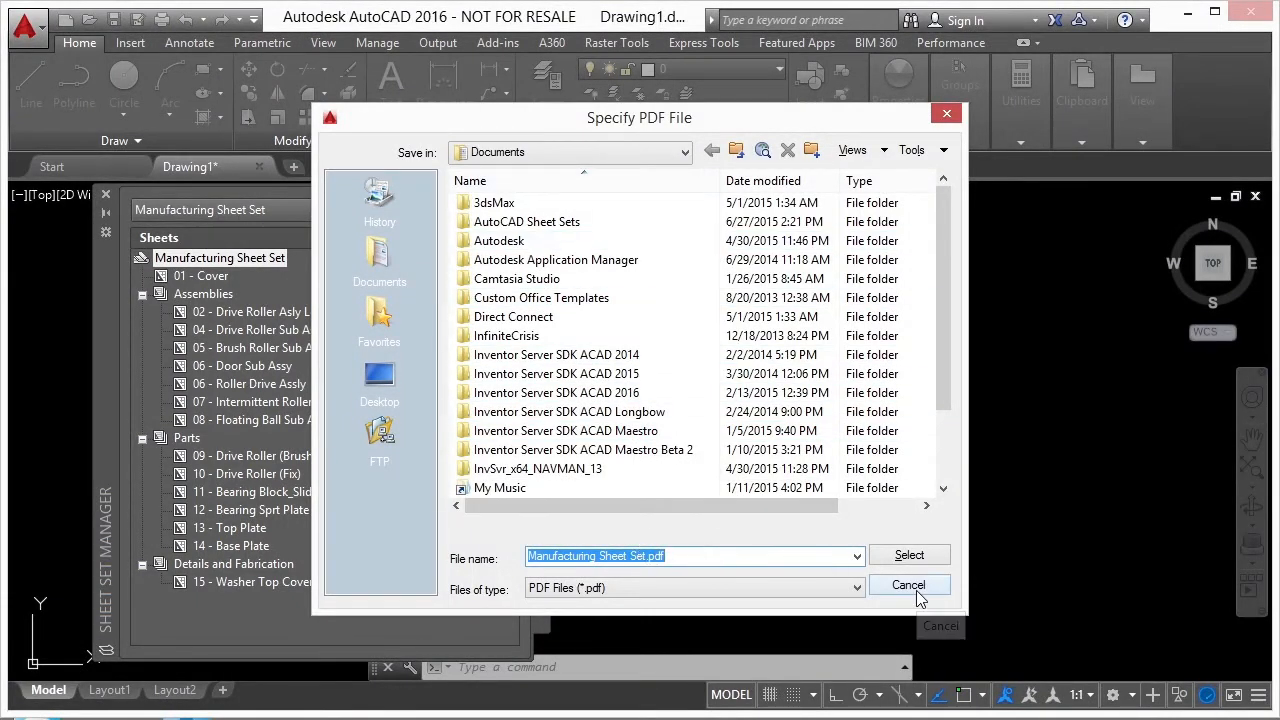
left_click(912, 554)
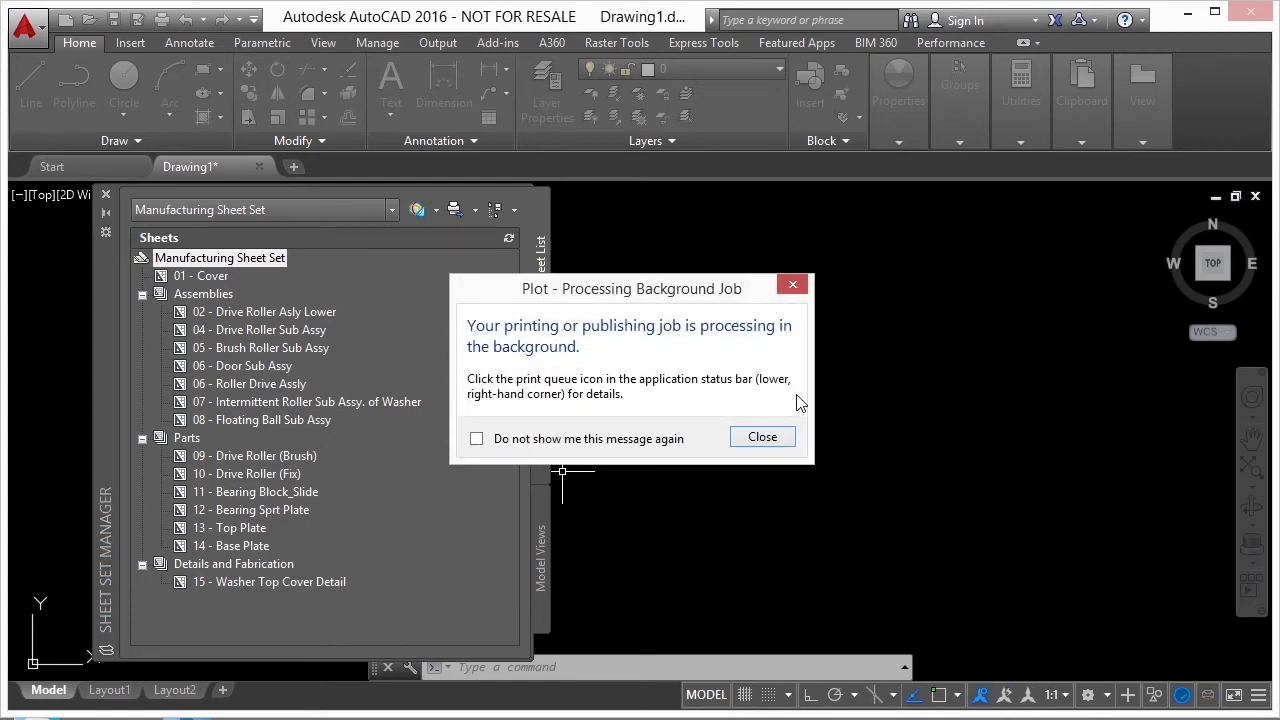
left_click(760, 440)
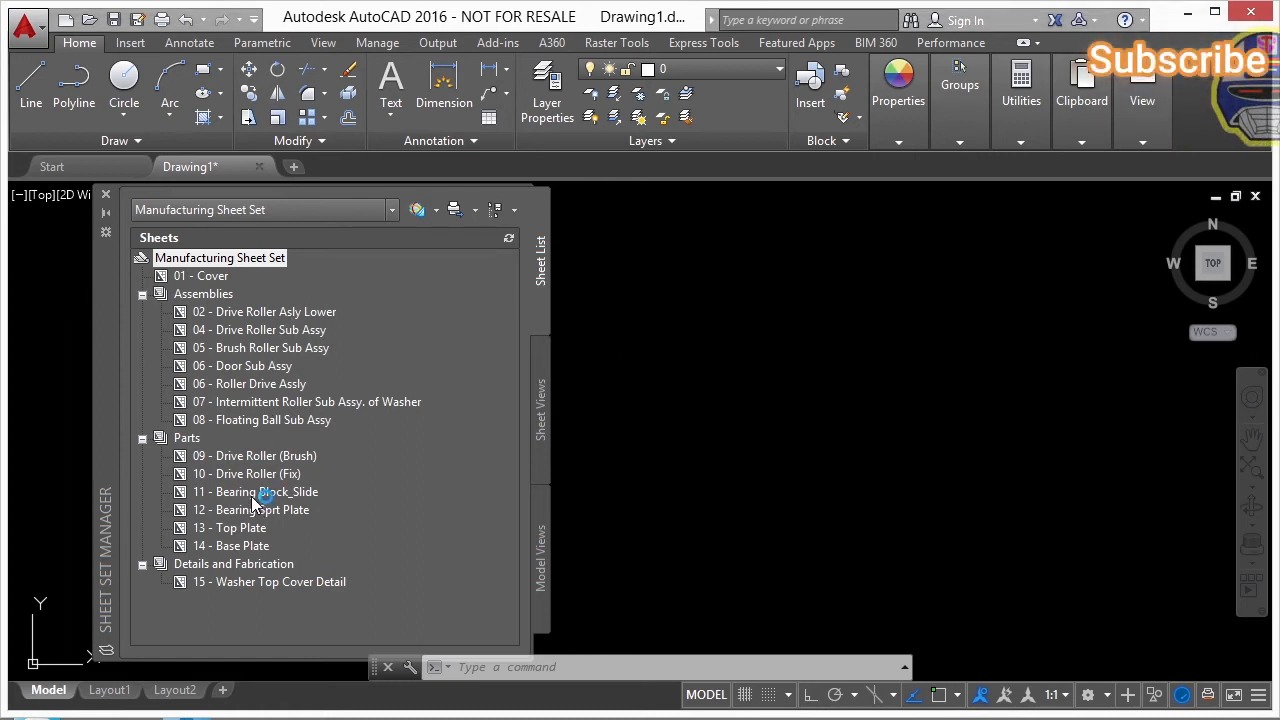
- Set the Assemblies subset to Do Not Publish Sheets
left_click(218, 297)
right_click(192, 297)
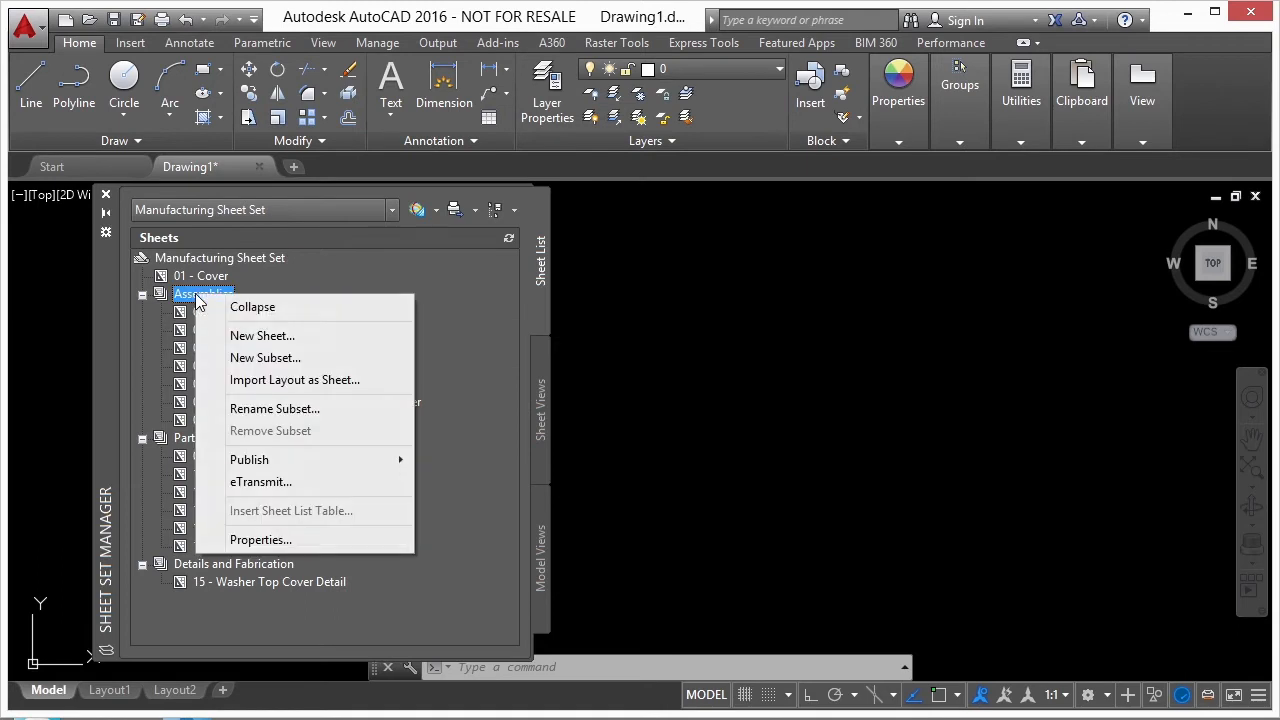
mouse_move(306, 461)
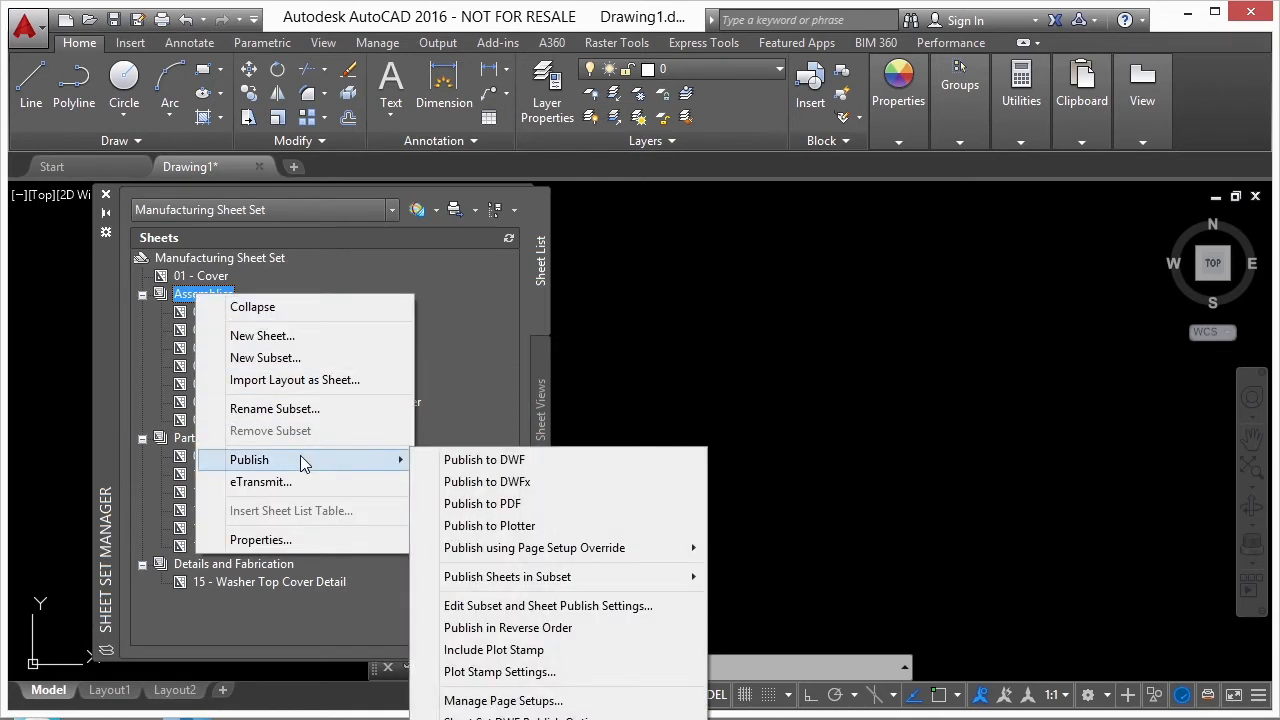
mouse_move(538, 585)
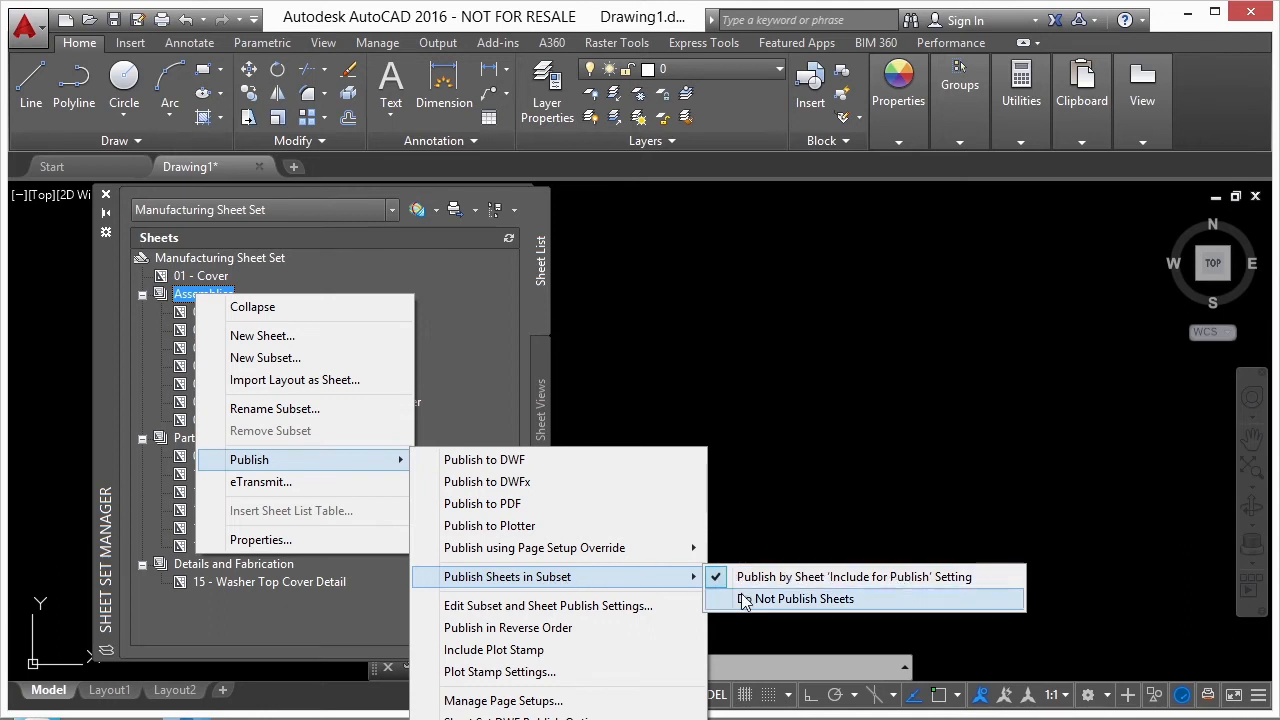
left_click(790, 599)
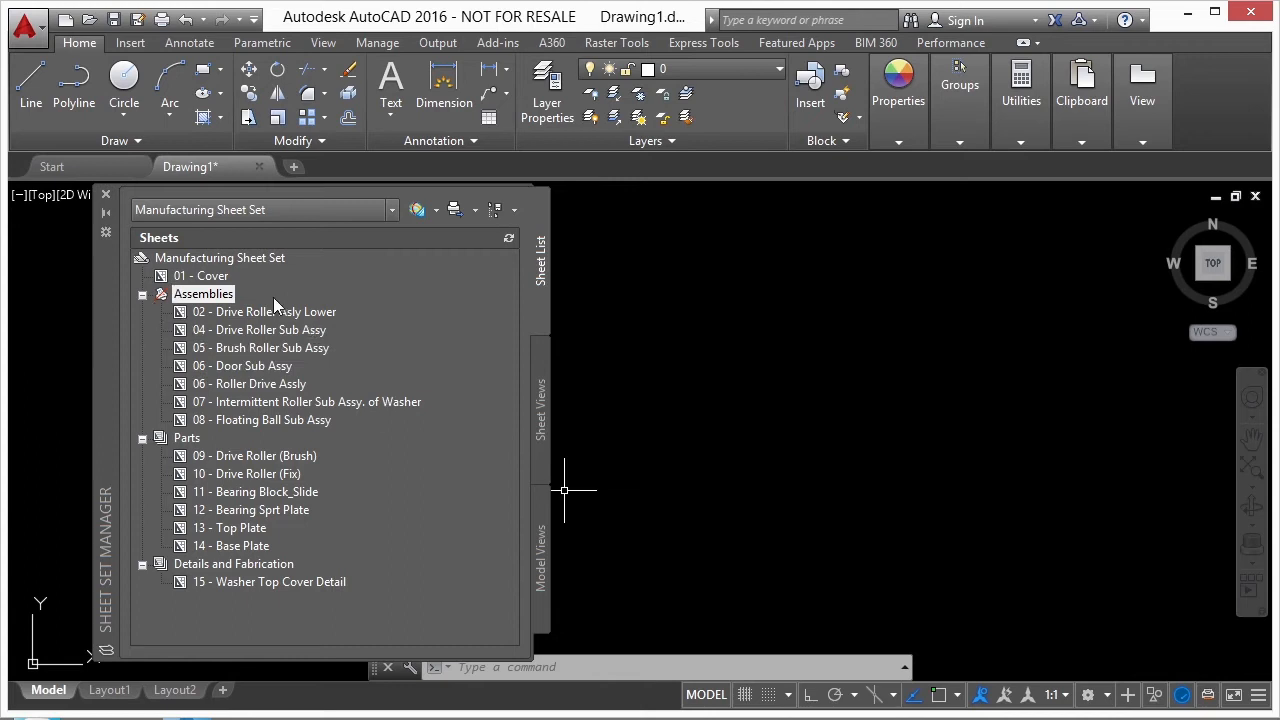
left_click(255, 259)
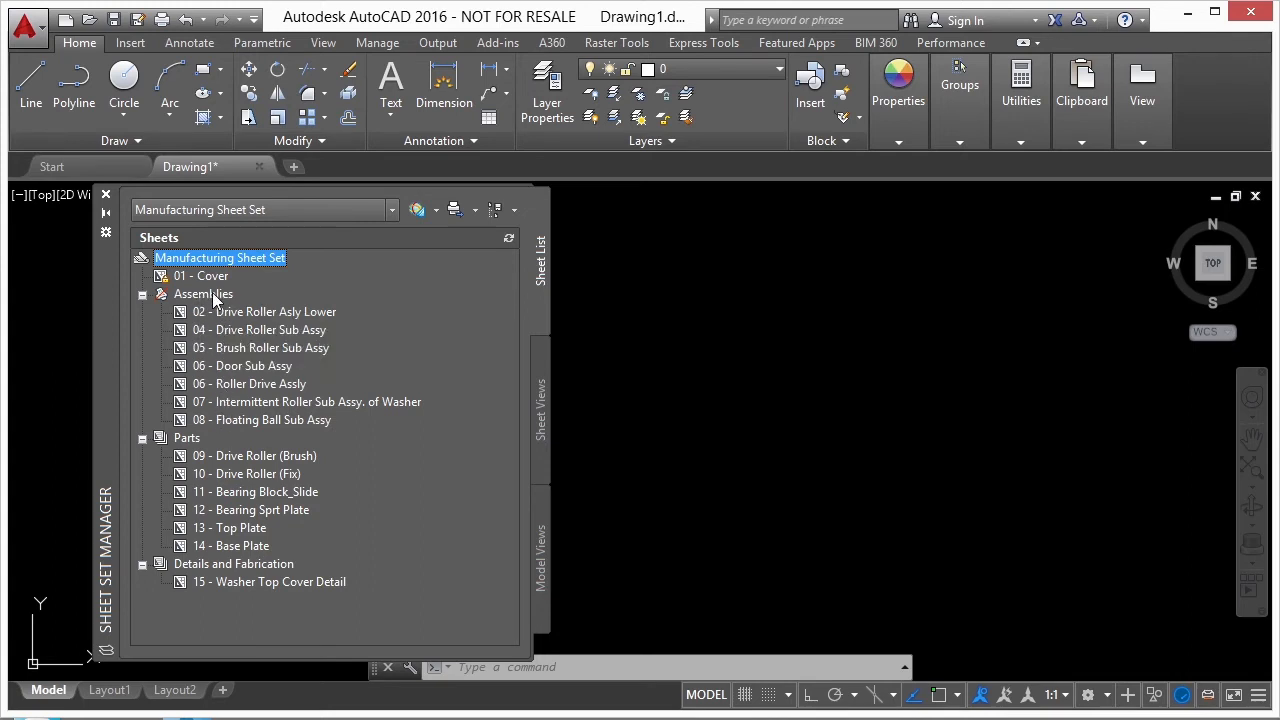
- Set the Assemblies subset to Publish by Sheet 'Include for Publish' Setting
mouse_move(478, 486)
right_click(202, 298)
mouse_move(567, 590)
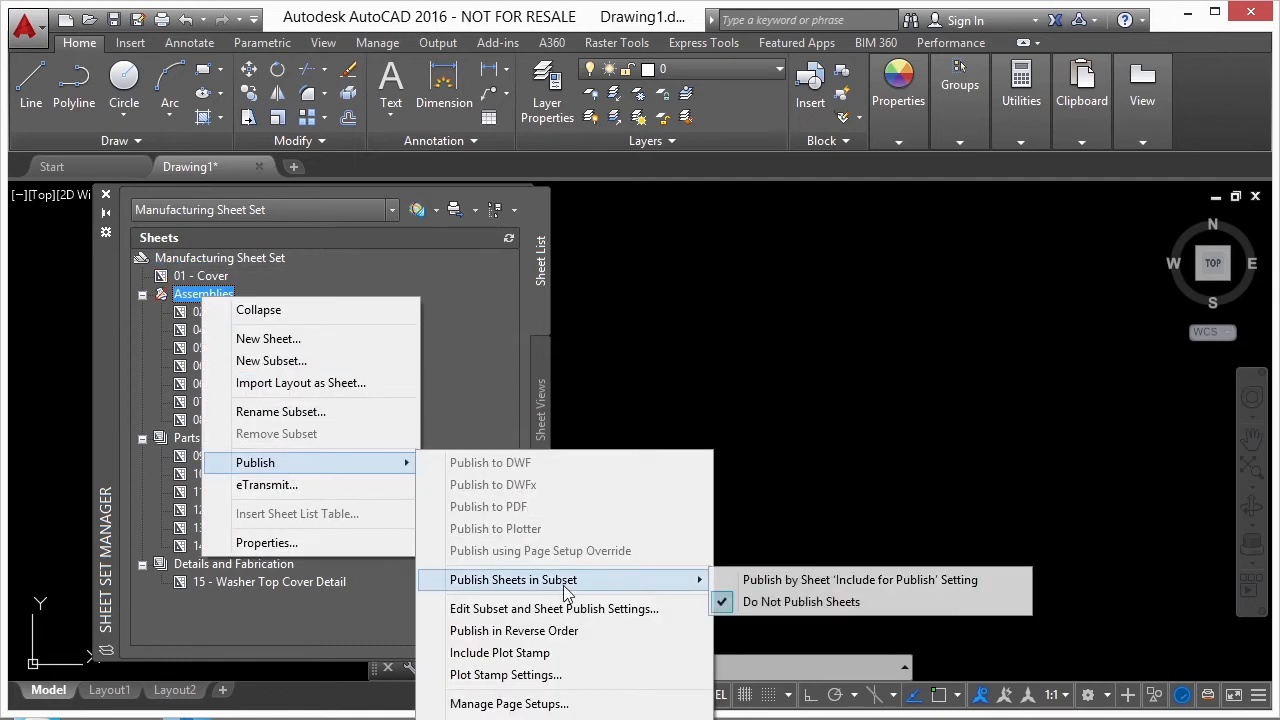
left_click(800, 580)
- Set Include for Publish to No for the sheet 02 - Drive Roller Asly Lower
right_click(262, 316)
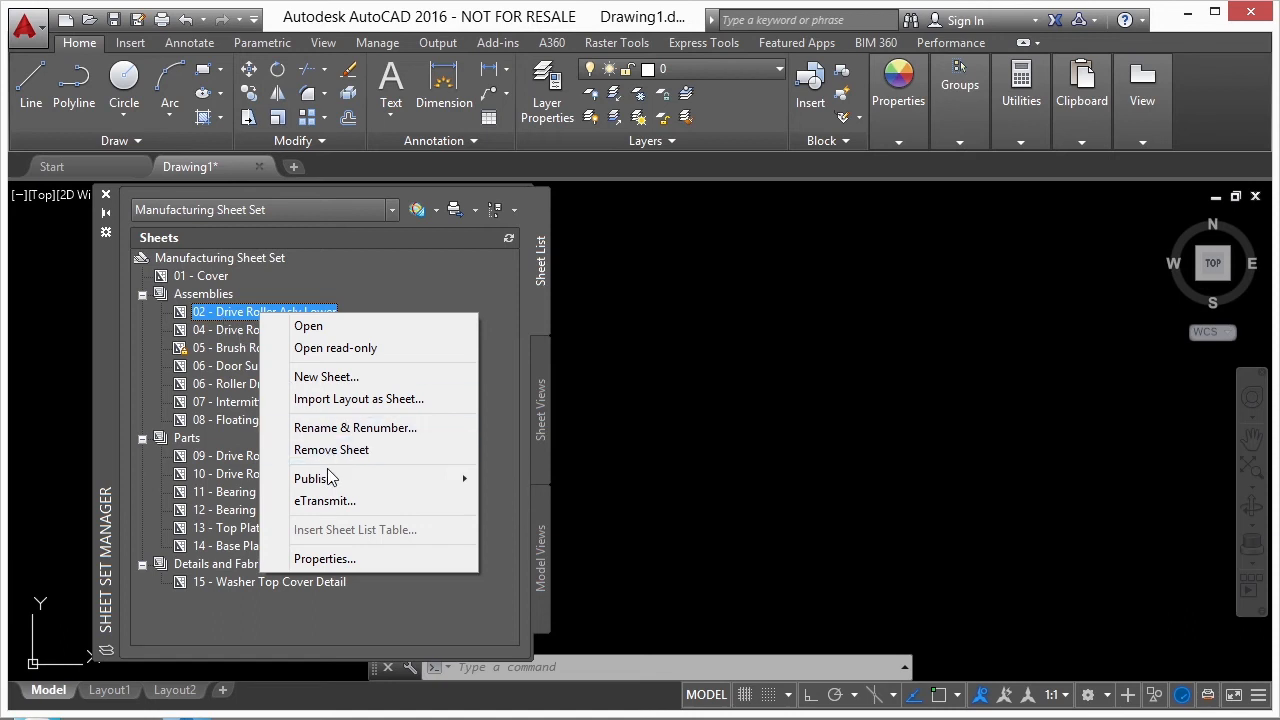
mouse_move(333, 478)
mouse_move(567, 598)
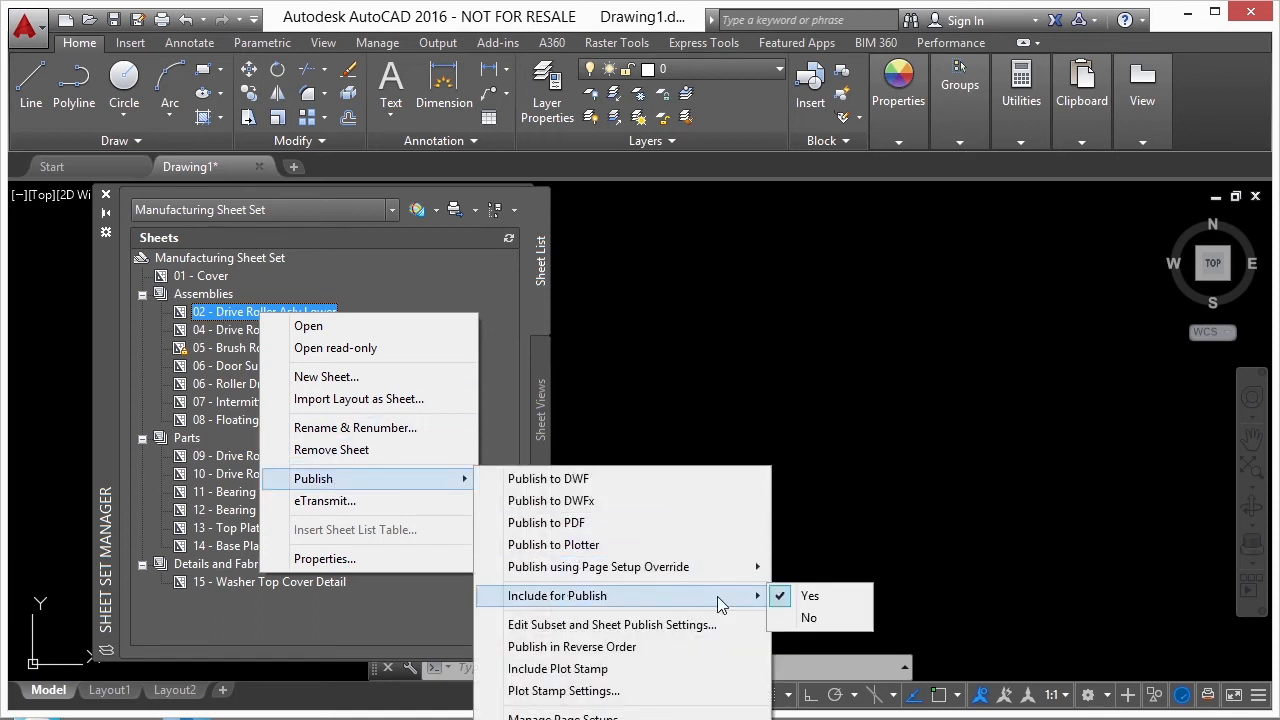
left_click(806, 600)
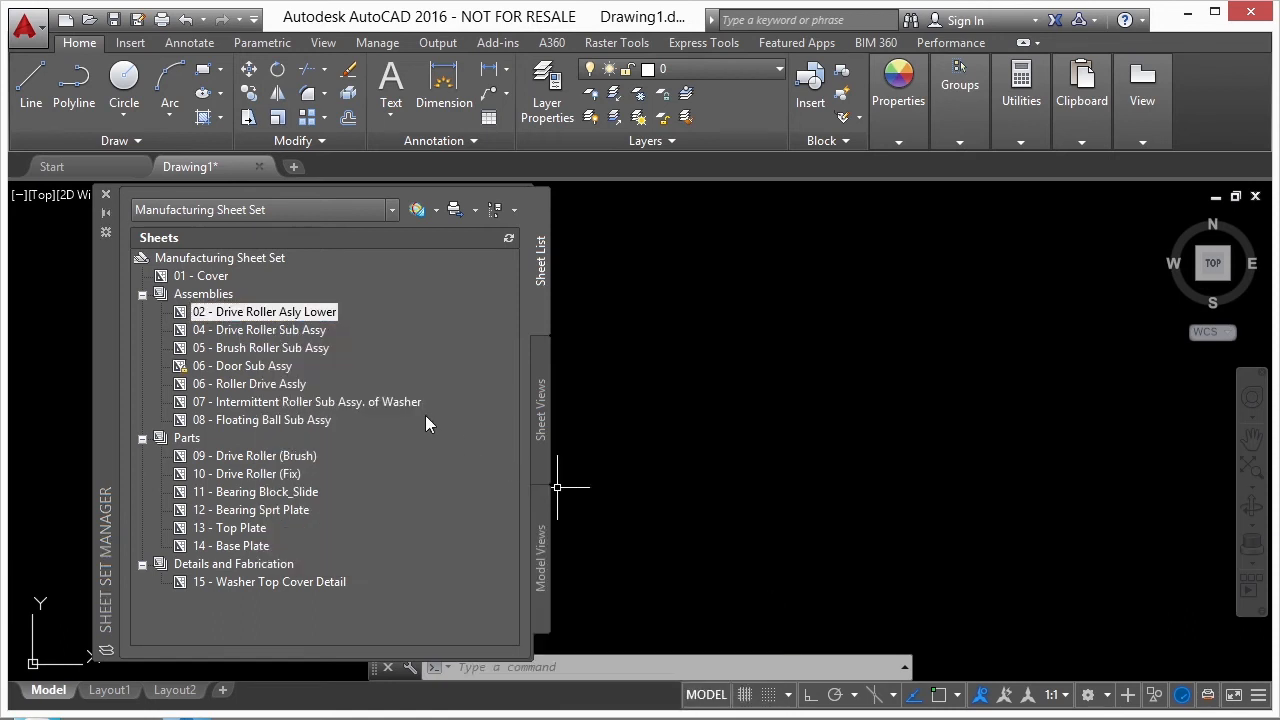
left_click(310, 329)
mouse_move(395, 485)
mouse_move(645, 300)
left_click(1170, 397)
- Set Include for Publish to Yes for the sheet 02 - Drive Roller Asly Lower
left_click(240, 312)
left_click(203, 294)
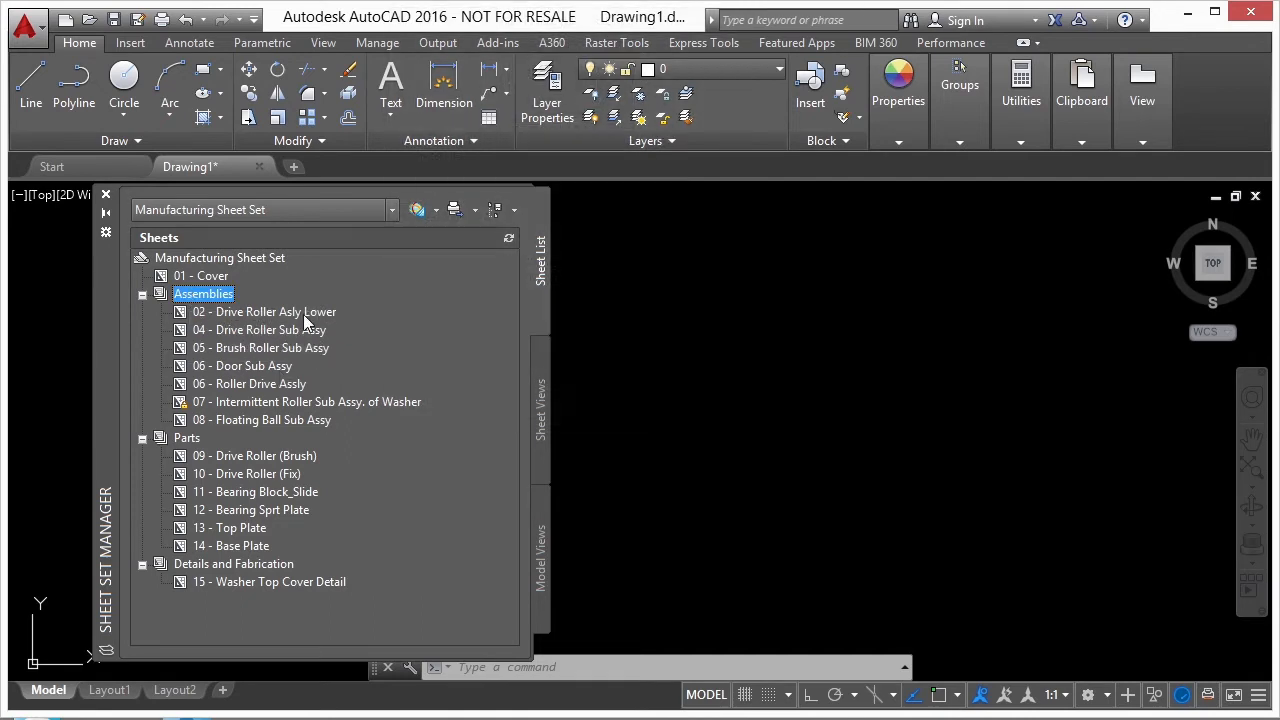
left_click(305, 314)
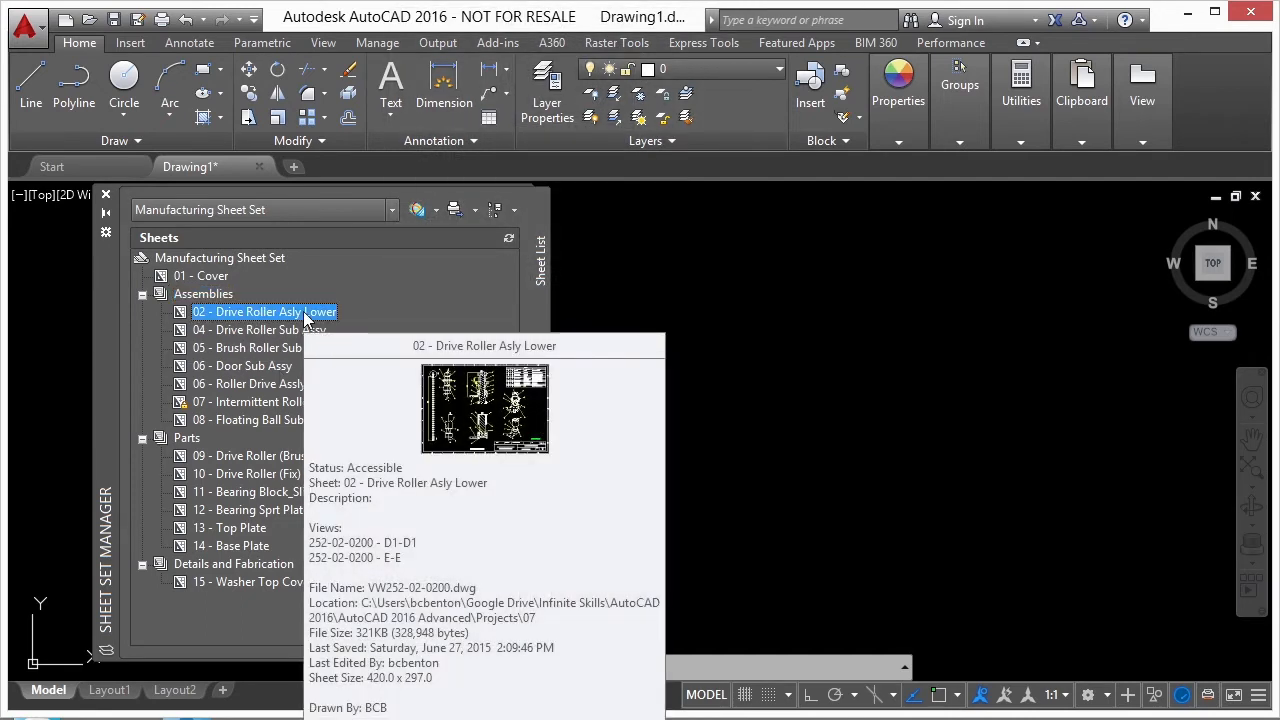
right_click(305, 316)
mouse_move(372, 487)
mouse_move(740, 596)
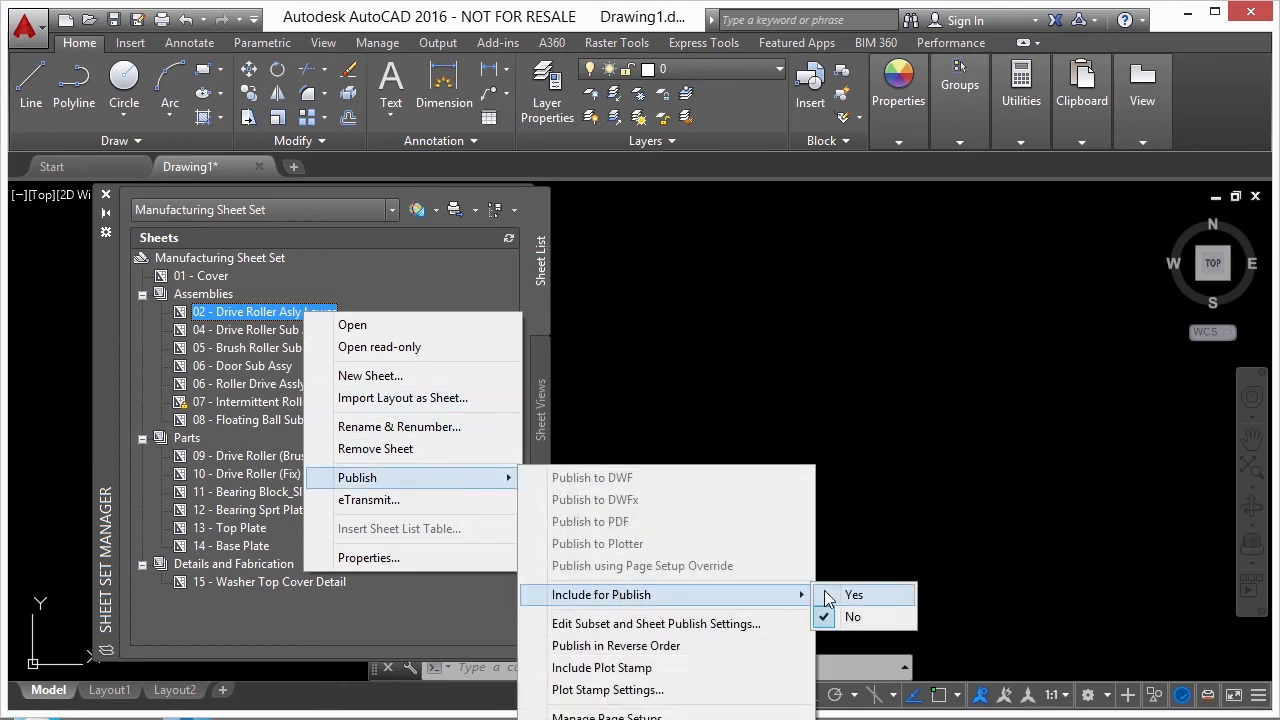
left_click(830, 594)
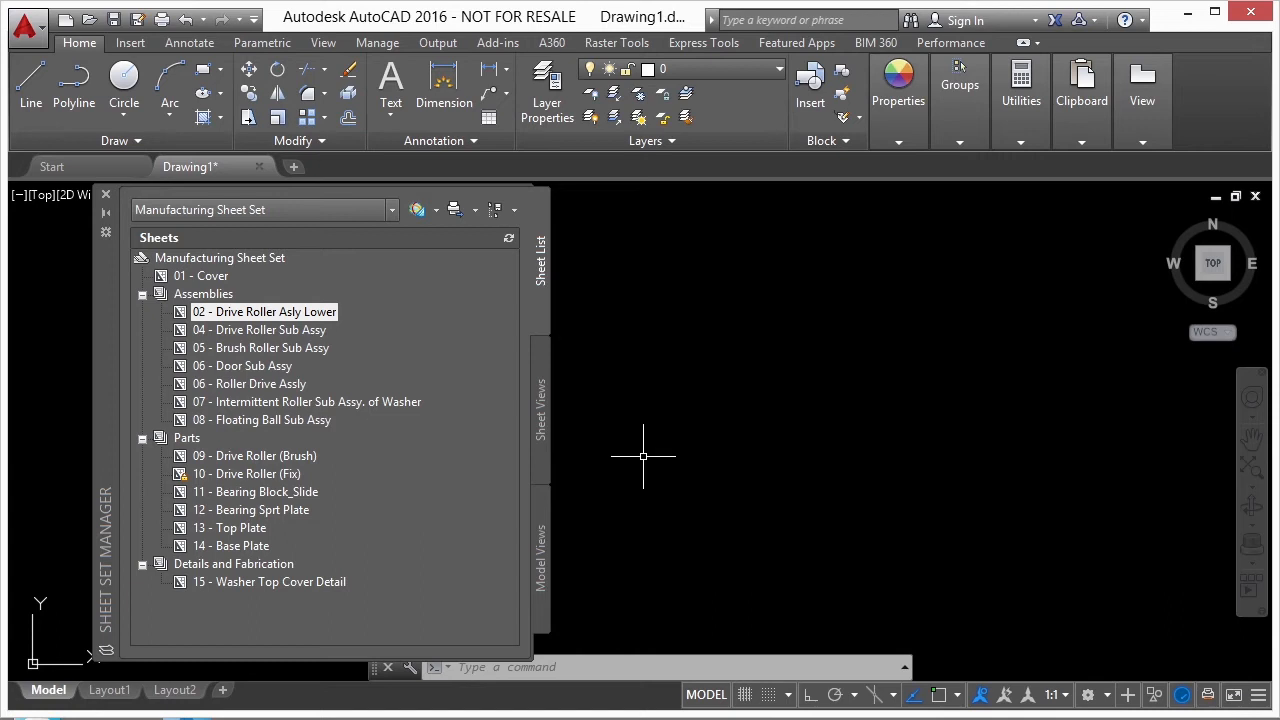
- Select the sheets 01 - Cover, 02 - Drive Roller Asly Lower, 06 - Roller Drive Assly, 10 - Drive Roller (Fix), 13 - Top Plate and 15 - Washer Top Cover Detail together
left_click(218, 278)
left_click(239, 313, "ctrl")
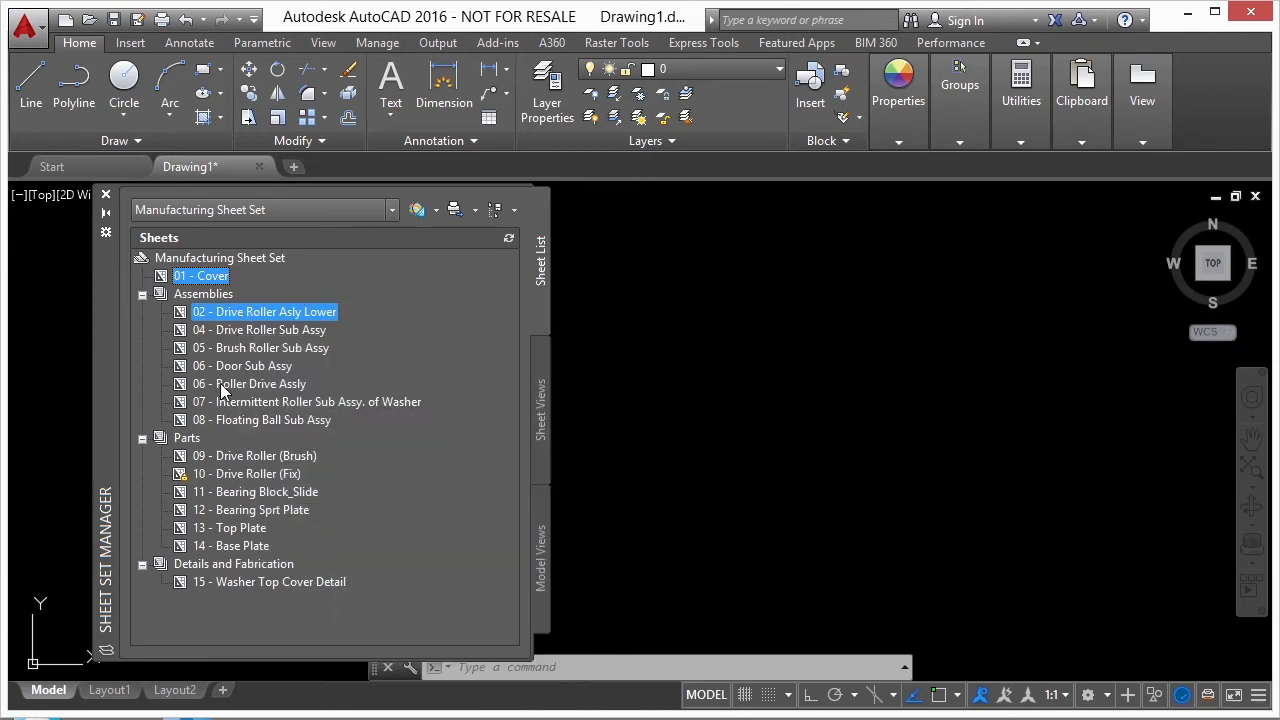
left_click(222, 386, "ctrl")
left_click(240, 475, "ctrl")
left_click(247, 530, "ctrl")
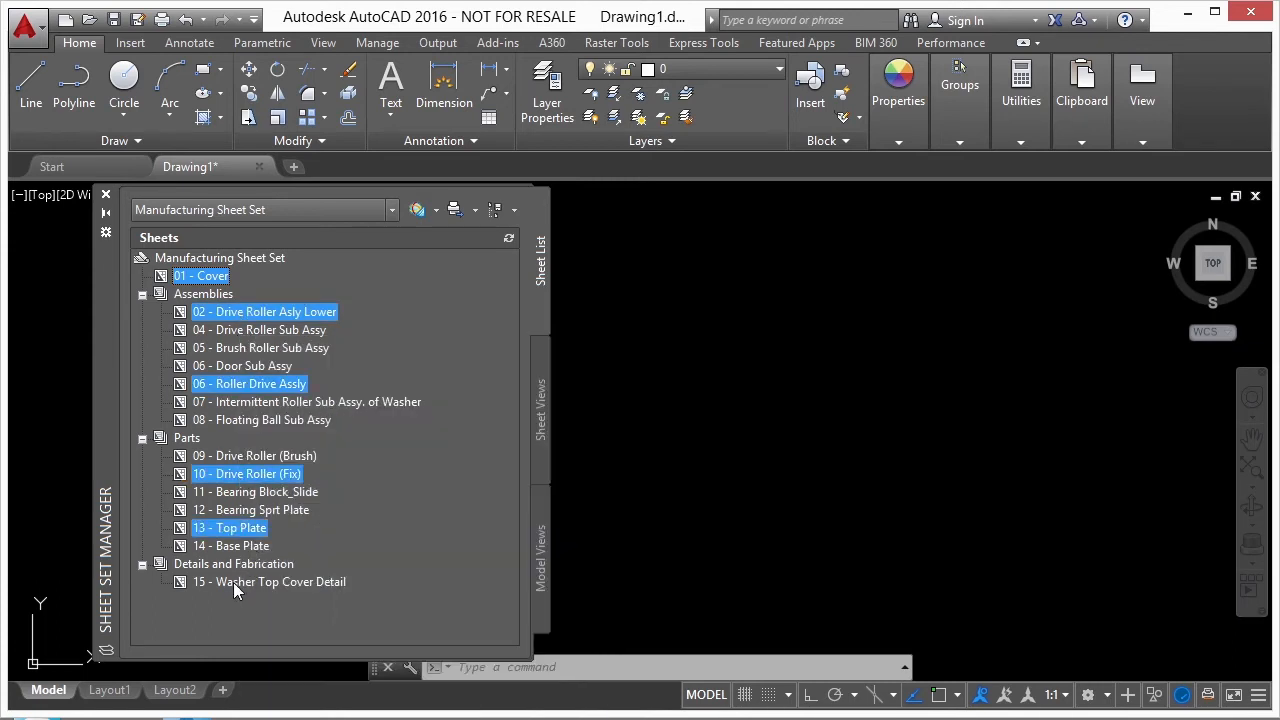
left_click(233, 584, "ctrl")
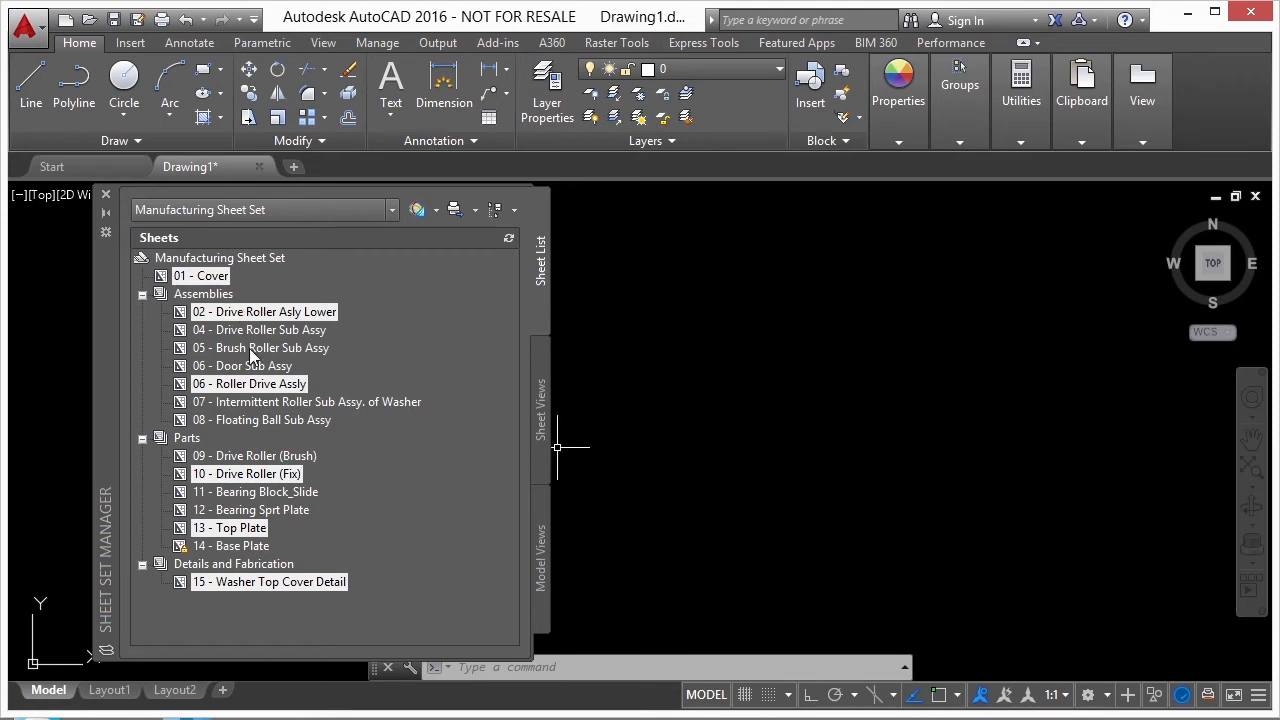
- Review the sheet set's ISOA3 and Setup1 page setups without changing them, and dismiss the publish job notification
right_click(289, 380)
mouse_move(367, 505)
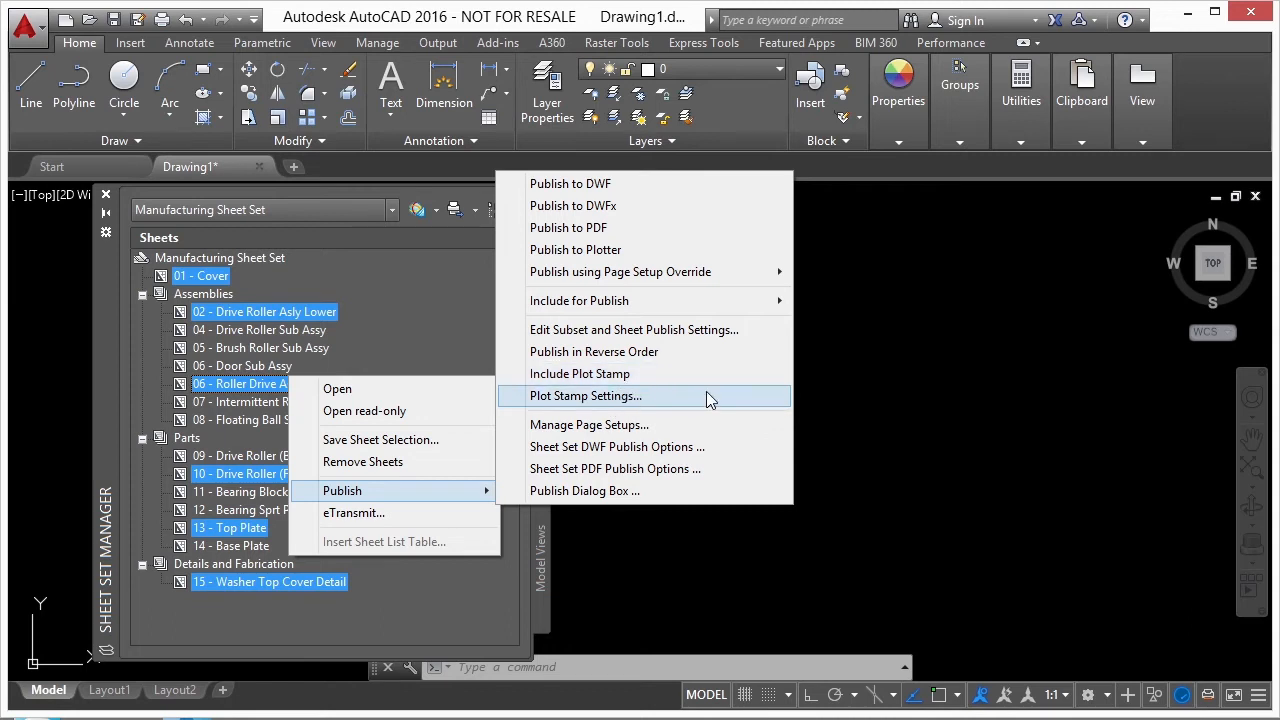
left_click(624, 427)
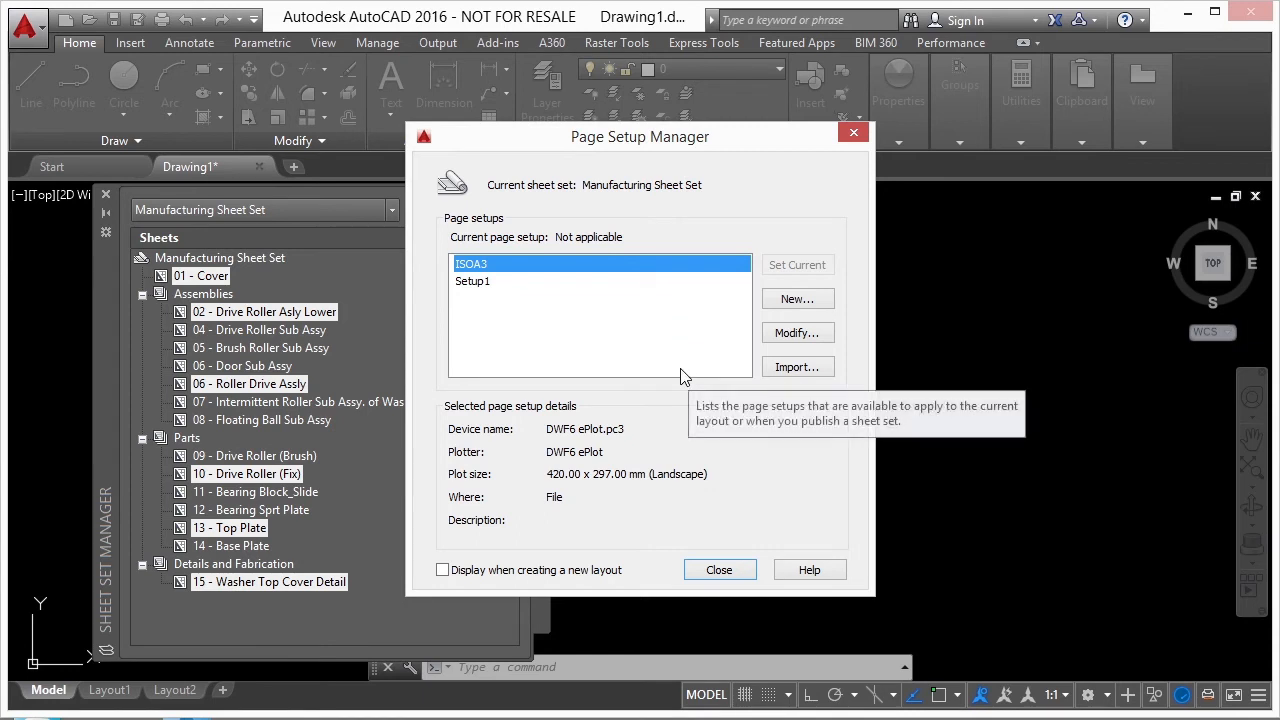
left_click(474, 283)
left_click(477, 265)
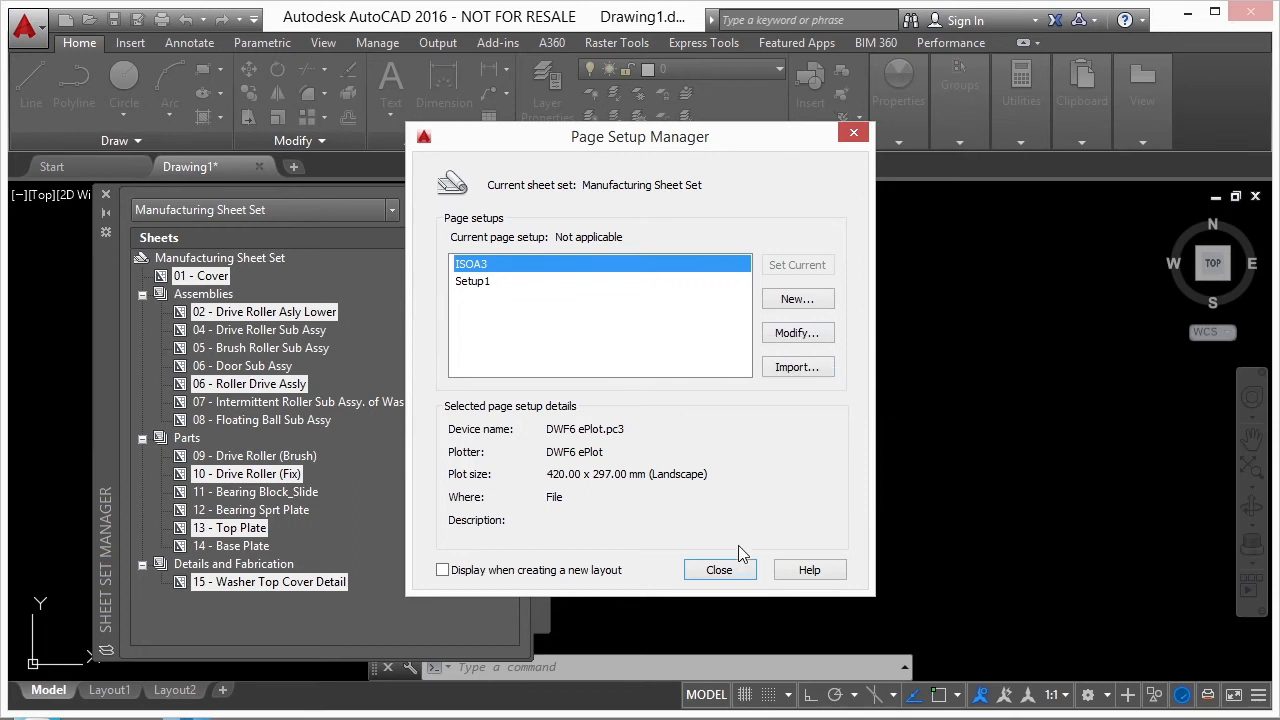
left_click(719, 569)
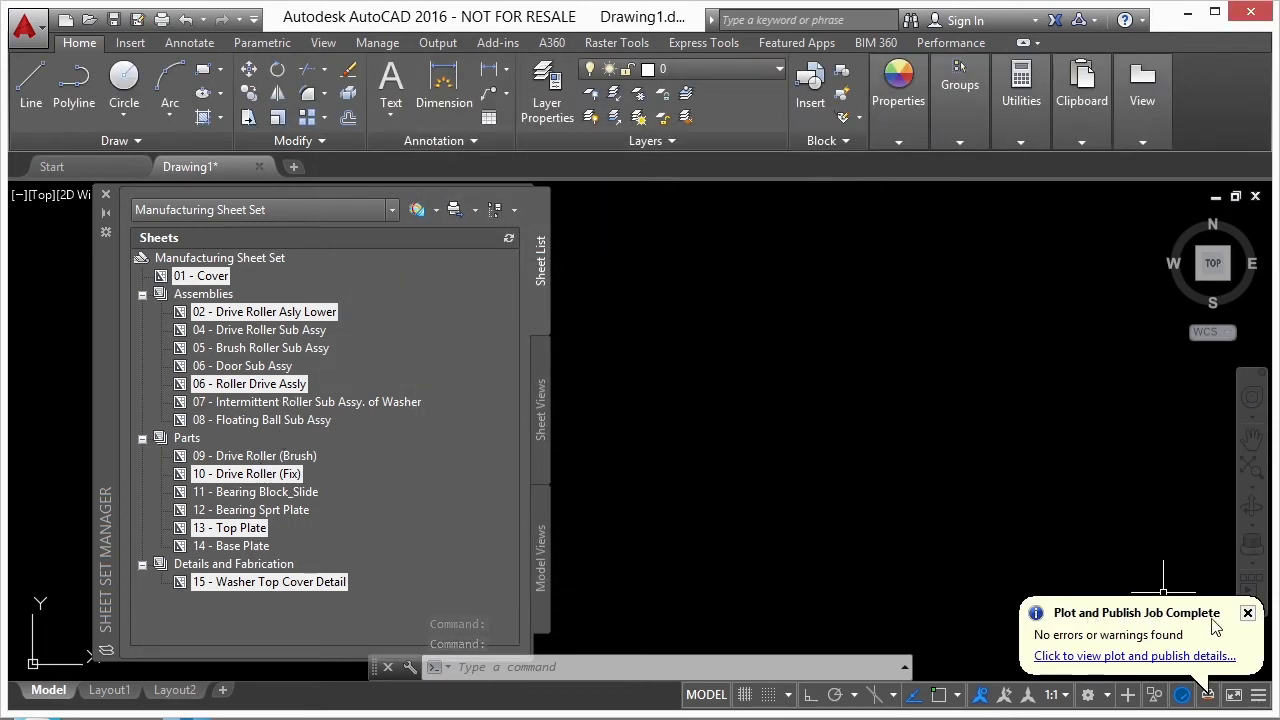
left_click(1248, 613)
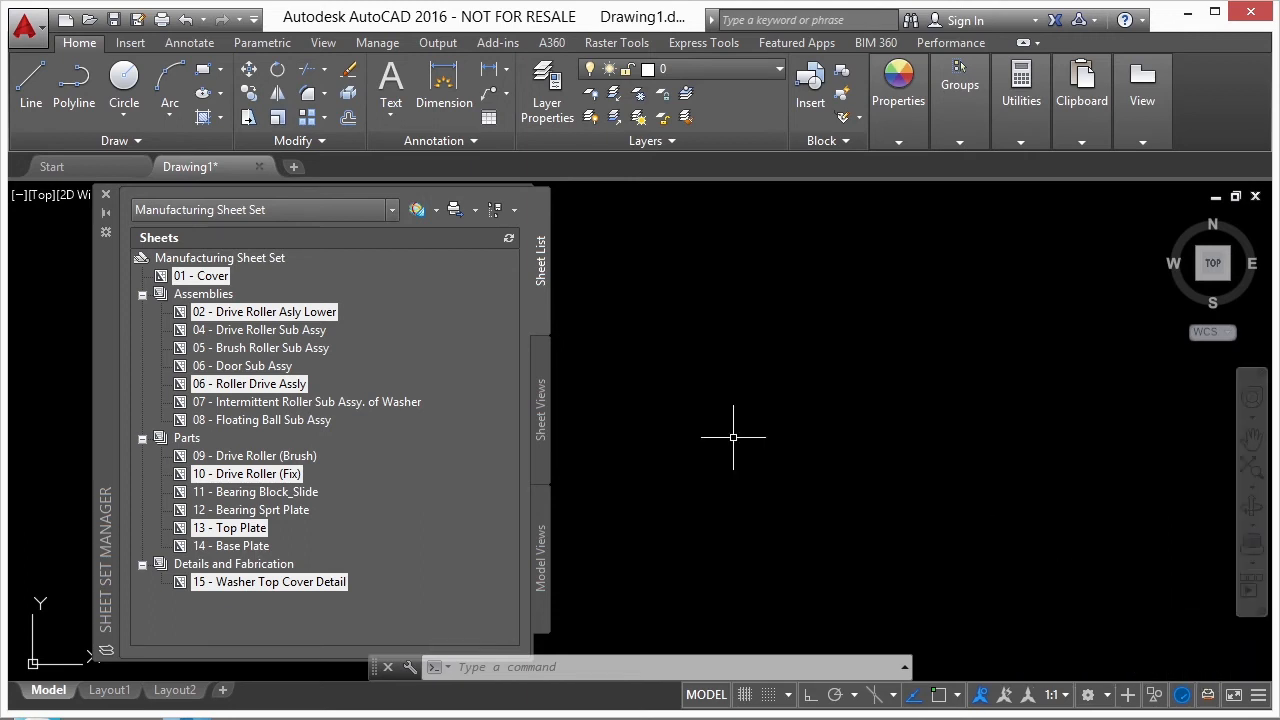
- Examine the Publish dialog's sheet list and output options for the selected sheets, without publishing
right_click(296, 386)
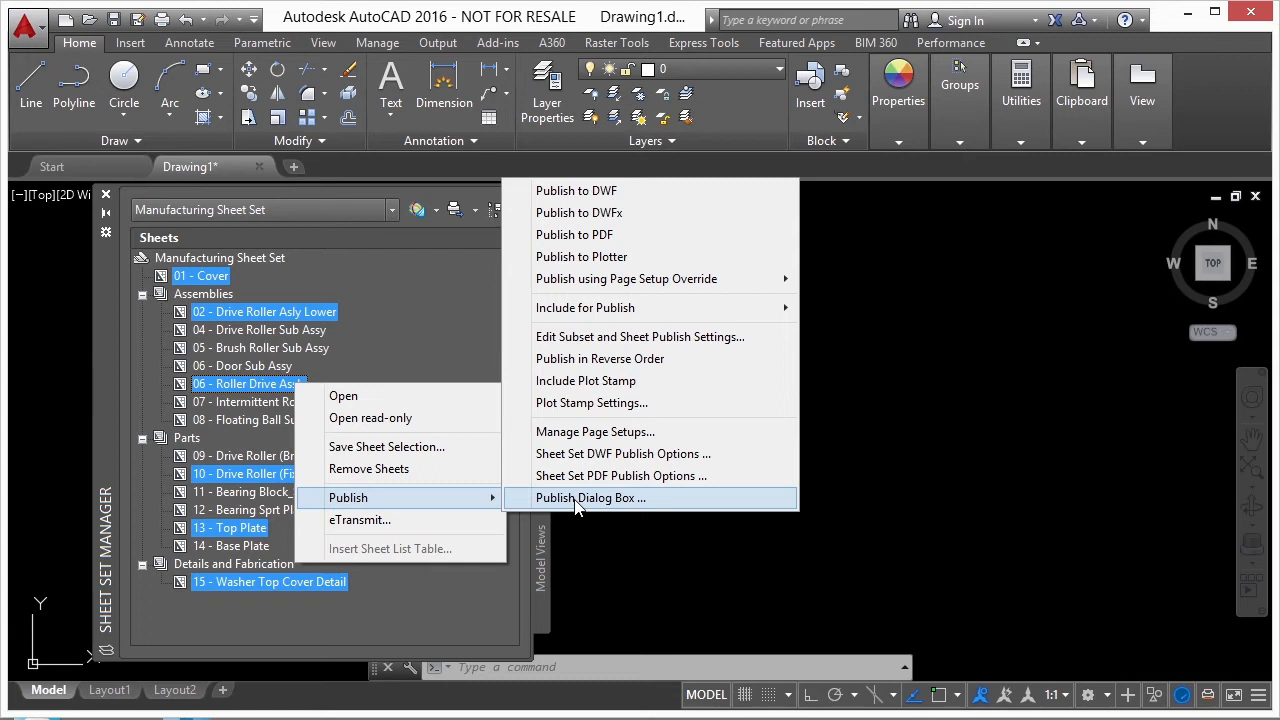
left_click(636, 498)
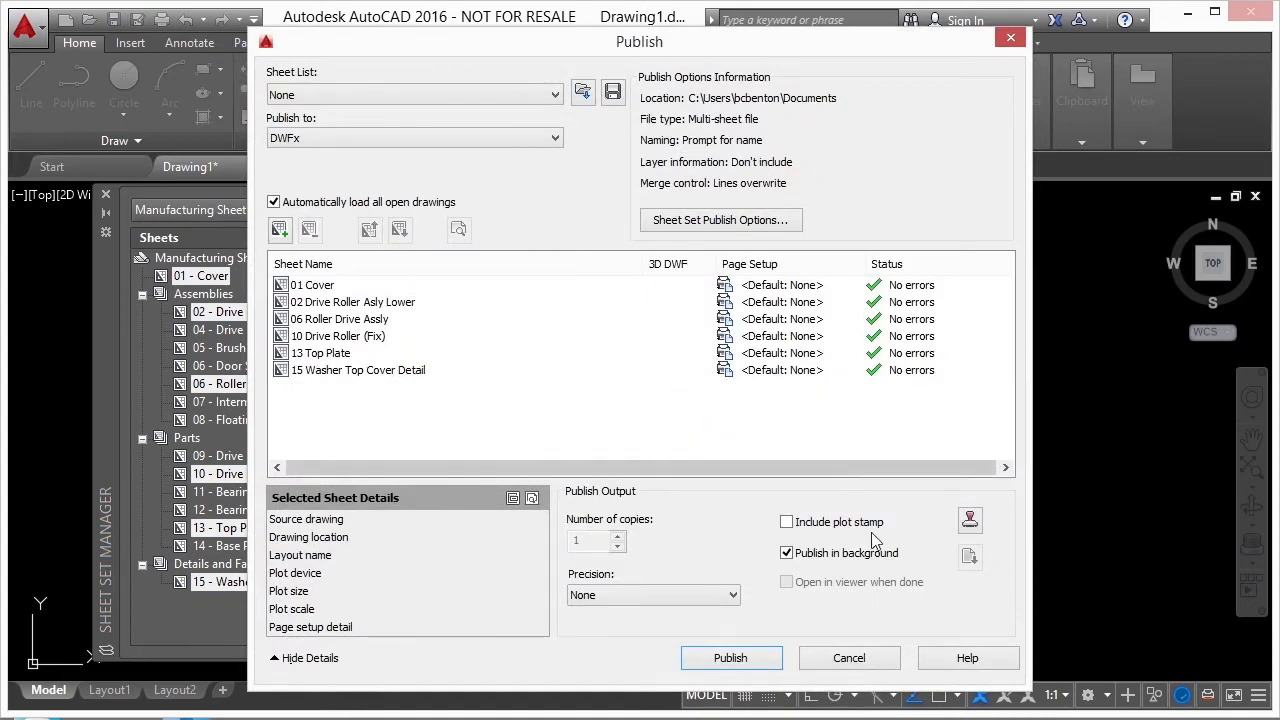
left_click(853, 662)
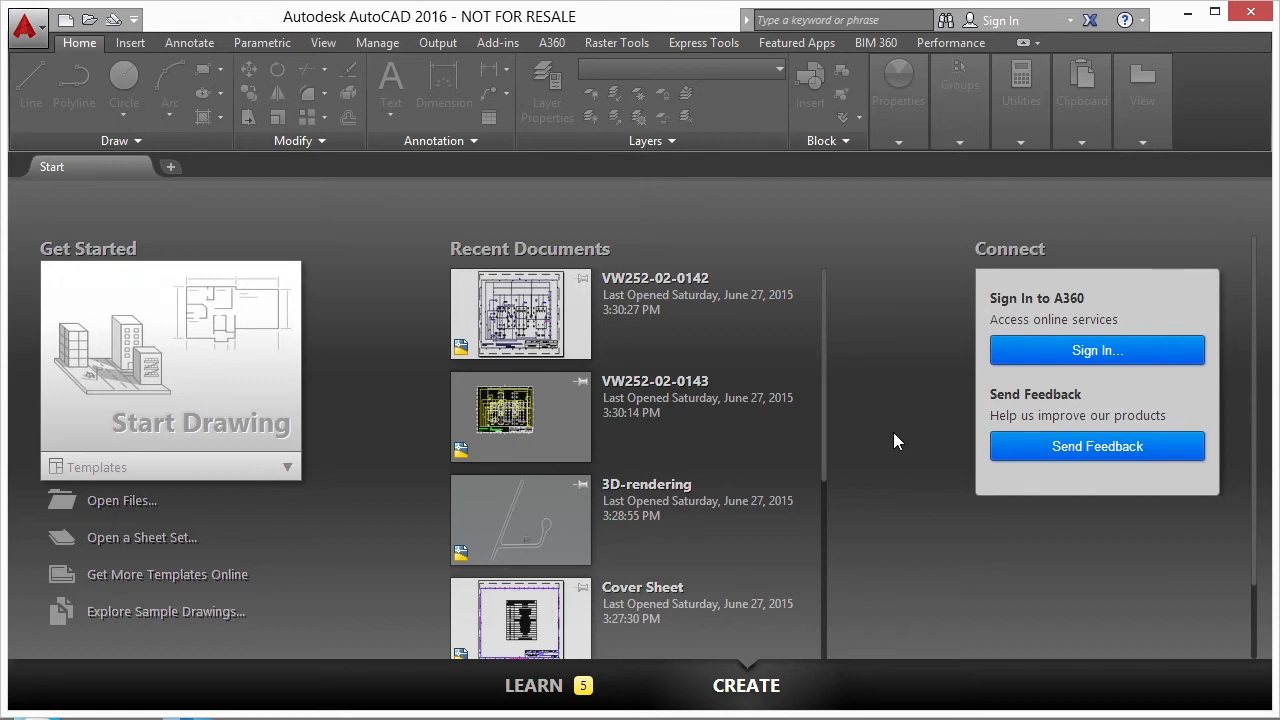
- Open the drawing VW252-02-0142.dwg from the 08 project folder
left_click(112, 502)
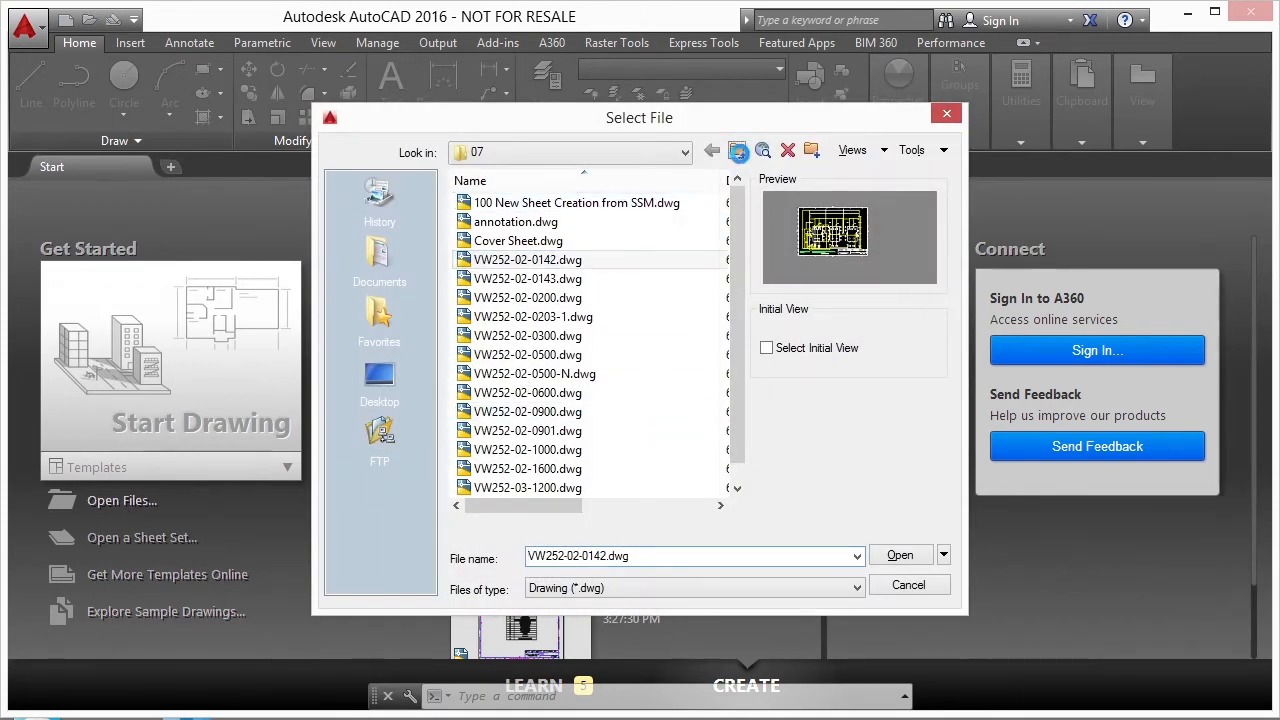
left_click(736, 150)
double_click(490, 317)
left_click(555, 244)
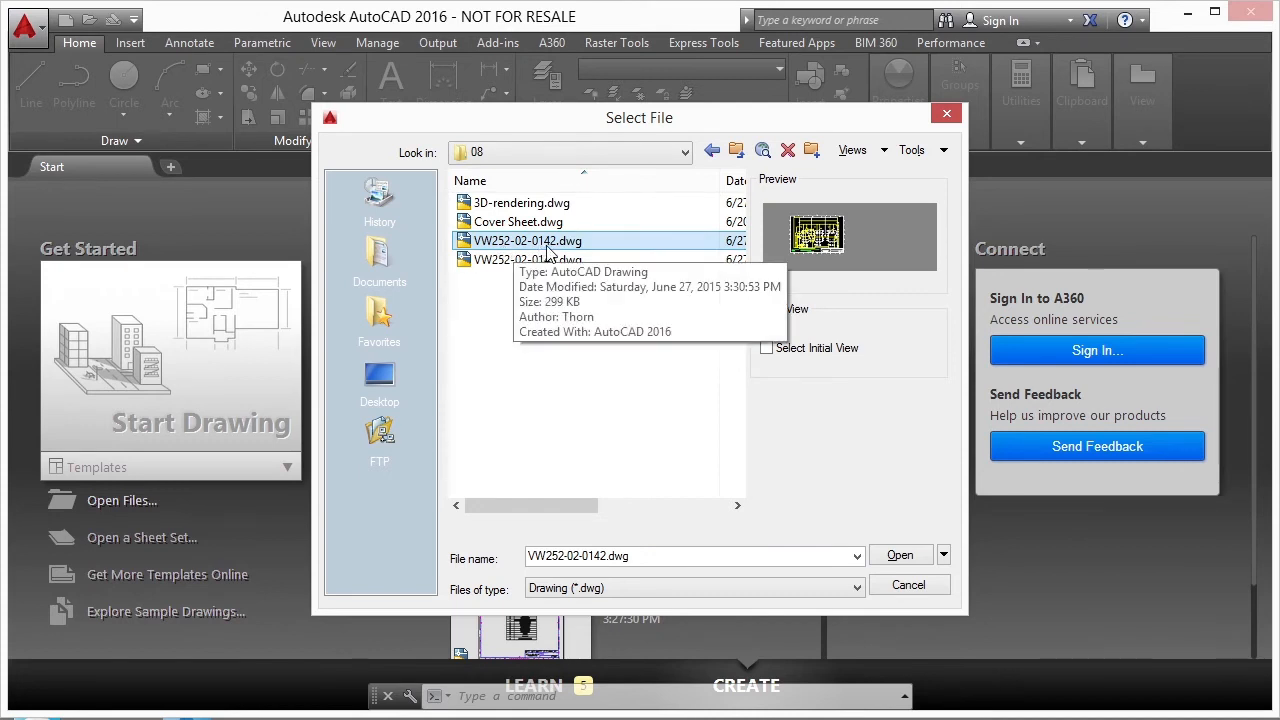
left_click(900, 556)
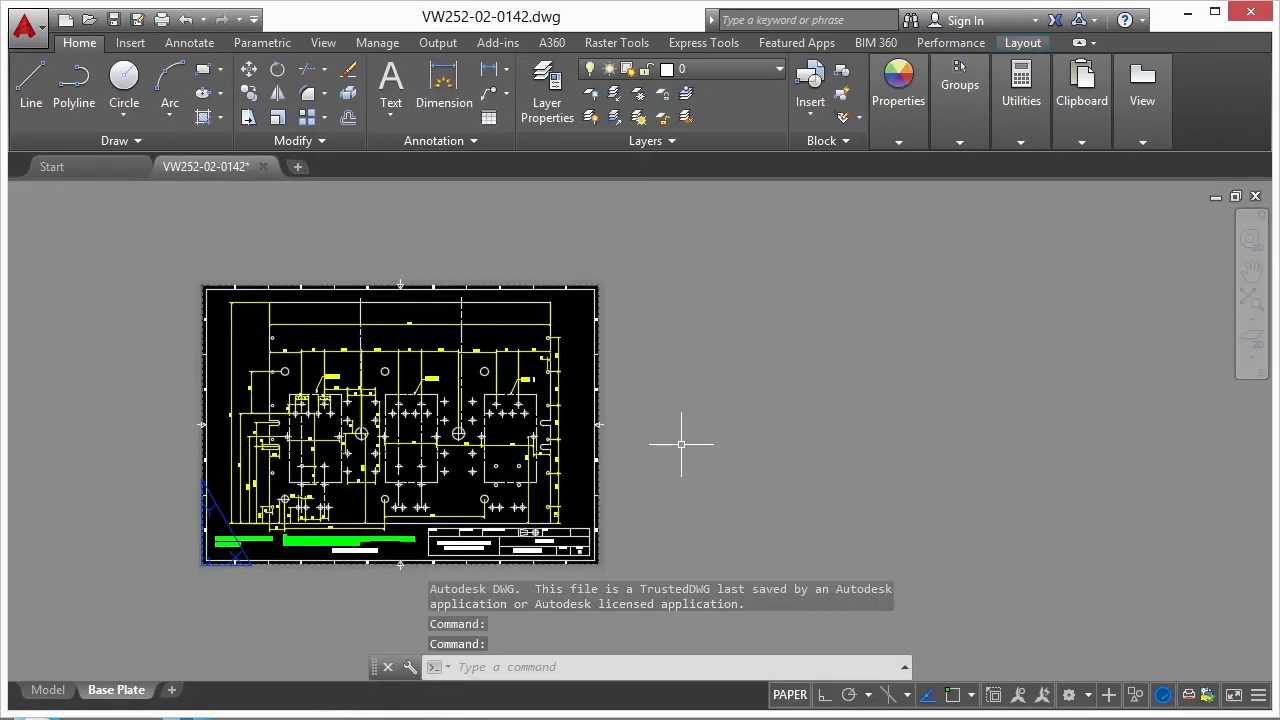
- Open the plot settings for the Base Plate layout and choose the AutoCAD PDF (General Documentation).pc3 plotter
middle_click_drag(458, 371, 565, 352)
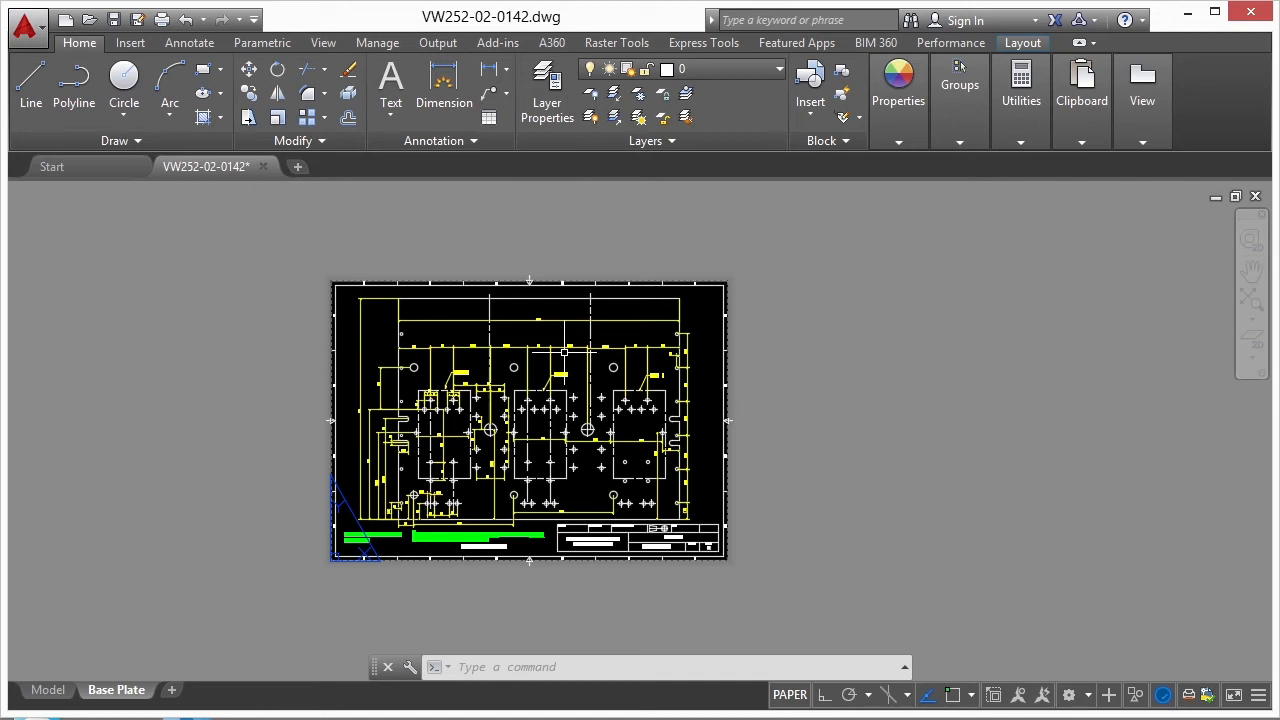
type("plot")
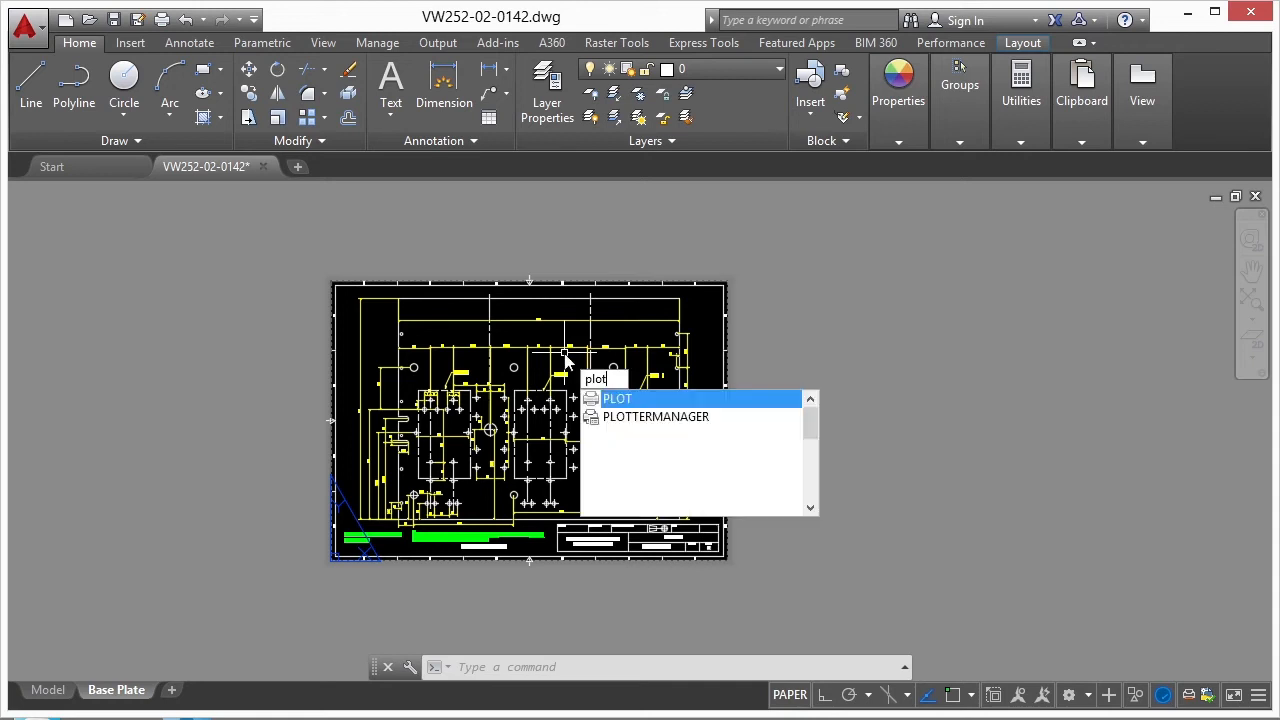
key("Return")
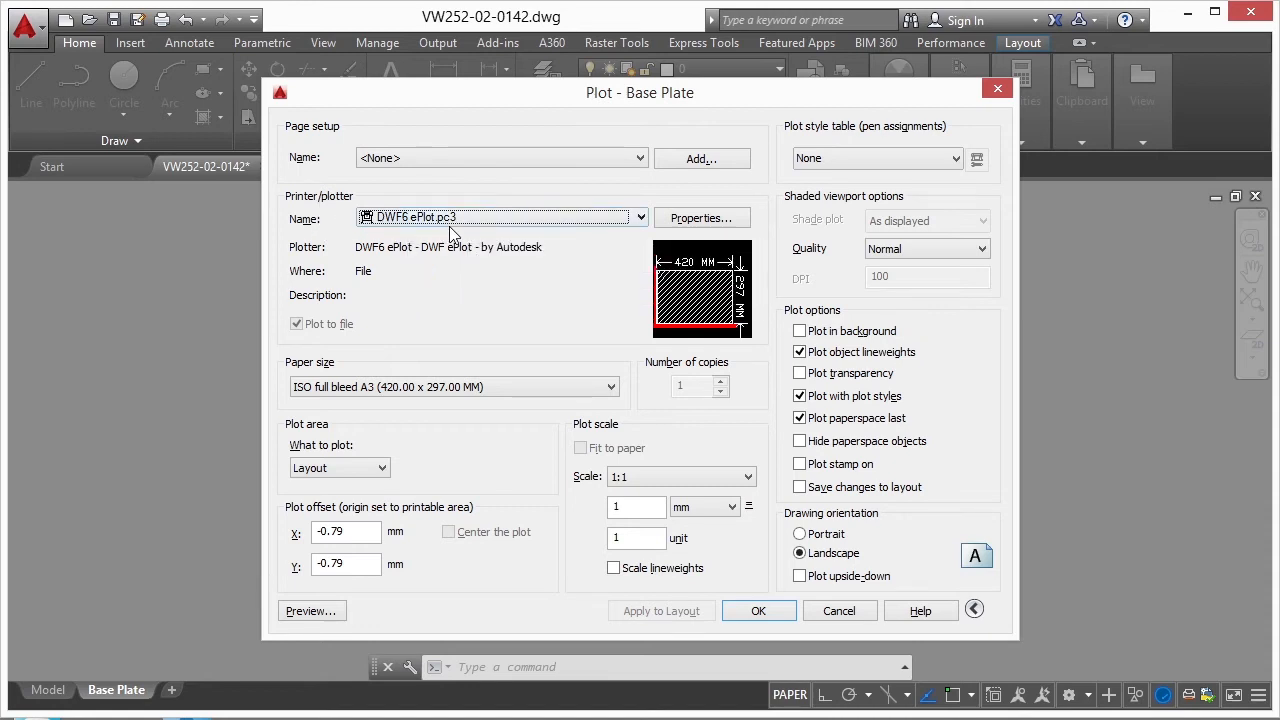
left_click(643, 218)
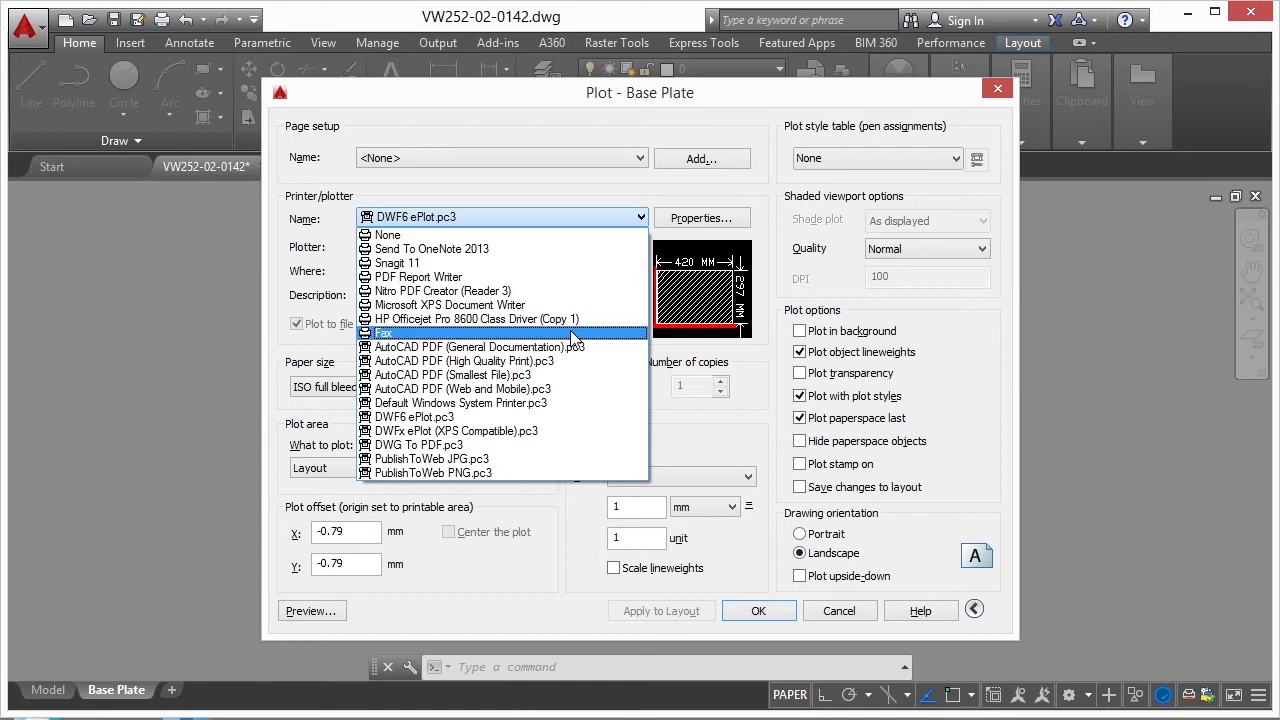
left_click(500, 345)
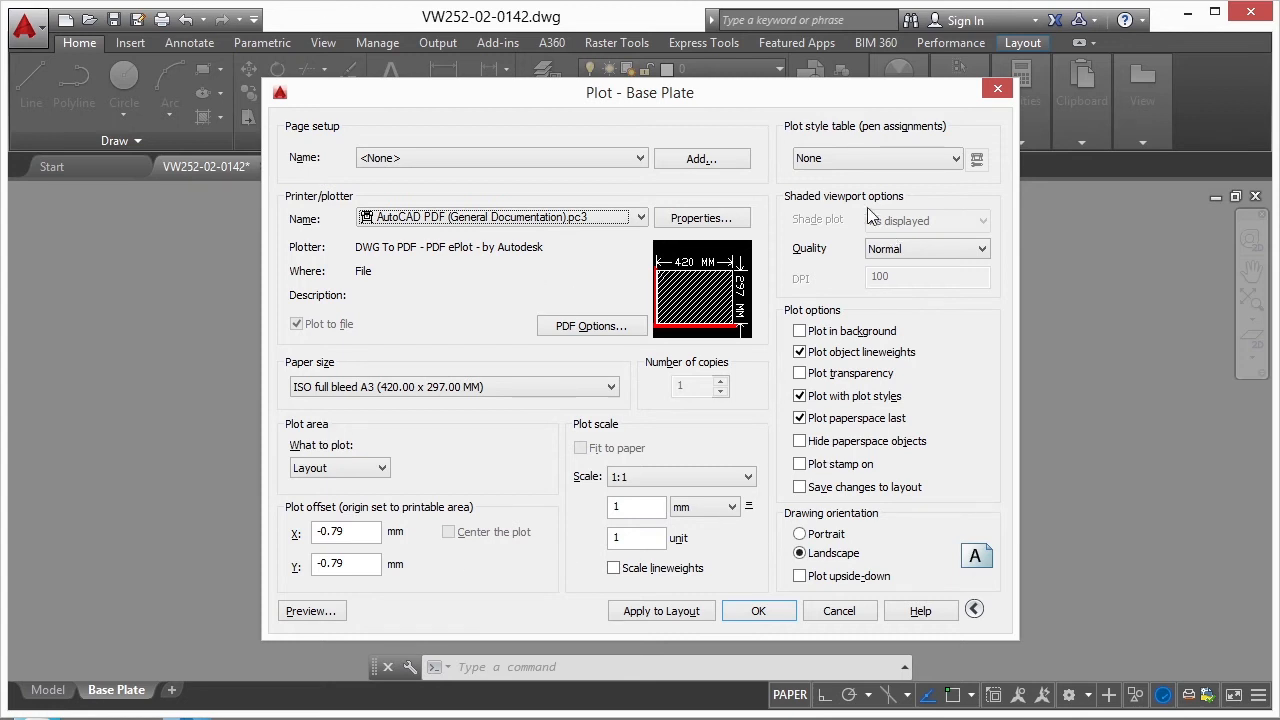
- Examine the AutoCAD PDF plotter configuration's description, driver information, port options and device settings in an enlarged editor window
left_click(710, 220)
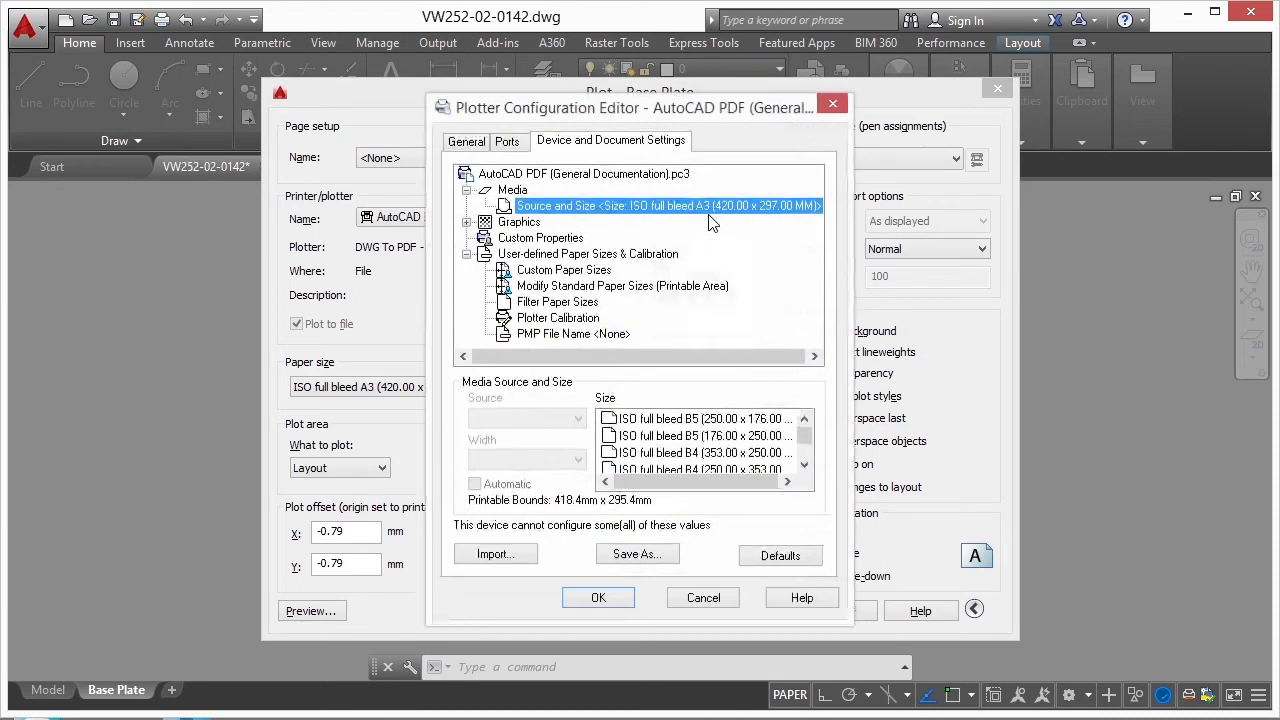
left_click_drag(663, 110, 593, 80)
left_click_drag(770, 593, 1029, 621)
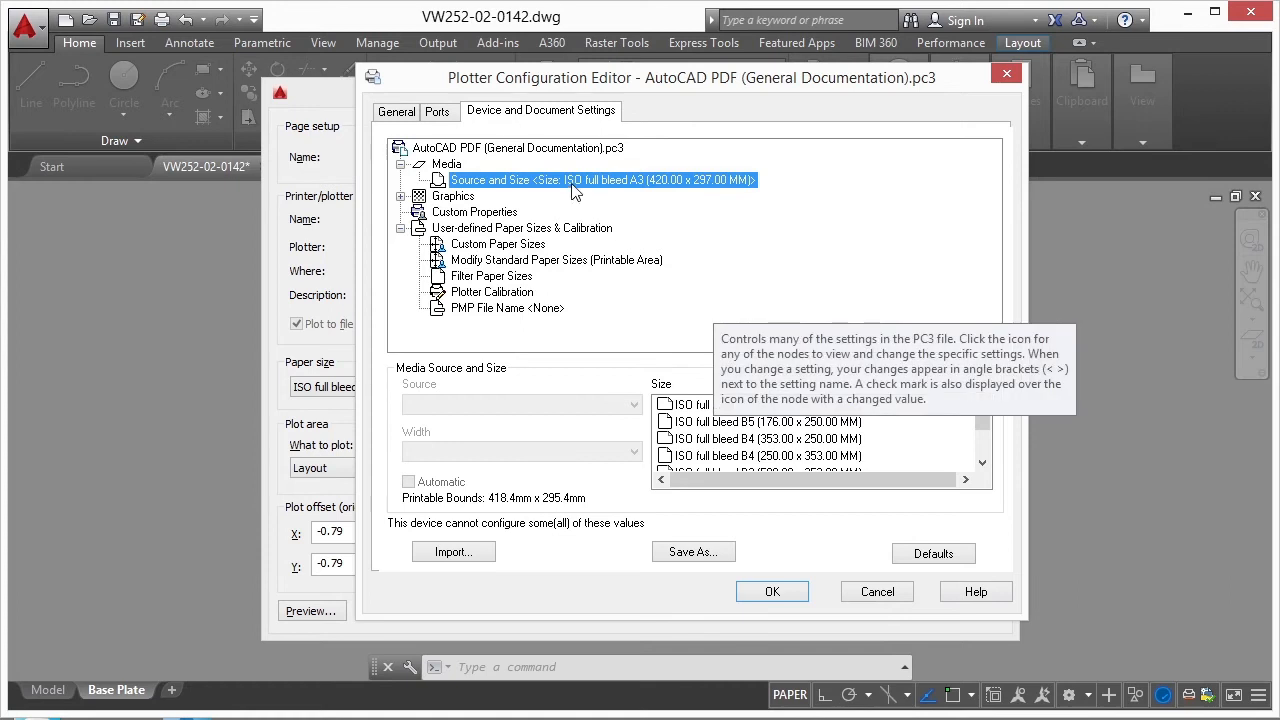
left_click(398, 111)
left_click(439, 116)
left_click(495, 116)
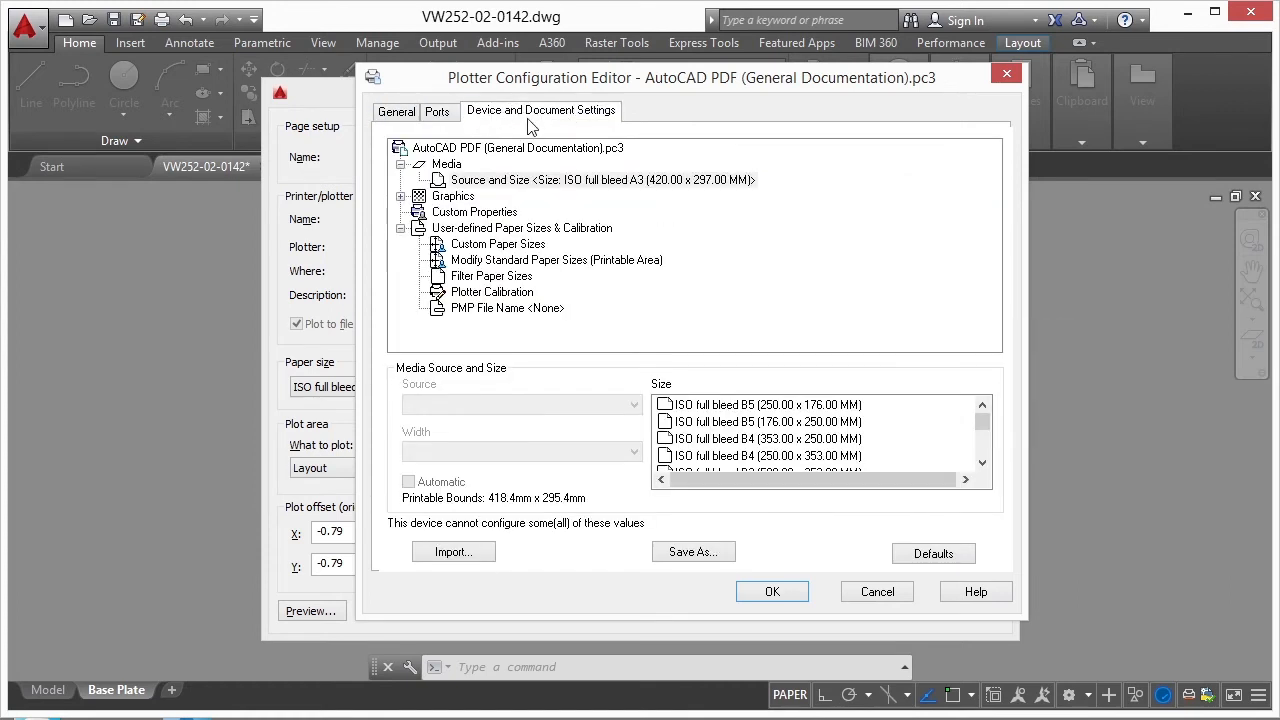
left_click(400, 122)
left_click(589, 240)
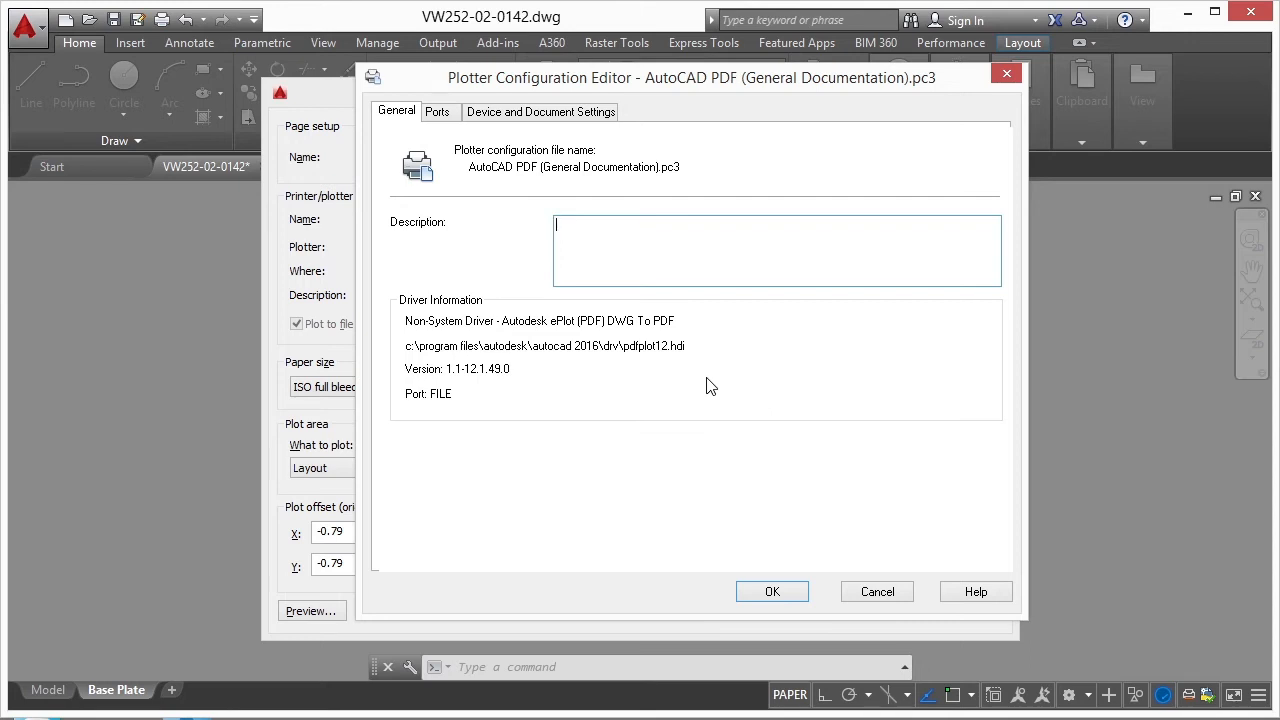
left_click(436, 113)
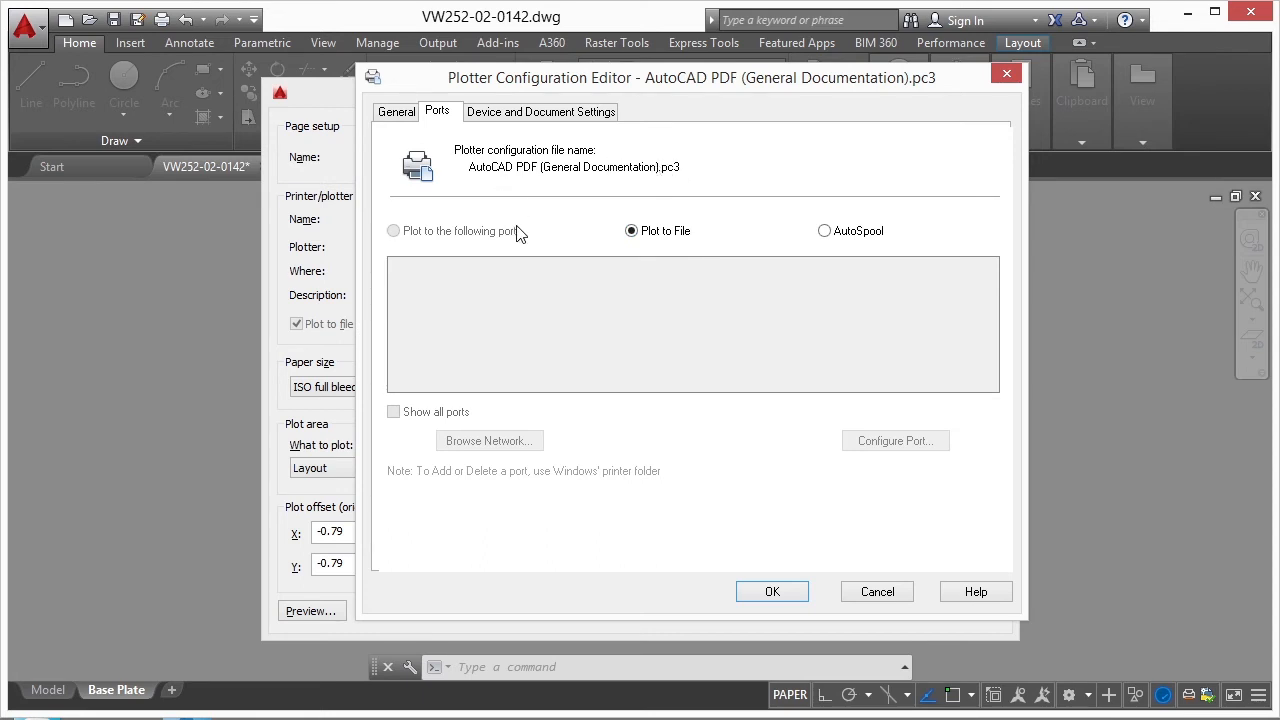
left_click(558, 114)
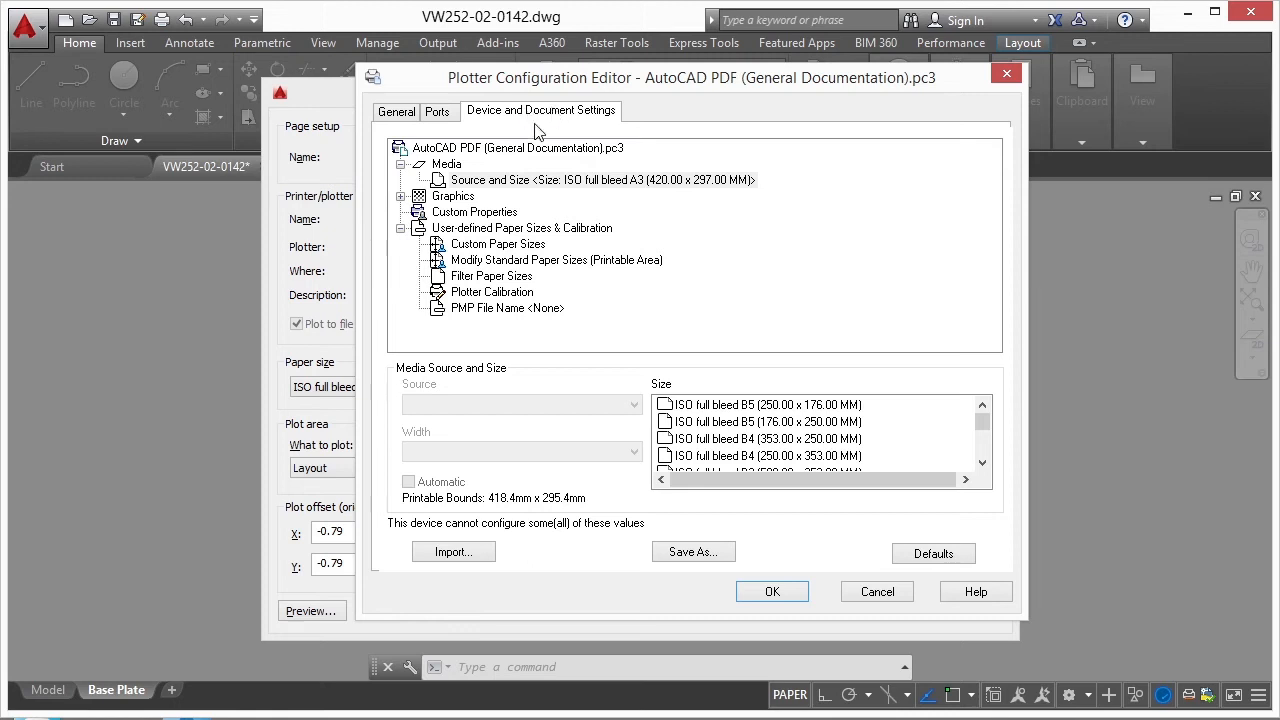
- Set the plotter configuration's media size to ANSI A (11.00 x 8.50 Inches)
left_click(538, 181)
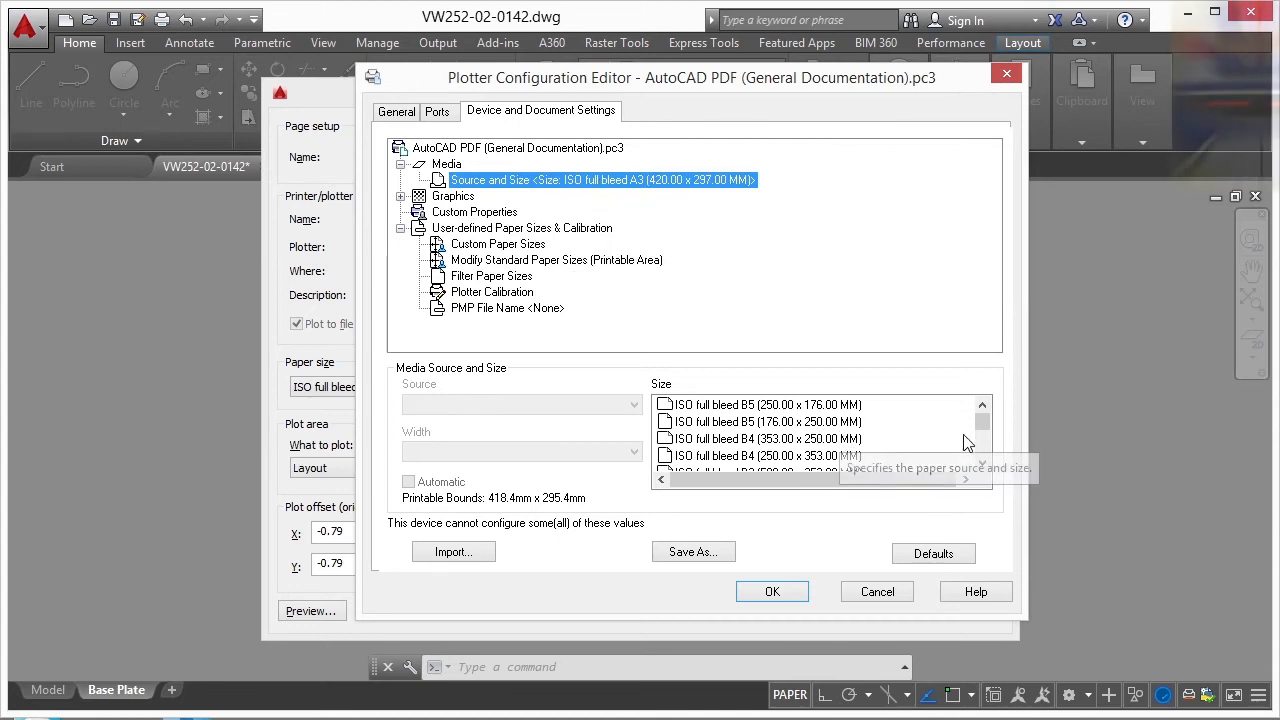
scroll(975, 432, "down", 10)
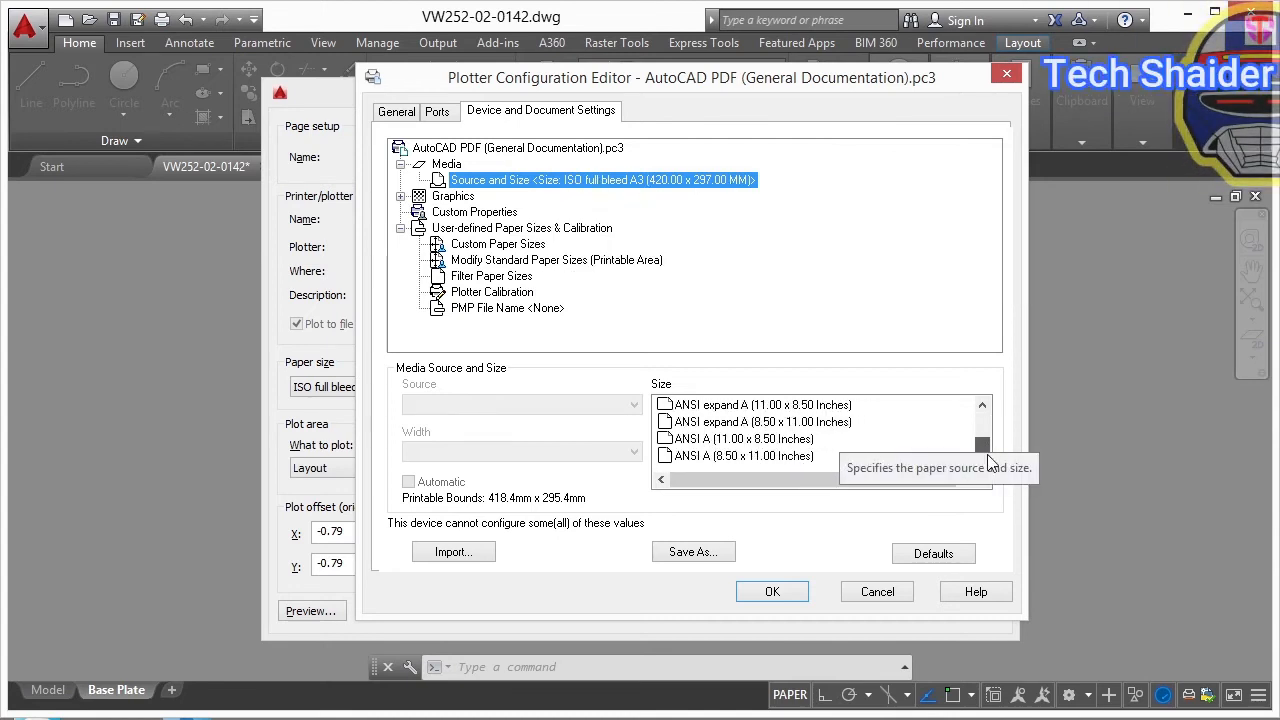
left_click(788, 440)
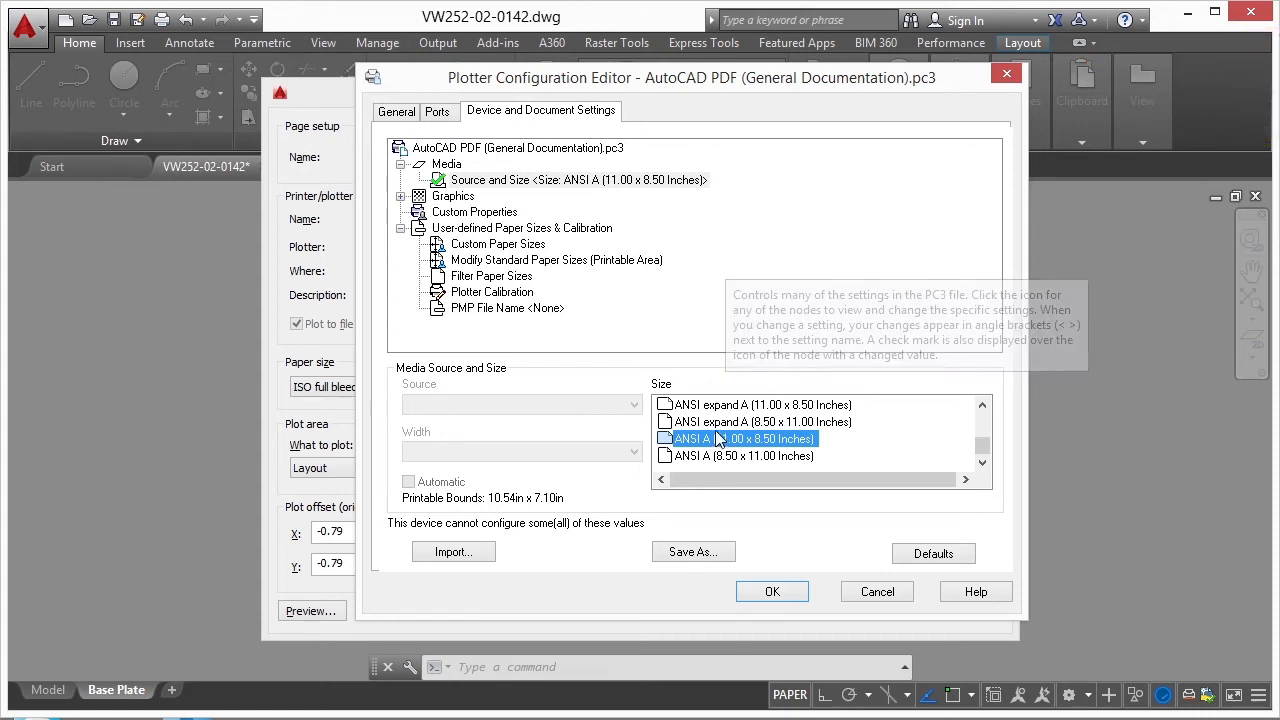
- Review the plotter configuration's merge control and vector graphics settings without changing them
left_click(401, 196)
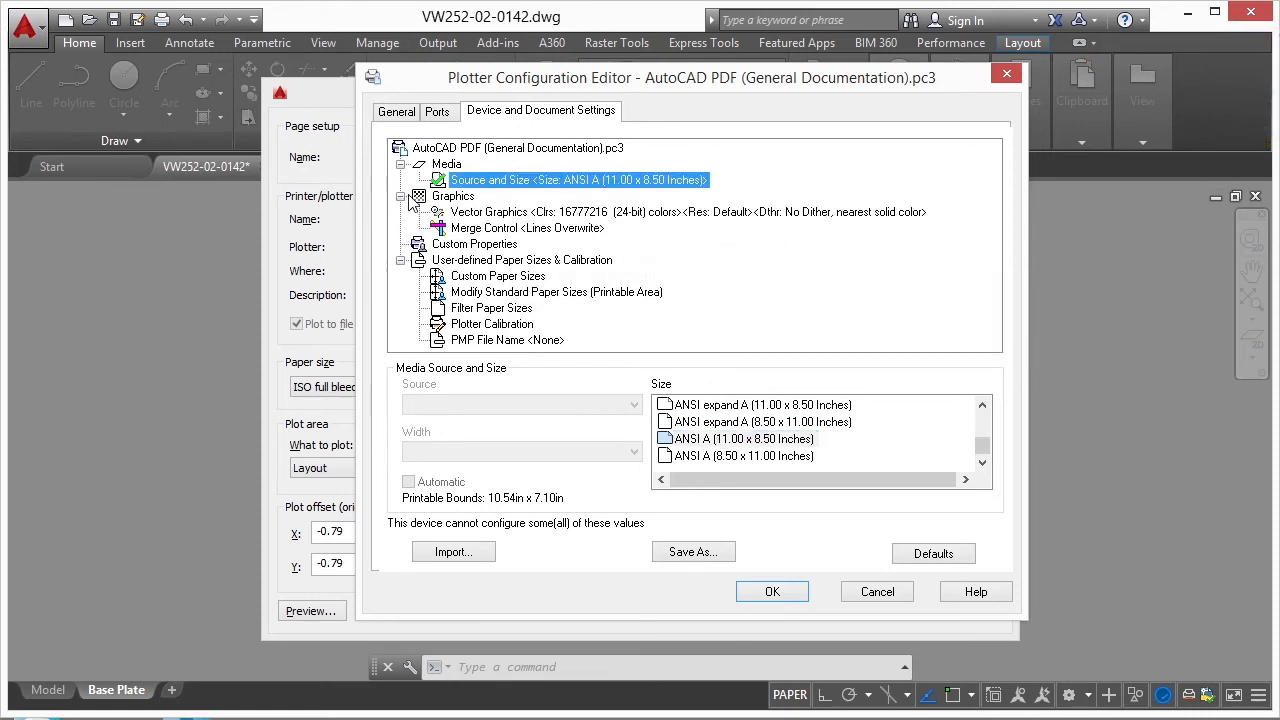
left_click(568, 229)
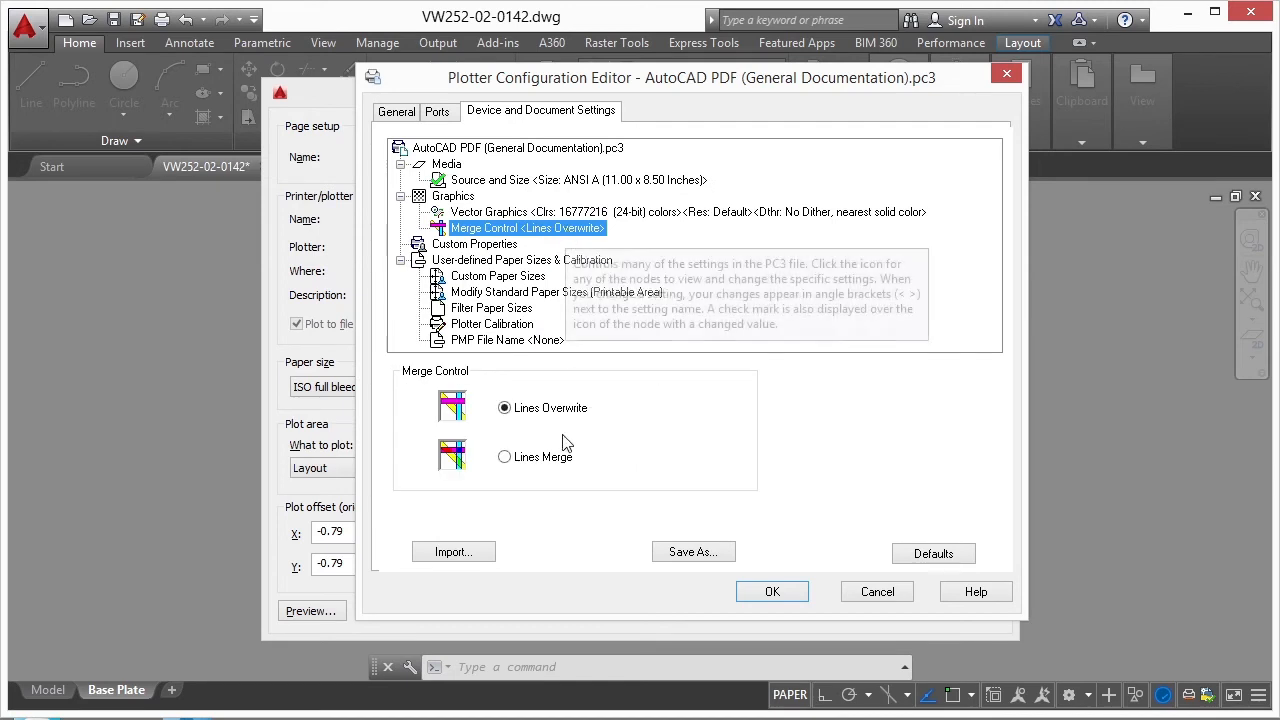
left_click(572, 214)
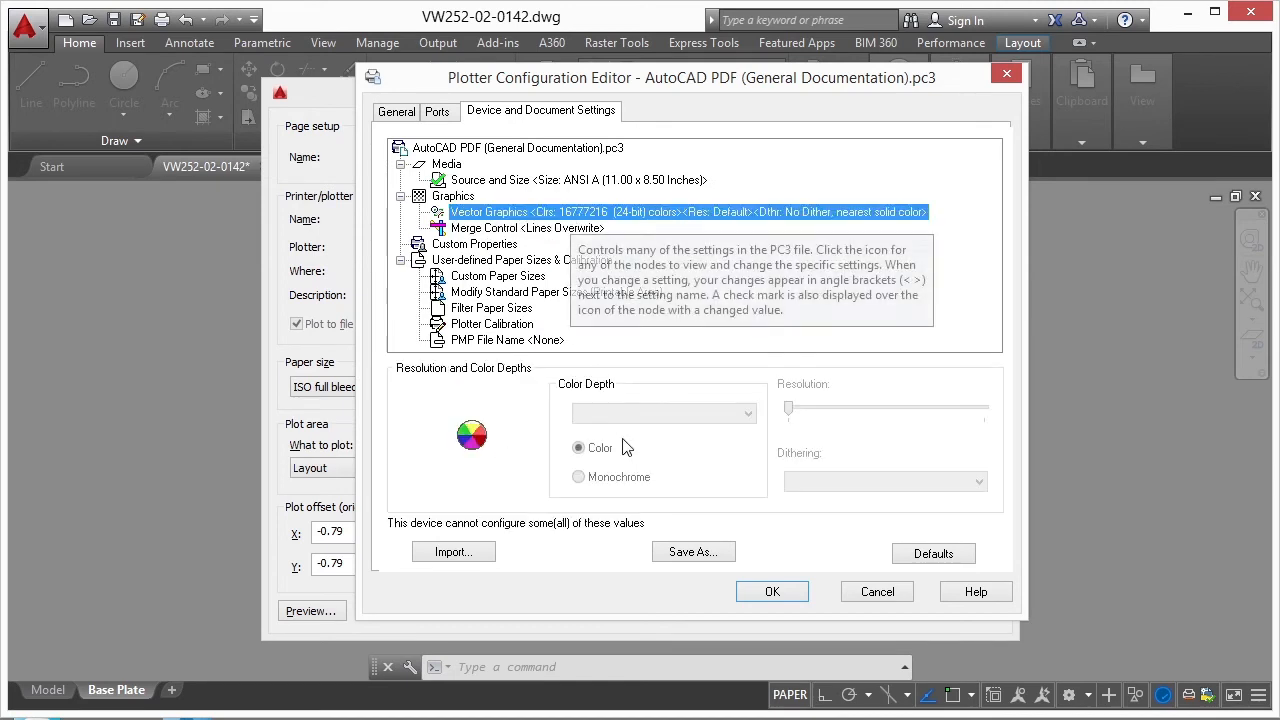
- Set the vector quality and the raster image quality to 300 dpi in the plotter's custom PDF properties
left_click(470, 246)
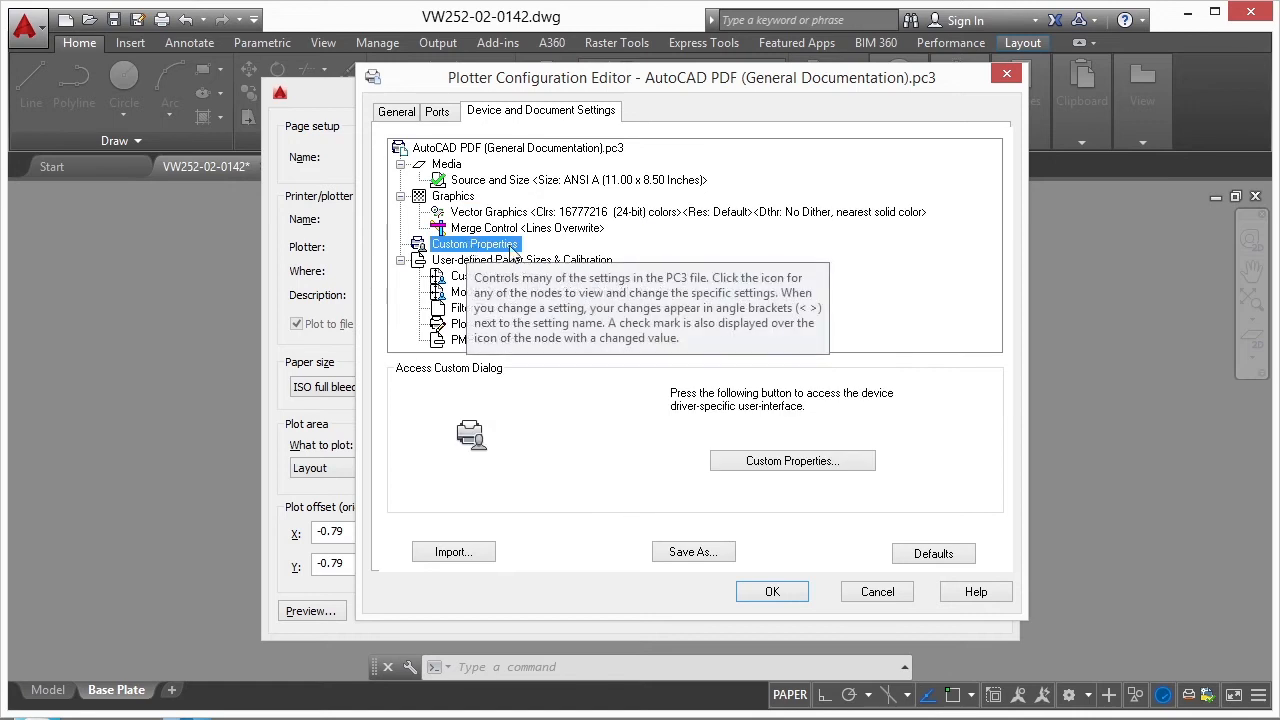
left_click(773, 463)
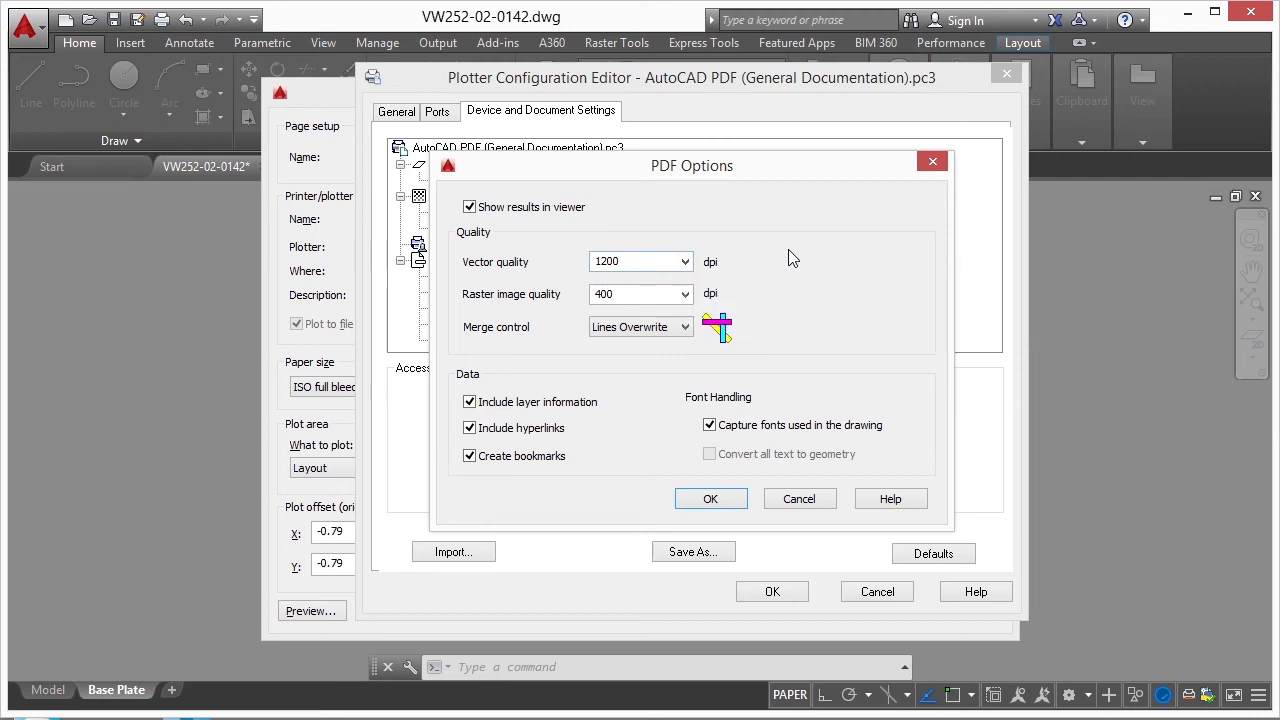
left_click(686, 262)
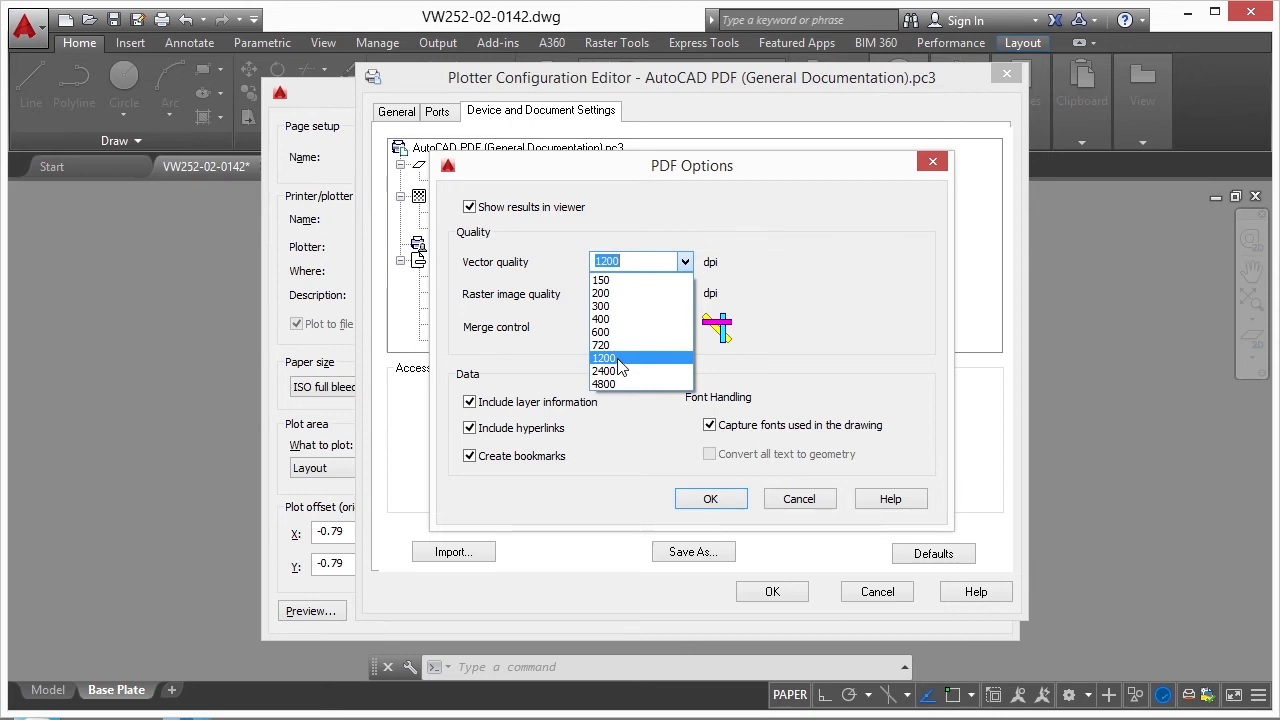
left_click(615, 306)
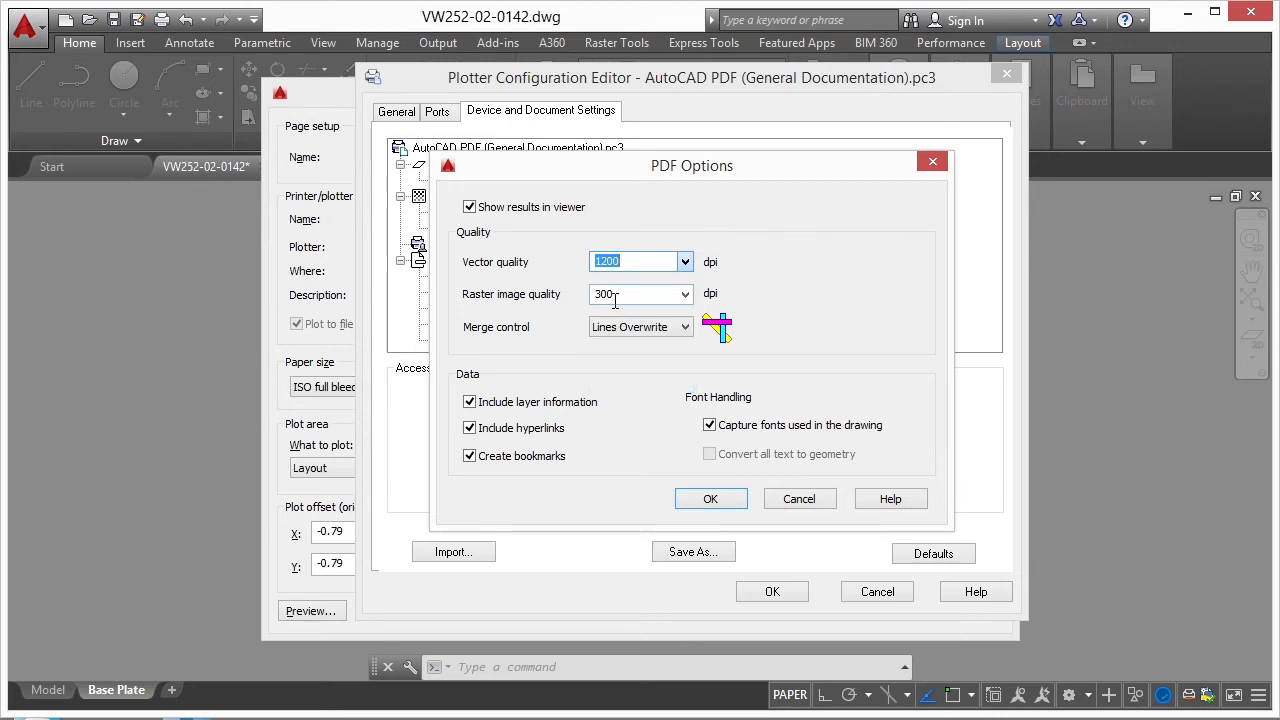
left_click(685, 294)
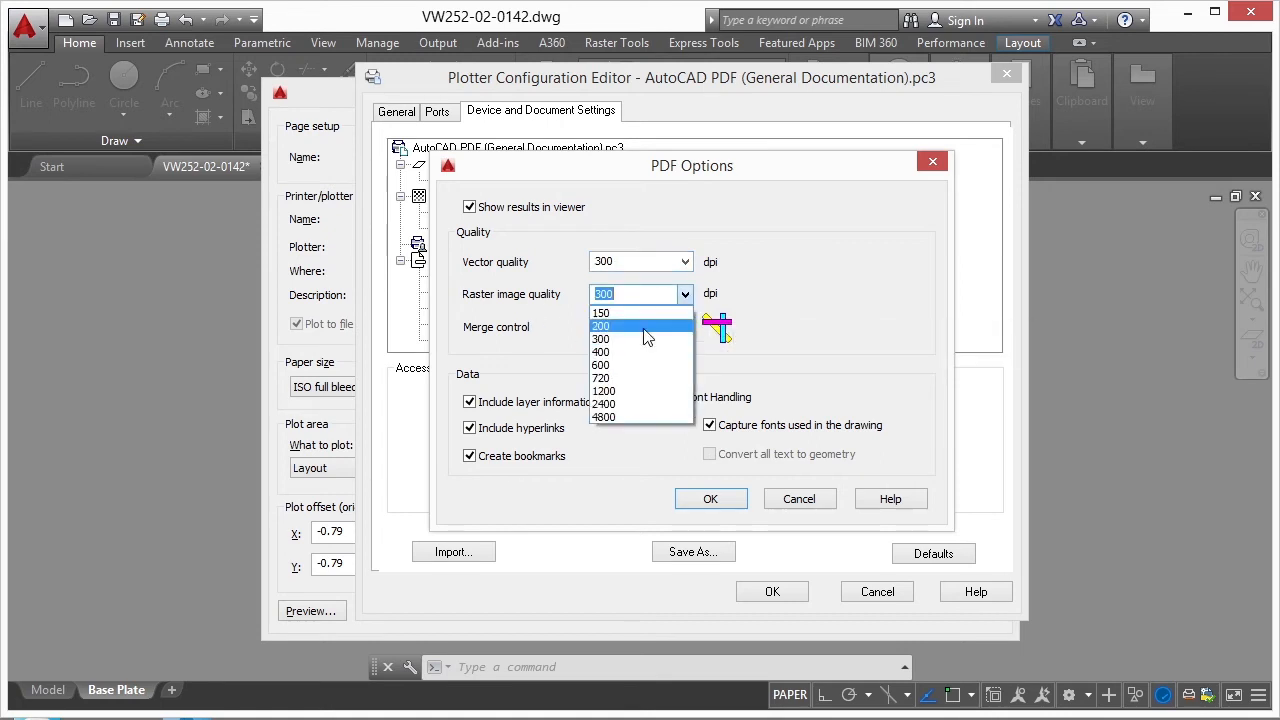
left_click(630, 339)
left_click(712, 498)
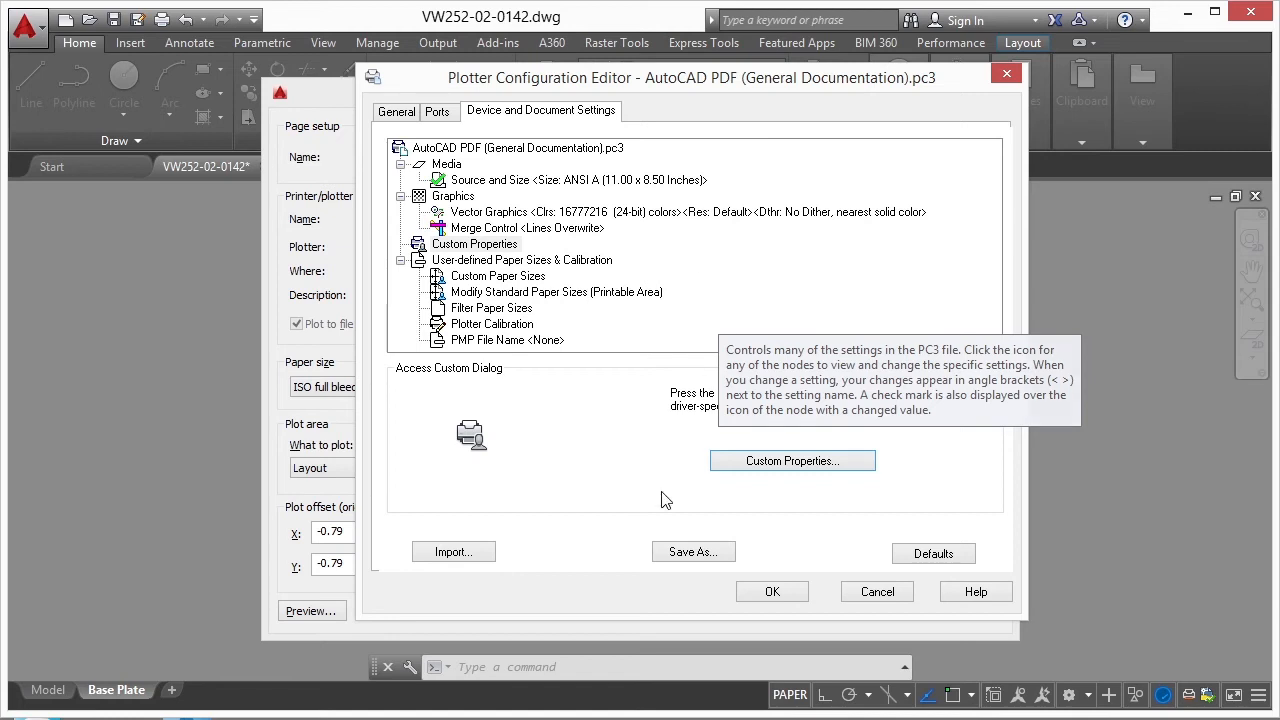
- Save the plotter configuration under the name AutoCAD PDF (11x8 low res) and close the configuration editor
left_click(694, 552)
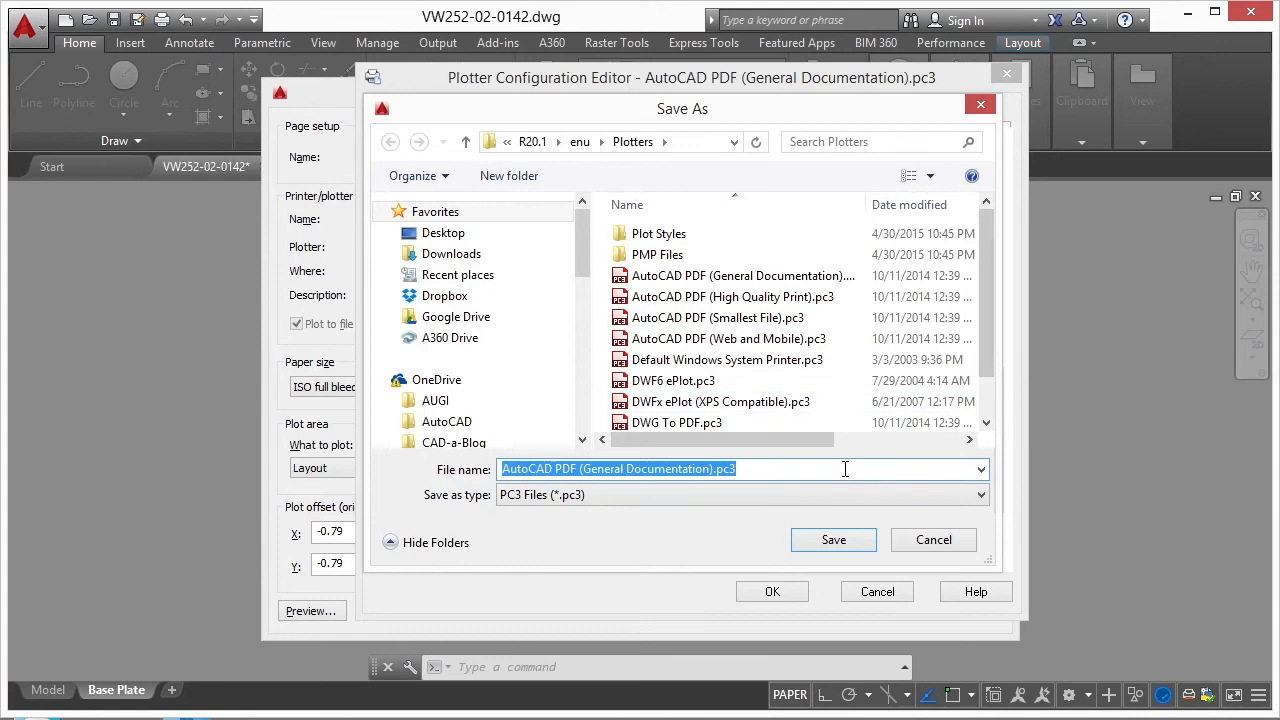
left_click_drag(745, 469, 581, 469)
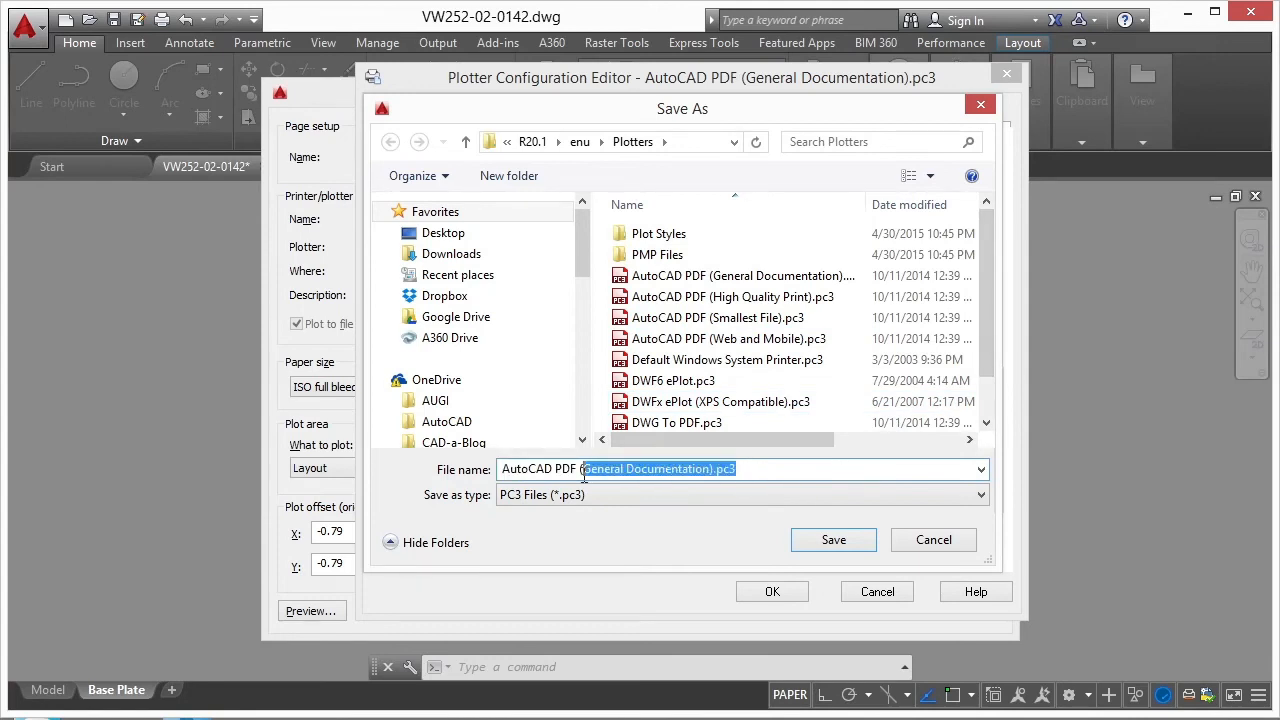
type("11x8")
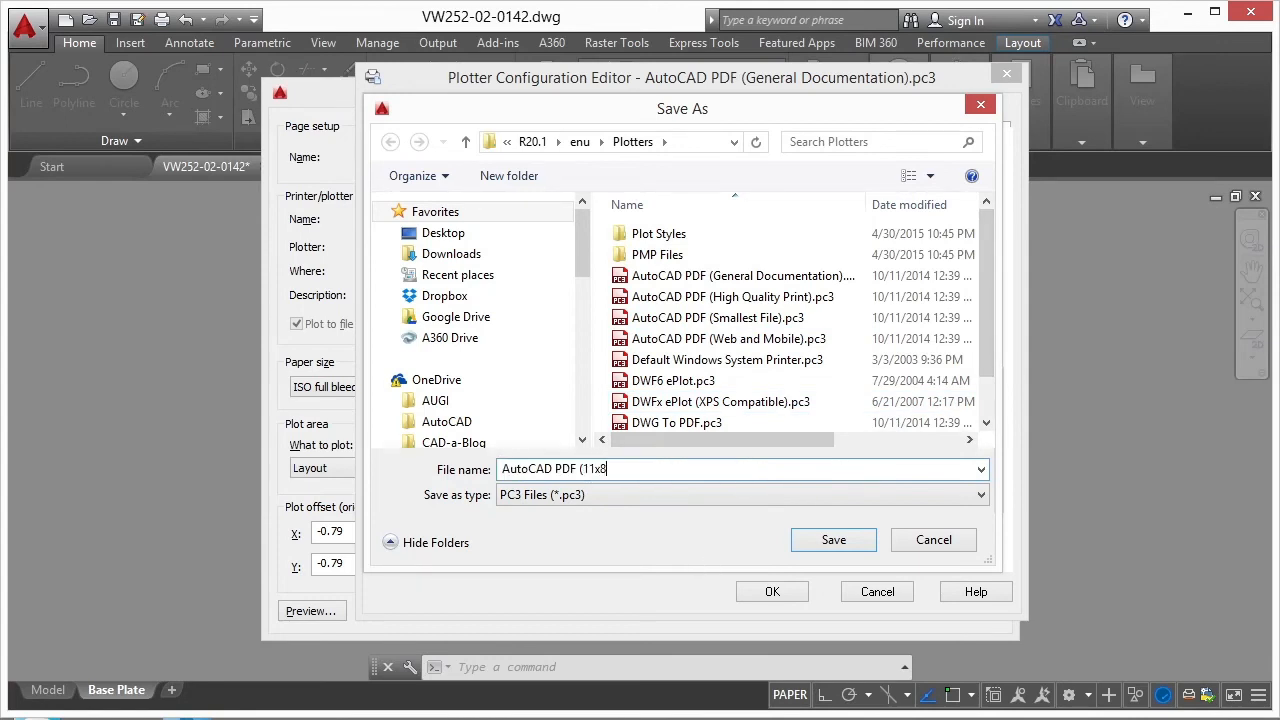
type(" low res)")
left_click(836, 541)
left_click(766, 590)
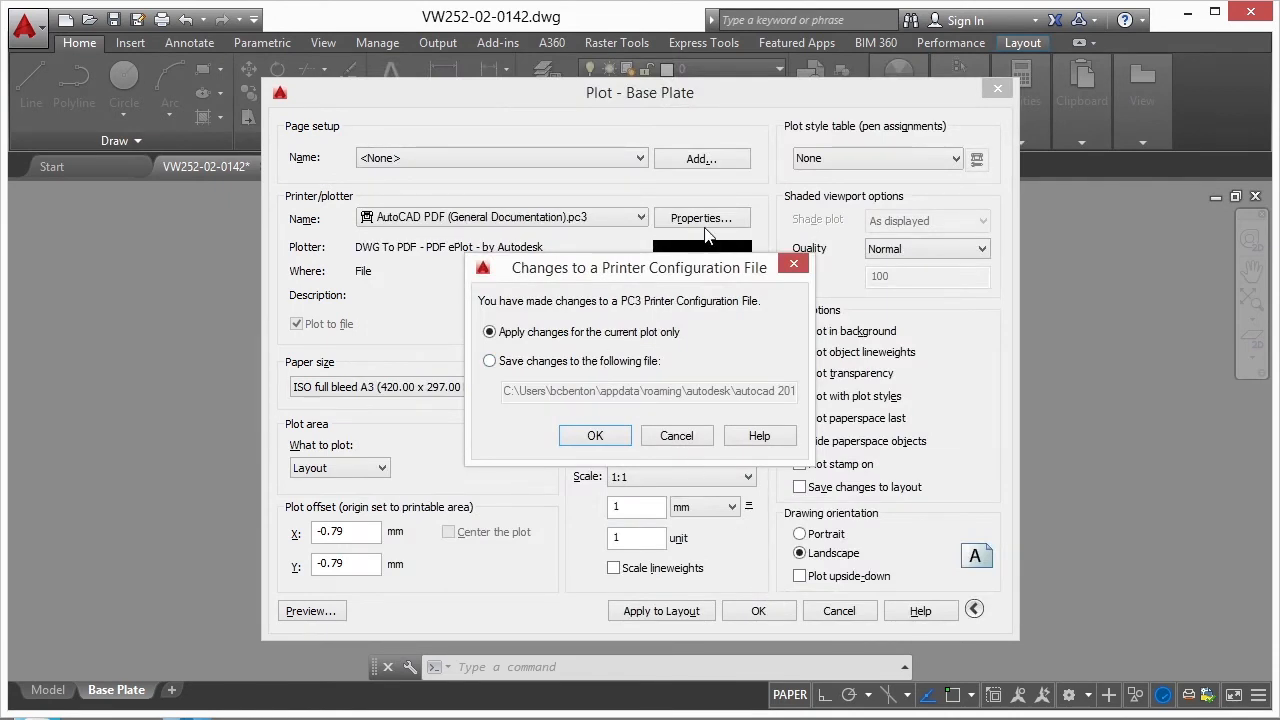
- Inspect the file path offered for saving the printer configuration changes, and dismiss the prompt without applying them
left_click(565, 368)
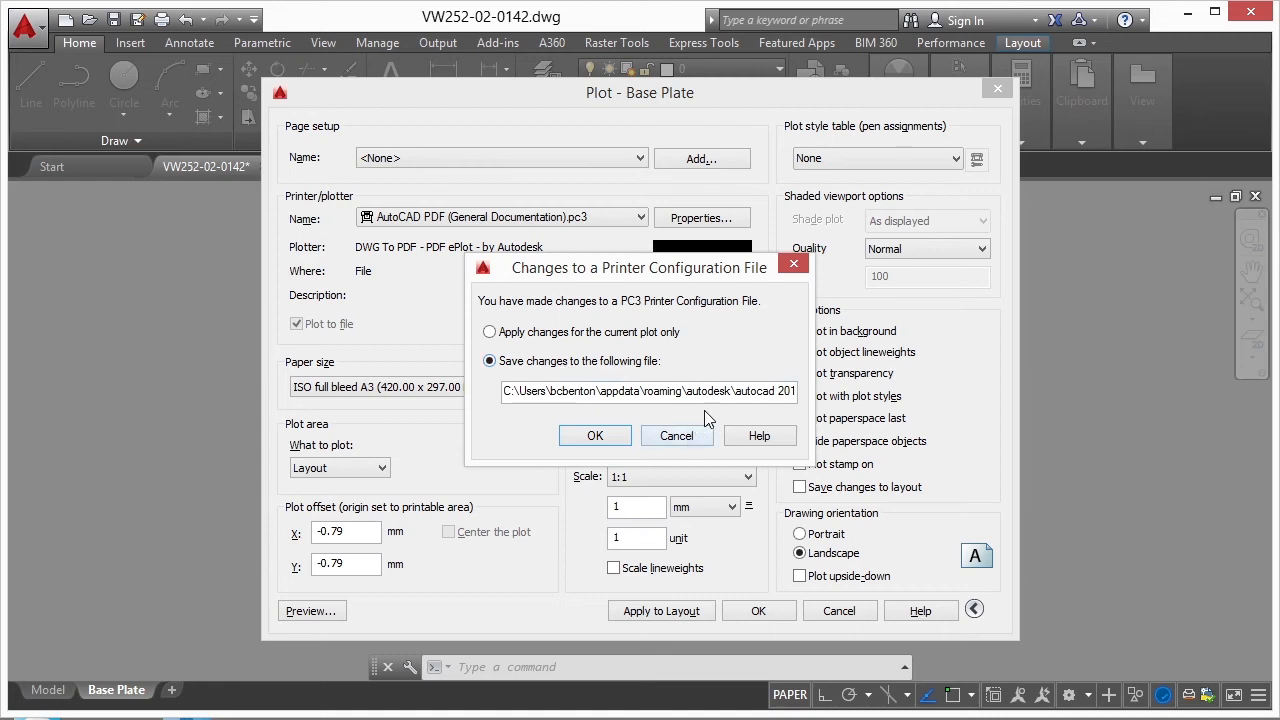
left_click(739, 398)
key("Right")
key("Right")
key("Right")
key("Right")
key("Right")
key("Right")
key("Right")
key("Right")
key("Right")
key("Right")
key("Right")
key("Right")
key("Right")
key("Right")
key("Right")
key("Right")
key("Right")
key("Right")
key("Right")
key("Right")
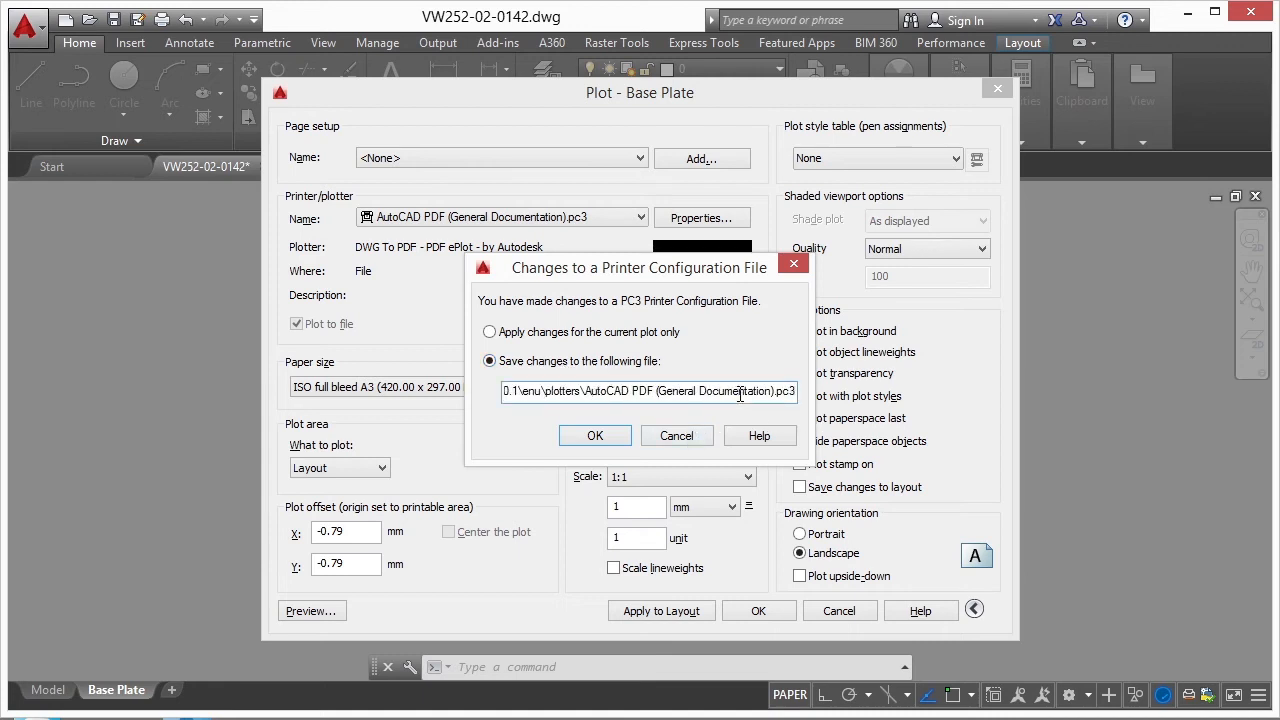
left_click(634, 336)
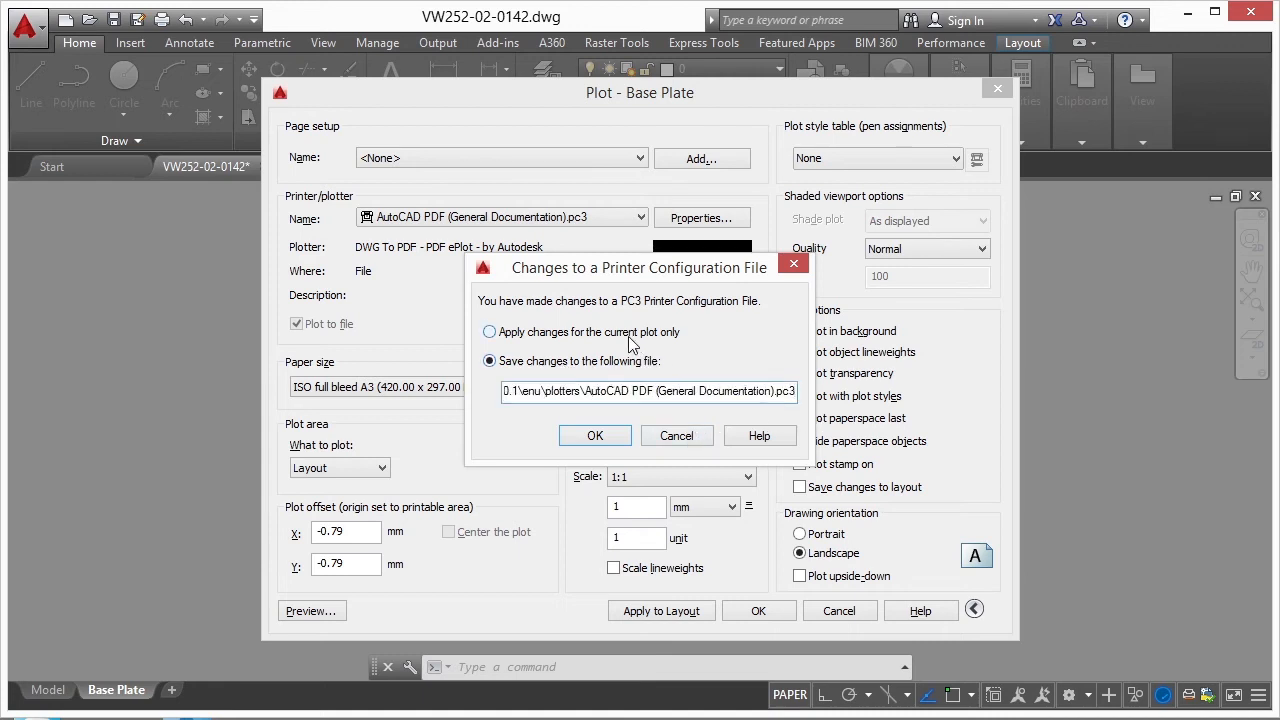
left_click(687, 439)
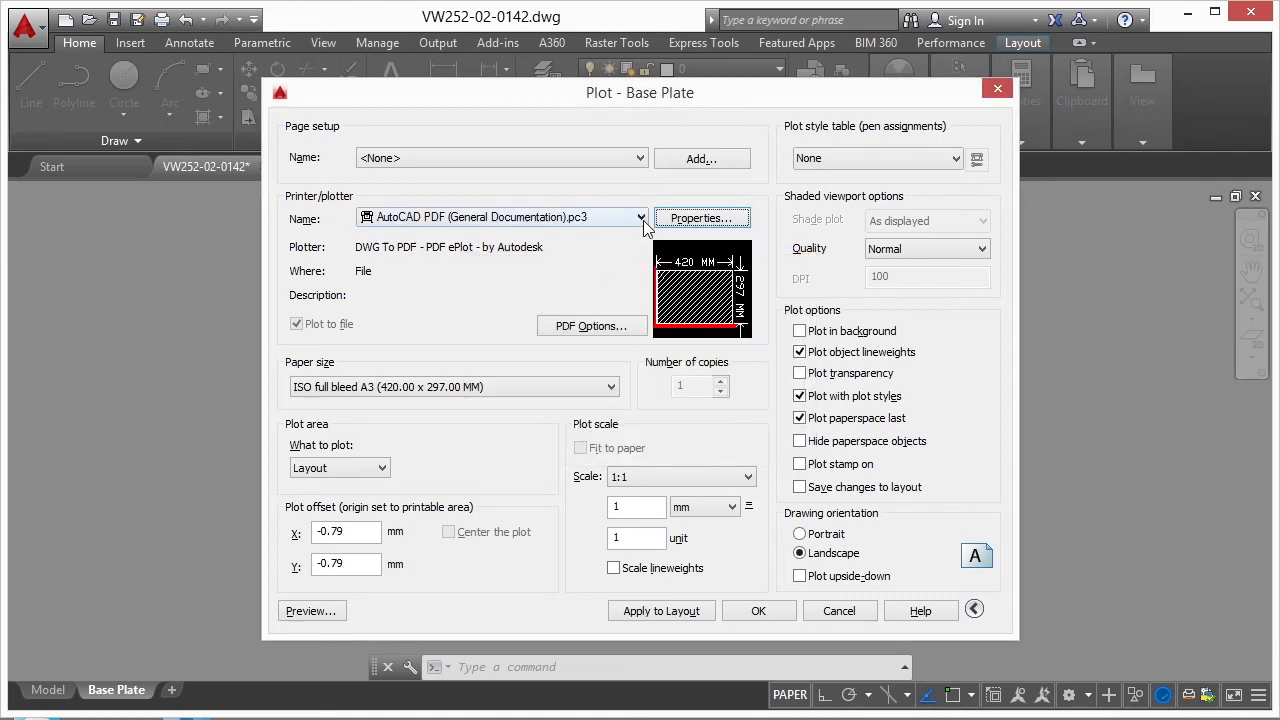
- Look through the printers and plotters available for the Base Plate layout without choosing a different one
left_click(641, 218)
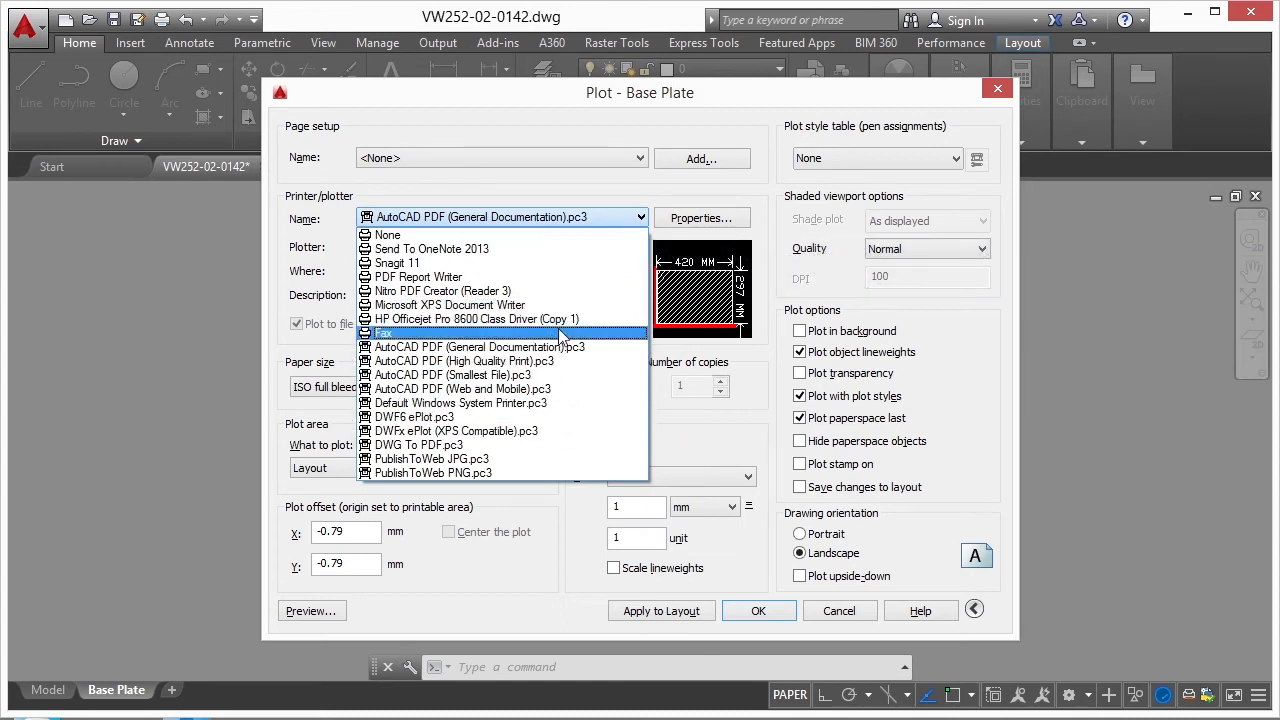
left_click(596, 183)
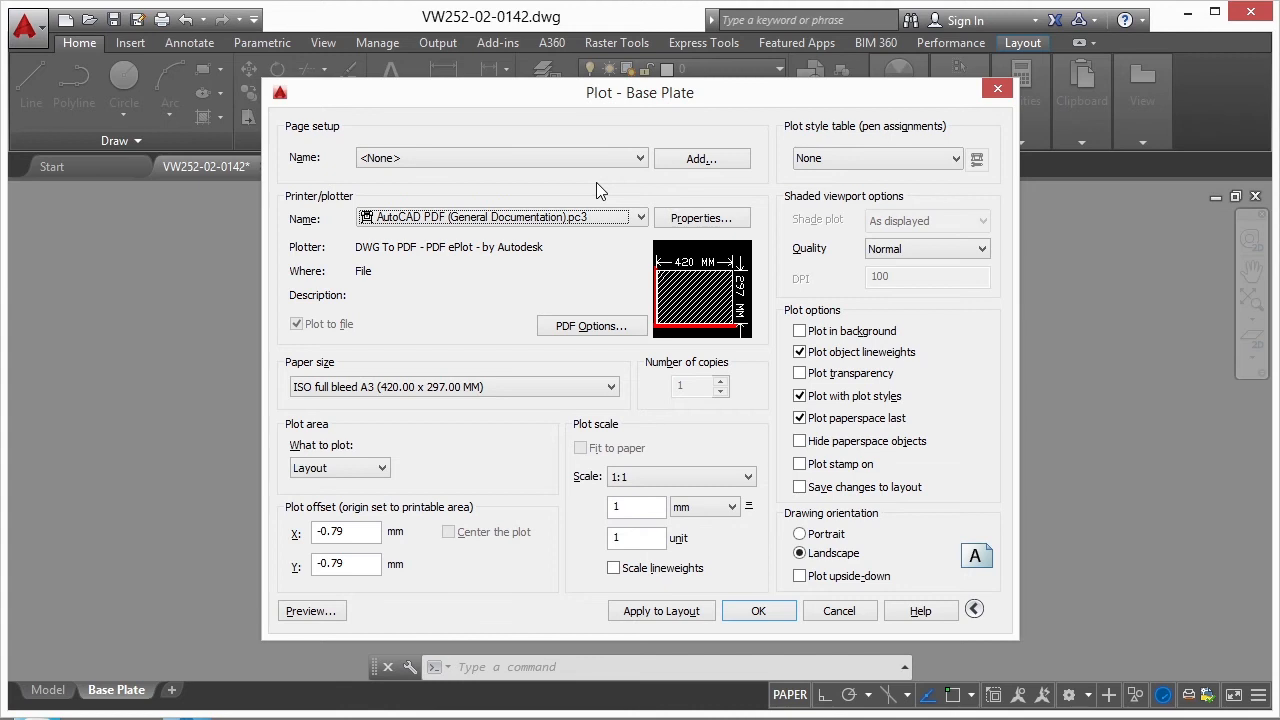
left_click(641, 218)
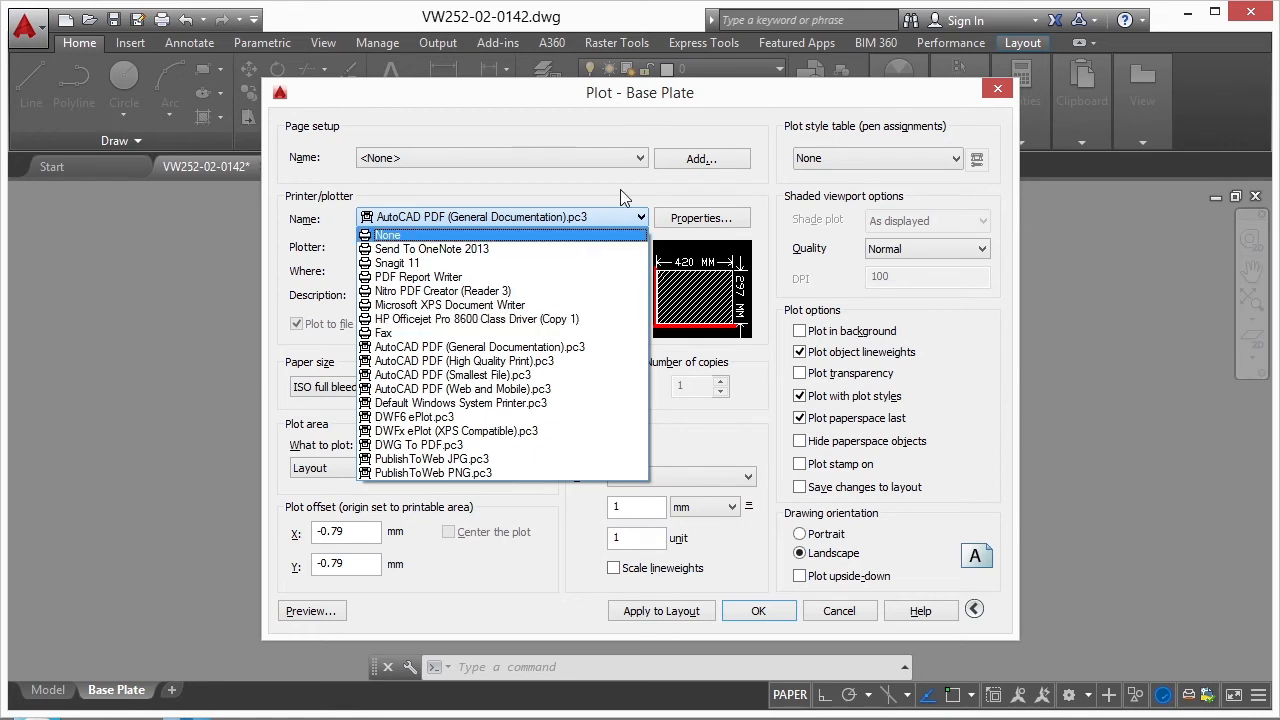
left_click(613, 126)
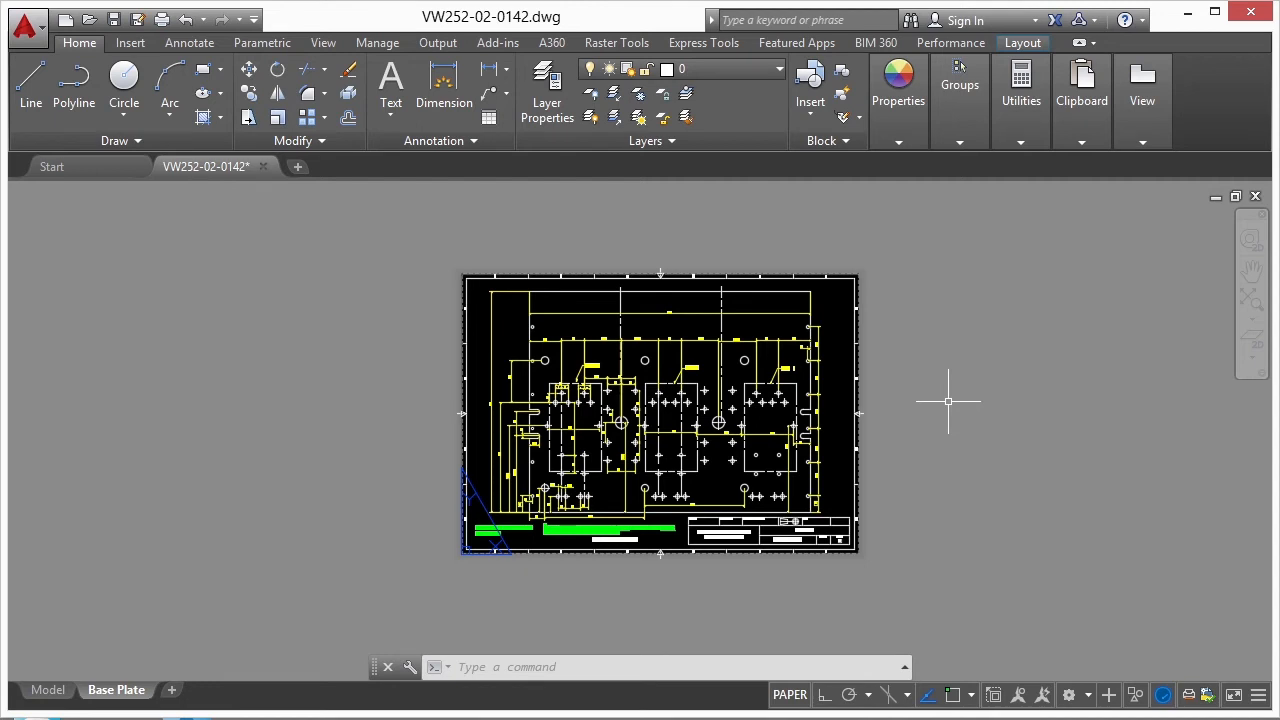
- Open the plot settings for the Base Plate layout and assign the acad.ctb plot style table
type("PLOT")
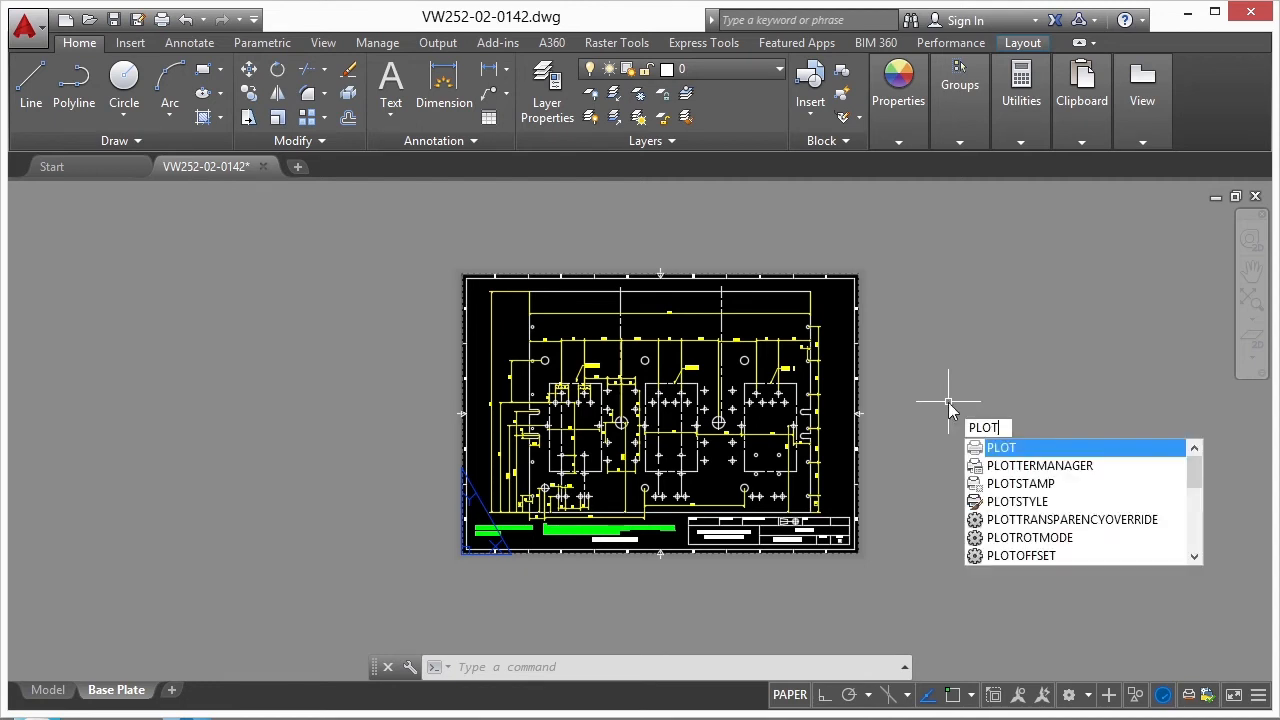
key("Return")
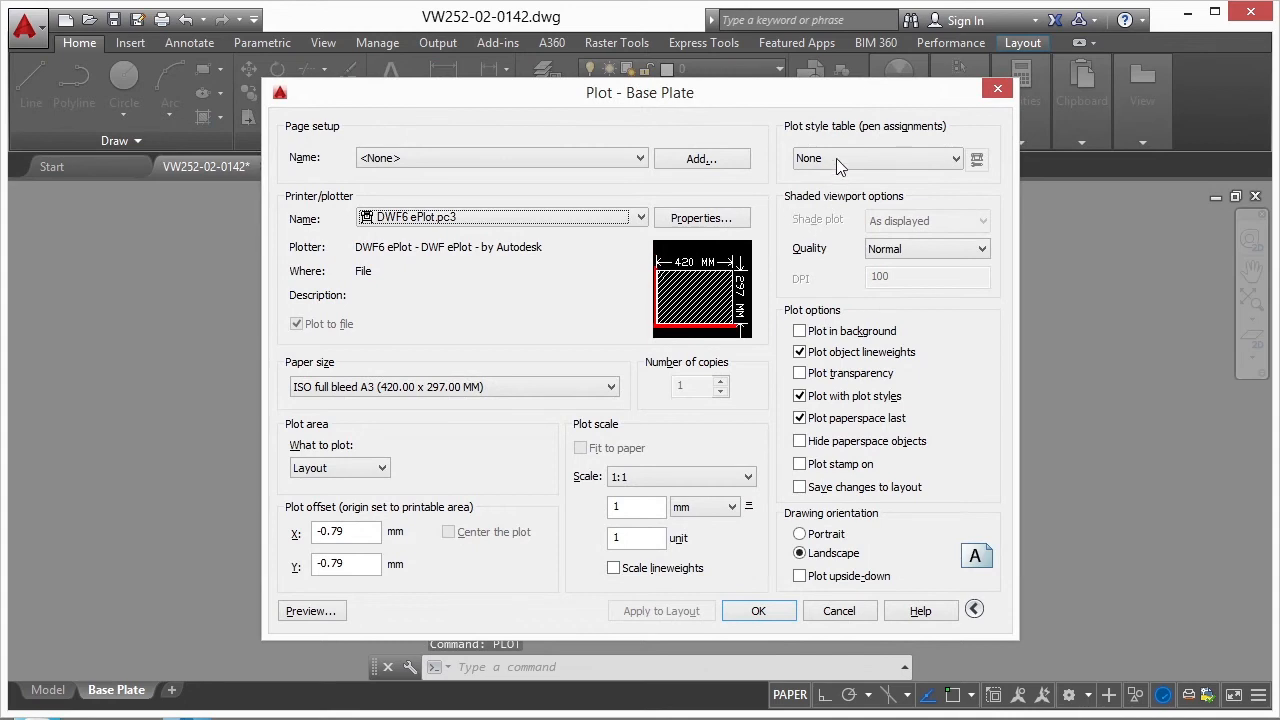
left_click_drag(839, 90, 779, 80)
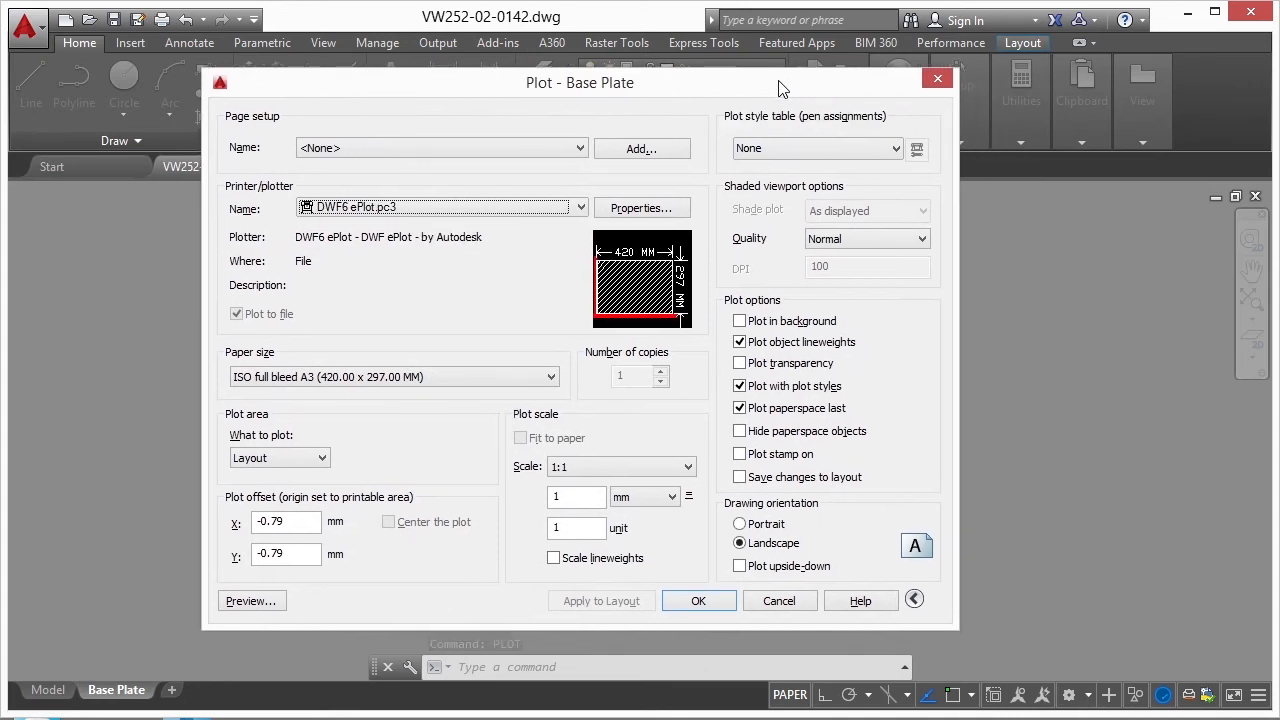
left_click(792, 150)
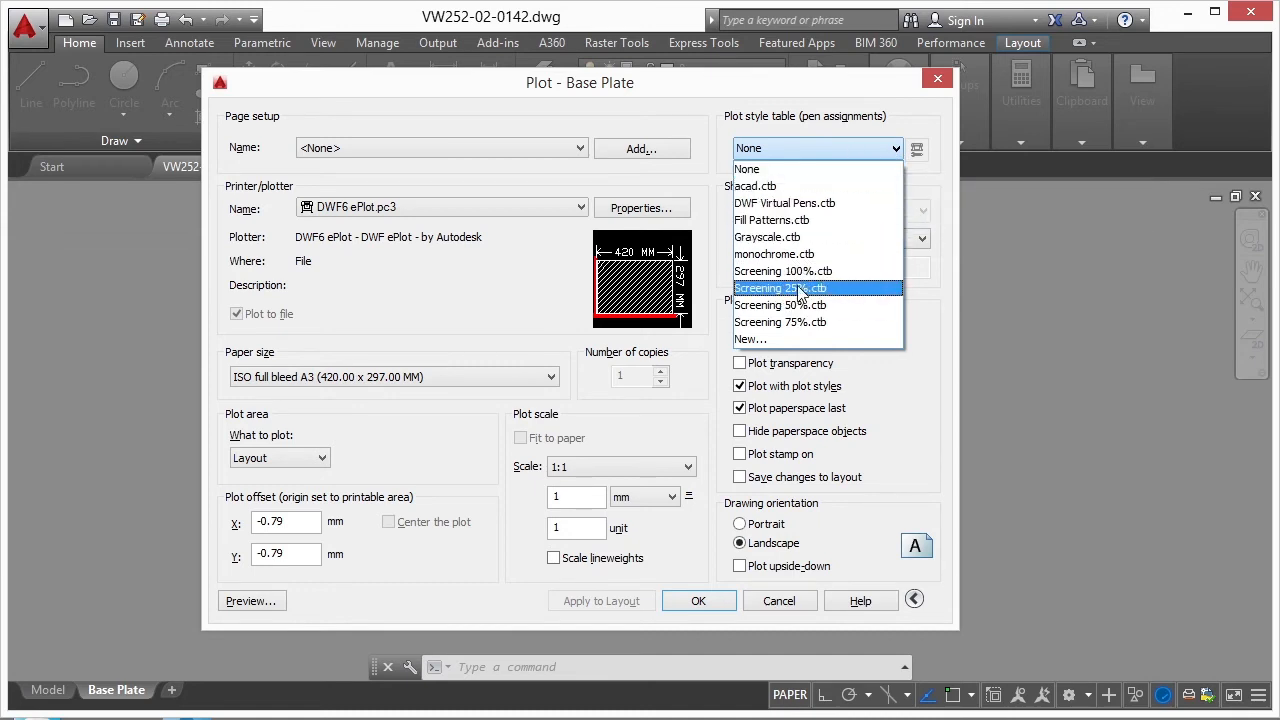
left_click(790, 186)
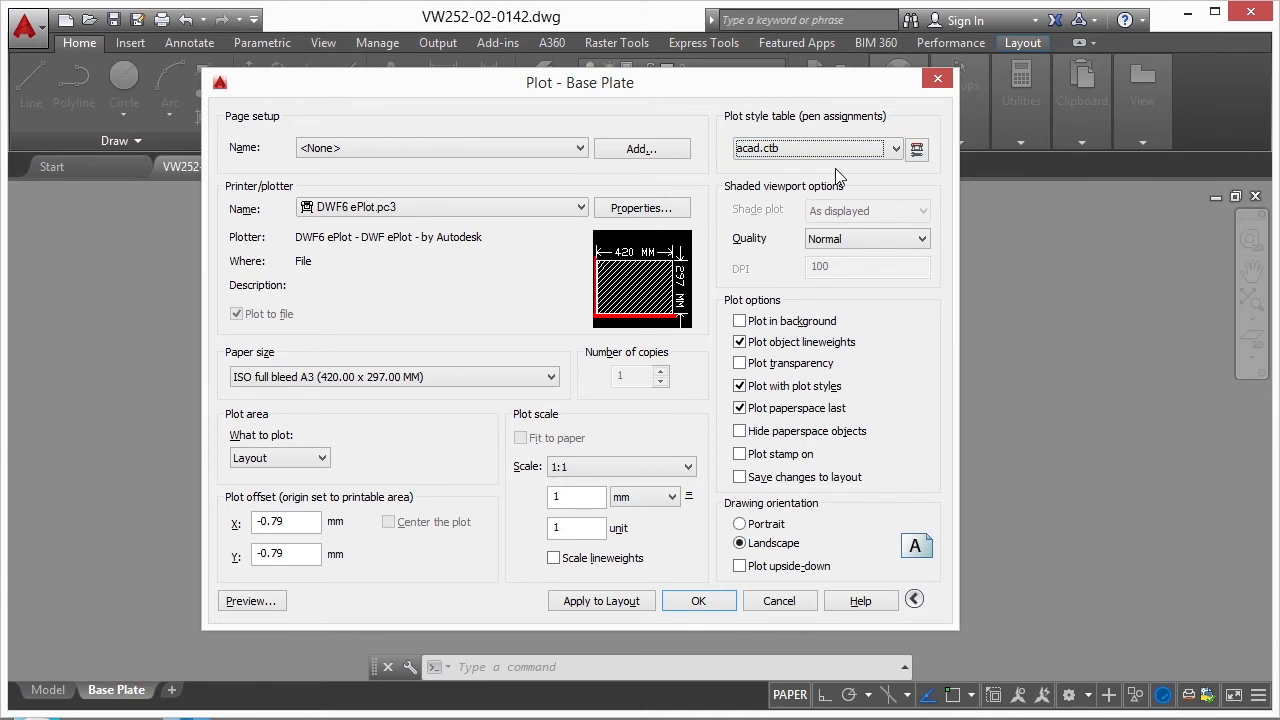
- Open the acad.ctb plot style table for editing and examine its list of color styles, table of properties and file information
left_click(923, 155)
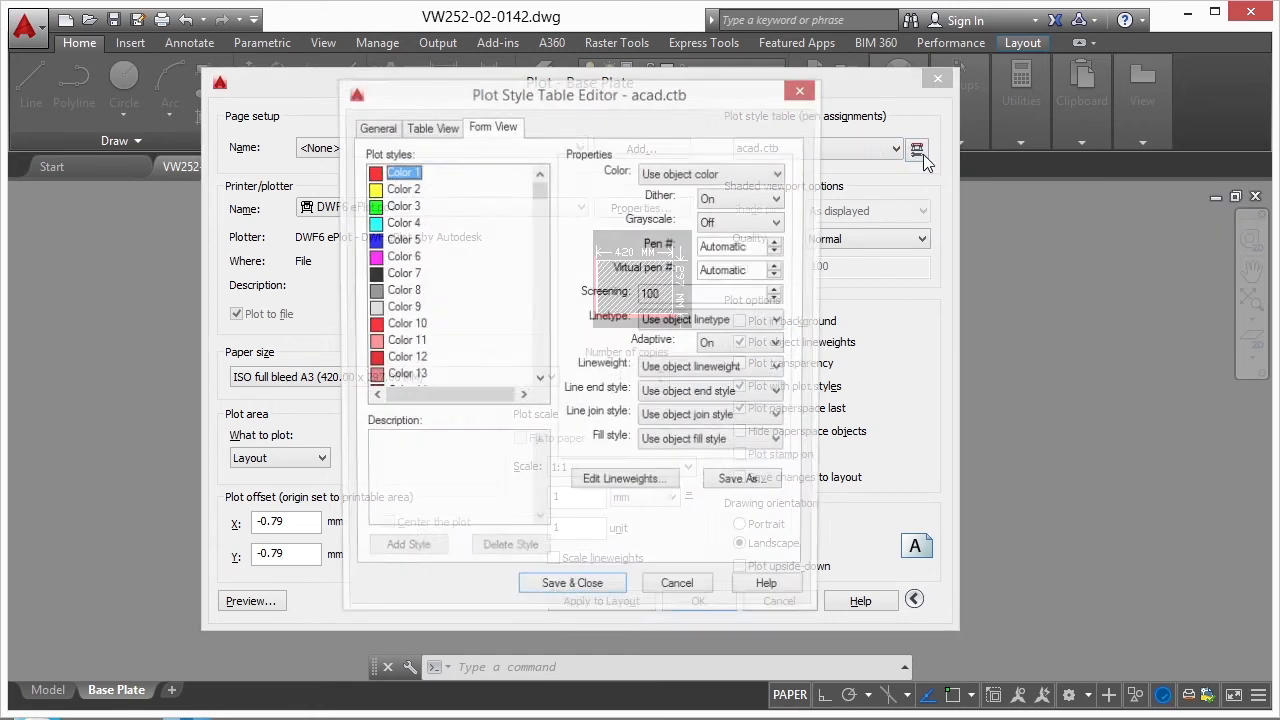
left_click_drag(677, 98, 665, 91)
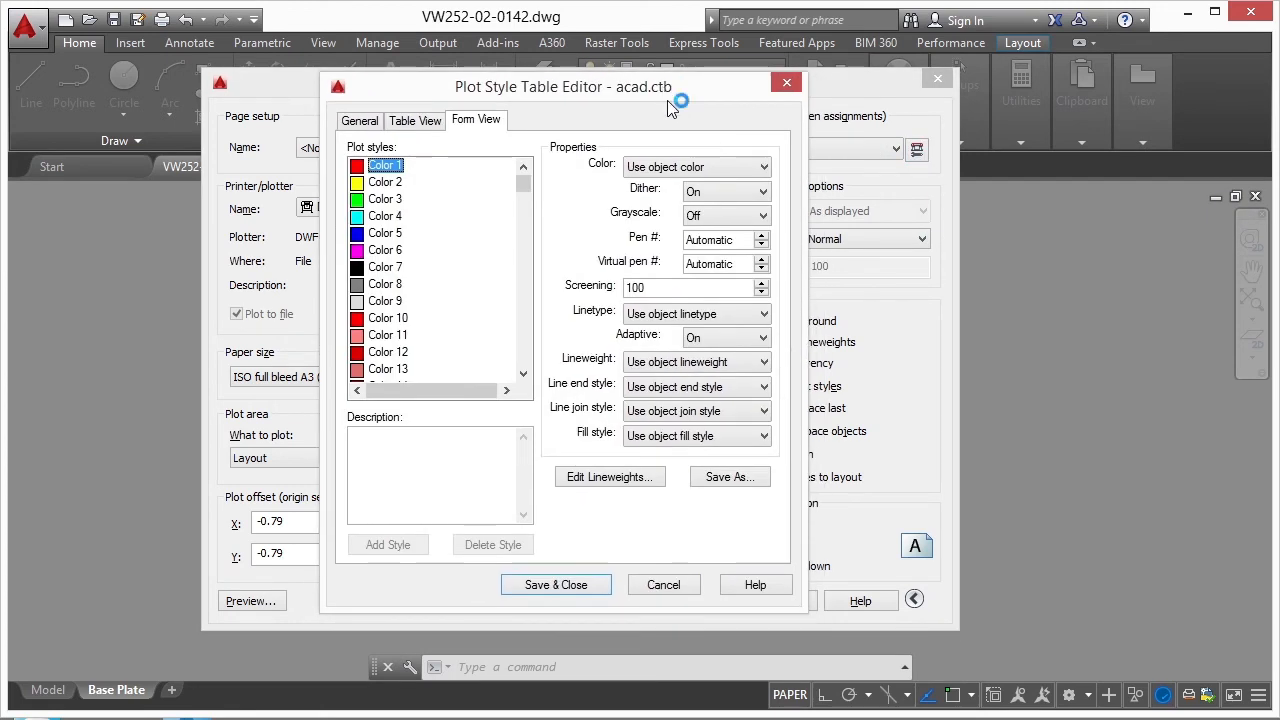
left_click_drag(803, 606, 959, 614)
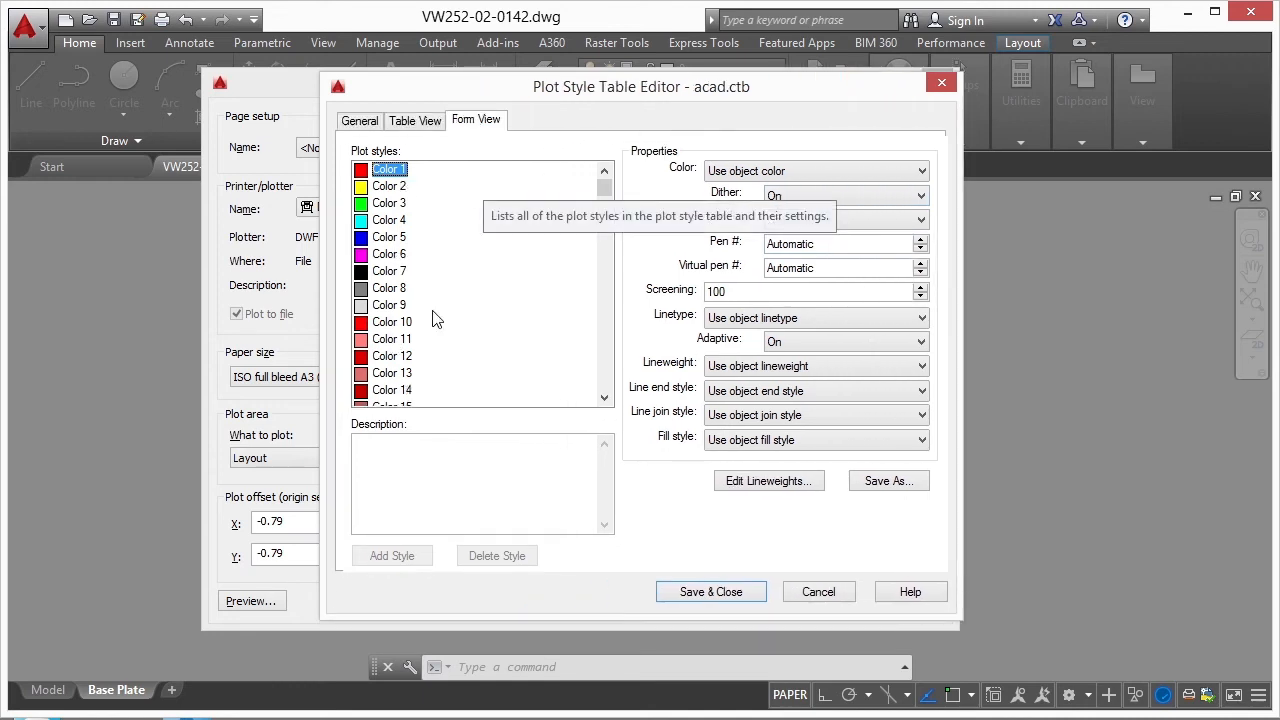
left_click_drag(610, 192, 605, 382)
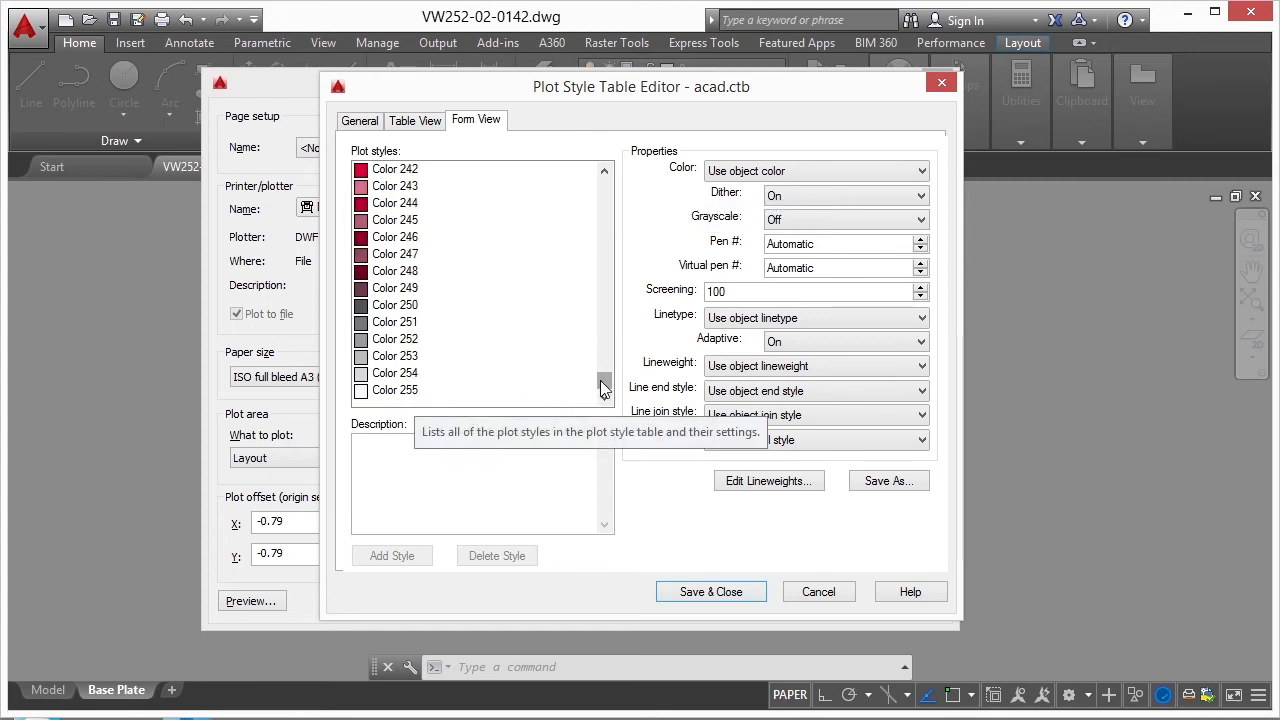
left_click_drag(604, 388, 603, 186)
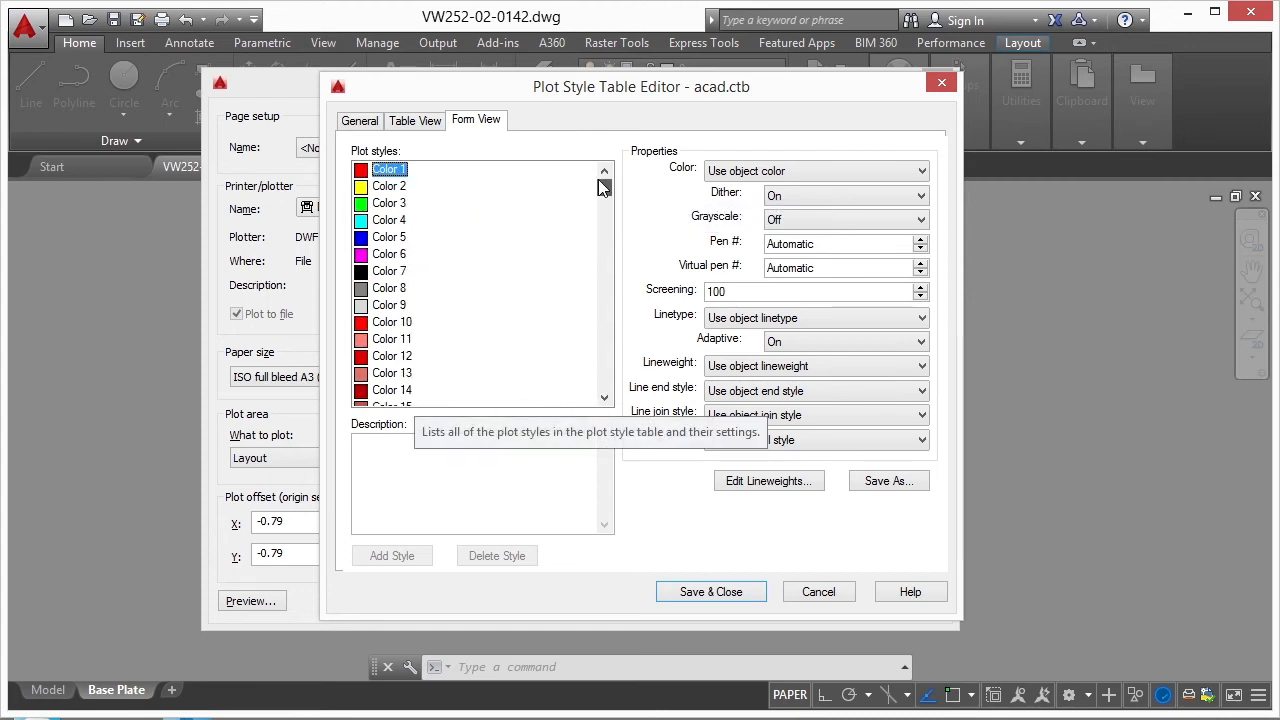
left_click(465, 127)
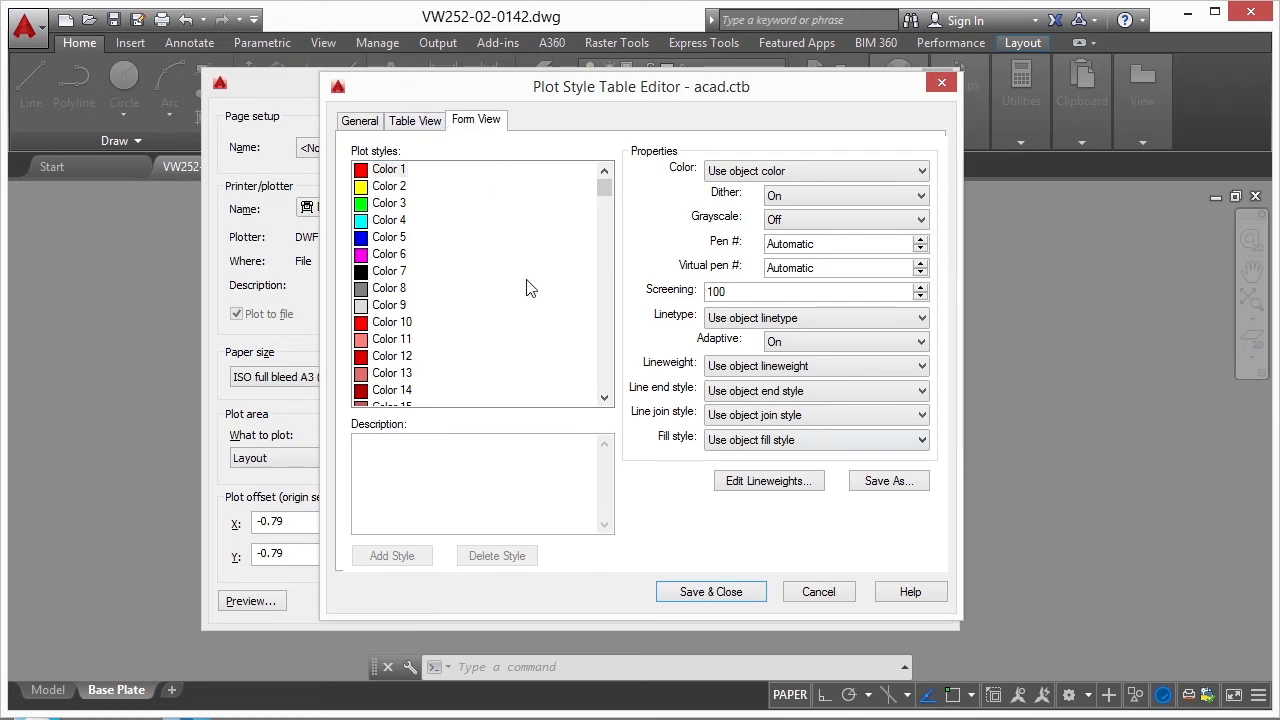
left_click(417, 127)
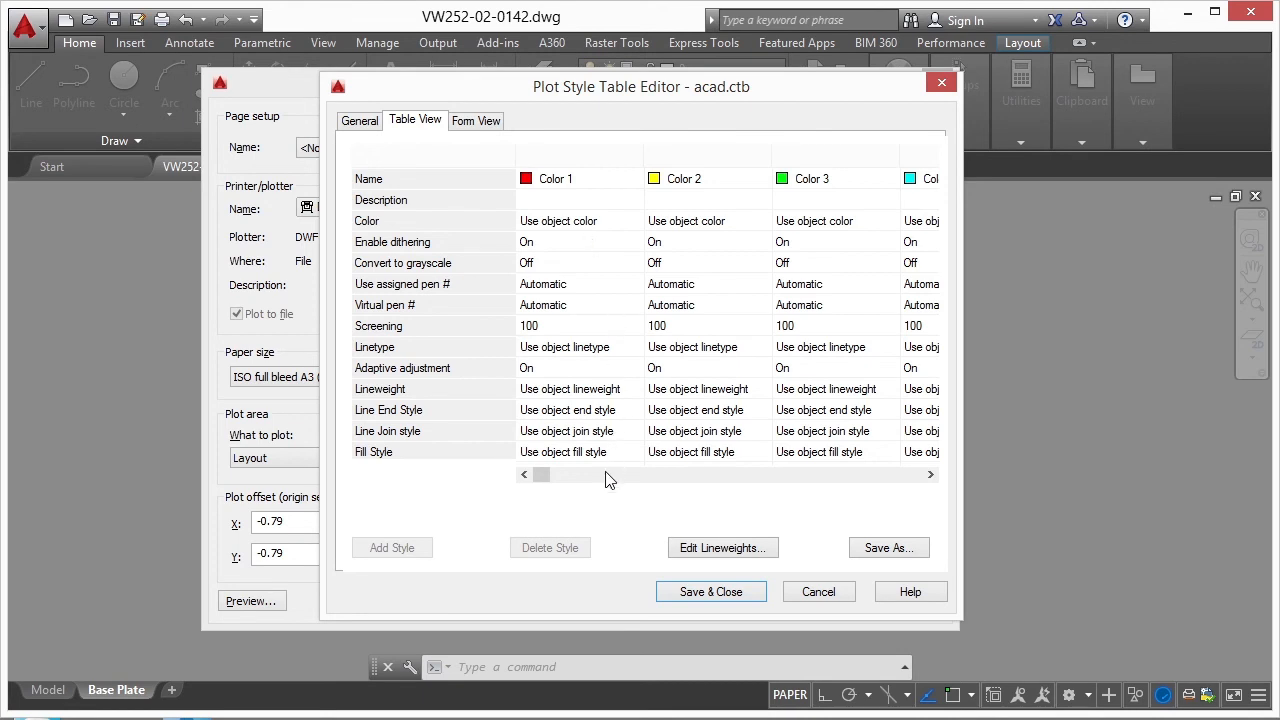
left_click(362, 121)
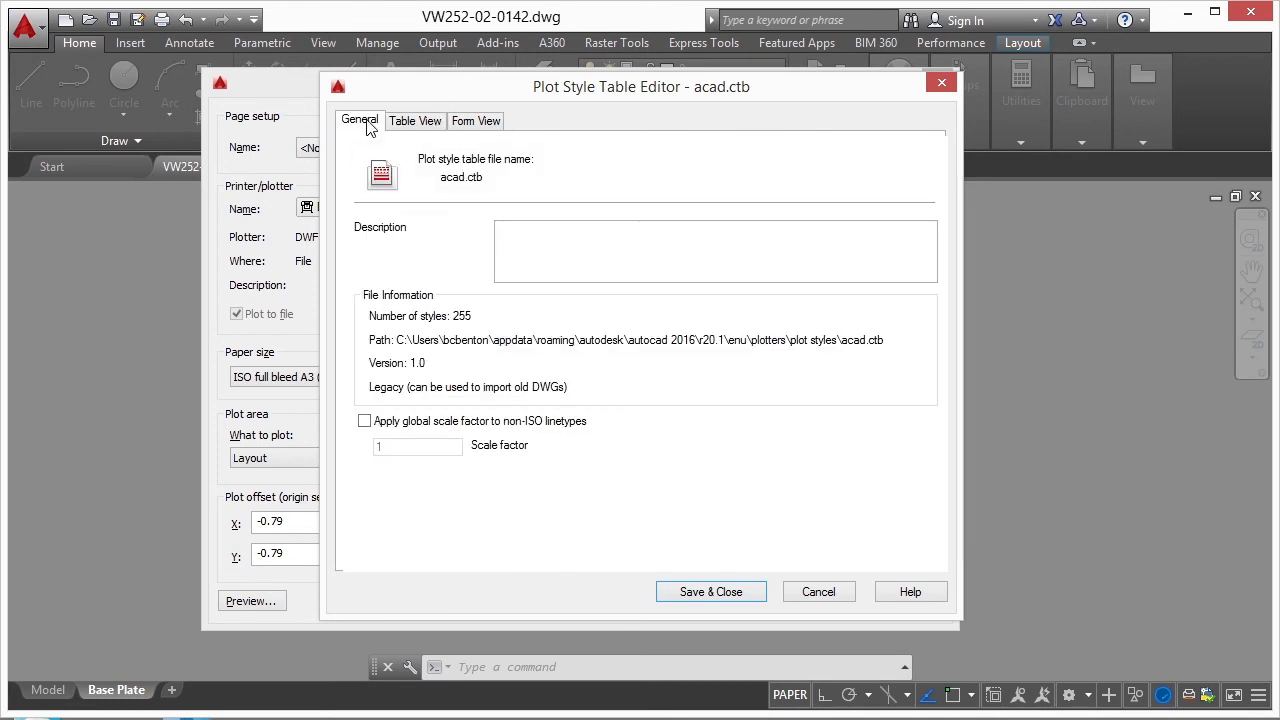
left_click(479, 125)
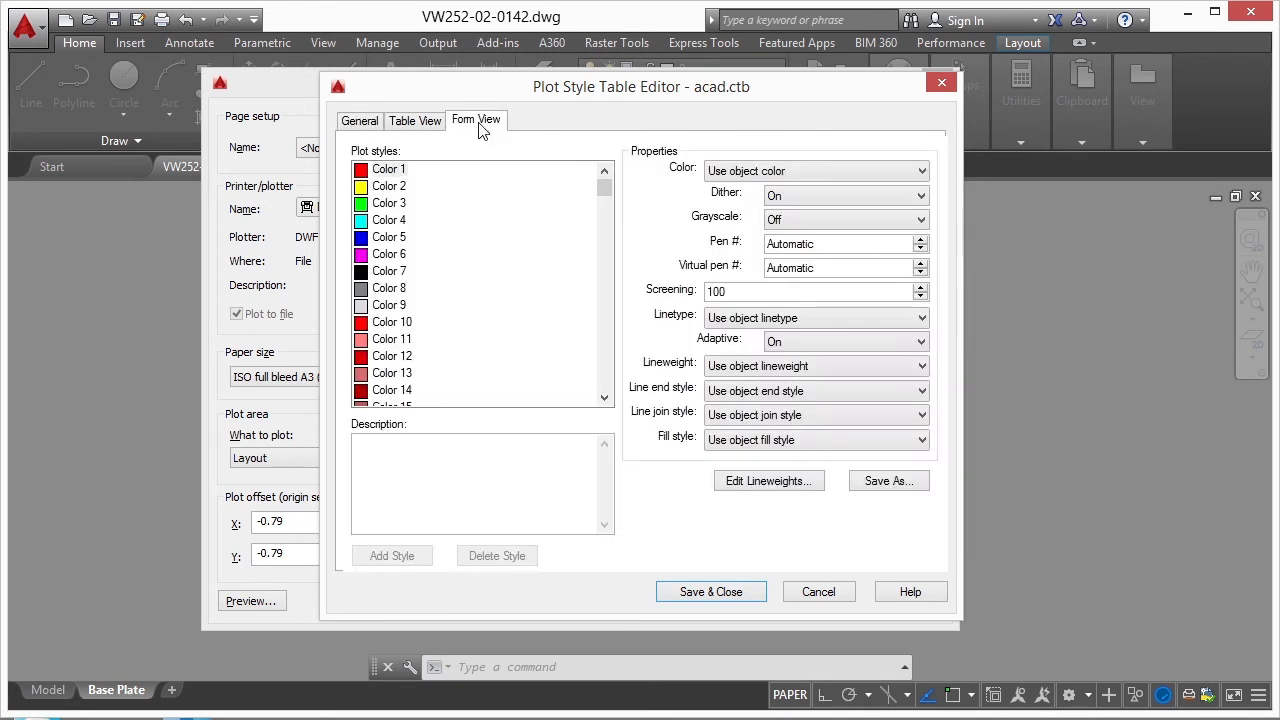
- Examine the color, dither, grayscale, linetype and lineweight options of the Color 1 plot style without changing them
left_click(389, 171)
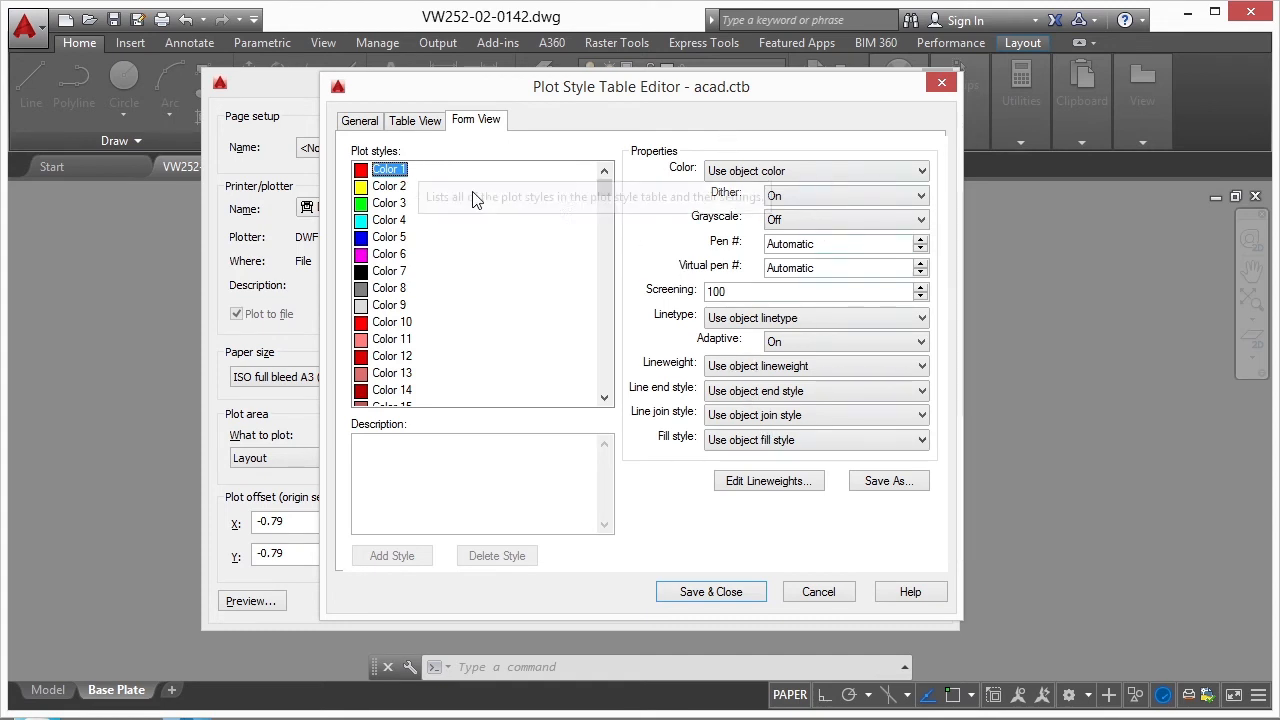
mouse_move(609, 188)
left_mouse_down()
mouse_move(606, 385)
mouse_move(618, 200)
left_mouse_up()
scroll(620, 199, "up", 3)
left_click(820, 170)
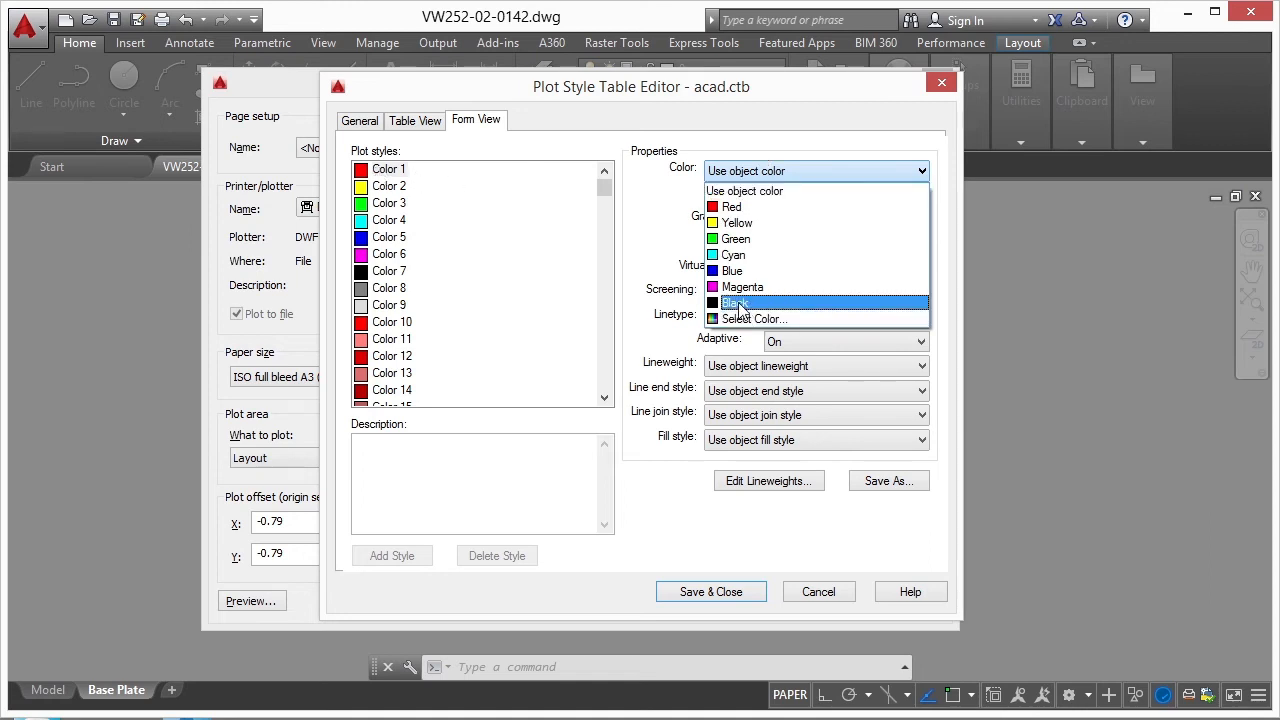
left_click(752, 148)
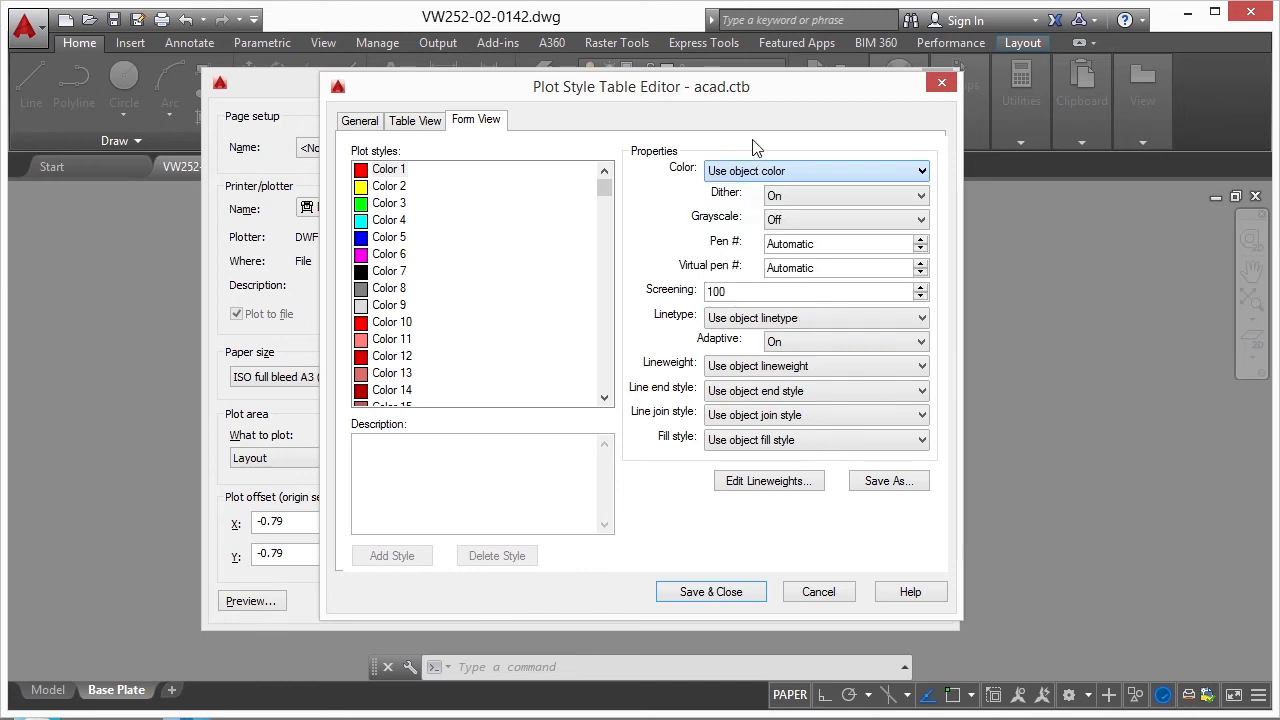
left_click(809, 198)
left_click(780, 210)
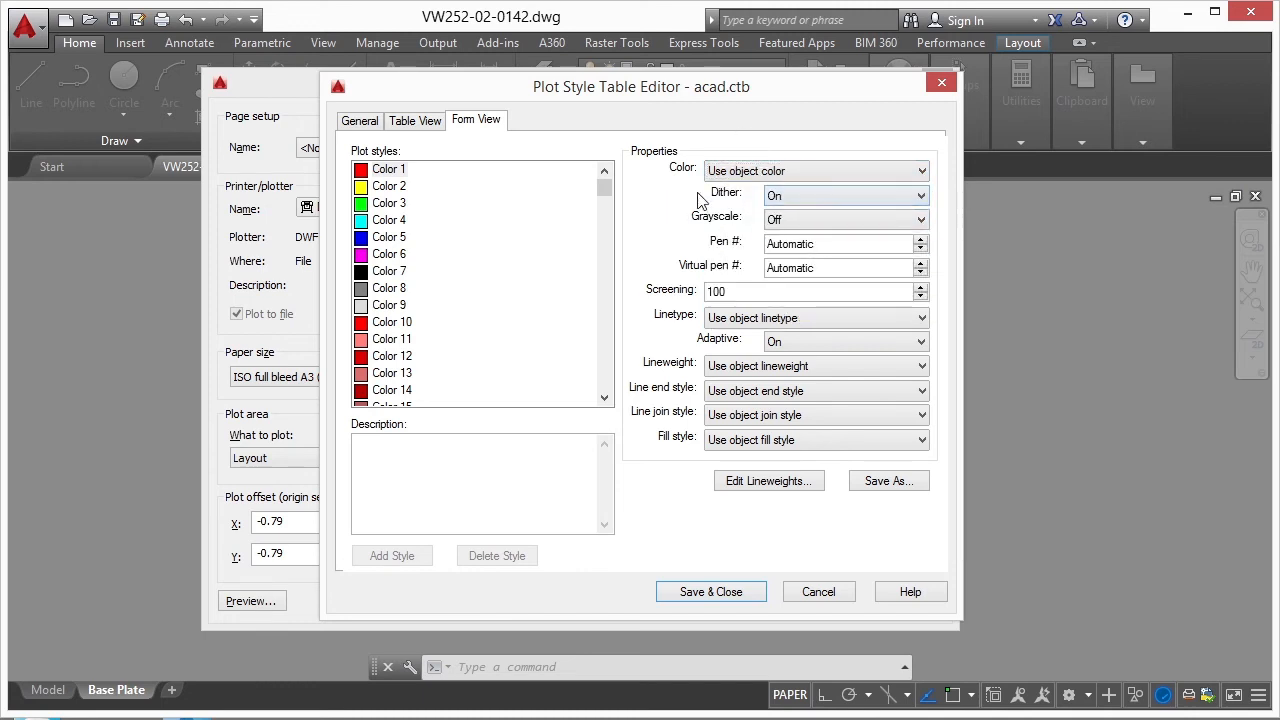
left_click(783, 220)
left_click(640, 244)
left_click(734, 320)
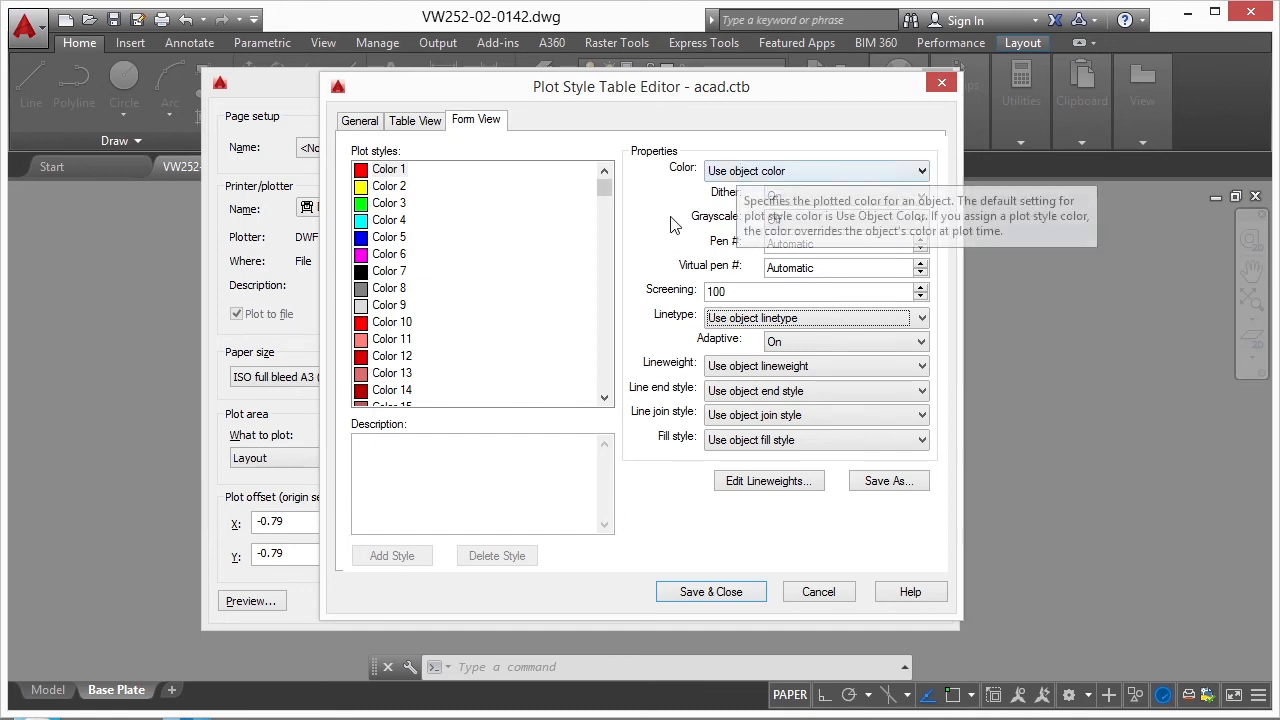
left_click(744, 174)
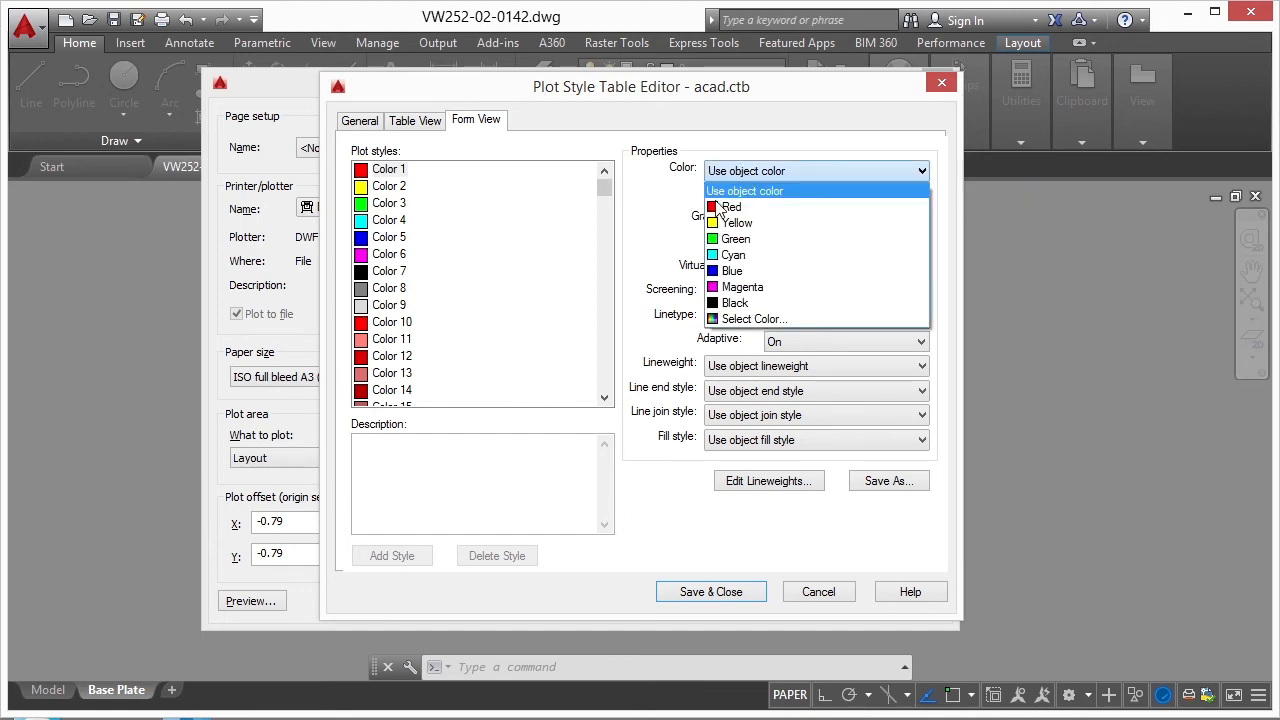
left_click(816, 171)
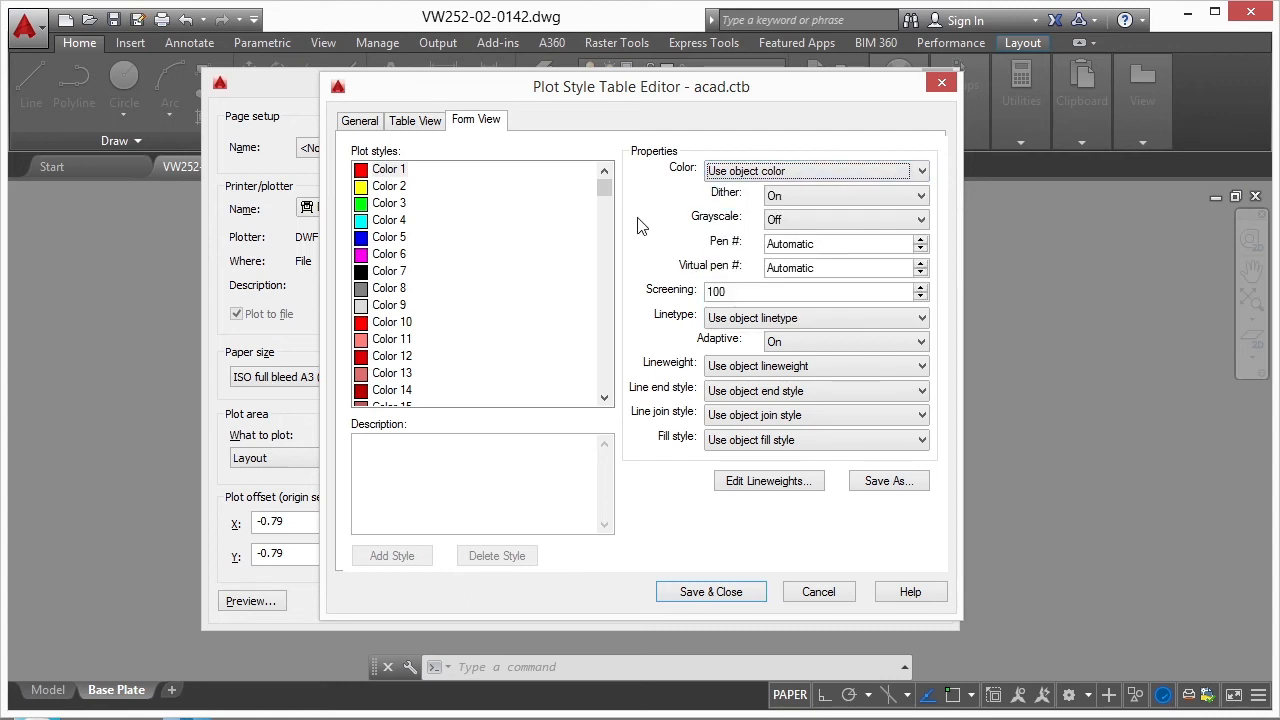
left_click(812, 367)
left_click(457, 198)
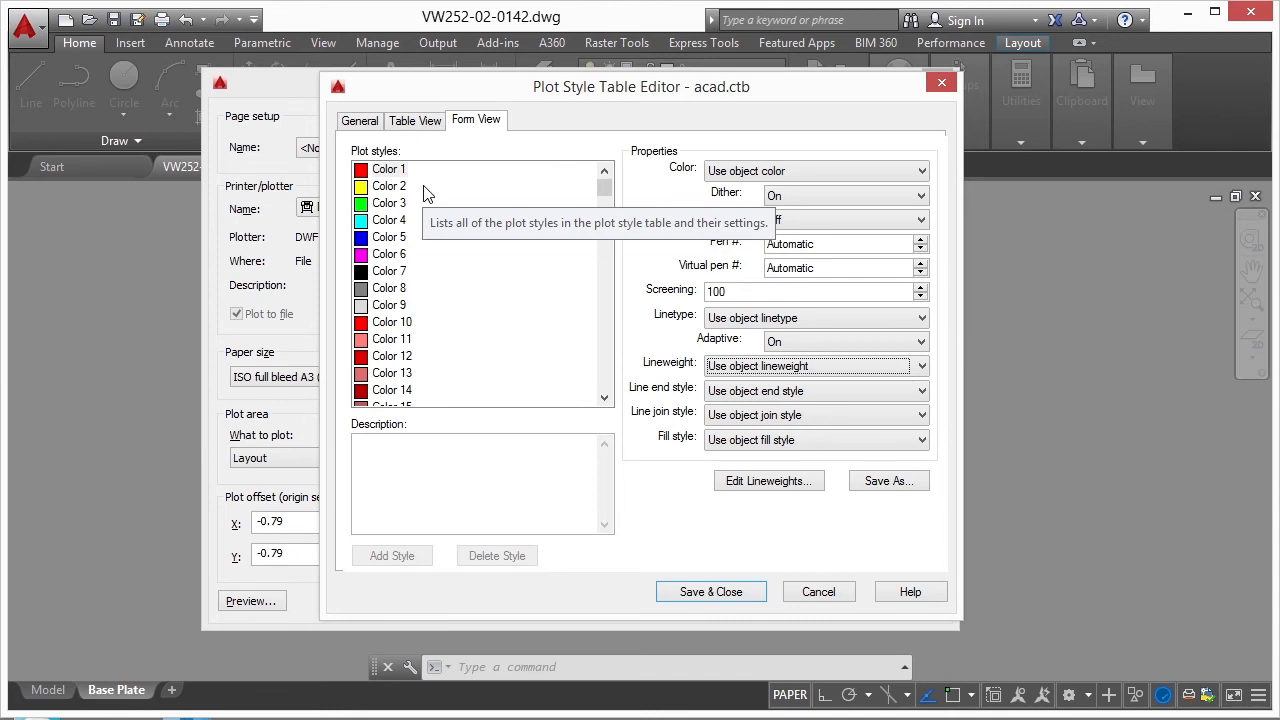
- Try a 2.0000 mm lineweight for the Color 1 plot style, compare with Color 2, and close the editor without saving
left_click(921, 368)
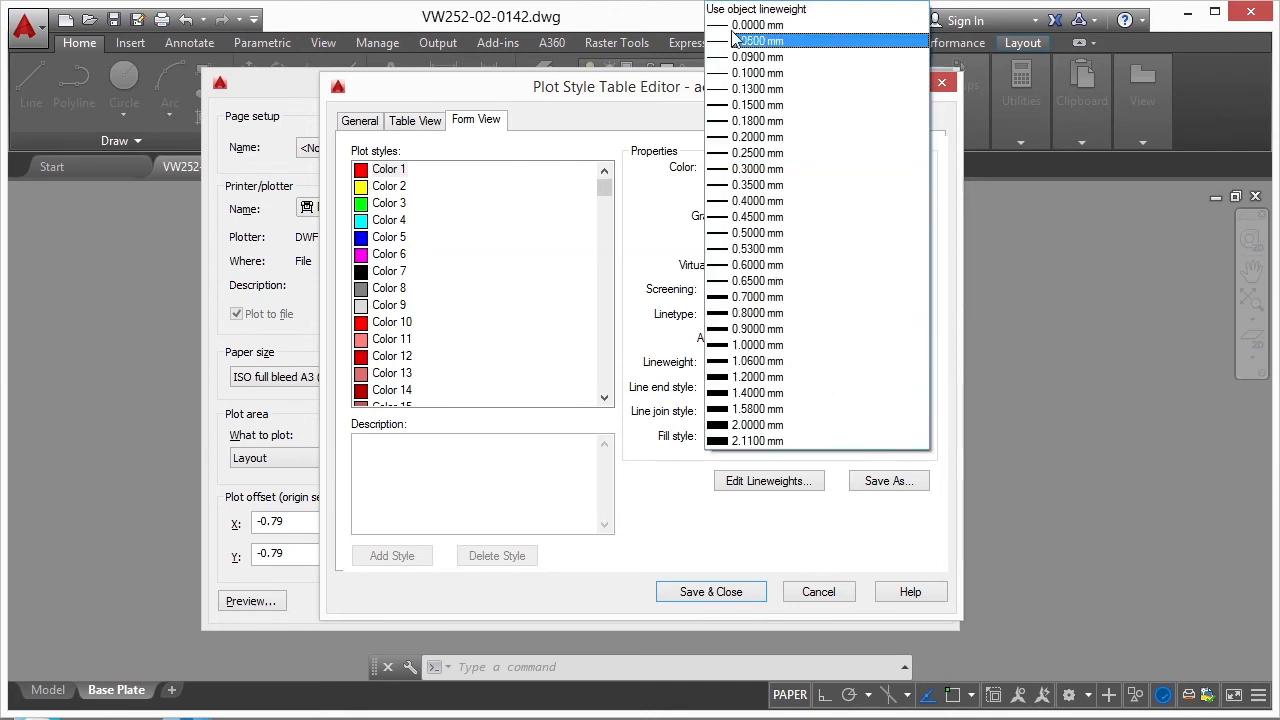
left_click(777, 427)
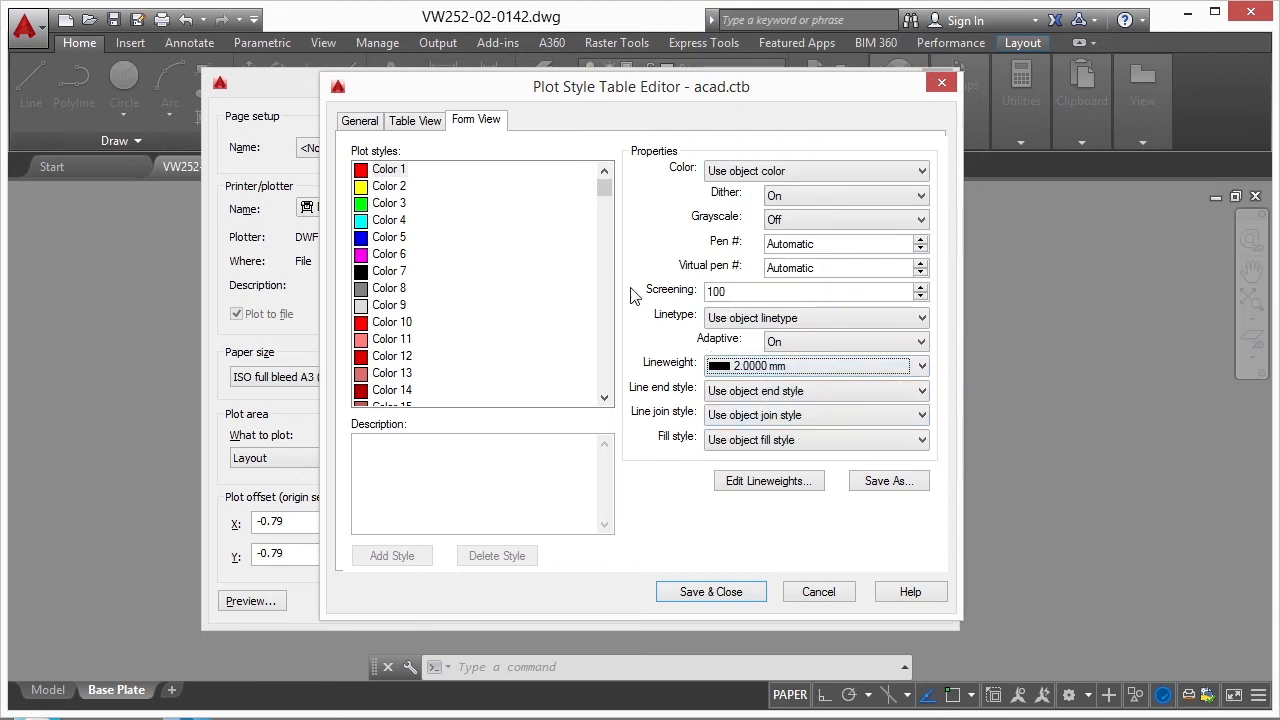
left_click(392, 187)
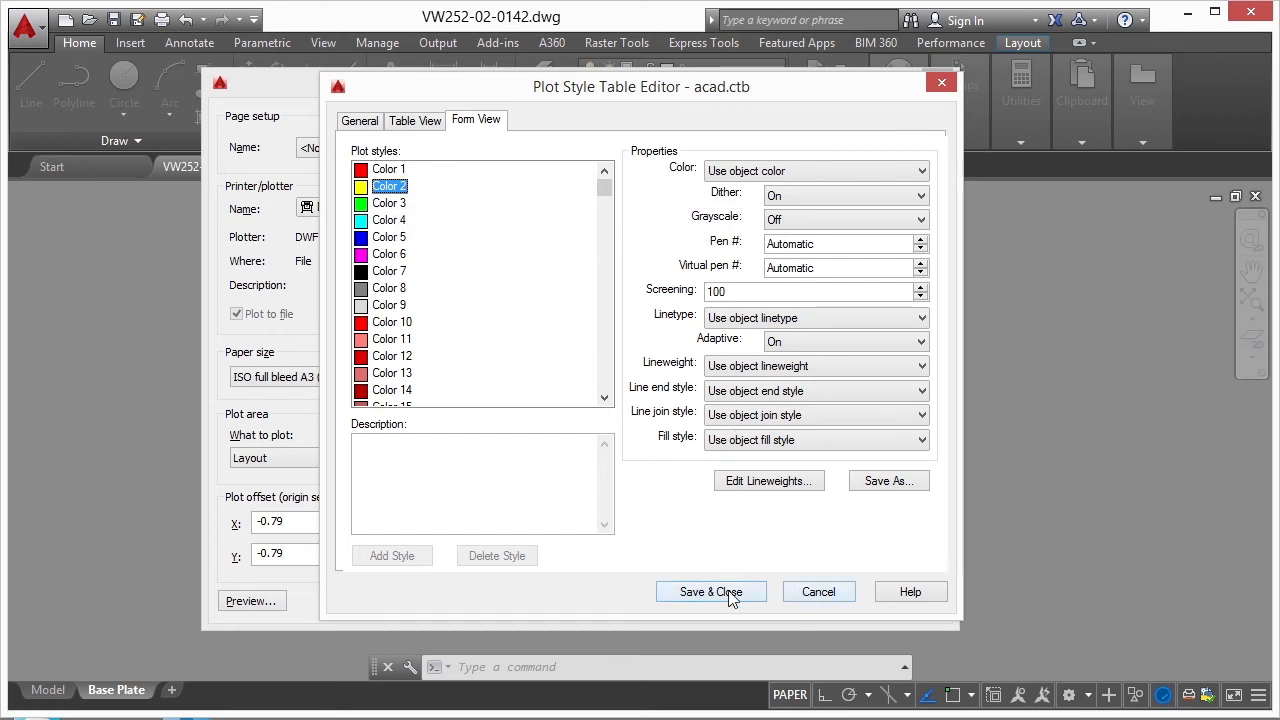
left_click(814, 594)
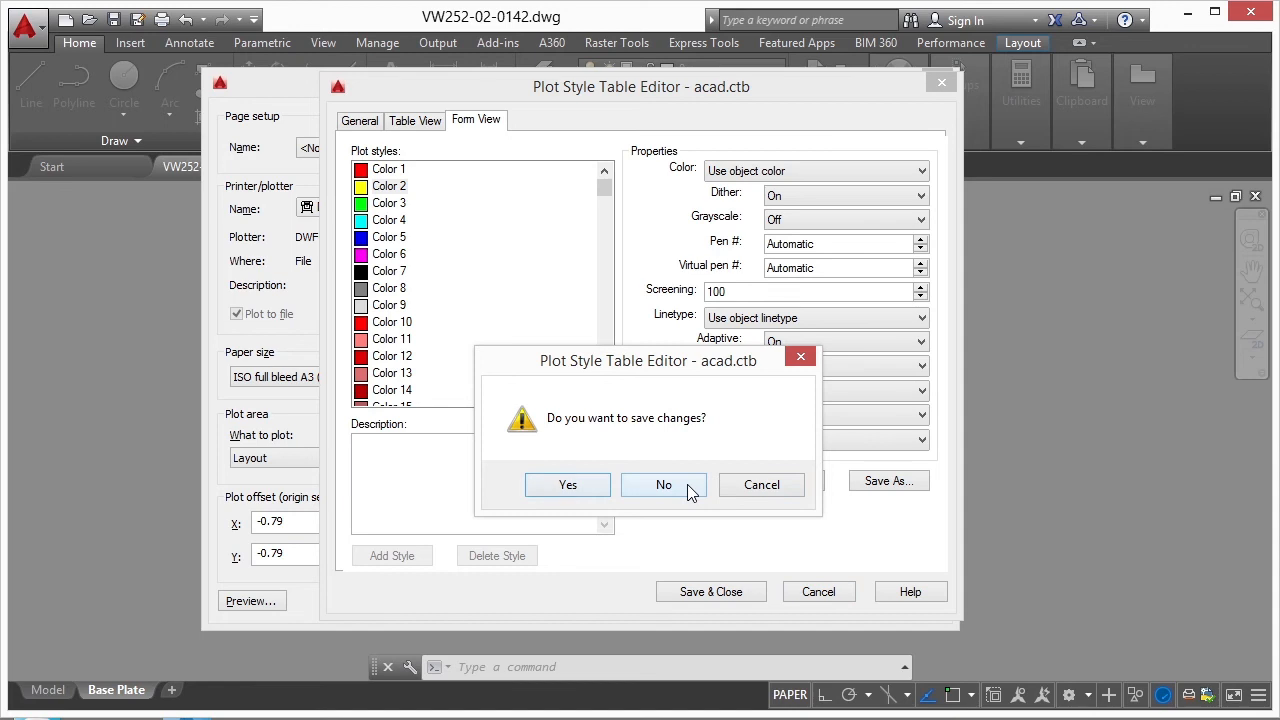
left_click(687, 484)
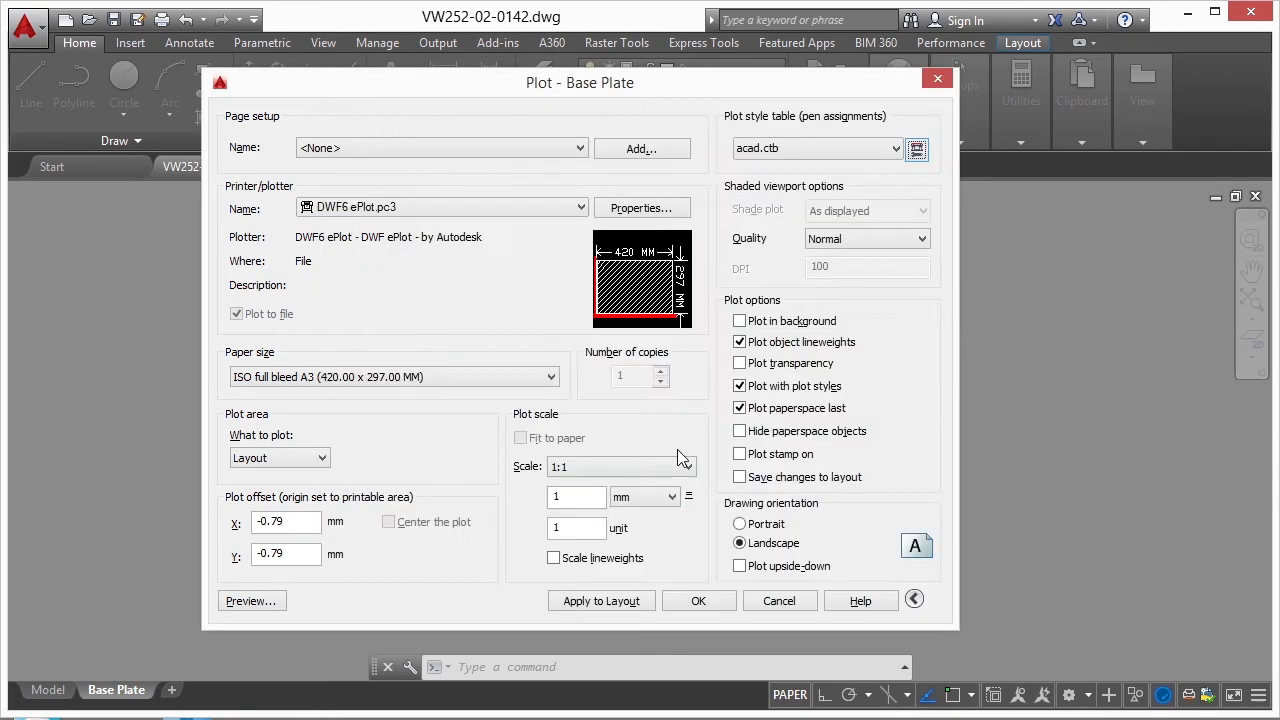
- Look through the available plot style tables without choosing a different one, and cancel the plot
left_click(895, 150)
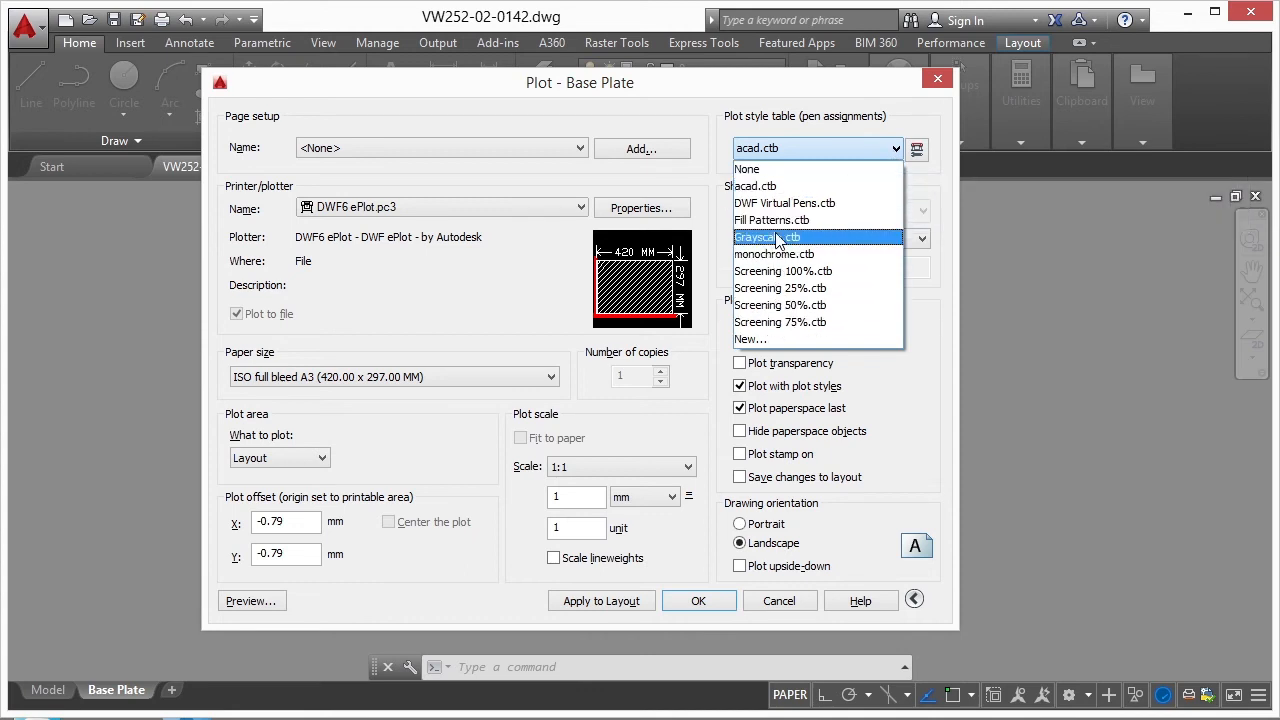
left_click(722, 92)
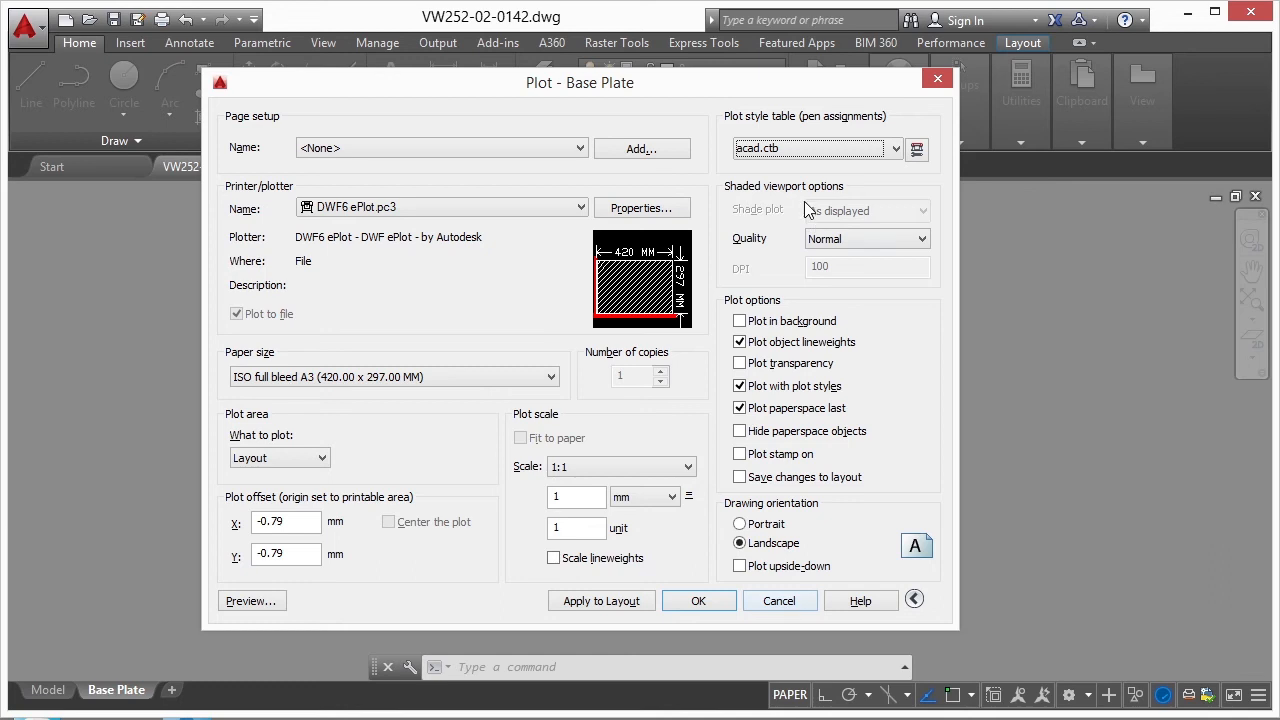
left_click(768, 594)
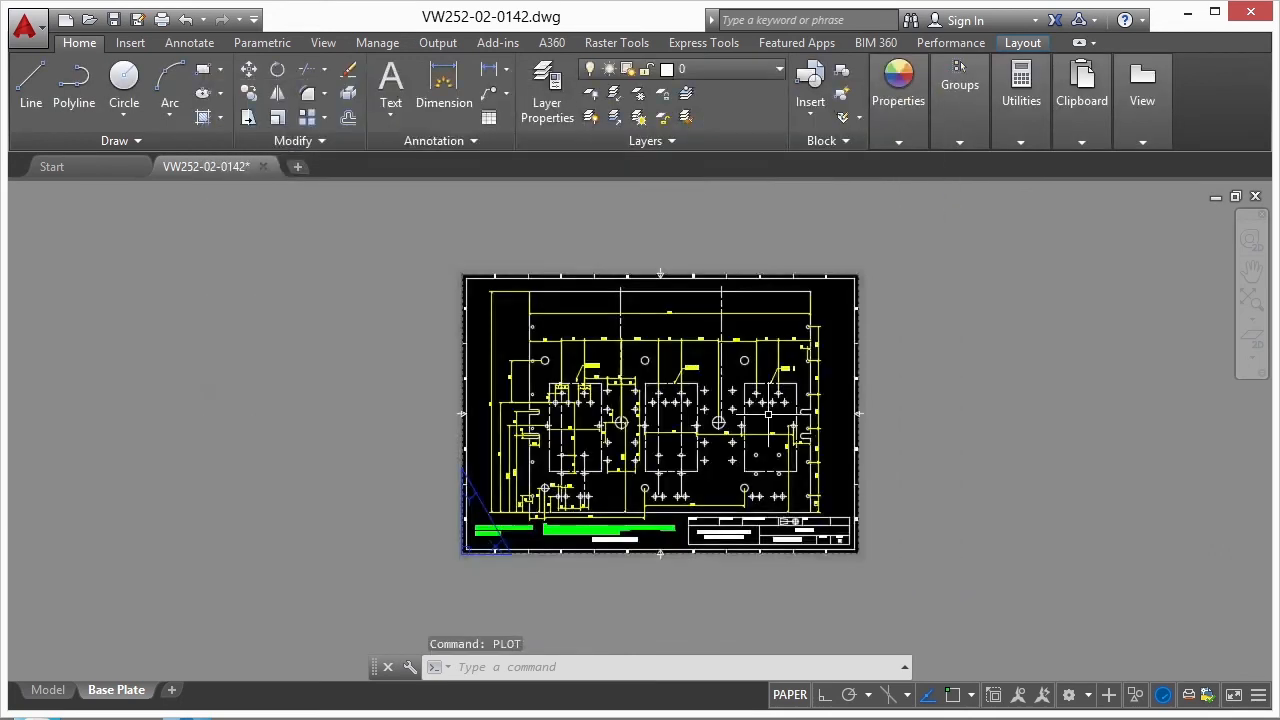
- Set the color of the Dimensions layer to red in the layer properties
type("la")
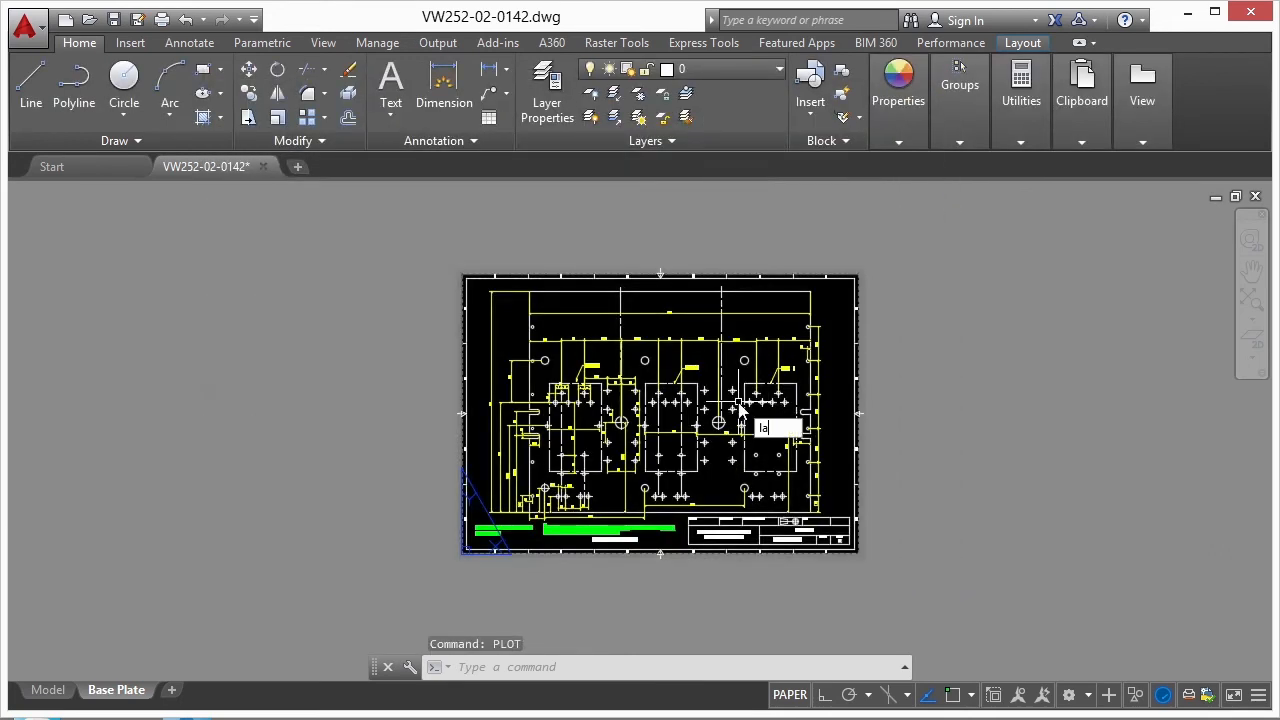
key("Return")
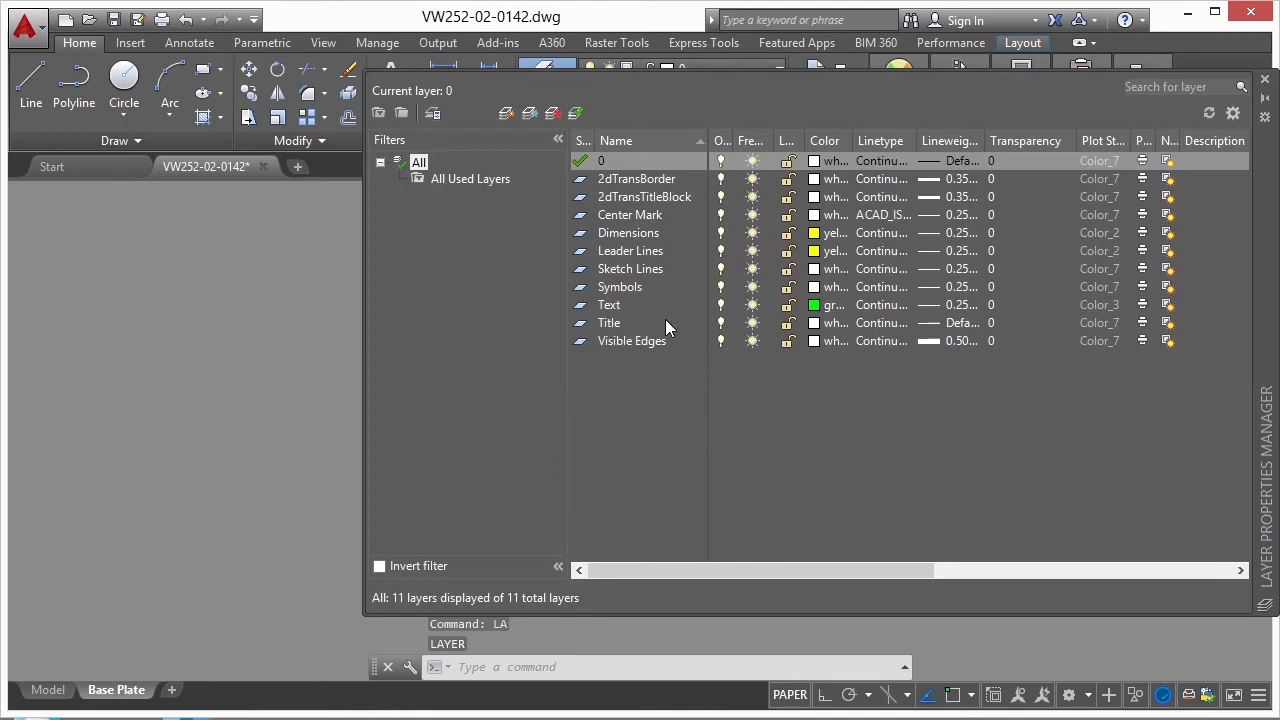
left_click(822, 233)
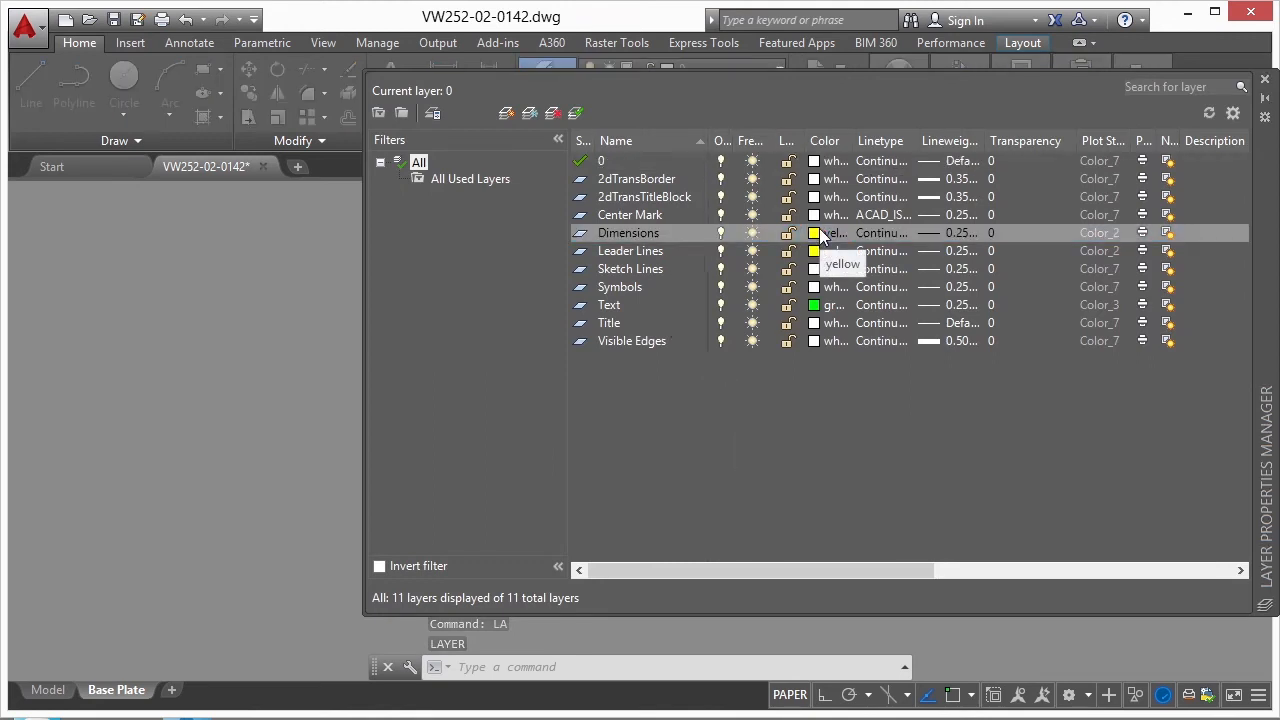
left_click(483, 414)
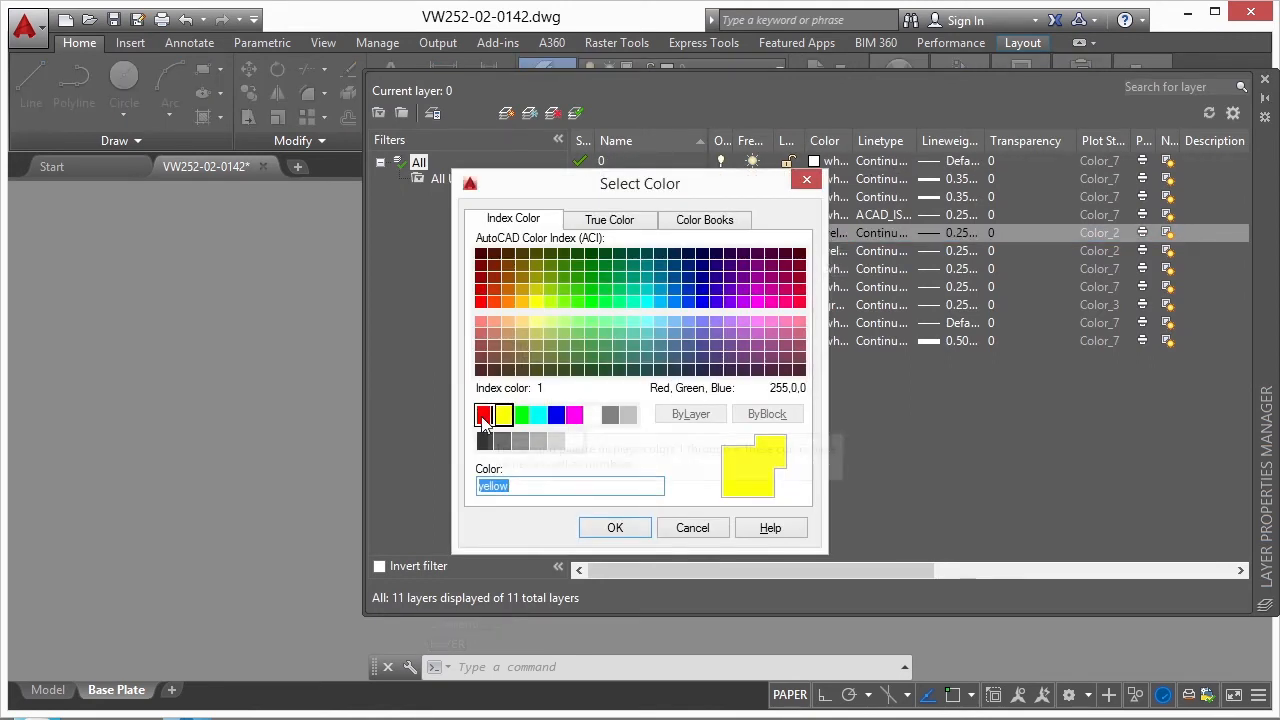
left_click(615, 527)
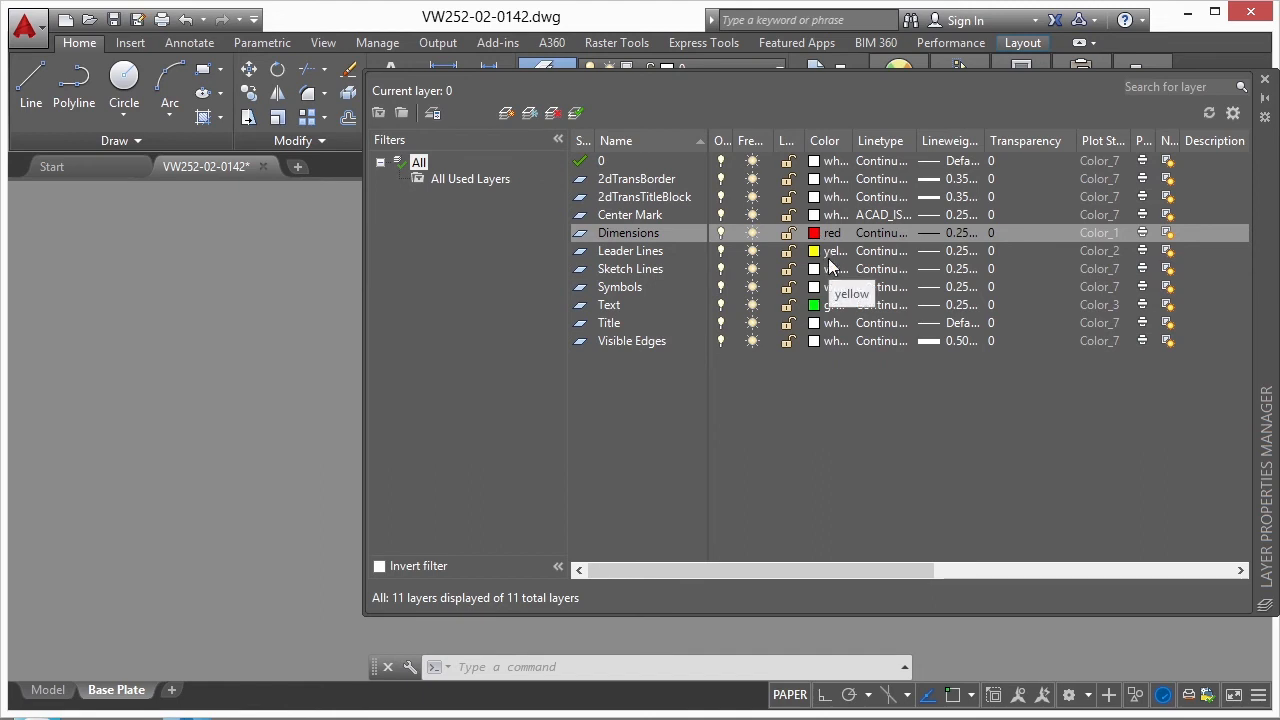
- Close the layer properties, check the plot style table assigned to the Base Plate layout, and cancel the plot
left_click(1264, 79)
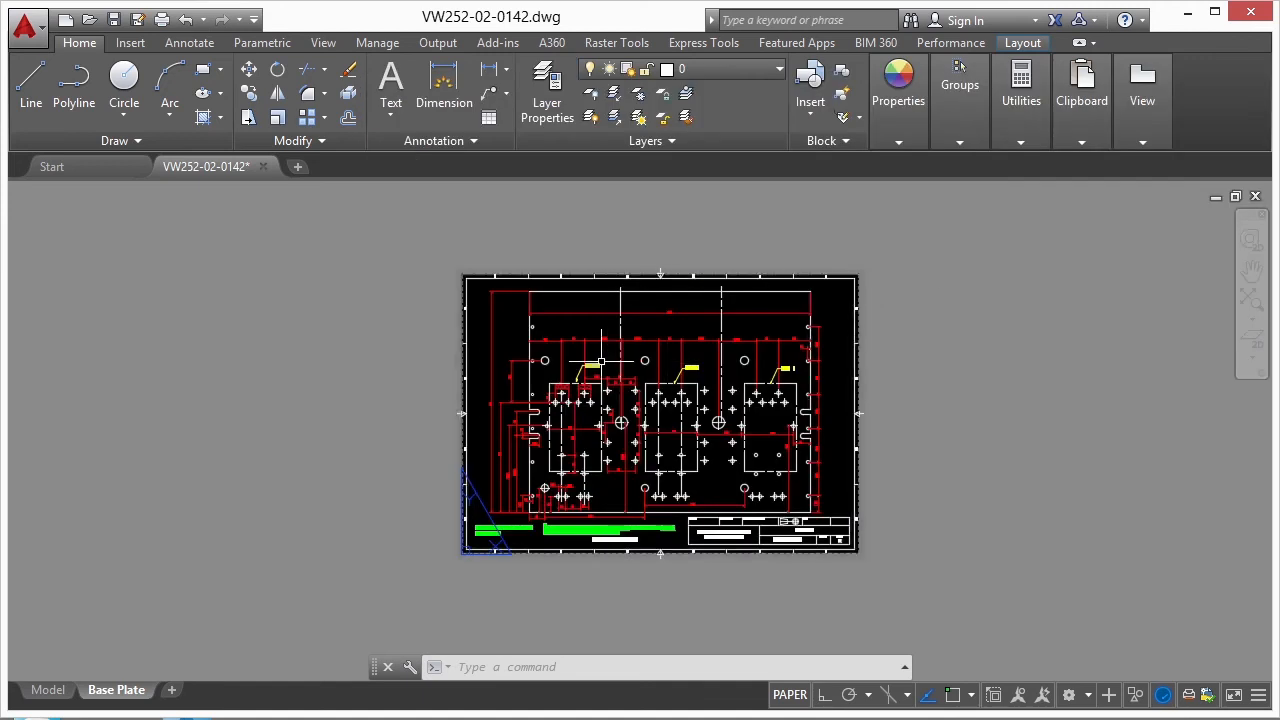
type("plot")
key("Return")
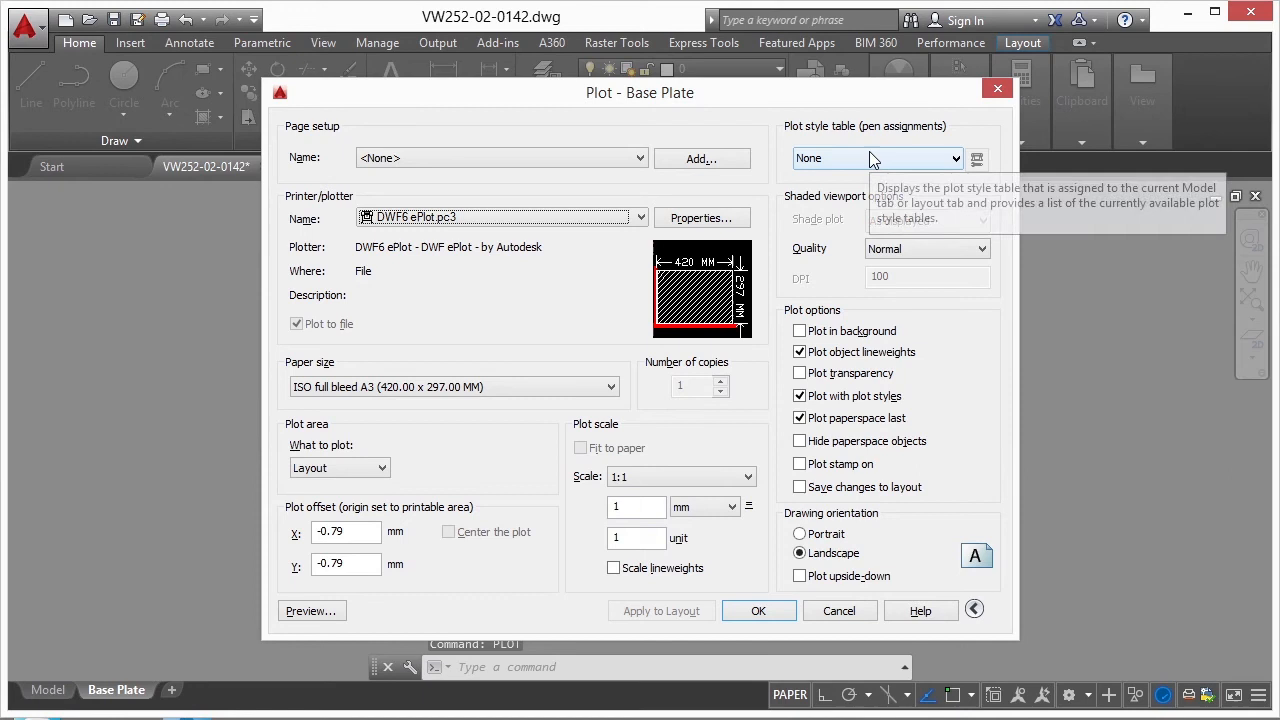
left_click(838, 611)
- Set the lineweight of the Dimensions layer to 1.00 mm and close the layer properties
type("la")
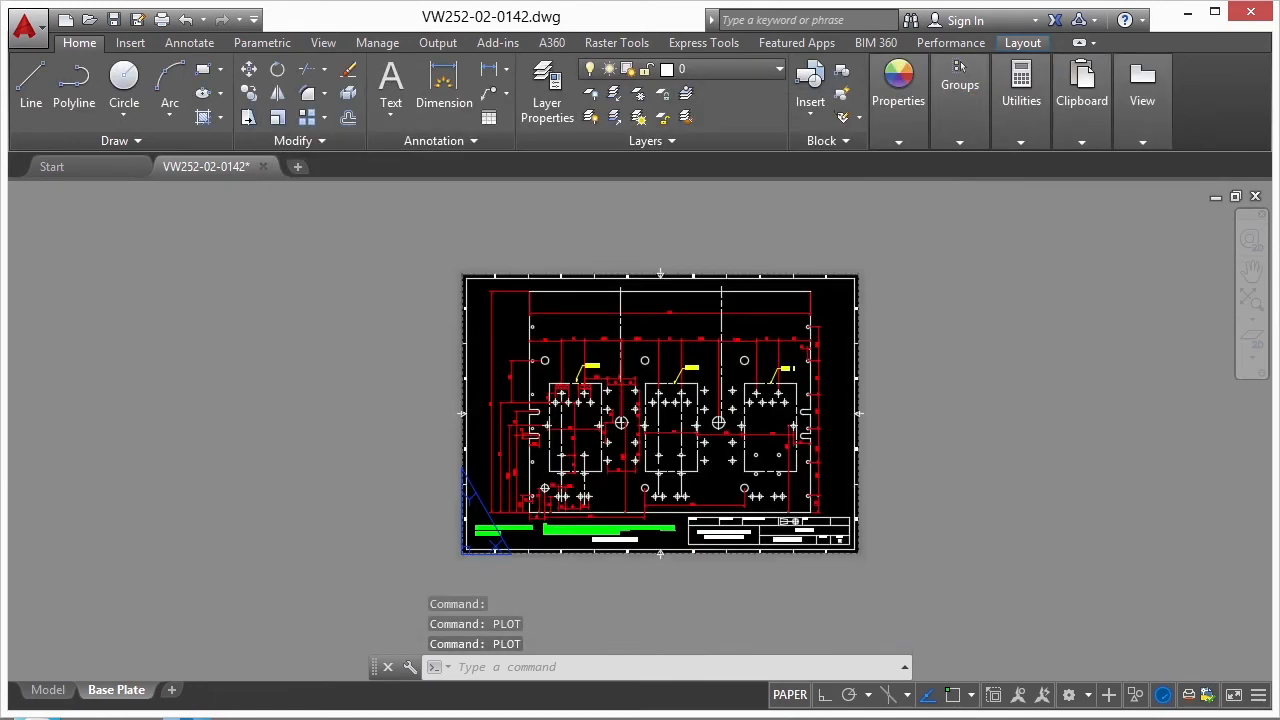
key("Return")
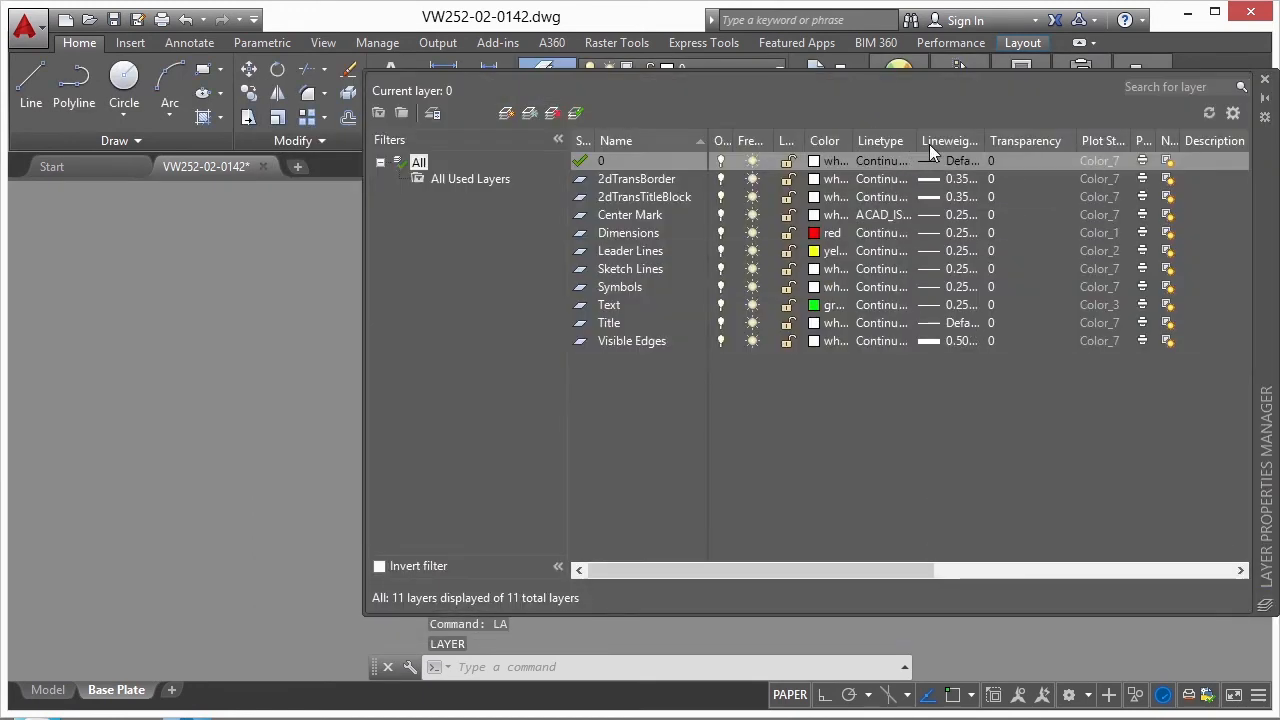
left_click_drag(985, 142, 1049, 142)
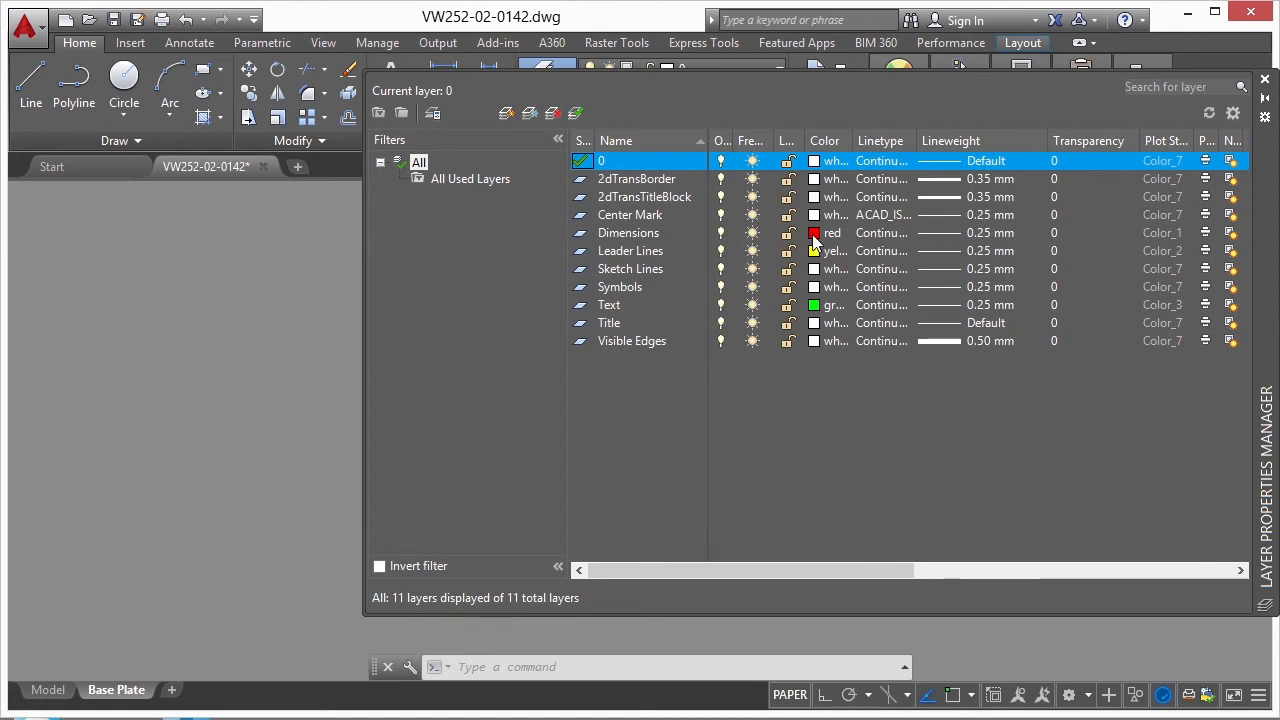
left_click(981, 236)
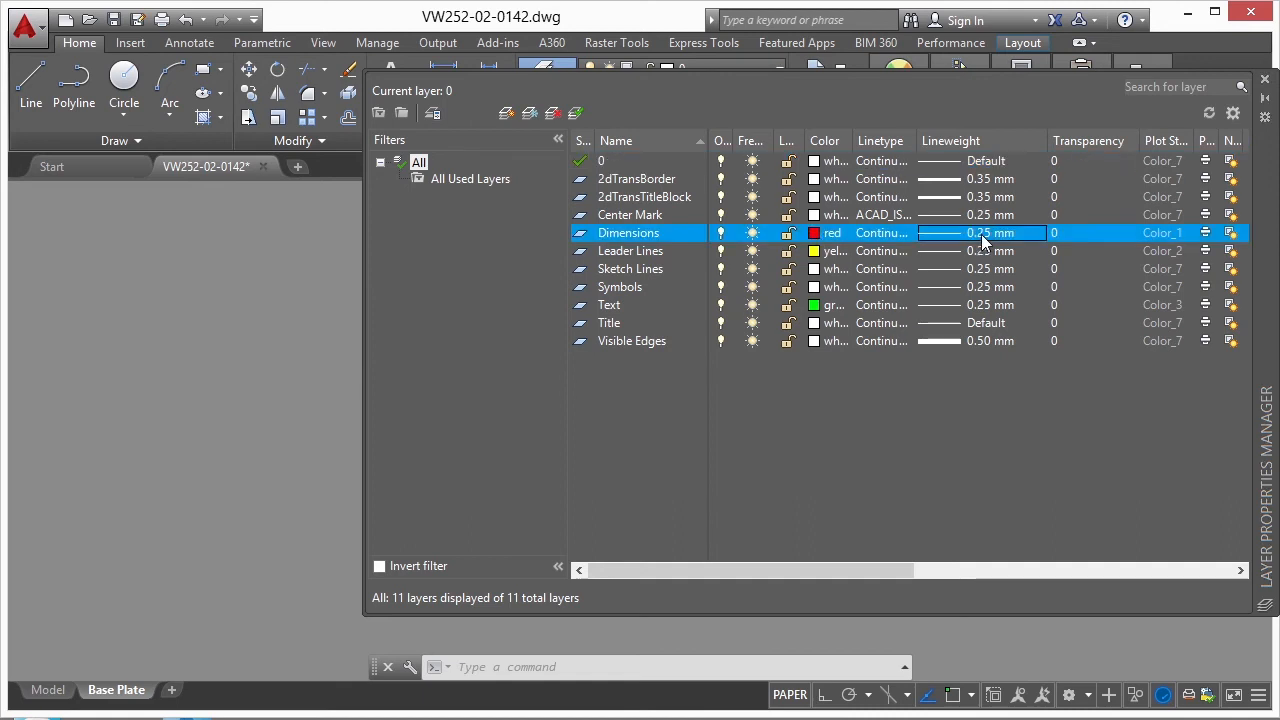
left_click(981, 234)
left_click_drag(745, 293, 745, 350)
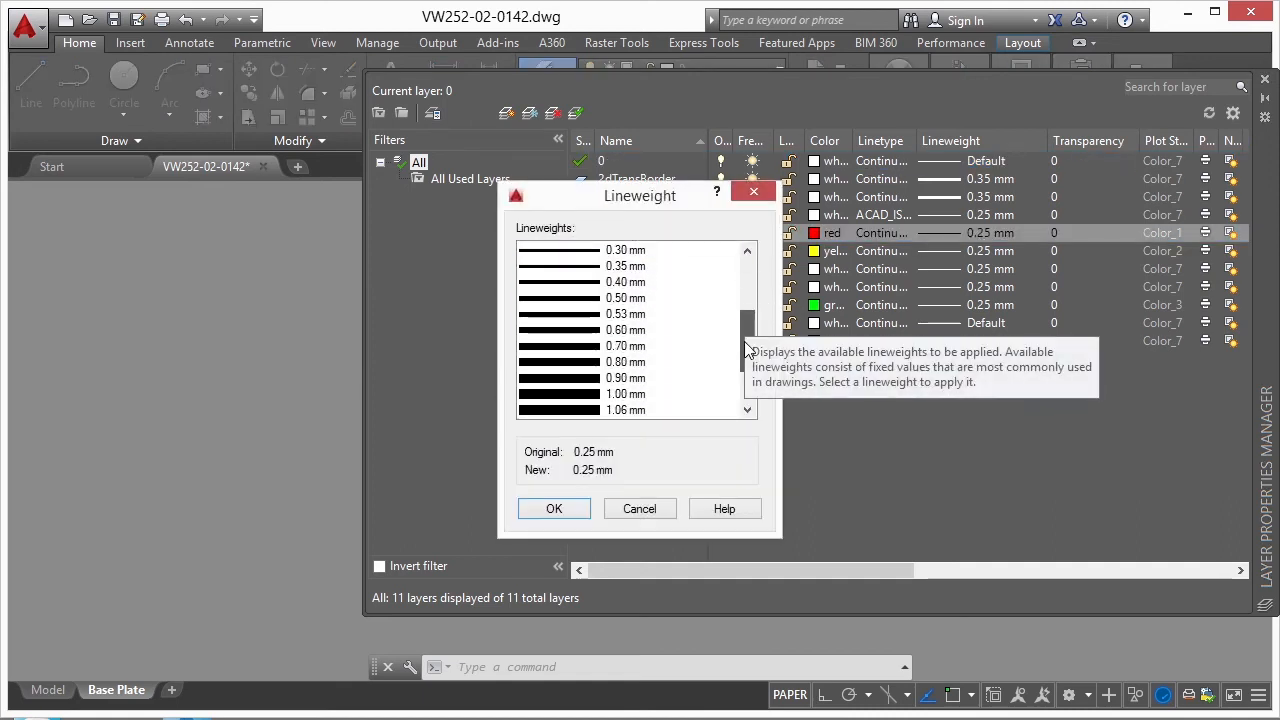
left_click(566, 396)
left_click(556, 509)
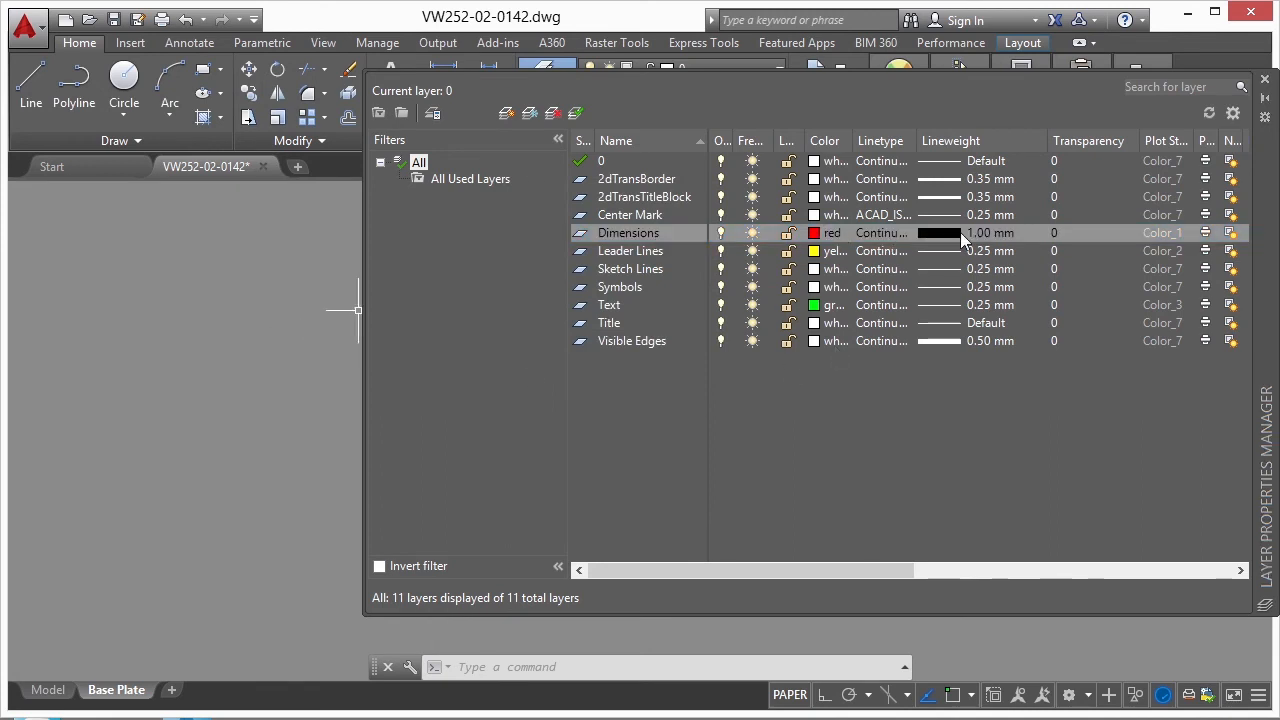
left_click(1264, 79)
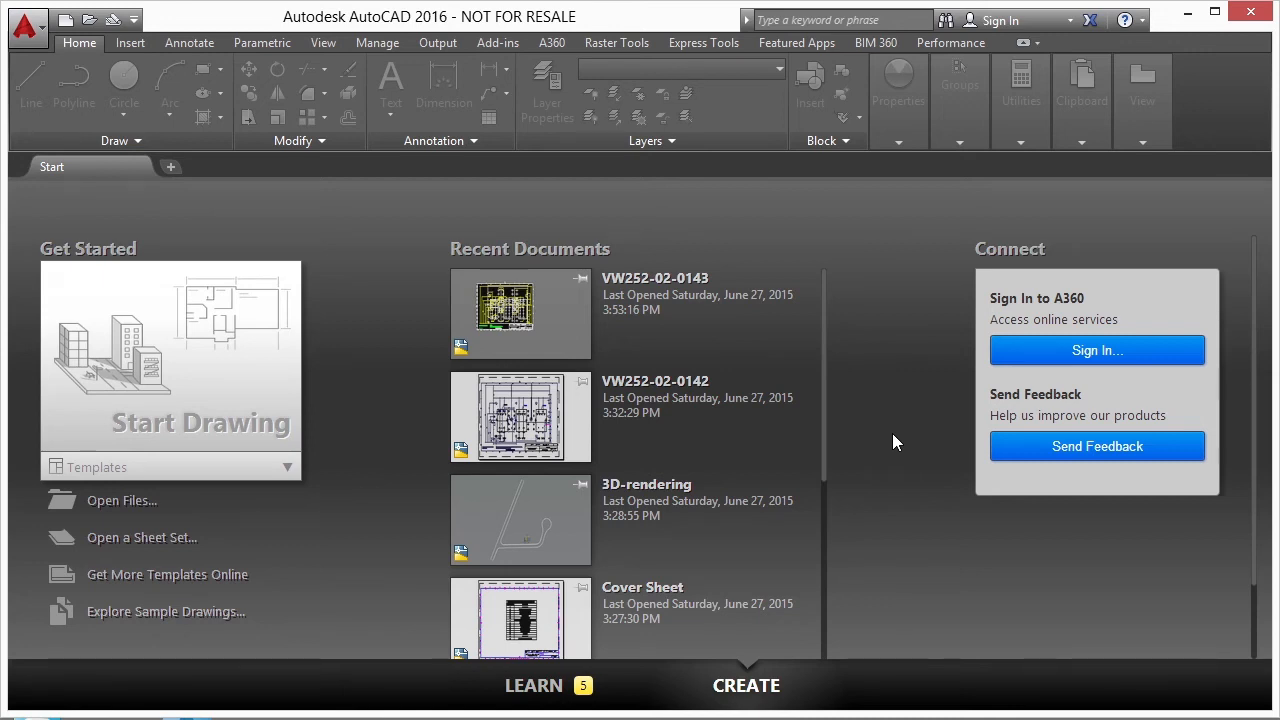
- Open the drawing VW252-02-0143.dwg and display its layer properties with the color names fully readable
left_click(100, 501)
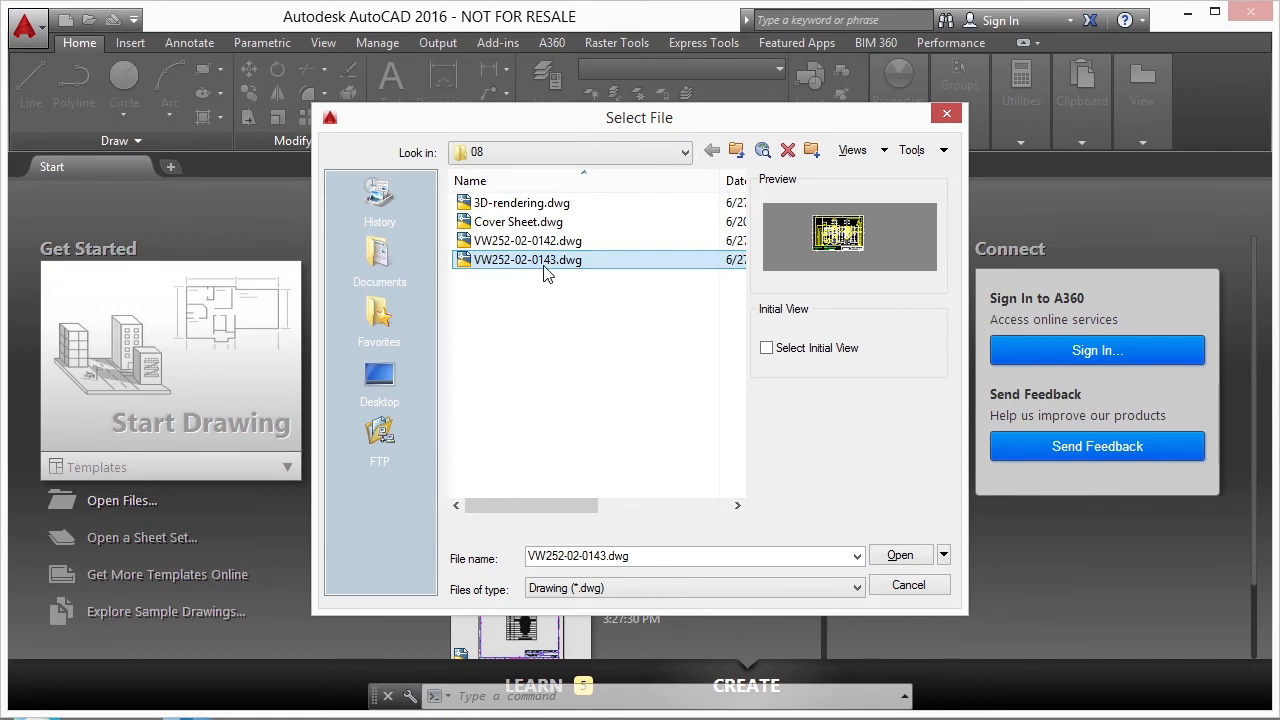
left_click(902, 561)
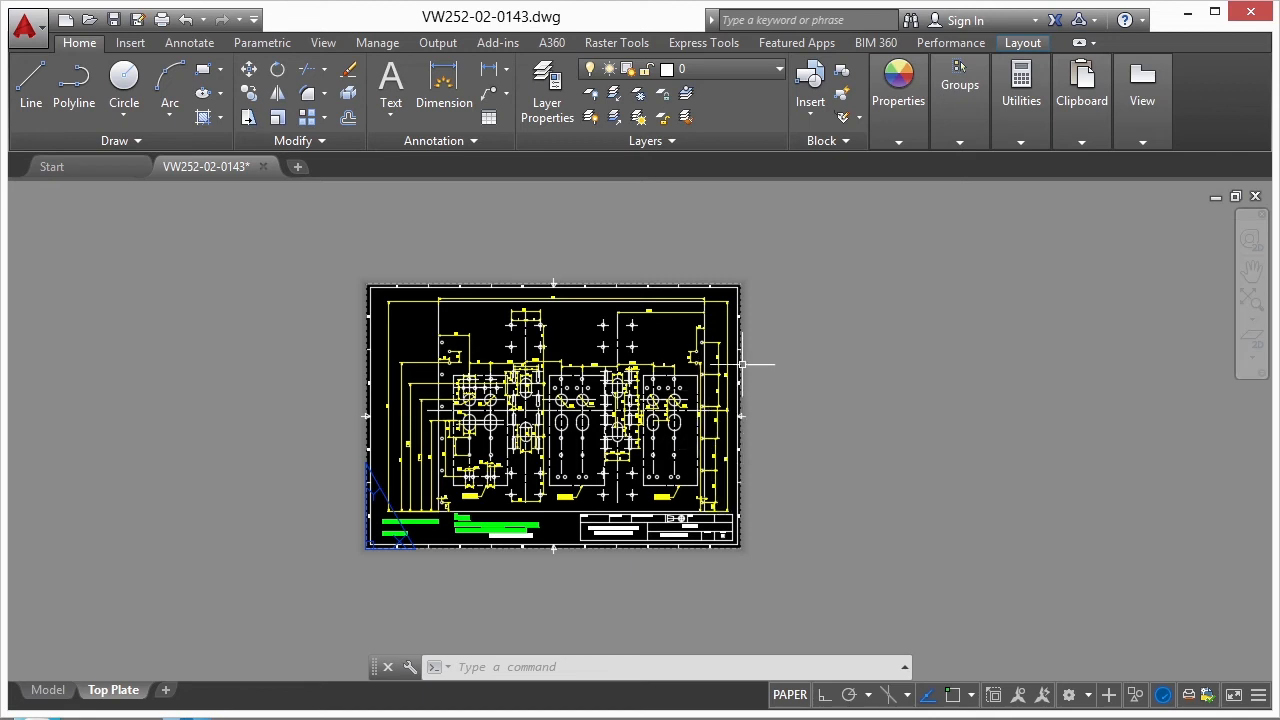
type("LA")
key("Return")
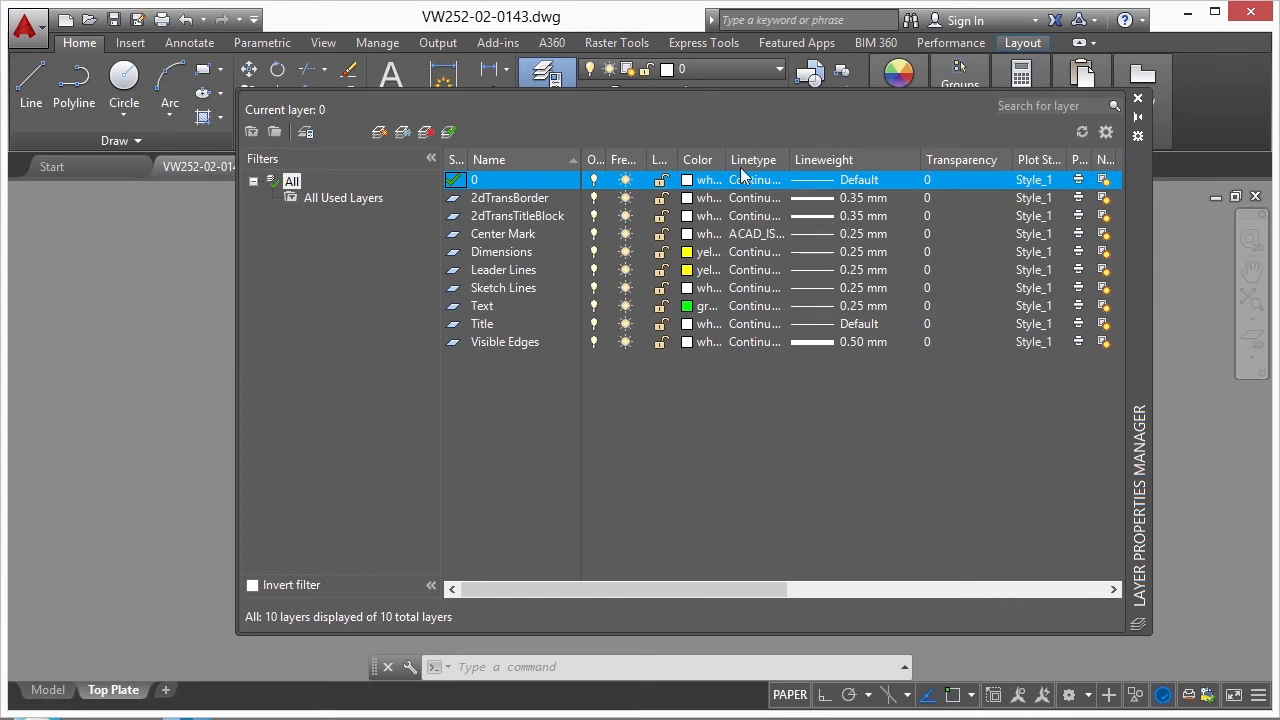
left_click_drag(727, 160, 748, 160)
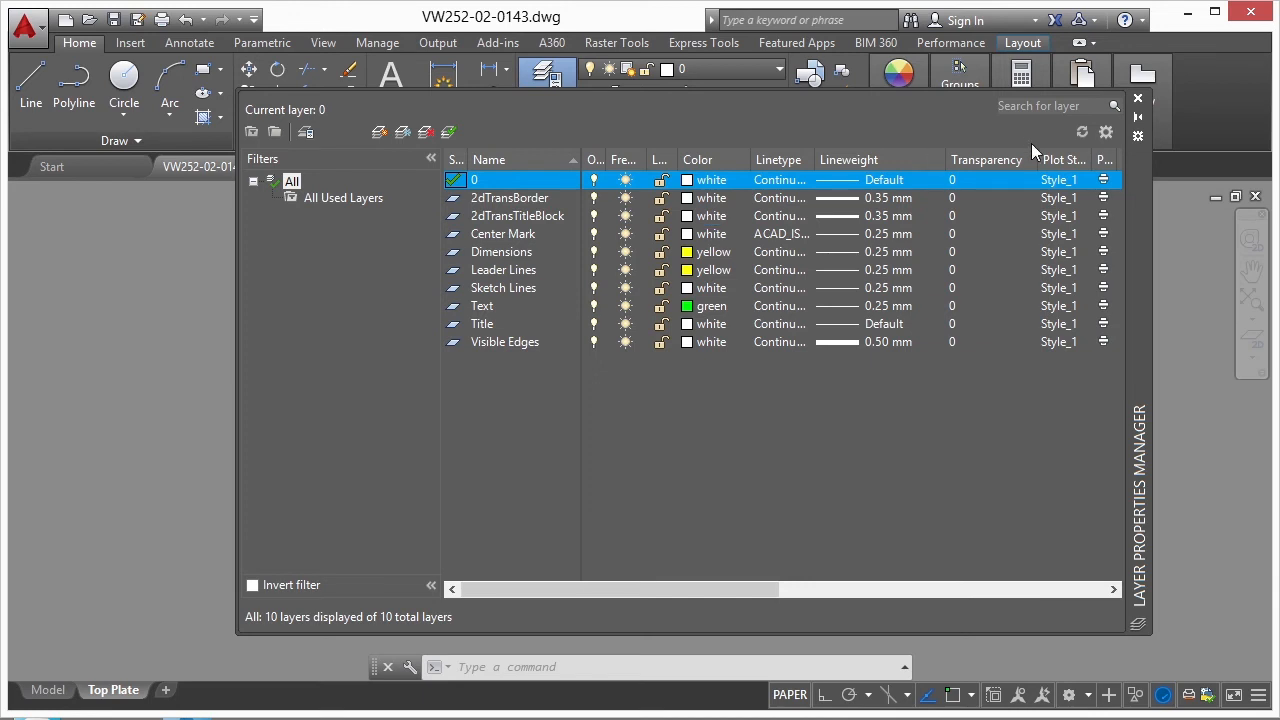
left_click(1062, 198)
left_click(1062, 198)
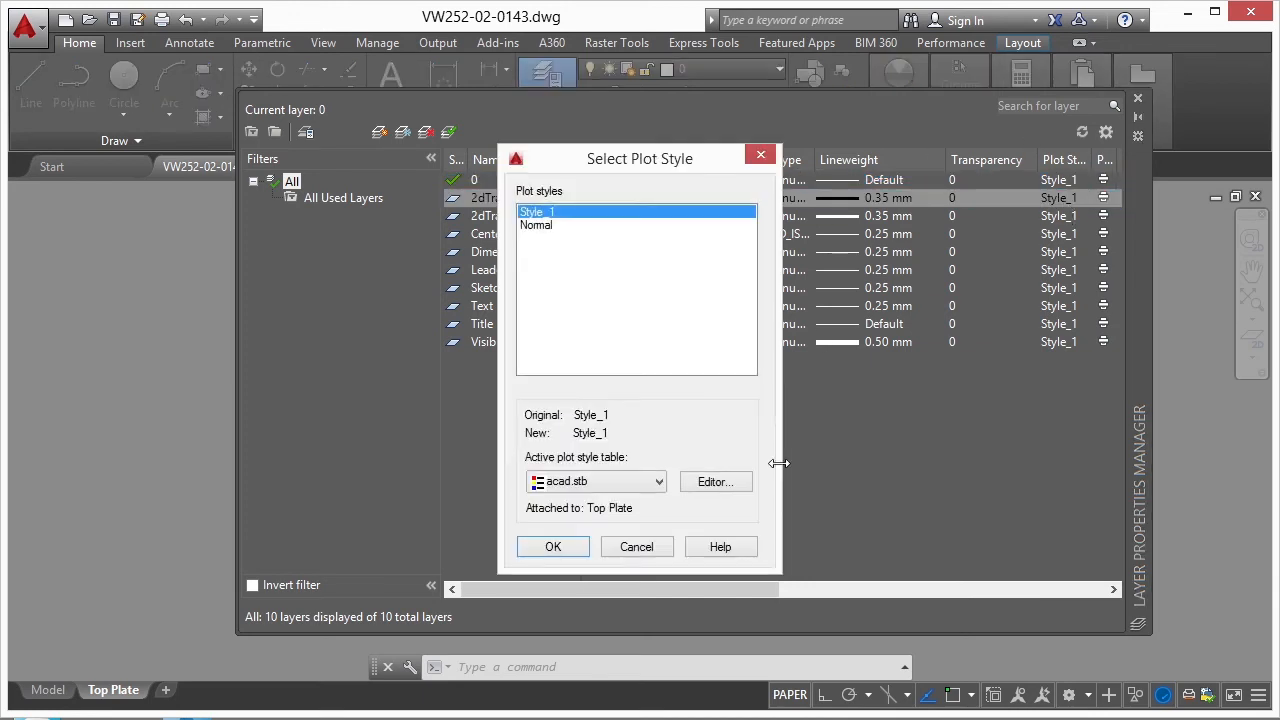
left_click(640, 547)
- Open the plot style selection for layer 0 and set the active plot style table to Autodesk-MONO.stb
left_click(1060, 182)
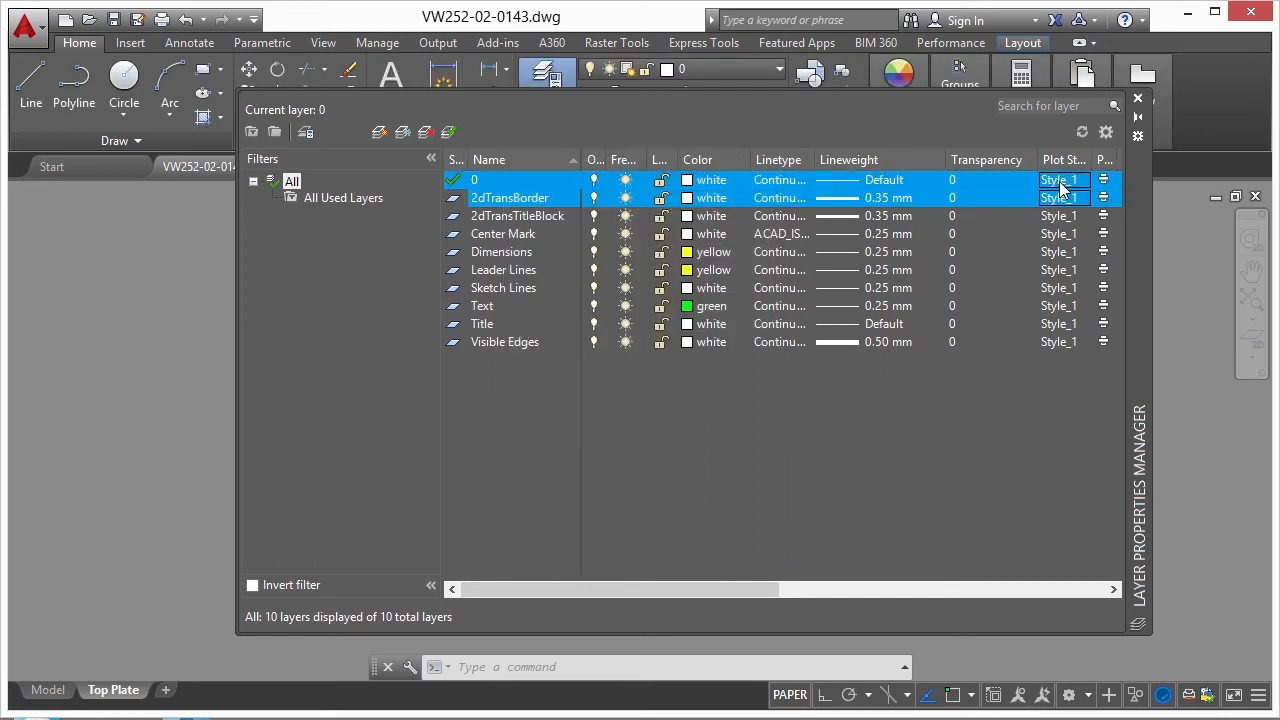
left_click(1060, 182)
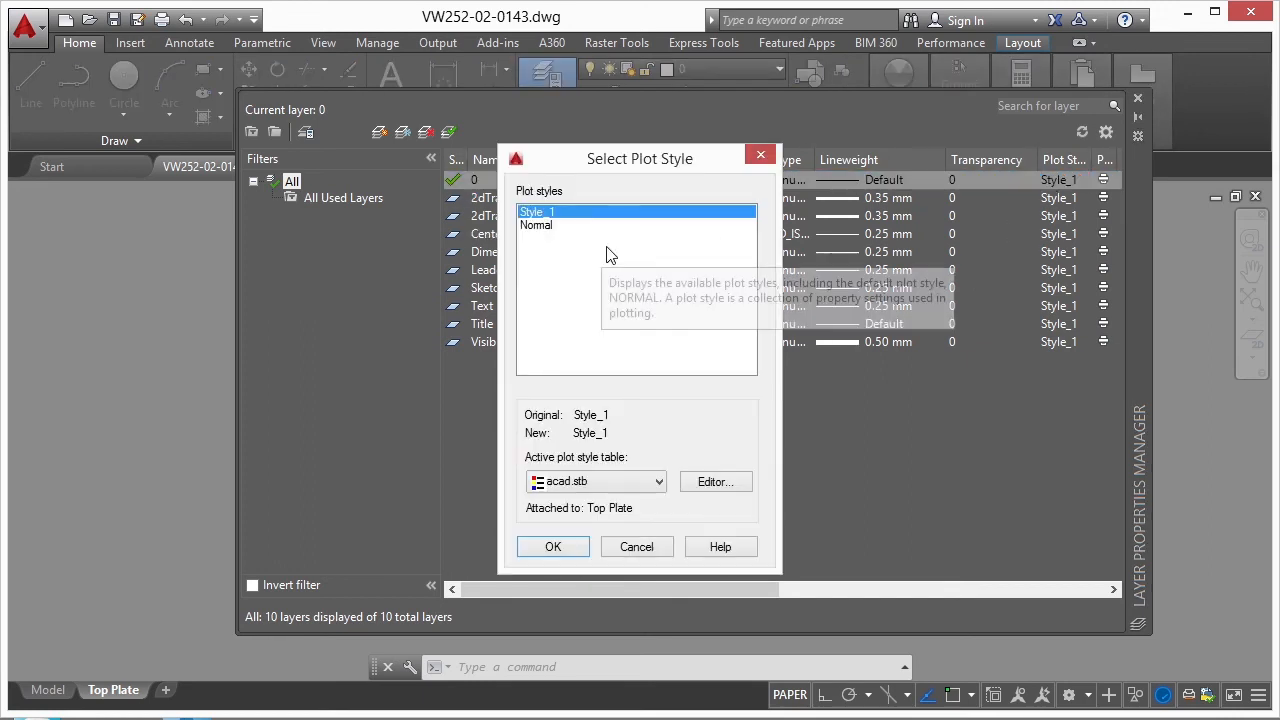
left_click_drag(622, 162, 623, 146)
left_click(549, 210)
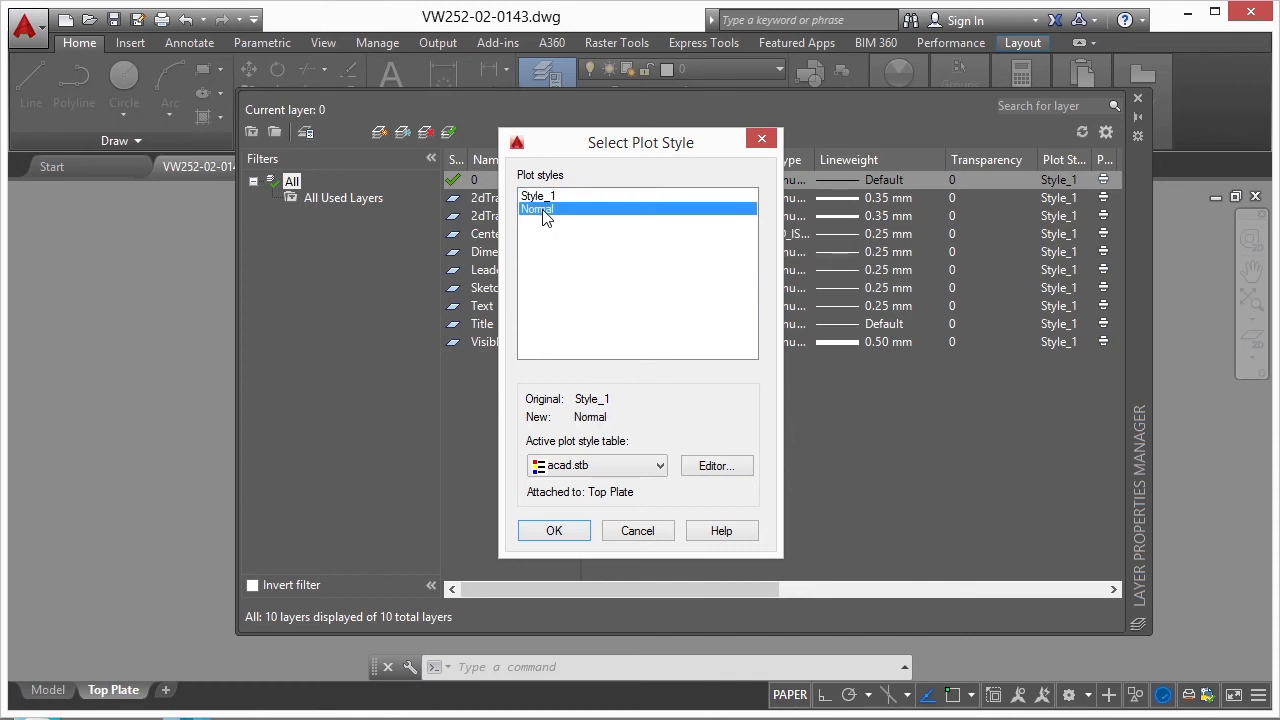
left_click(557, 197)
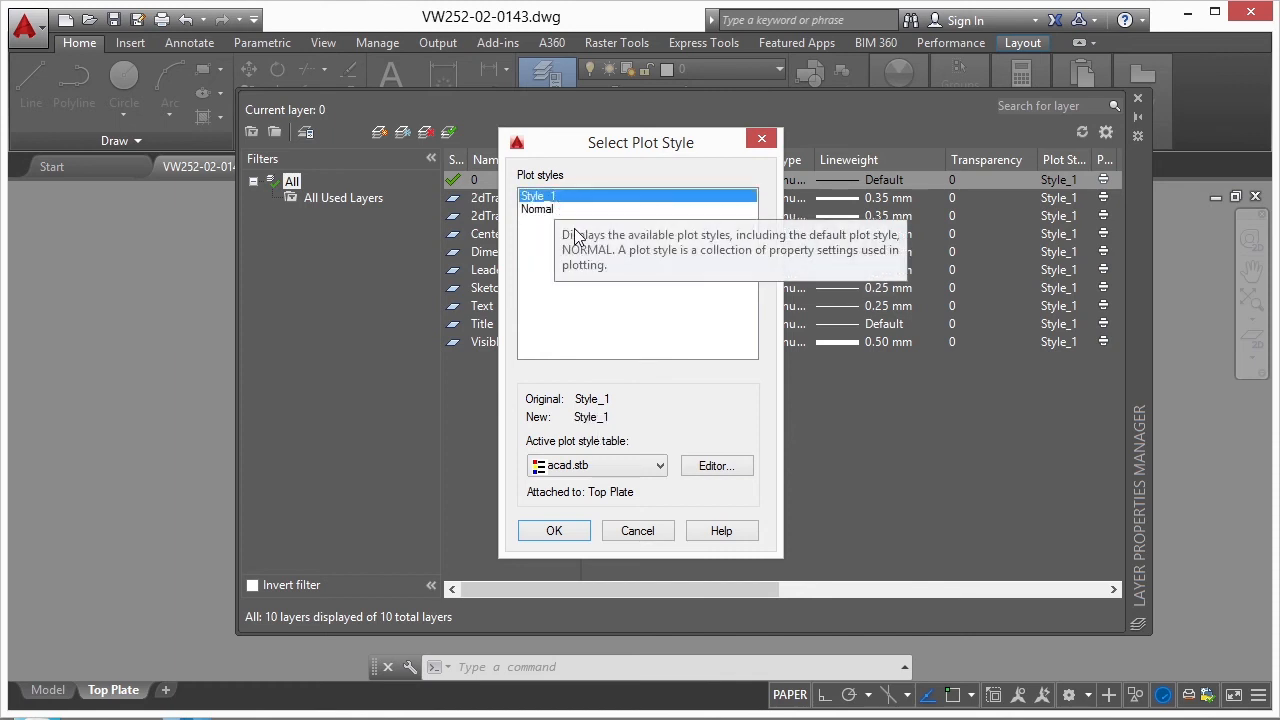
left_click(655, 468)
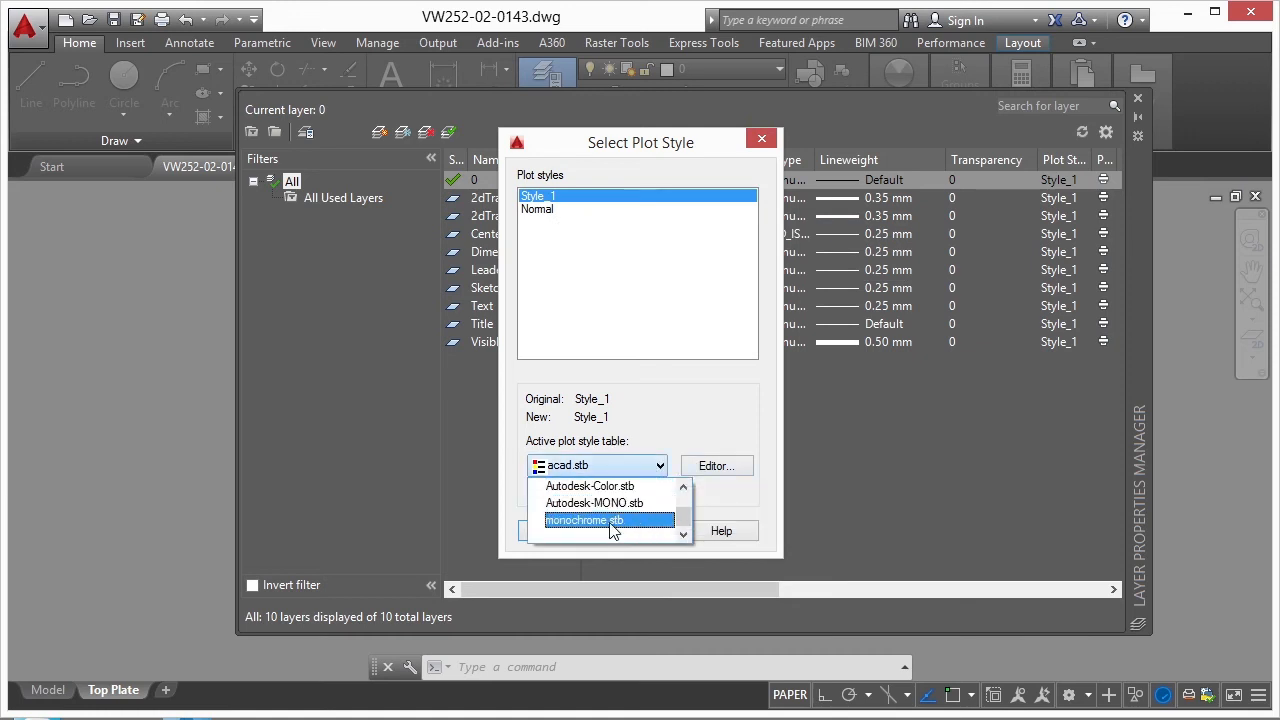
scroll(613, 515, "down", 1)
left_click(608, 502)
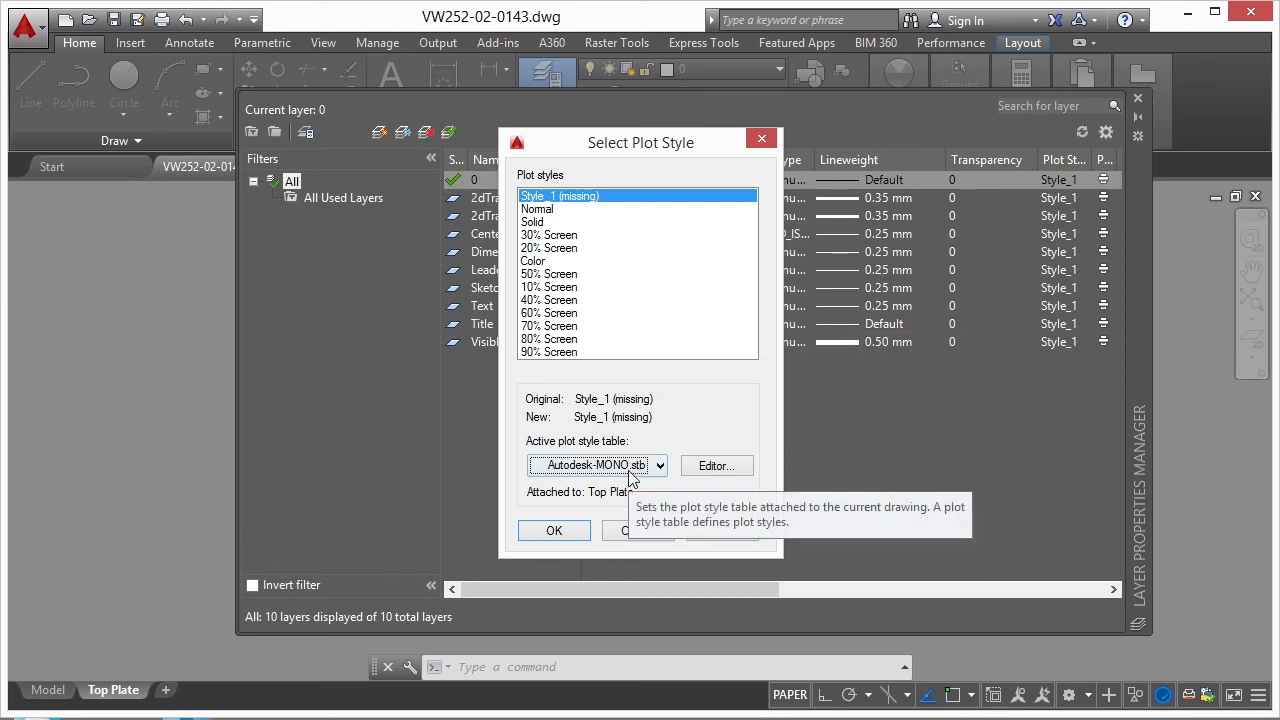
- Go through the Normal, Solid and 30% Screen plot styles and select Color for layer 0
left_click(556, 210)
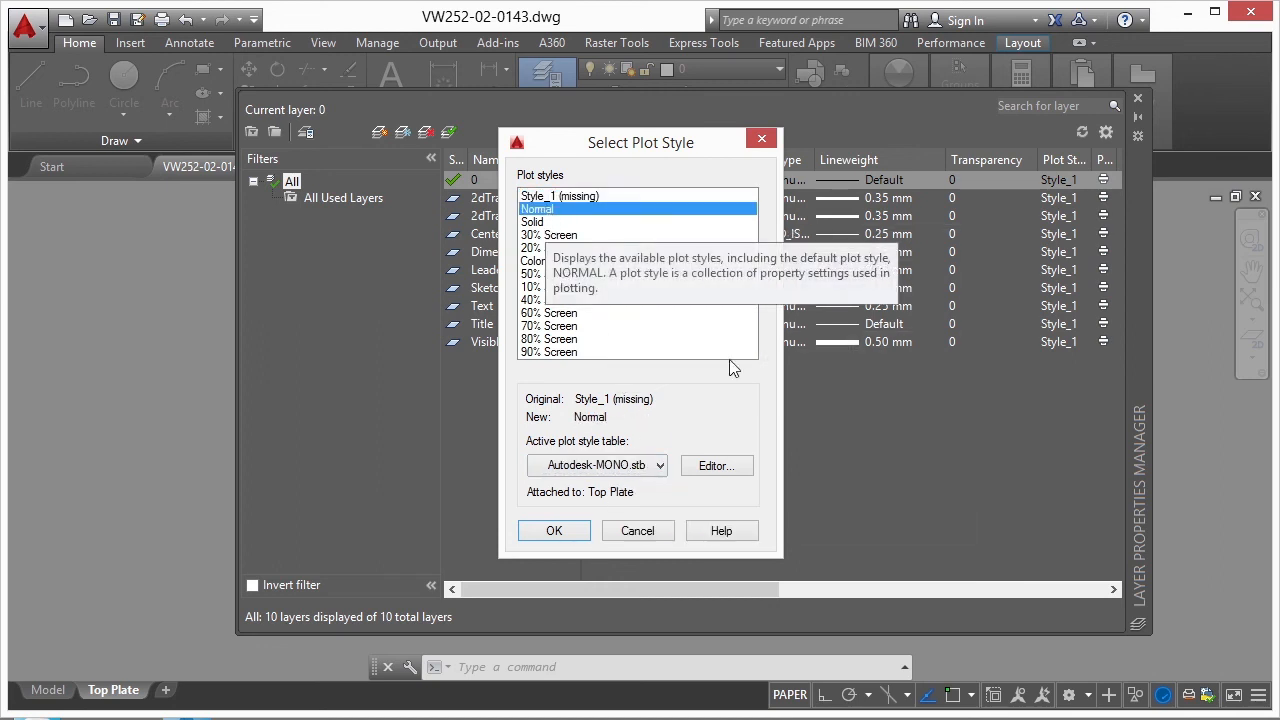
left_click(534, 222)
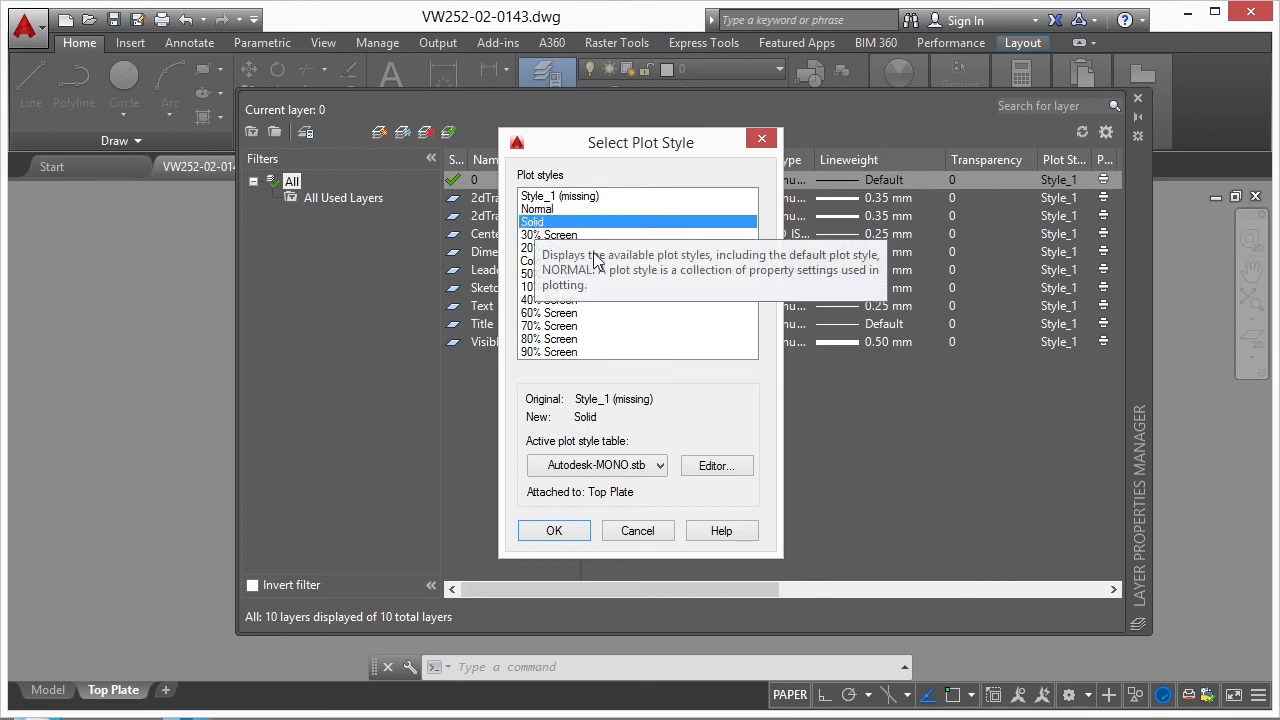
left_click(562, 236)
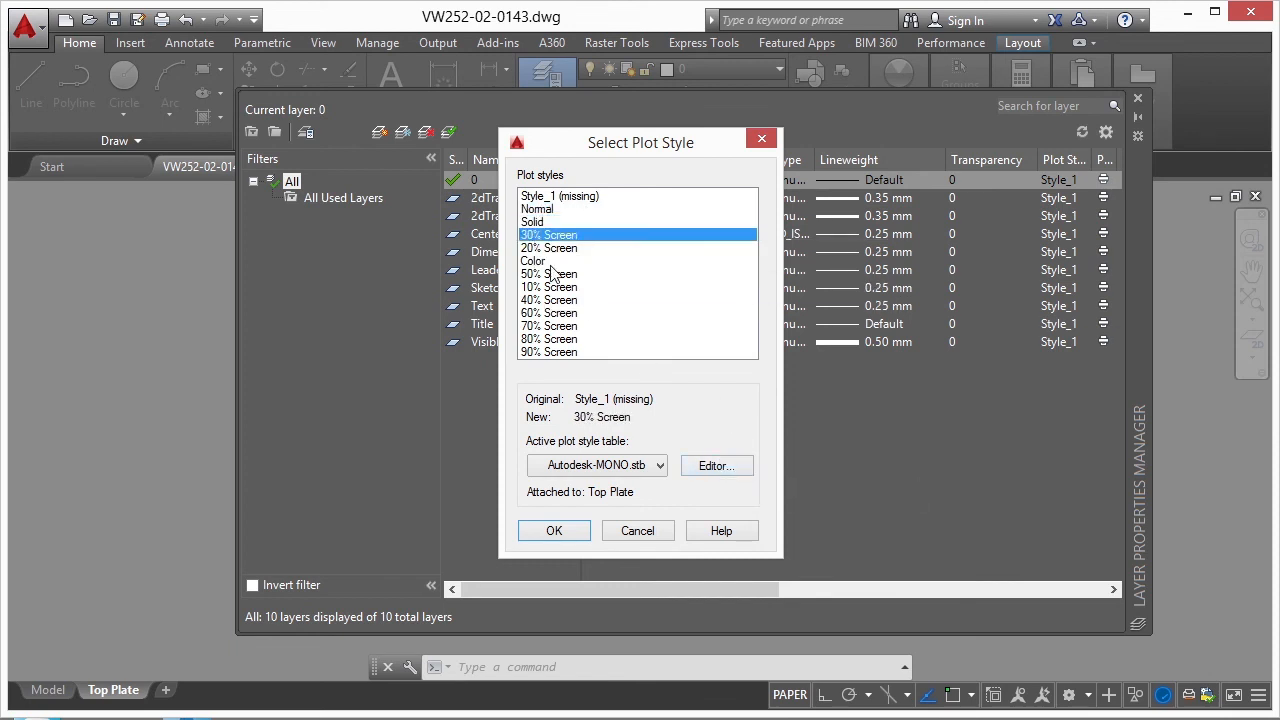
left_click(555, 262)
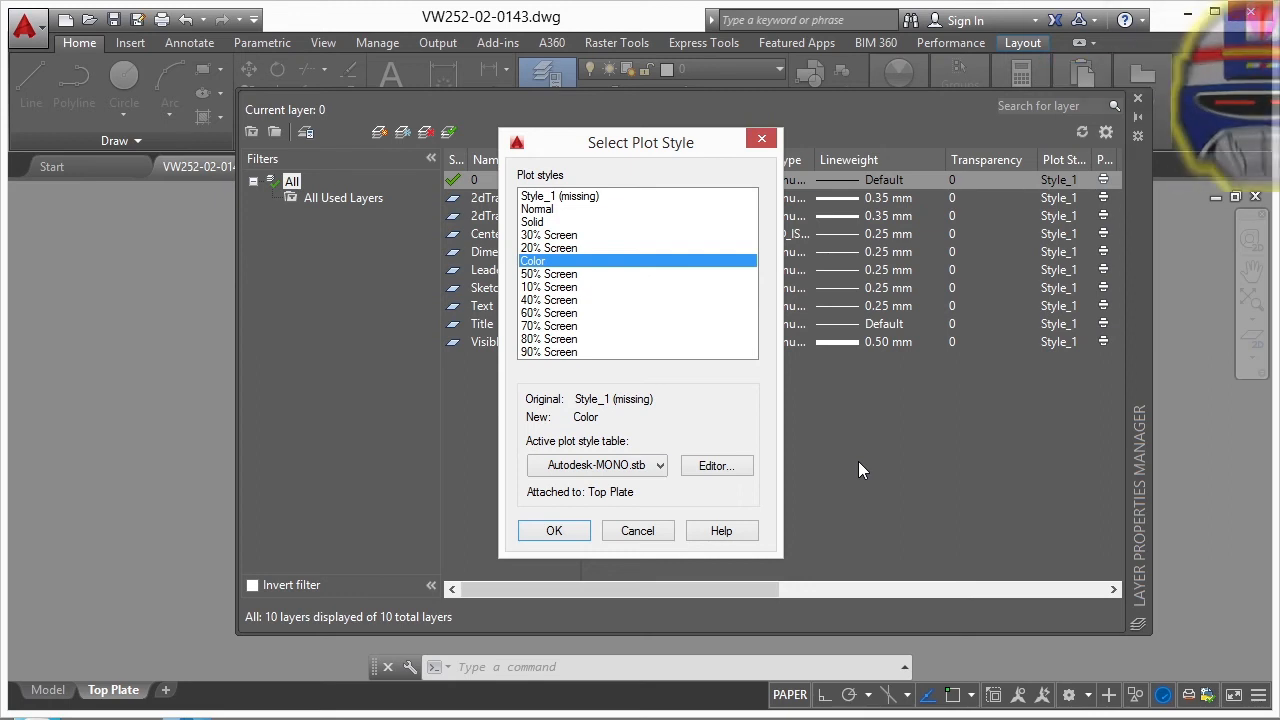
- Open the Autodesk-MONO.stb plot style table for editing in form view and enlarge the editor window
left_click(717, 466)
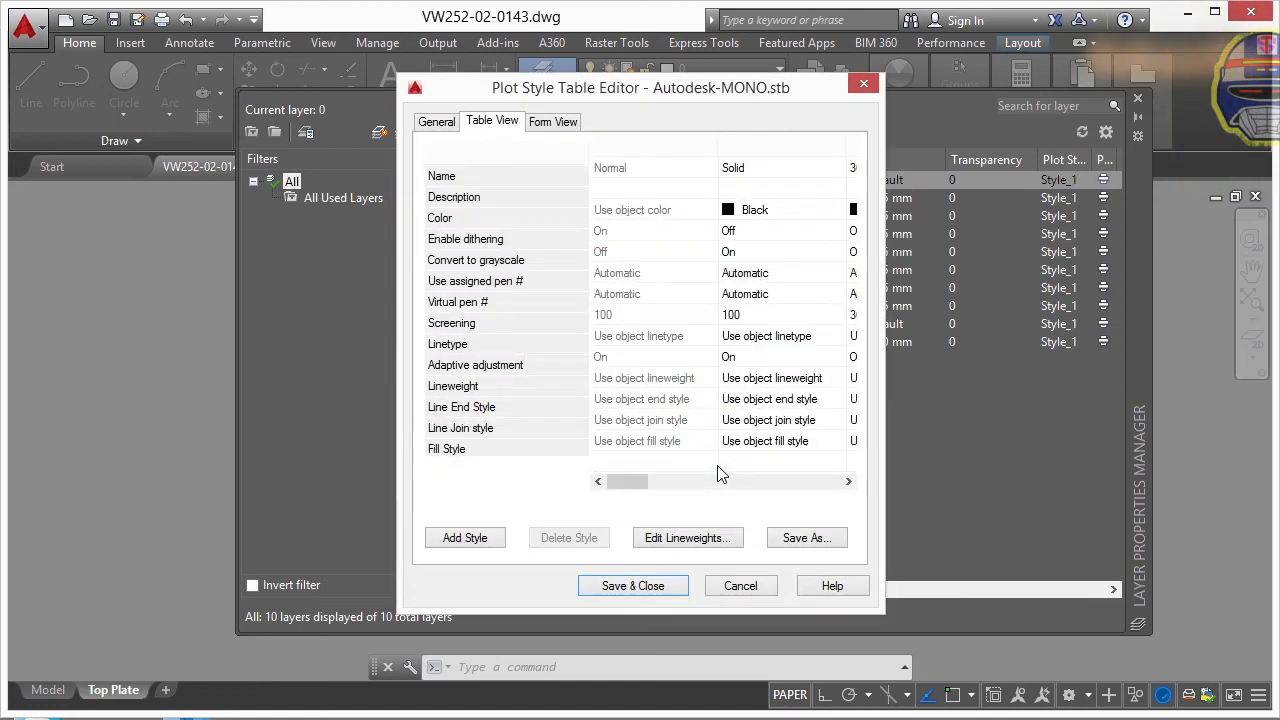
left_click_drag(687, 97, 635, 79)
left_click(485, 104)
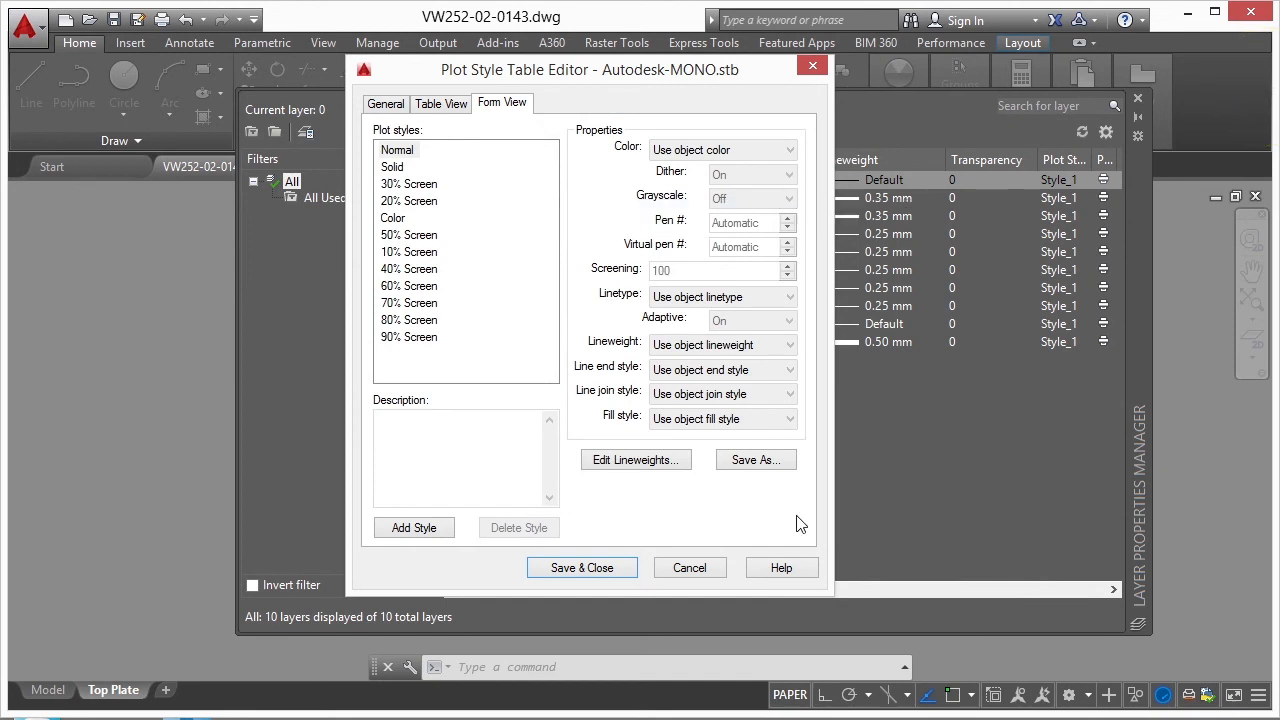
left_click_drag(827, 586, 1038, 601)
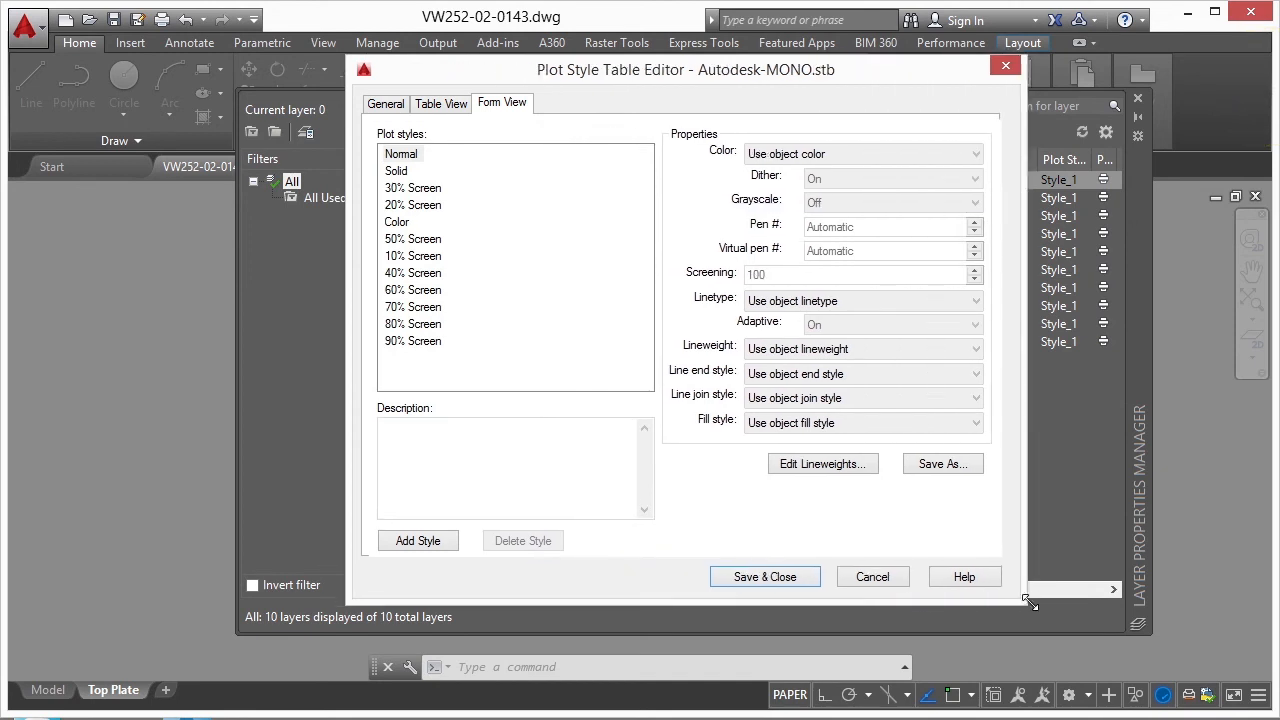
- Compare the properties of the Normal and Color plot styles, including the color and grayscale options, without changing them
left_click(418, 156)
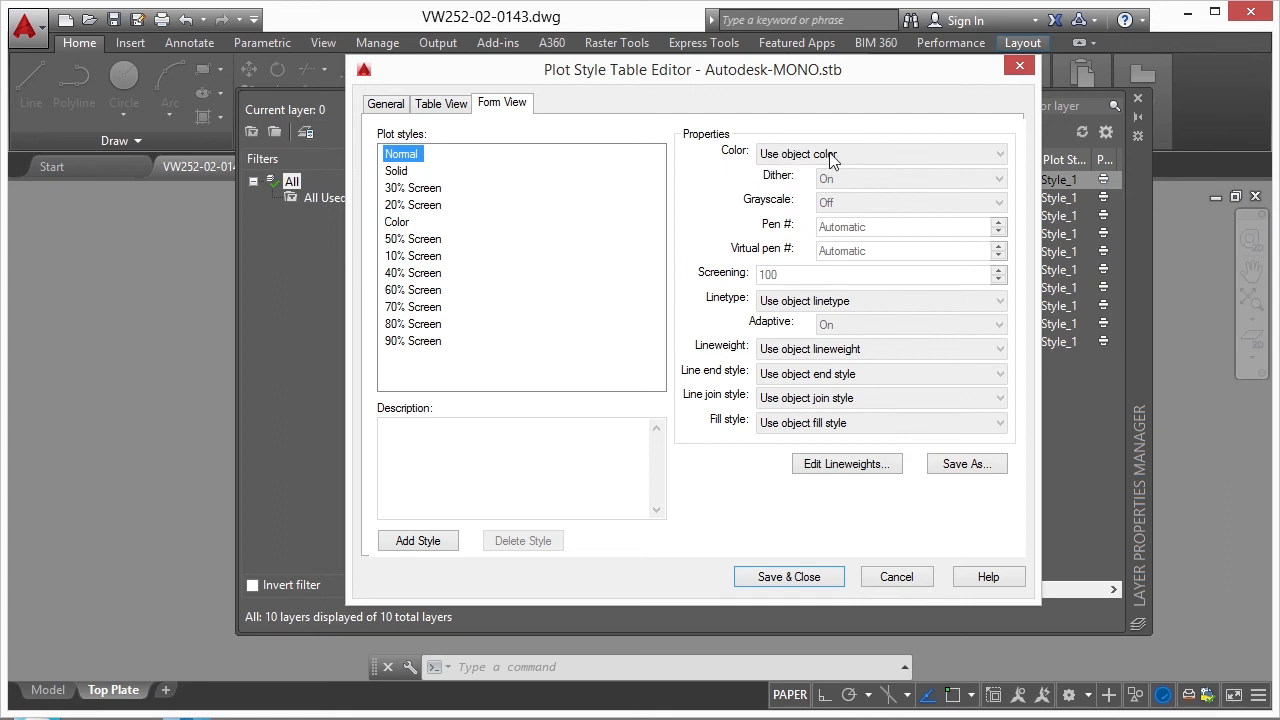
left_click(398, 222)
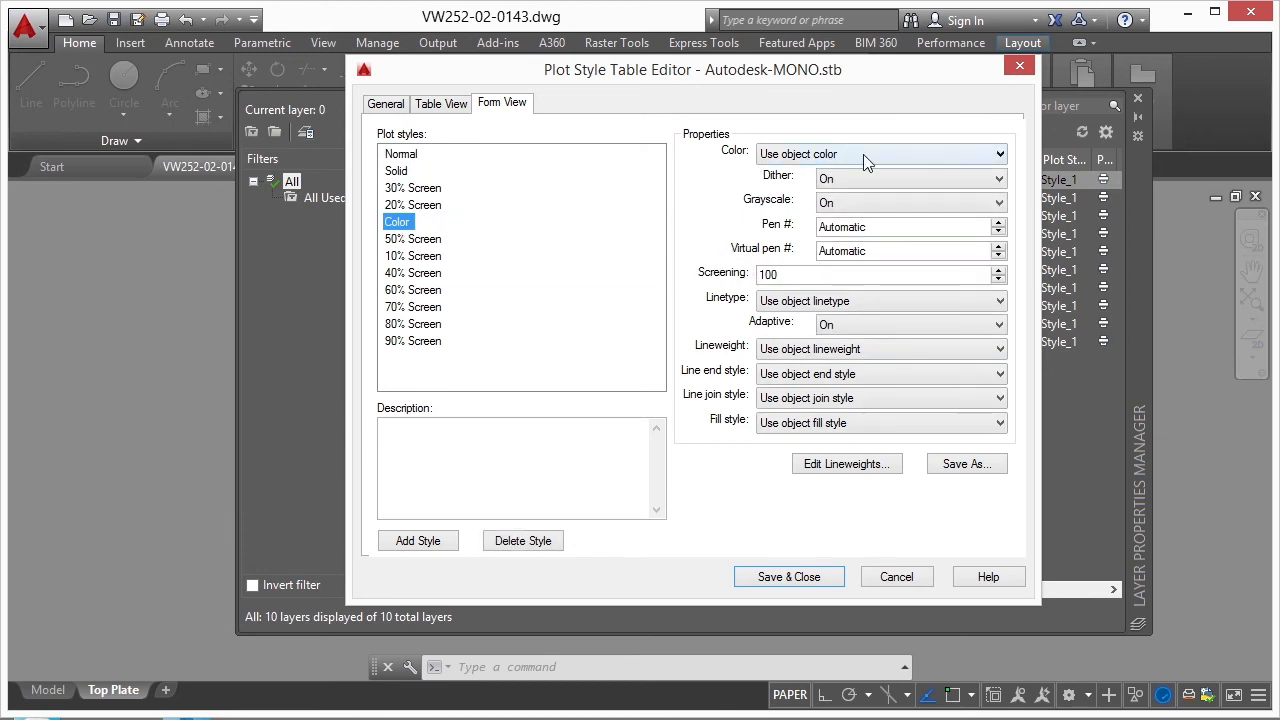
left_click(398, 155)
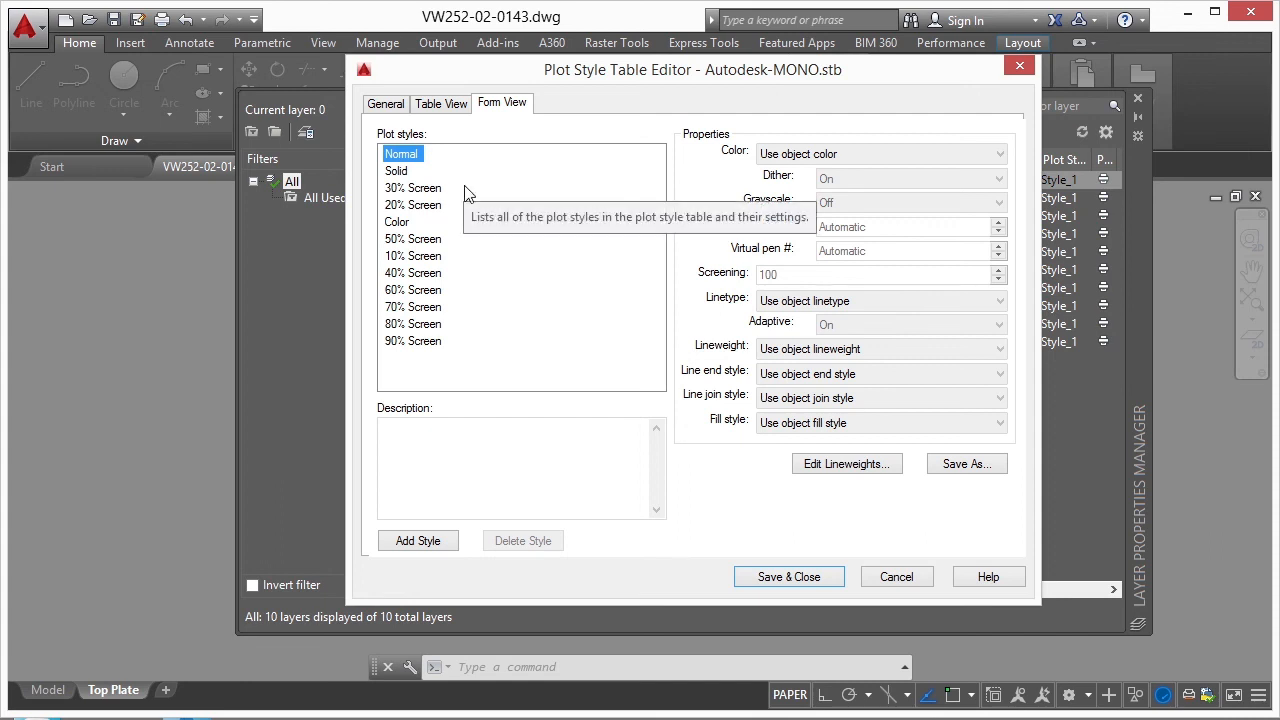
left_click(415, 226)
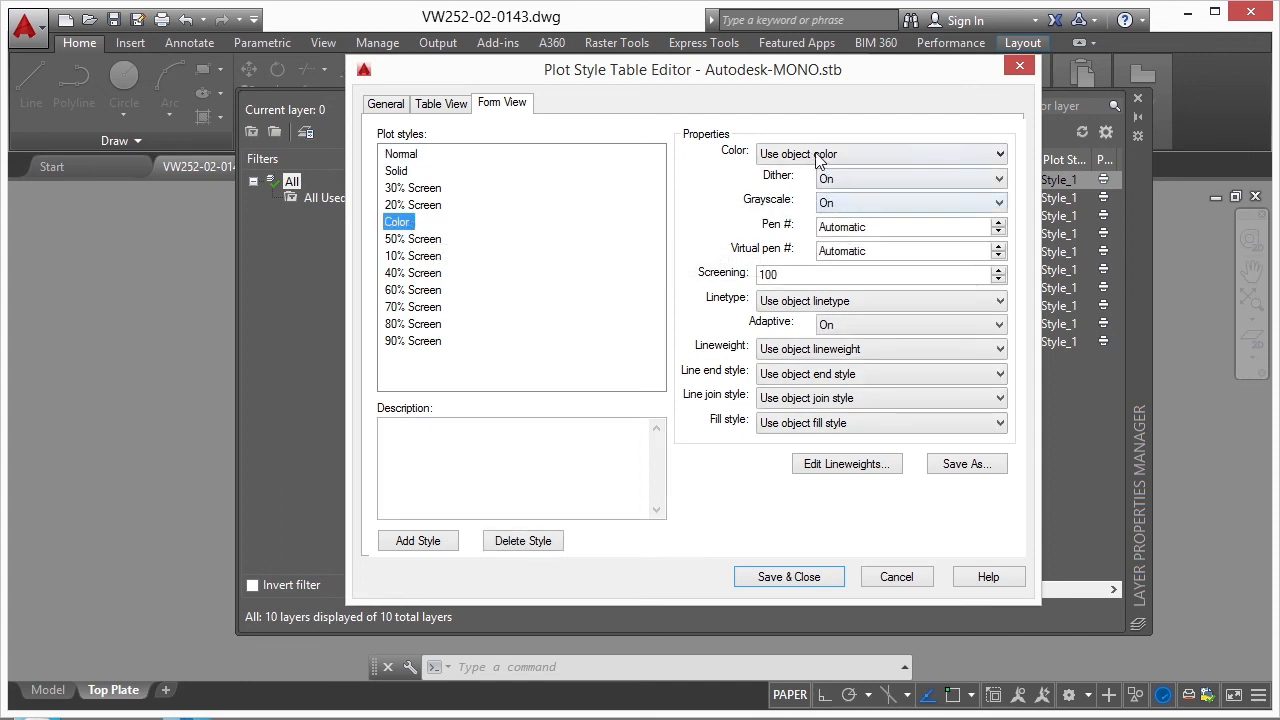
left_click(846, 155)
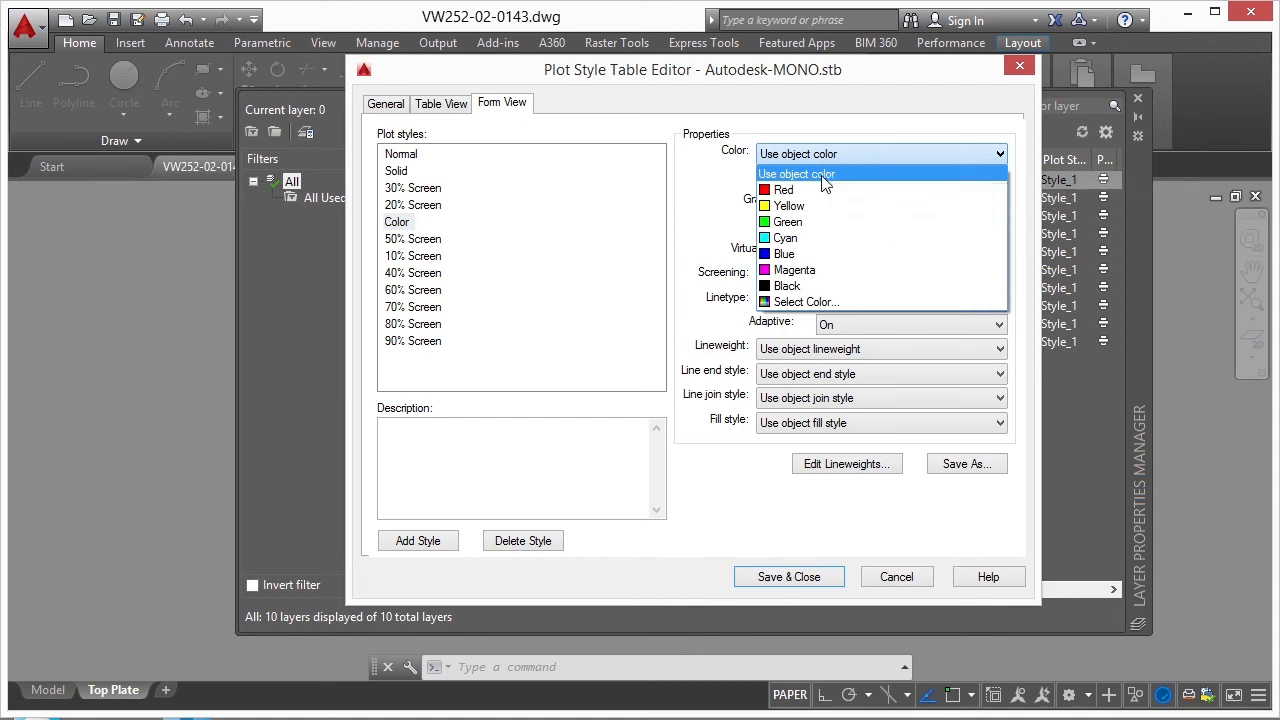
left_click(823, 177)
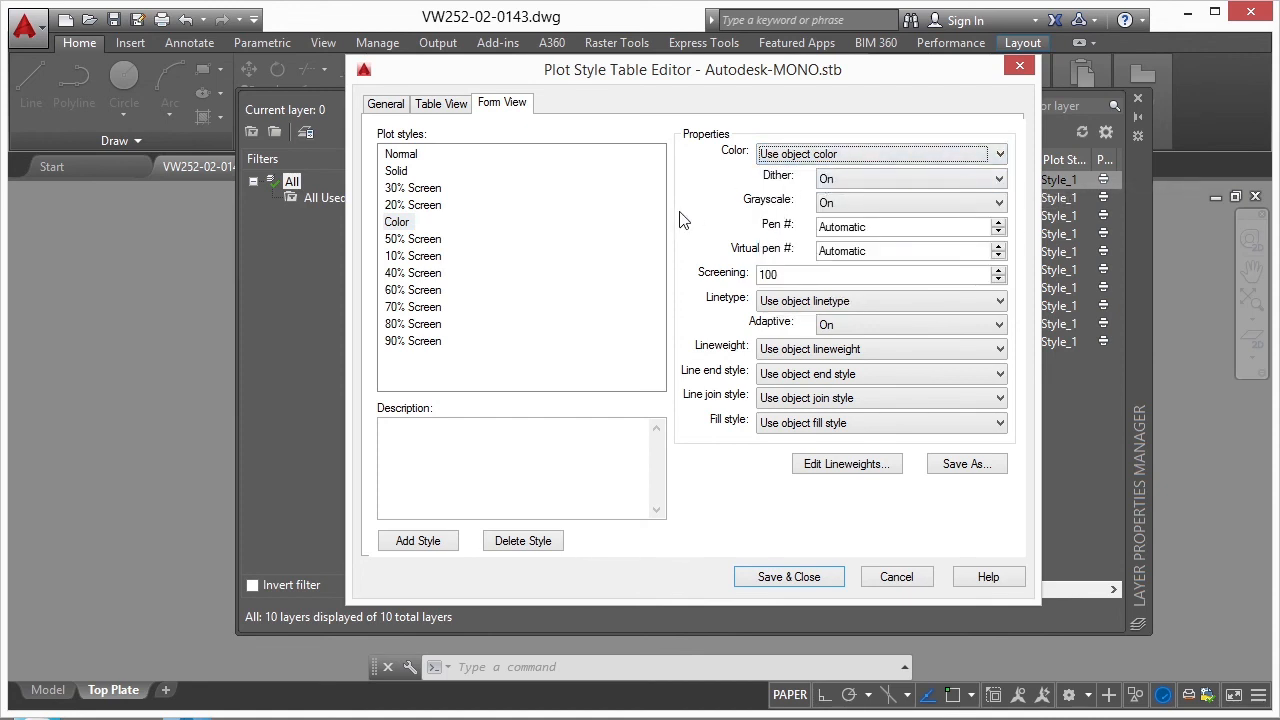
left_click(938, 201)
left_click(722, 204)
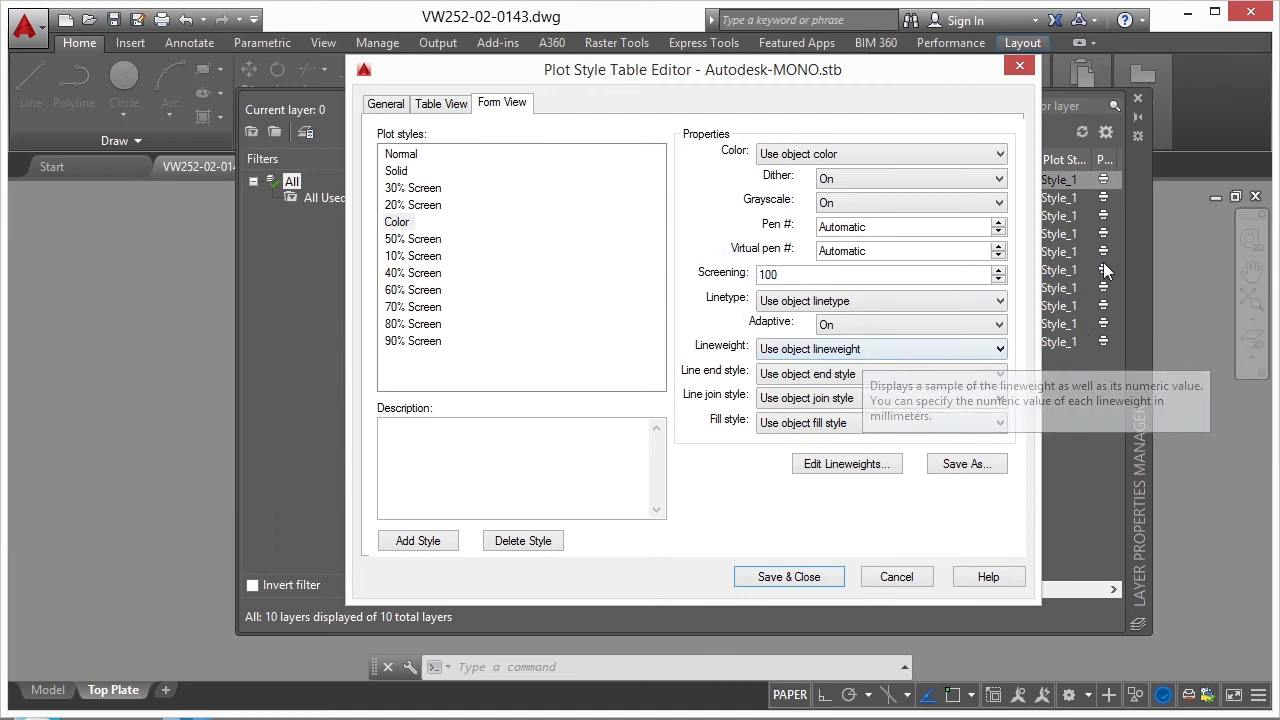
left_click_drag(954, 80, 766, 83)
left_click_drag(684, 80, 897, 79)
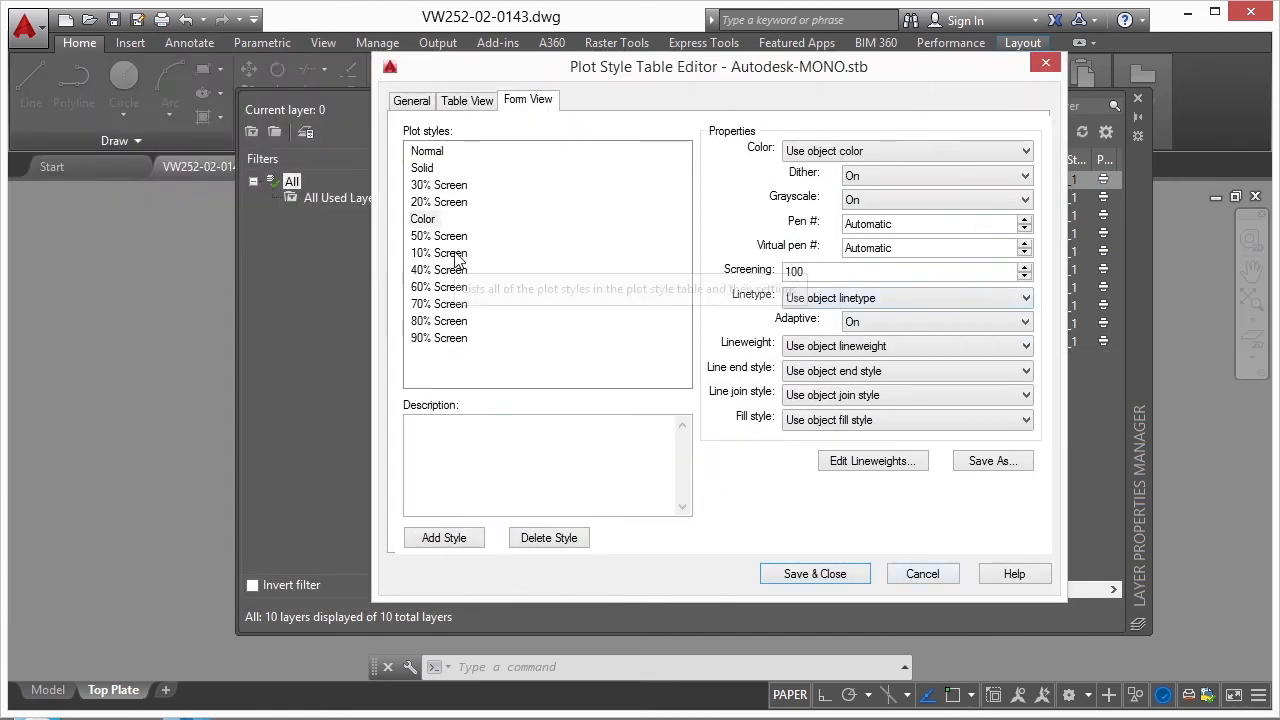
- Check the 10% Screen plot style's properties, leaving the plot style editor and layer properties without changing layer 0's plot style
left_click(455, 254)
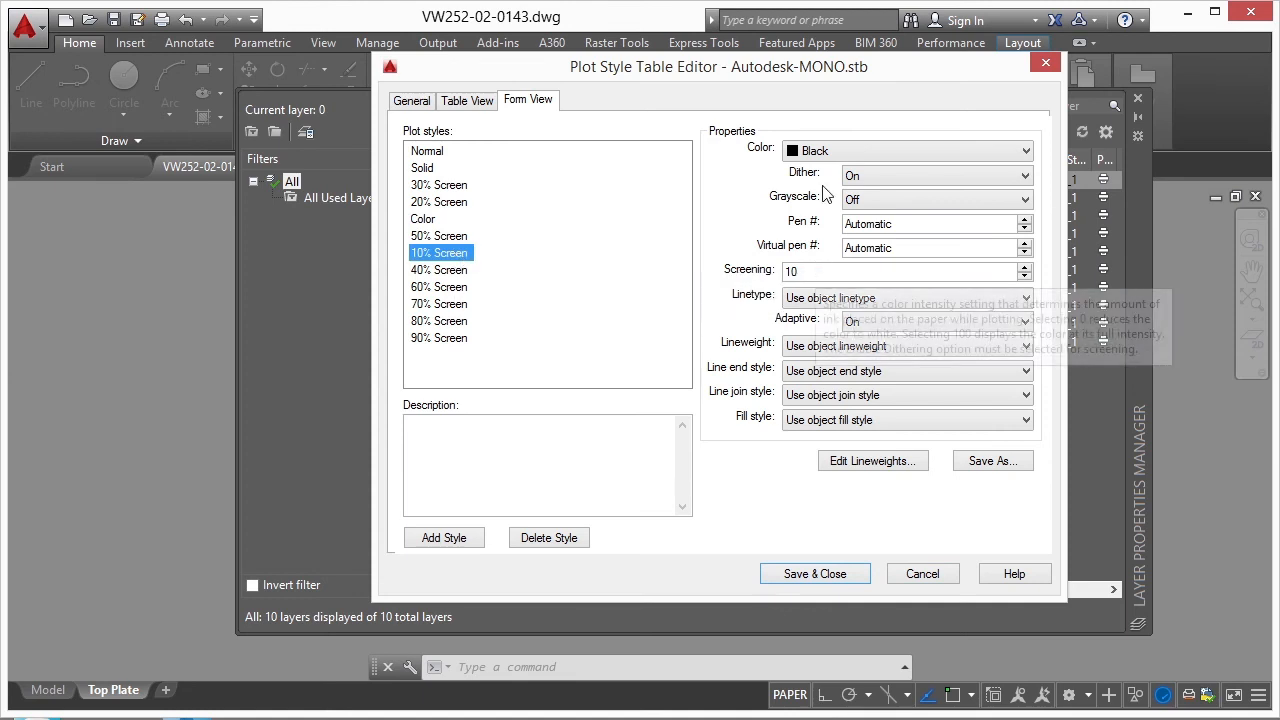
left_click(921, 574)
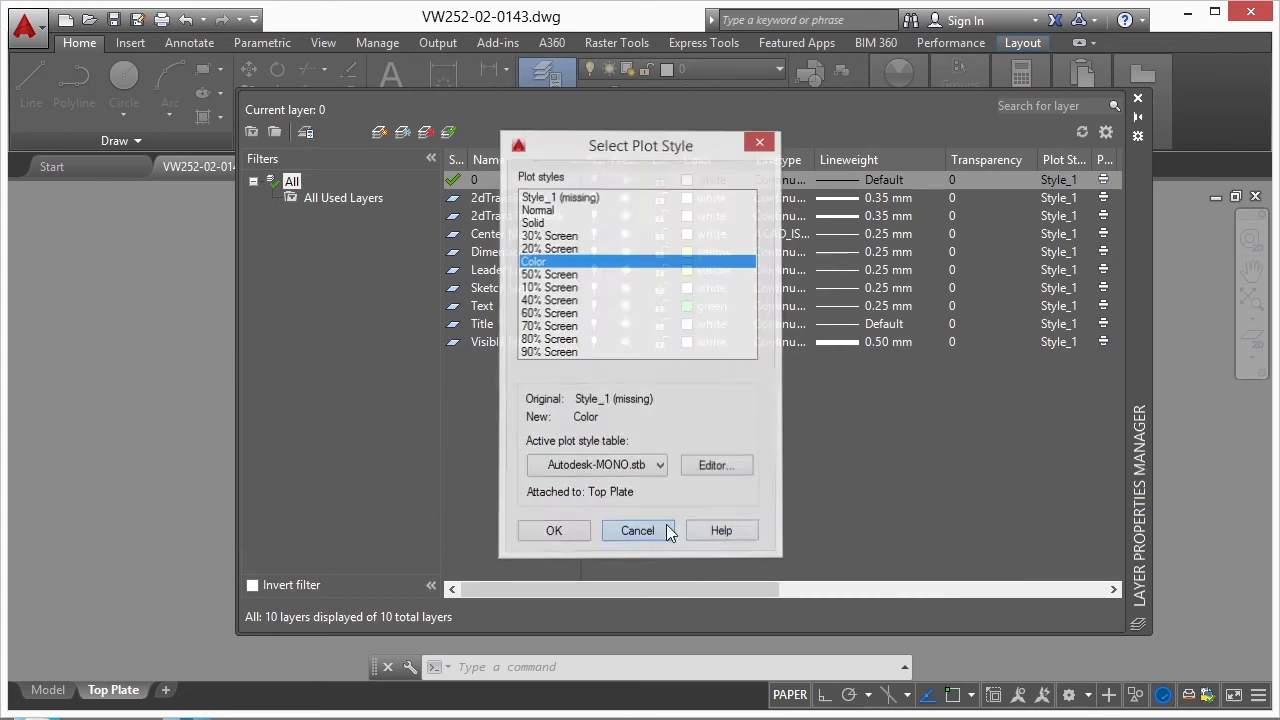
left_click(645, 531)
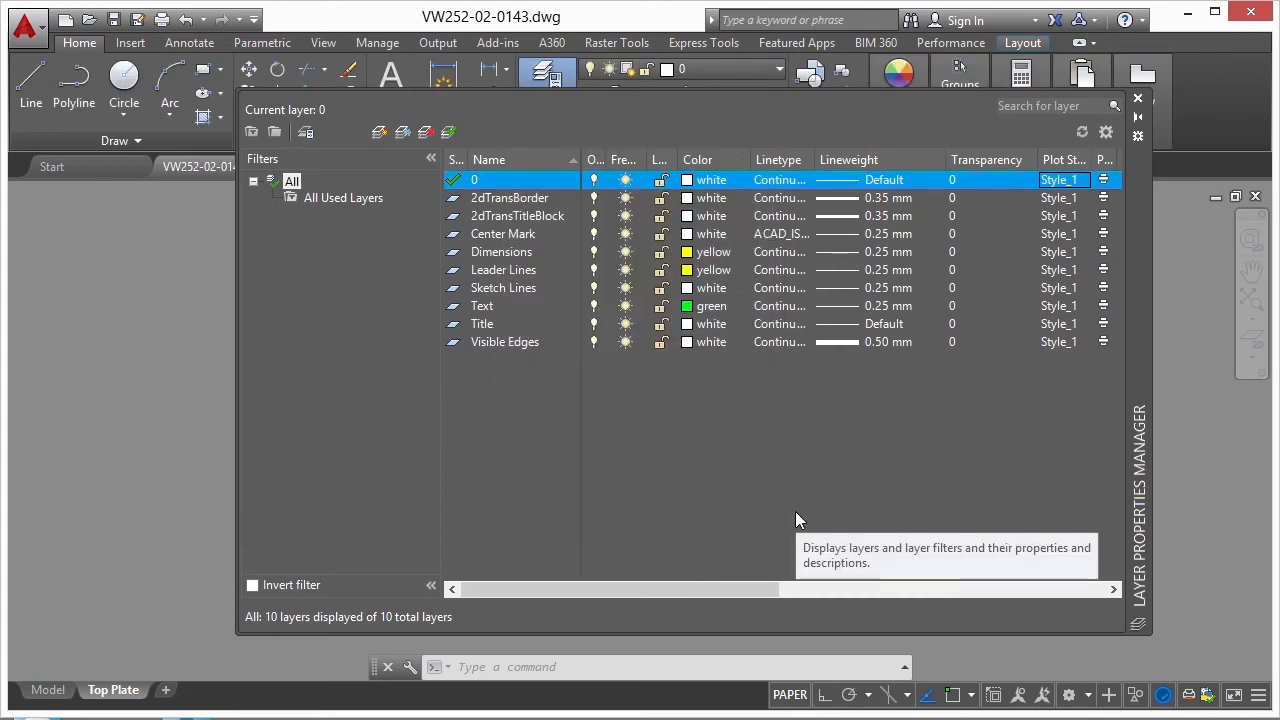
left_click(1058, 180)
left_click(640, 549)
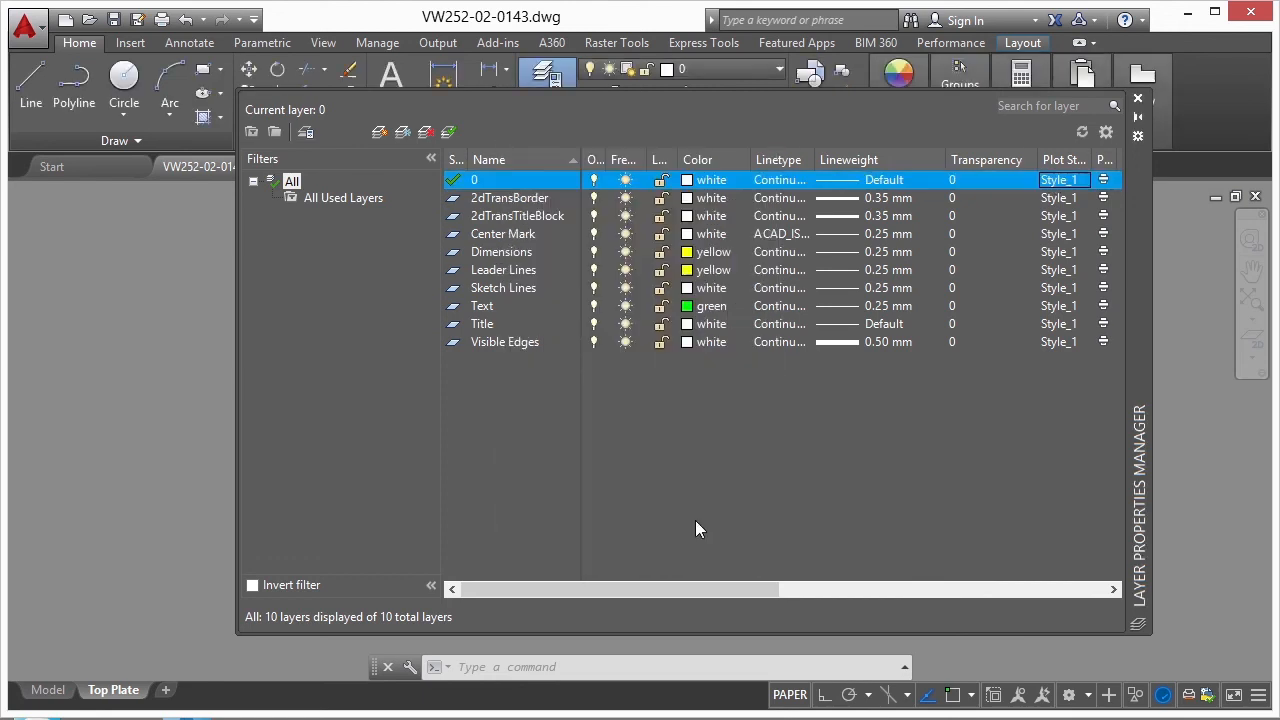
left_click(1137, 98)
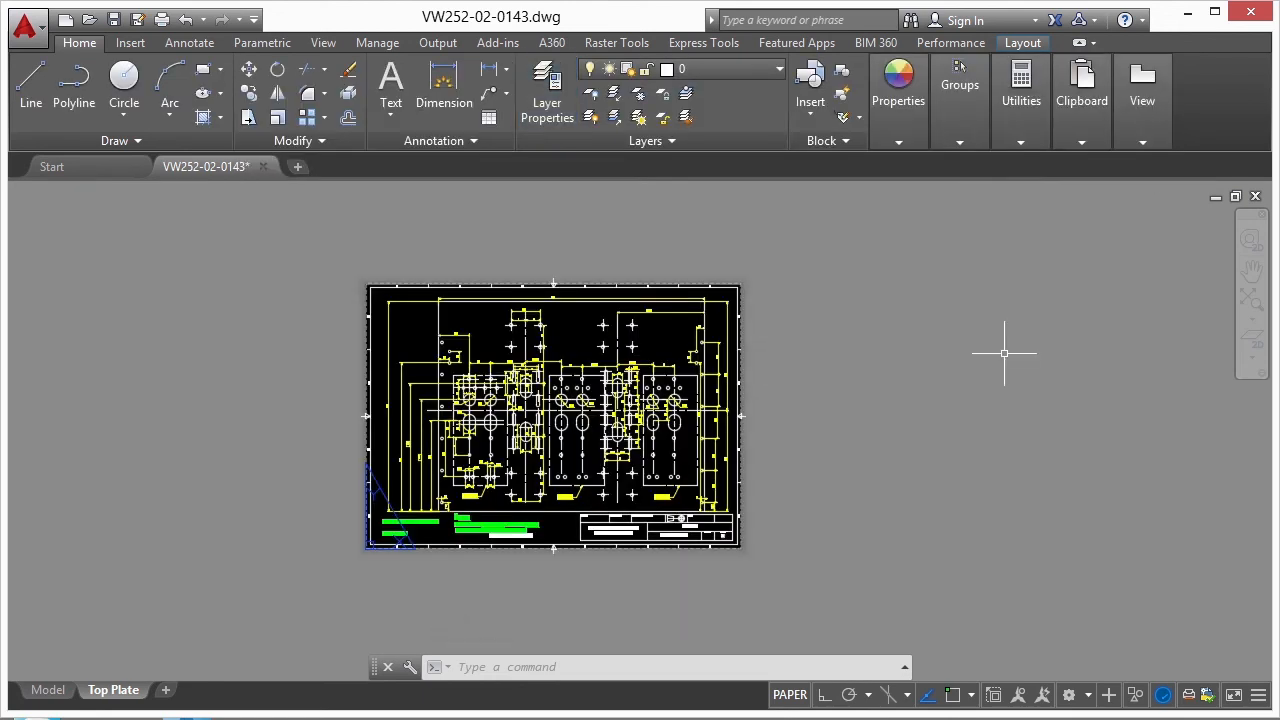
- Try monochrome.stb and Autodesk-Color.stb as the plot style table in the Top Plate layout's plot settings and cancel the plot
type("plot")
key("Return")
left_click(955, 158)
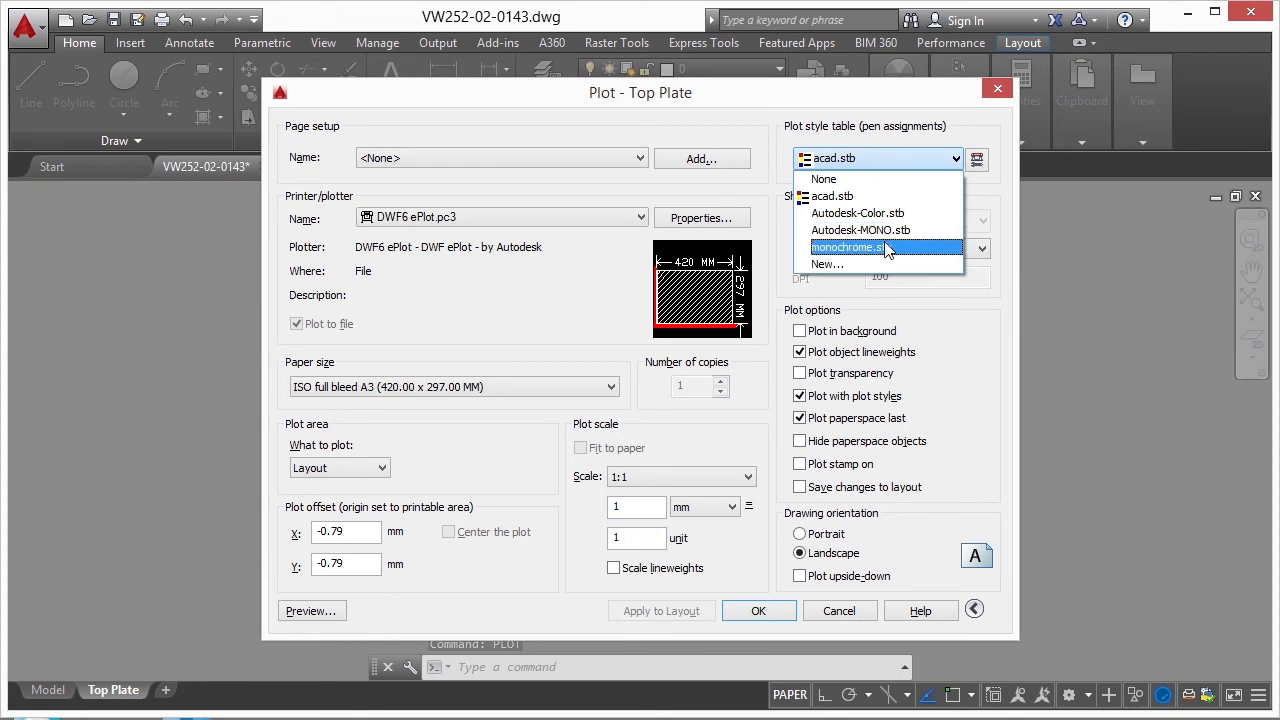
left_click(877, 247)
left_click(890, 160)
left_click(897, 214)
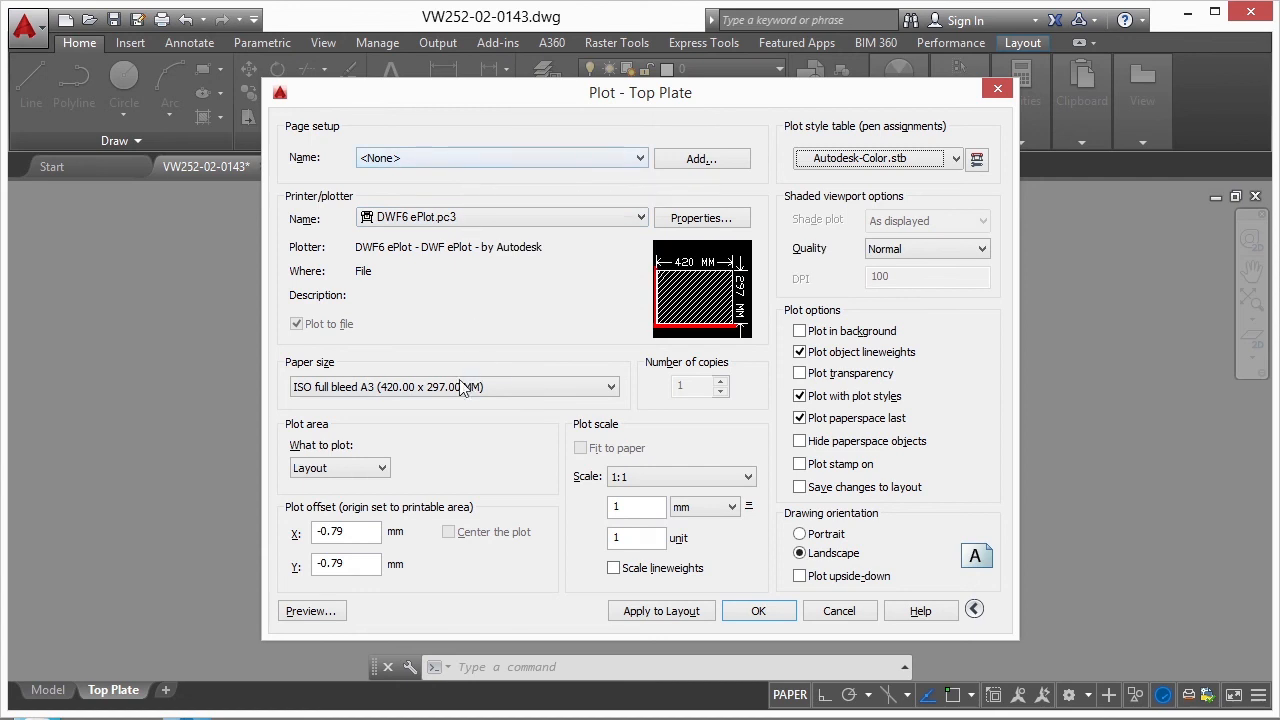
left_click(842, 616)
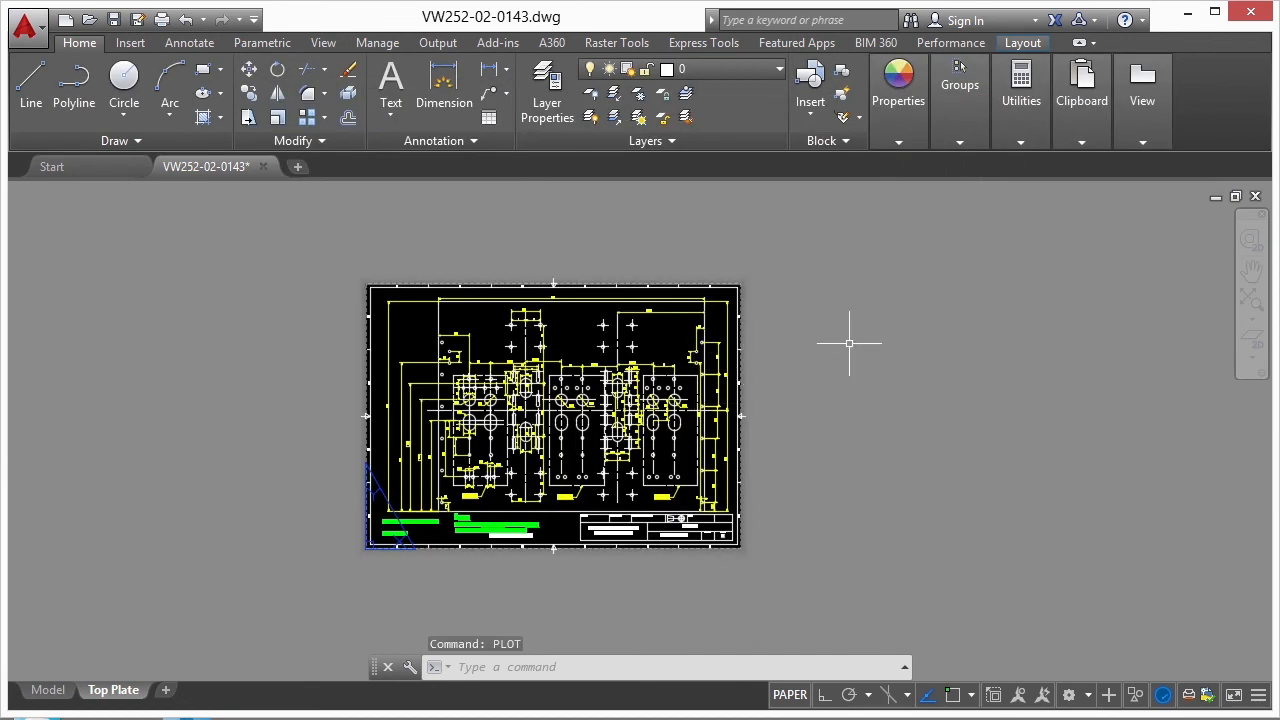
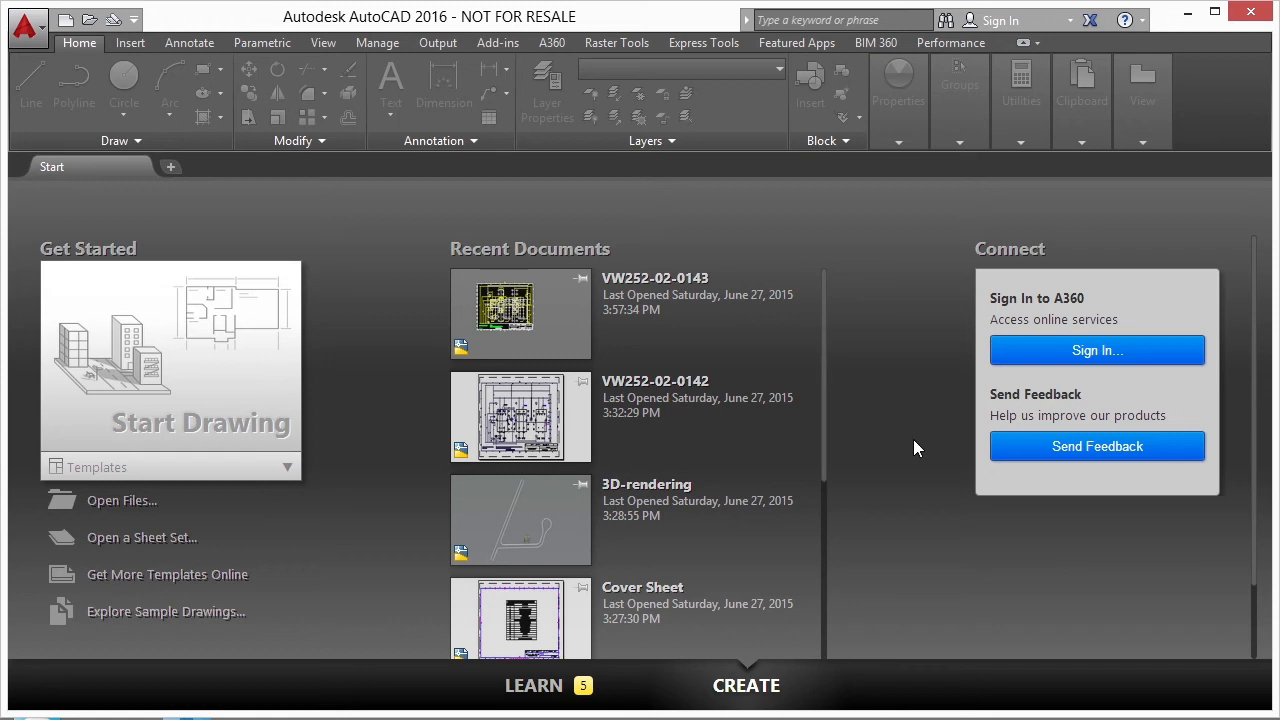
- Open Cover Sheet.dwg, VW252-02-0142.dwg and VW252-02-0143.dwg together
left_click(106, 501)
left_click(527, 259)
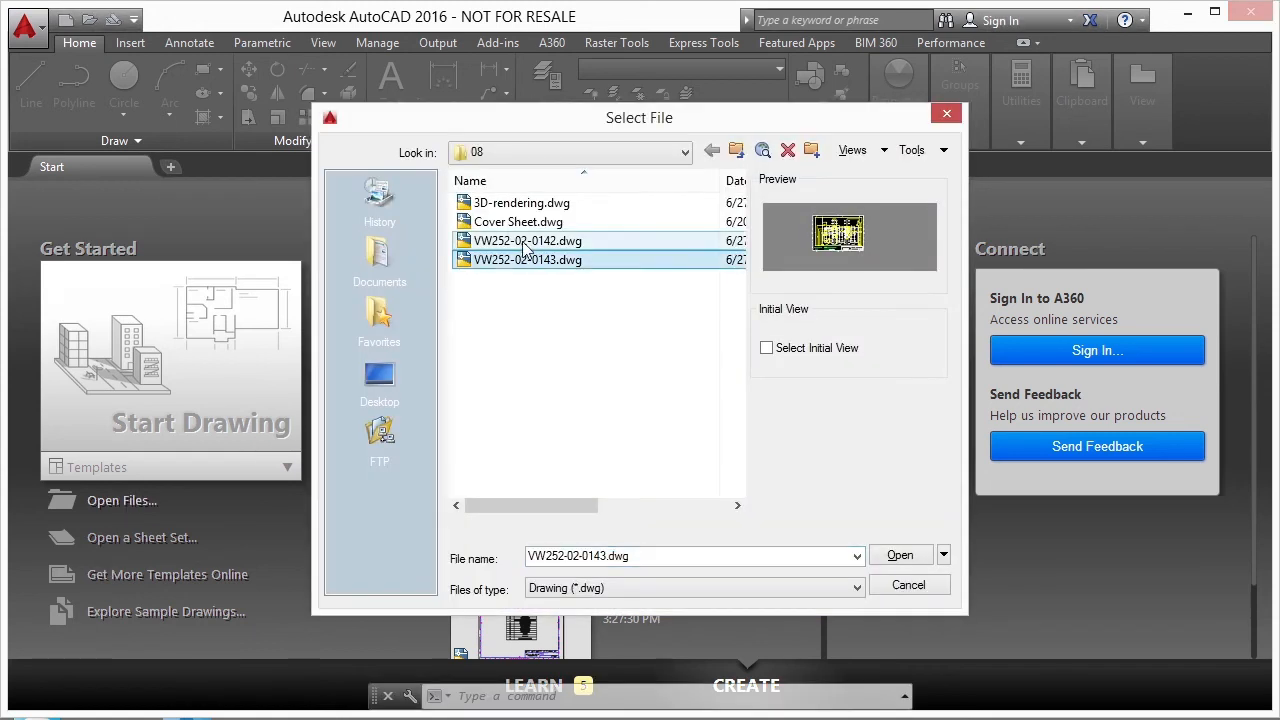
left_click(525, 243, "ctrl")
left_click(520, 222, "ctrl")
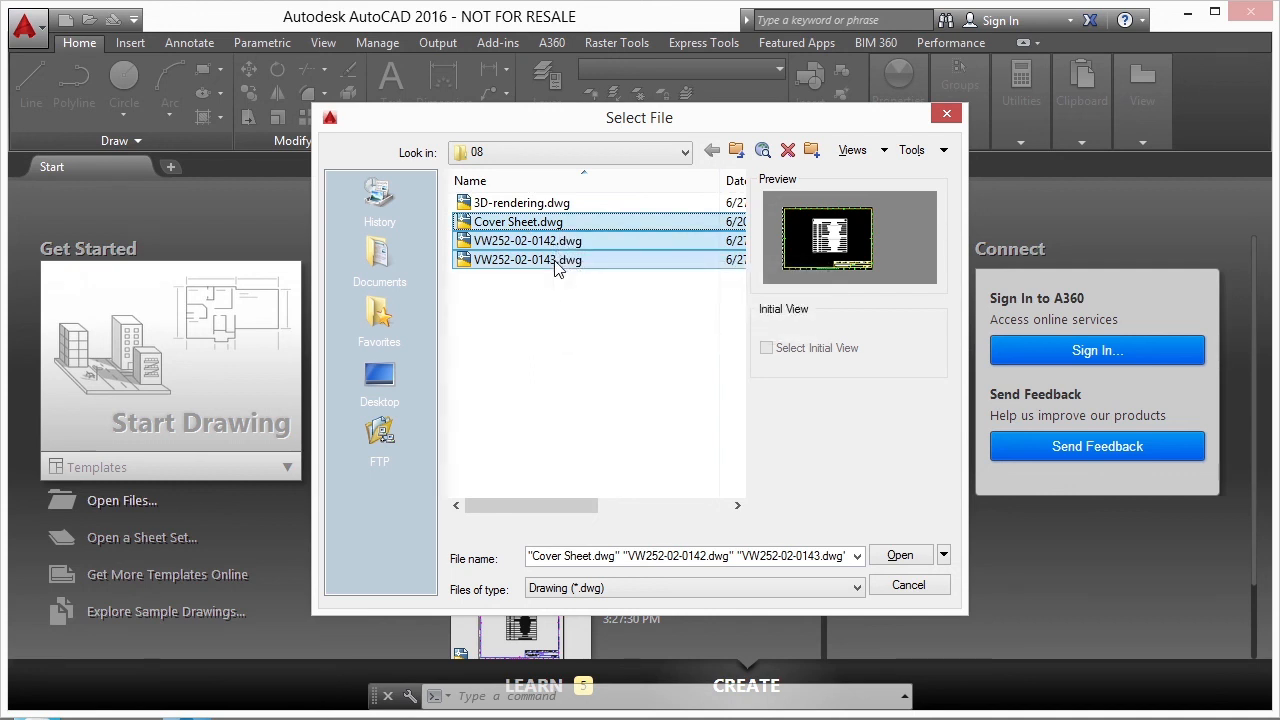
left_click(902, 557)
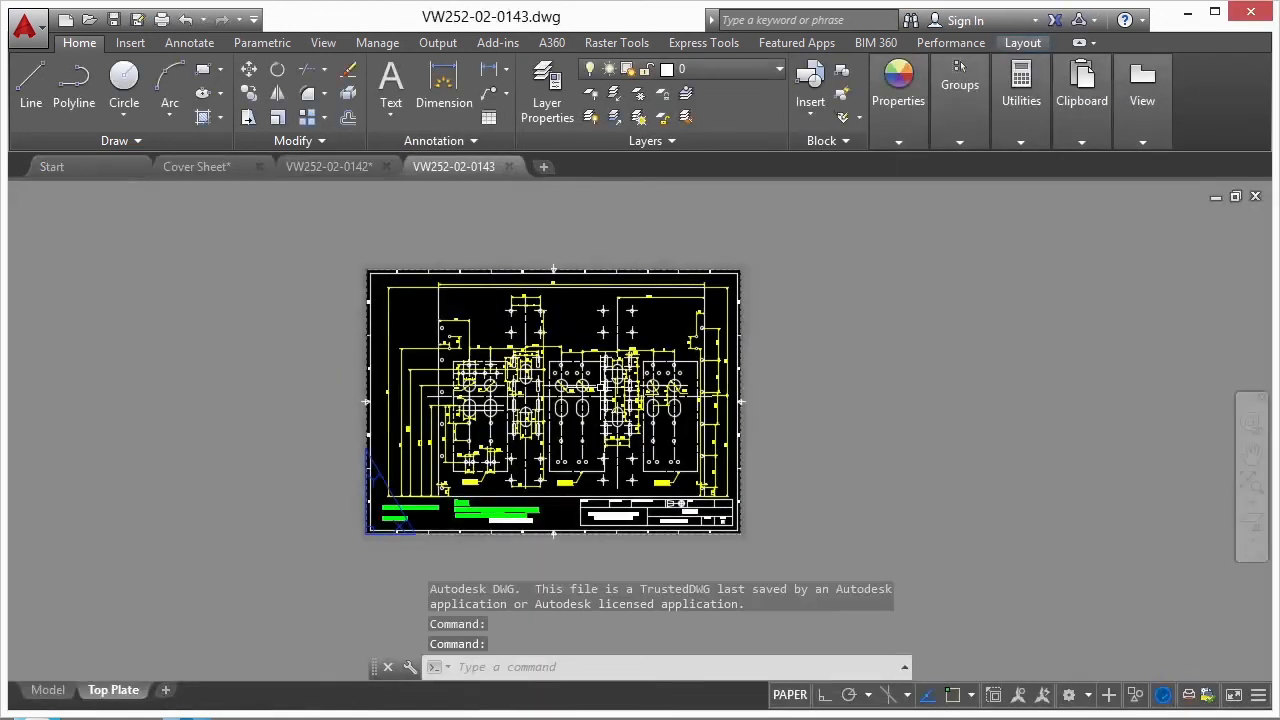
- Review the plot settings of the Cover Sheet drawing's Cover layout and close them without plotting
left_click(209, 165)
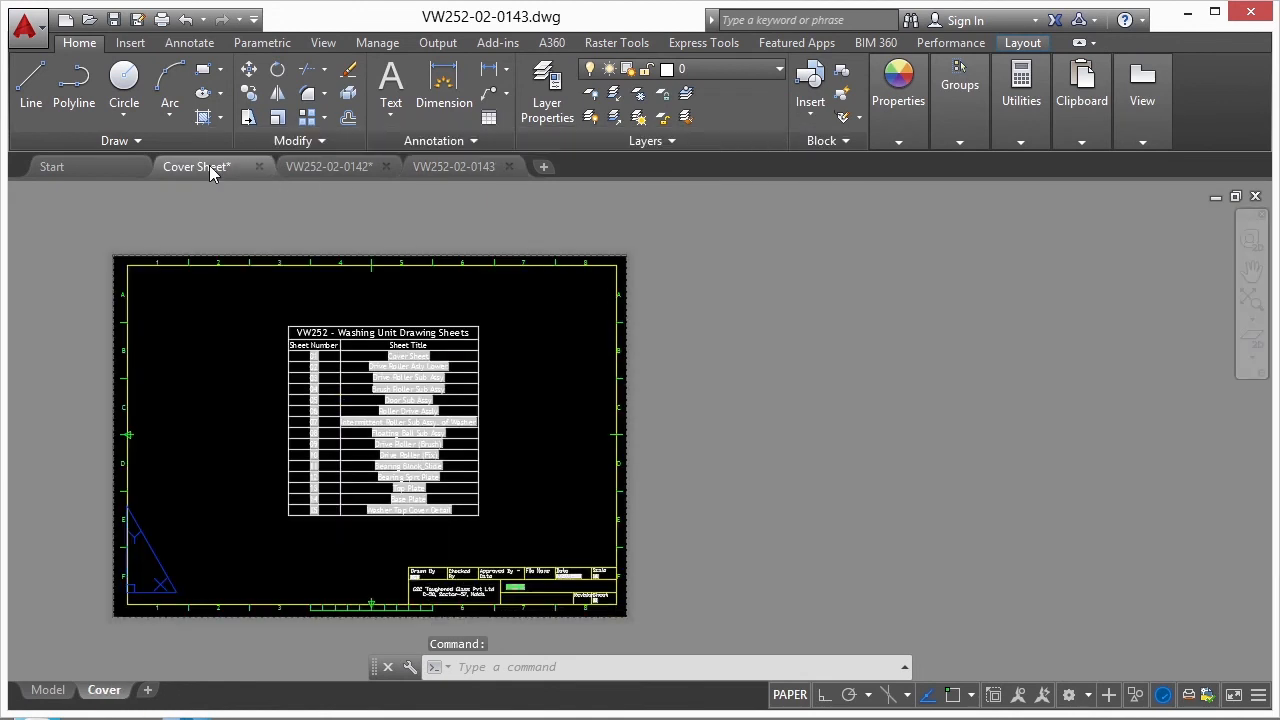
left_click(161, 19)
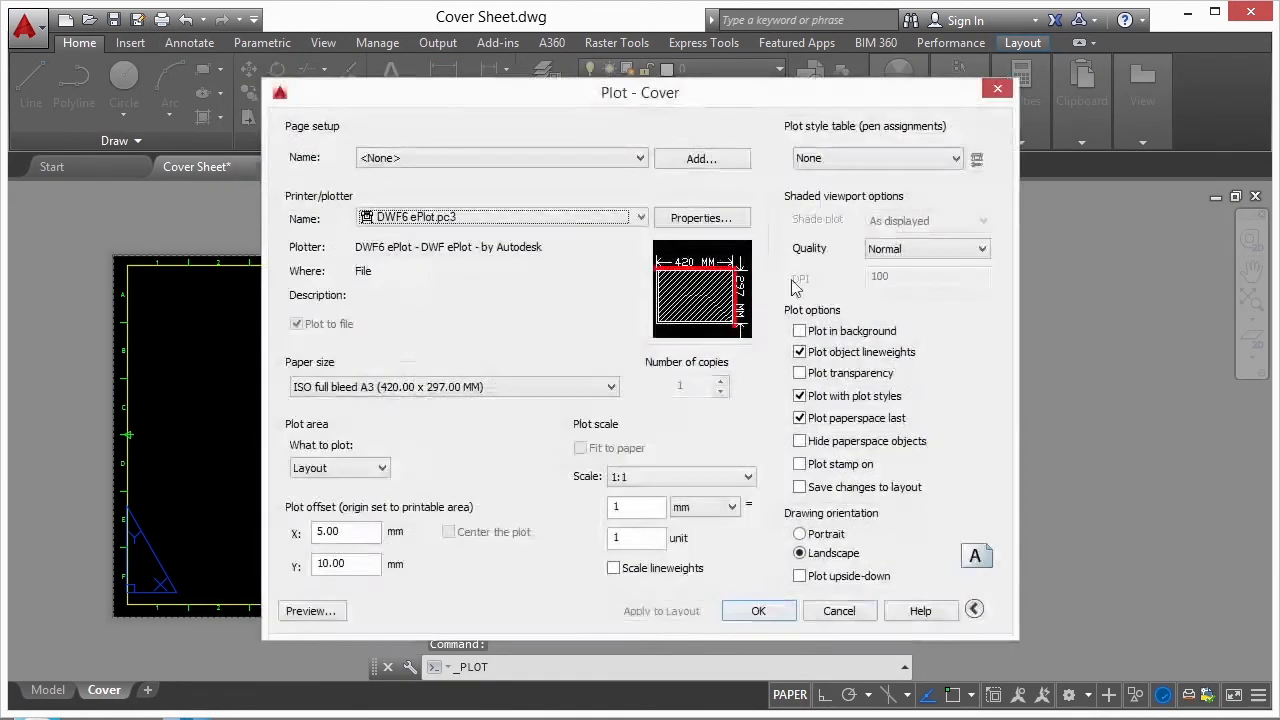
left_click(843, 607)
- Switch to the VW252-02-0142 drawing and start the Publish command
left_click(311, 170)
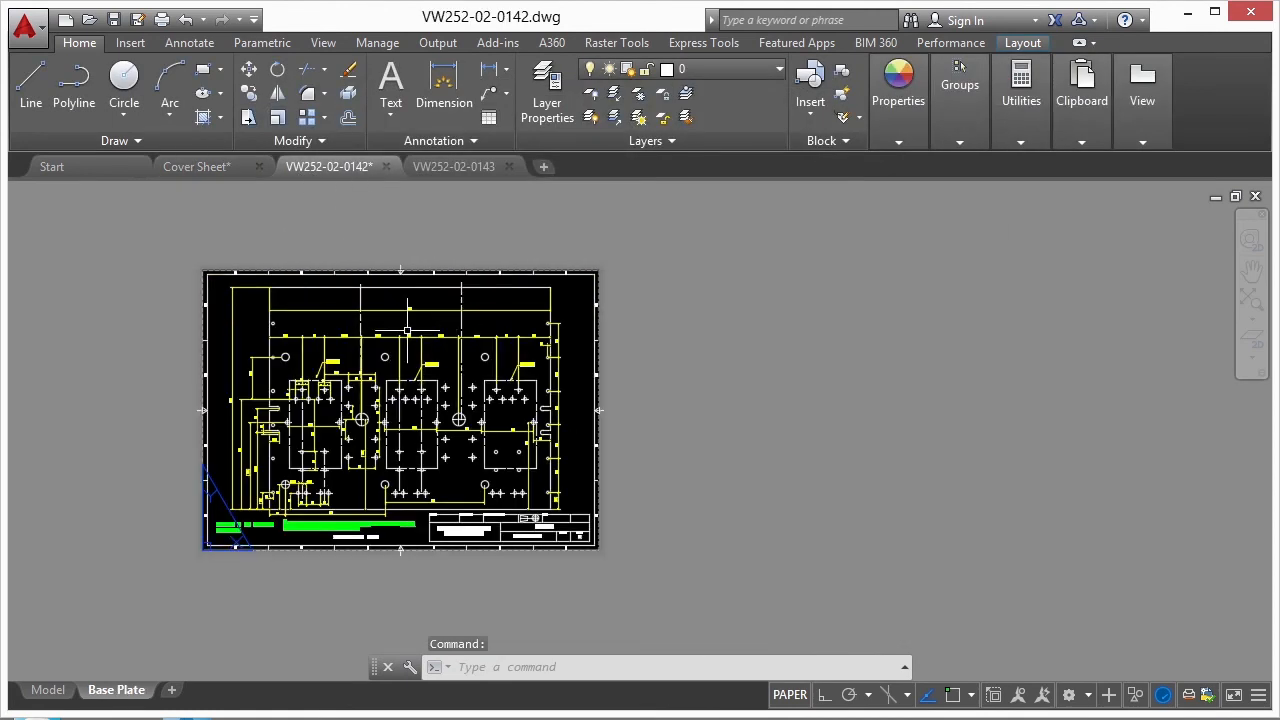
left_click(408, 340)
type("publish")
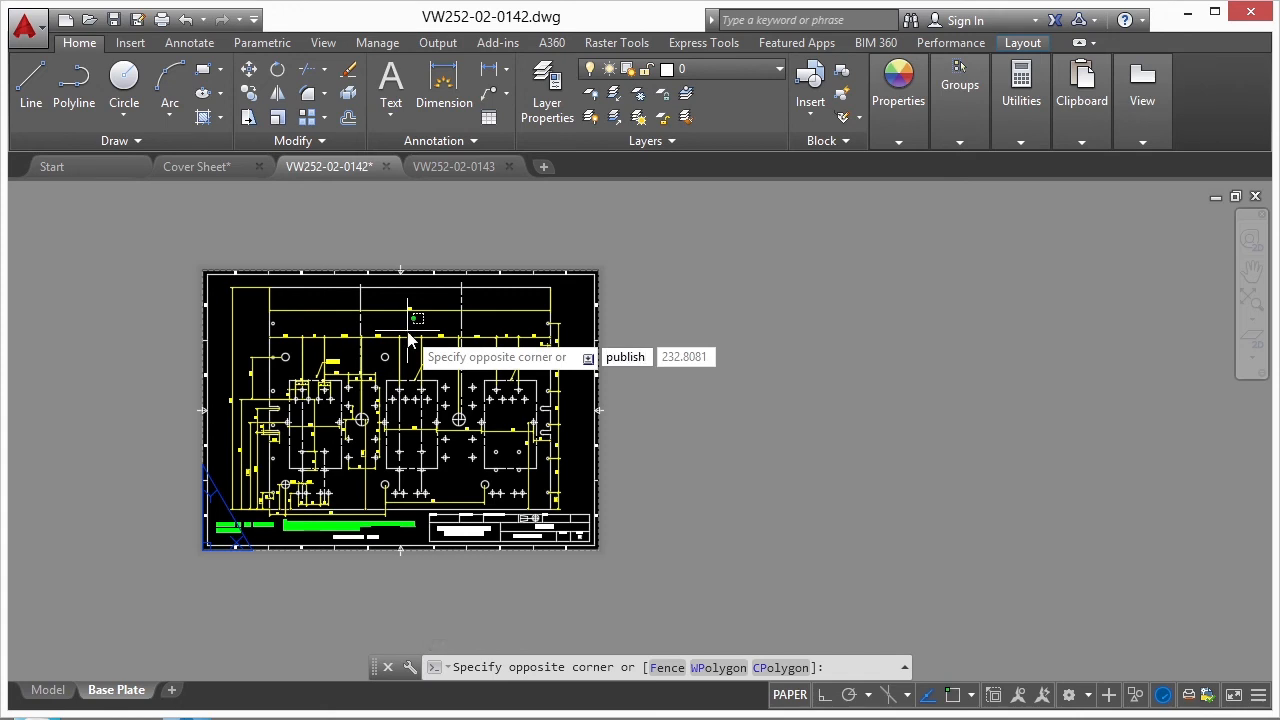
key("Return")
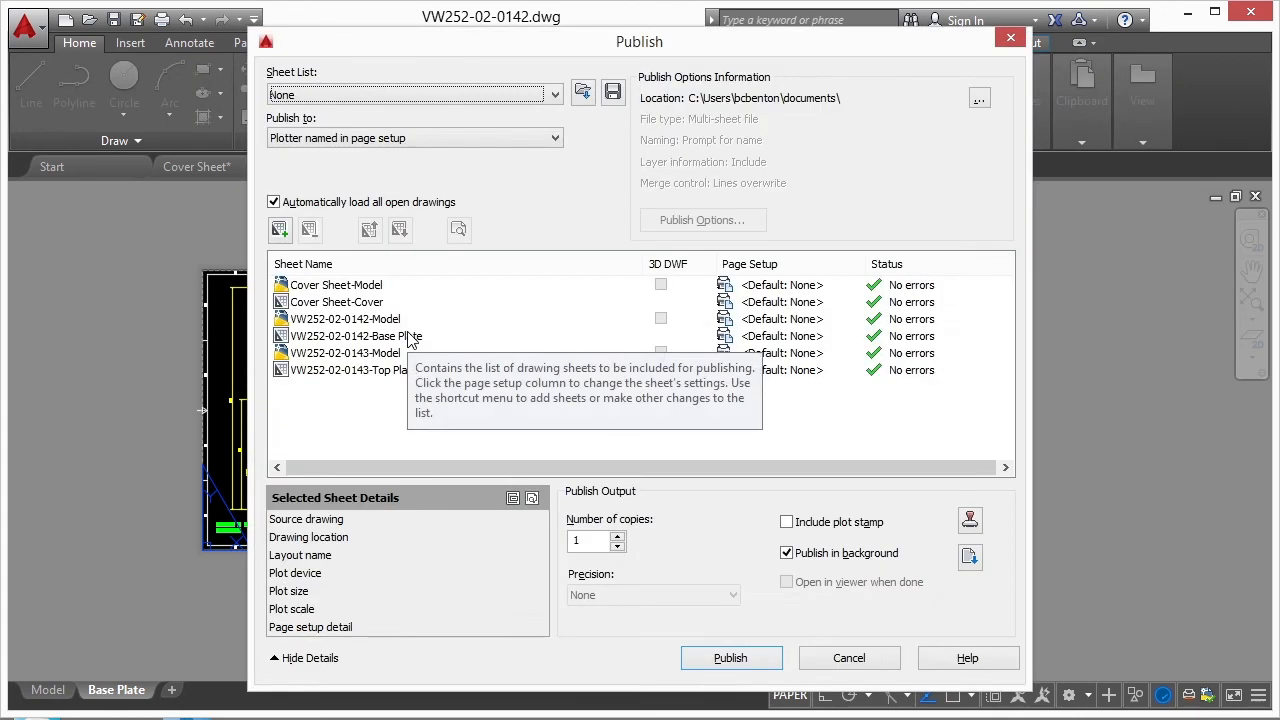
- Remove the Cover Sheet, VW252-02-0142 and VW252-02-0143 model sheets from the publish list
left_click(369, 289)
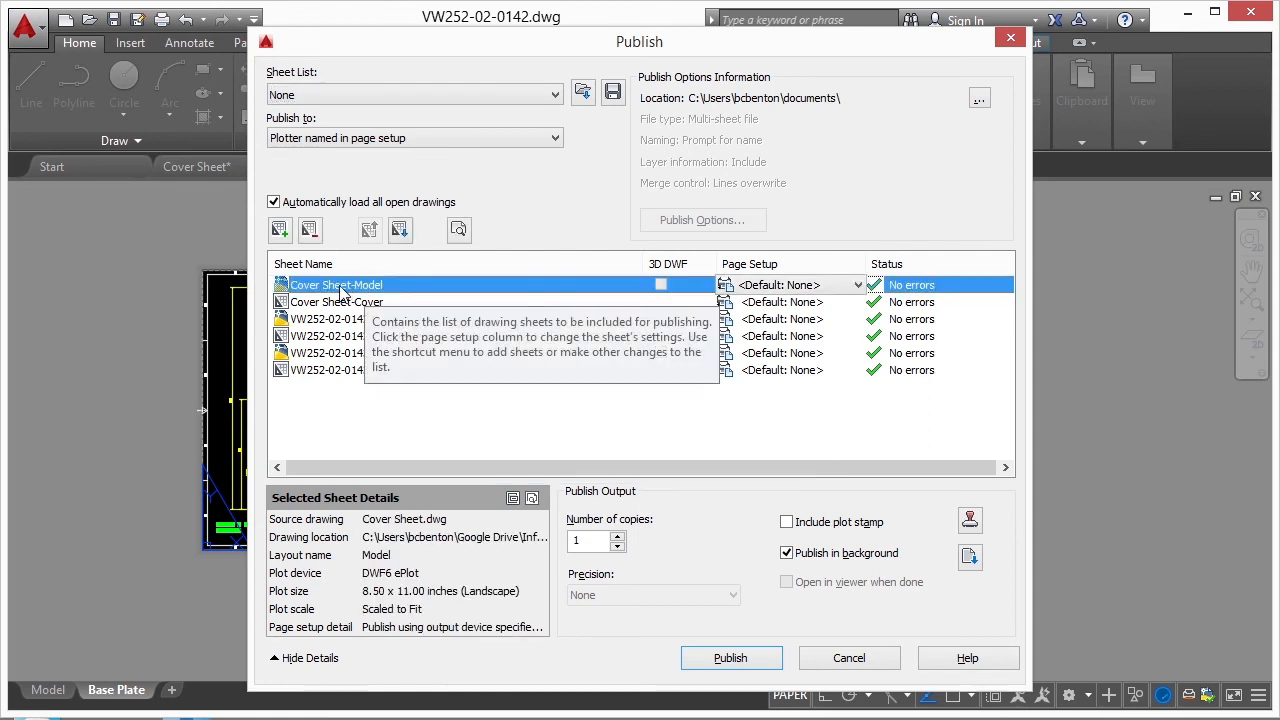
left_click(309, 229)
left_click(318, 303)
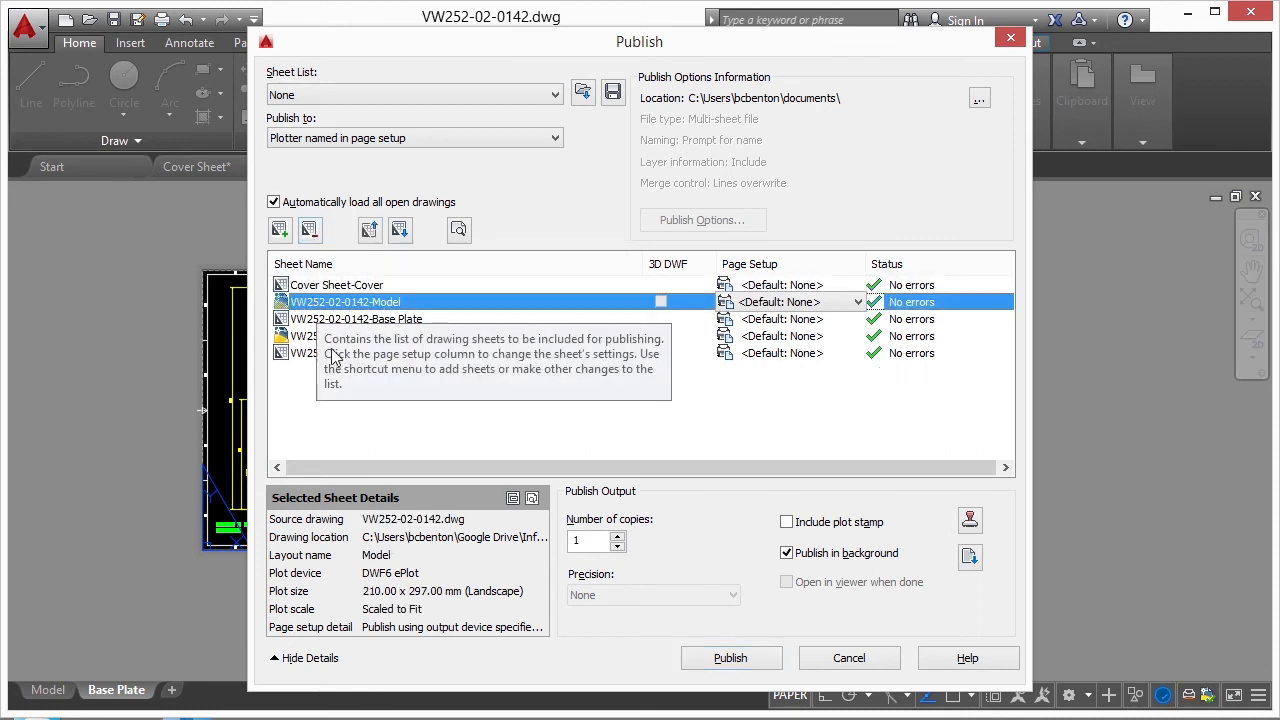
left_click(308, 338, "ctrl")
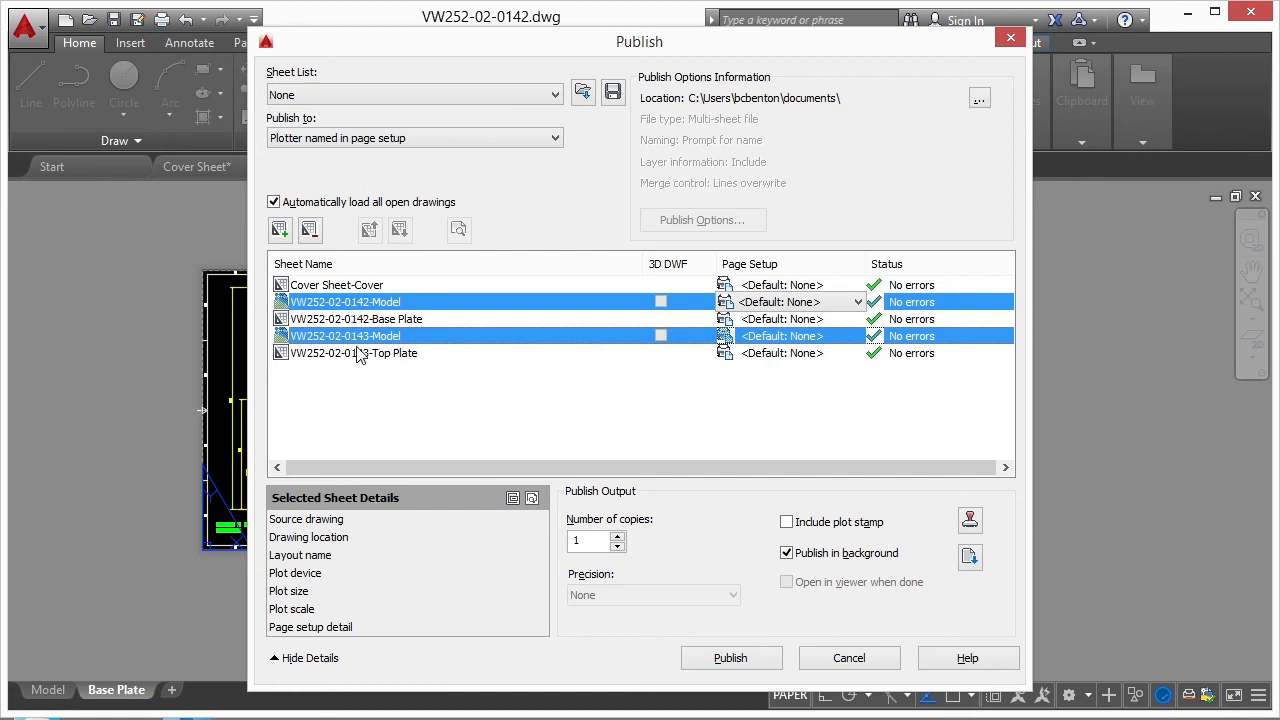
left_click(308, 229)
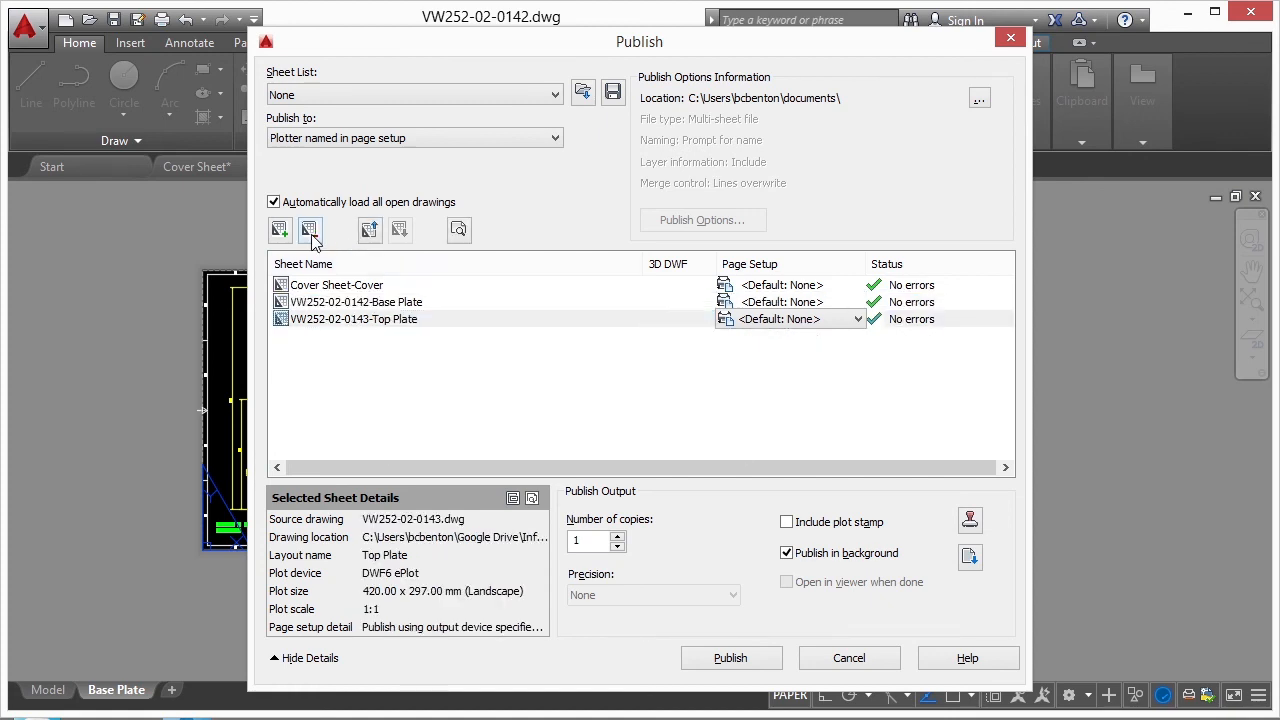
- Browse the Documents folder for a page setup to import for the Cover Sheet-Cover sheet and cancel the import
left_click(362, 285)
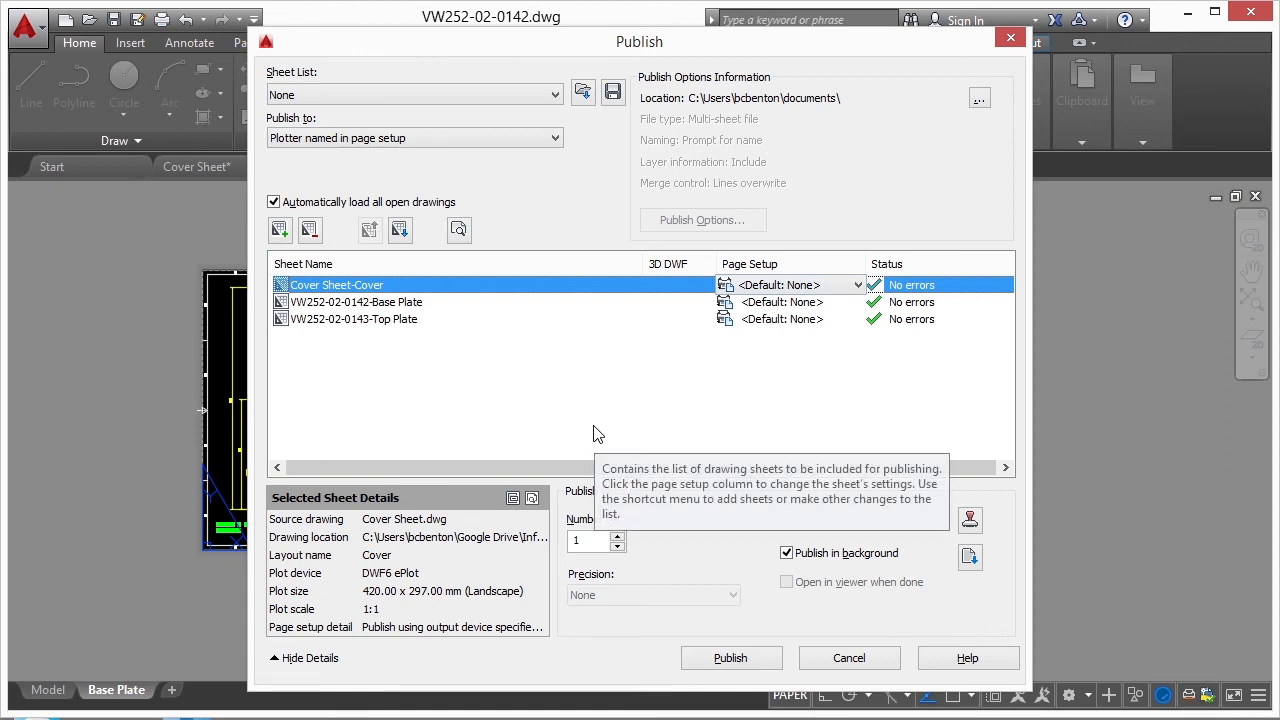
left_click(780, 290)
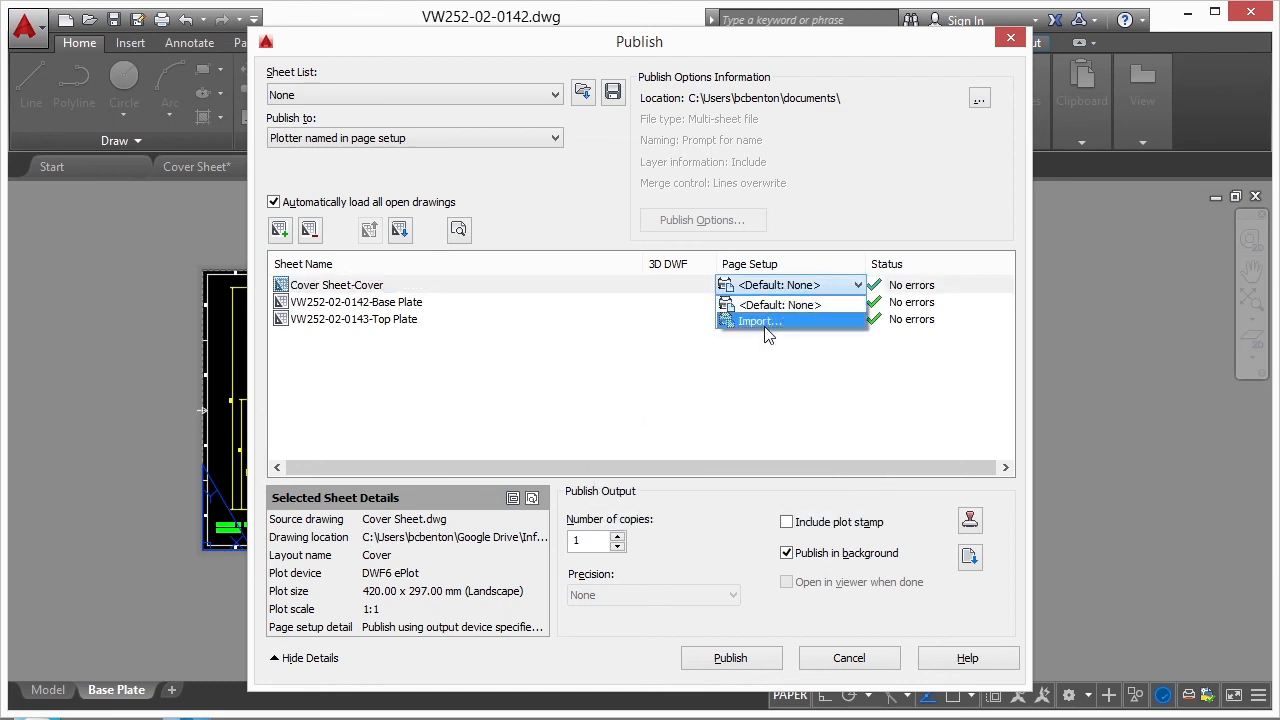
left_click(764, 325)
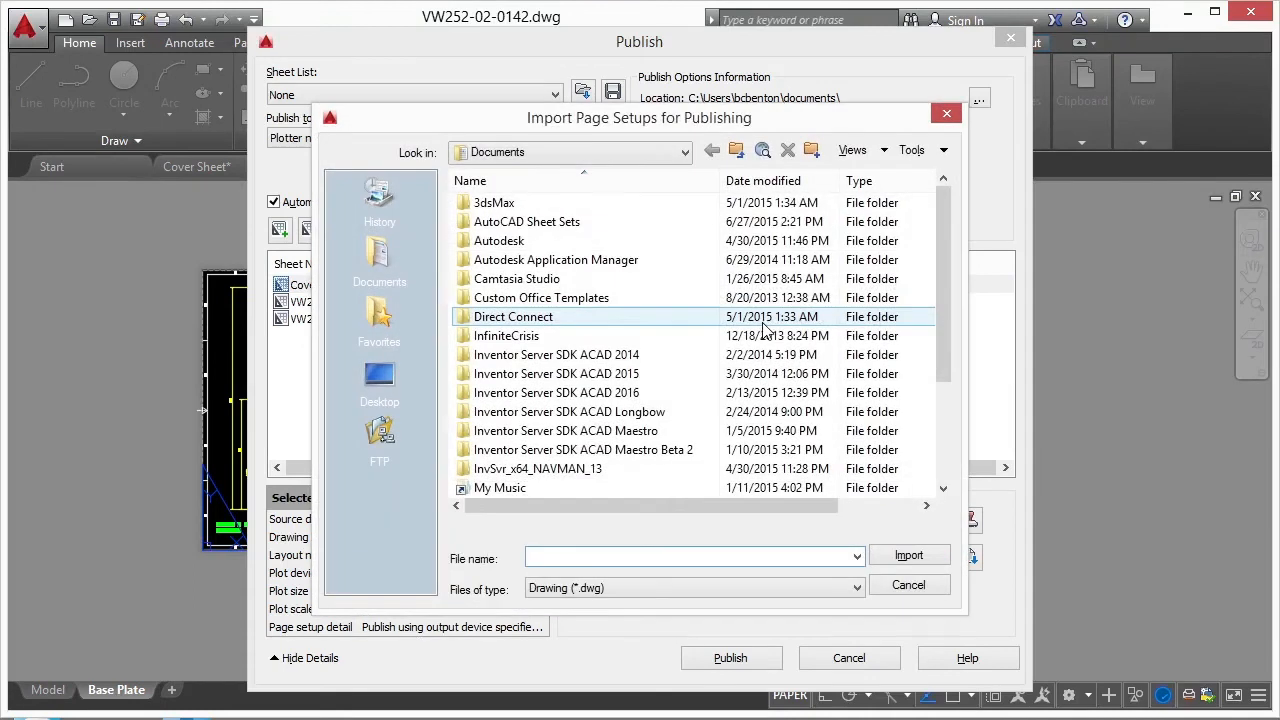
left_click_drag(940, 279, 948, 392)
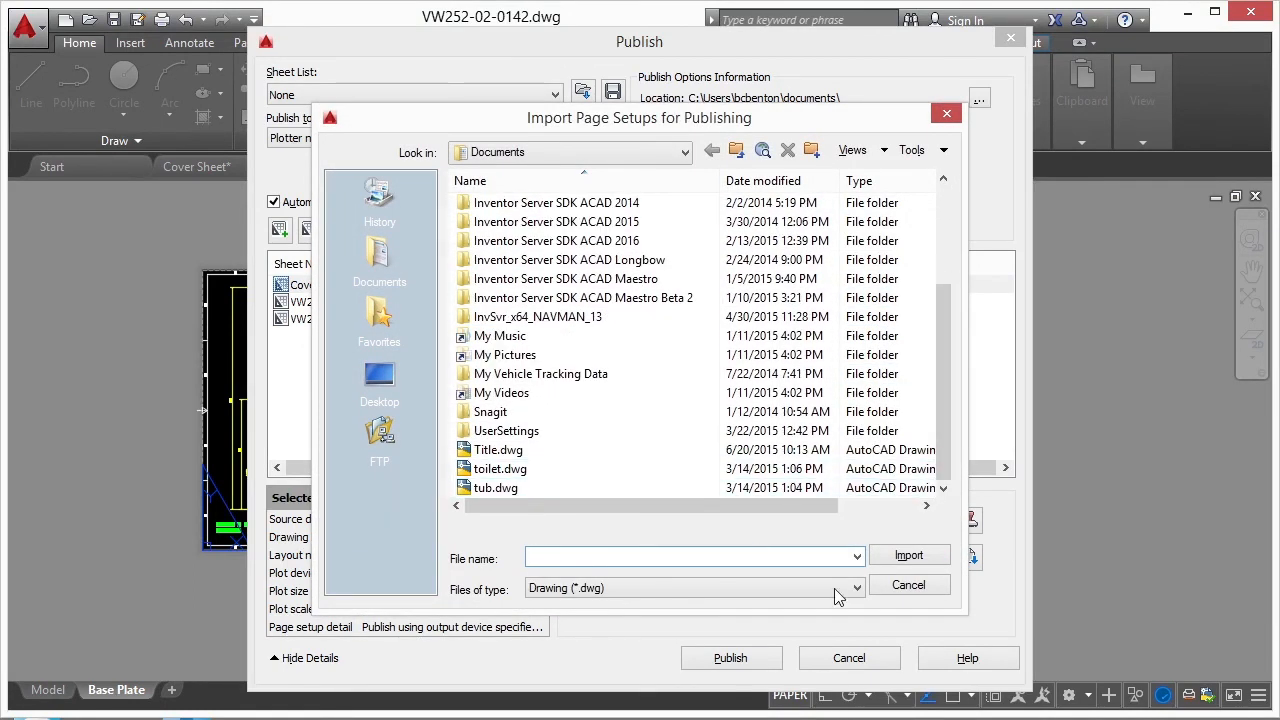
left_click(902, 588)
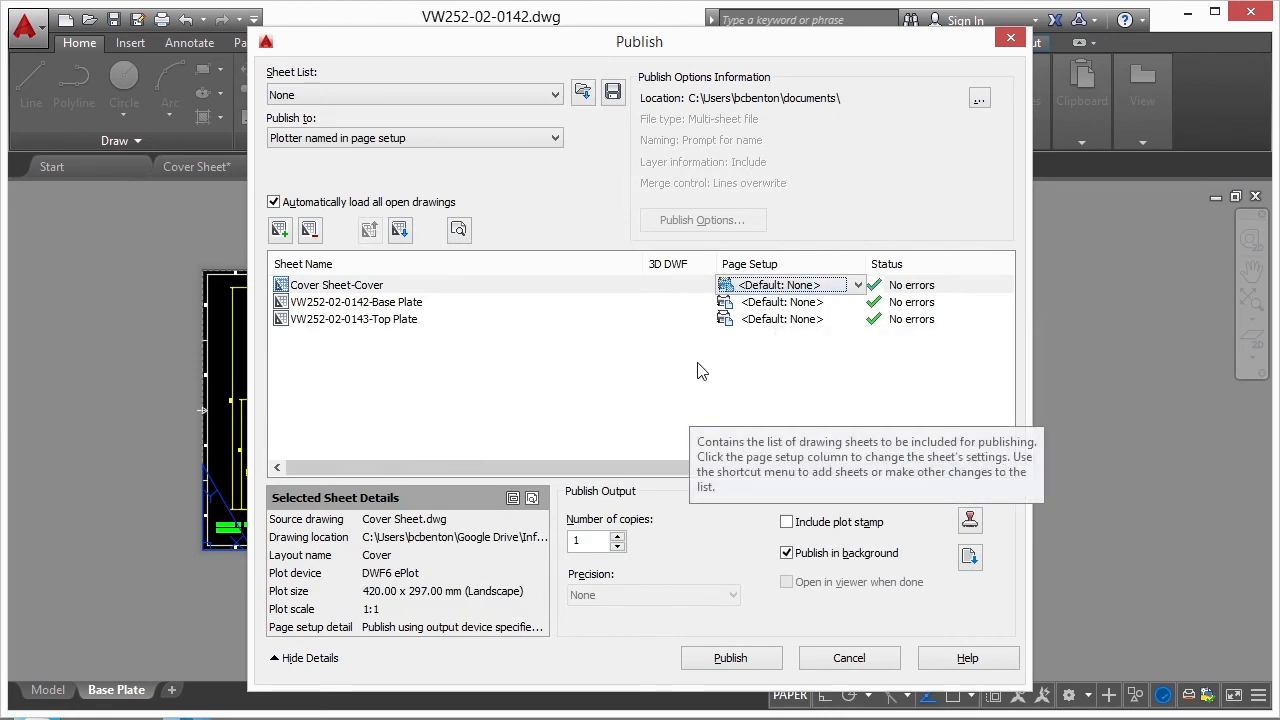
- Select all three layout sheets and view their page setup choices without picking one, leaving the sheets deselected
left_click(412, 288)
left_click(380, 321, "shift")
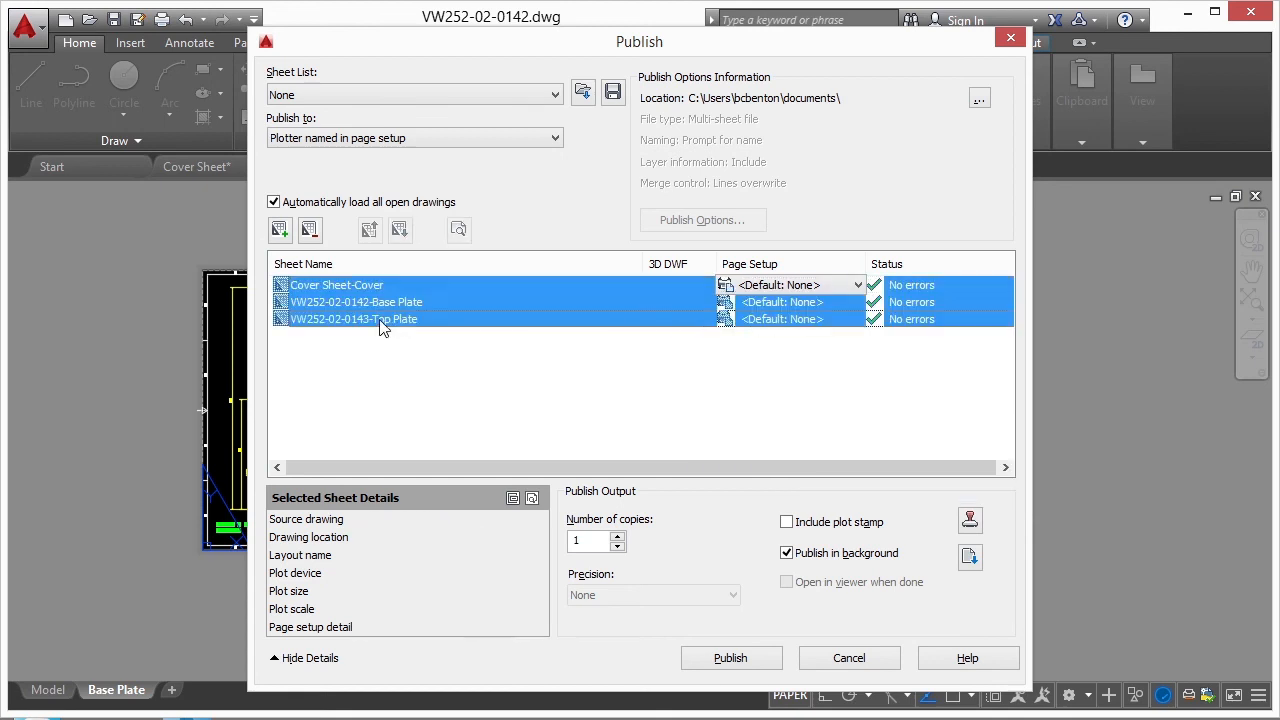
left_click(857, 285)
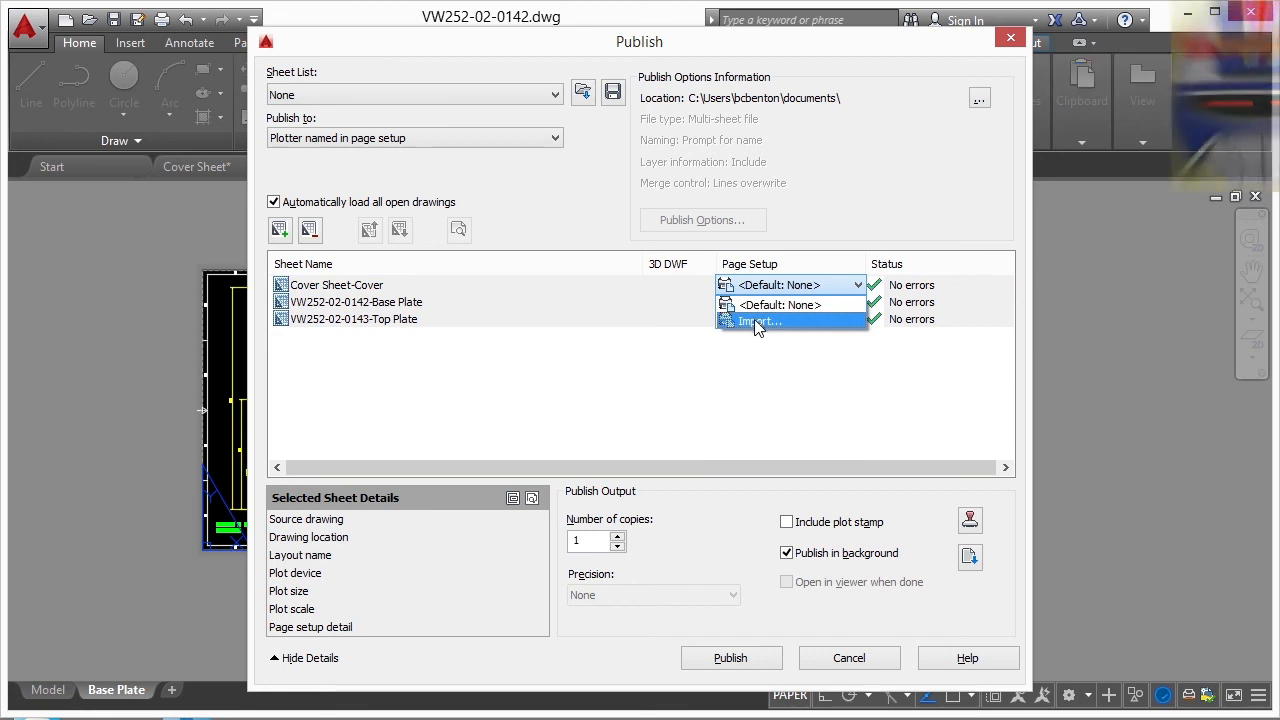
left_click(506, 380)
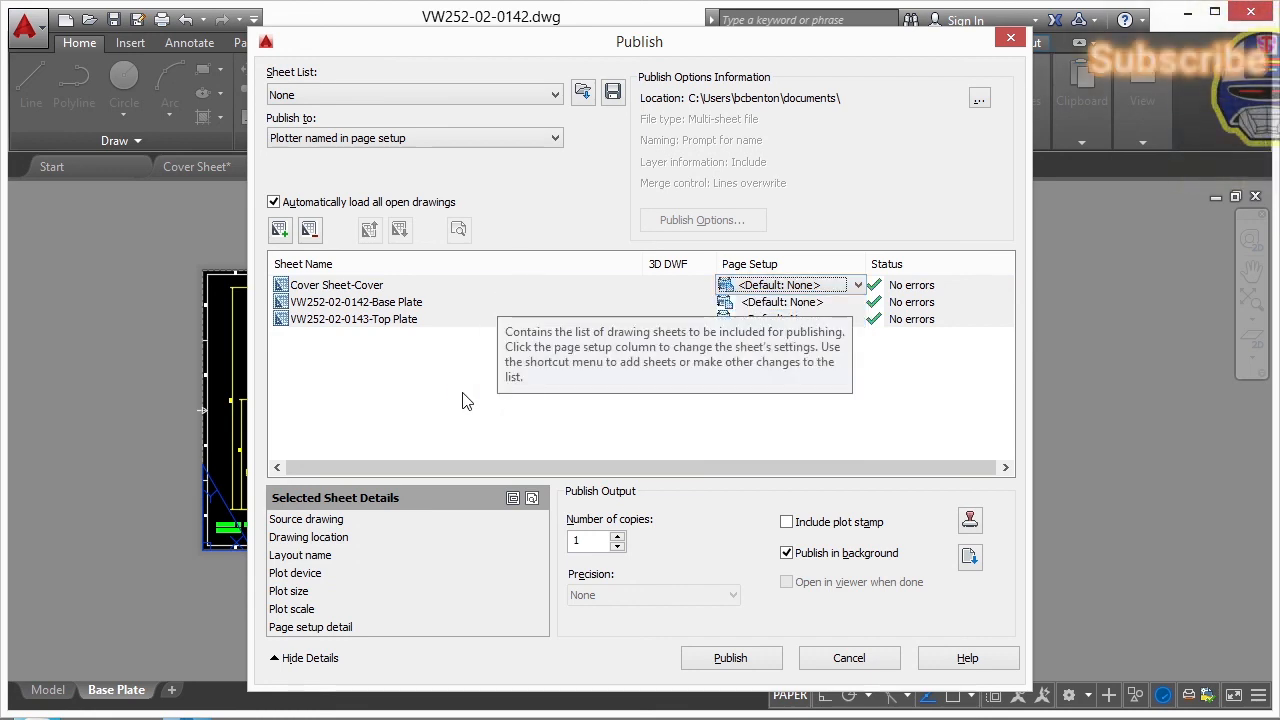
left_click(463, 400)
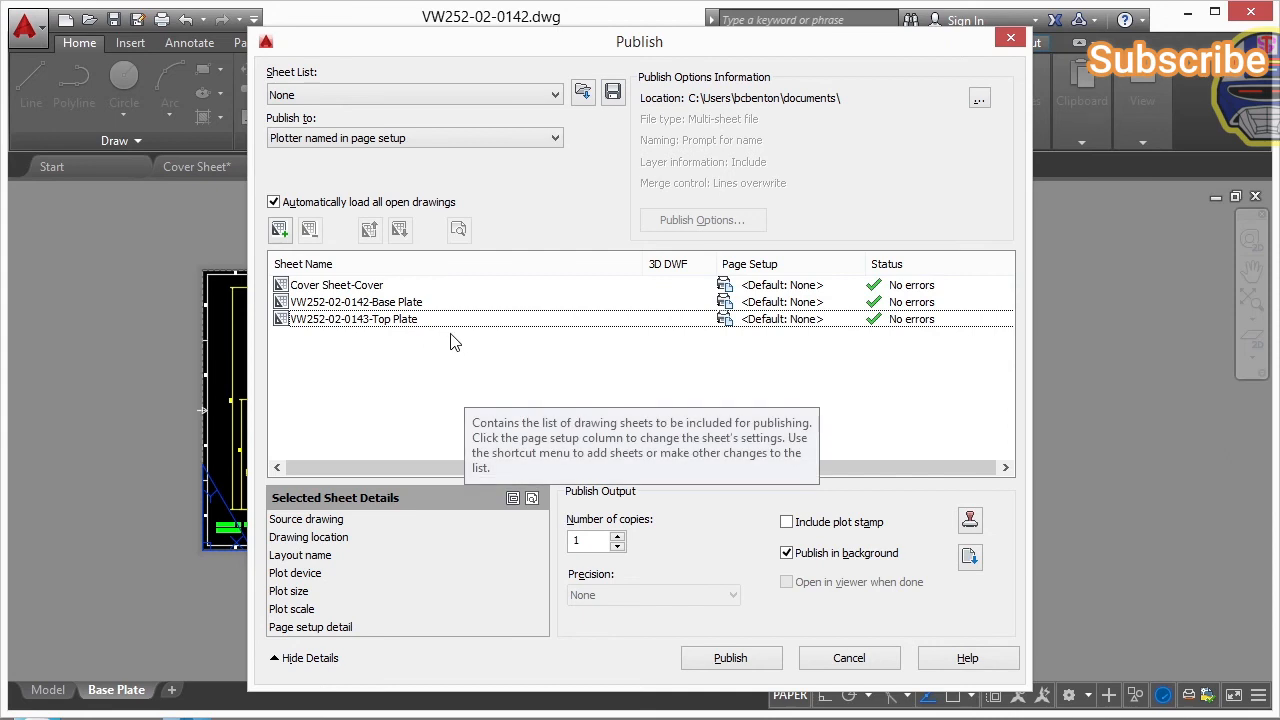
- Browse the Documents folder for more drawings to add to the publish list and cancel the selection
left_click(280, 230)
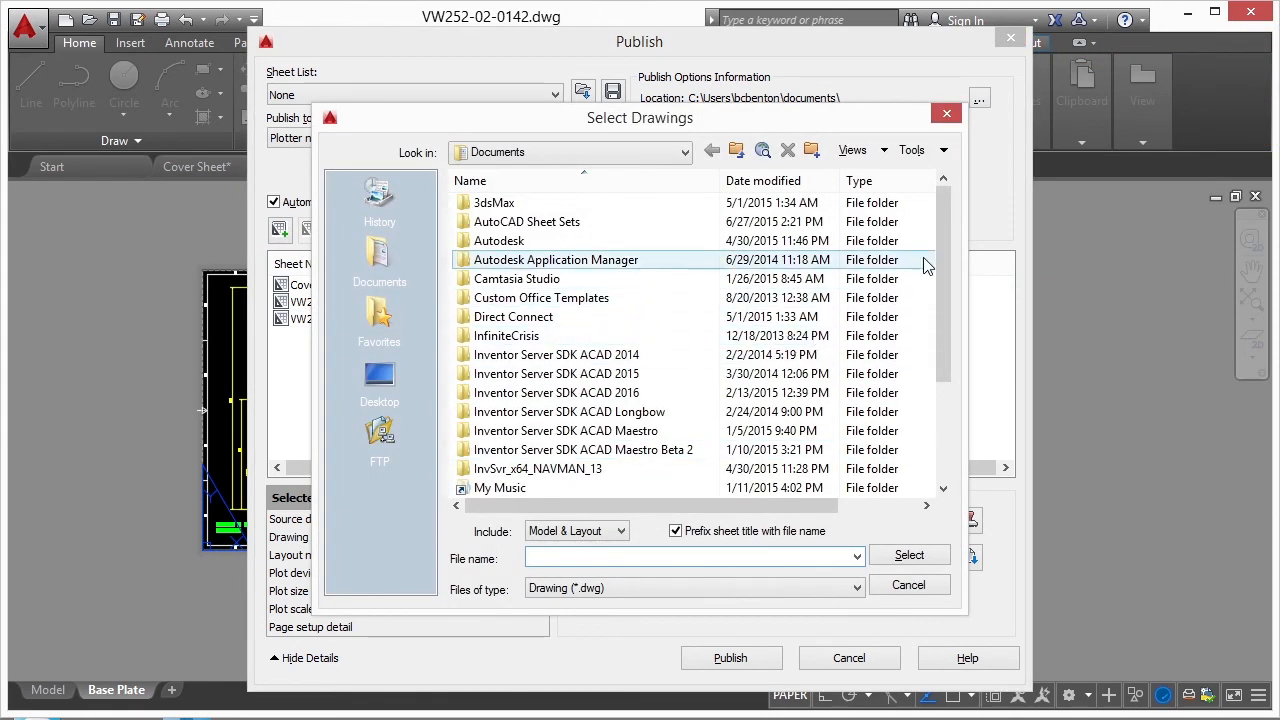
left_click_drag(944, 266, 944, 372)
left_click(908, 585)
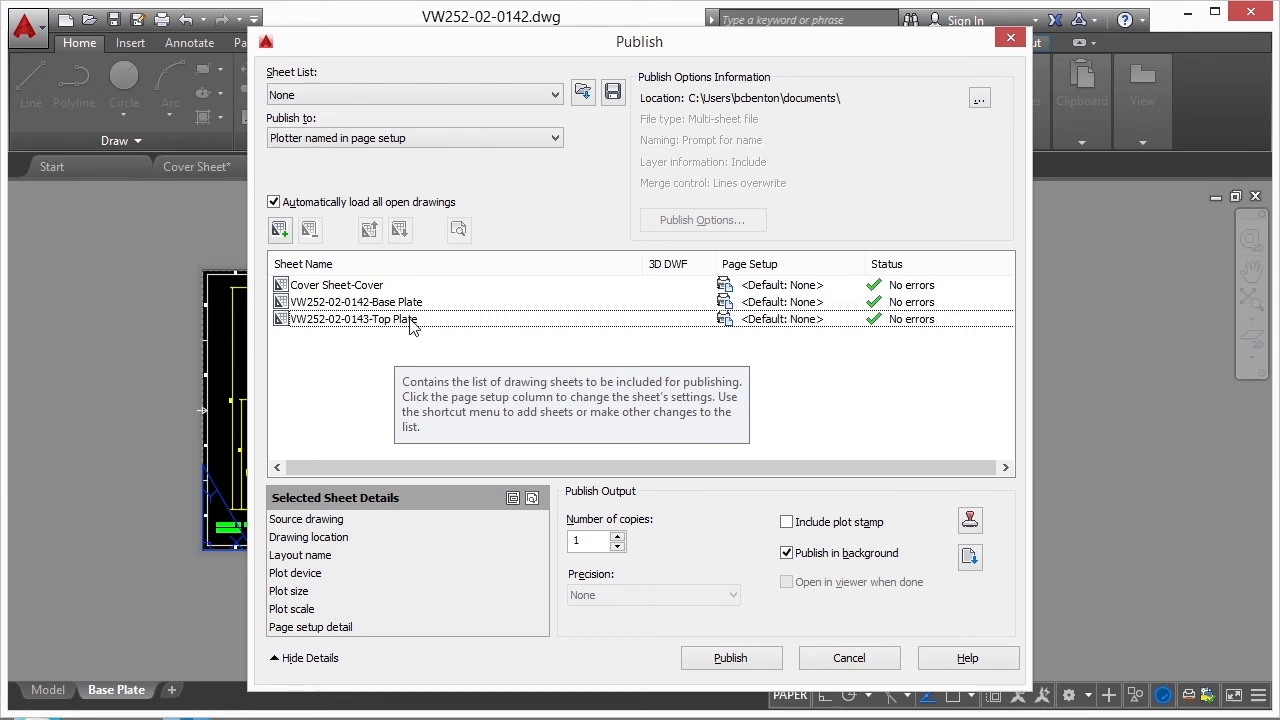
- Save the current sheet list and remove the Cover, Base Plate and Top Plate sheets from the publish list
left_click(613, 95)
left_click(762, 422)
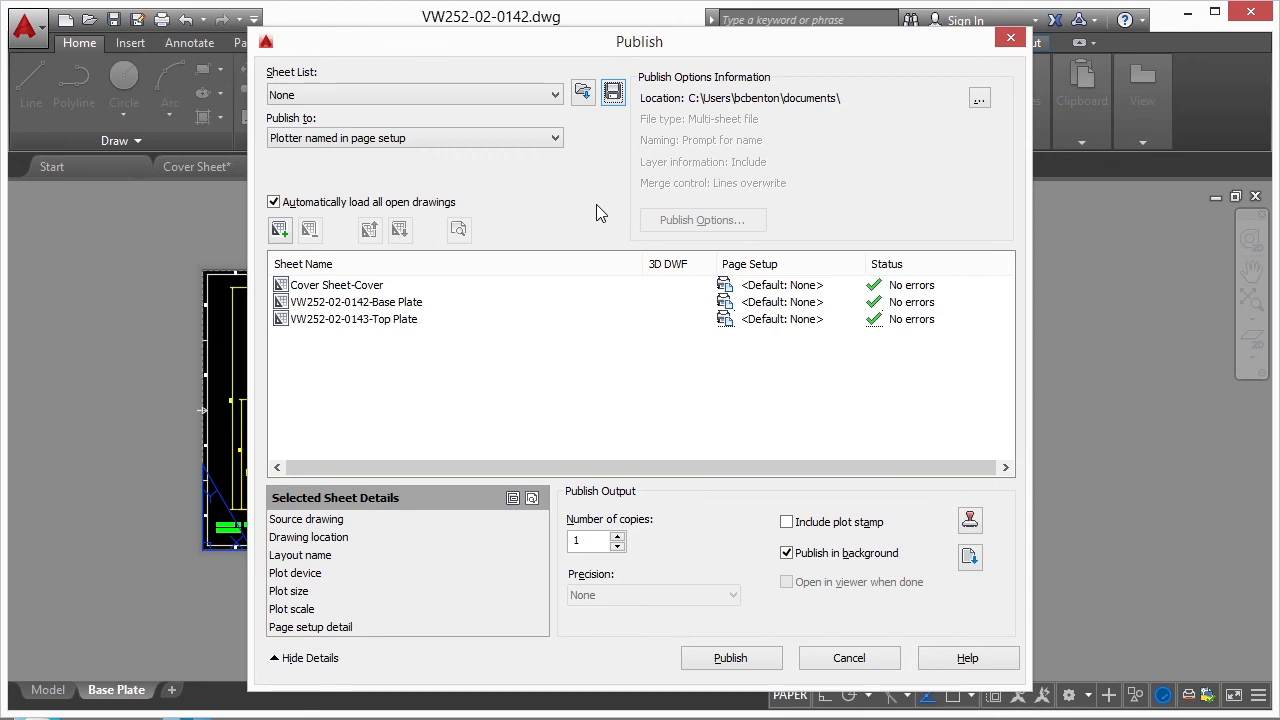
left_click(390, 319)
left_click(375, 287, "shift")
left_click(309, 231)
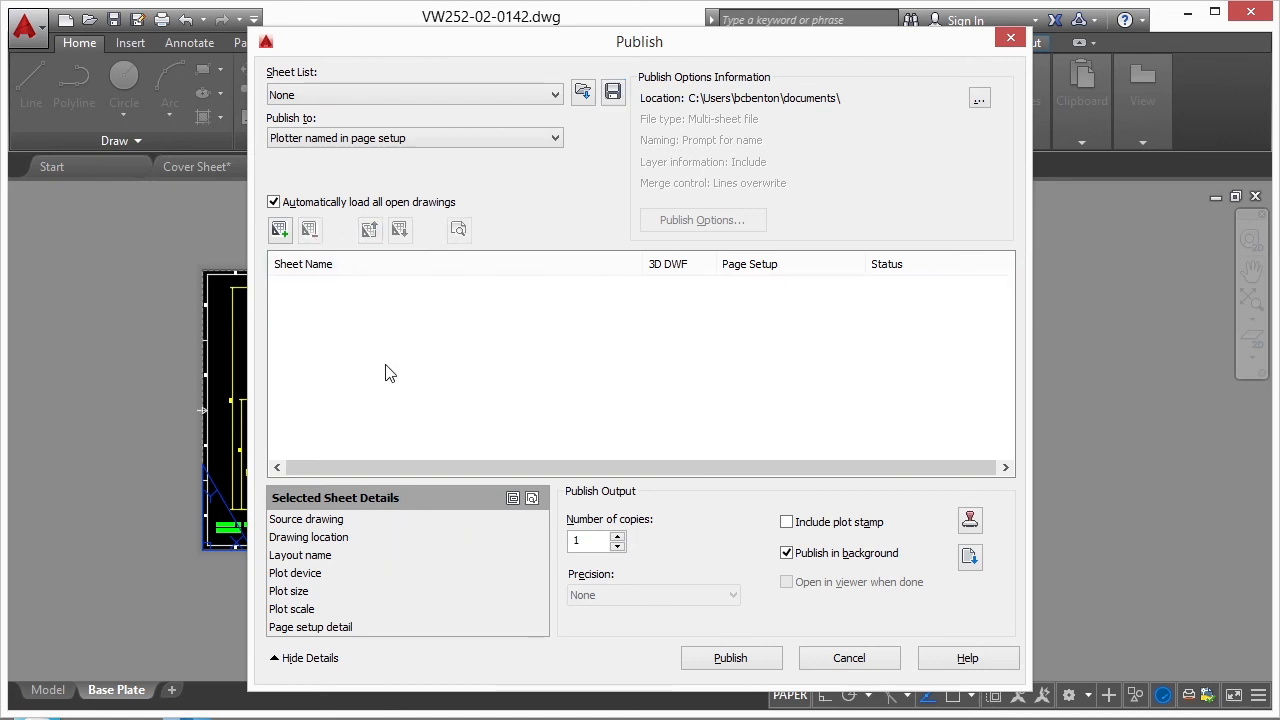
- Load the DWF-Publisher Set.dsd sheet list from the Projects 08 folder and dismiss the settings conflict notice
left_click(584, 92)
left_click(565, 152)
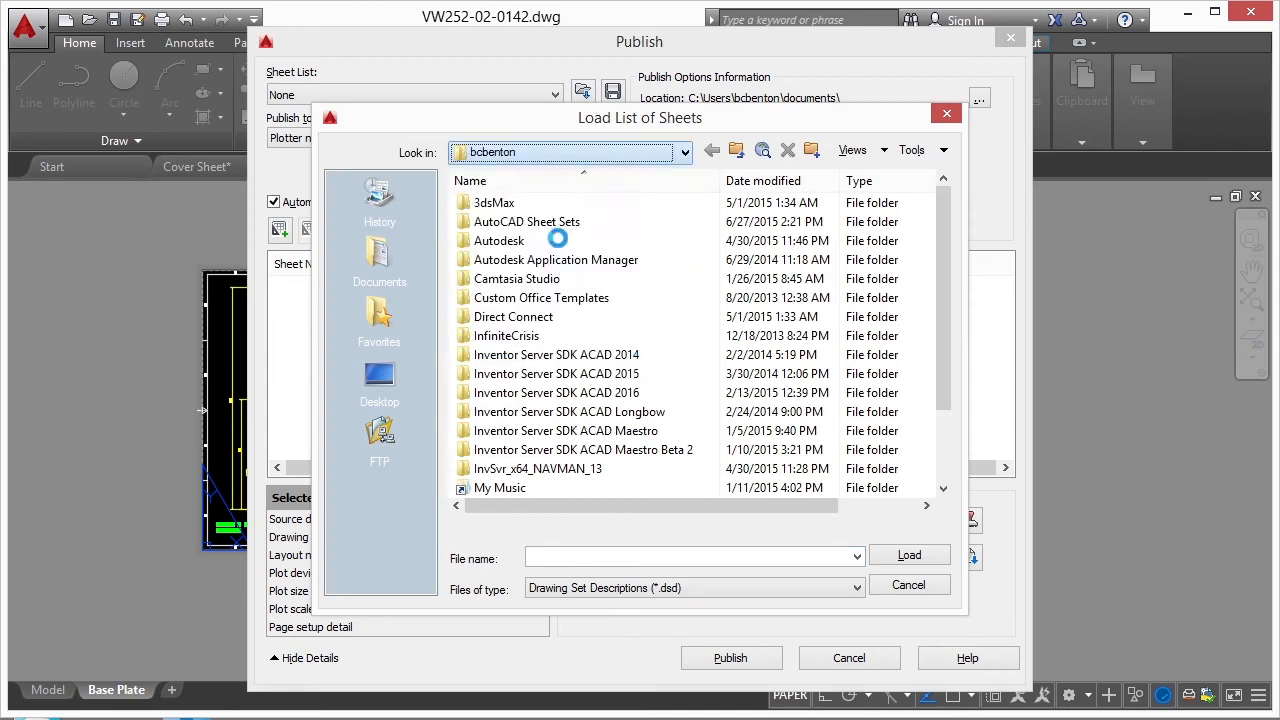
left_click(556, 237)
double_click(523, 372)
double_click(549, 254)
double_click(530, 202)
double_click(530, 203)
double_click(503, 222)
double_click(503, 241)
left_click(540, 205)
left_click(909, 555)
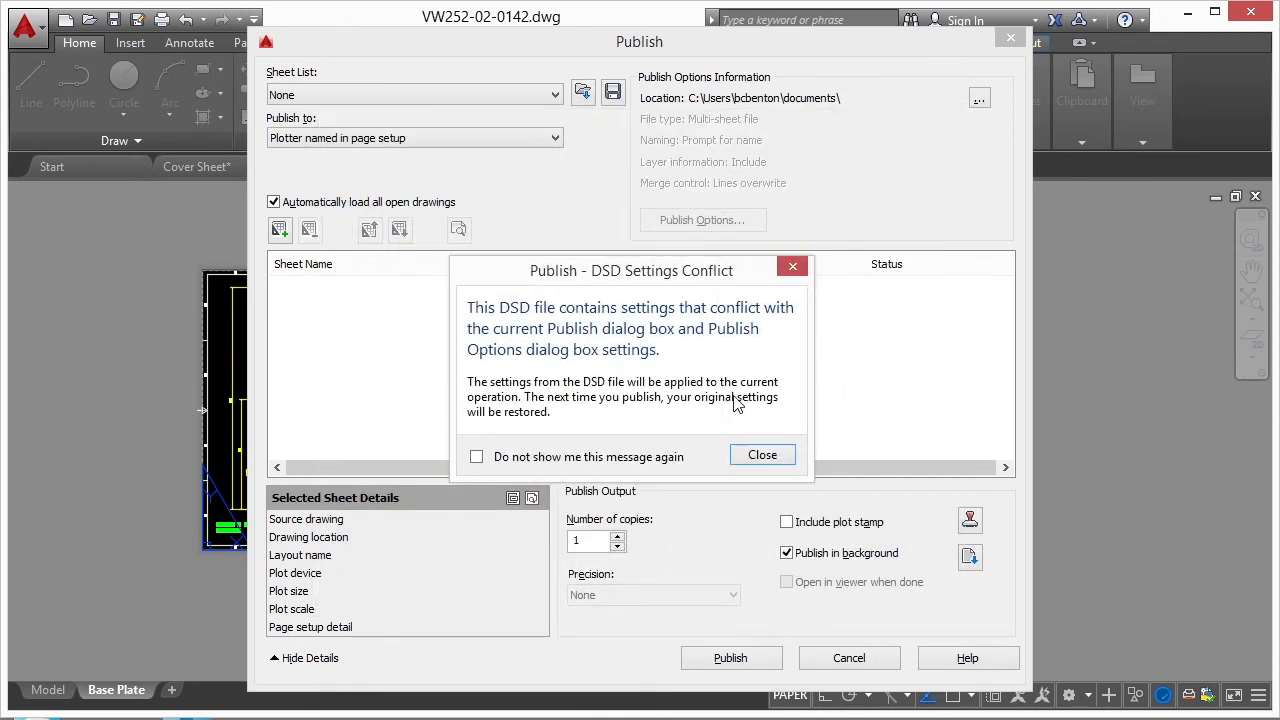
left_click(766, 453)
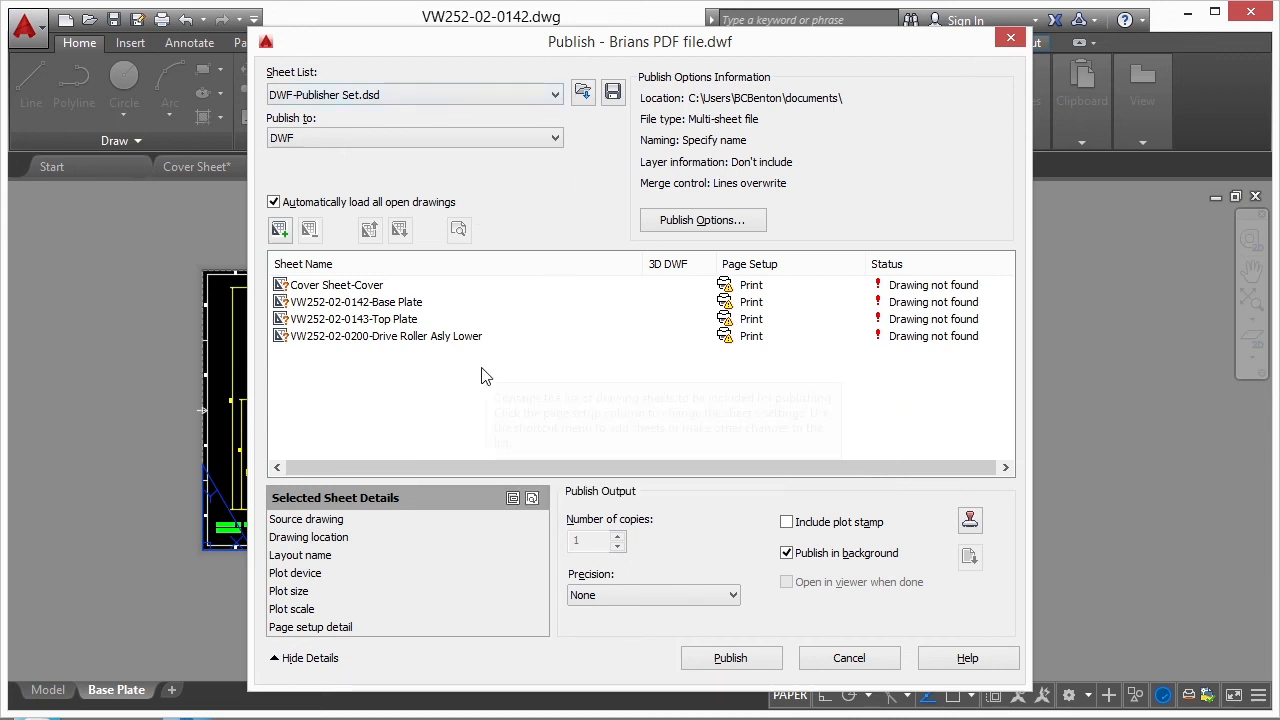
- Remove all four loaded sheets, from Cover Sheet-Cover through Drive Roller Asly Lower, from the publish list
left_click(350, 336)
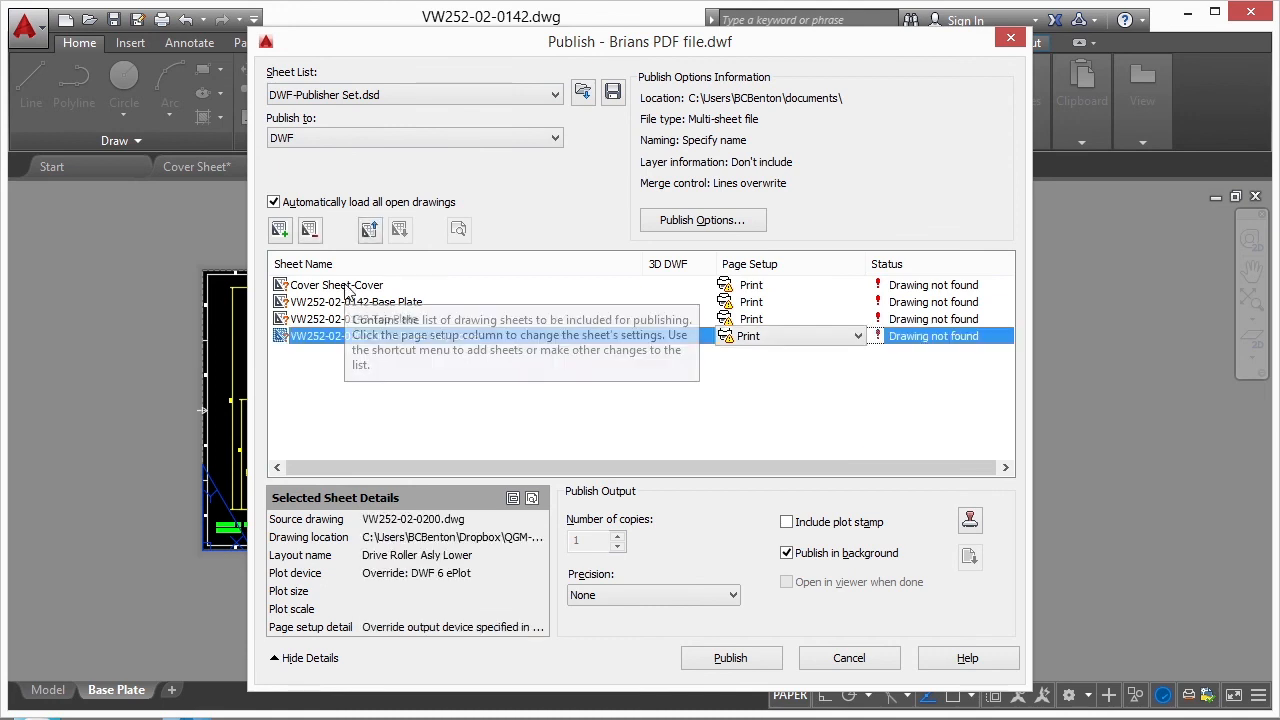
left_click(350, 287, "shift")
left_click(314, 236)
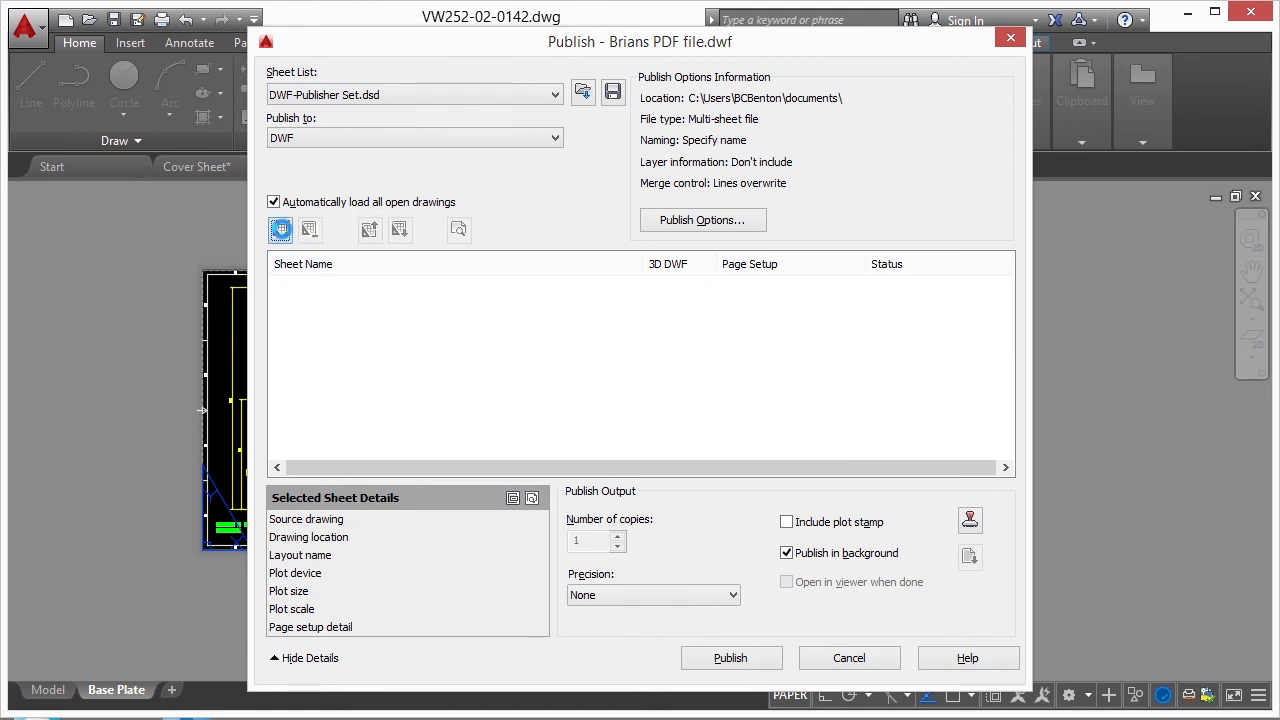
- Add Cover Sheet.dwg, VW252-02-0142.dwg and VW252-02-0143.dwg from the Projects 08 folder to the publish list
left_click(280, 229)
left_click(565, 152)
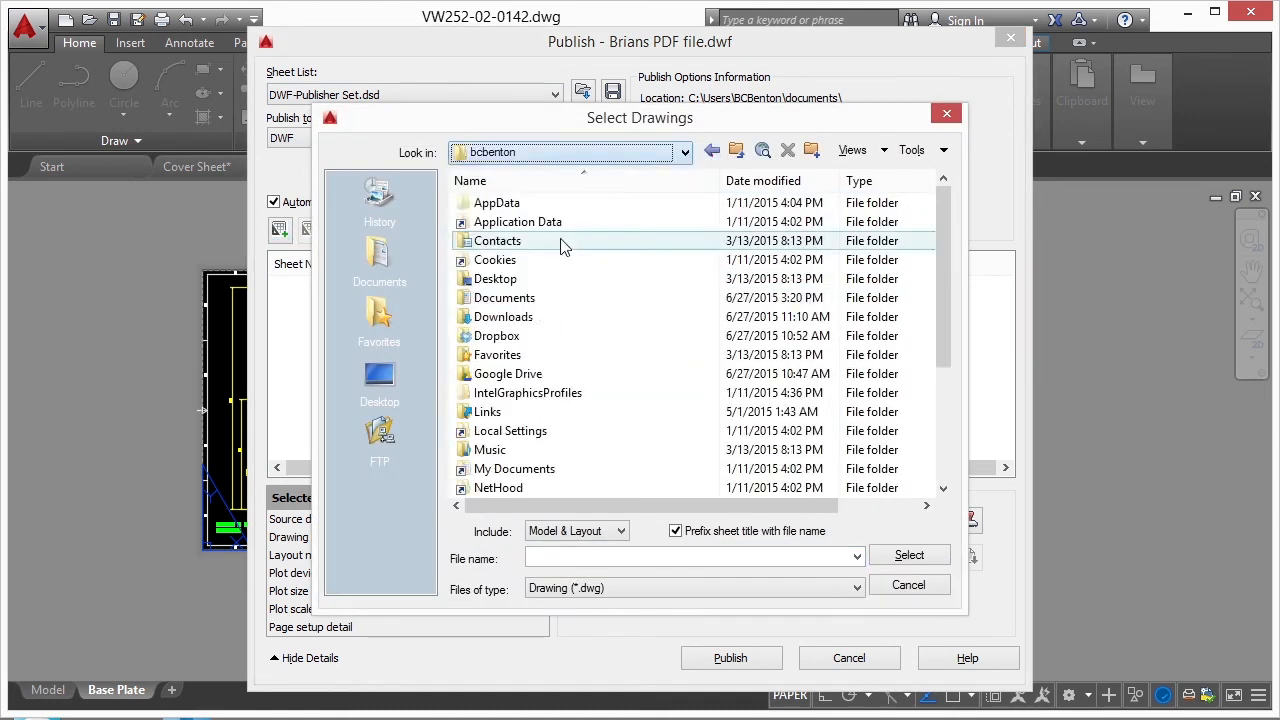
double_click(505, 373)
double_click(510, 331)
double_click(551, 205)
double_click(500, 222)
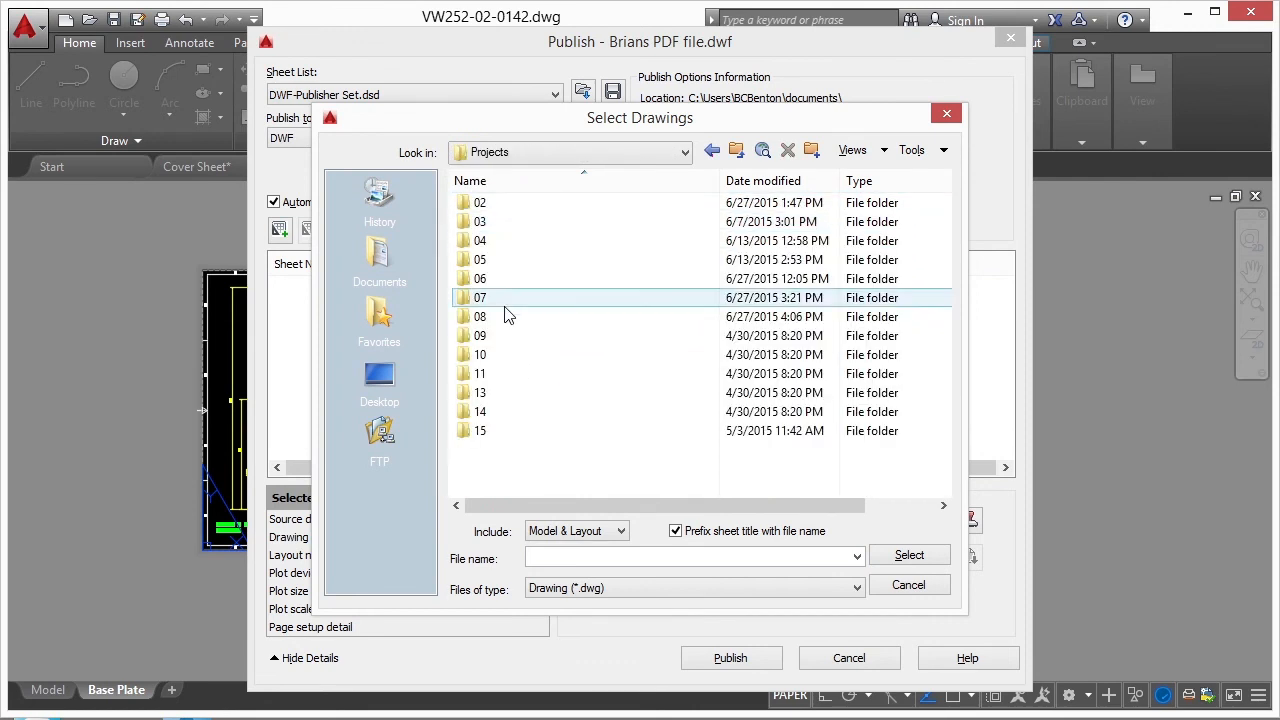
double_click(503, 316)
left_click(515, 222)
left_click(528, 261, "shift")
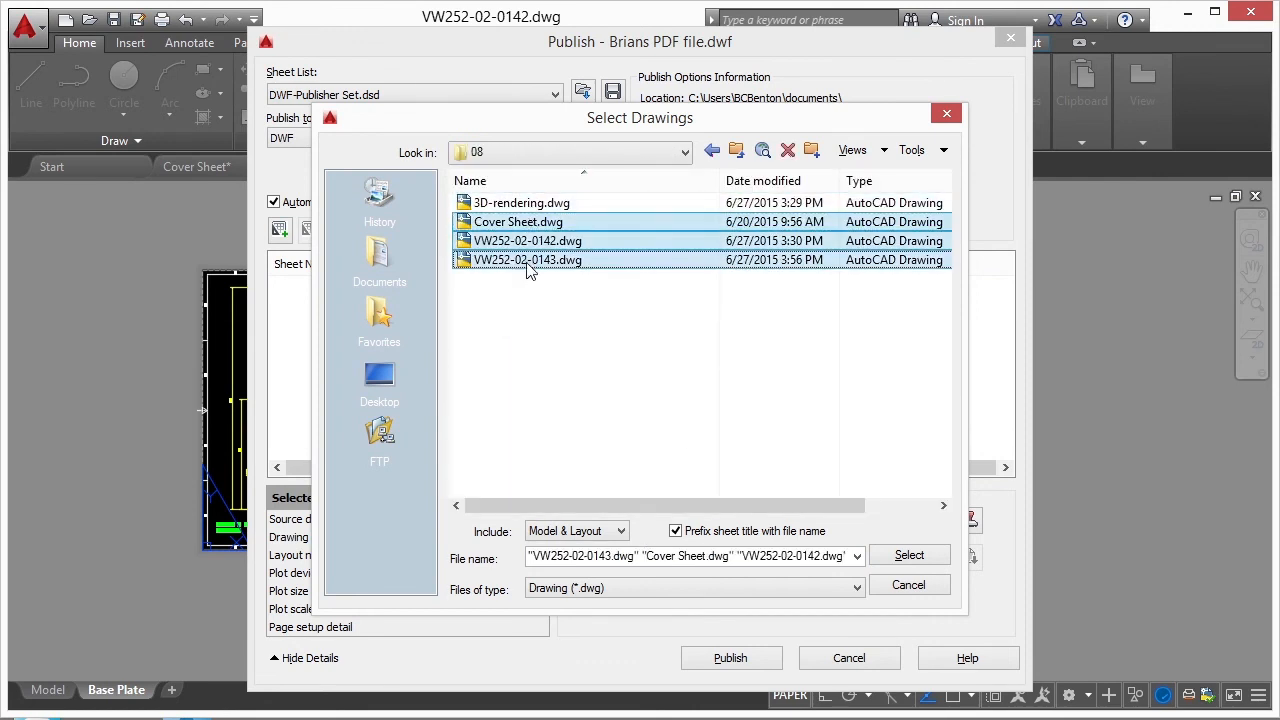
left_click(906, 556)
- Remove the three Model sheets of VW252-02-0143, Cover Sheet and VW252-02-0142 from the publish list
left_click(311, 285)
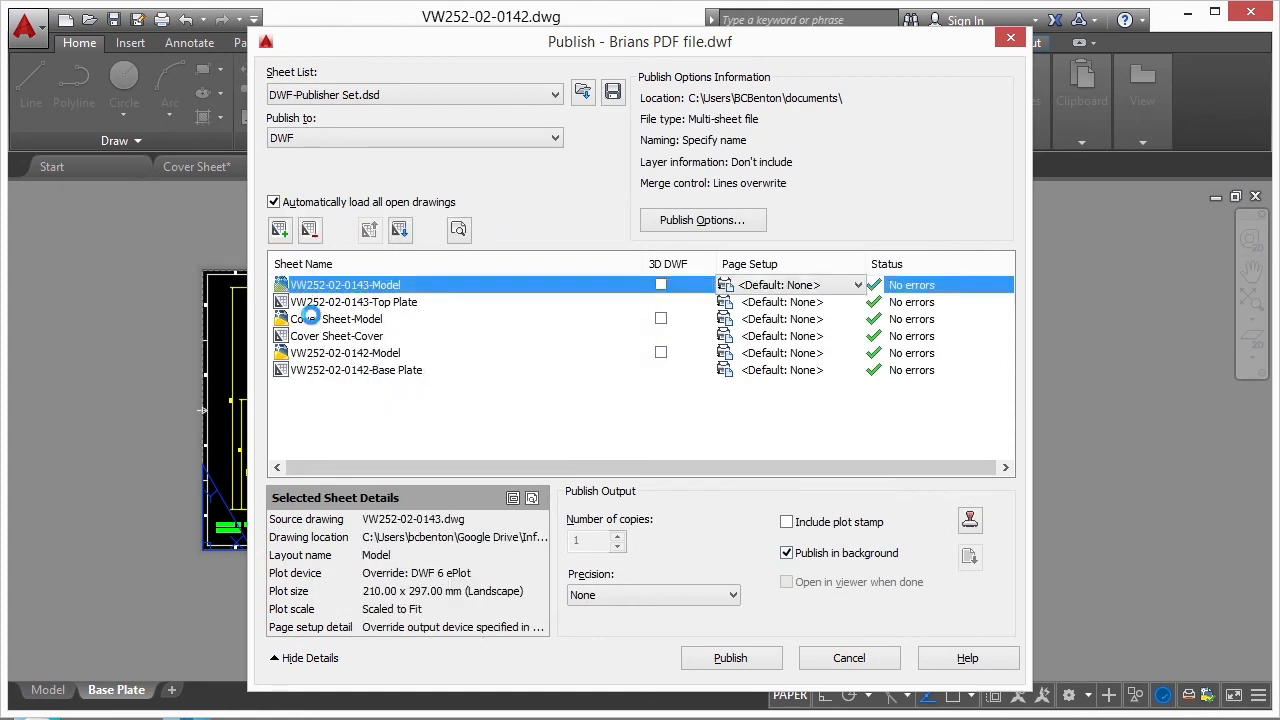
left_click(312, 319, "ctrl")
left_click(318, 353, "ctrl")
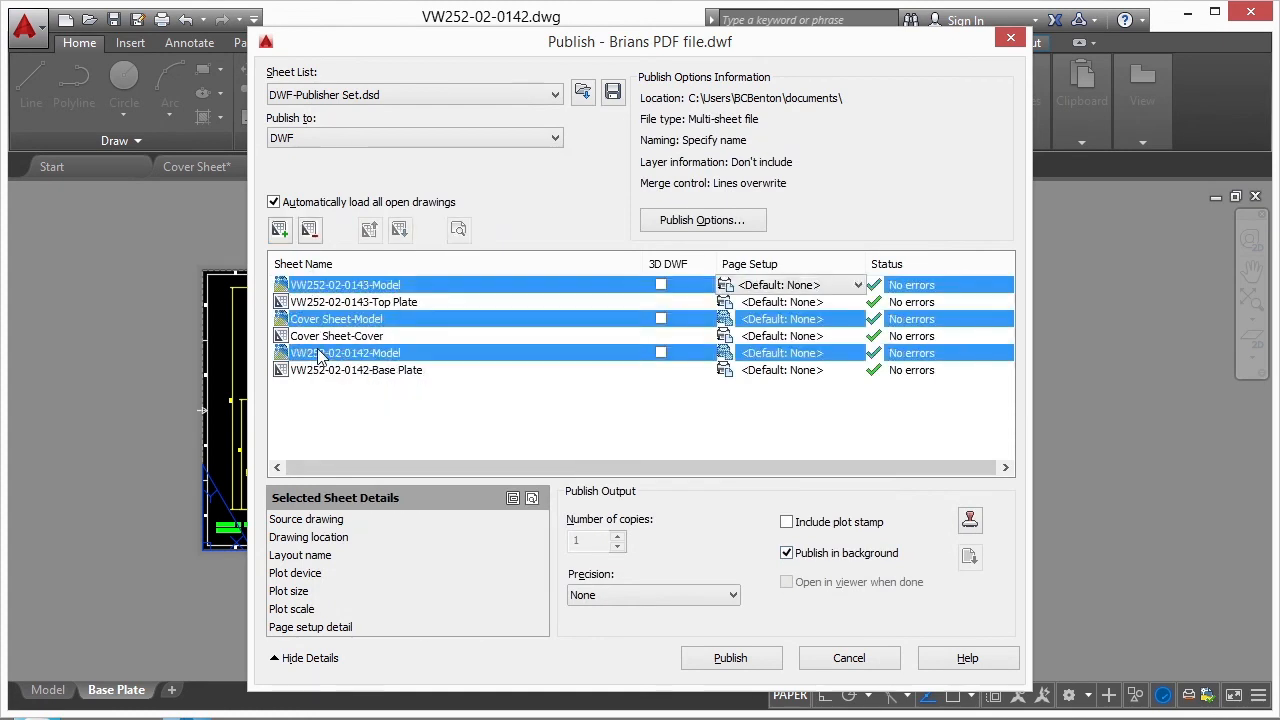
left_click(310, 231)
- Save the sheet list over the existing DWF-Publisher Set.dsd in the 08 folder
left_click(613, 92)
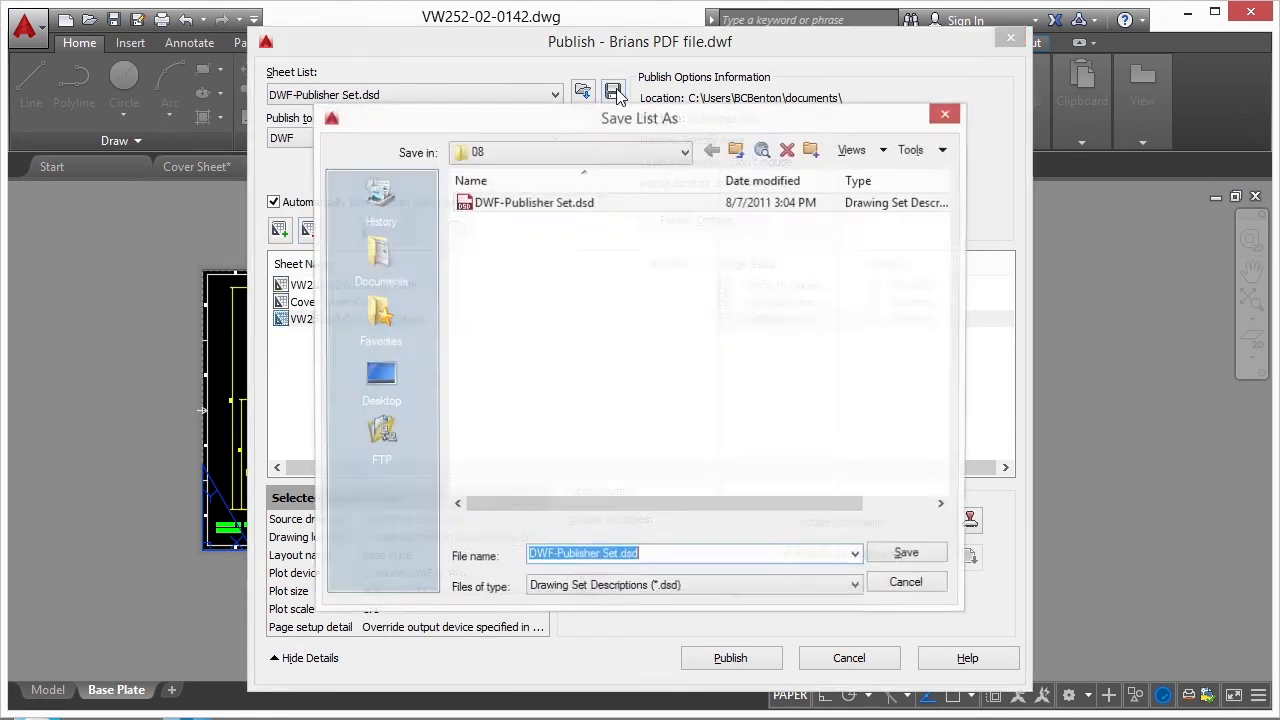
left_click(562, 205)
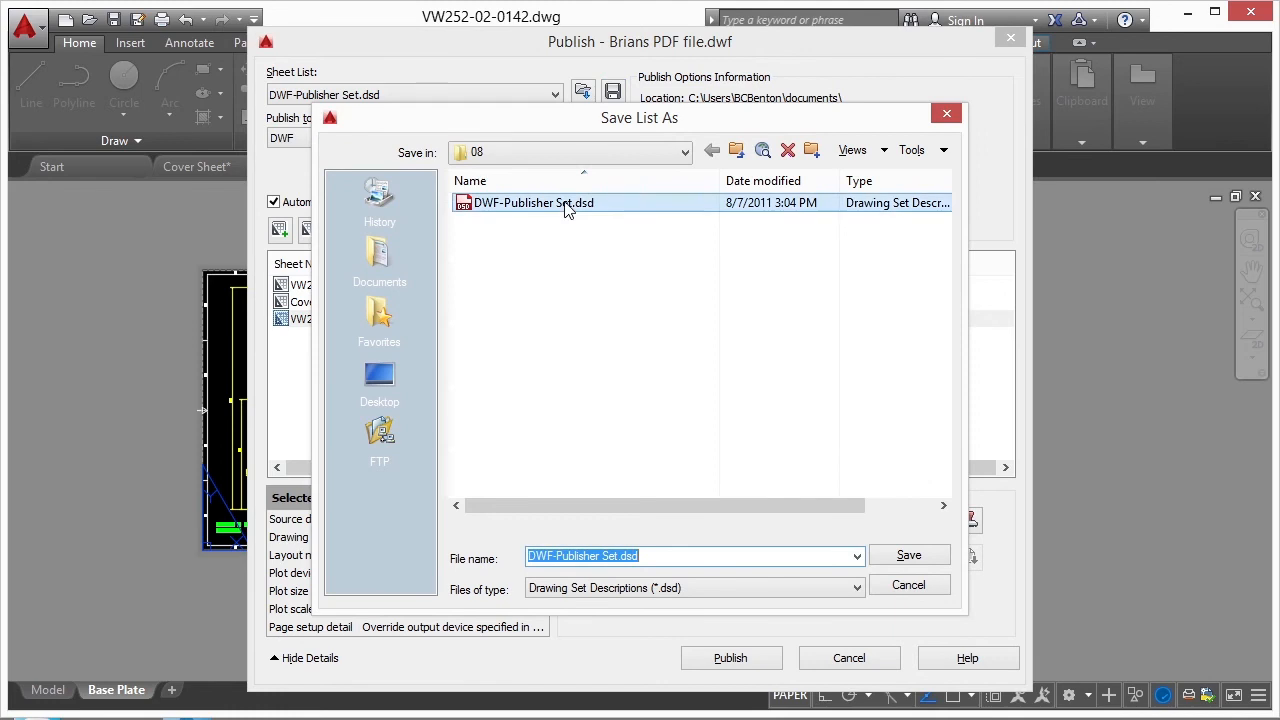
left_click(908, 556)
left_click(621, 427)
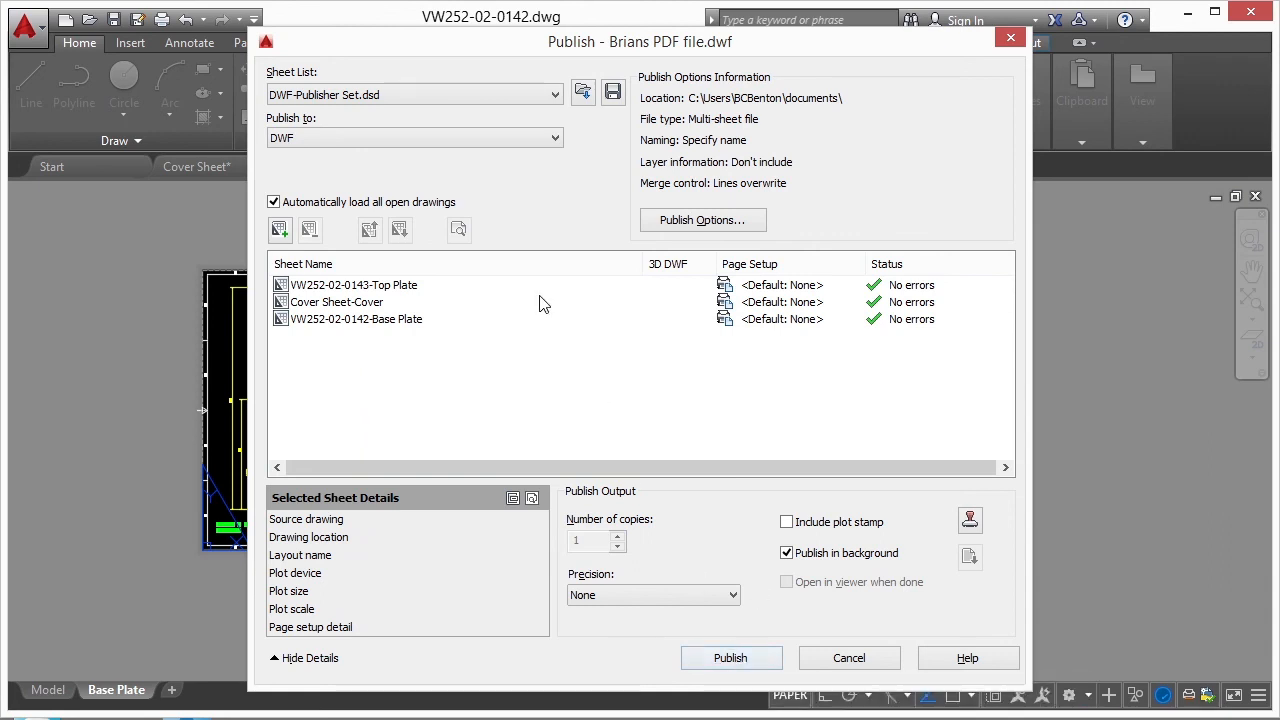
- Publish to the plotter named in page setup, with background publishing off and the number of copies set to 10
left_click(352, 138)
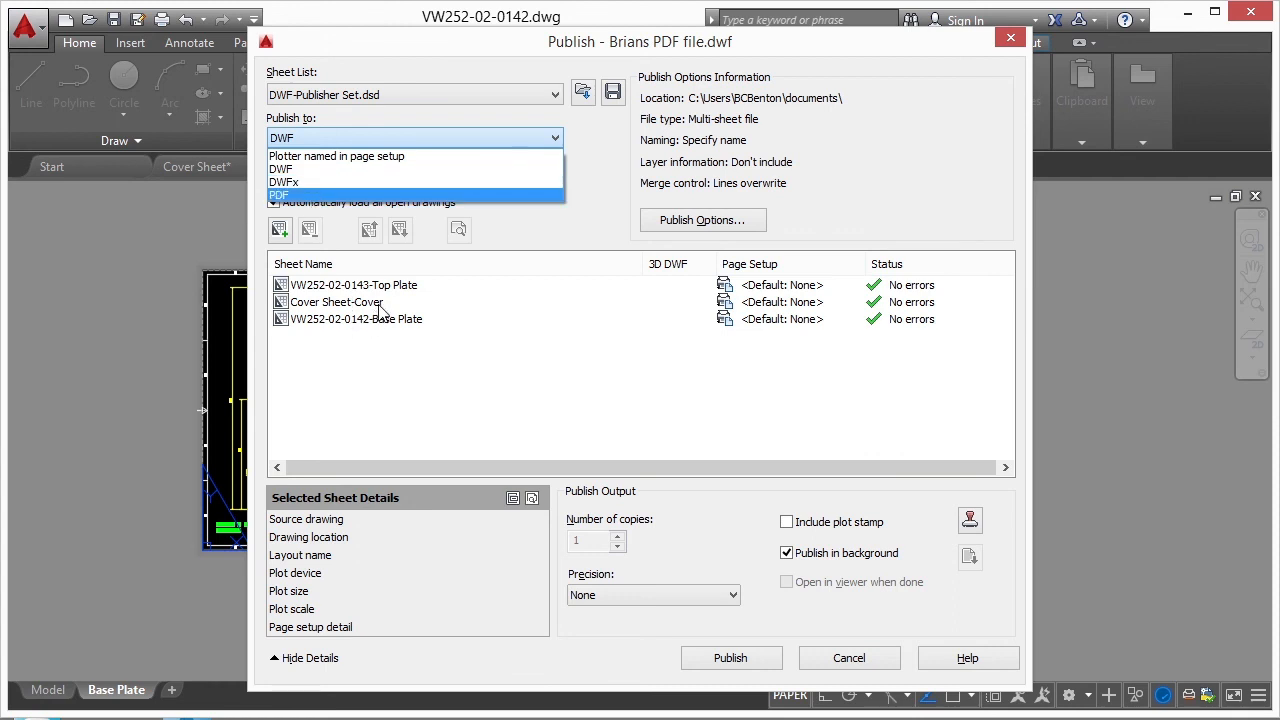
left_click(372, 156)
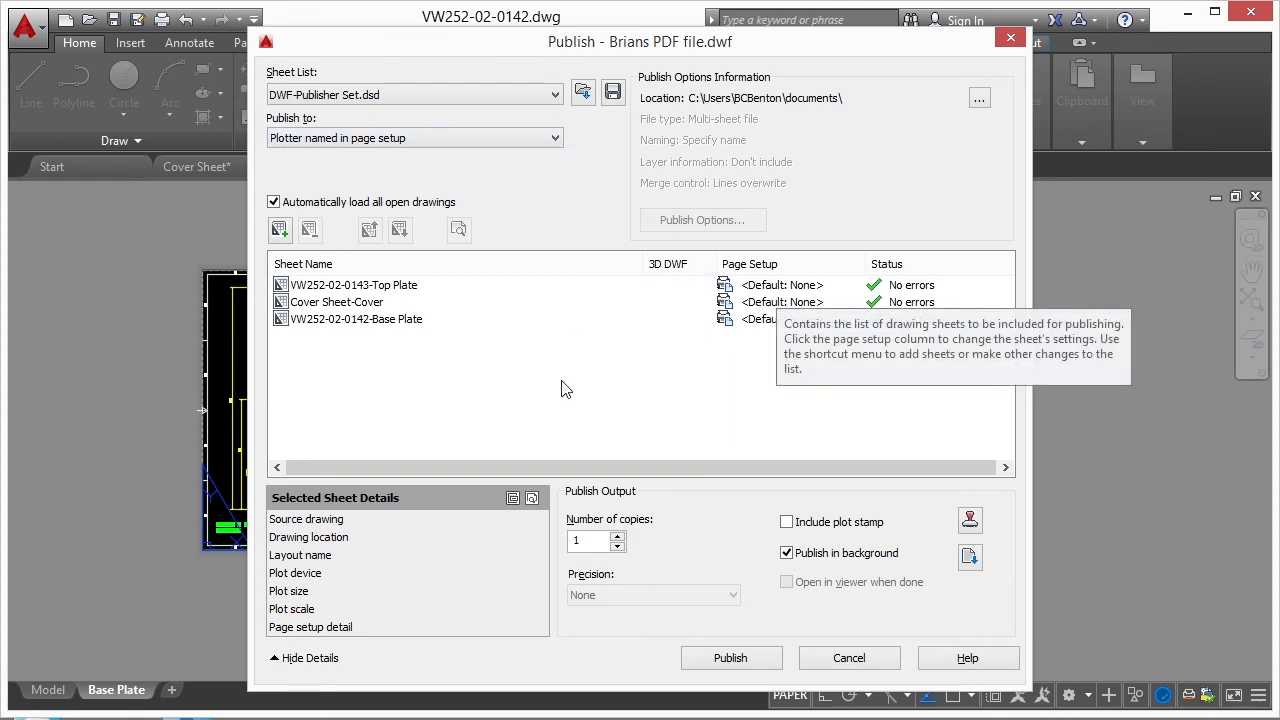
left_click(788, 526)
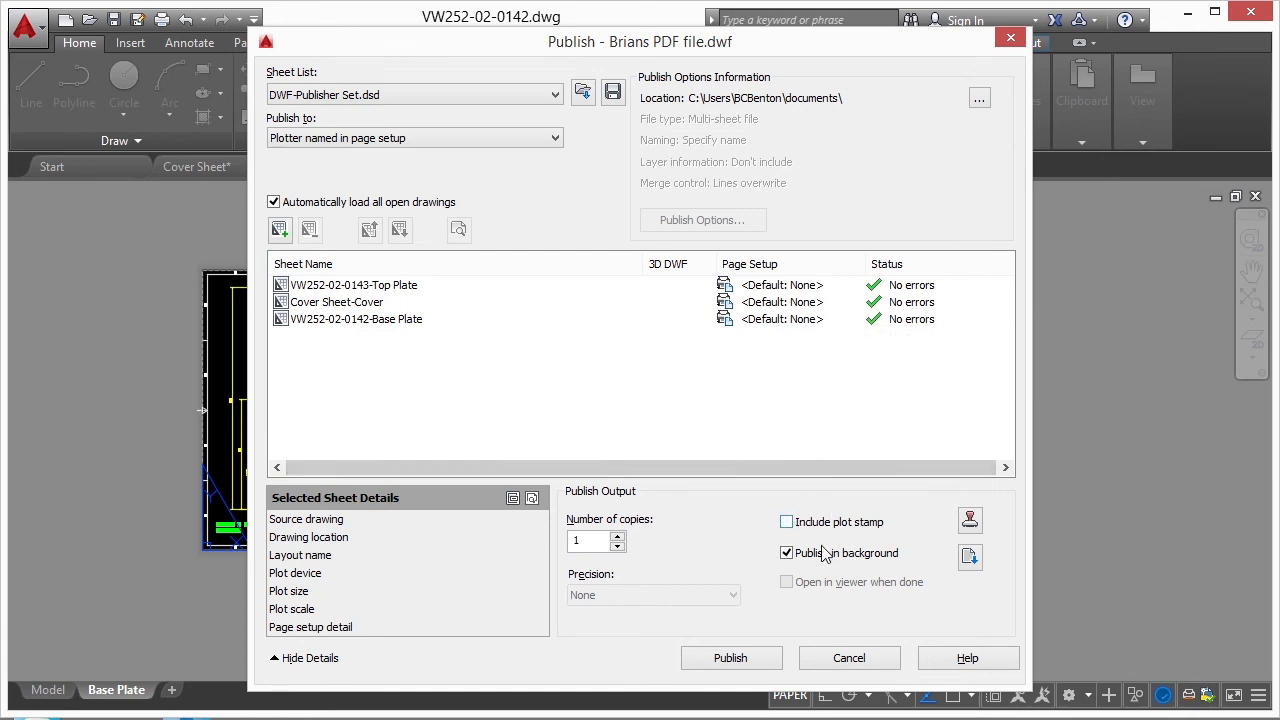
left_click(787, 554)
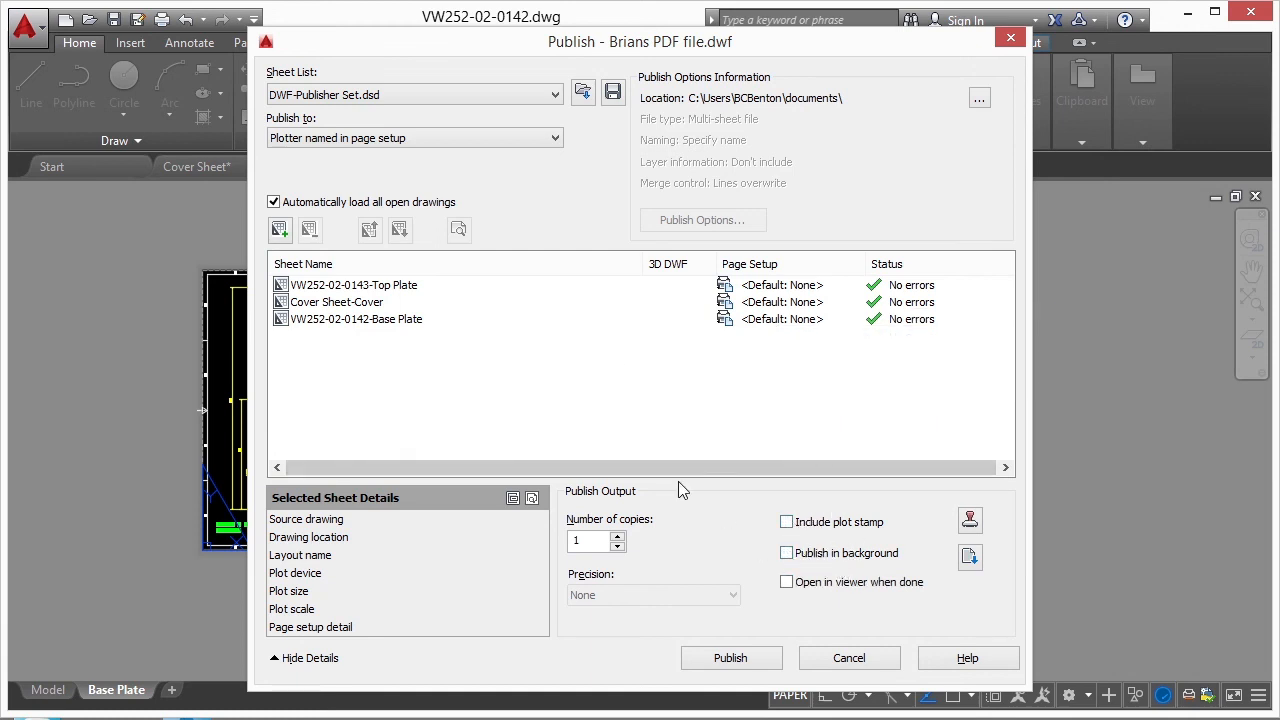
left_click(584, 540)
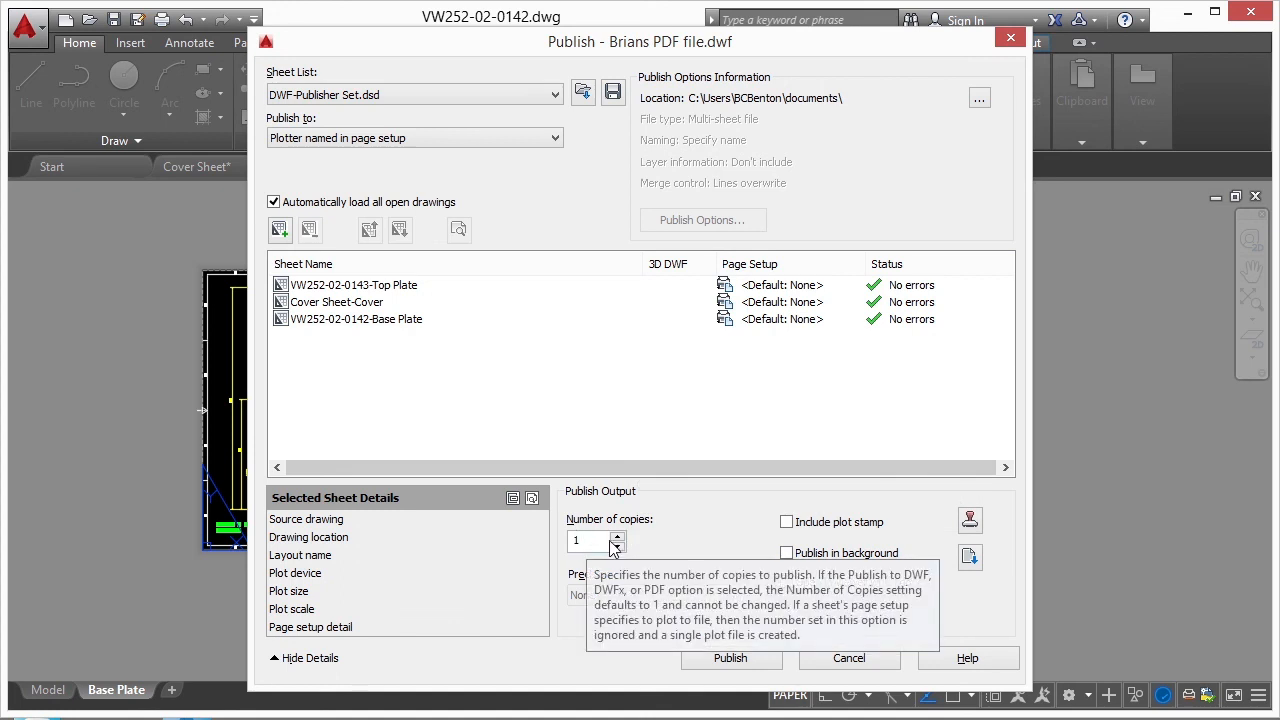
type("0")
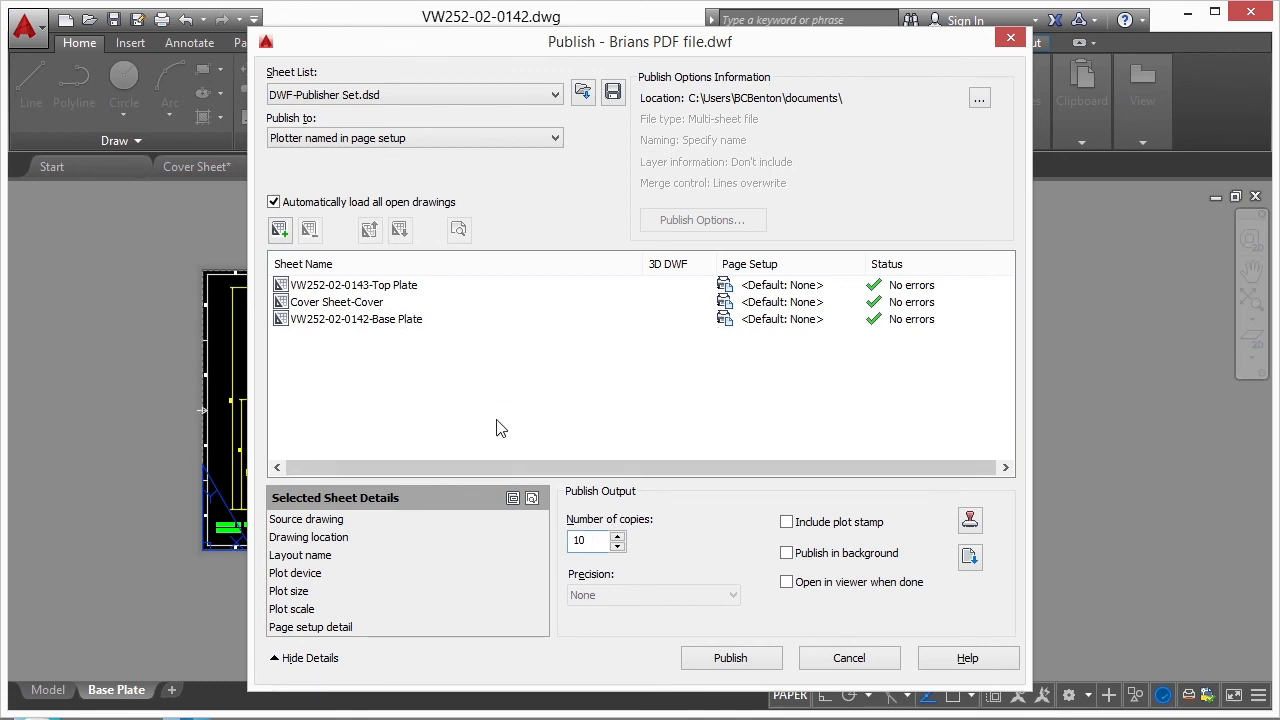
- Change the publish output to PDF and review the PDF presets, keeping AutoCAD PDF (General Documentation)
left_click(550, 142)
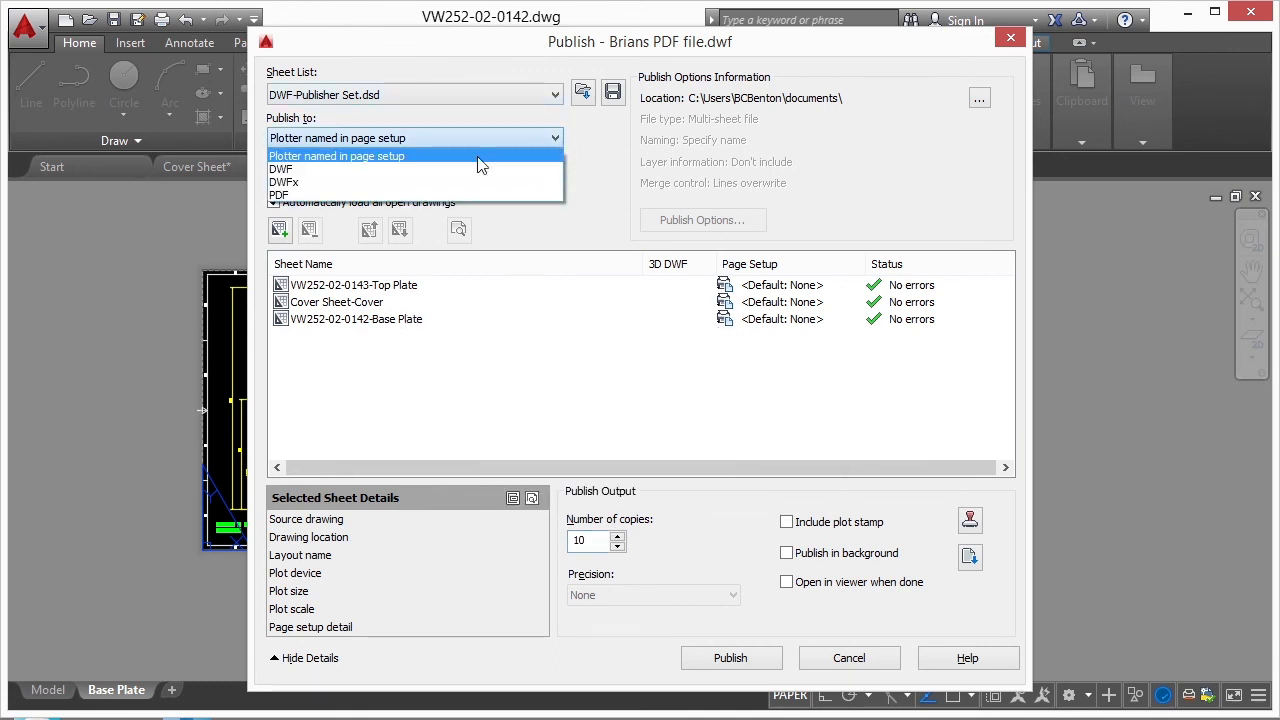
left_click(370, 195)
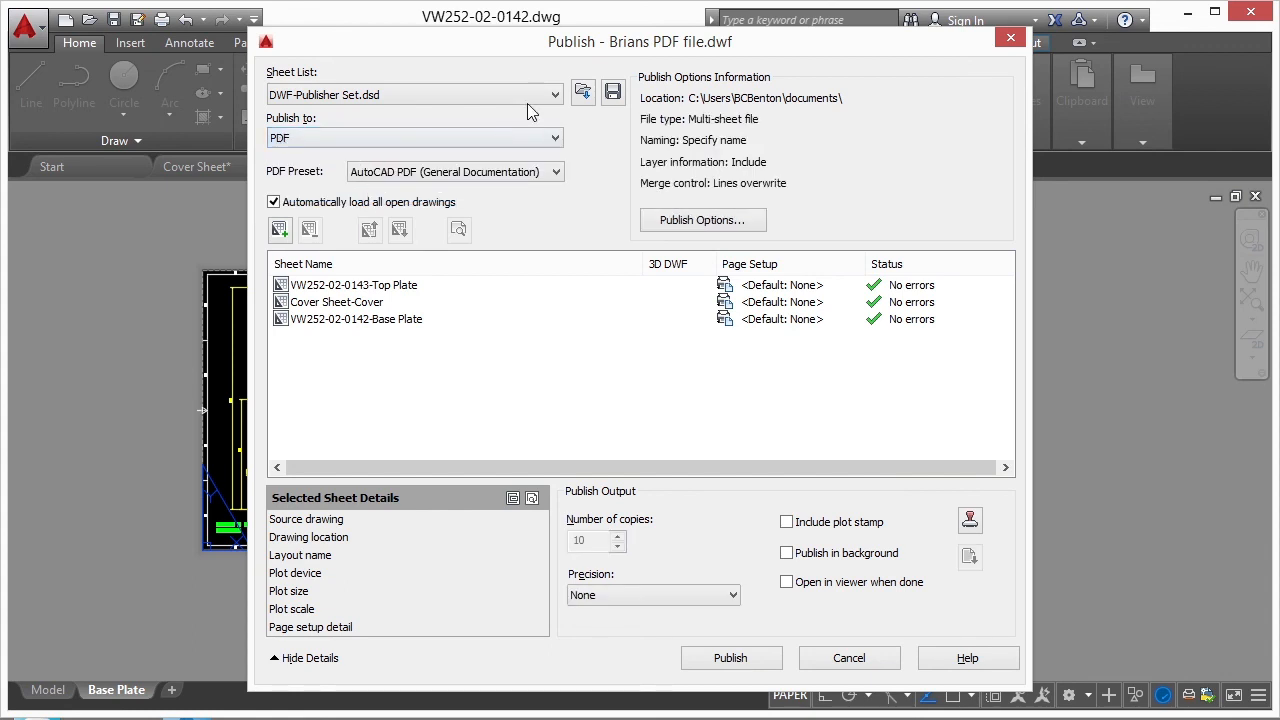
left_click(557, 173)
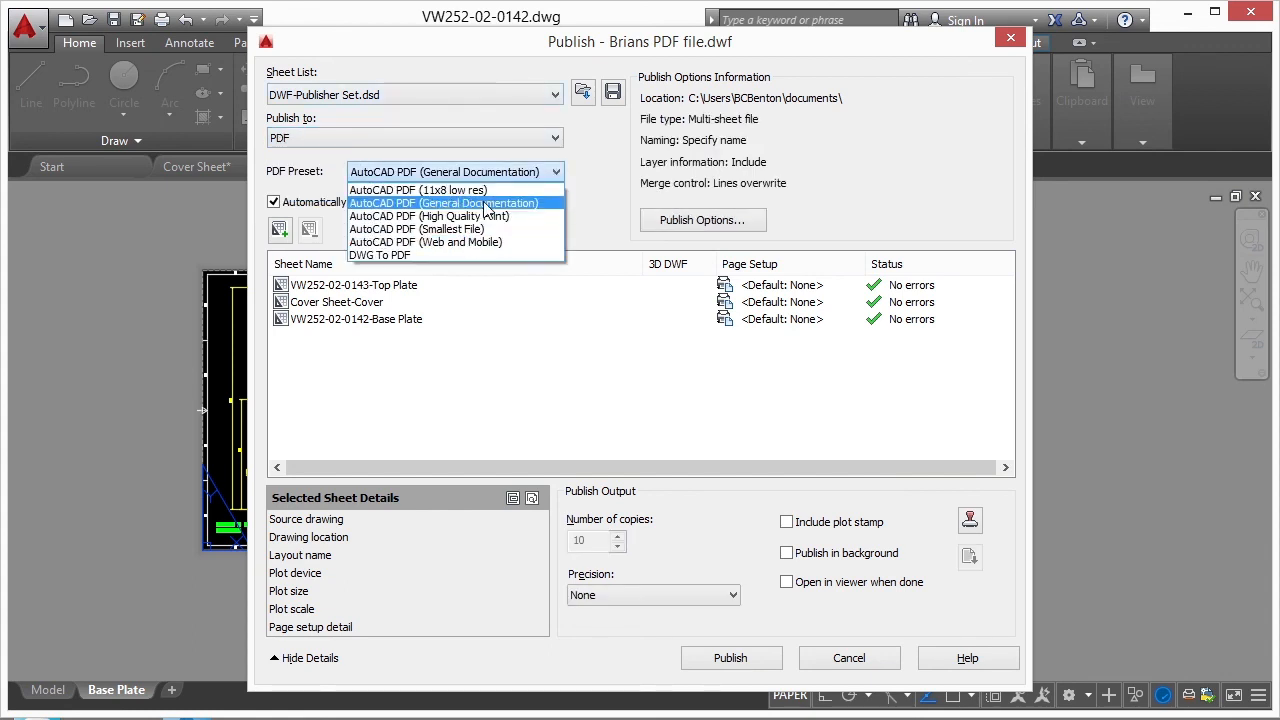
left_click(593, 204)
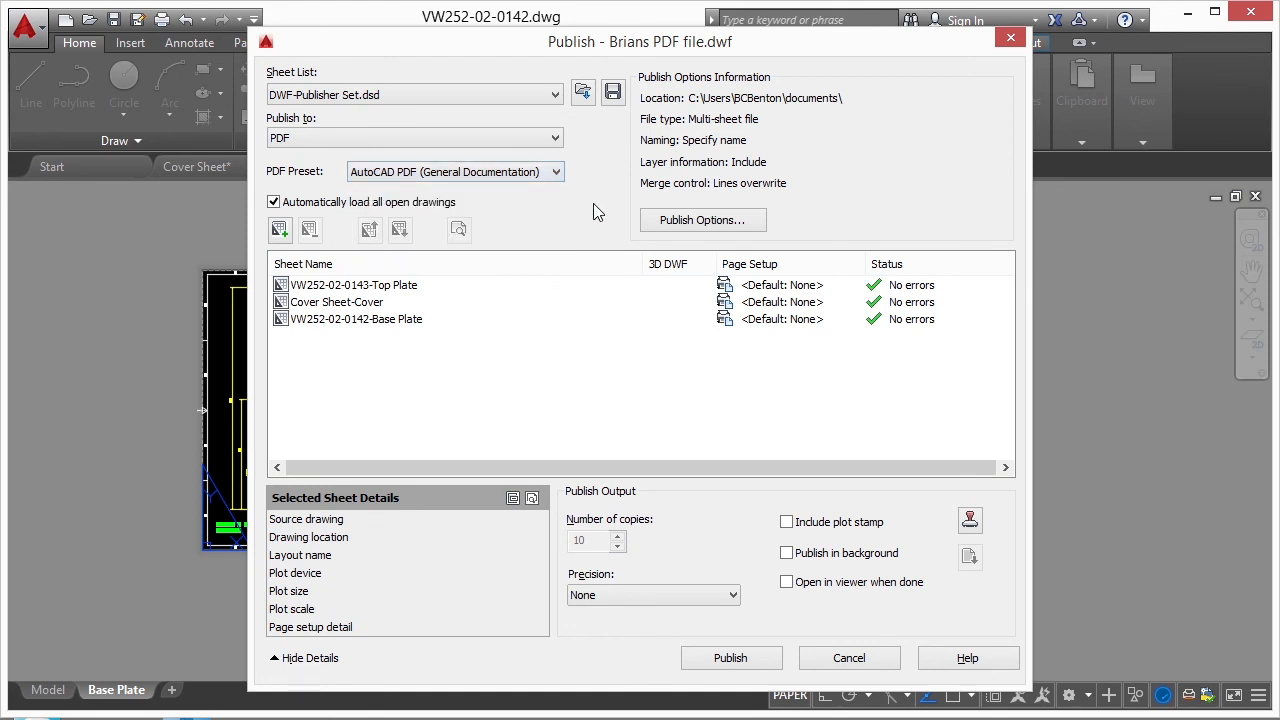
- Turn on Prompt for name in the PDF publish options, and view the plot stamp settings without changing them
left_click(686, 221)
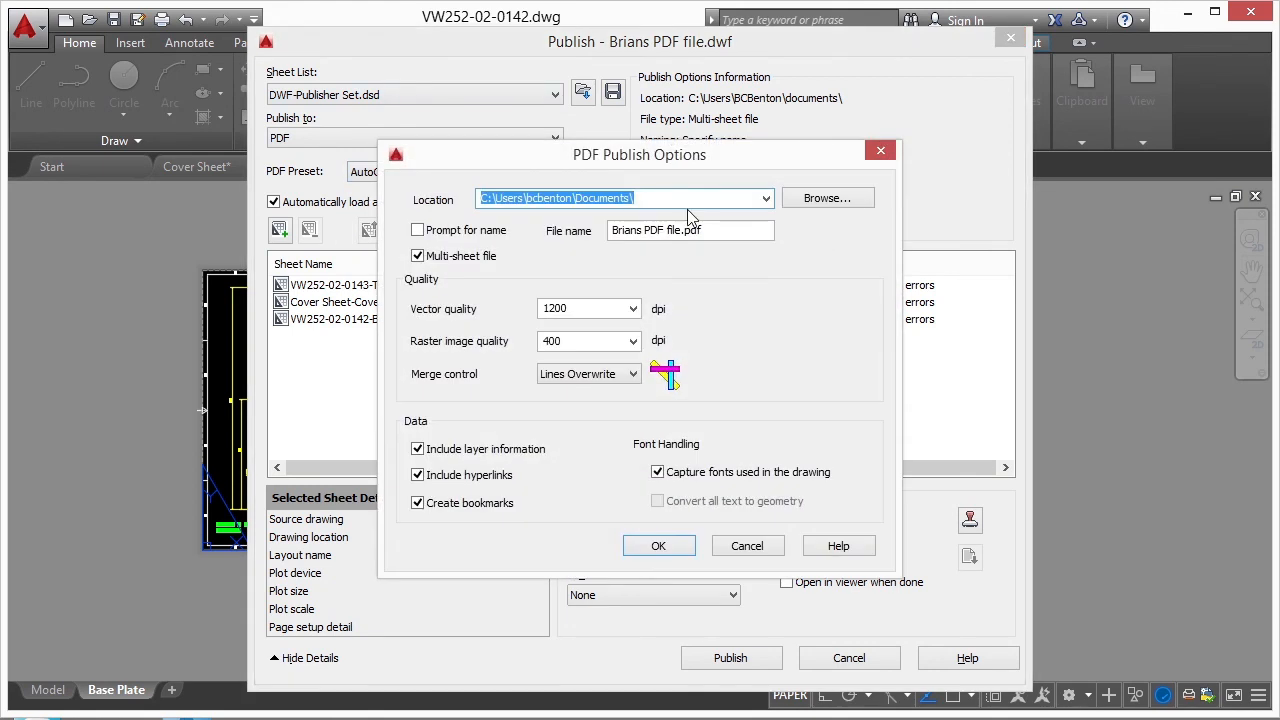
left_click_drag(685, 163, 665, 147)
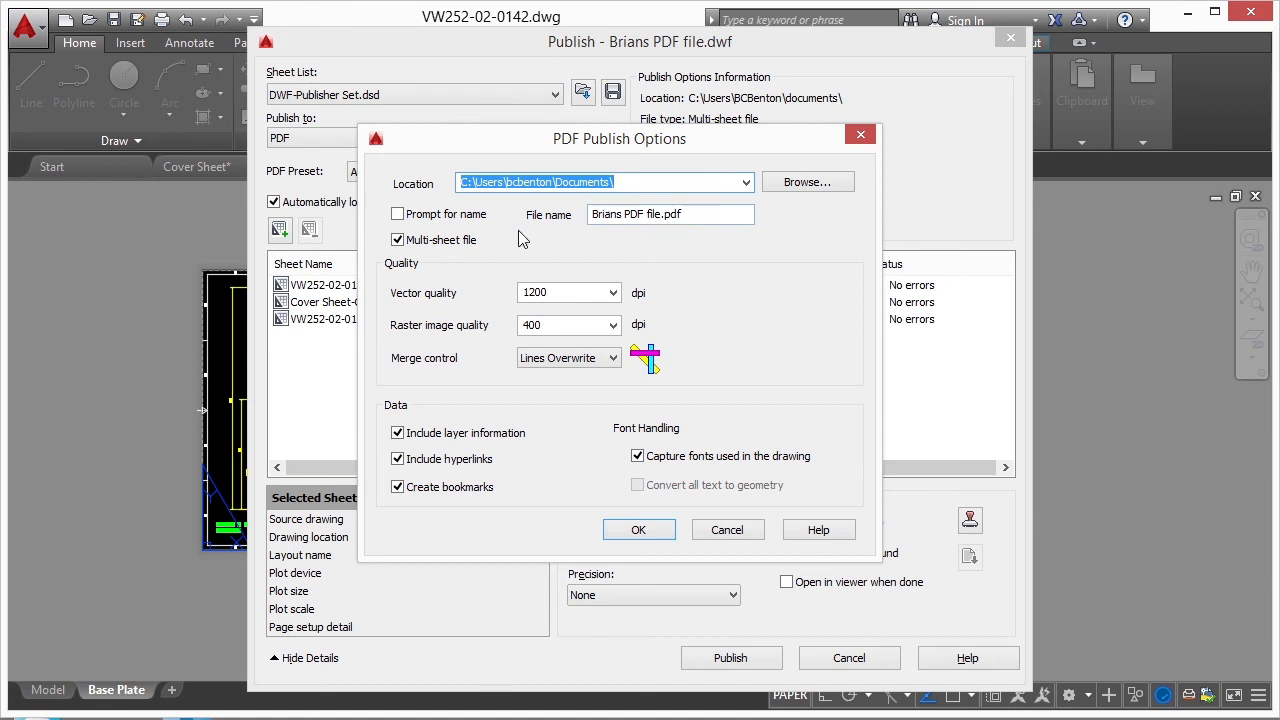
left_click(433, 222)
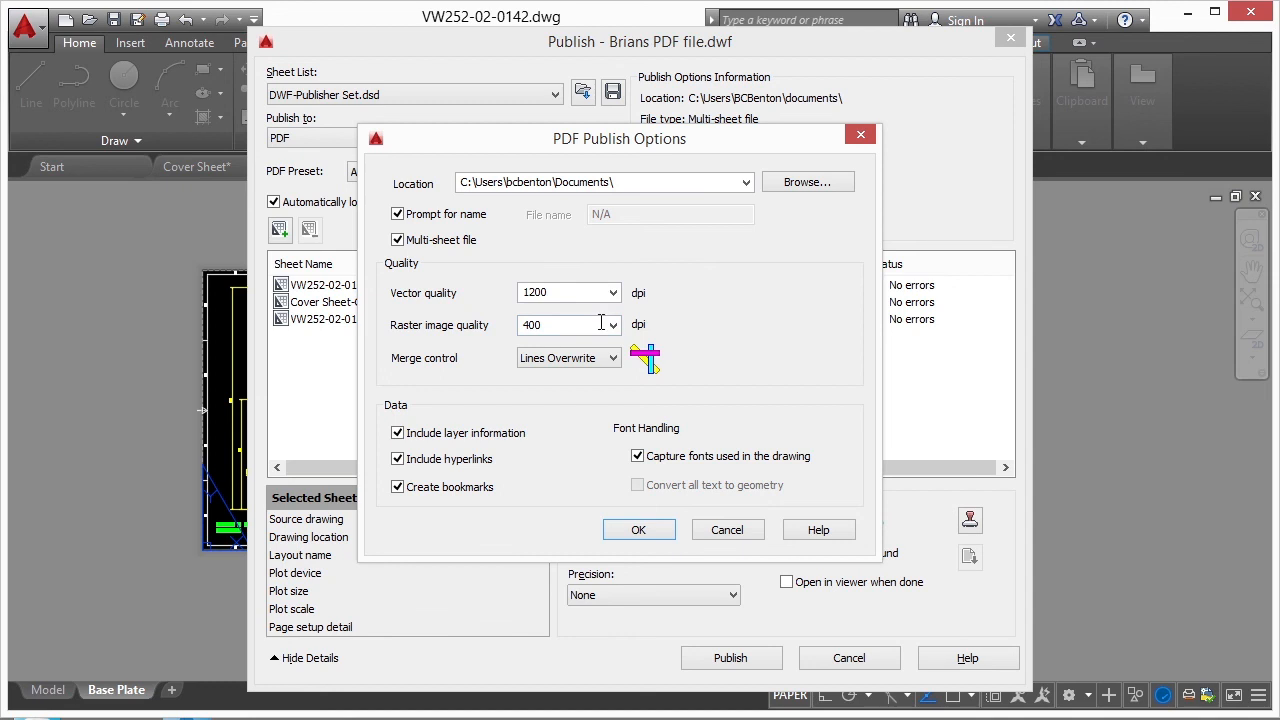
left_click(669, 536)
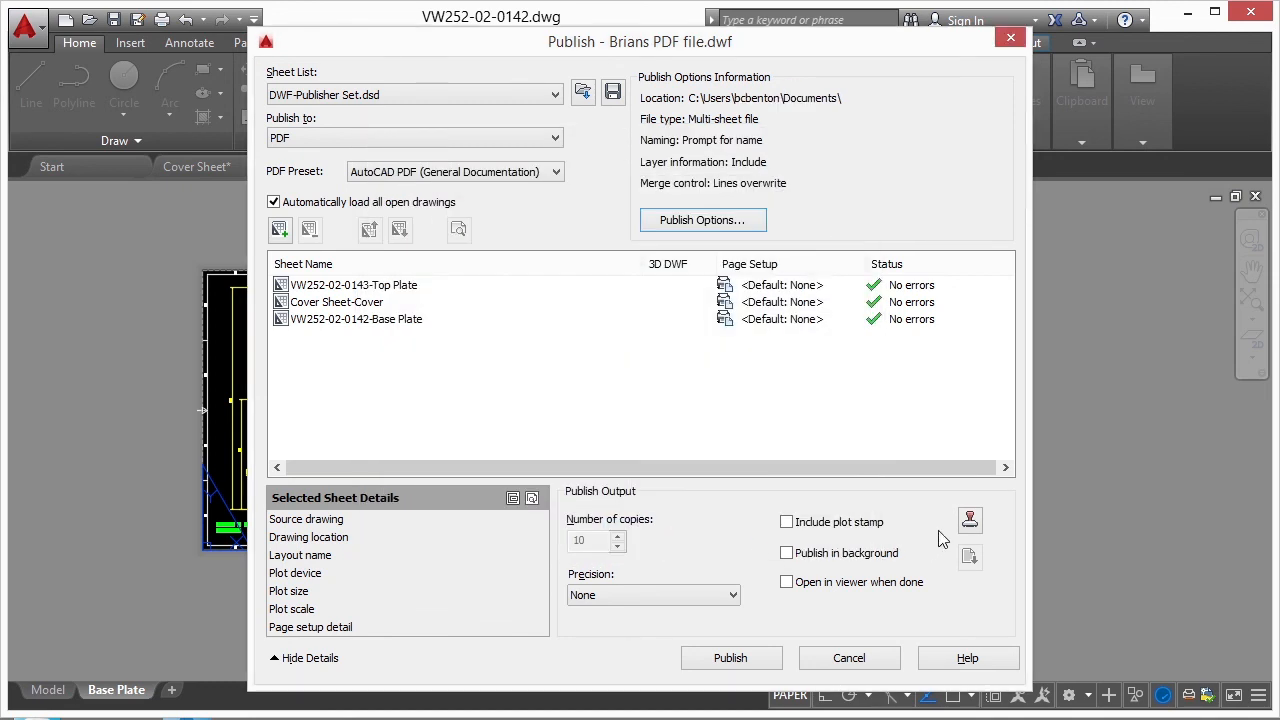
left_click(969, 519)
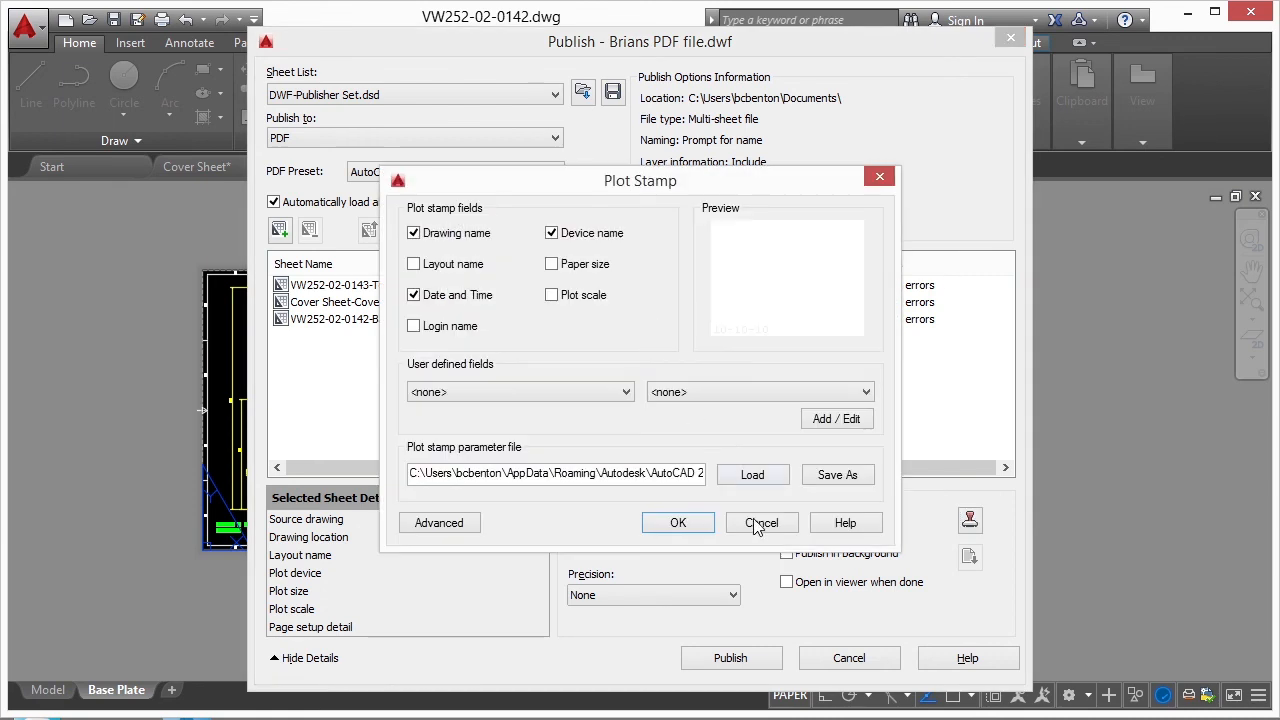
left_click(757, 524)
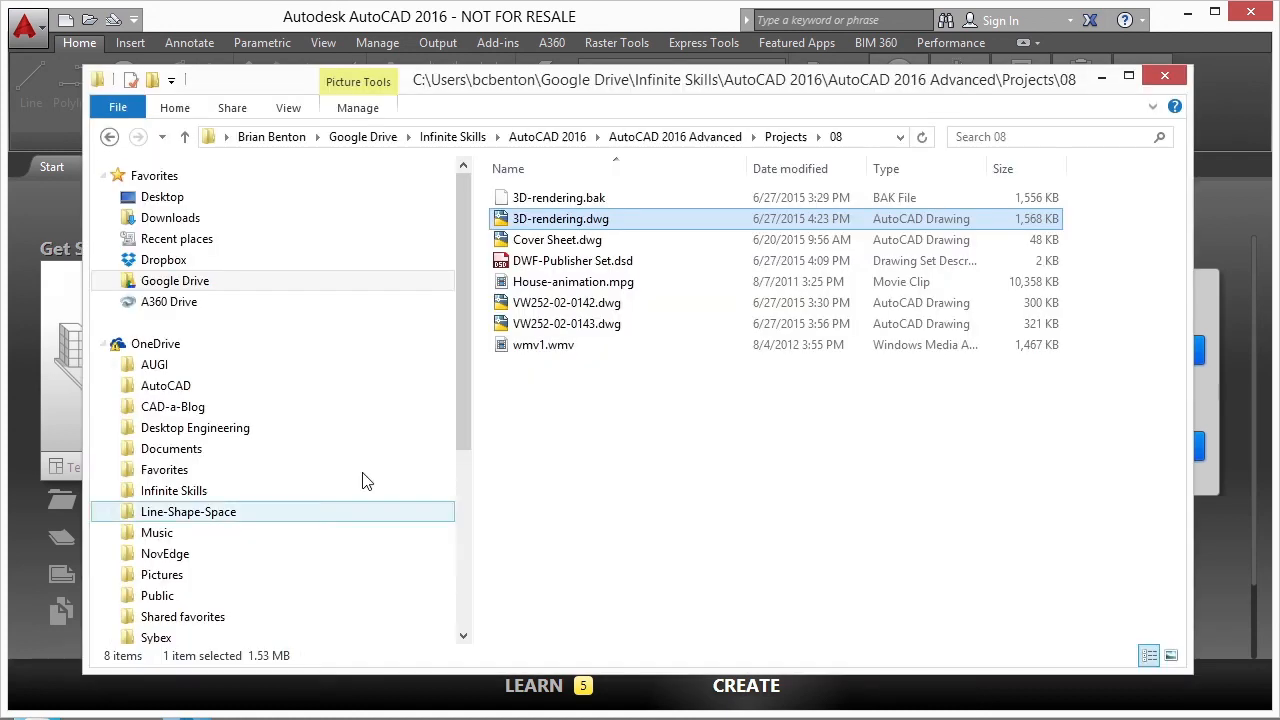
- Open 3D-rendering.dwg from the 08 folder and examine the house model up close in a 3D view
double_click(593, 226)
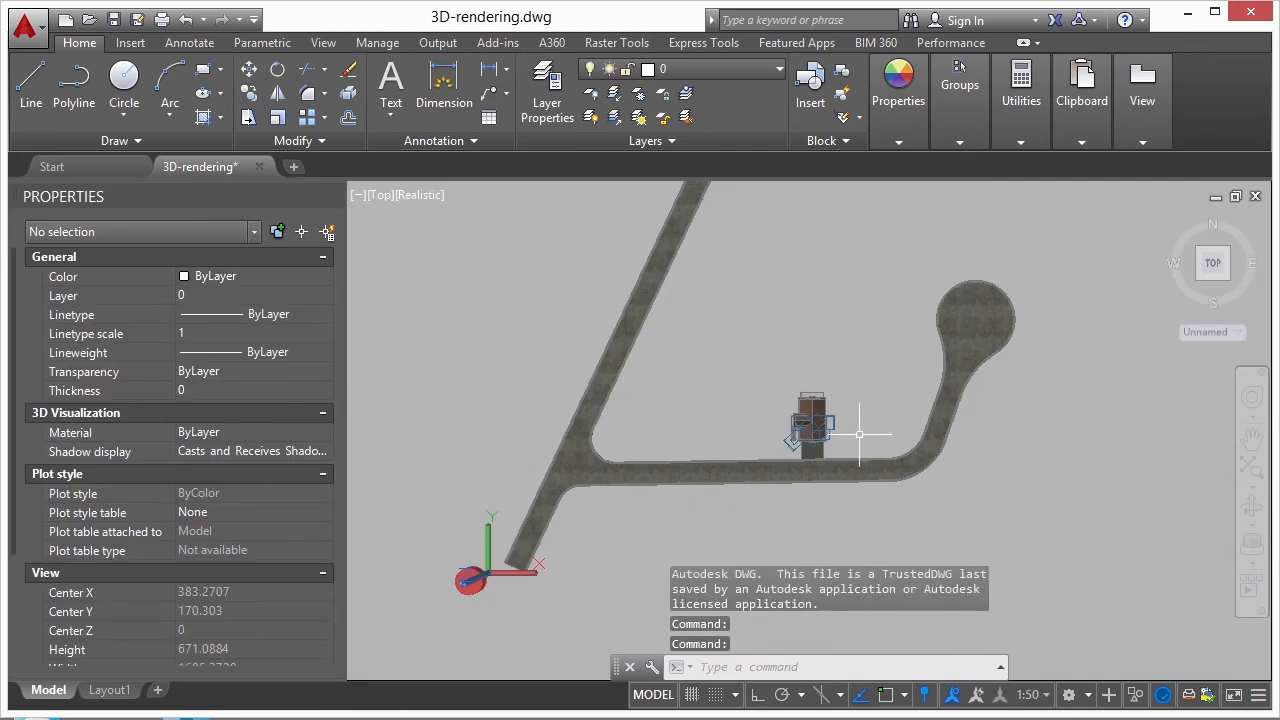
scroll(801, 373, "up", 2)
middle_click_drag(801, 400, 817, 297, "shift")
key("Escape")
scroll(801, 398, "up", 1)
scroll(810, 410, "up", 1)
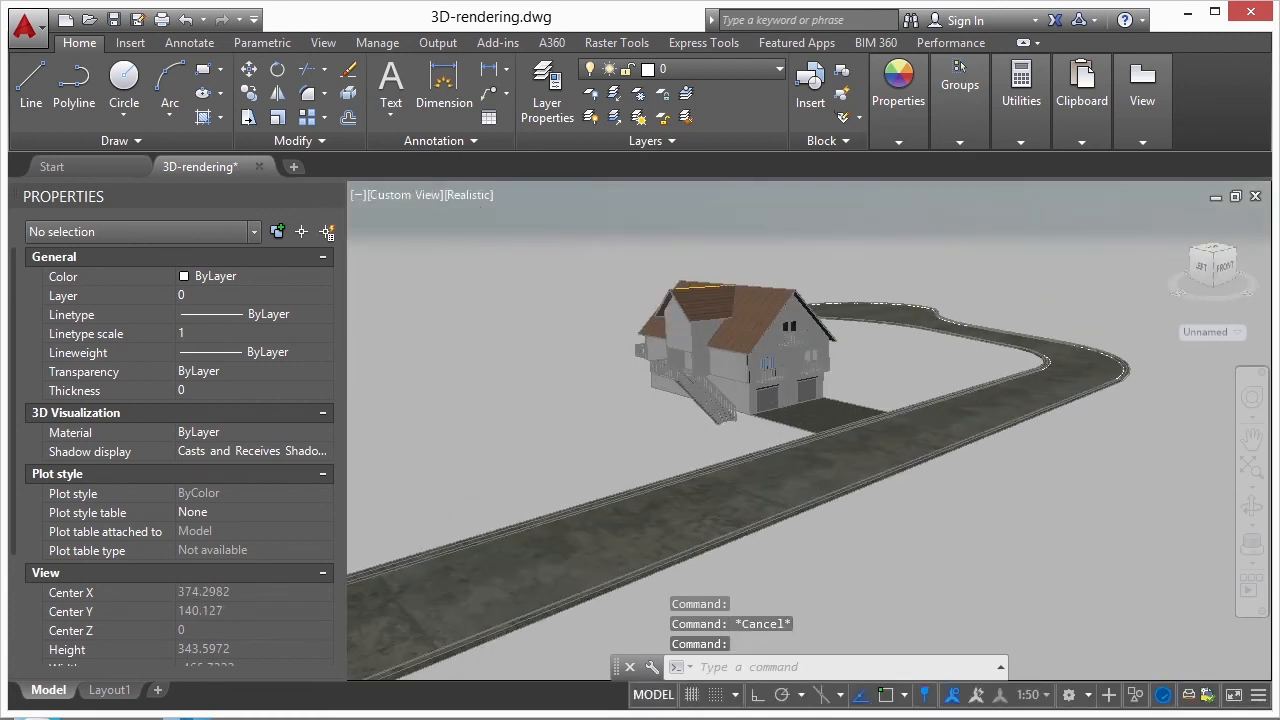
scroll(790, 440, "up", 1)
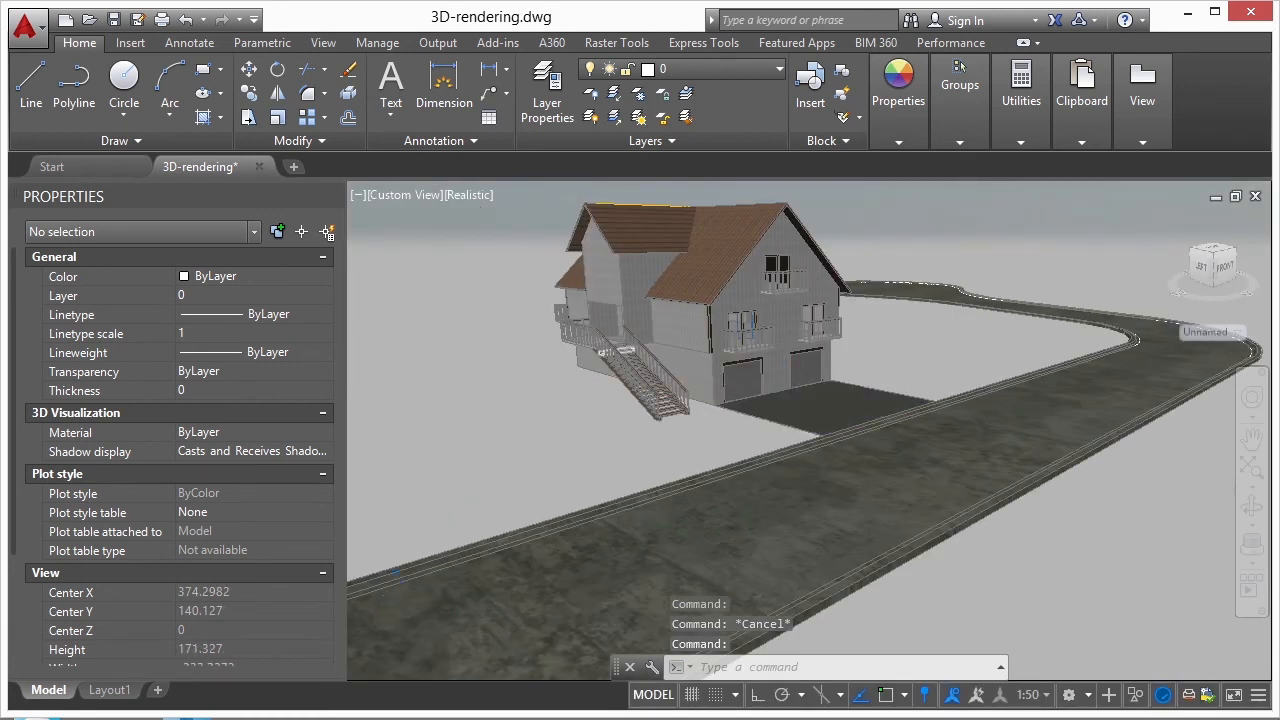
scroll(760, 400, "up", 3)
middle_click_drag(697, 290, 715, 403, "shift")
middle_click_drag(706, 474, 731, 406)
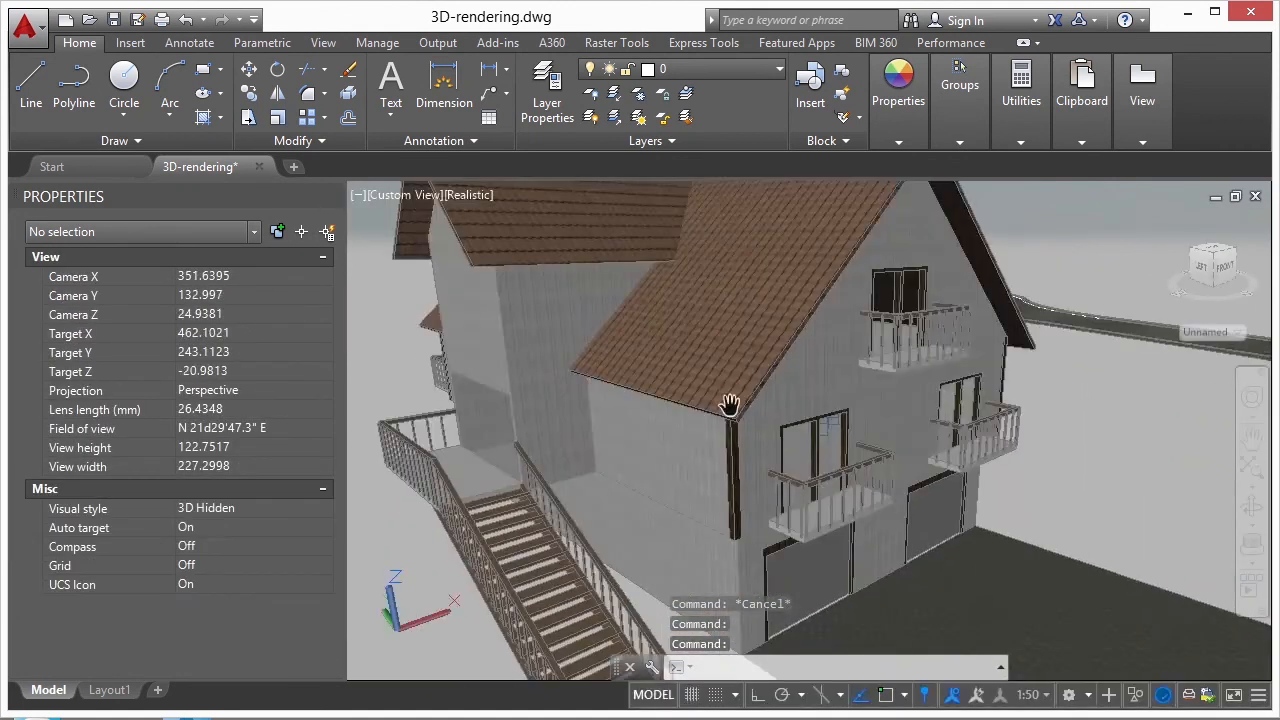
- Return the drawing to the plan view of the World coordinate system
type("plan")
key("Return")
type("w")
key("Return")
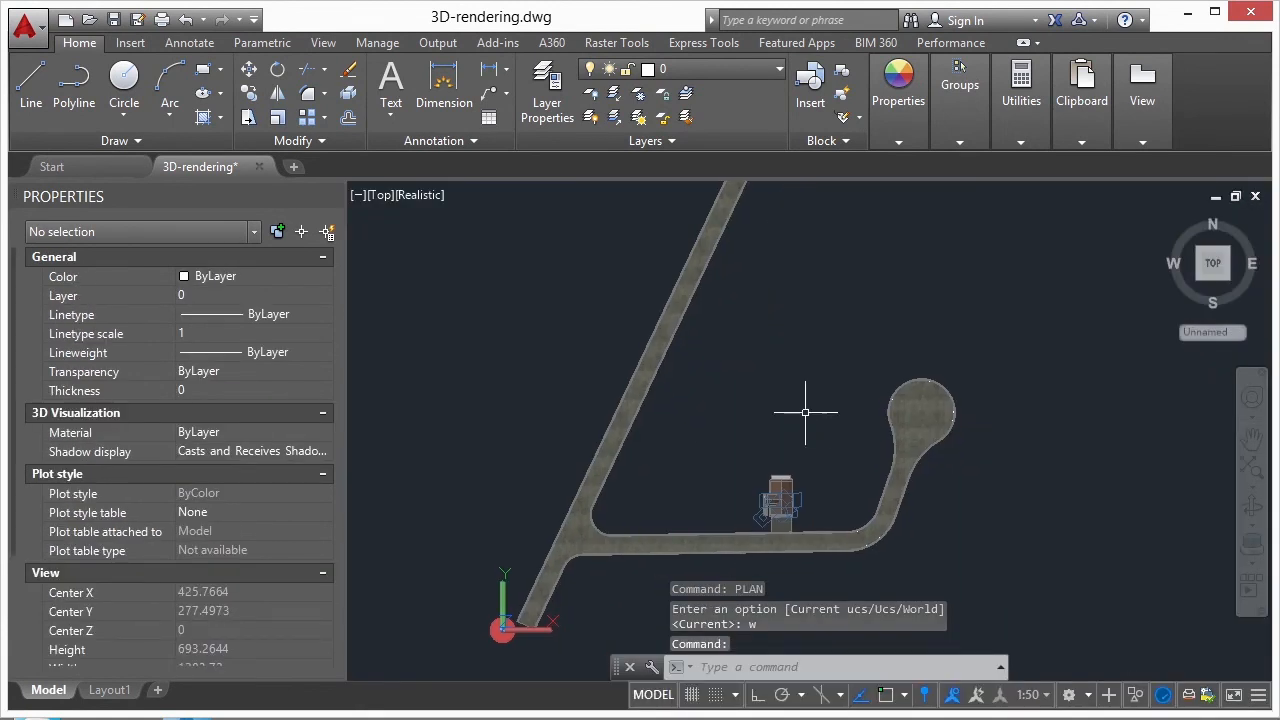
type("ANIPATH")
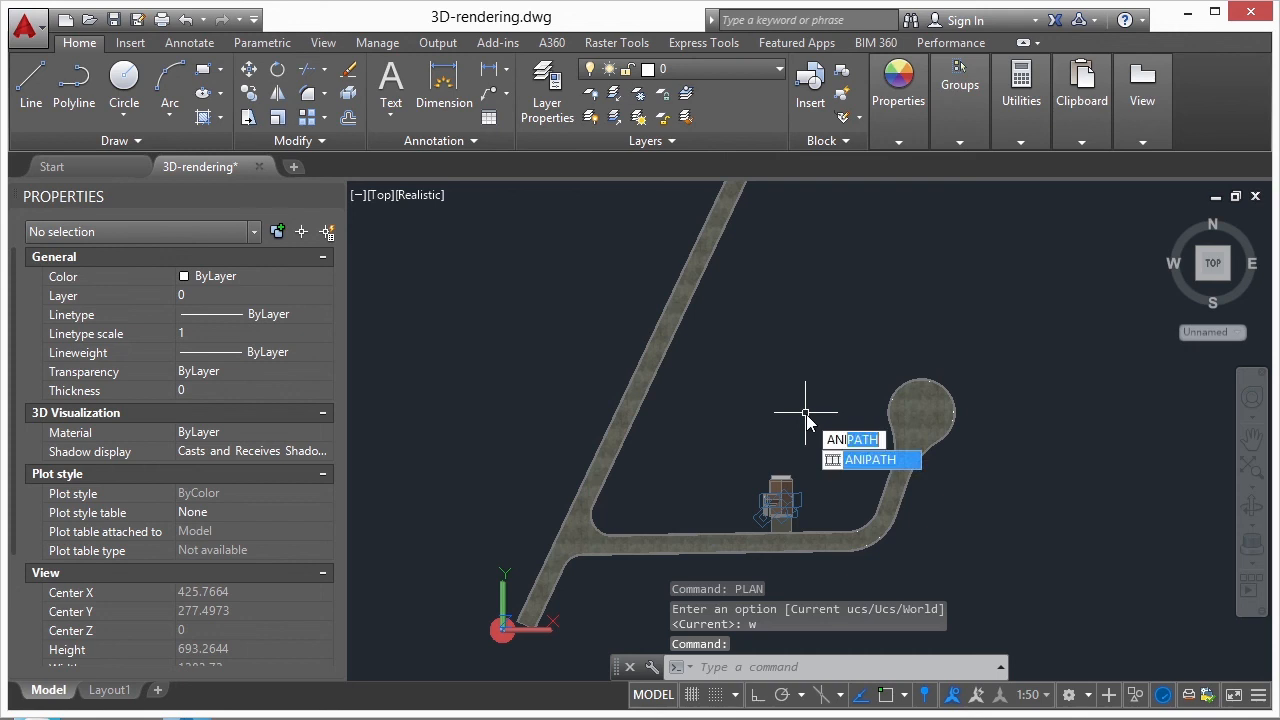
key("Return")
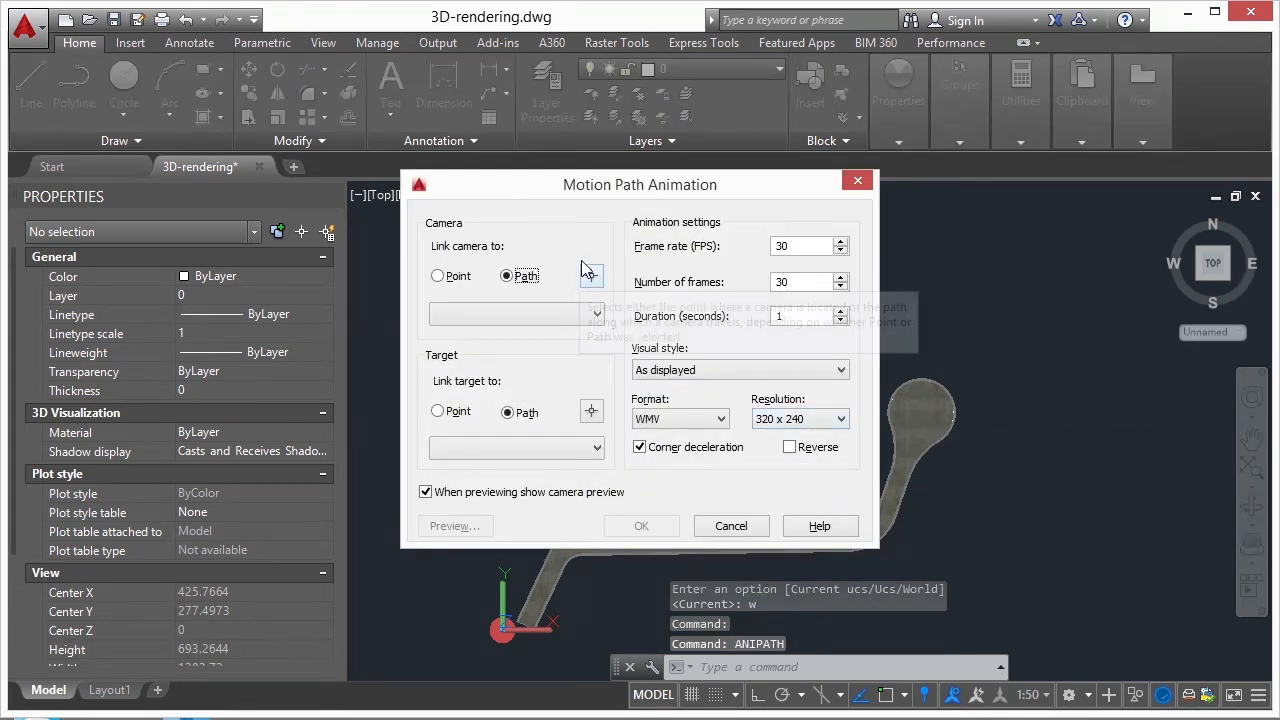
left_click_drag(635, 192, 420, 164)
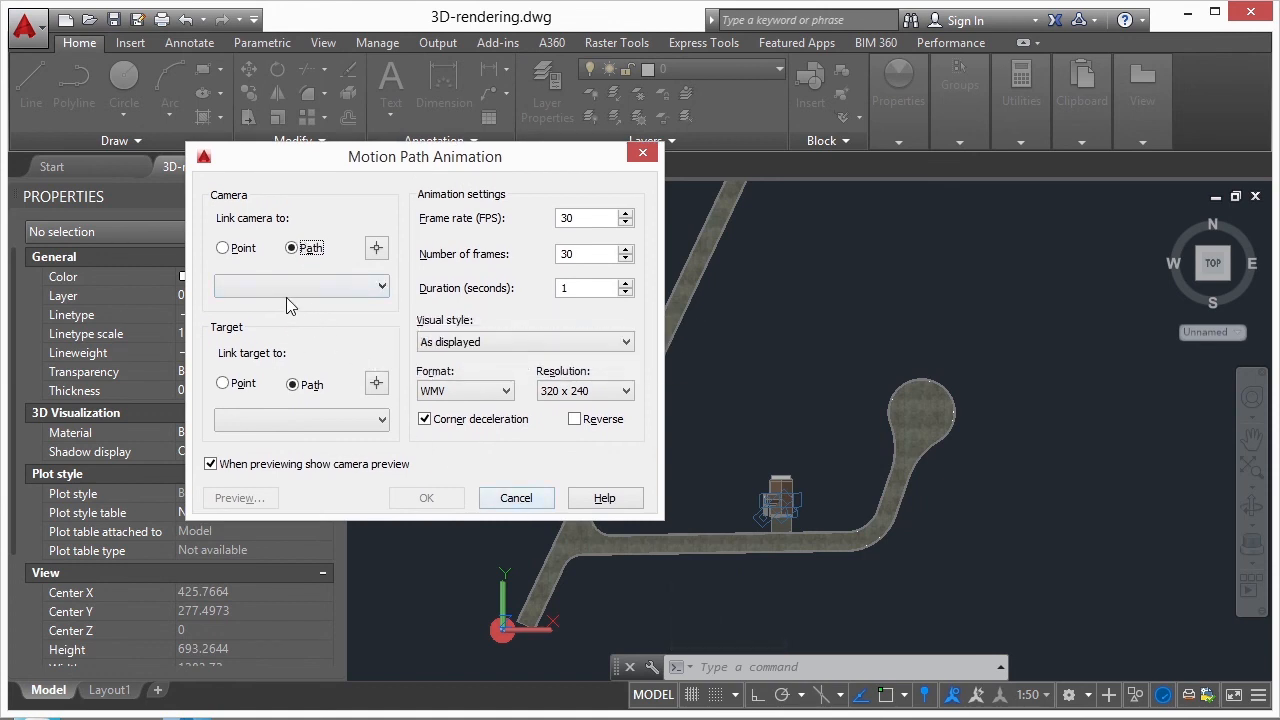
left_click(238, 249)
left_click(307, 249)
left_click(516, 497)
- Draw an open polyline that starts along the horizontal road and loops around the house to serve as the camera path
type("PL")
key("Return")
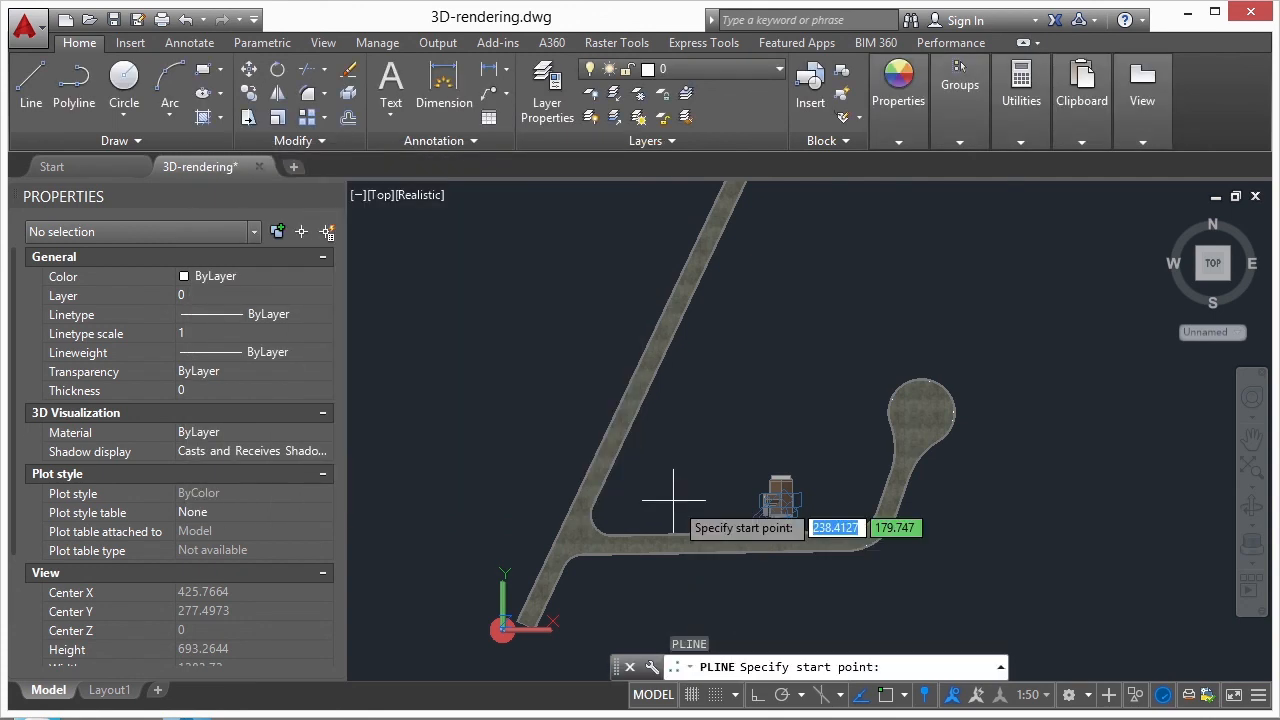
scroll(838, 525, "up", 2)
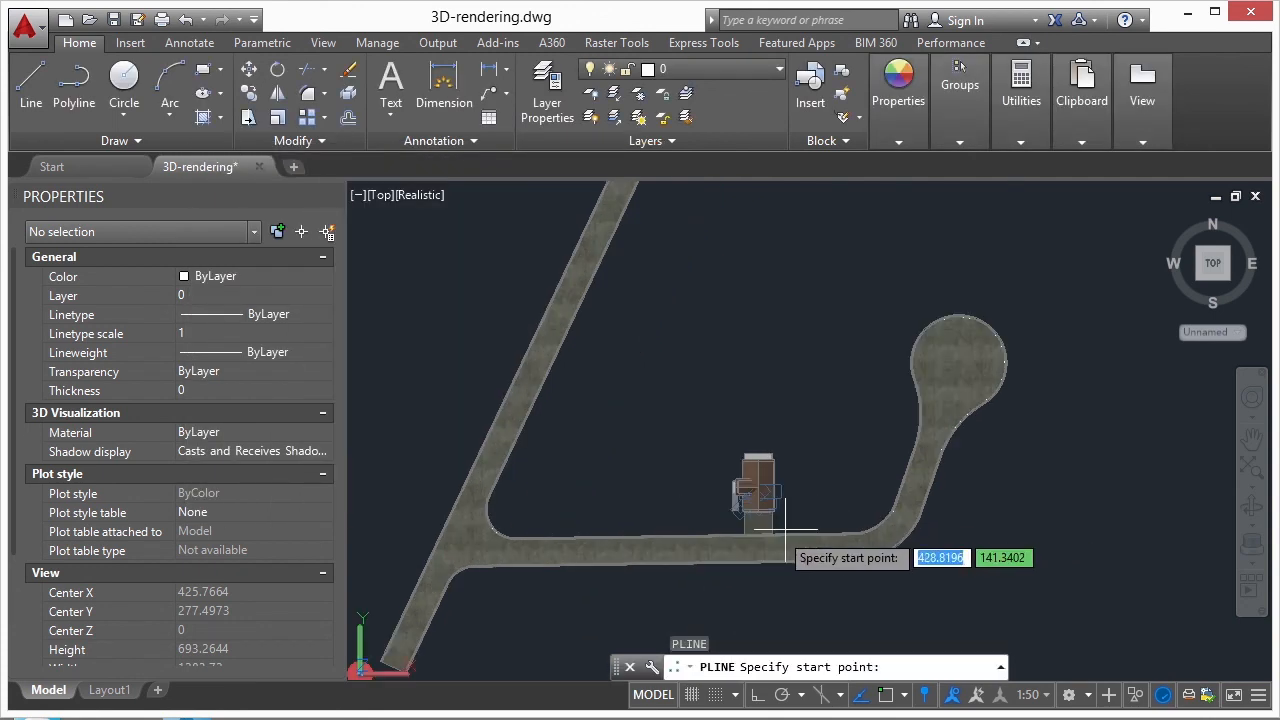
left_click(557, 551)
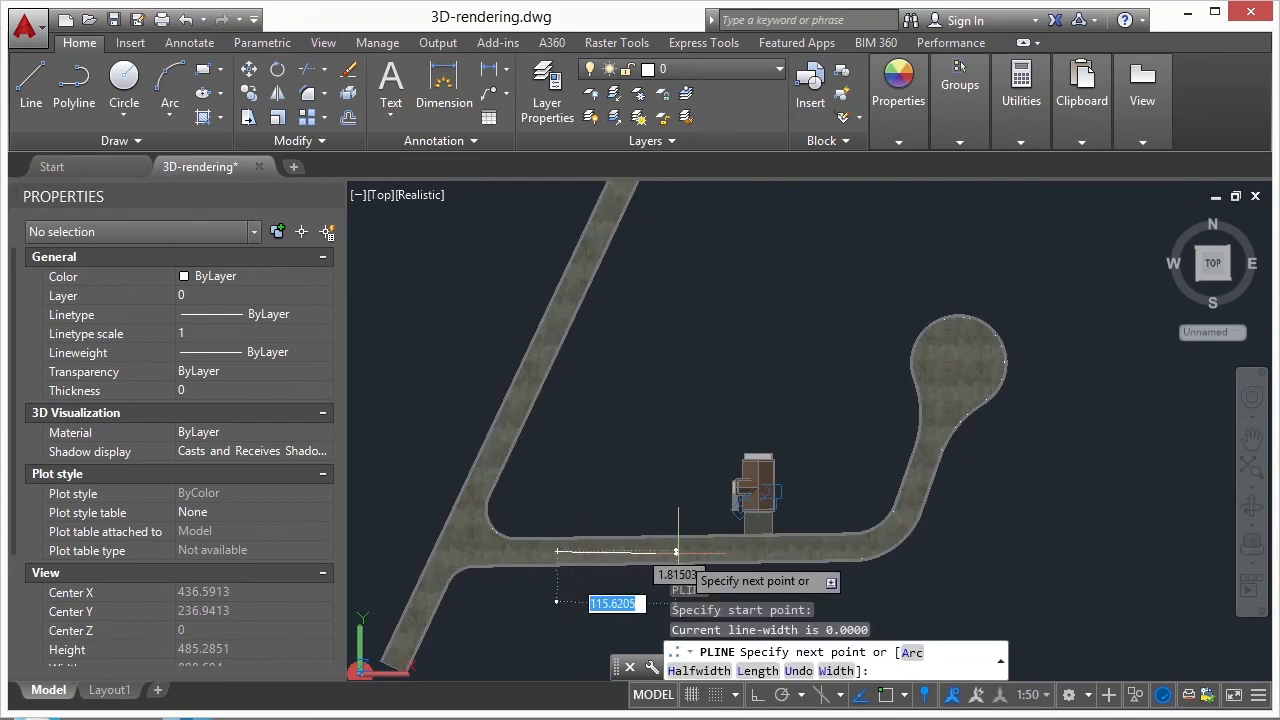
left_click(815, 546)
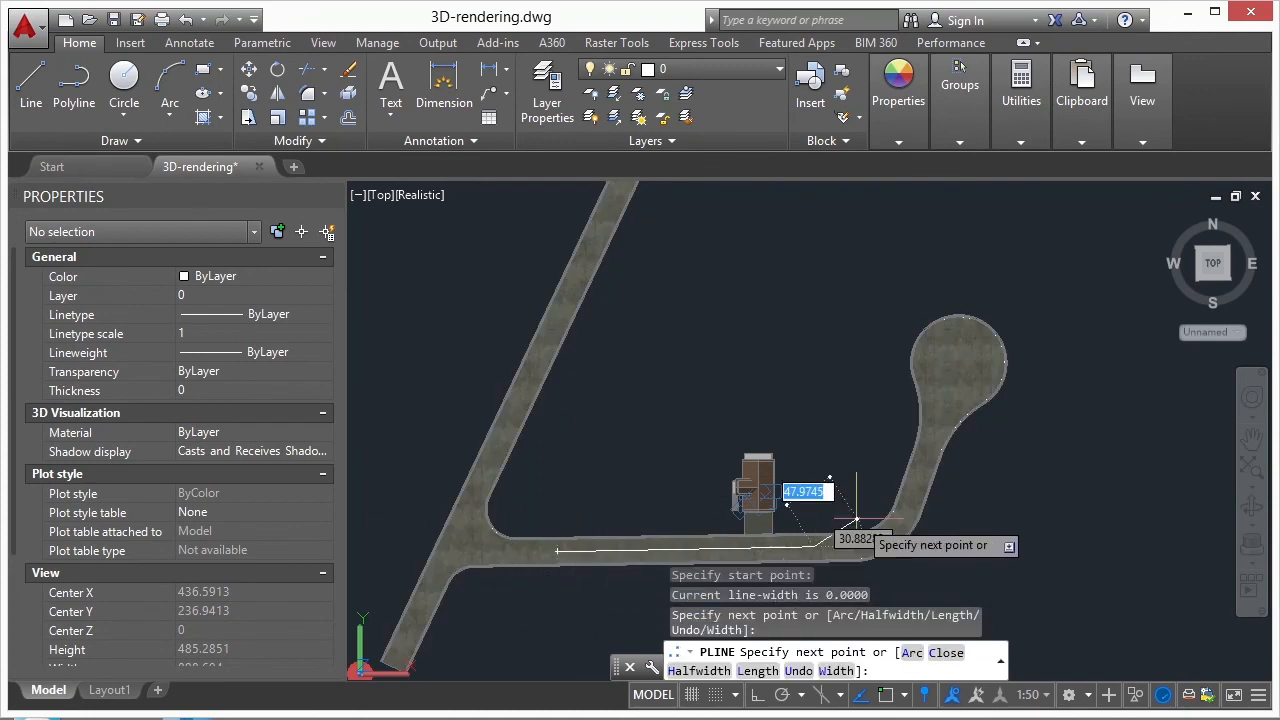
left_click(870, 494)
left_click(866, 398)
left_click(782, 344)
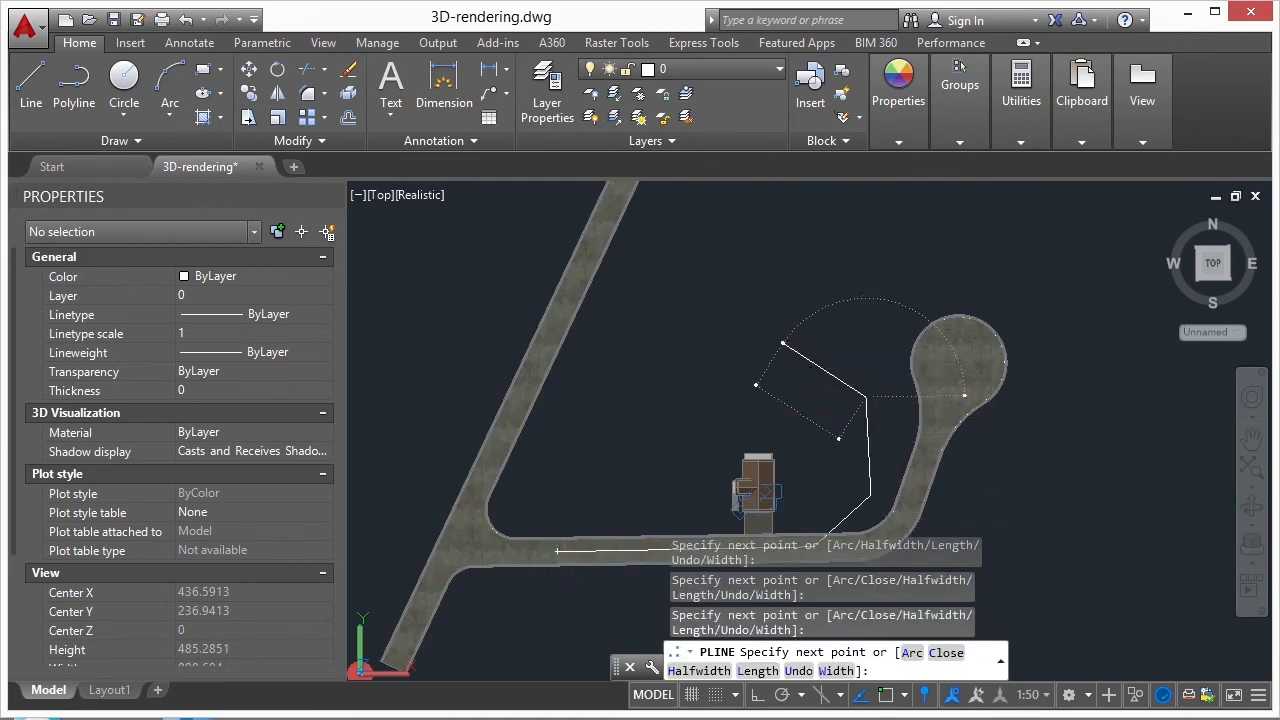
left_click(650, 373)
left_click(620, 453)
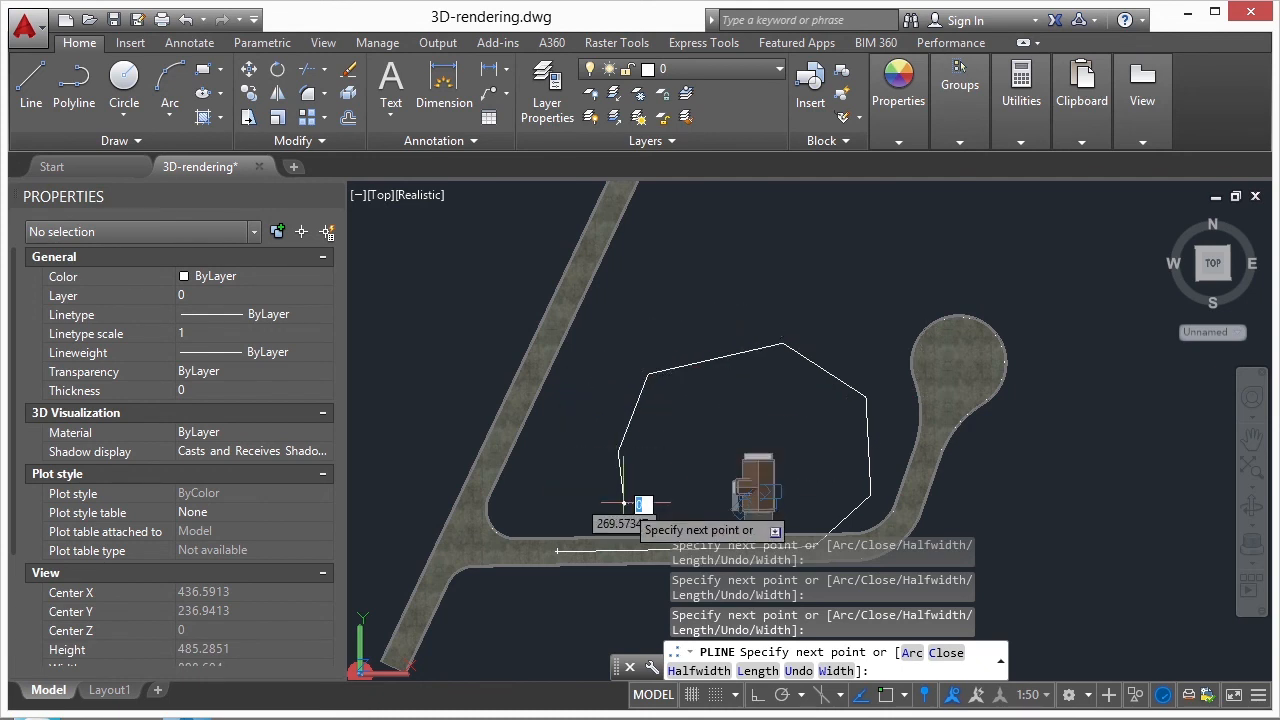
key("Return")
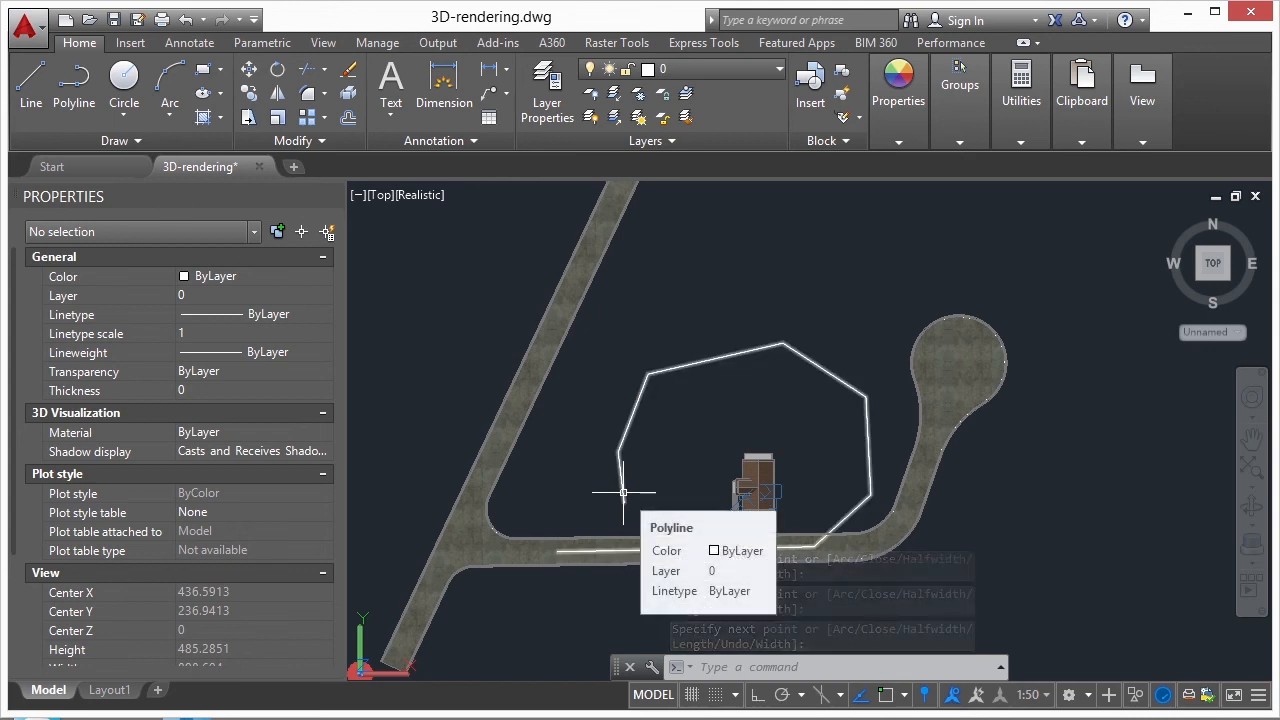
- Set the elevation of the polyline around the house to 10
left_click(623, 492)
left_click(228, 624)
type("10")
key("Return")
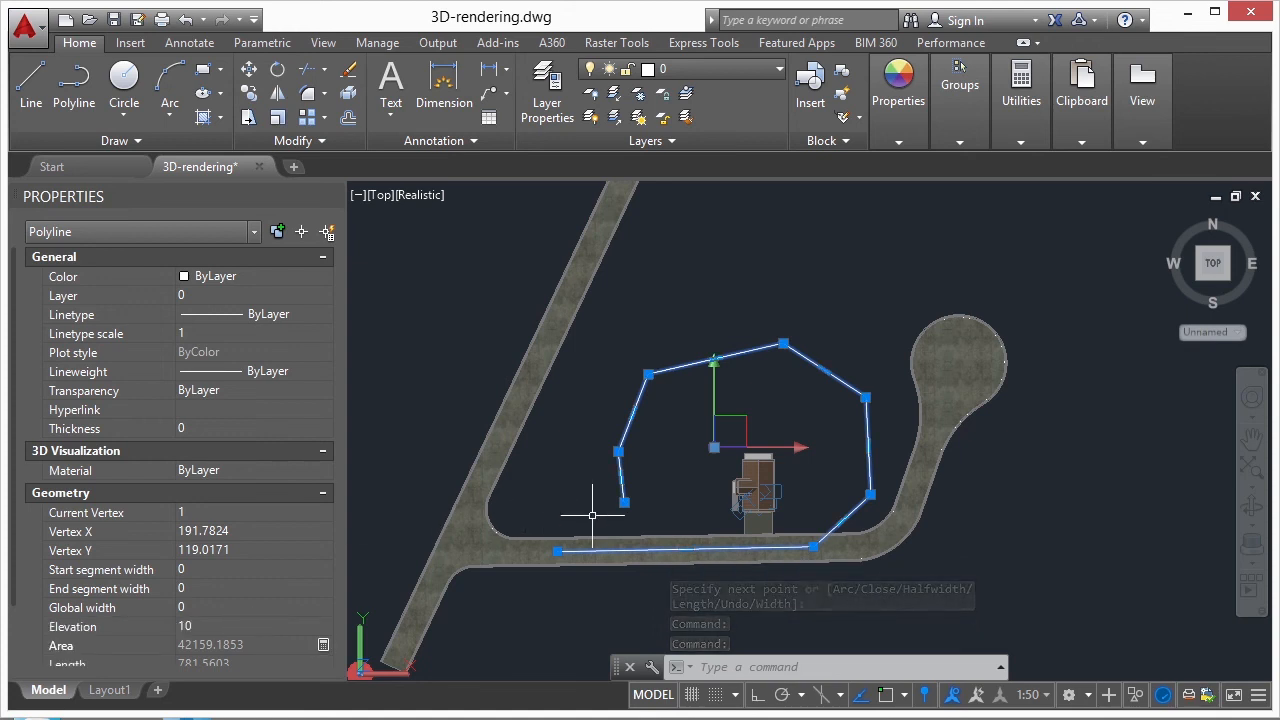
key("Escape")
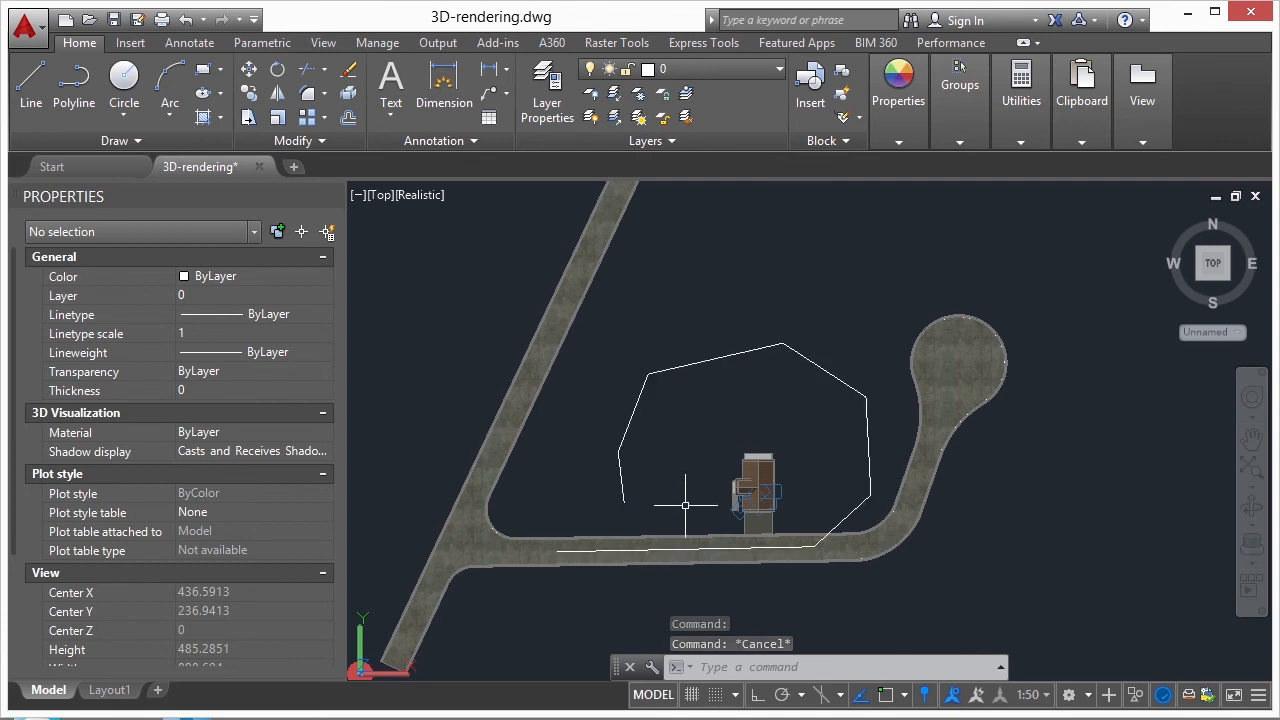
- Start a motion path animation and link the camera to the polyline around the house, naming the path Path1
type("ANIPATH")
key("Return")
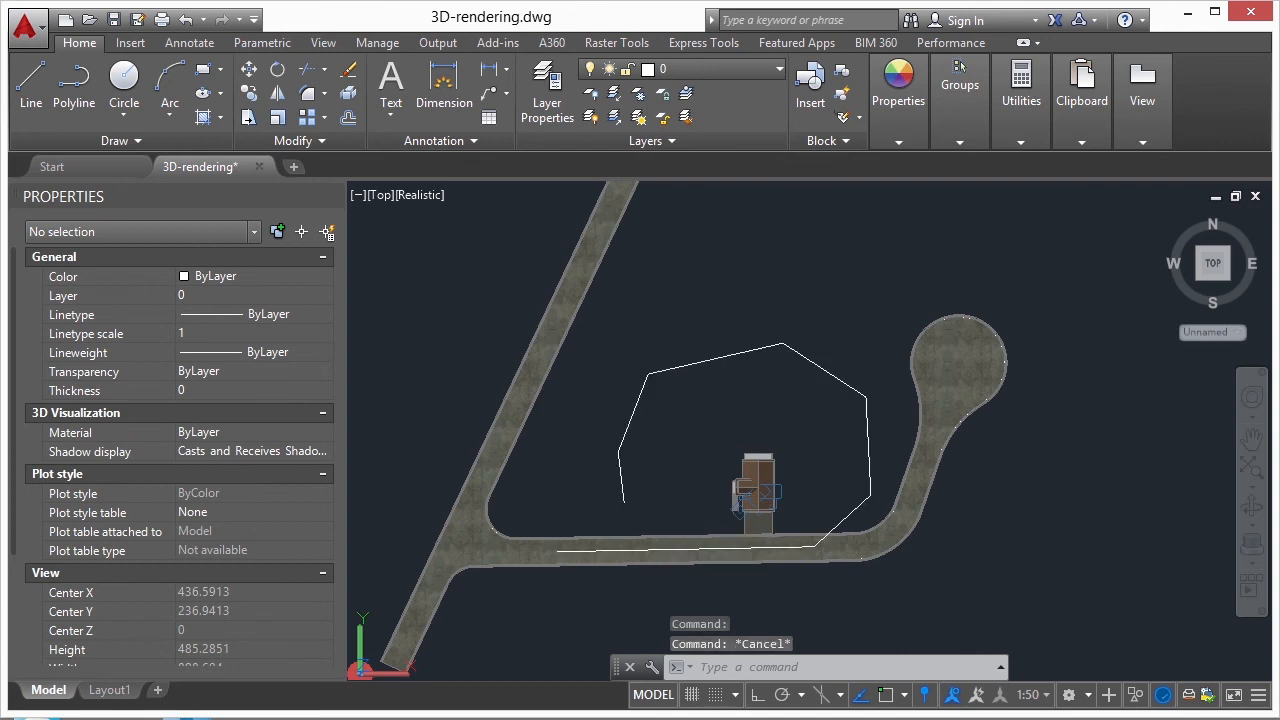
left_click_drag(707, 191, 395, 175)
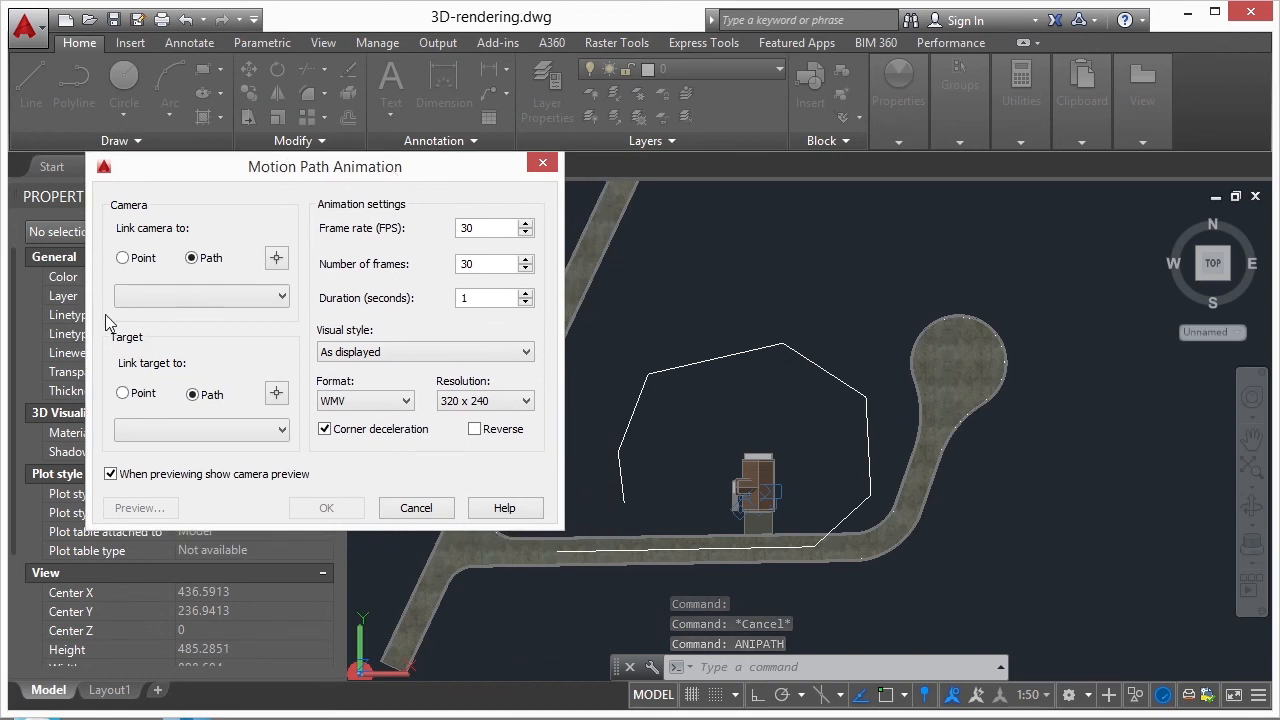
left_click(277, 259)
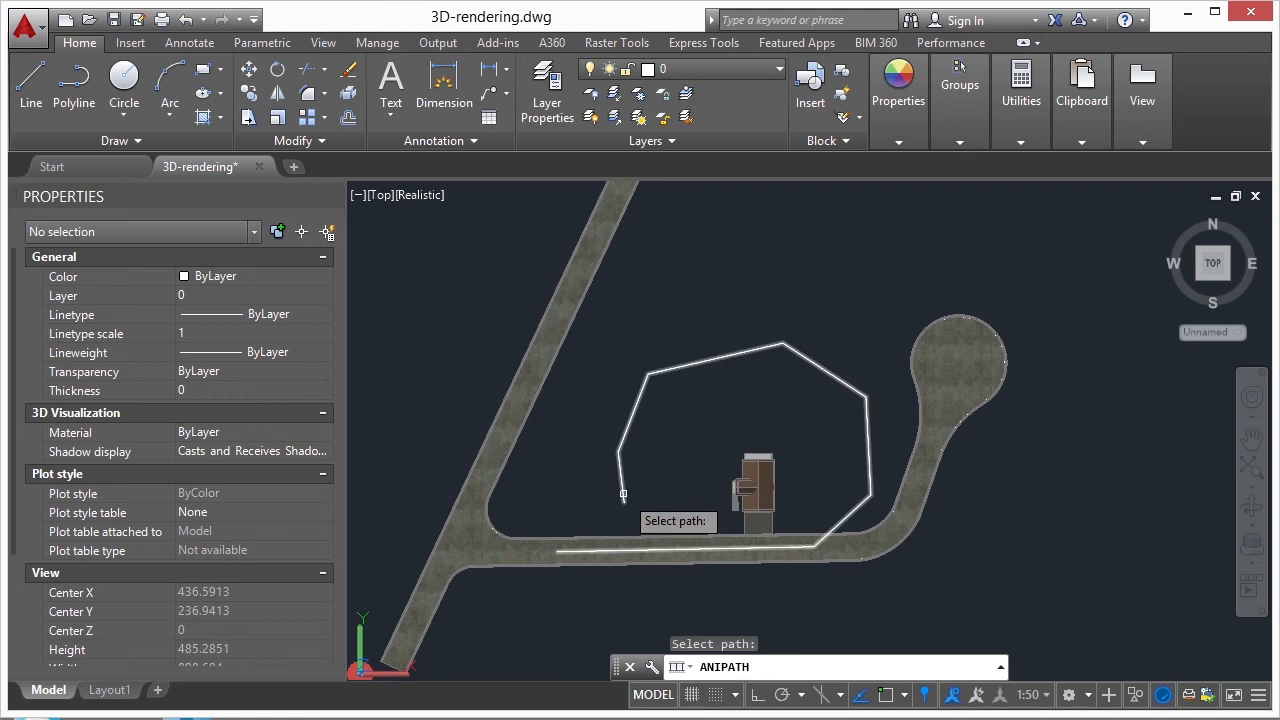
left_click(571, 550)
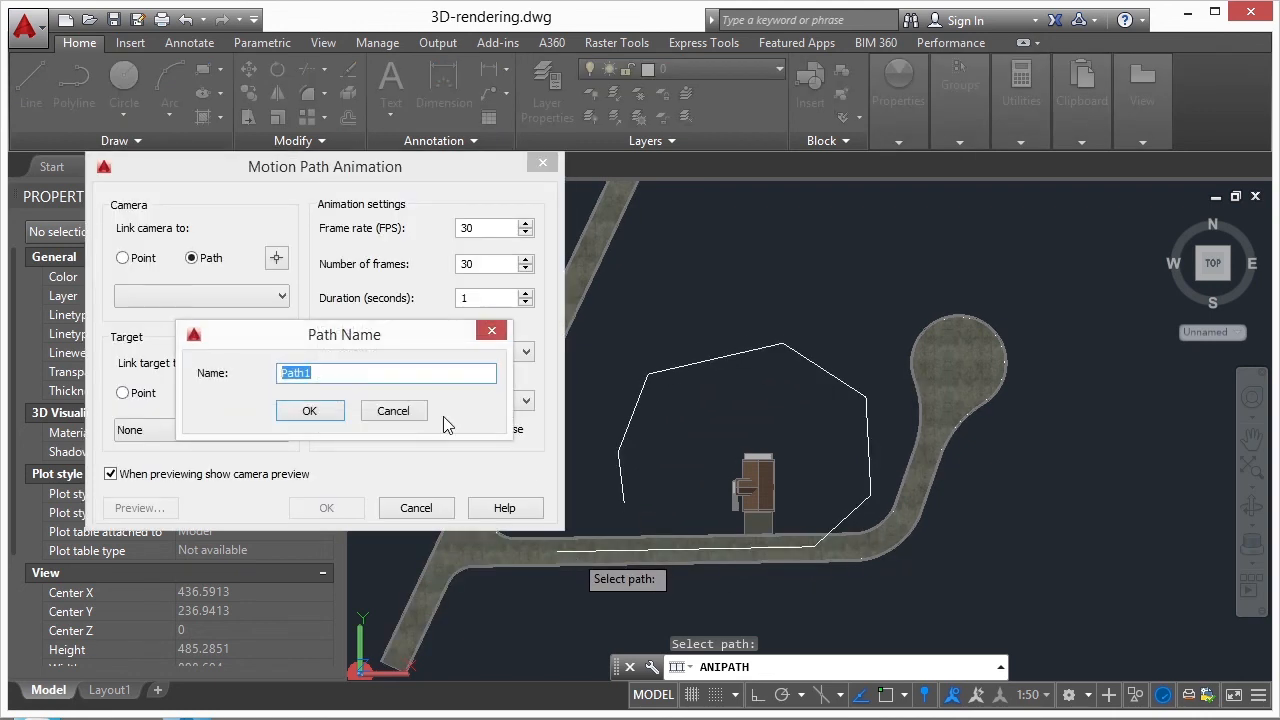
left_click(311, 411)
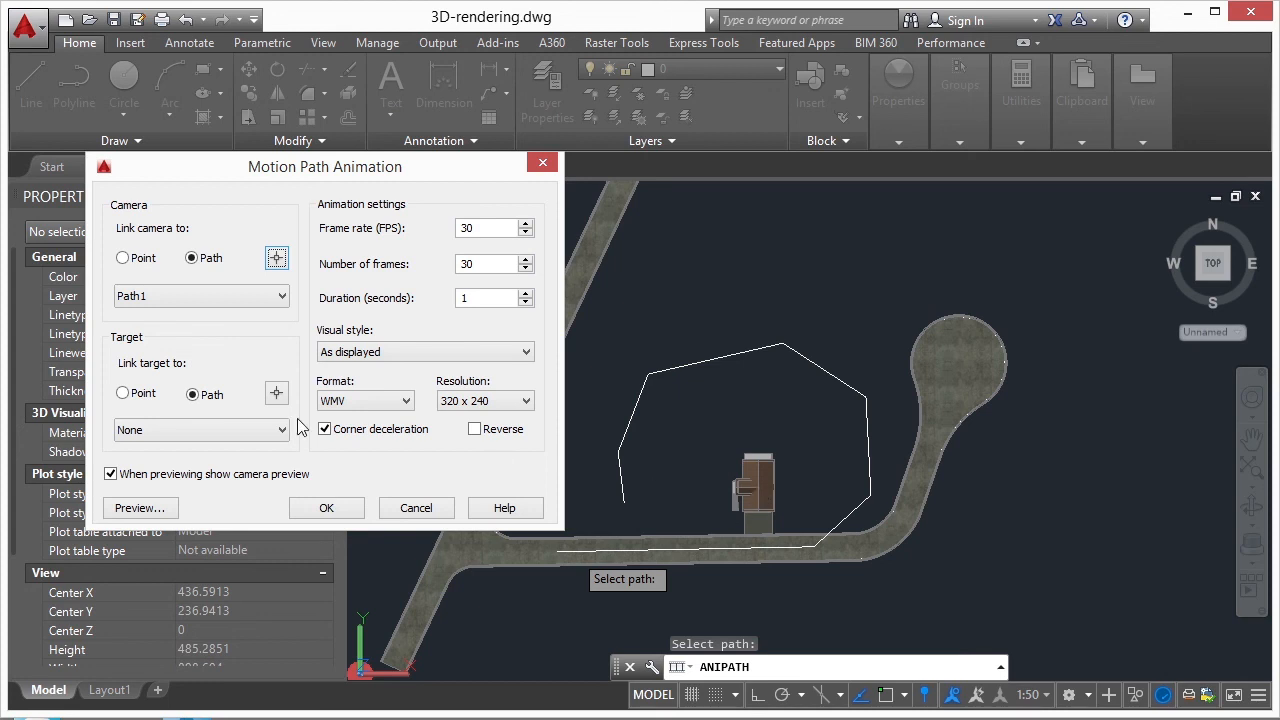
- Link the animation target to a point at the middle of the house, naming it Point 1
left_click(122, 393)
left_click(278, 394)
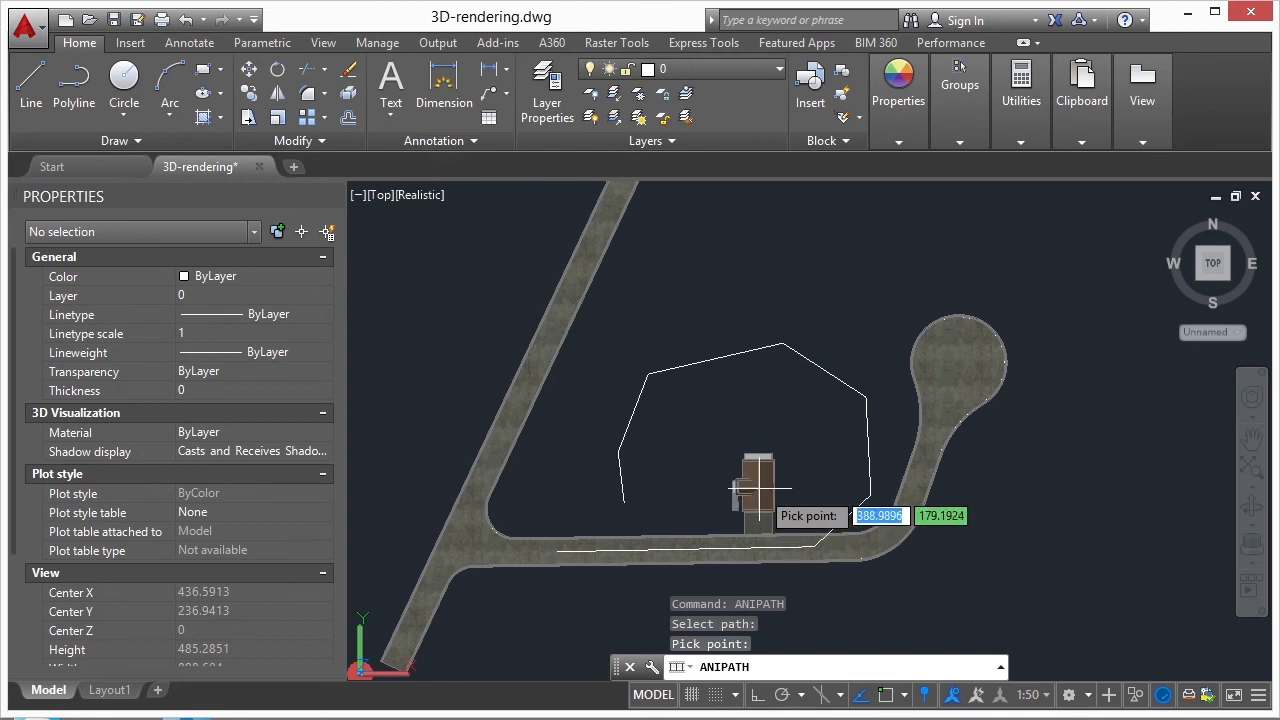
left_click(757, 489)
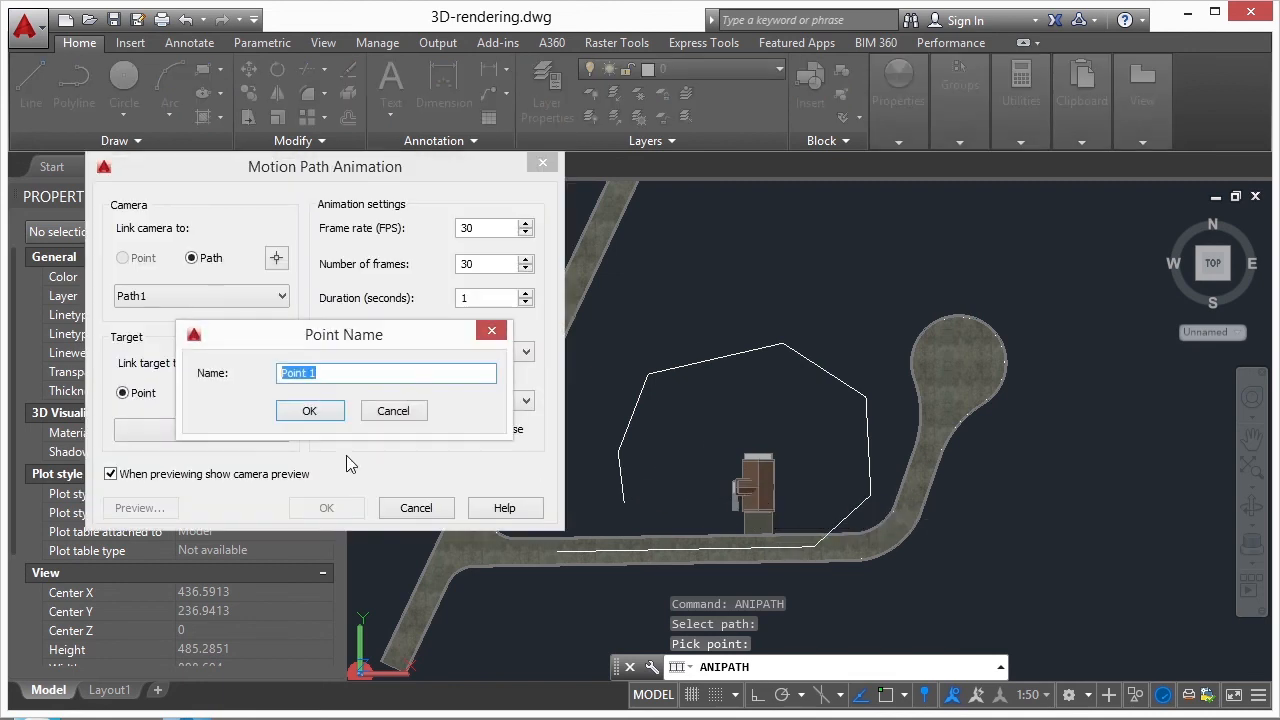
left_click(315, 417)
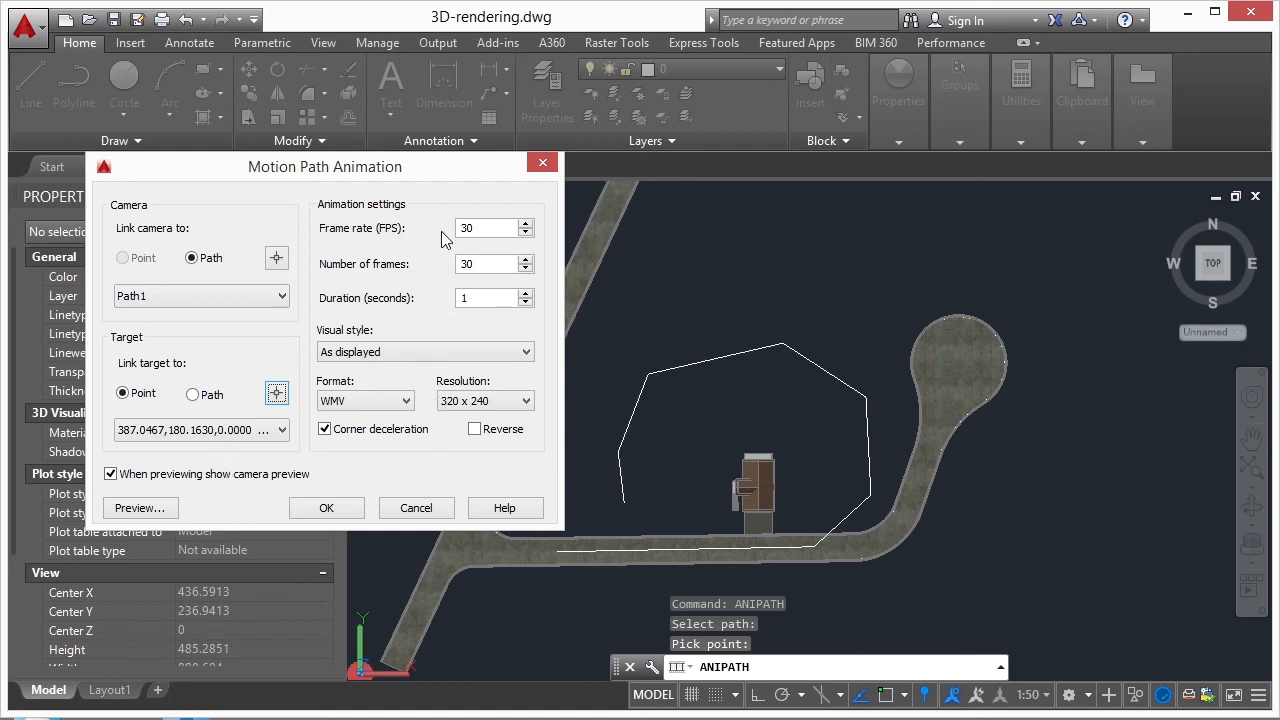
- Set the animation's frame rate to 15 FPS and its number of frames to 15
double_click(491, 228)
type("15")
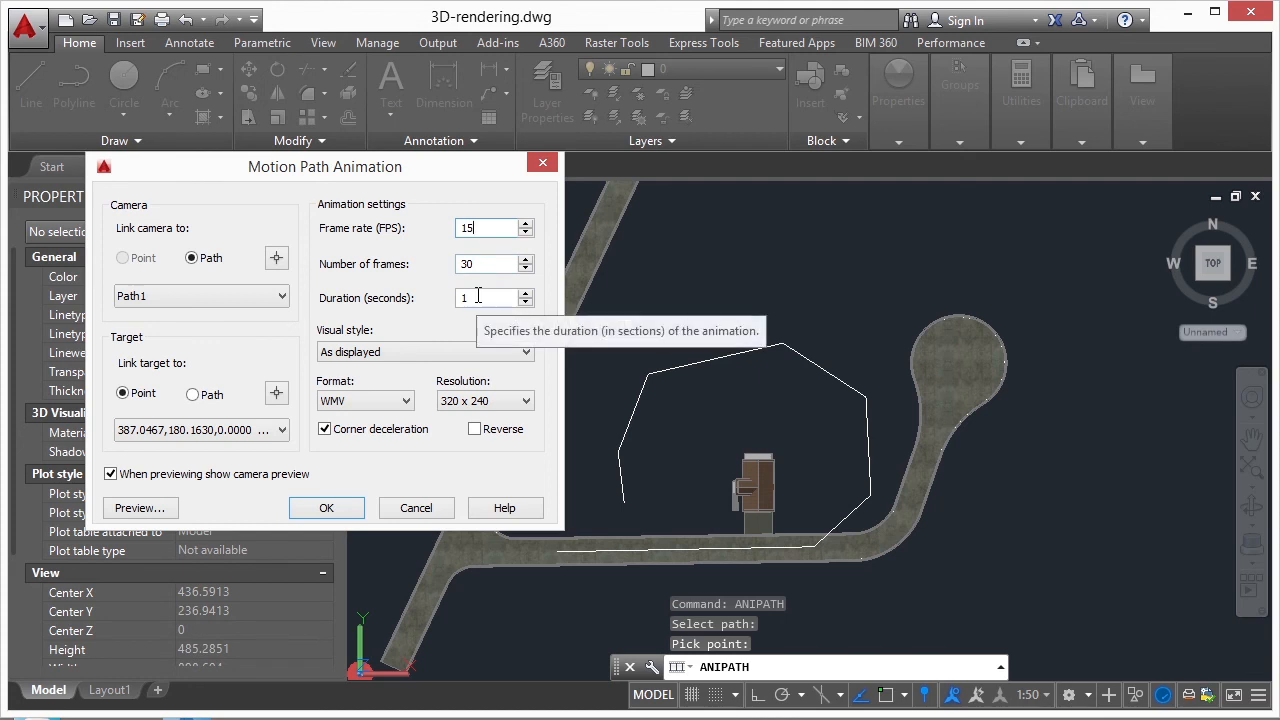
double_click(489, 264)
type("15")
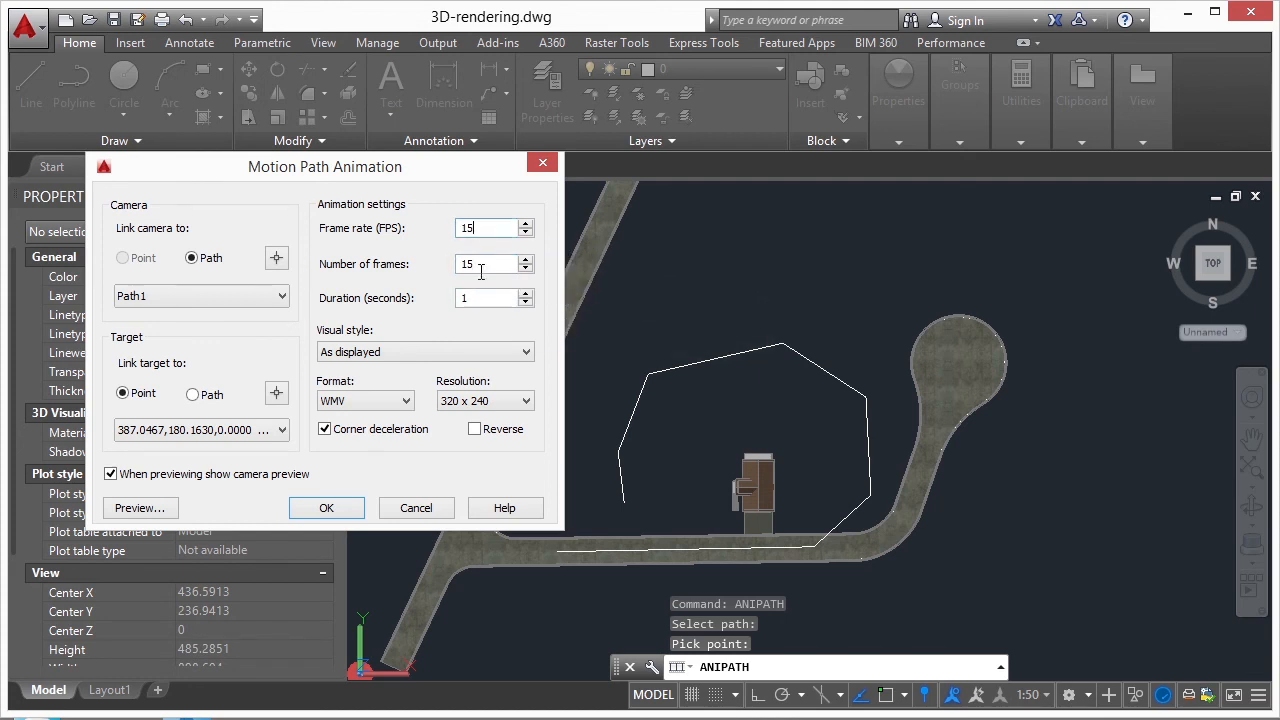
- Try a 2-second animation duration, and raise the number of frames in single increments
double_click(477, 298)
type("2")
key("Tab")
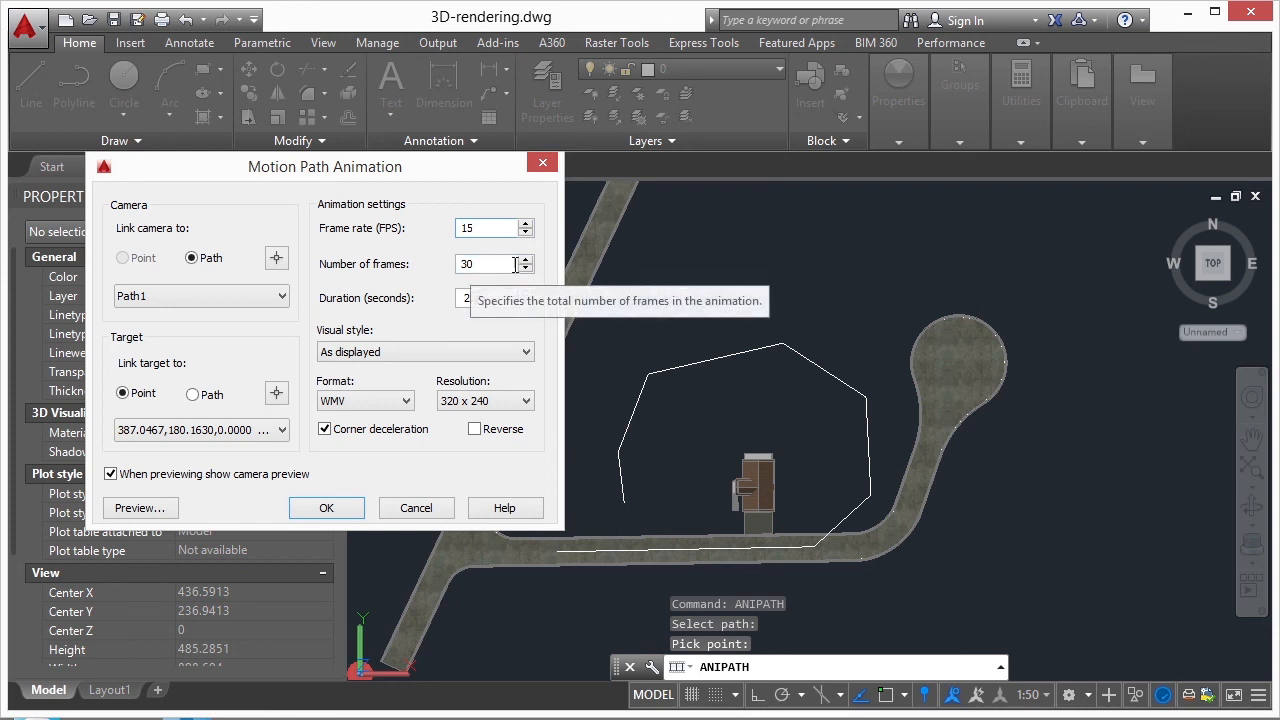
left_click(525, 259)
left_click(525, 259)
left_click(525, 259)
left_click(525, 259)
left_click(525, 259)
left_click(525, 259)
left_click(525, 259)
left_click(525, 259)
left_click(525, 259)
left_click(525, 259)
- Set the animation's duration to 1 second, with 15 frames at 15 FPS
left_click(507, 228)
double_click(471, 298)
type("1")
left_click(479, 263)
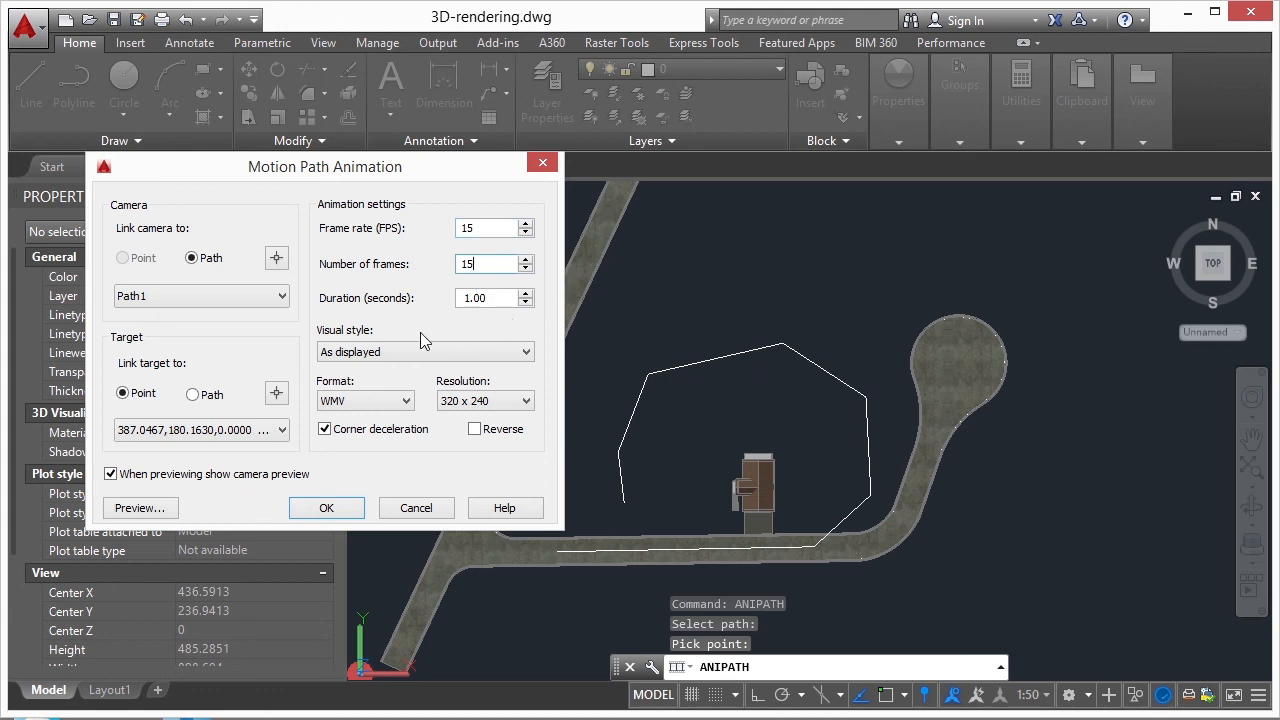
- Choose a resolution of 320 x 240 and the WMV format for the animation
left_click(516, 403)
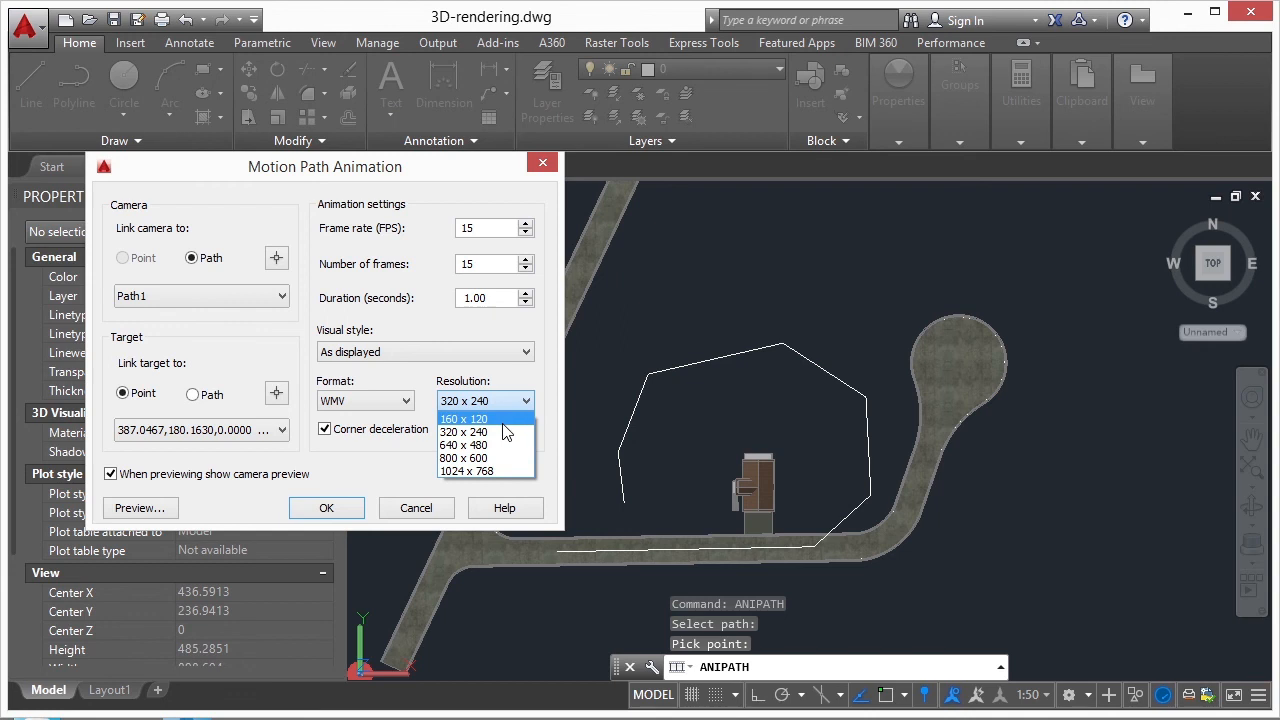
left_click(502, 432)
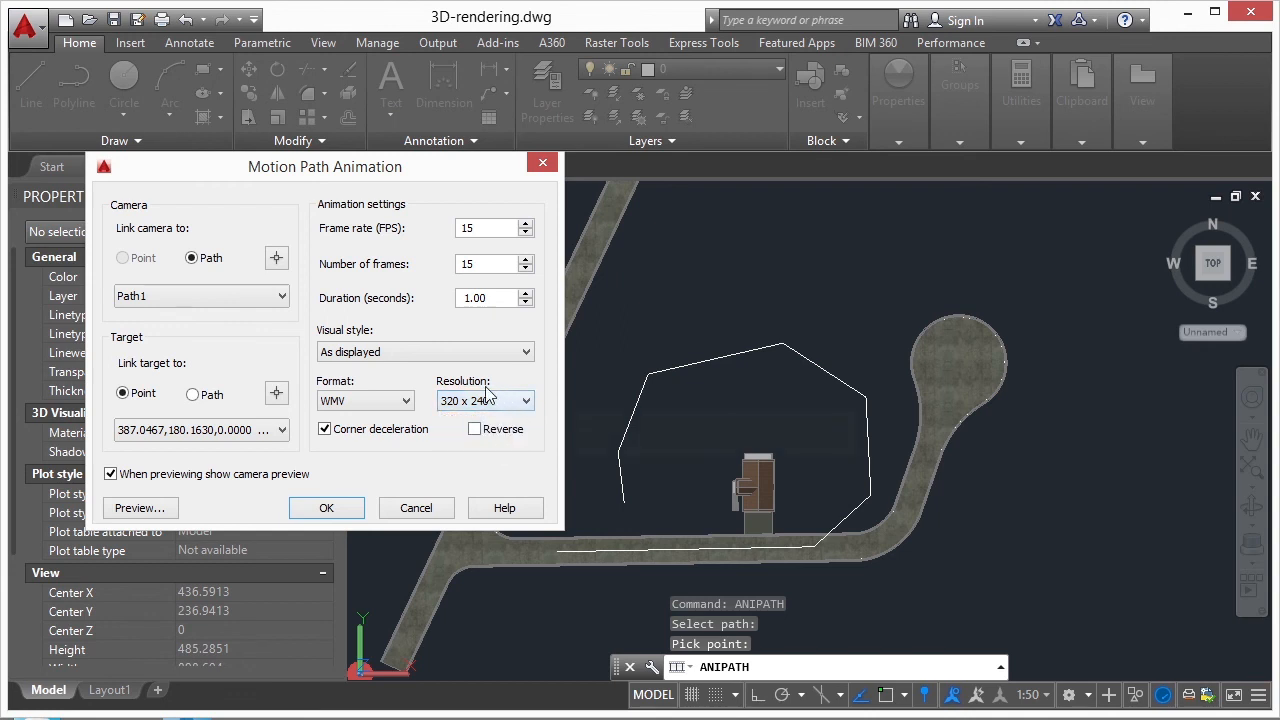
left_click(407, 401)
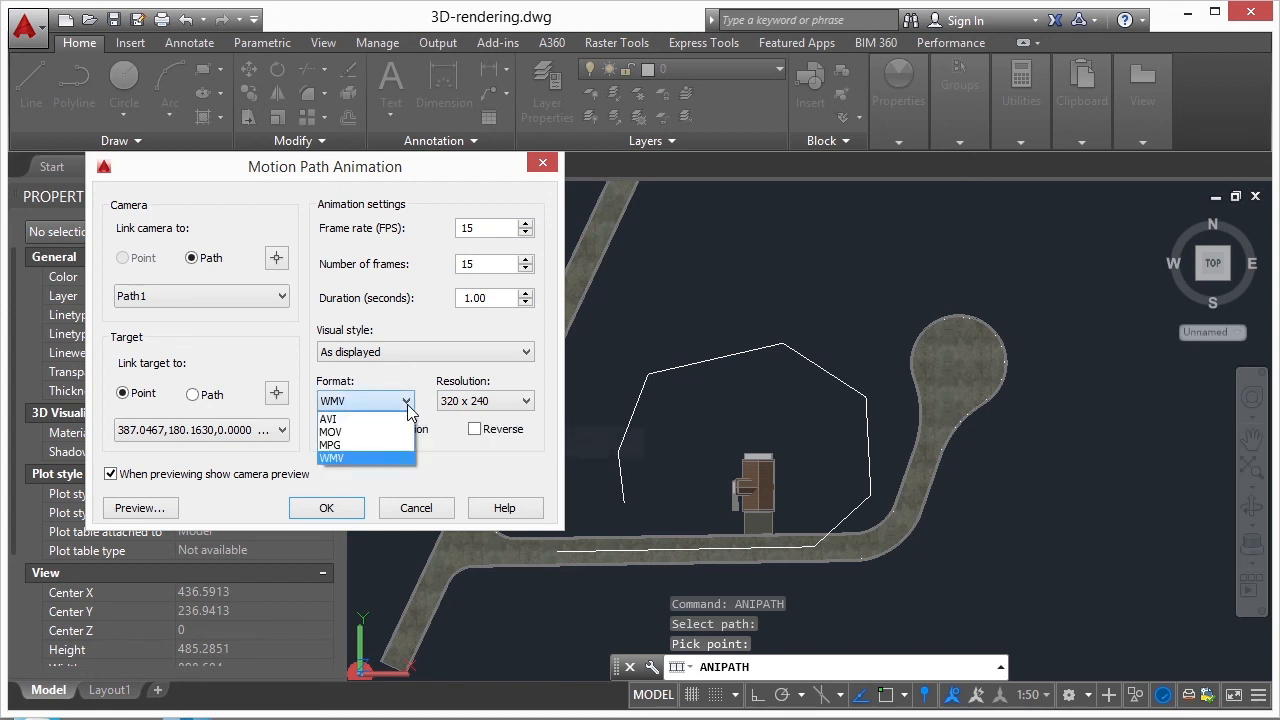
left_click(378, 457)
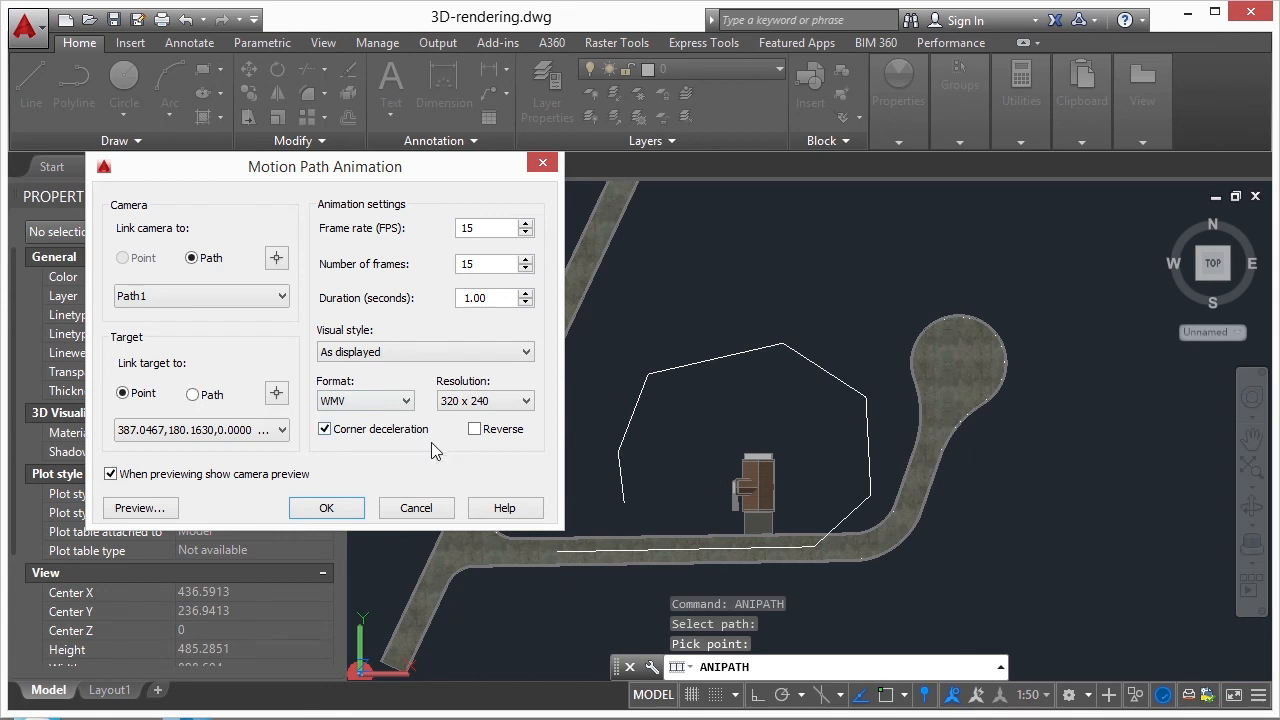
- Preview the camera animation in 3D Hidden, and switch the preview's visual style to Realistic
left_click(165, 508)
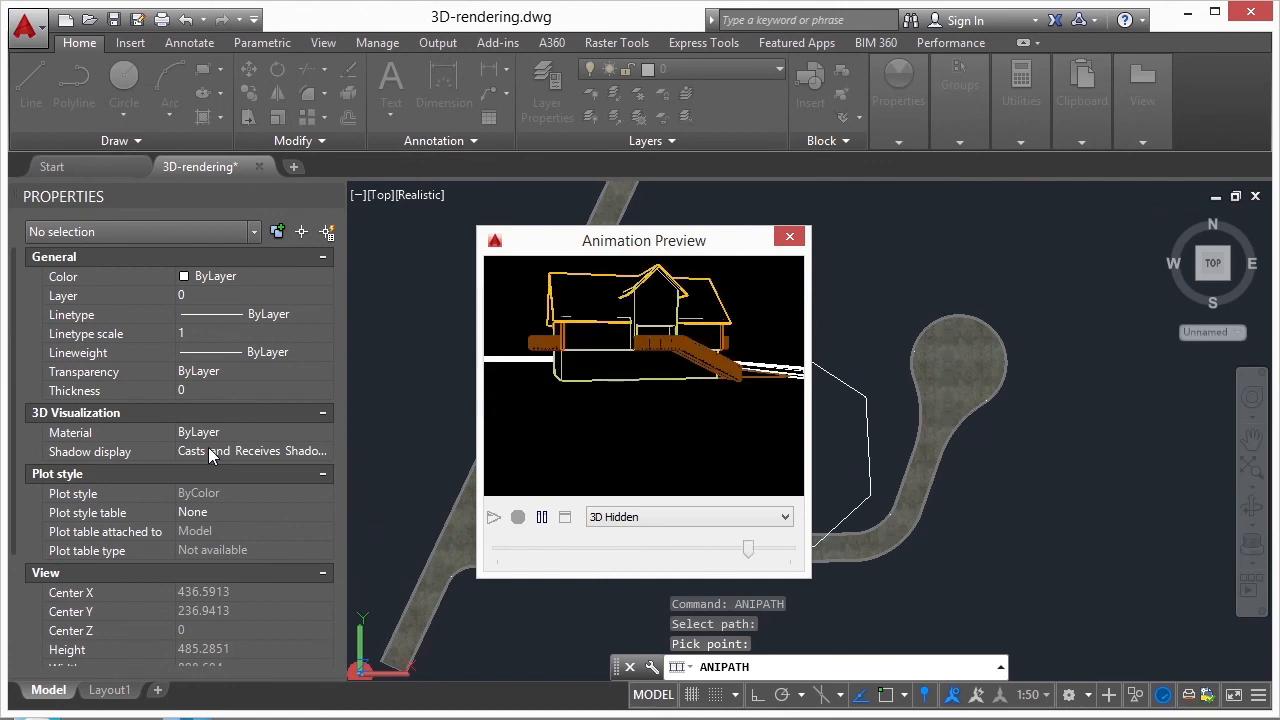
left_click(494, 518)
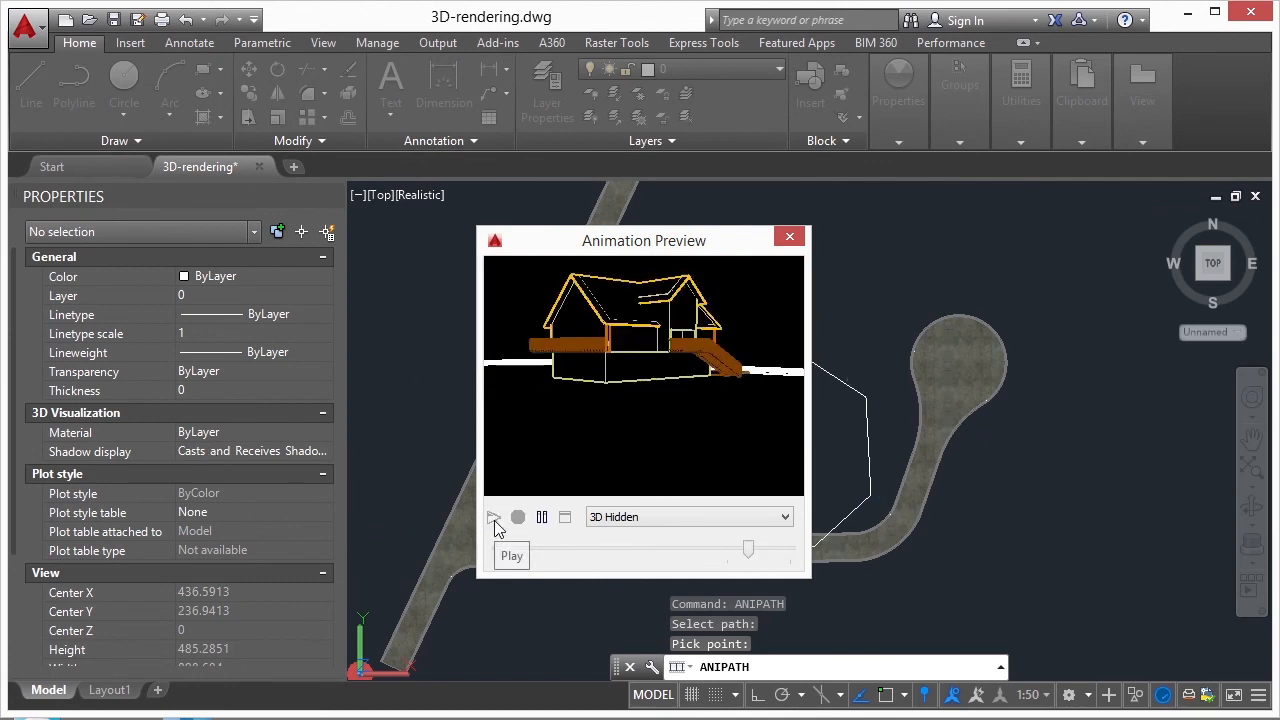
left_click(726, 514)
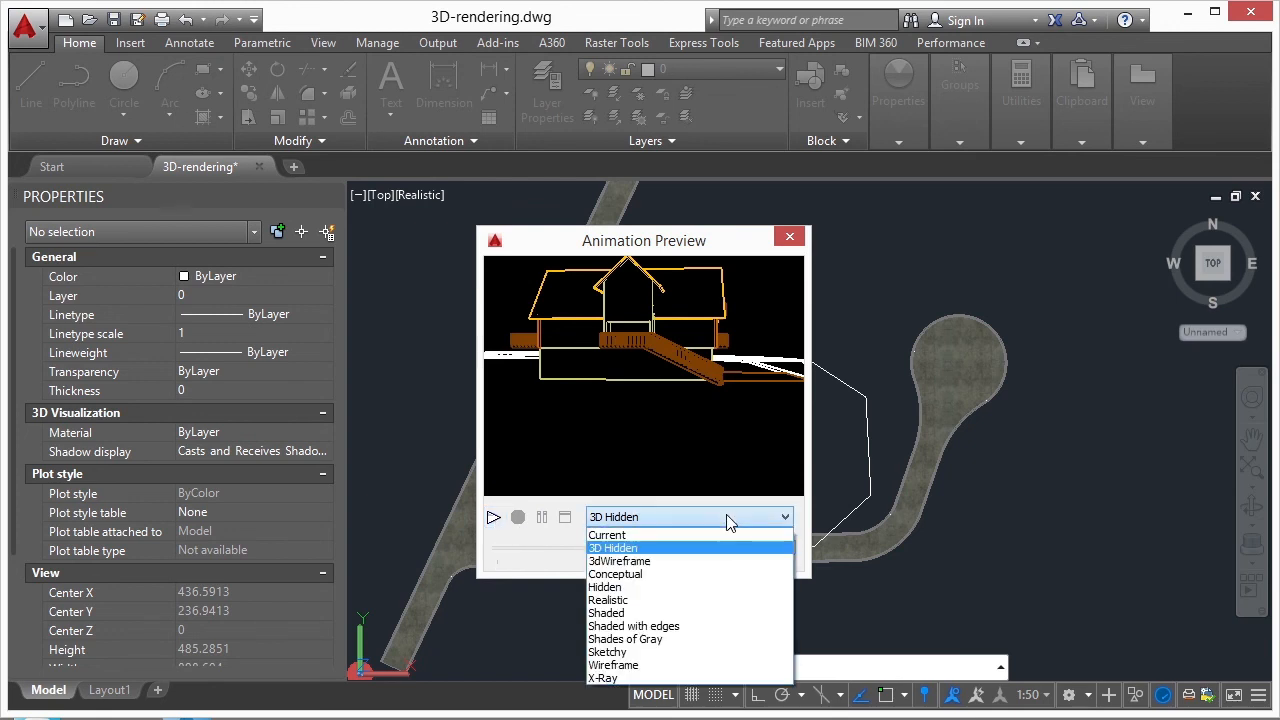
left_click(620, 600)
- Replay the Realistic preview beside the plan to follow the camera along its path, and close the preview
left_click(494, 518)
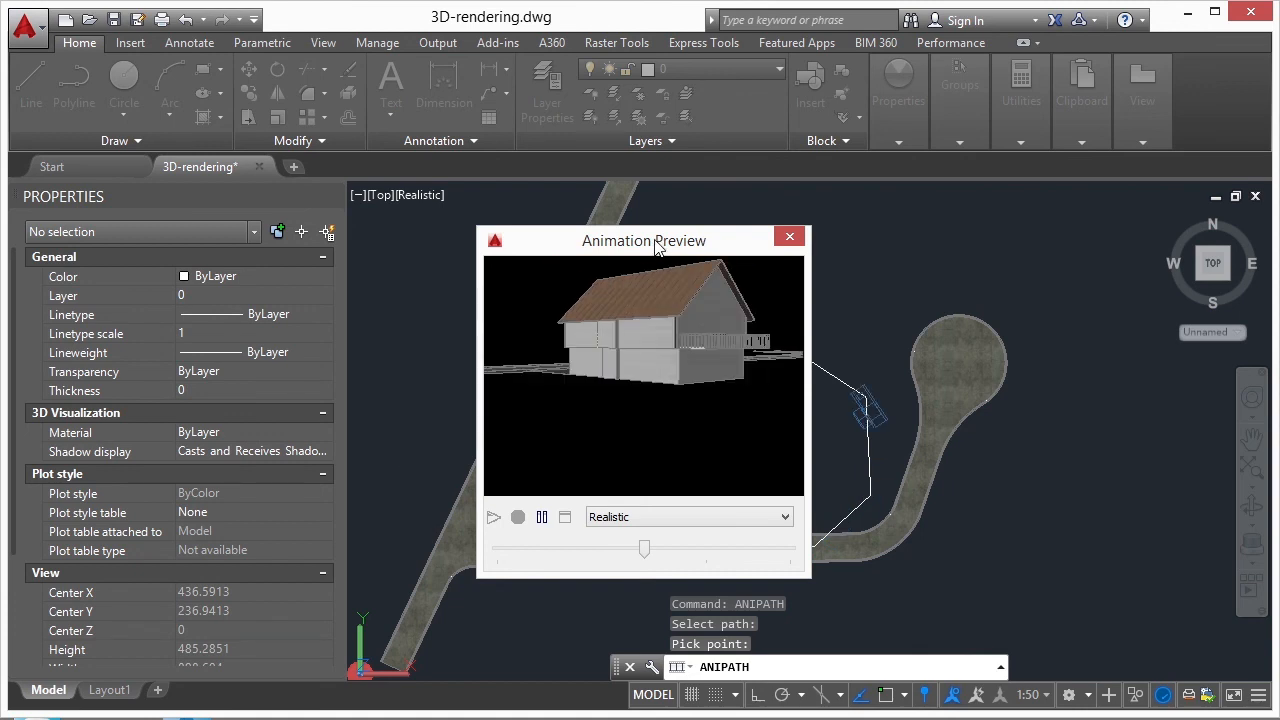
left_click_drag(660, 241, 508, 250)
left_click_drag(261, 221, 243, 216)
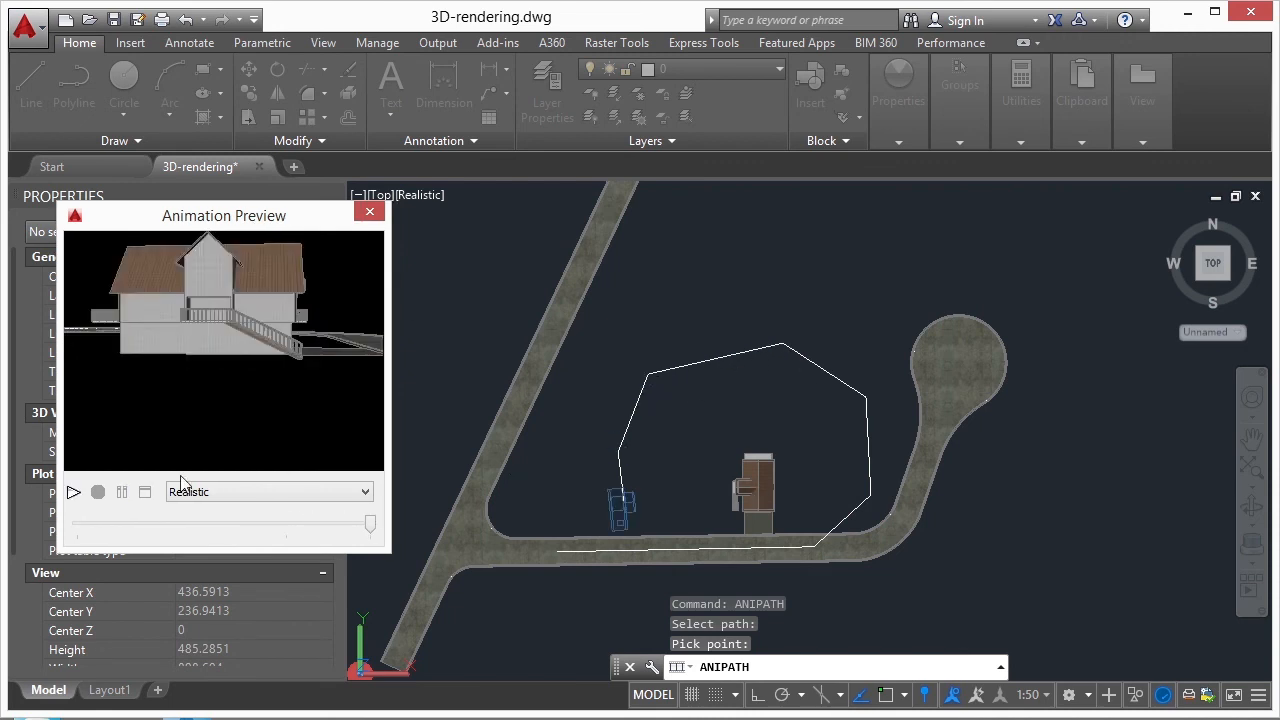
left_click(73, 491)
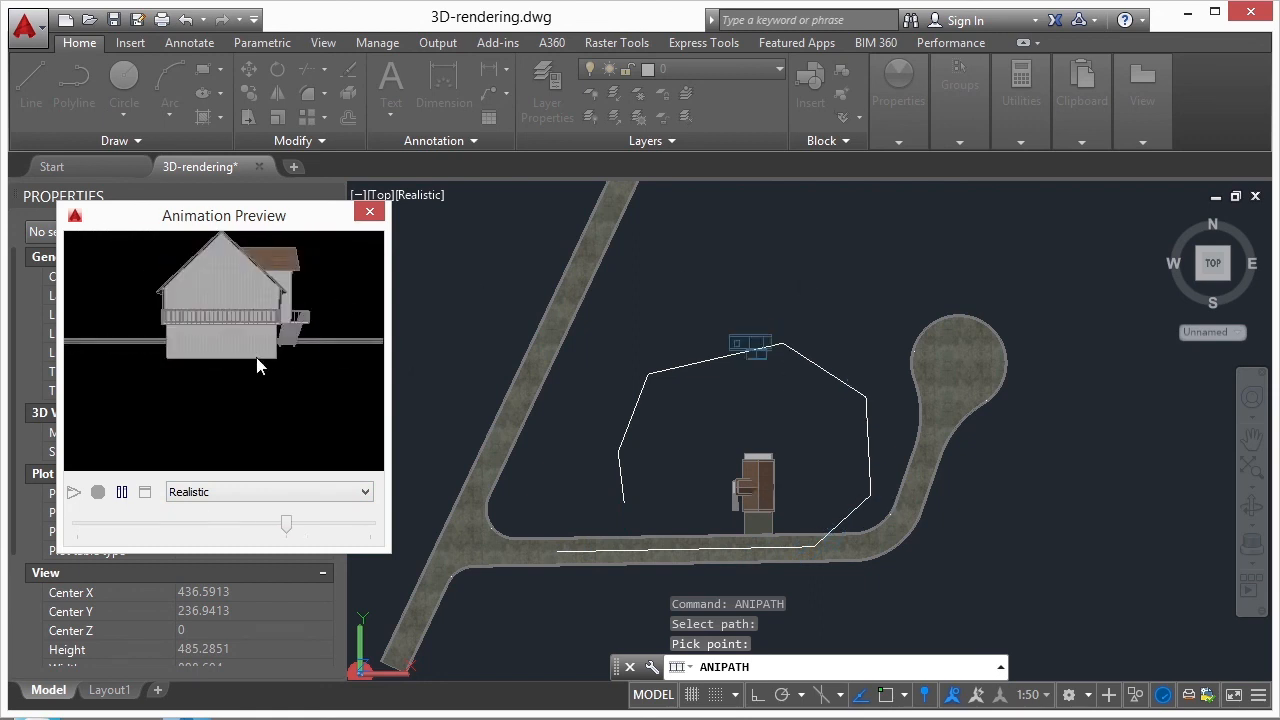
left_click(370, 213)
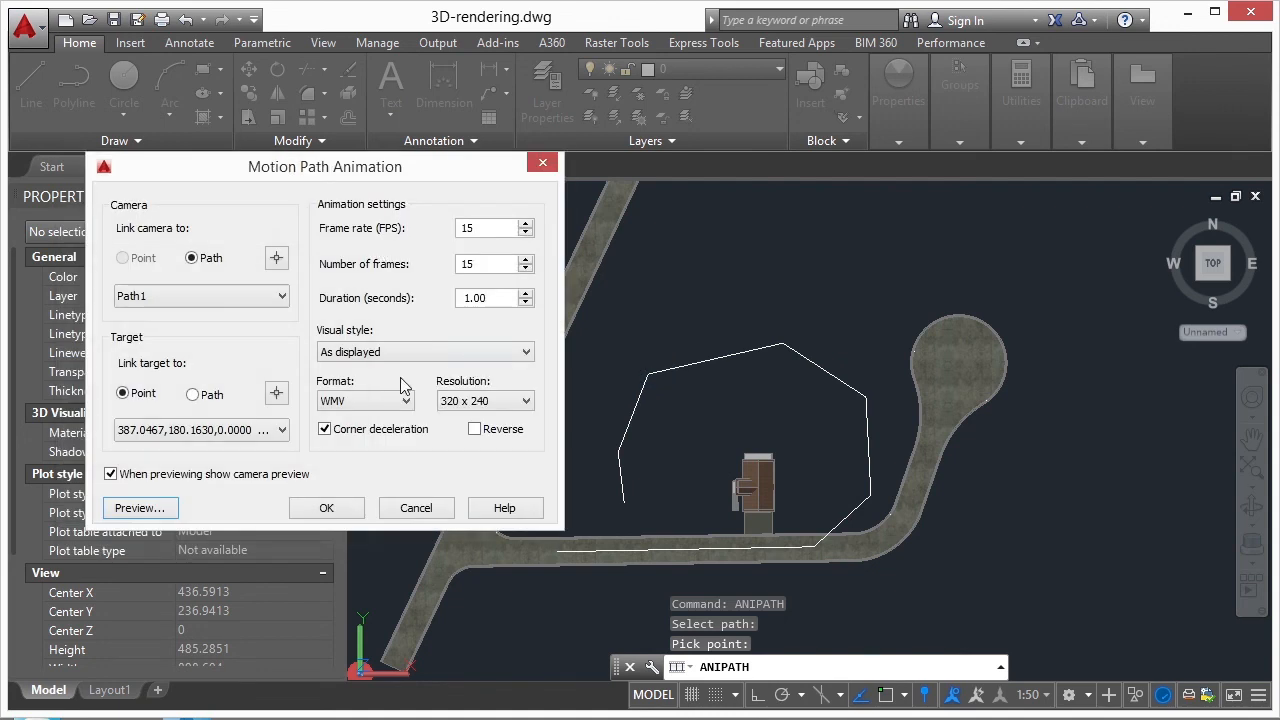
- Accept the animation settings and save the video as wmv1.wmv in the Documents folder
left_click(326, 509)
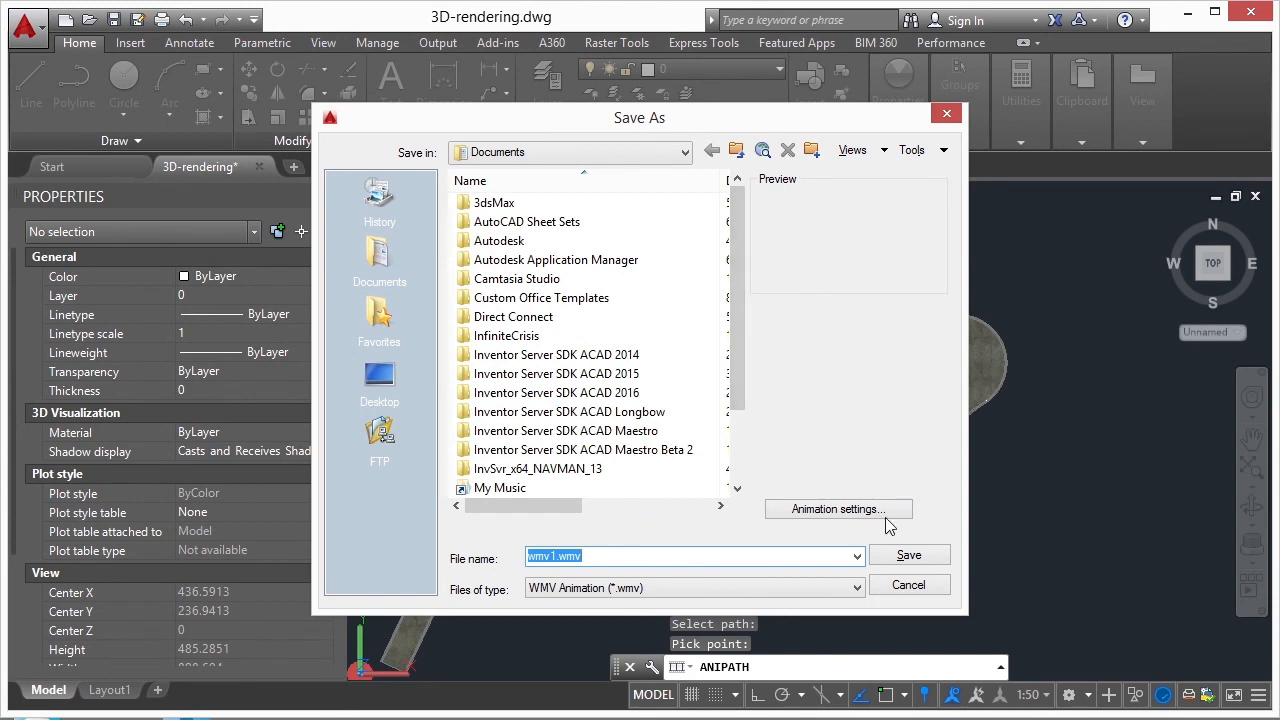
left_click(907, 555)
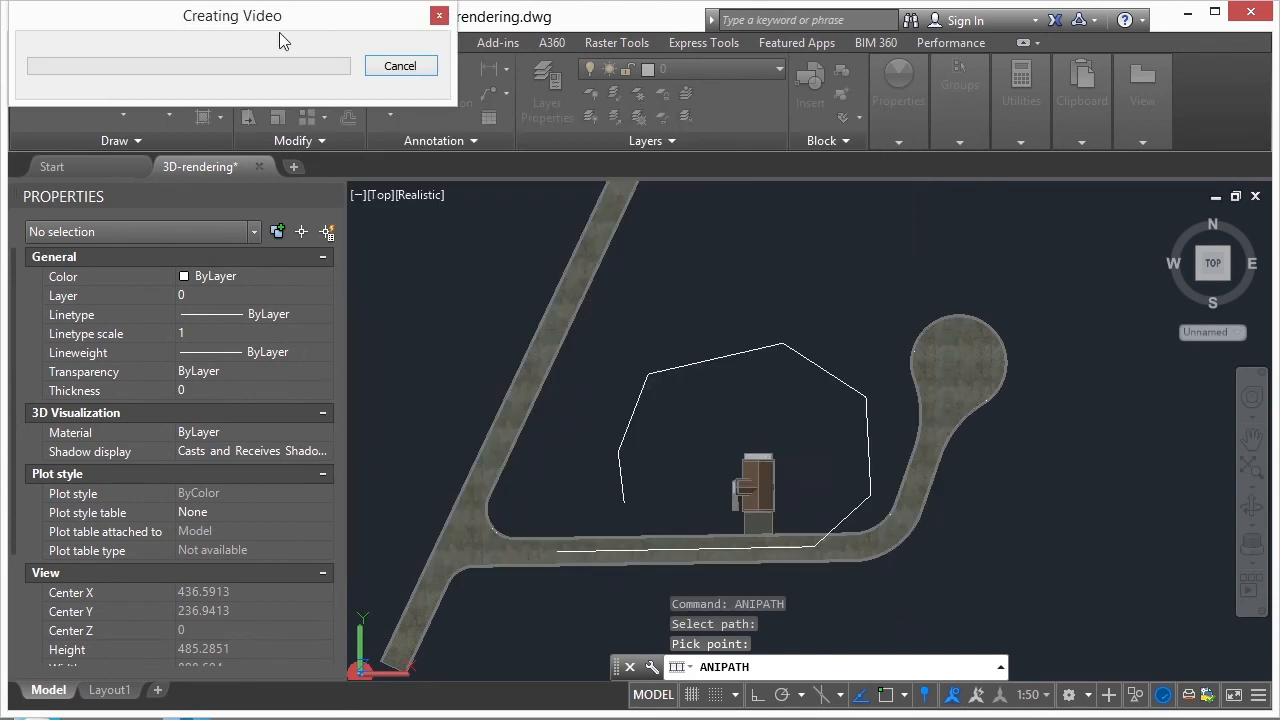